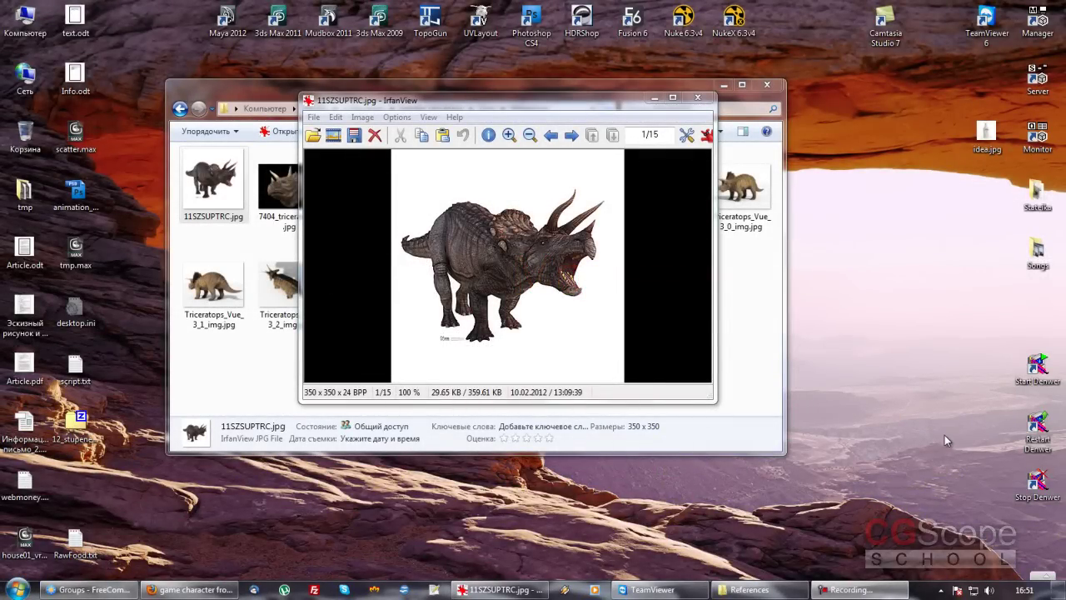
Step: Reposition the triceratops image window back over the References folder, nudging it left
{"action": "mouse_move", "coordinate": [557, 104]}
{"action": "left_mouse_down"}
{"action": "mouse_move", "coordinate": [618, 183]}
{"action": "mouse_move", "coordinate": [671, 109]}
{"action": "mouse_move", "coordinate": [773, 175]}
{"action": "mouse_move", "coordinate": [738, 175]}
{"action": "mouse_move", "coordinate": [636, 131]}
{"action": "left_mouse_up"}
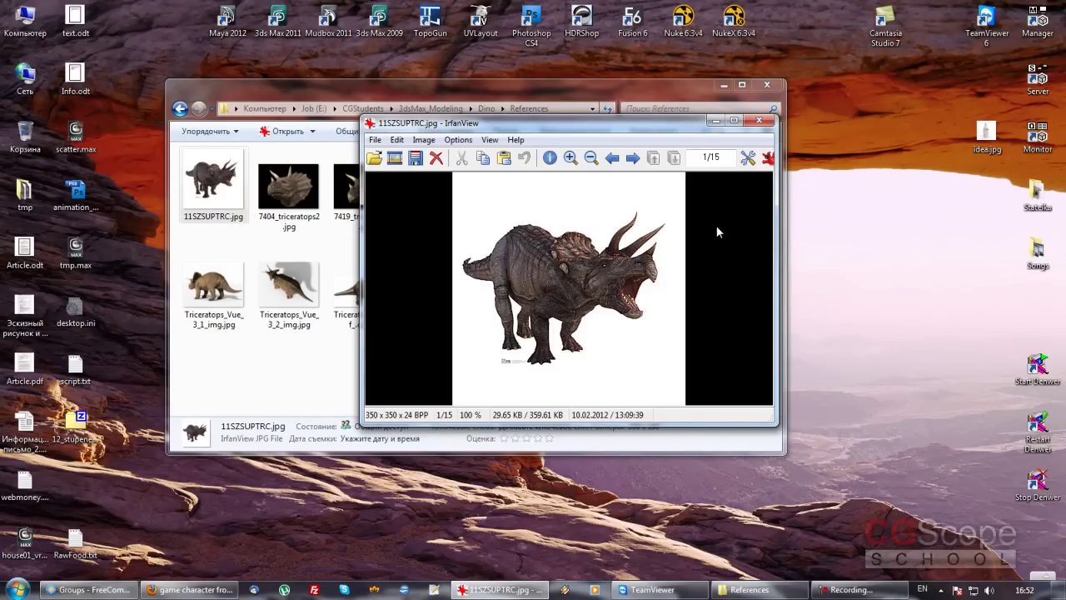
{"action": "mouse_move", "coordinate": [605, 127]}
{"action": "left_mouse_down"}
{"action": "mouse_move", "coordinate": [501, 277]}
{"action": "mouse_move", "coordinate": [642, 119]}
{"action": "left_mouse_up"}
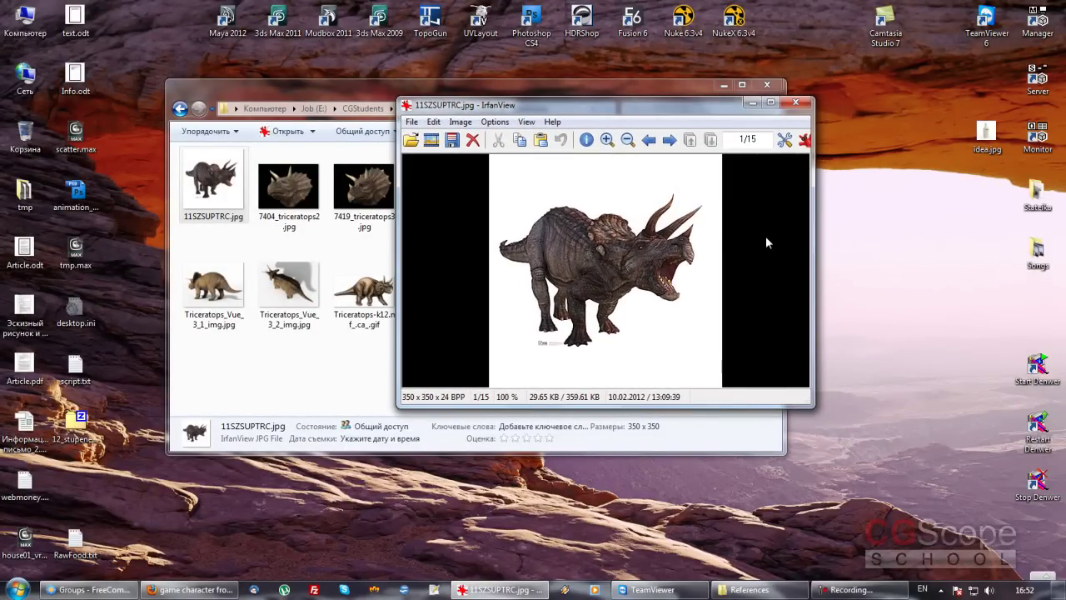
{"action": "left_click_drag", "start_coordinate": [642, 106], "coordinate": [620, 108]}
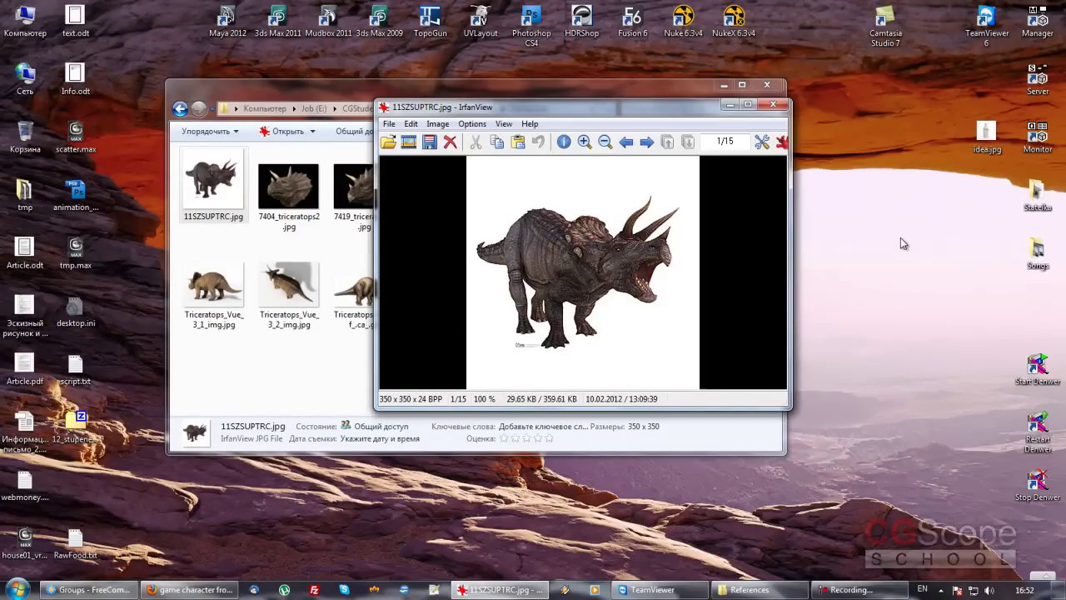
{"action": "left_click_drag", "start_coordinate": [670, 109], "coordinate": [633, 103]}
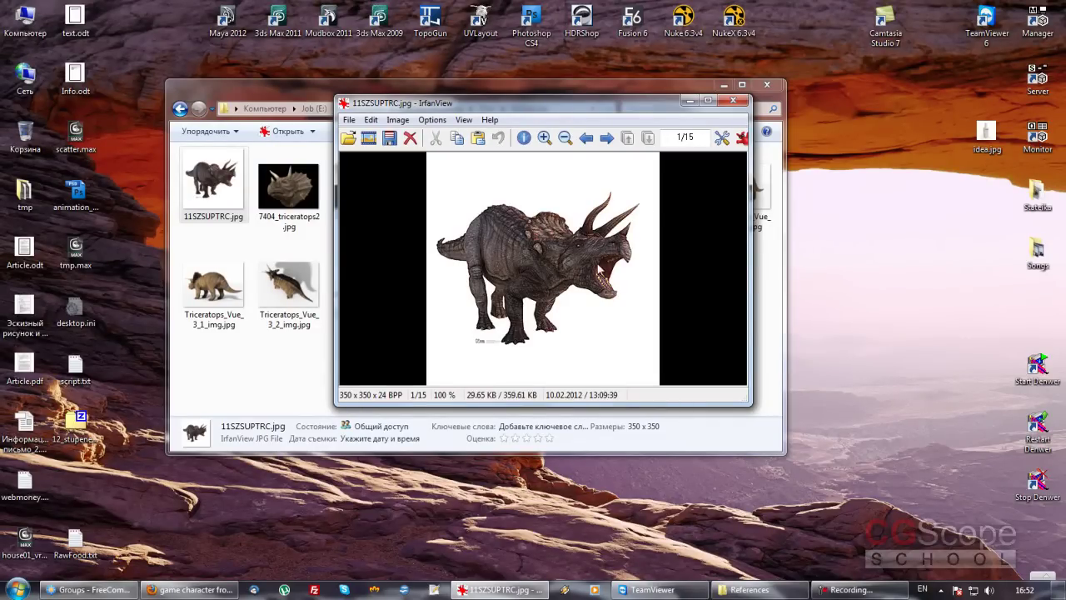
{"action": "left_click_drag", "start_coordinate": [584, 106], "coordinate": [572, 104]}
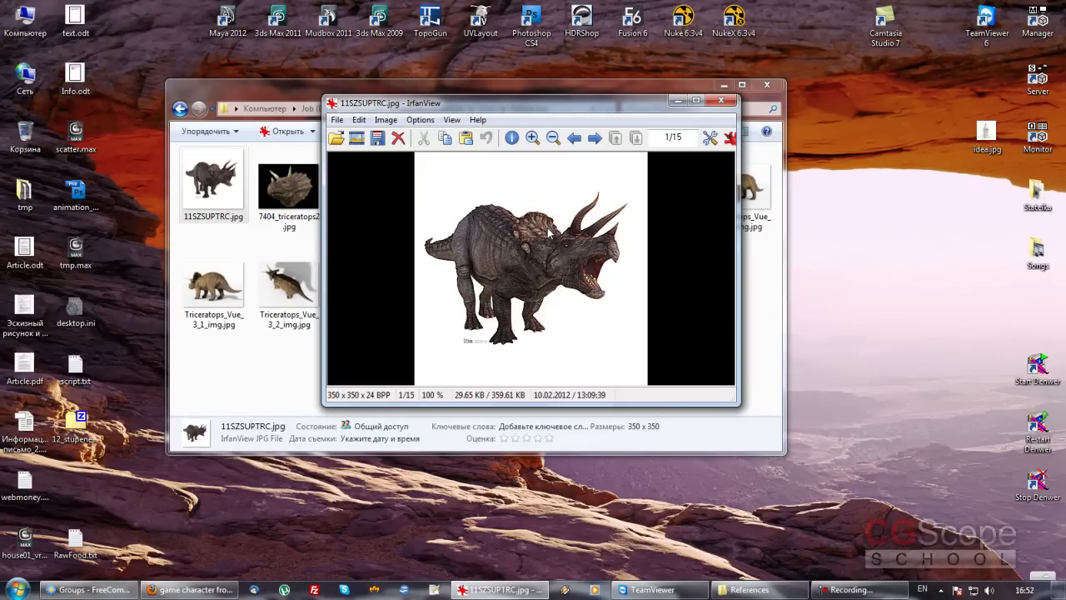
Step: Bring the triceratops image window to the front and settle it slightly lower and right
{"action": "left_click", "coordinate": [332, 18]}
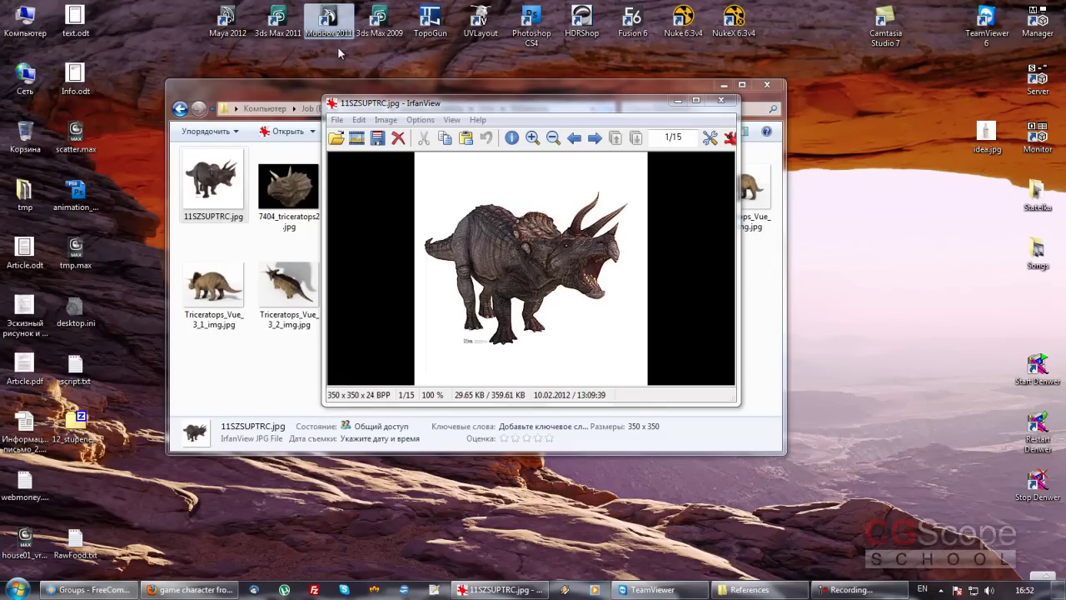
{"action": "left_click_drag", "start_coordinate": [456, 105], "coordinate": [452, 134]}
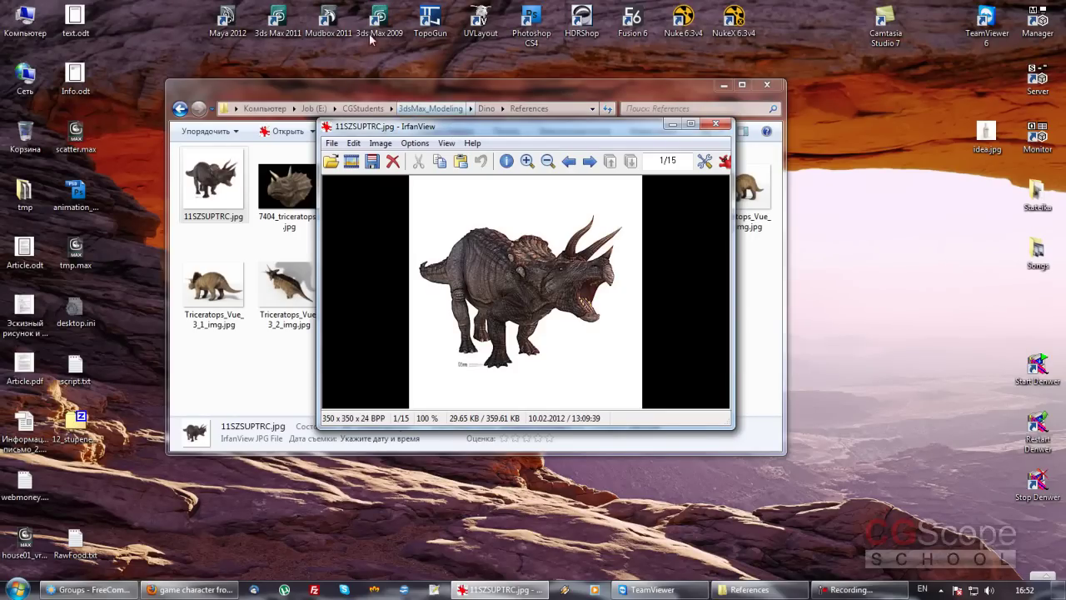
{"action": "left_click", "coordinate": [332, 18]}
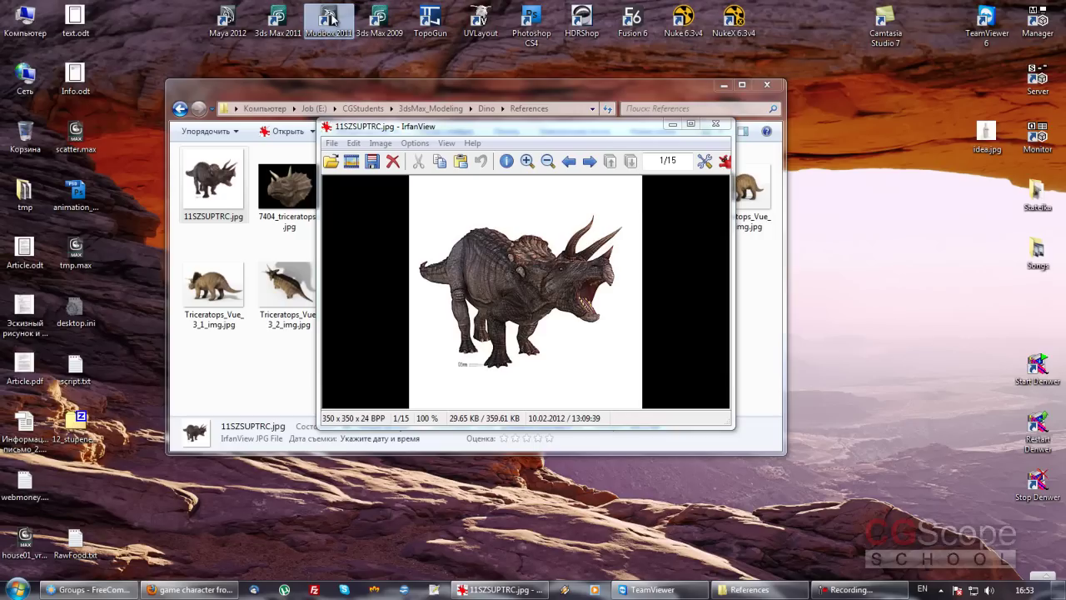
{"action": "left_click_drag", "start_coordinate": [527, 130], "coordinate": [525, 136]}
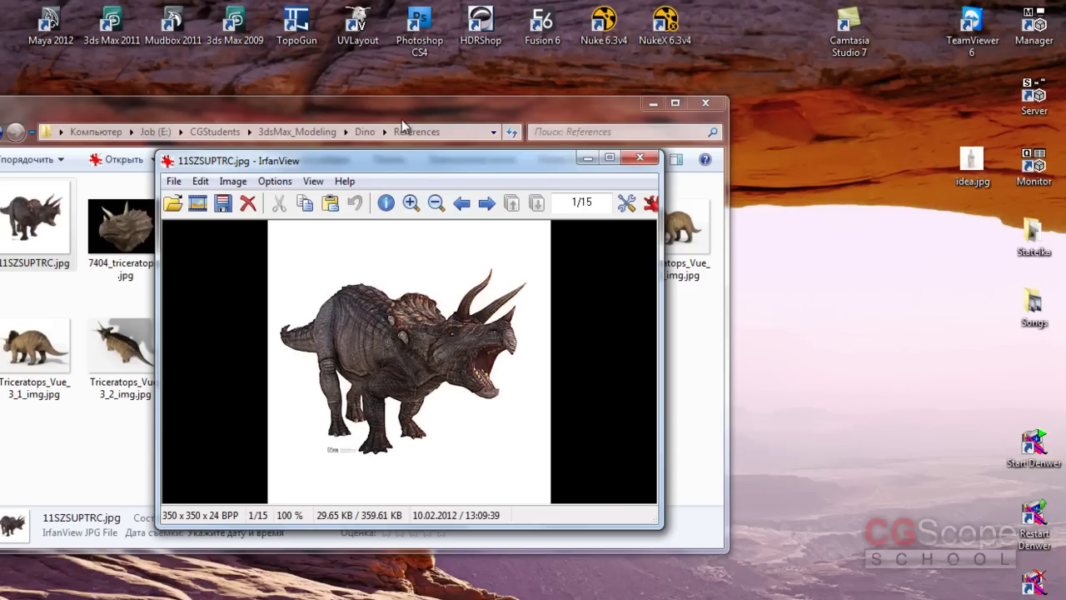
{"action": "left_click_drag", "start_coordinate": [422, 163], "coordinate": [437, 162]}
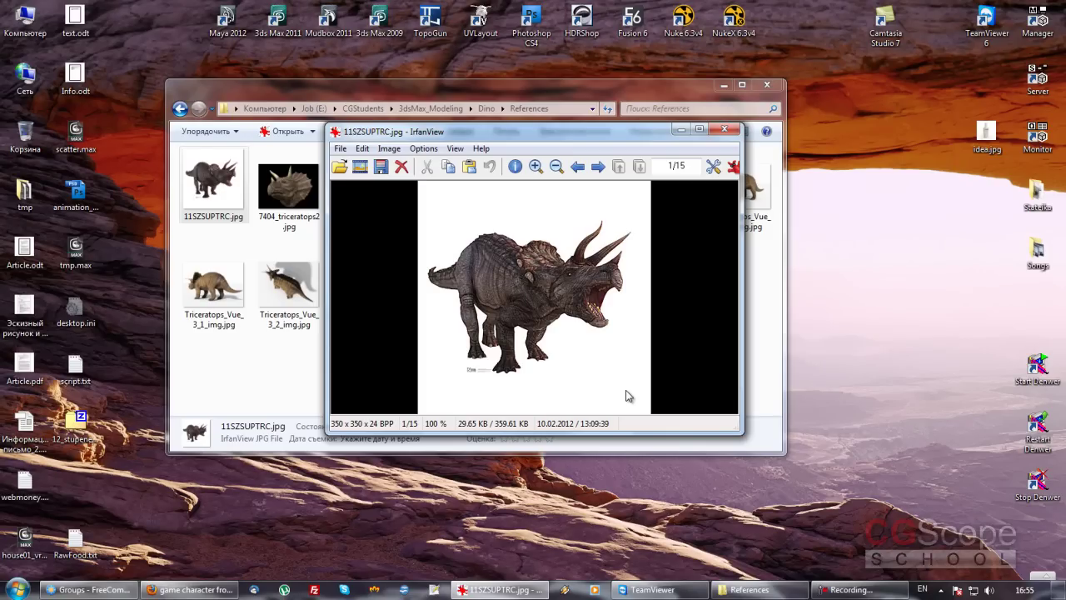
{"action": "left_click", "coordinate": [426, 18]}
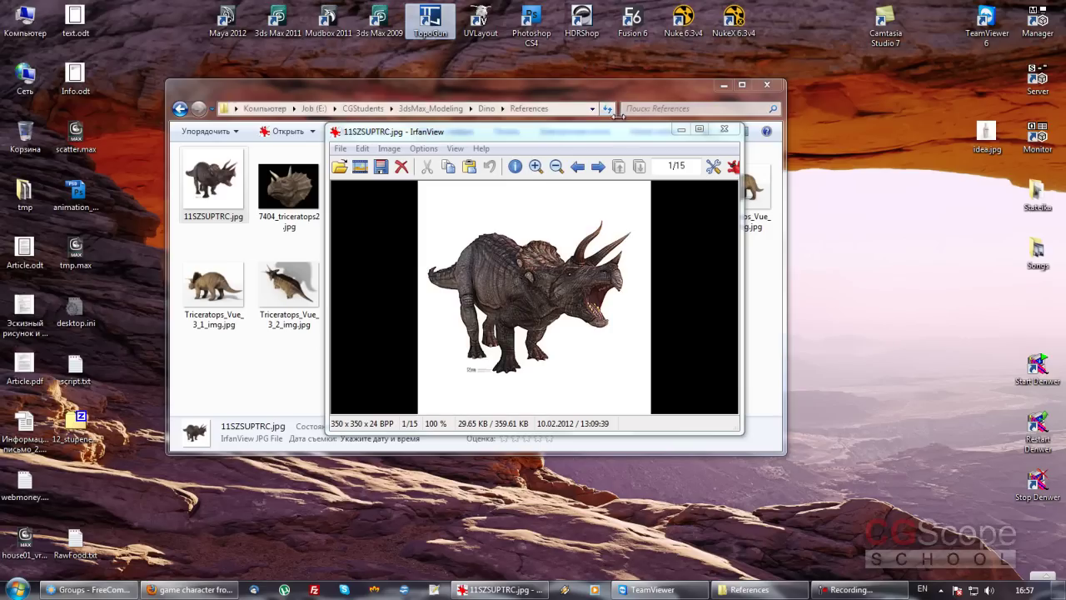
Step: Close the triceratops viewer, raise the References folder, and switch to Firefox
{"action": "left_click", "coordinate": [729, 133]}
{"action": "left_click_drag", "start_coordinate": [628, 100], "coordinate": [631, 75]}
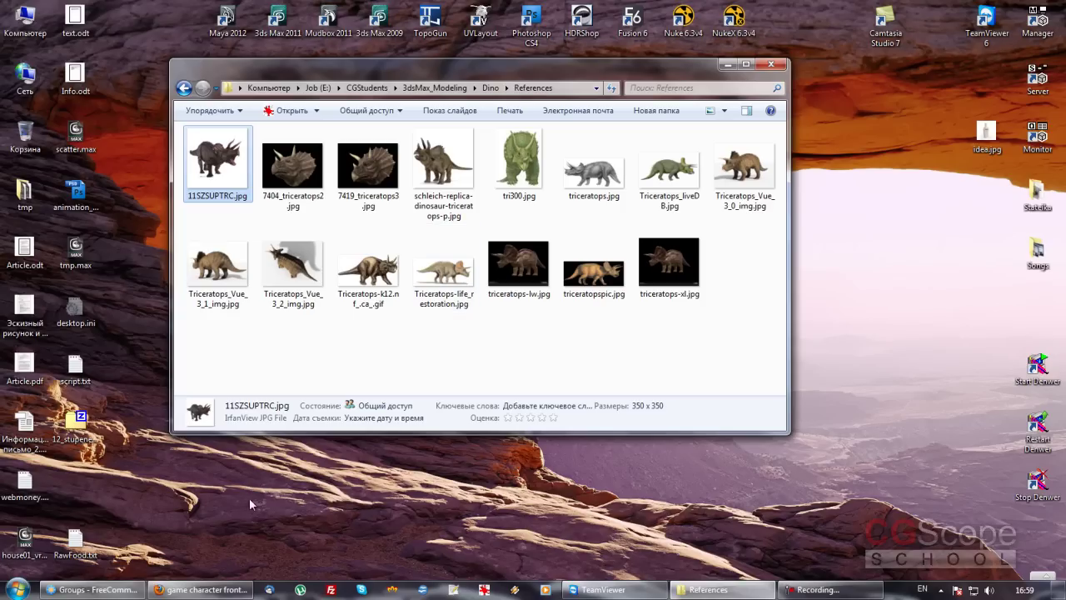
{"action": "left_click", "coordinate": [229, 593]}
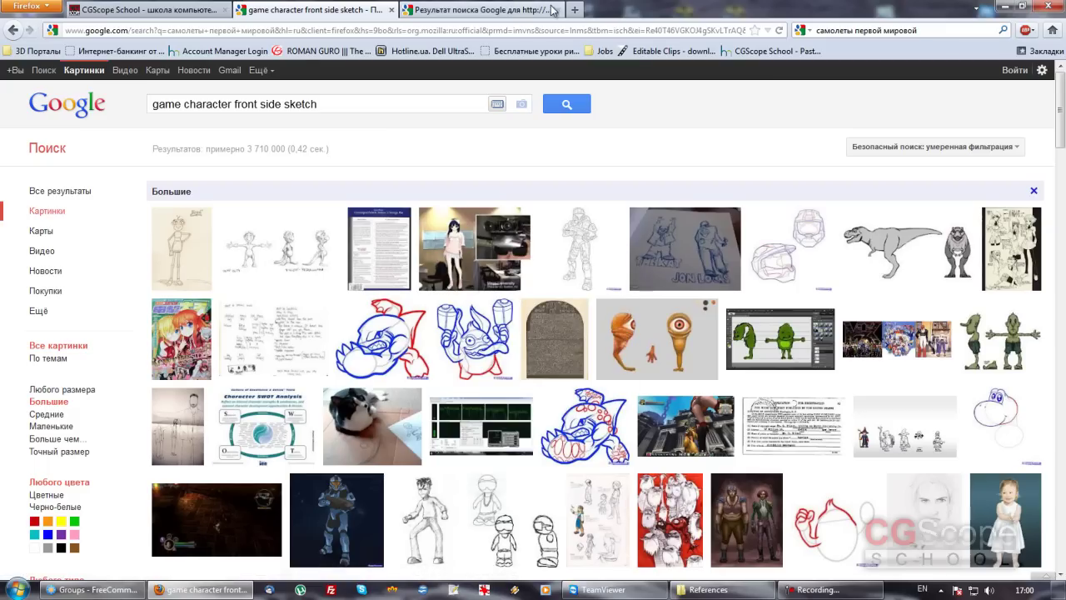
Step: In a new tab, search Google for 'динозавр' using the Russian keyboard layout
{"action": "left_click", "coordinate": [576, 10]}
{"action": "left_click", "coordinate": [942, 30]}
{"action": "key", "text": "BackSpace"}
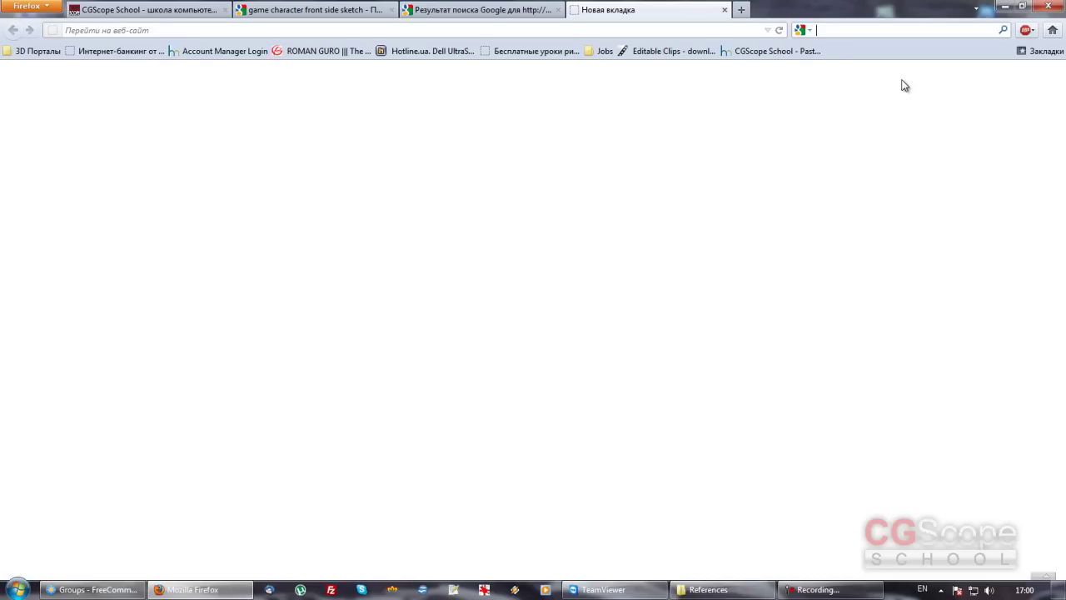
{"action": "key", "text": "alt+shift"}
{"action": "type", "text": "динозавр"}
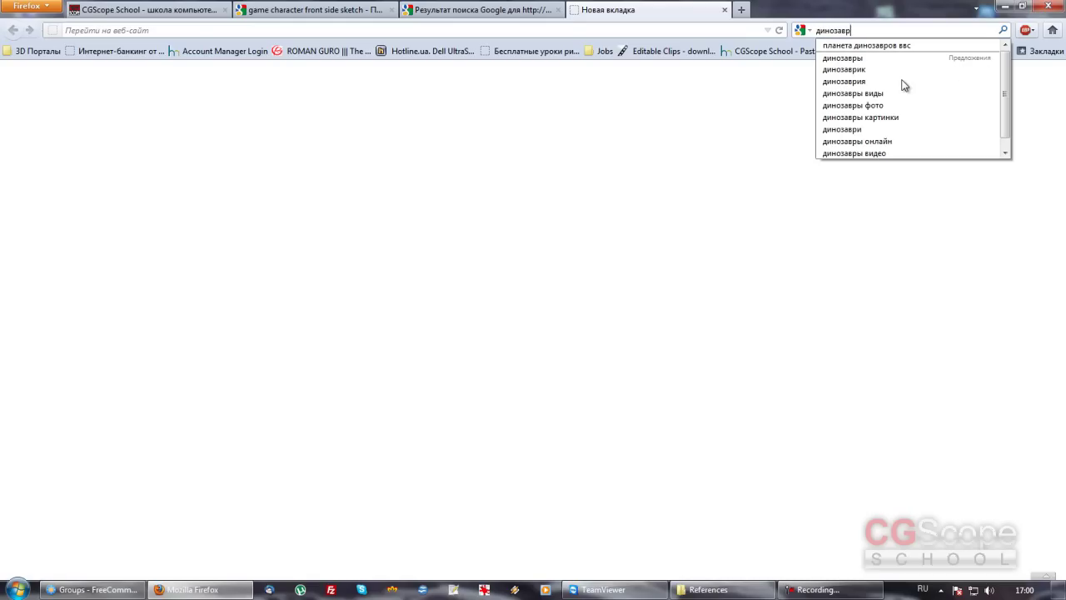
{"action": "key", "text": "Return"}
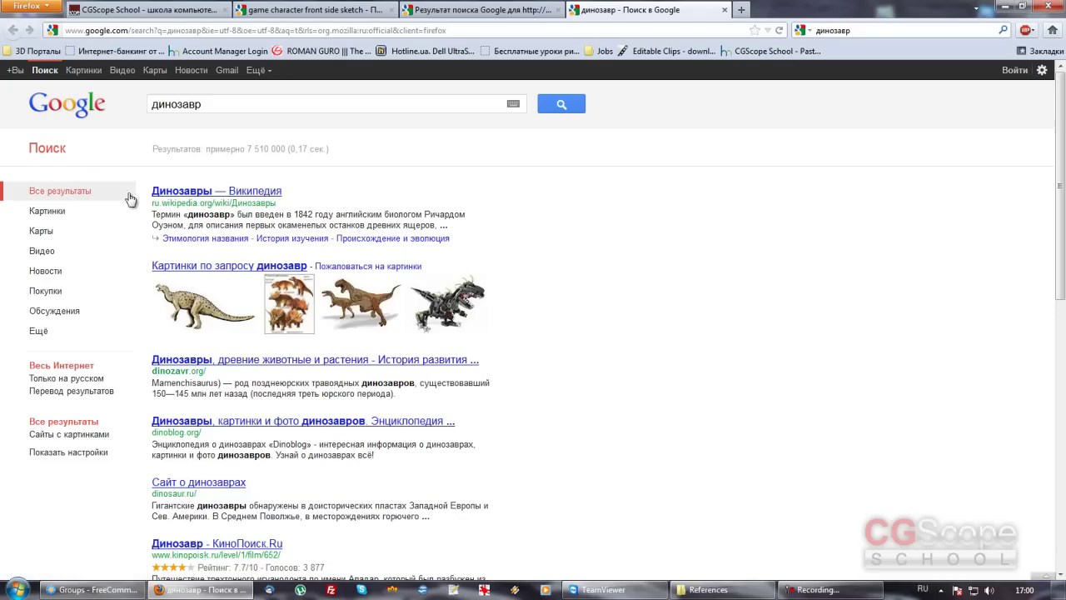
Step: Switch to Картинки image results for динозавр and select the query for replacement
{"action": "left_click", "coordinate": [46, 212]}
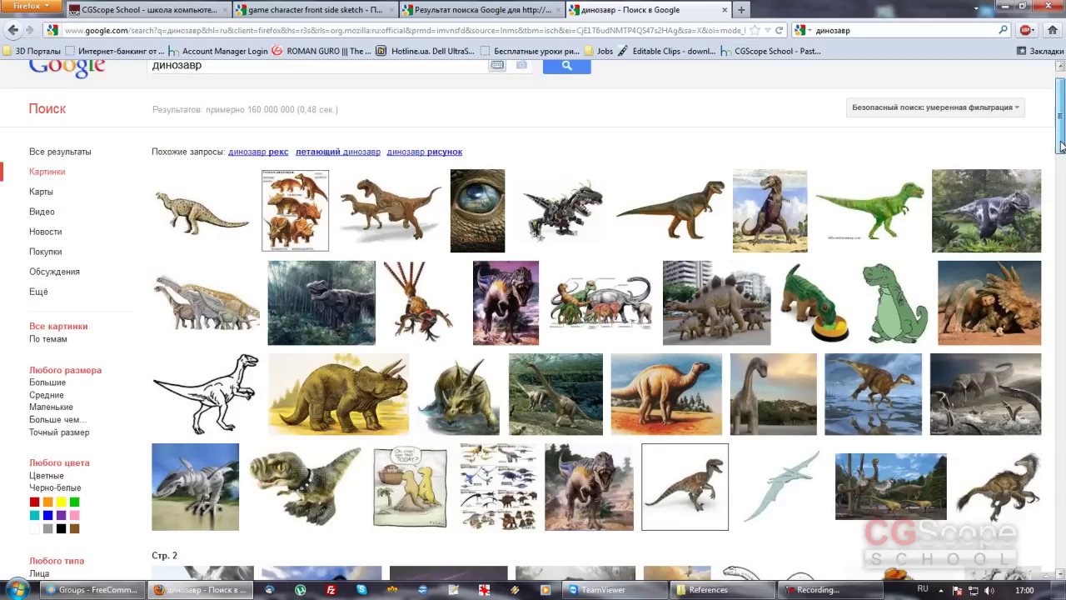
{"action": "scroll", "coordinate": [1061, 153], "scroll_direction": "down", "scroll_amount": 2}
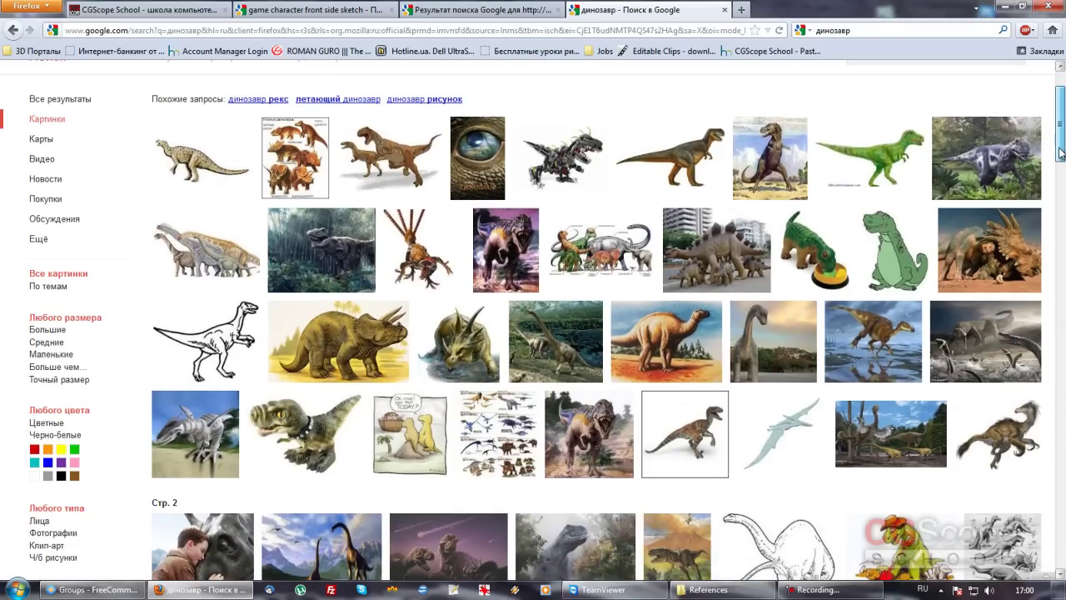
{"action": "scroll", "coordinate": [1061, 152], "scroll_direction": "up", "scroll_amount": 2}
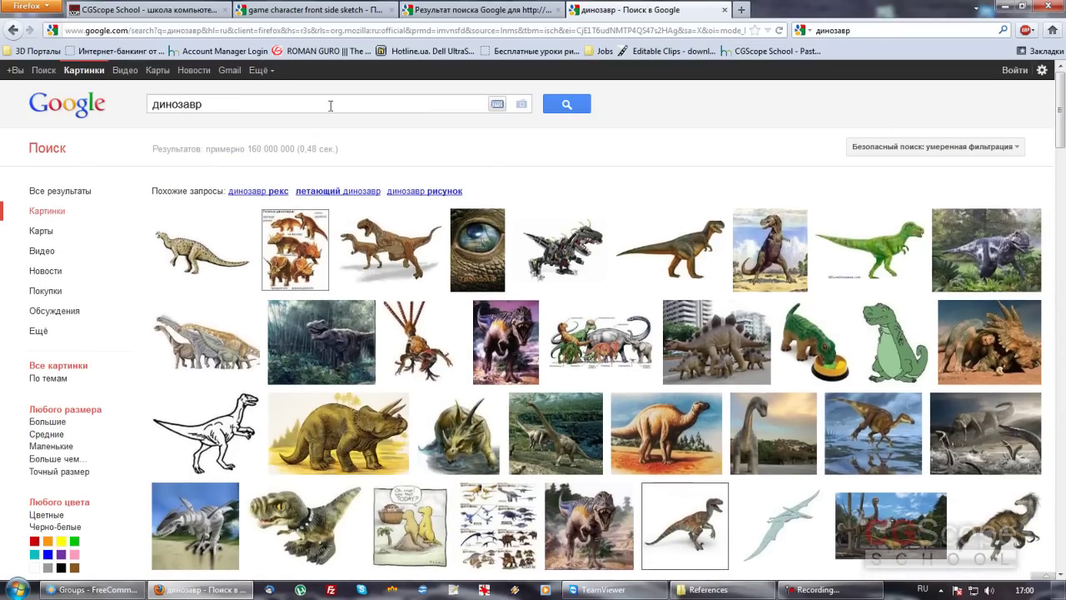
{"action": "left_click_drag", "start_coordinate": [331, 104], "coordinate": [30, 120]}
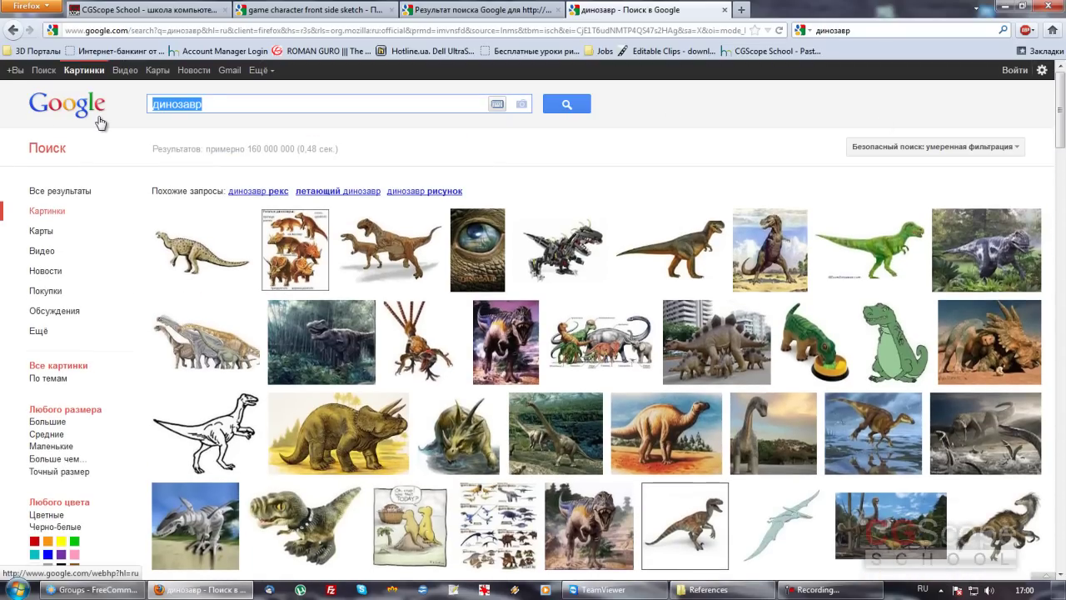
Step: Type 'трице', accept the трицератопс suggestion, and run the image search
{"action": "type", "text": "три"}
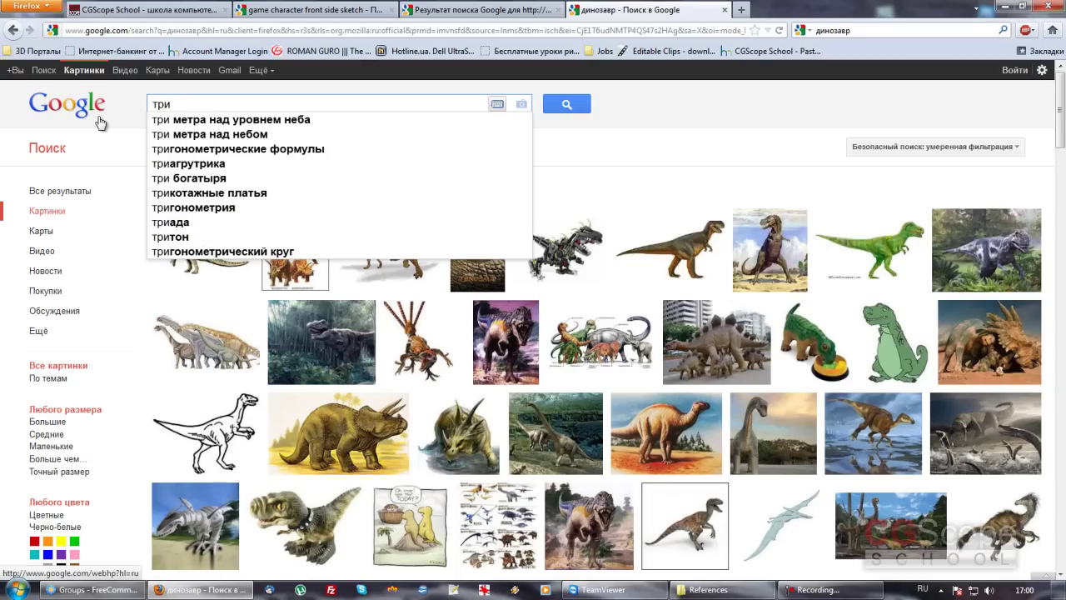
{"action": "type", "text": "це"}
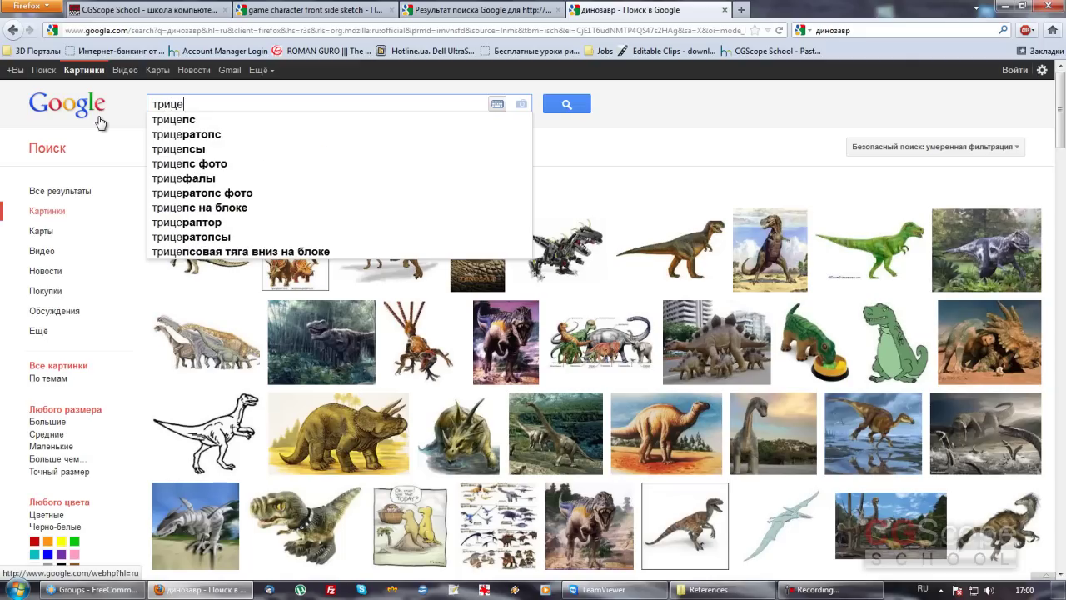
{"action": "key", "text": "Down"}
{"action": "key", "text": "Down"}
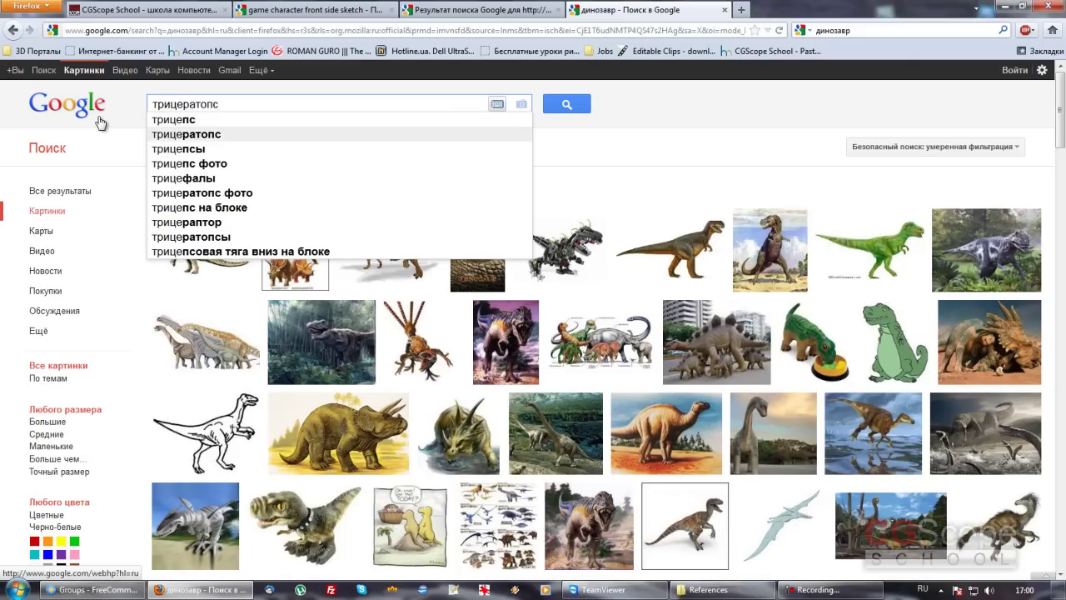
{"action": "key", "text": "Return"}
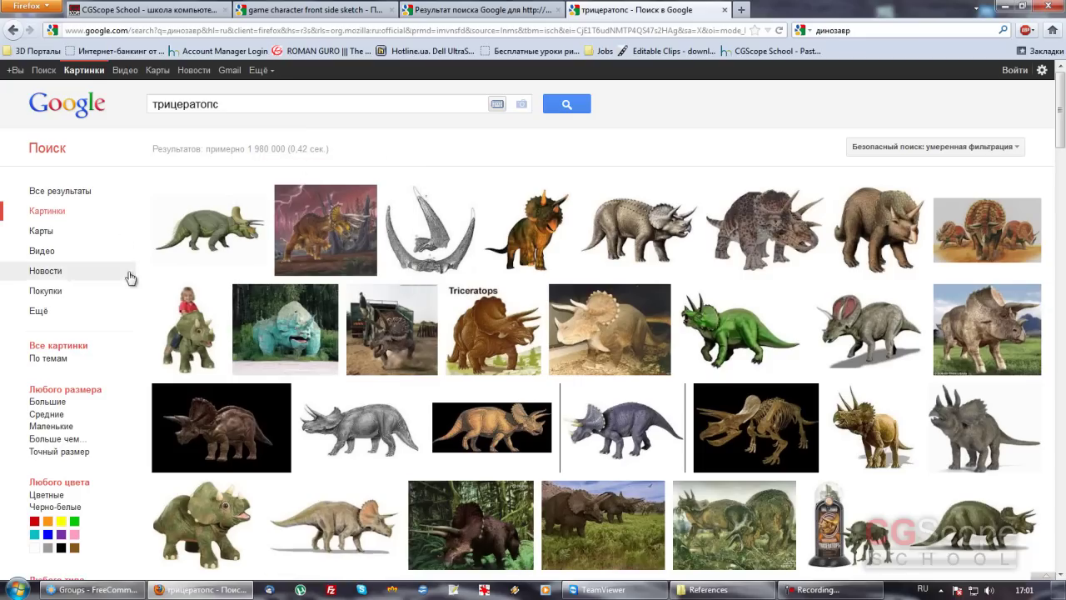
Step: Filter triceratops images to Большие, briefly checking Точный размер and Больше чем options
{"action": "left_click", "coordinate": [46, 403]}
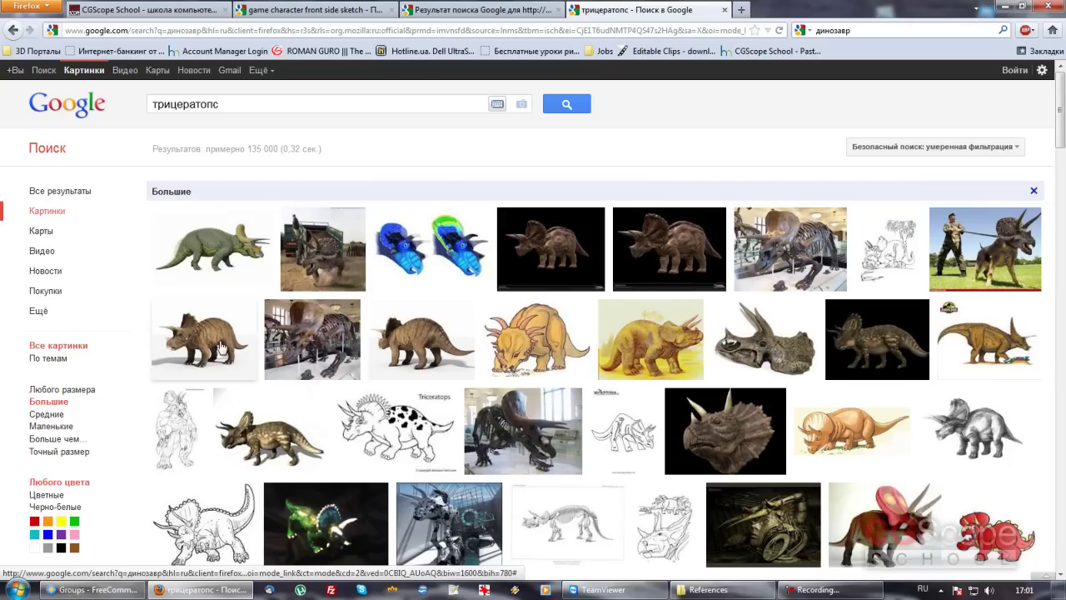
{"action": "left_click", "coordinate": [64, 452]}
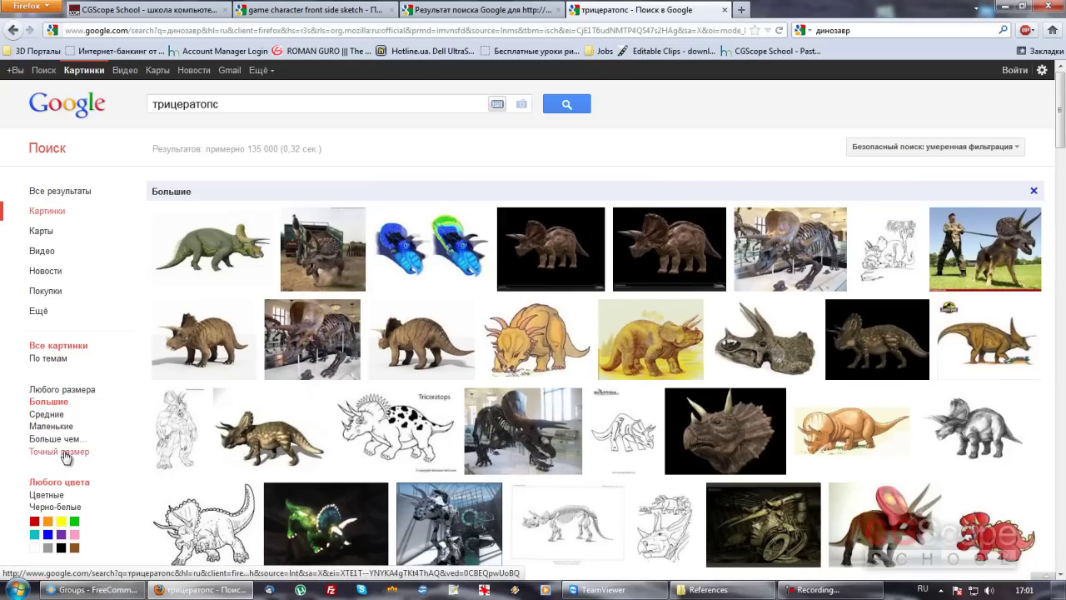
{"action": "left_click", "coordinate": [55, 439]}
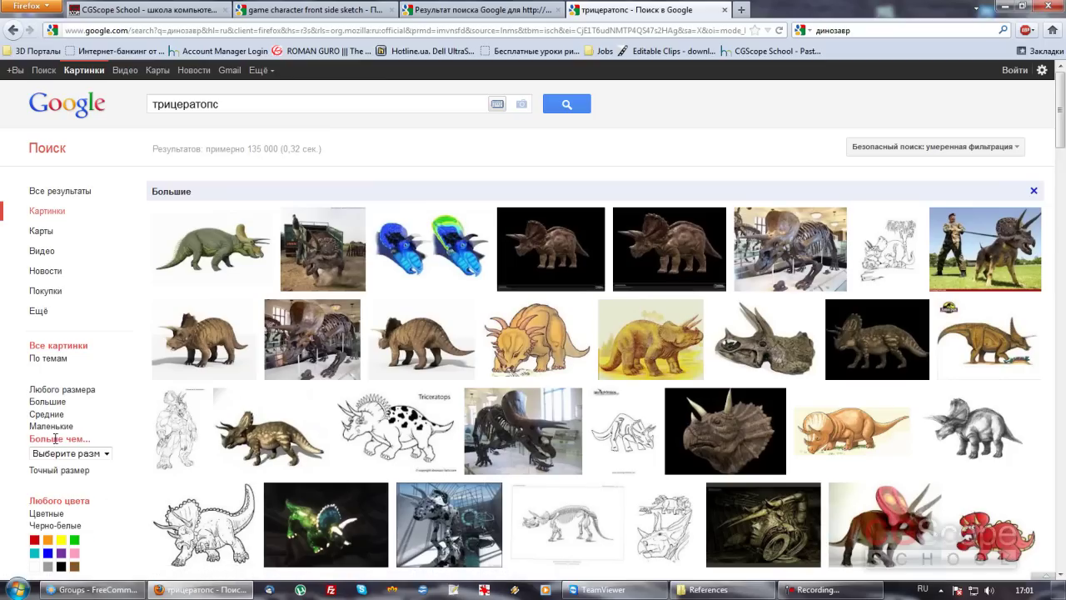
{"action": "left_click", "coordinate": [105, 454]}
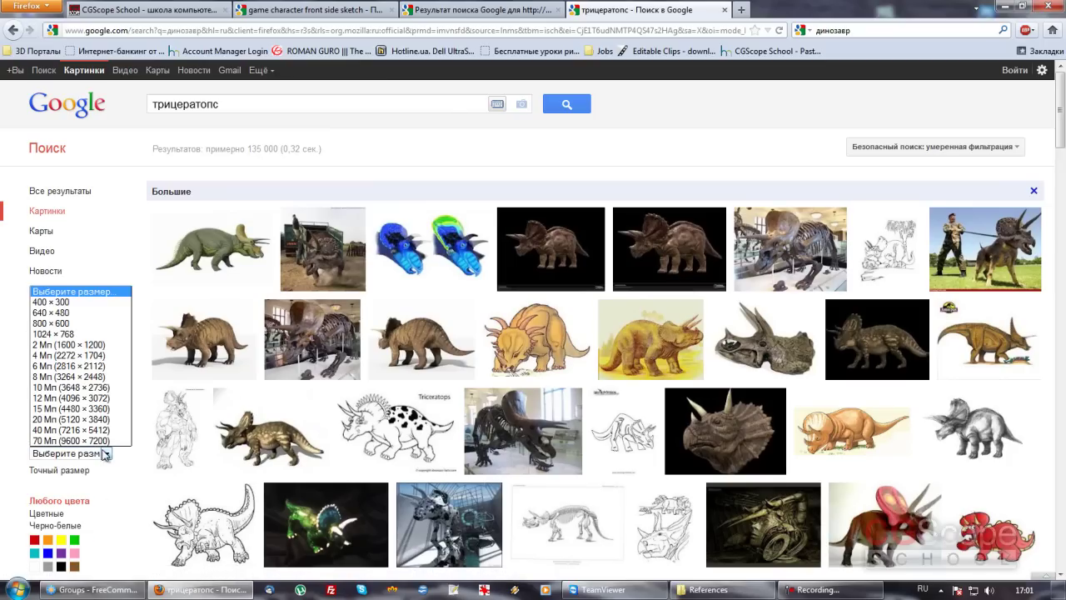
{"action": "left_click", "coordinate": [11, 455]}
{"action": "mouse_move", "coordinate": [877, 339]}
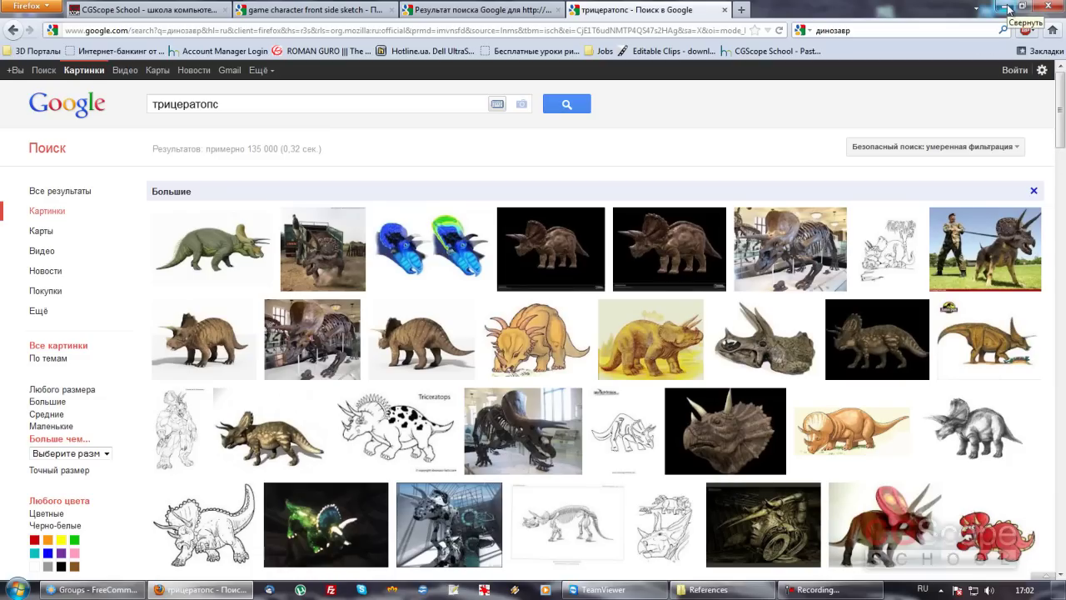
Step: Minimize Firefox and preview triceratops.jpg from References in IrfanView, then close it
{"action": "left_click", "coordinate": [1008, 10]}
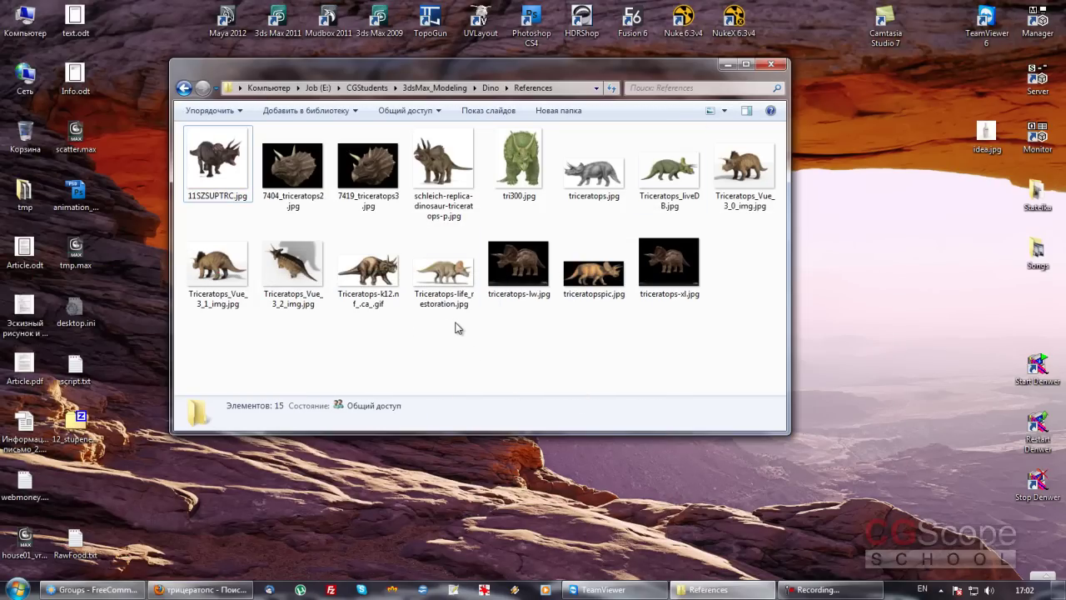
{"action": "left_click", "coordinate": [597, 175]}
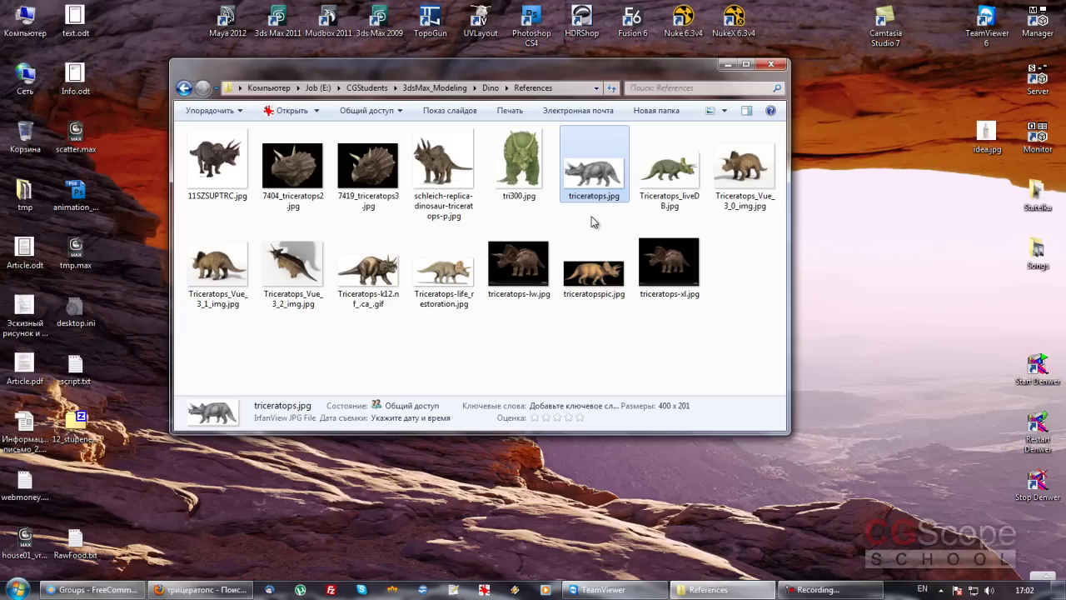
{"action": "key", "text": "Return"}
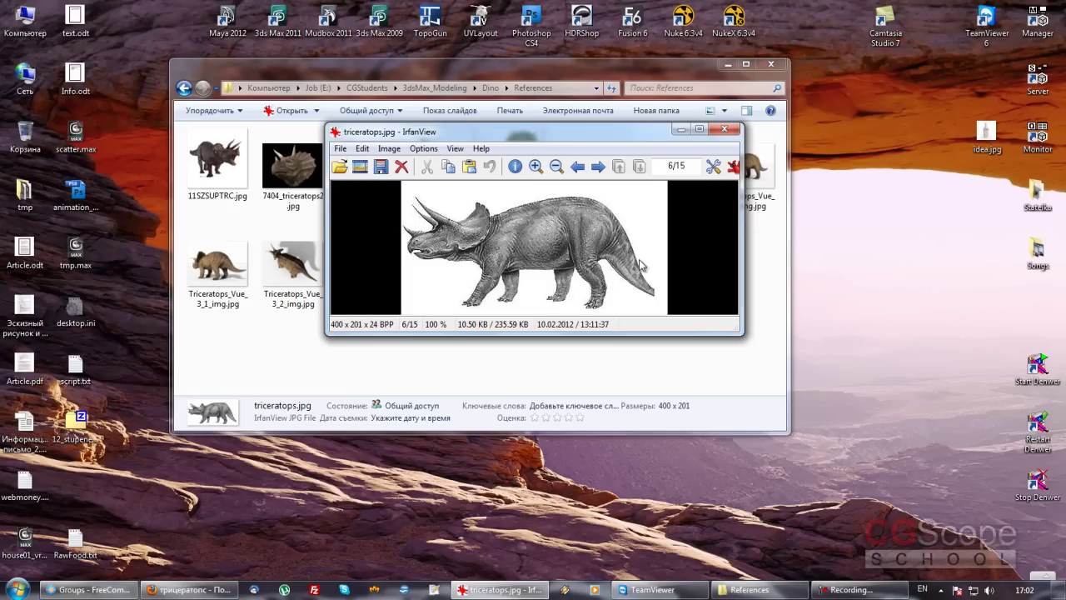
{"action": "mouse_move", "coordinate": [625, 139]}
{"action": "left_mouse_down"}
{"action": "mouse_move", "coordinate": [721, 247]}
{"action": "mouse_move", "coordinate": [713, 241]}
{"action": "left_mouse_up"}
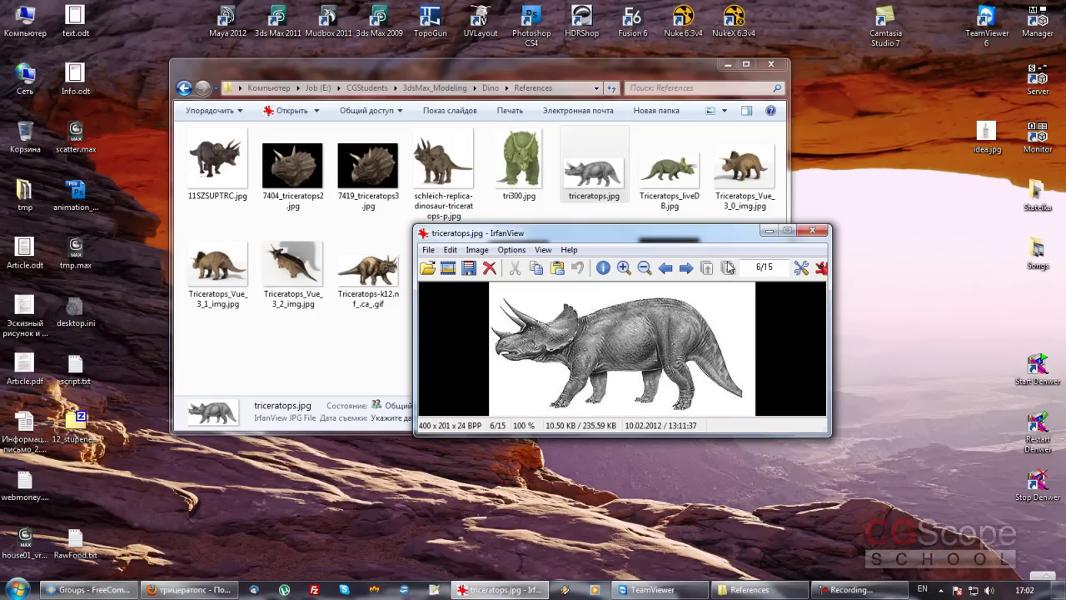
{"action": "left_click", "coordinate": [812, 230]}
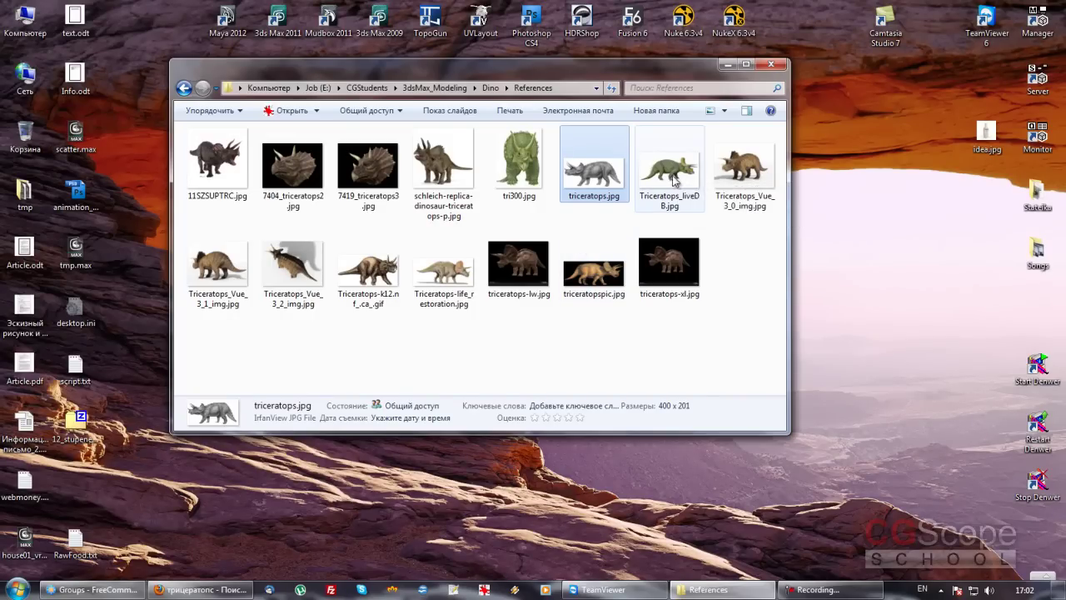
Step: Reopen and close triceratops.jpg, then open Triceratops_liveDB.jpg in IrfanView
{"action": "key", "text": "Right"}
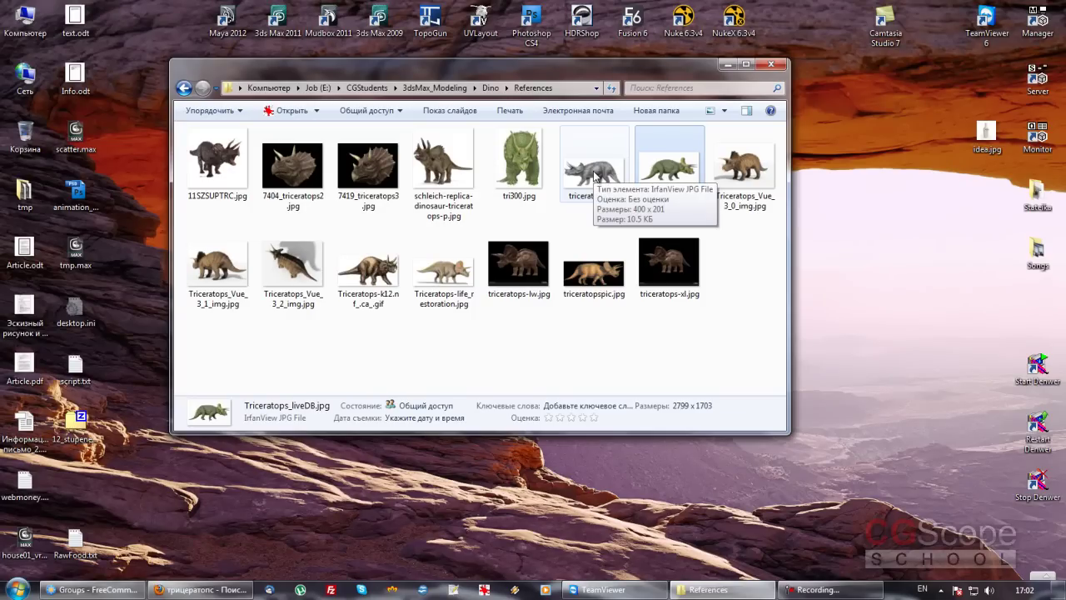
{"action": "double_click", "coordinate": [594, 175]}
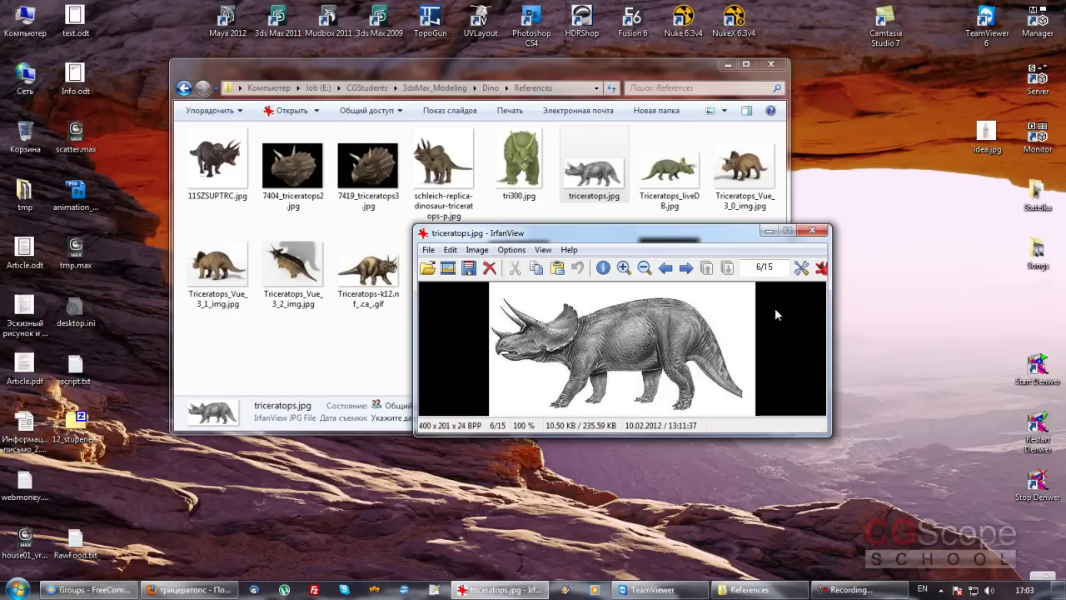
{"action": "left_click", "coordinate": [812, 231]}
{"action": "left_click", "coordinate": [678, 180]}
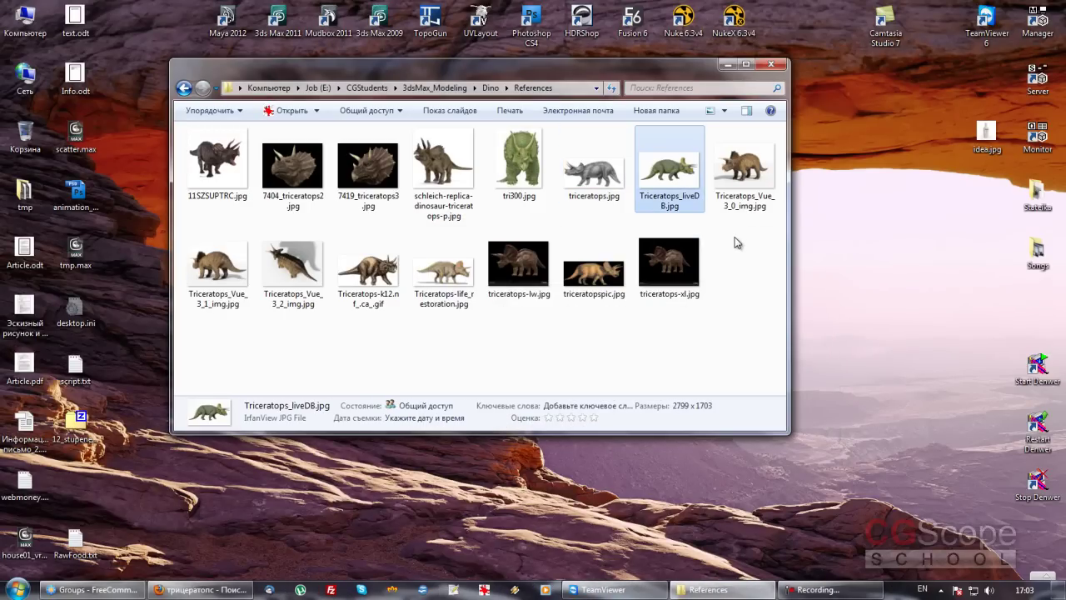
{"action": "key", "text": "Return"}
{"action": "key", "text": "Return"}
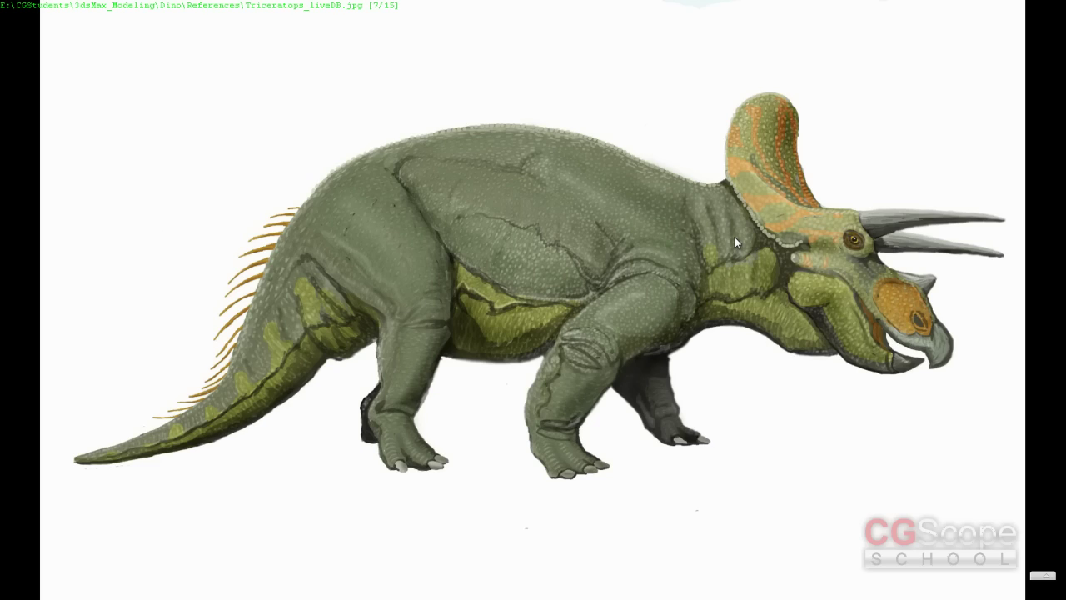
{"action": "key", "text": "Return"}
{"action": "left_click_drag", "start_coordinate": [723, 253], "coordinate": [341, 259]}
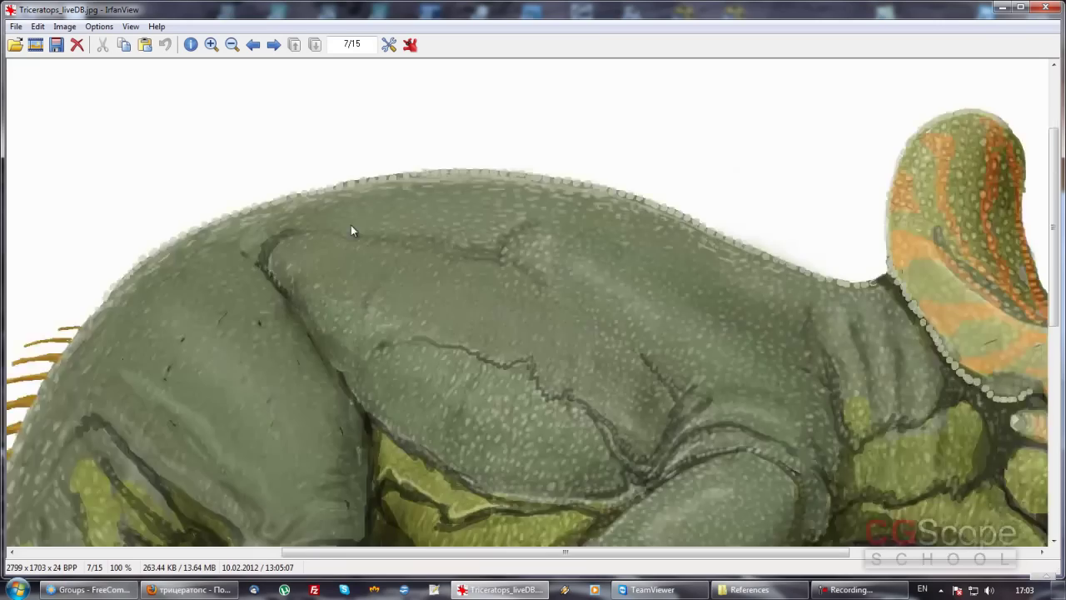
{"action": "left_click_drag", "start_coordinate": [523, 292], "coordinate": [505, 353]}
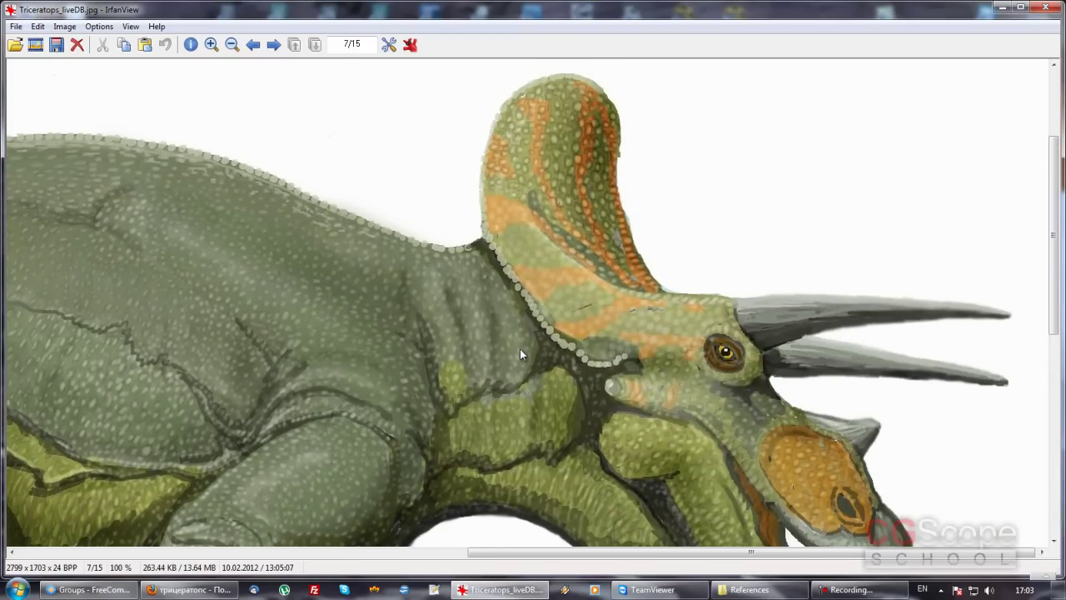
{"action": "left_click_drag", "start_coordinate": [591, 375], "coordinate": [595, 222]}
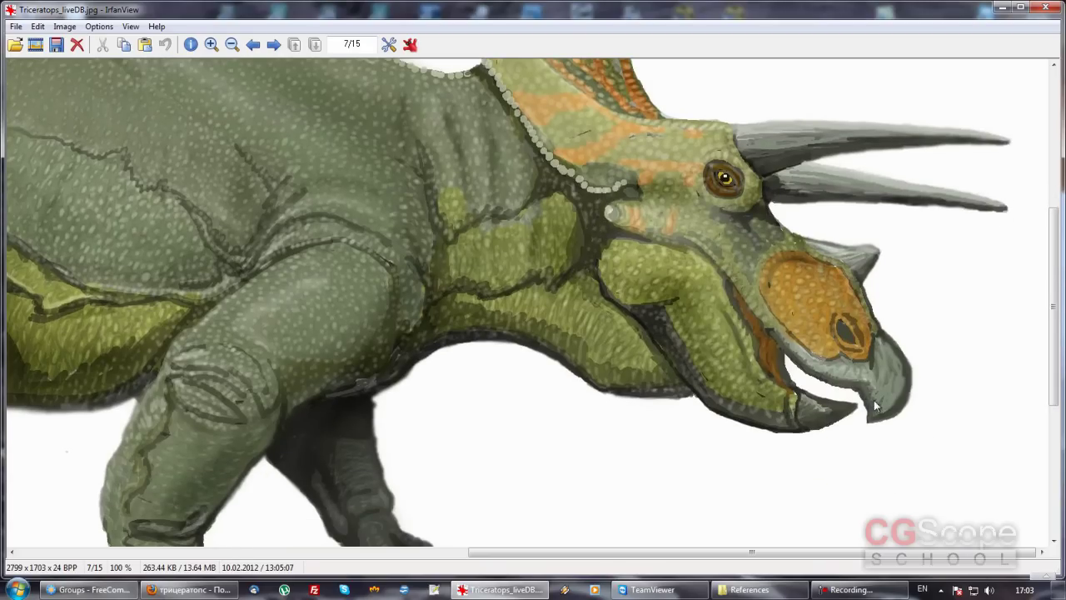
{"action": "double_click", "coordinate": [528, 348]}
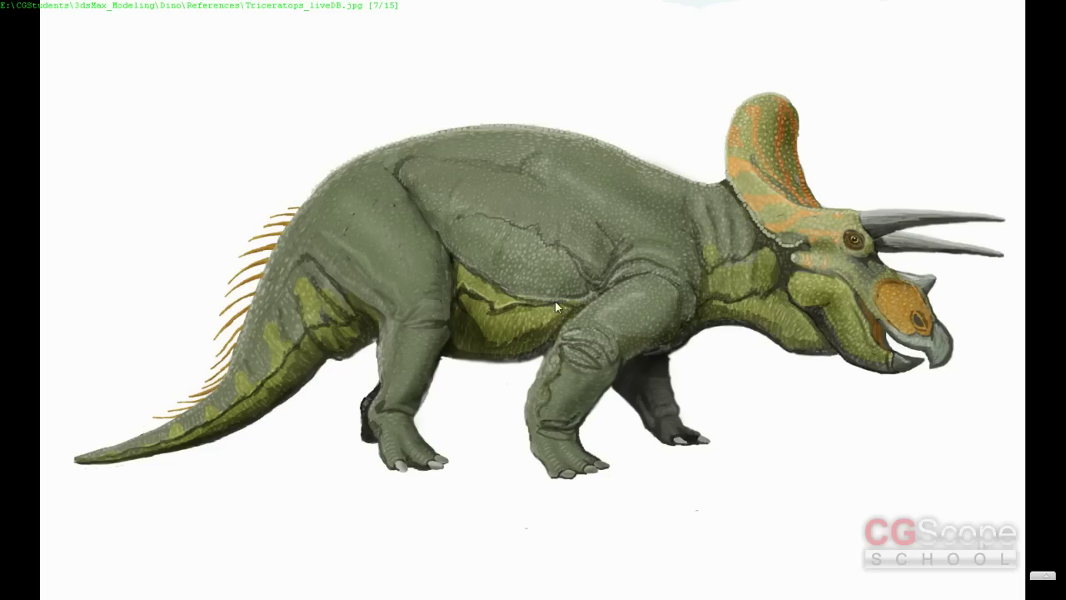
{"action": "double_click", "coordinate": [571, 230]}
{"action": "key", "text": "Escape"}
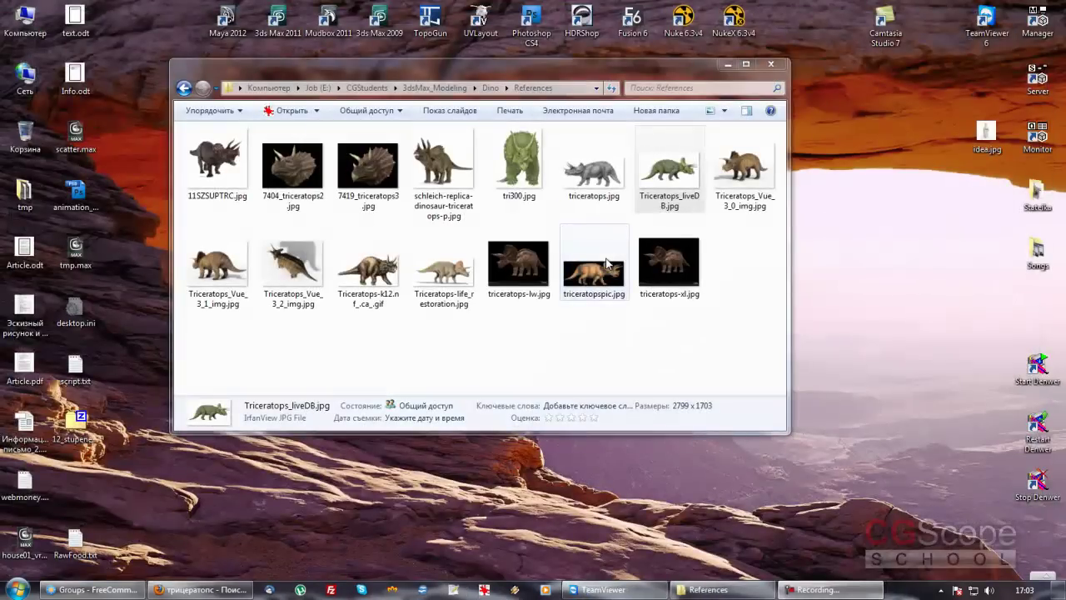
{"action": "double_click", "coordinate": [593, 271]}
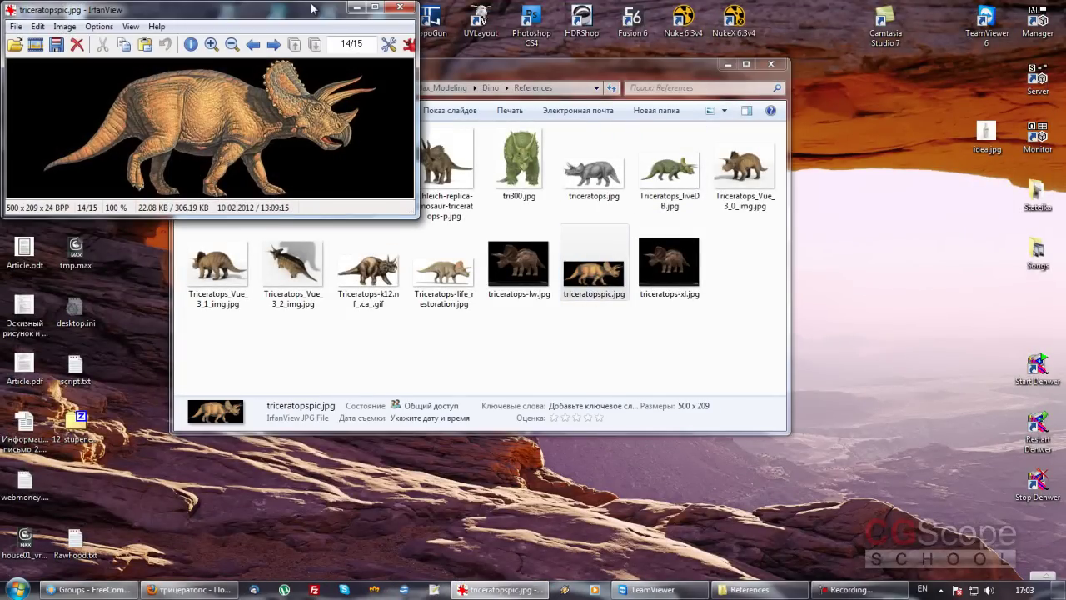
{"action": "mouse_move", "coordinate": [317, 21]}
{"action": "left_mouse_down"}
{"action": "mouse_move", "coordinate": [469, 70]}
{"action": "mouse_move", "coordinate": [789, 269]}
{"action": "left_mouse_up"}
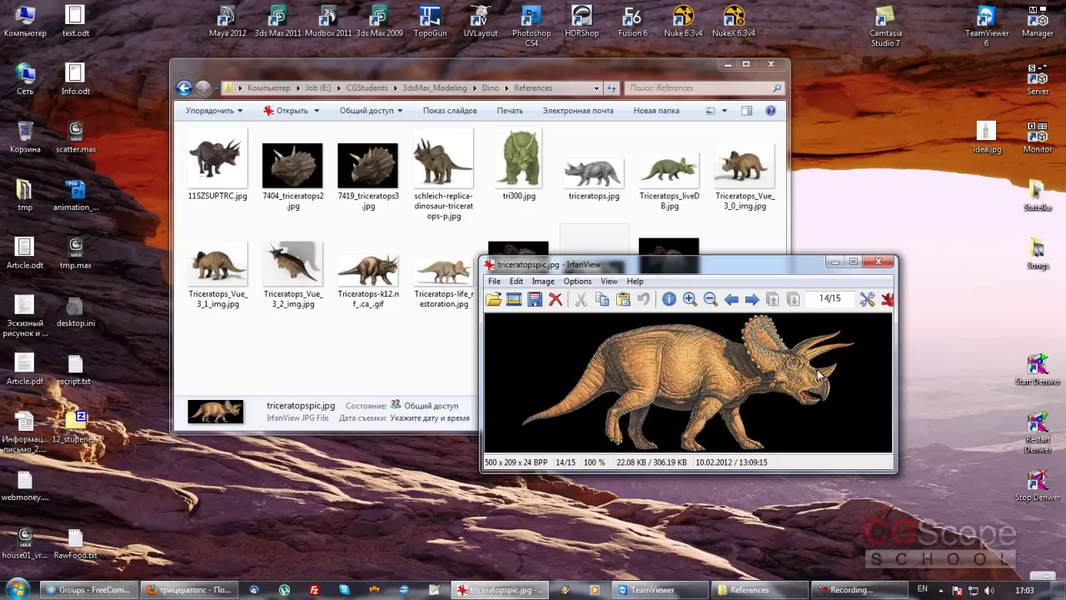
{"action": "left_click", "coordinate": [877, 261]}
{"action": "double_click", "coordinate": [518, 183]}
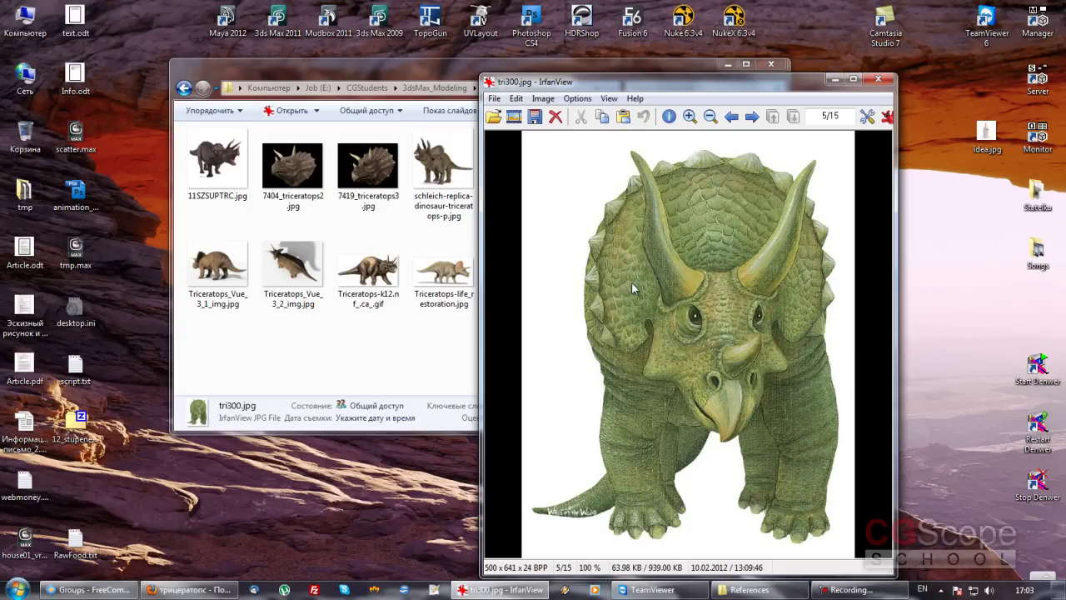
{"action": "left_click", "coordinate": [878, 79]}
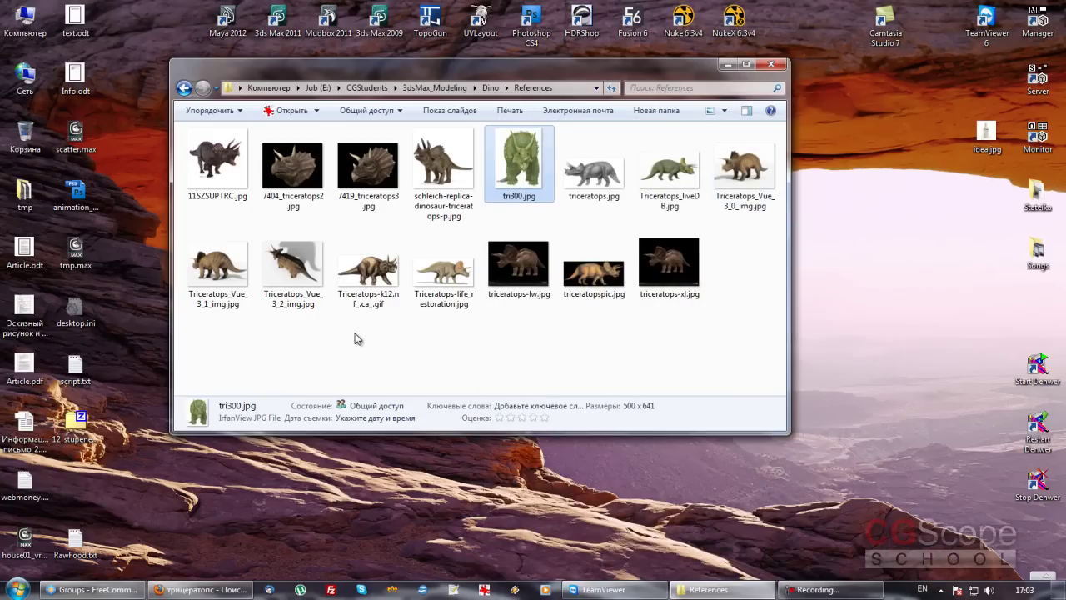
{"action": "left_click", "coordinate": [448, 354]}
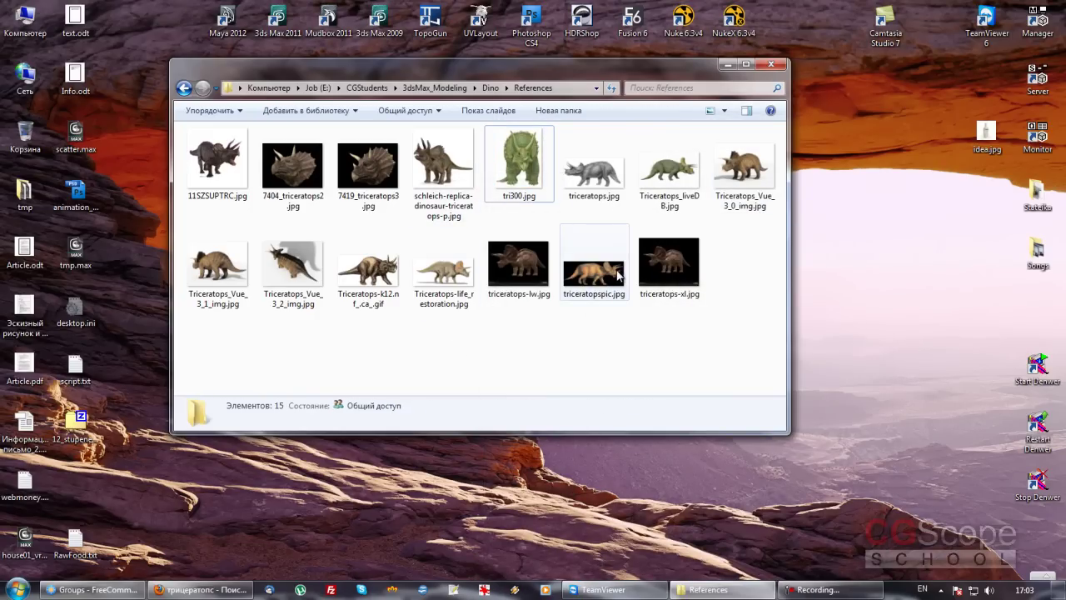
{"action": "double_click", "coordinate": [439, 160]}
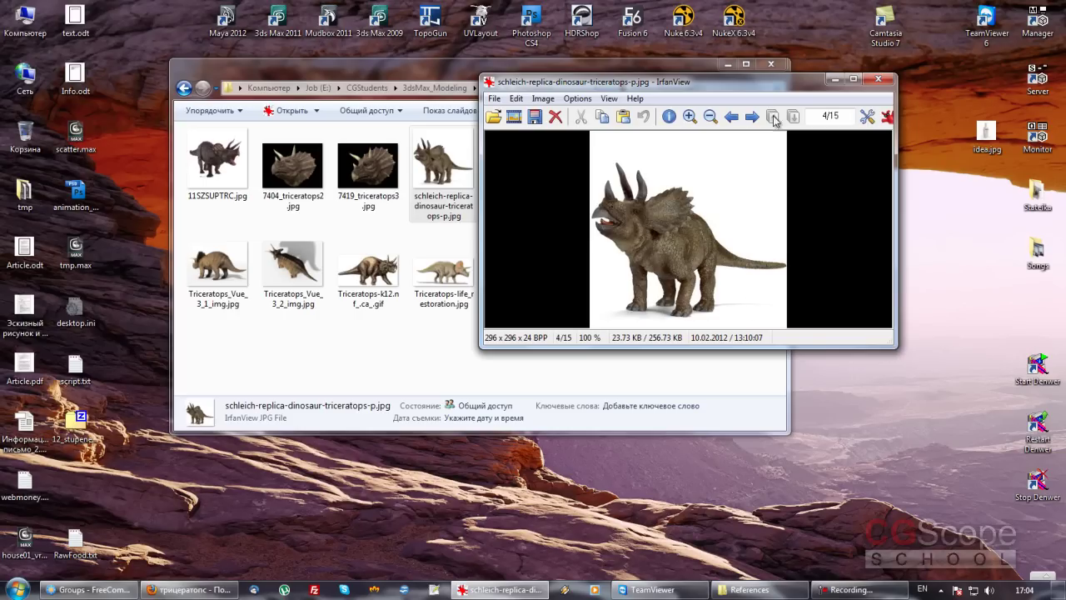
{"action": "left_click_drag", "start_coordinate": [775, 82], "coordinate": [881, 142]}
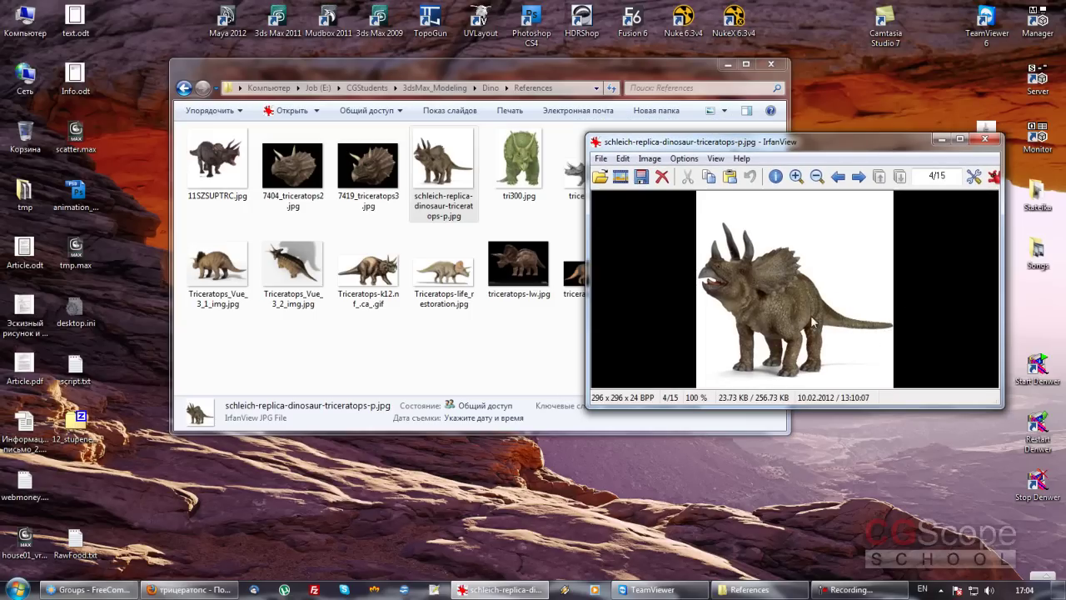
{"action": "left_click", "coordinate": [985, 138]}
{"action": "double_click", "coordinate": [292, 258]}
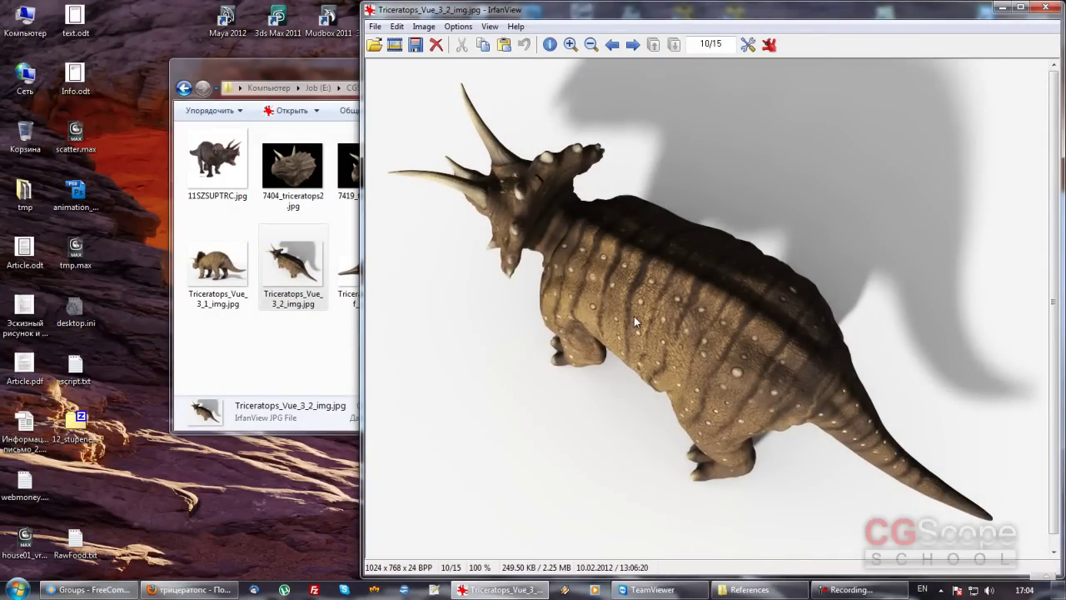
{"action": "key", "text": "Escape"}
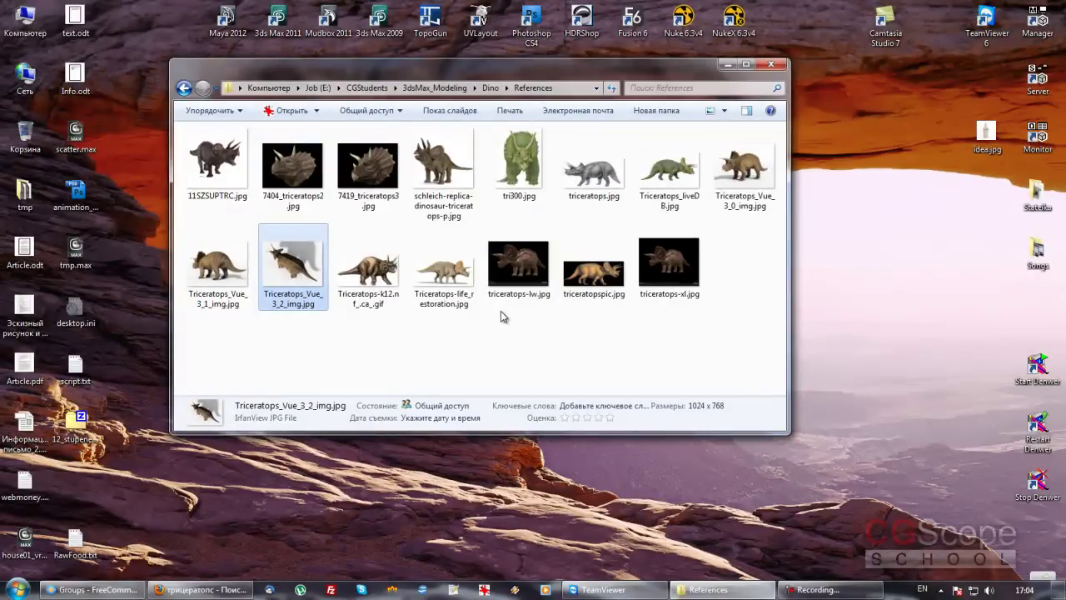
{"action": "left_click", "coordinate": [574, 339]}
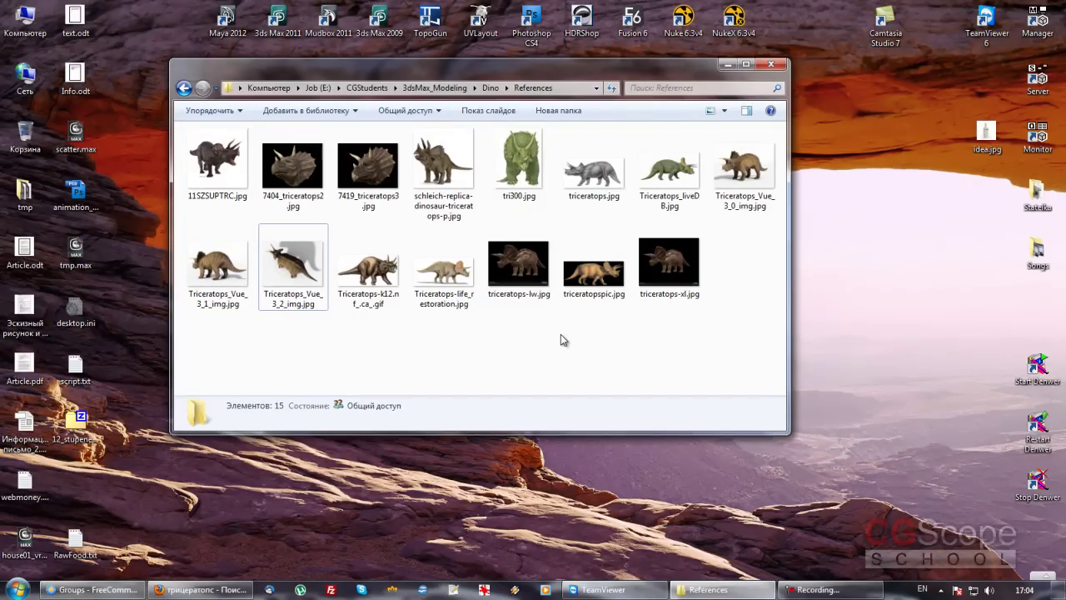
Step: View and pan 7419_triceratops3.jpg, then open and close Triceratops_Vue_3_0_img.jpg
{"action": "double_click", "coordinate": [367, 167]}
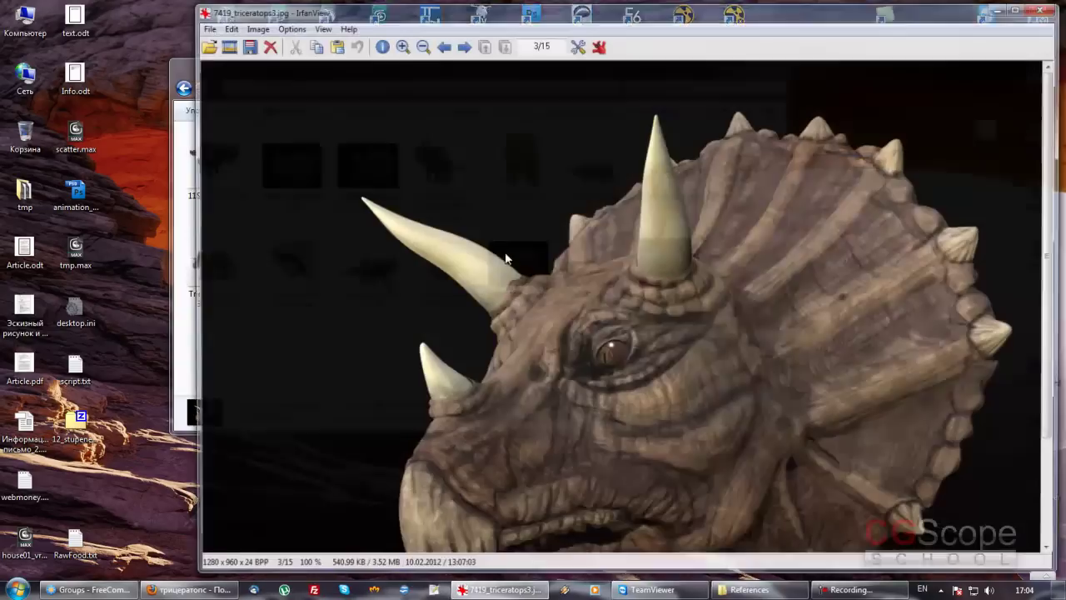
{"action": "left_click_drag", "start_coordinate": [751, 402], "coordinate": [701, 284]}
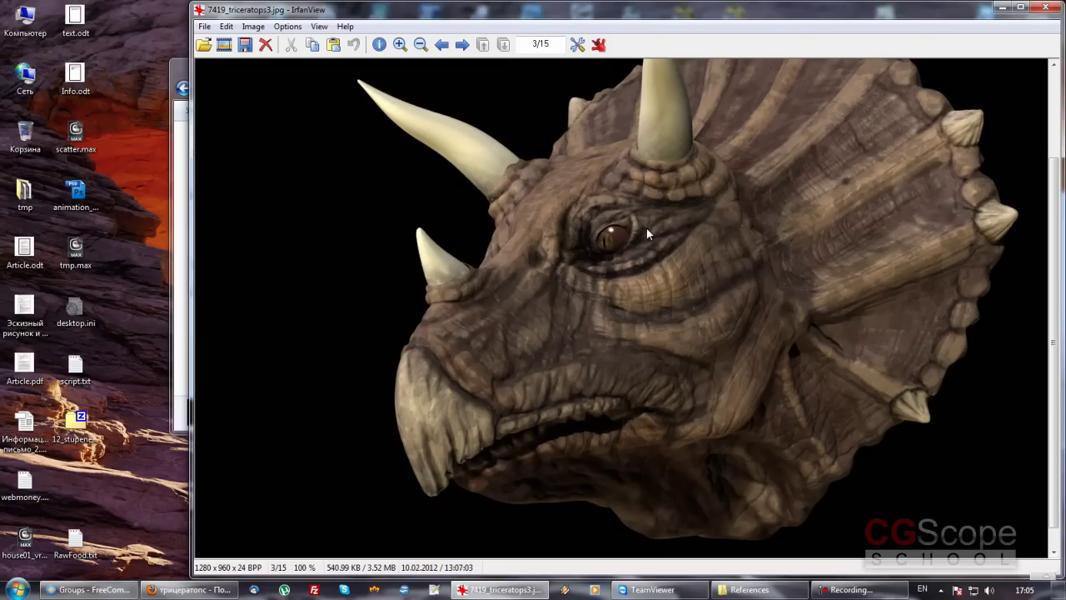
{"action": "key", "text": "Escape"}
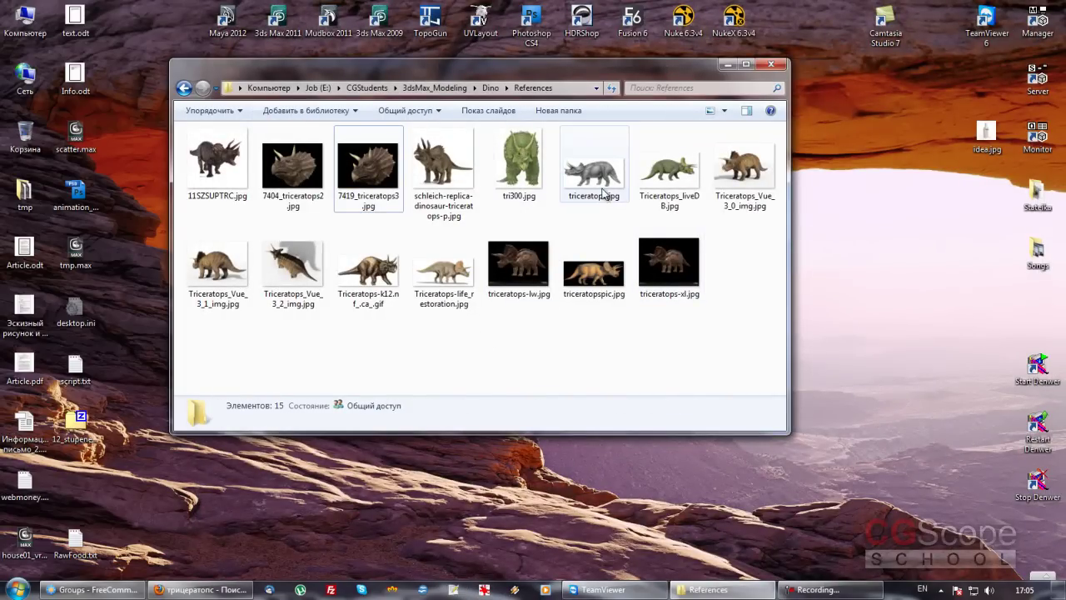
{"action": "double_click", "coordinate": [745, 173]}
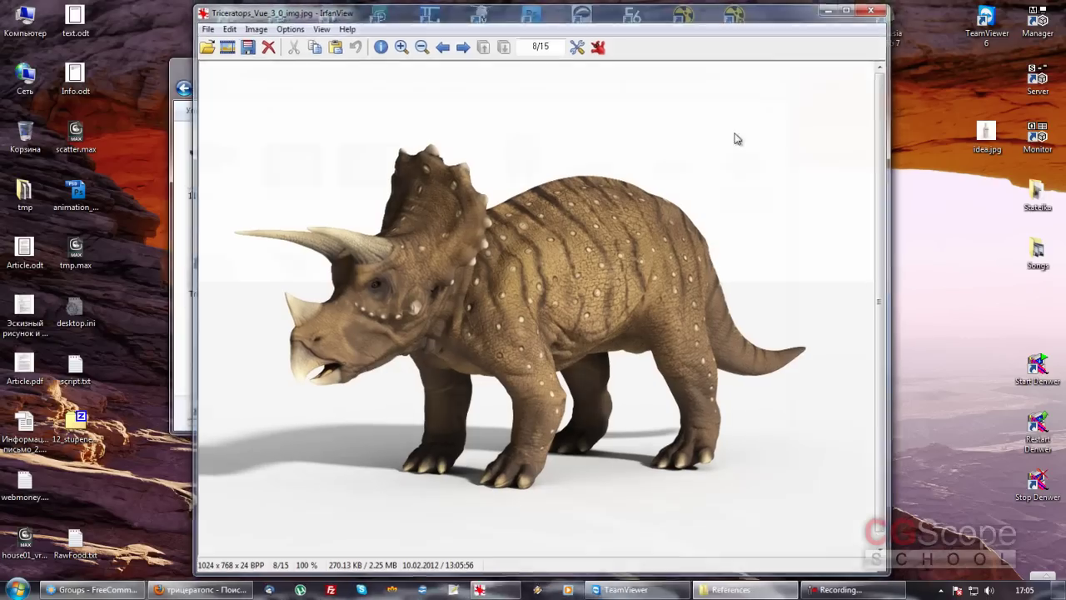
{"action": "key", "text": "Escape"}
{"action": "left_click_drag", "start_coordinate": [605, 68], "coordinate": [614, 67]}
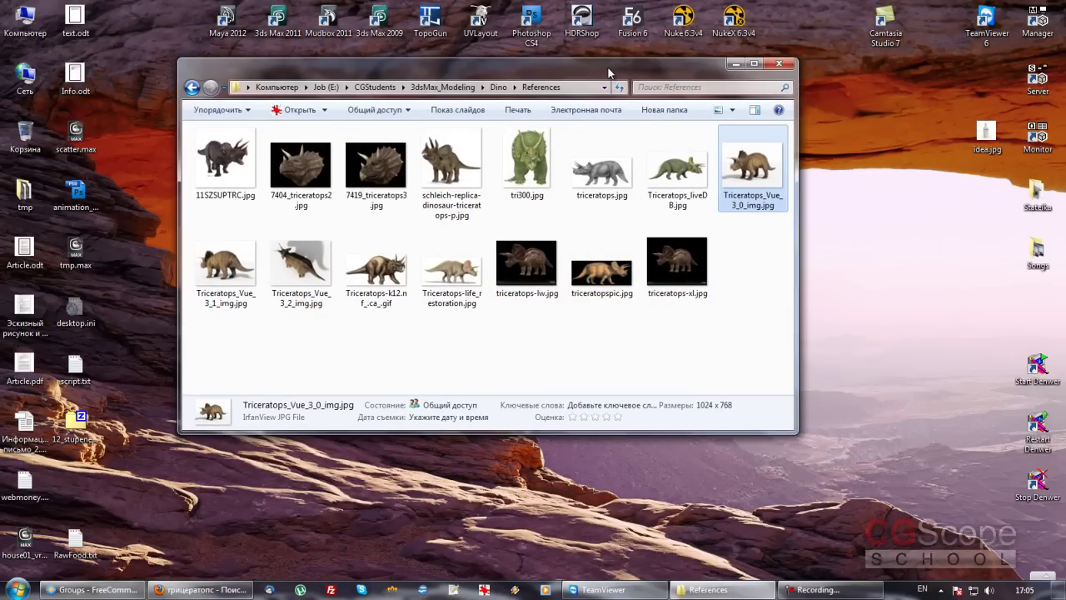
{"action": "left_click", "coordinate": [543, 344]}
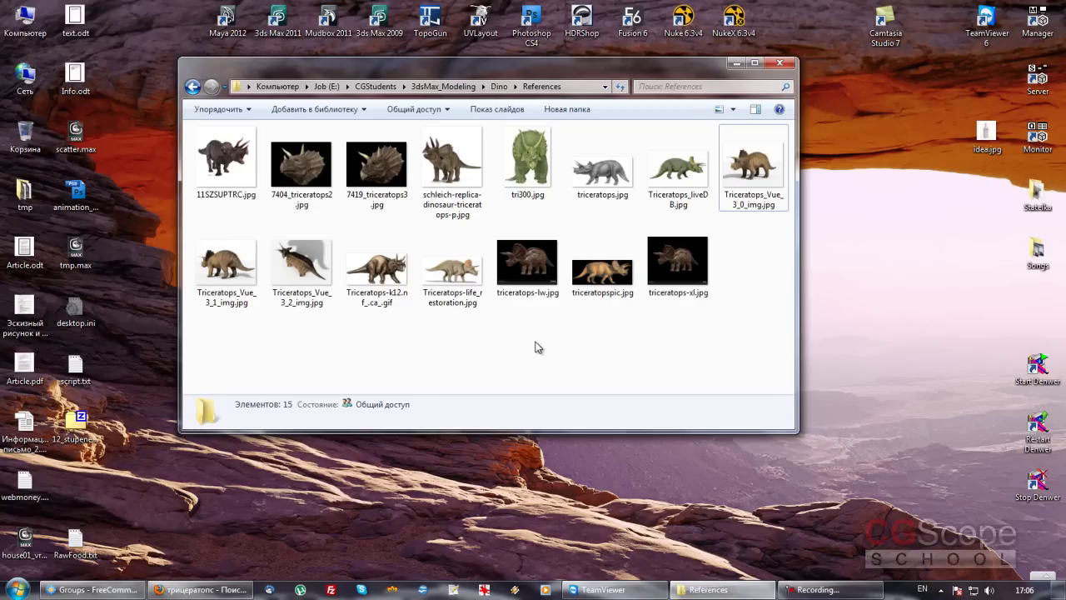
{"action": "left_click_drag", "start_coordinate": [619, 76], "coordinate": [643, 82]}
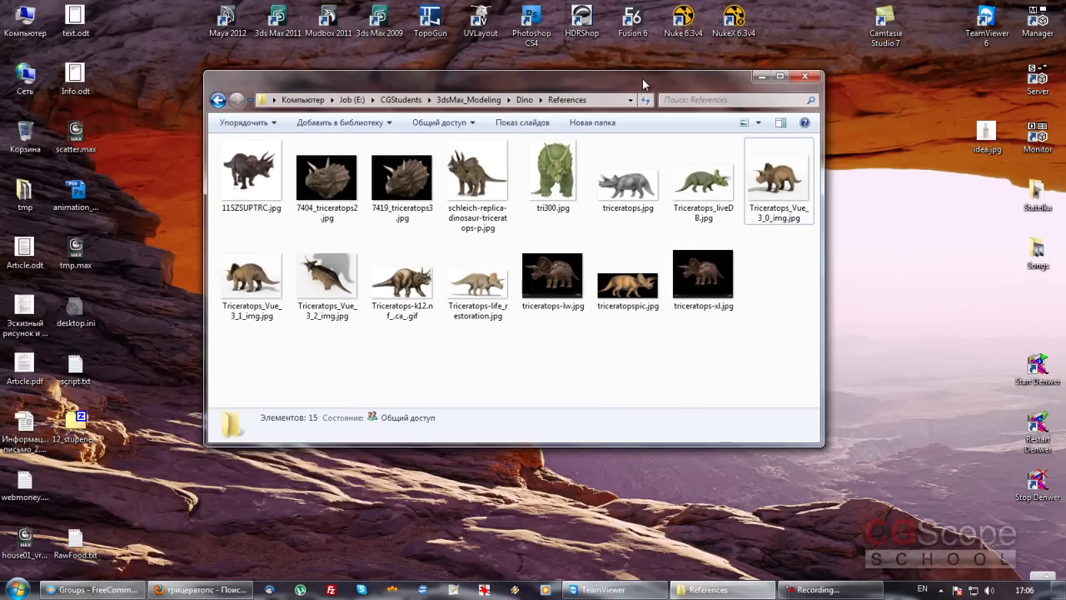
{"action": "left_click", "coordinate": [737, 292]}
{"action": "left_click", "coordinate": [777, 197]}
{"action": "left_click", "coordinate": [725, 190]}
{"action": "left_click", "coordinate": [738, 285]}
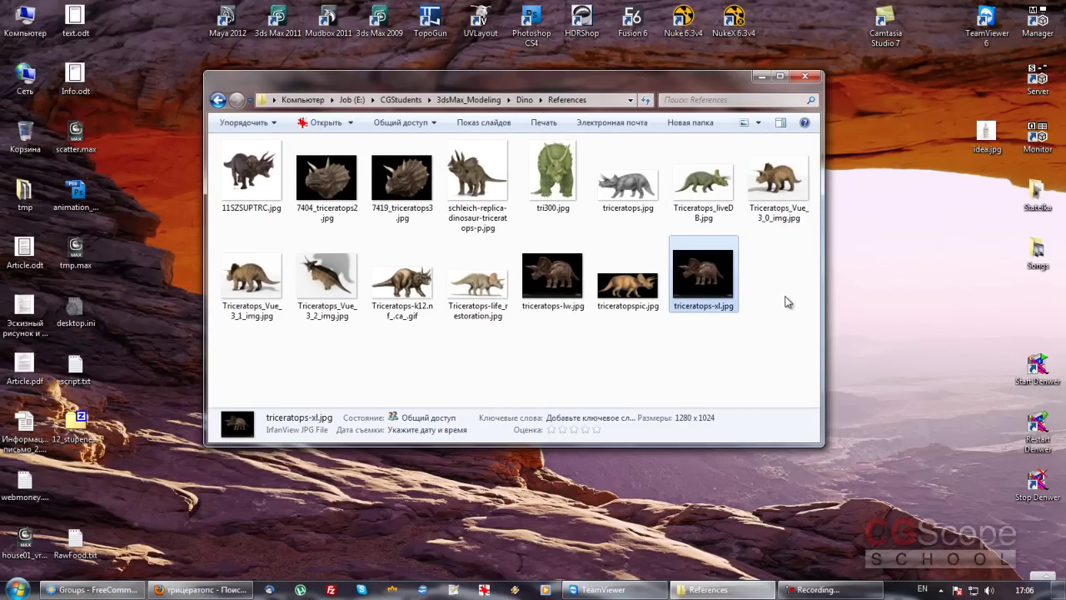
{"action": "left_click", "coordinate": [767, 329]}
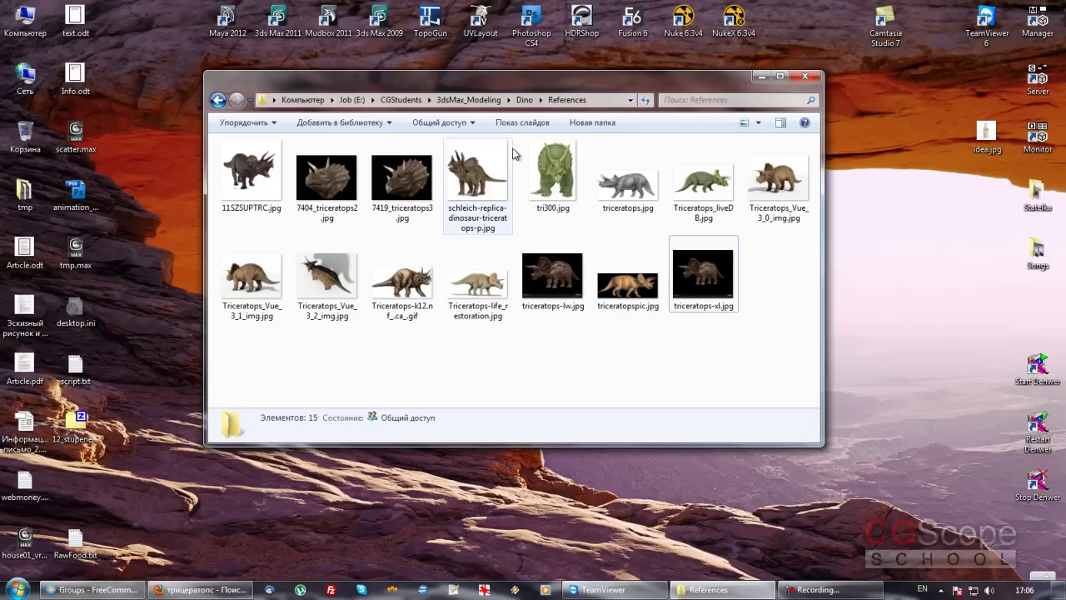
Step: Open 11SZSUPTRC.jpg in IrfanView and page through the references, toggling fullscreen once
{"action": "double_click", "coordinate": [256, 171]}
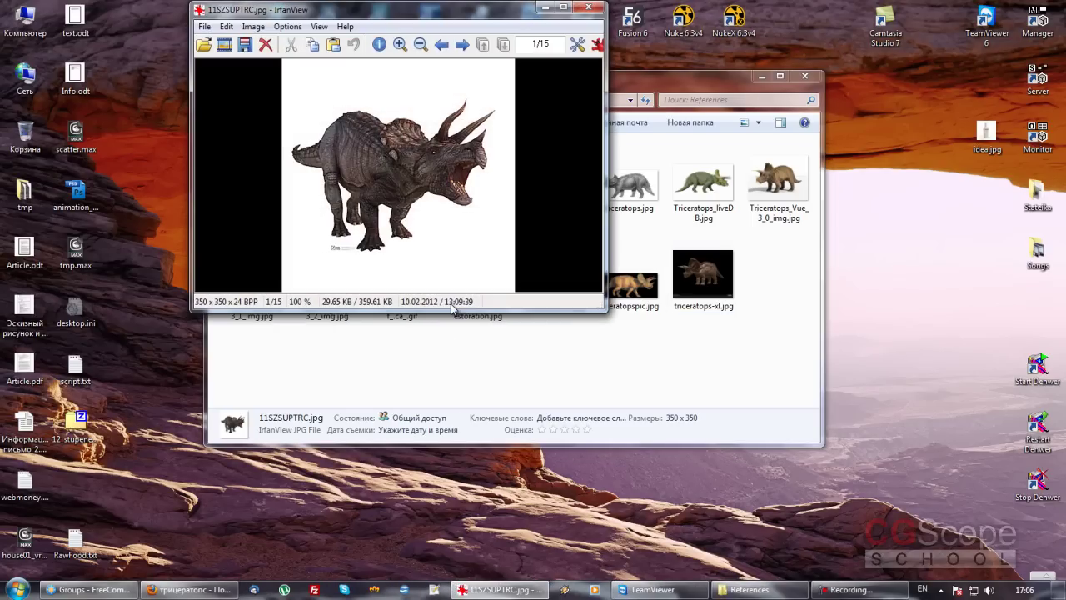
{"action": "key", "text": "space"}
{"action": "key", "text": "space"}
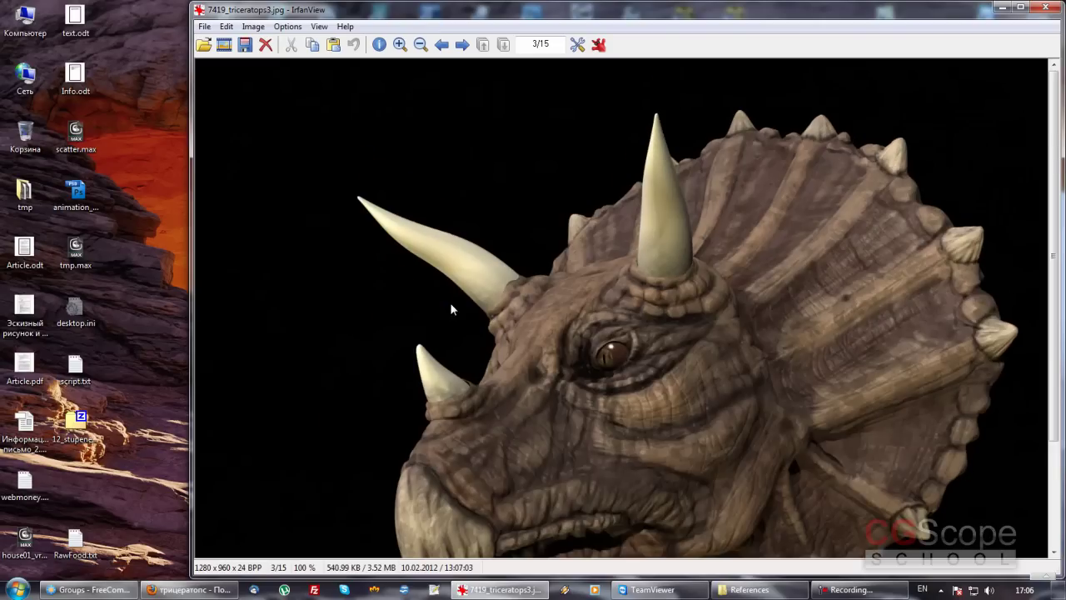
{"action": "key", "text": "space"}
{"action": "key", "text": "space"}
{"action": "key", "text": "space"}
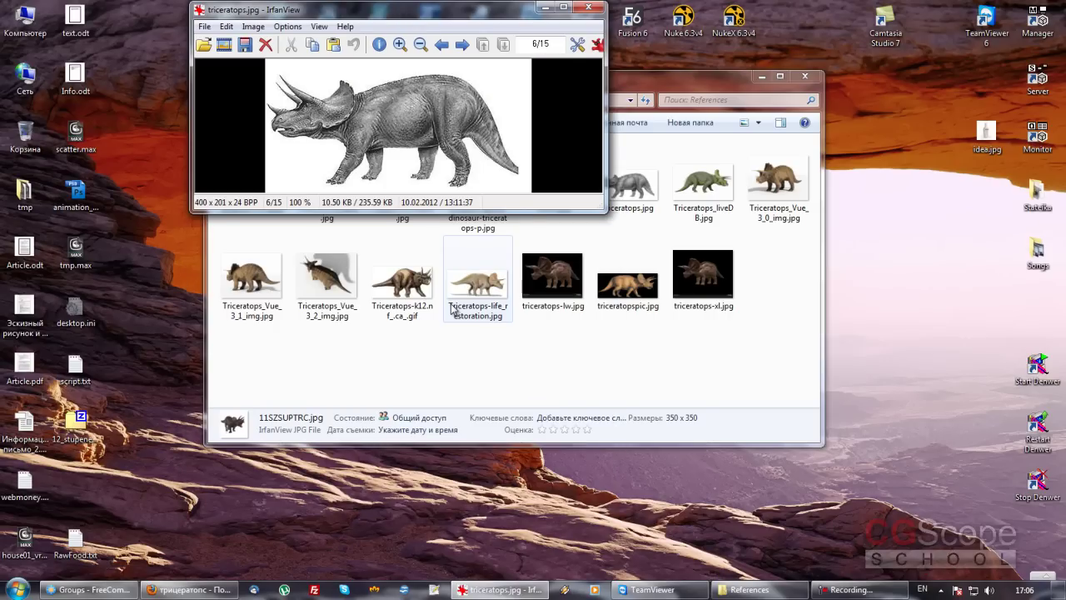
{"action": "key", "text": "space"}
{"action": "key", "text": "Return"}
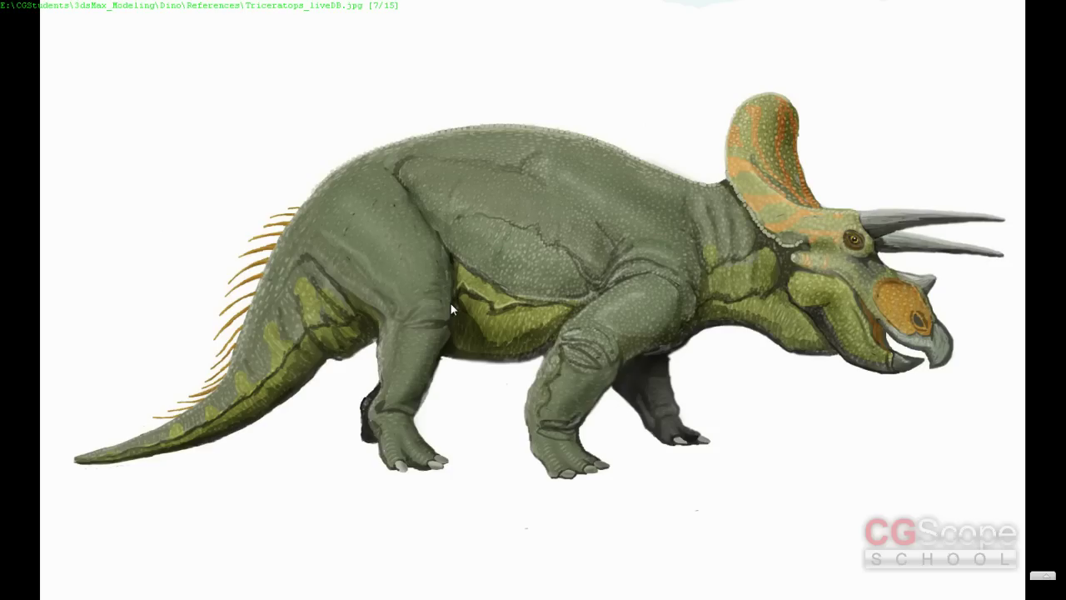
{"action": "key", "text": "space"}
{"action": "key", "text": "space"}
{"action": "key", "text": "space"}
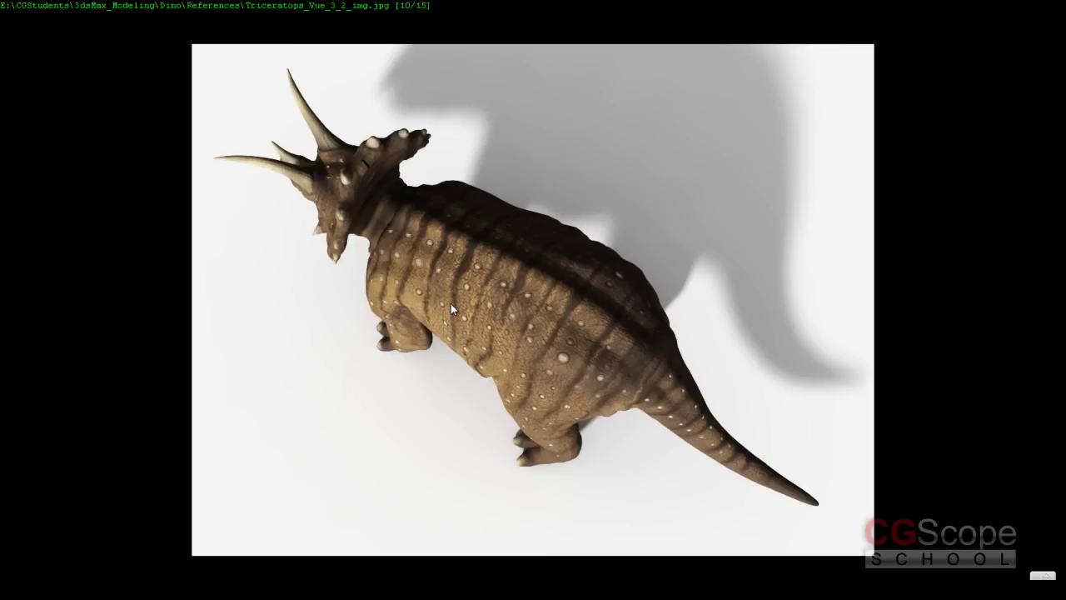
{"action": "key", "text": "space"}
{"action": "key", "text": "space"}
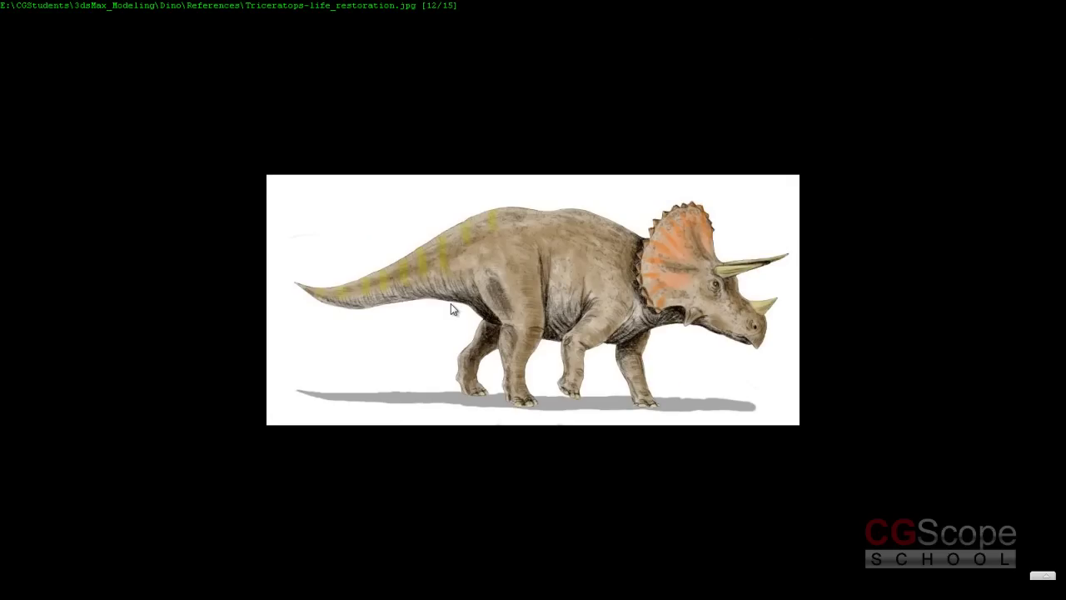
{"action": "key", "text": "Return"}
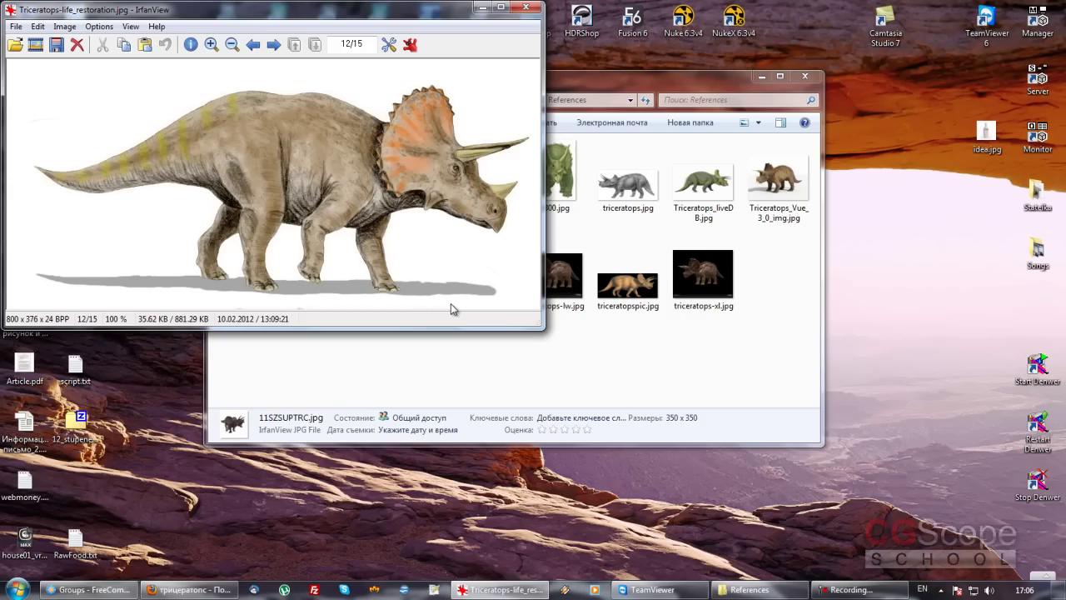
{"action": "key", "text": "space"}
{"action": "key", "text": "space"}
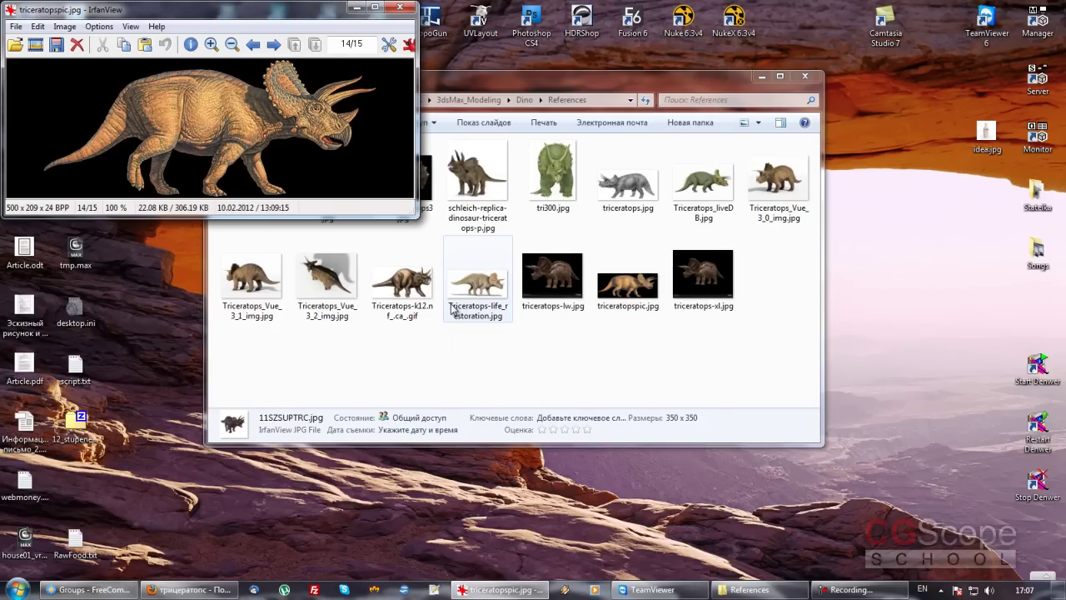
Step: Open Triceratops_liveDB.jpg at full size, pan around the head, and close it
{"action": "left_click", "coordinate": [715, 185]}
{"action": "double_click", "coordinate": [715, 185]}
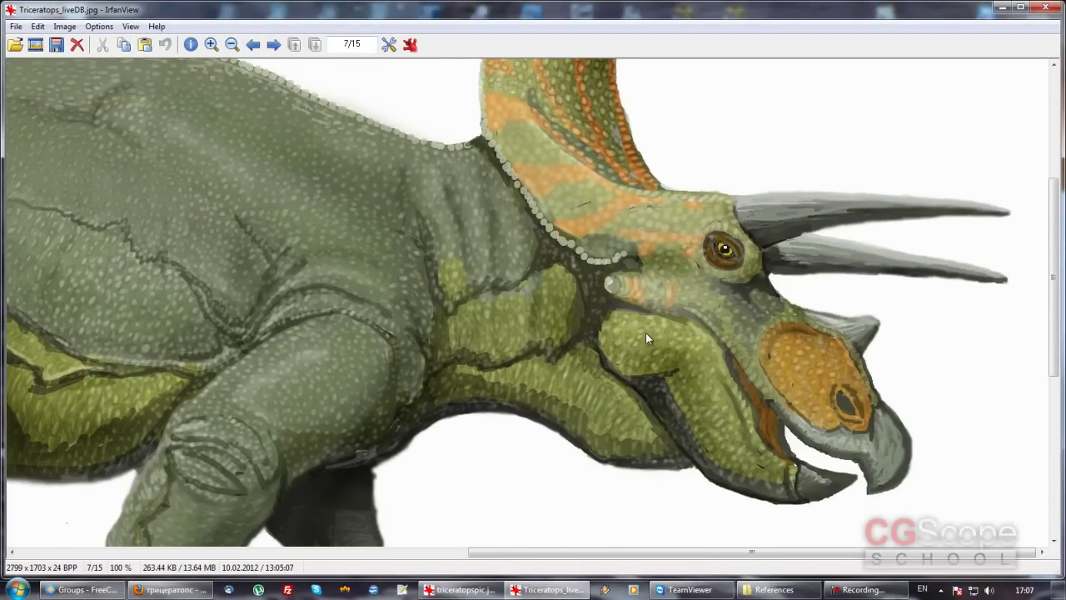
{"action": "left_click_drag", "start_coordinate": [626, 369], "coordinate": [645, 332]}
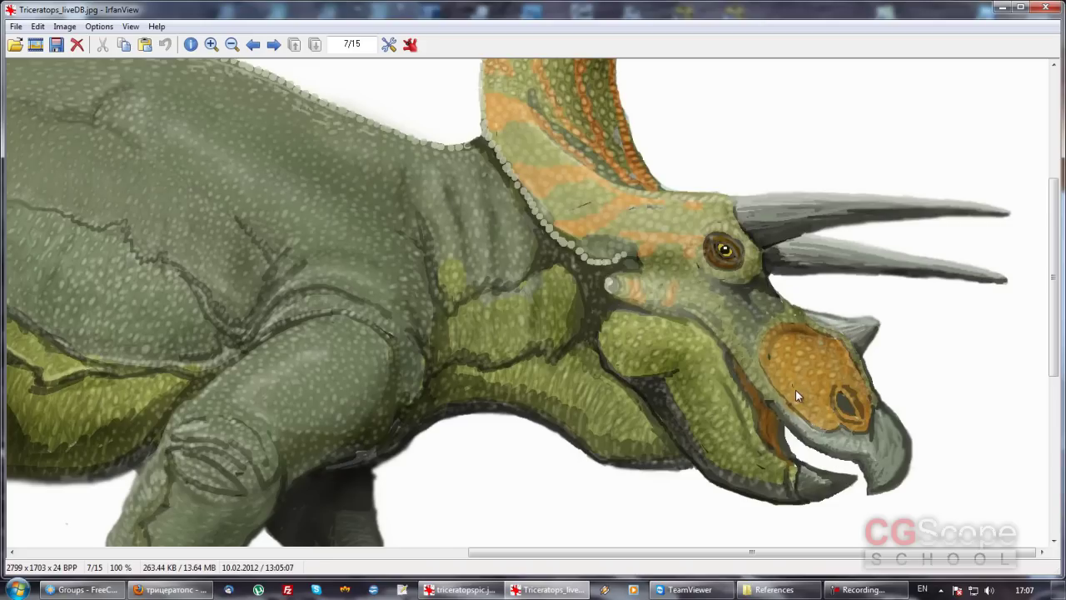
{"action": "key", "text": "Escape"}
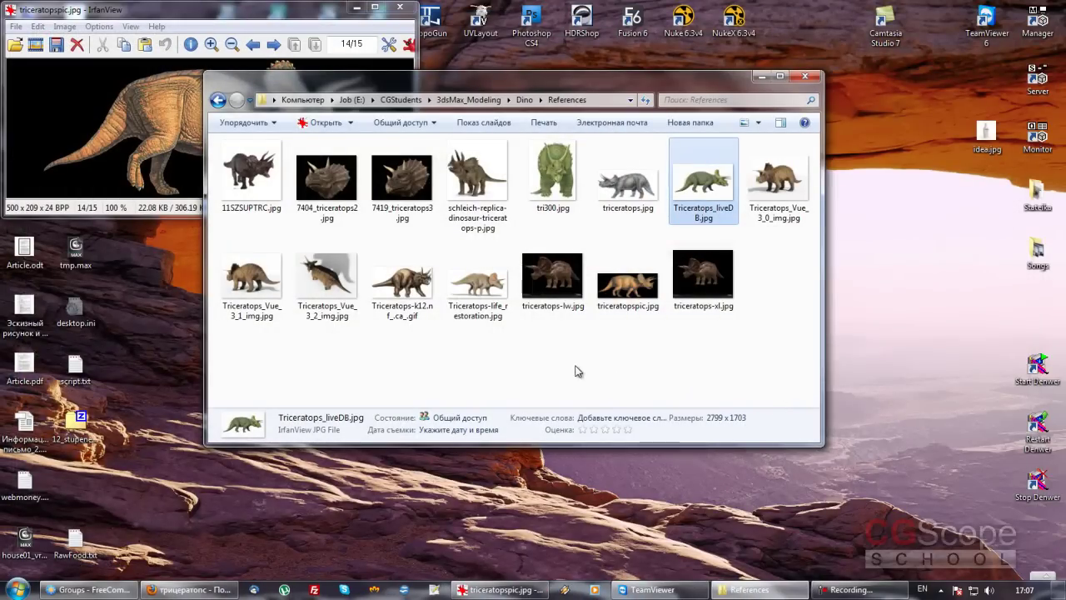
Step: Return to the first viewer and step onward past 7419_triceratops3.jpg and Triceratops_liveDB.jpg
{"action": "left_click", "coordinate": [271, 16]}
{"action": "key", "text": "space"}
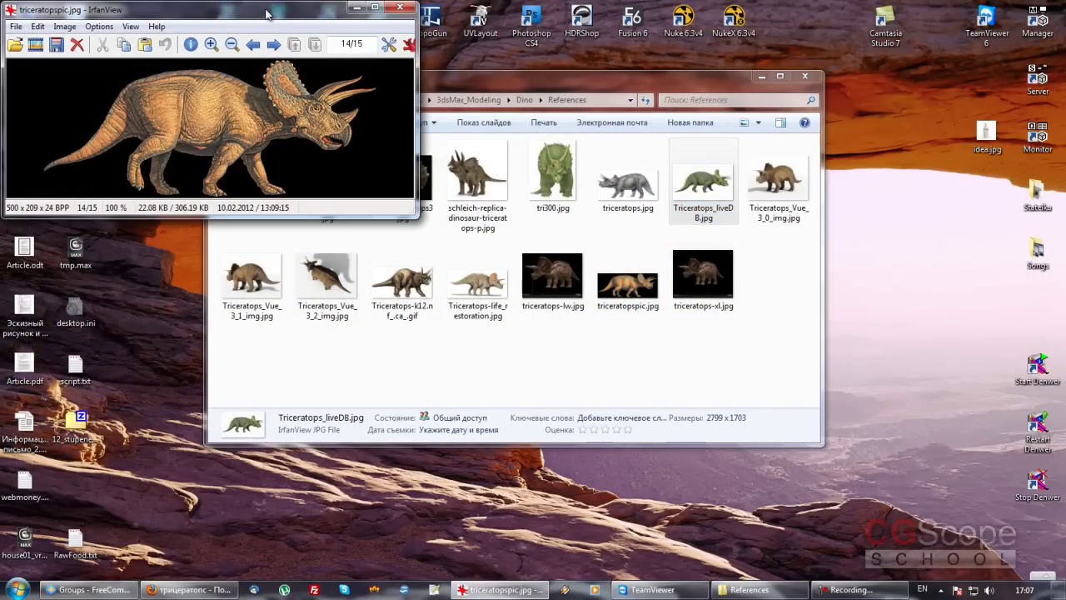
{"action": "key", "text": "space"}
{"action": "key", "text": "space"}
{"action": "key", "text": "space"}
{"action": "key", "text": "space"}
{"action": "key", "text": "space"}
{"action": "key", "text": "space"}
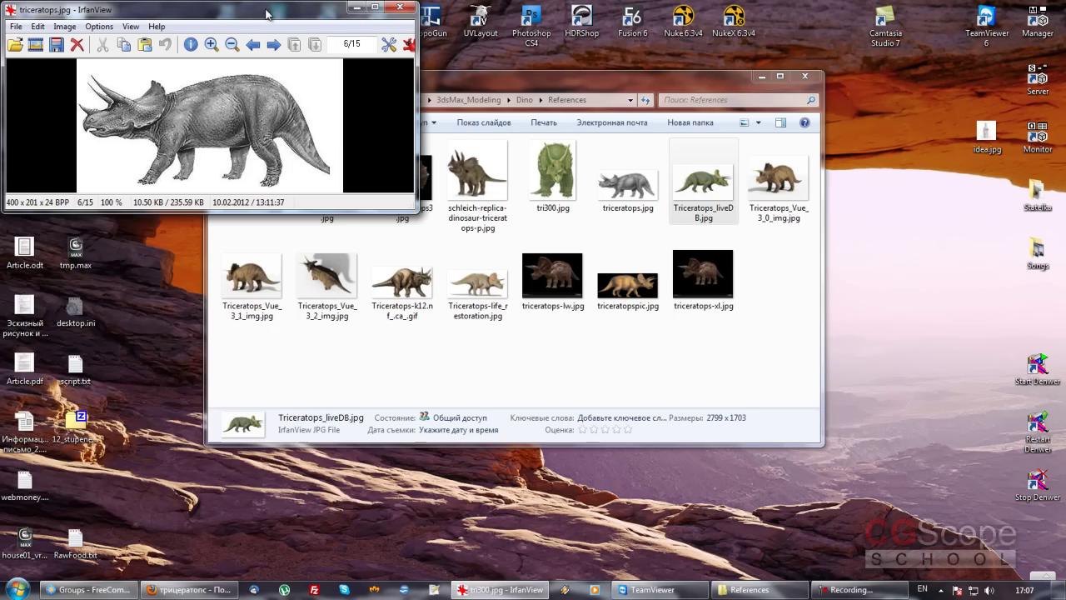
{"action": "key", "text": "space"}
{"action": "key", "text": "space"}
{"action": "key", "text": "space"}
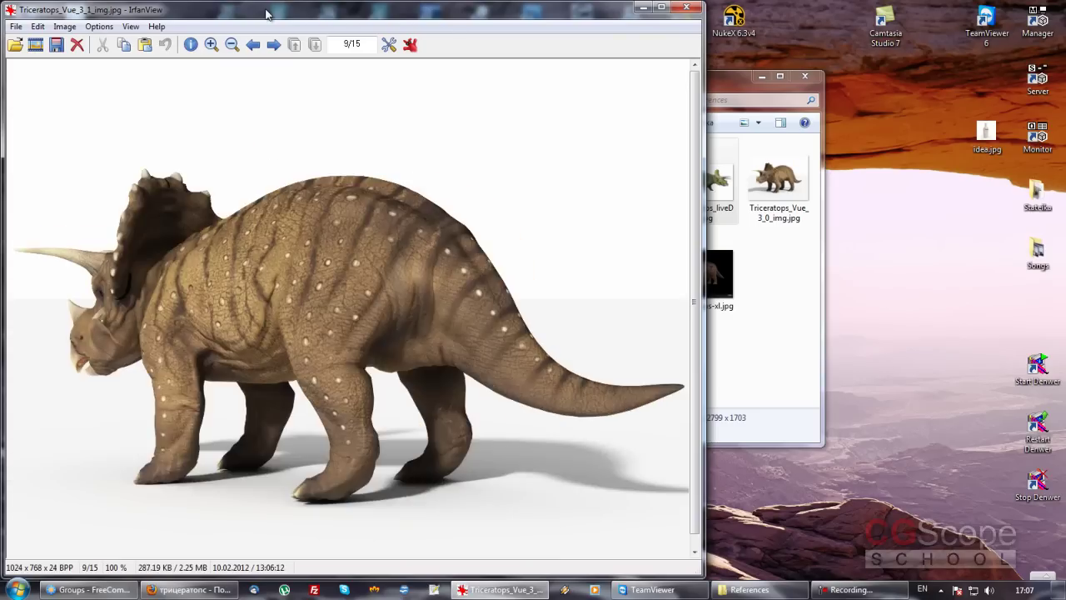
{"action": "key", "text": "space"}
{"action": "key", "text": "space"}
{"action": "key", "text": "space"}
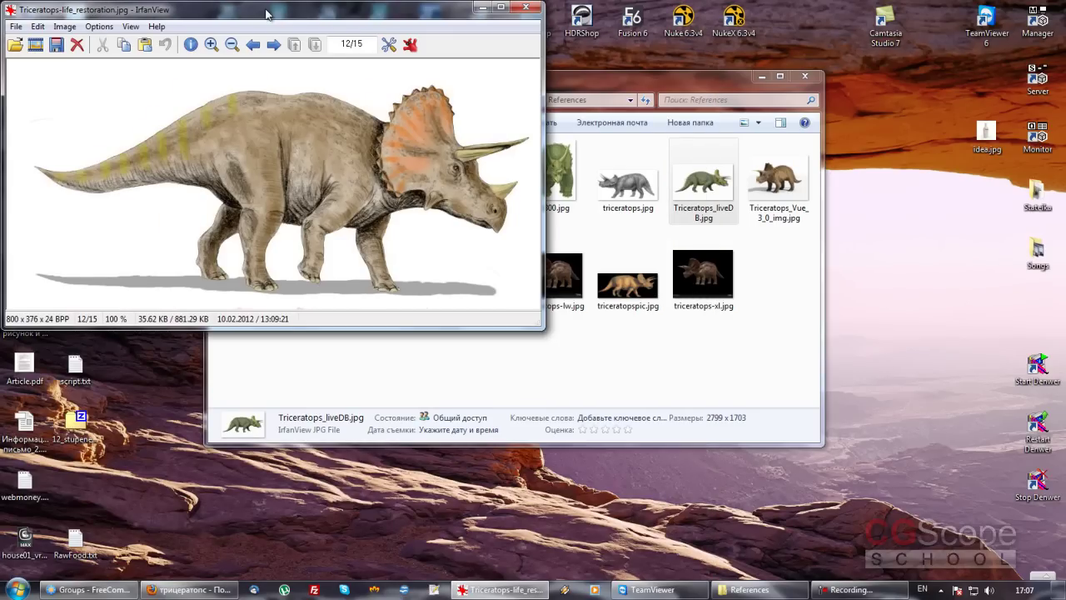
Step: Move and resize the Triceratops-life_restoration.jpg viewer, then shift the References folder down-right
{"action": "left_click_drag", "start_coordinate": [247, 14], "coordinate": [416, 81]}
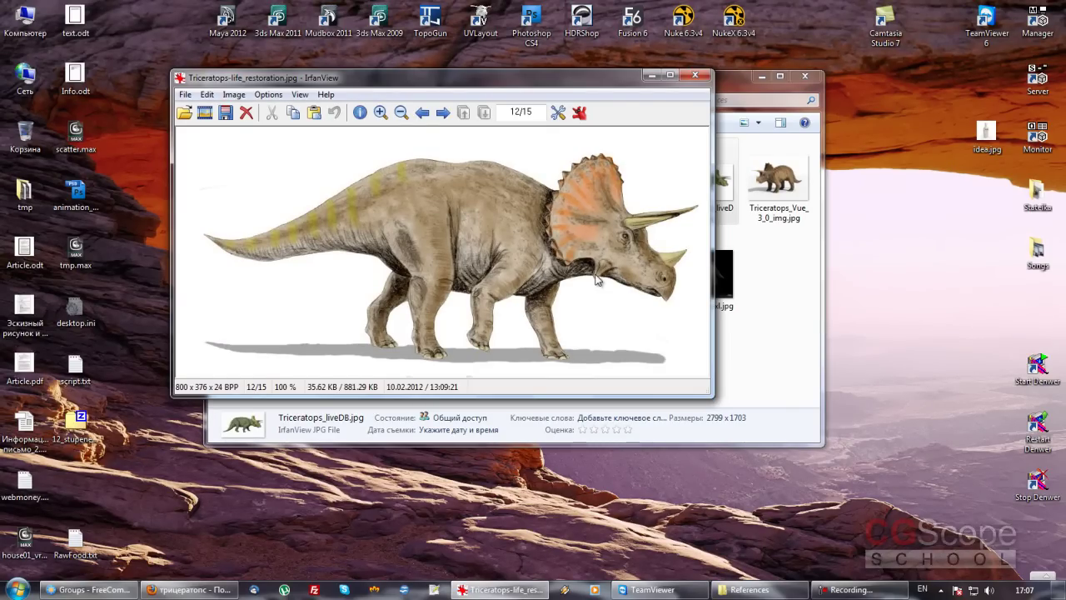
{"action": "left_click_drag", "start_coordinate": [604, 71], "coordinate": [513, 52]}
{"action": "left_click_drag", "start_coordinate": [716, 85], "coordinate": [760, 119]}
{"action": "mouse_move", "coordinate": [606, 115]}
{"action": "left_mouse_down"}
{"action": "mouse_move", "coordinate": [624, 120]}
{"action": "mouse_move", "coordinate": [581, 188]}
{"action": "mouse_move", "coordinate": [607, 127]}
{"action": "left_mouse_up"}
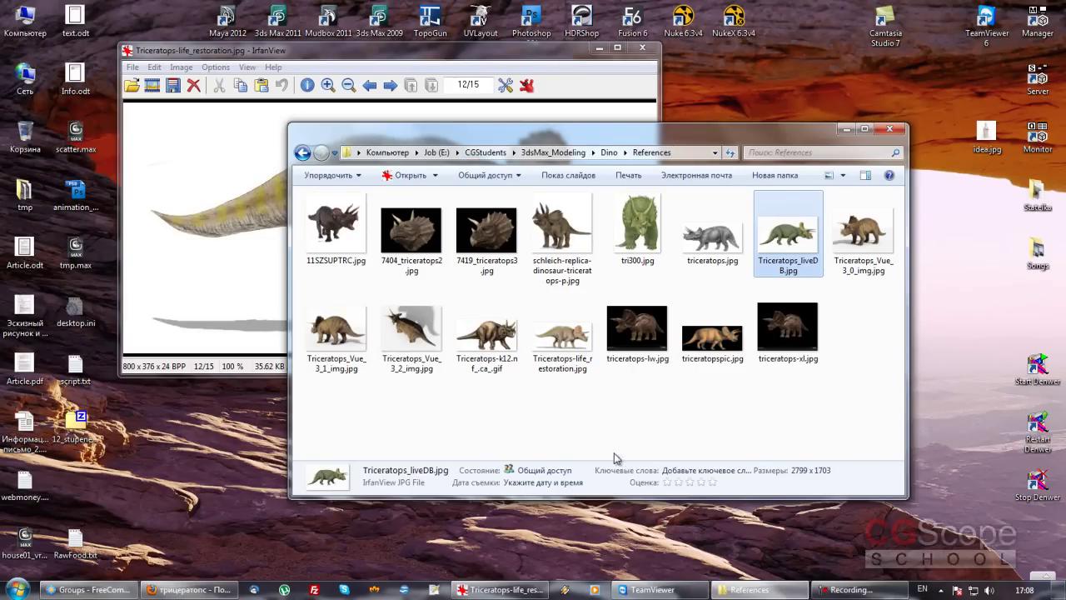
Step: Go up from References via Dino and Job (E:) to Компьютер, then open CGScope (D:) > CGStudents
{"action": "left_click", "coordinate": [664, 428]}
{"action": "key", "text": "BackSpace"}
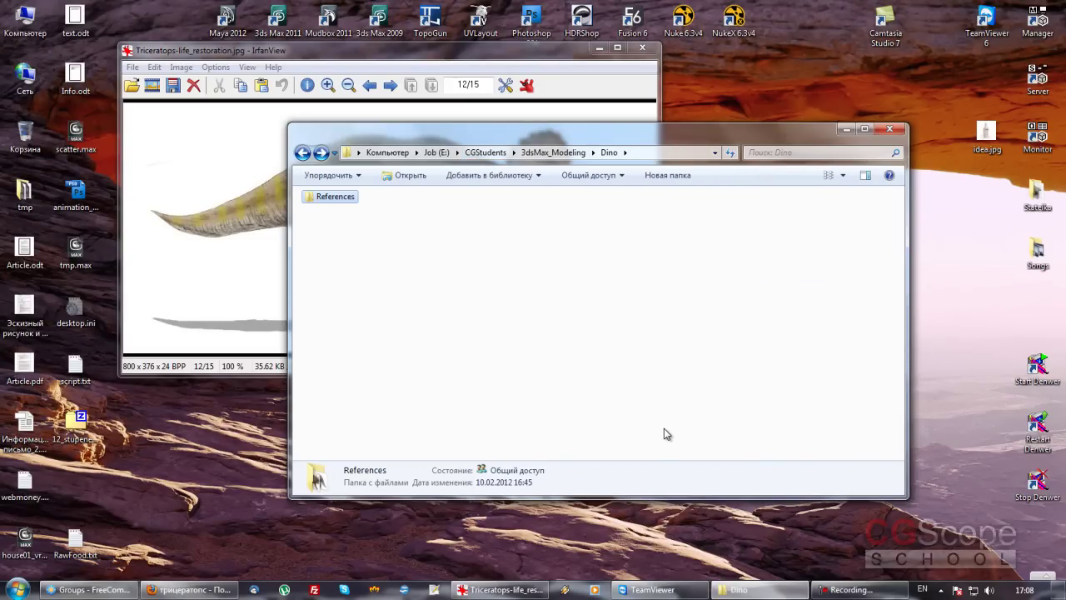
{"action": "left_click", "coordinate": [435, 153]}
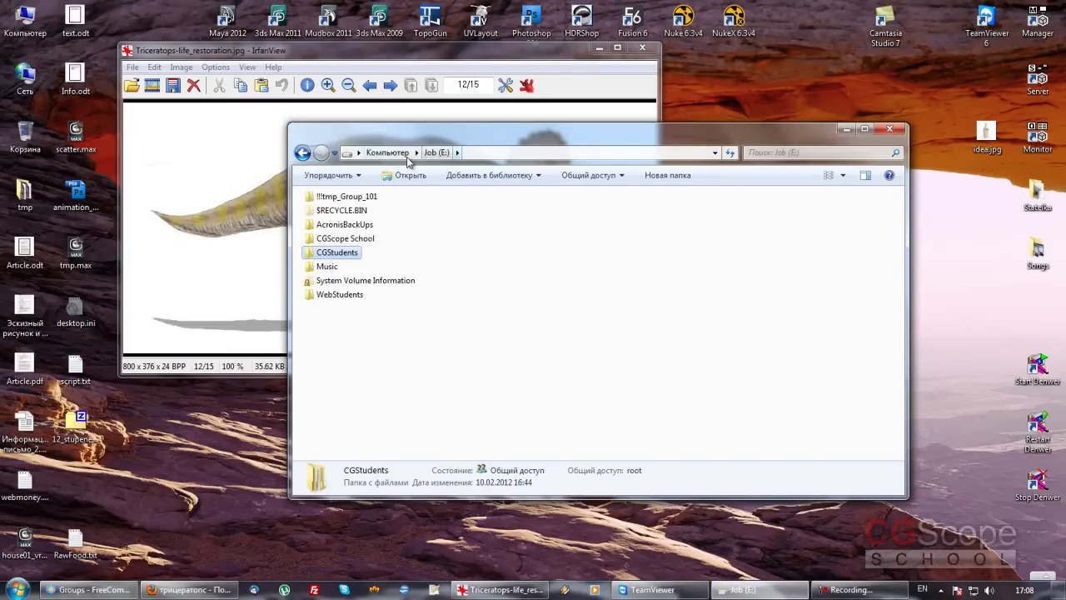
{"action": "left_click", "coordinate": [387, 153]}
{"action": "left_click", "coordinate": [523, 233]}
{"action": "double_click", "coordinate": [523, 234]}
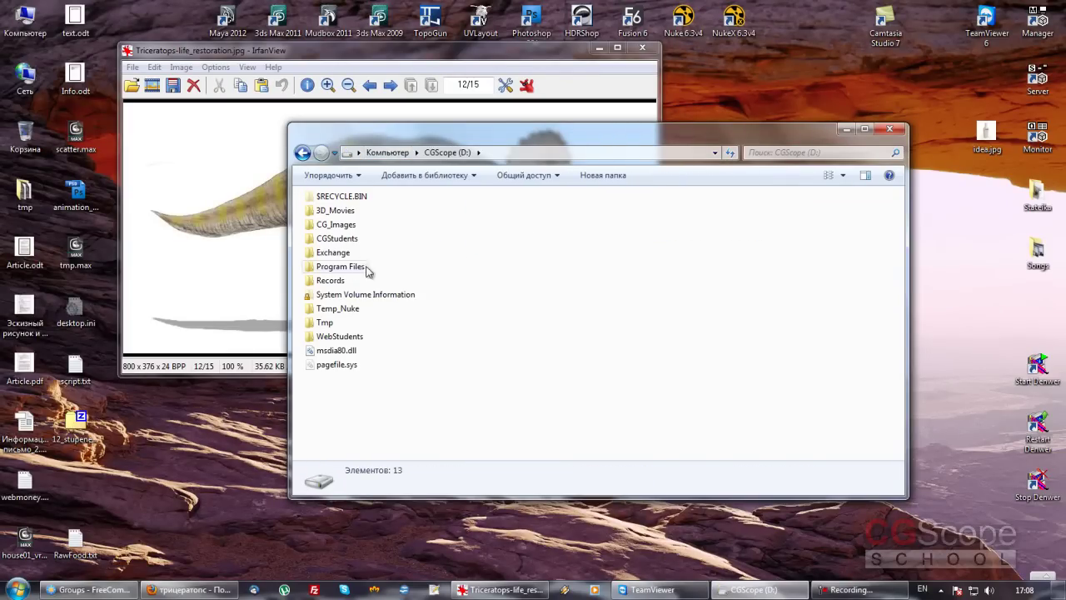
{"action": "double_click", "coordinate": [315, 239]}
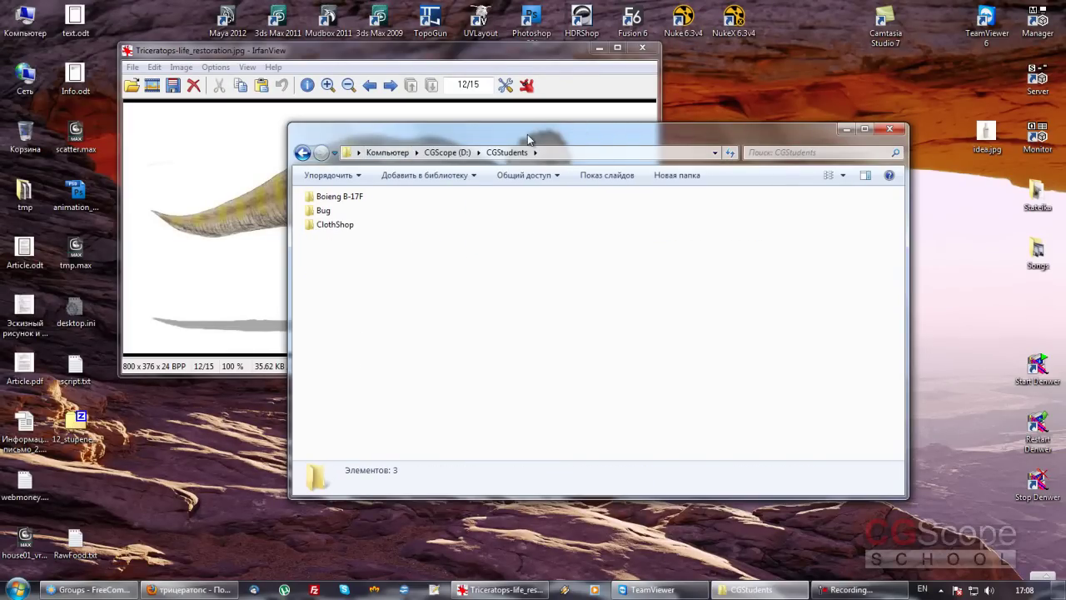
{"action": "left_click_drag", "start_coordinate": [527, 134], "coordinate": [541, 159]}
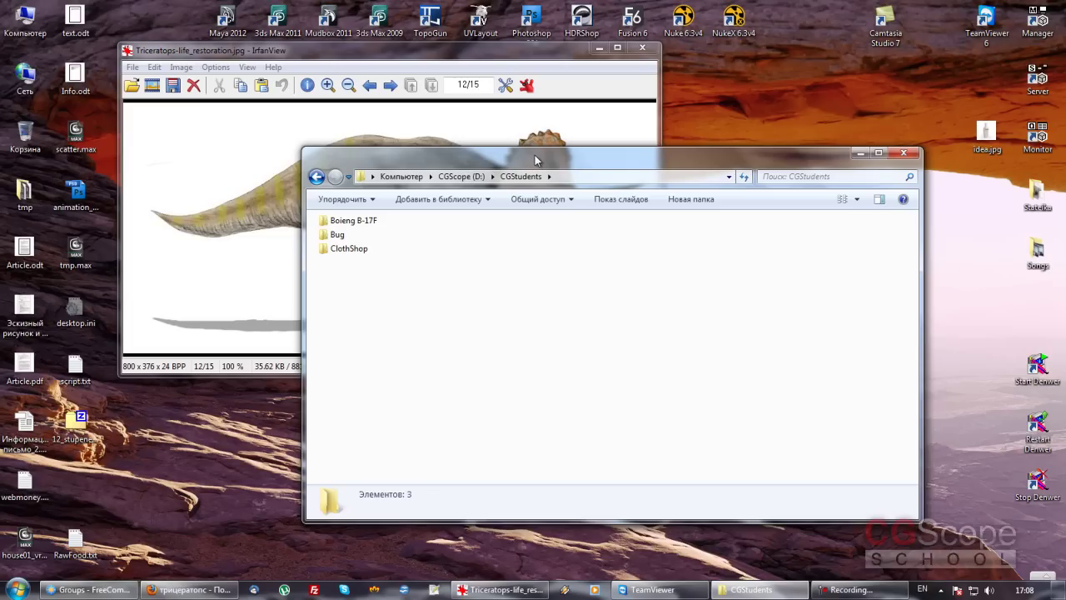
{"action": "left_click_drag", "start_coordinate": [535, 155], "coordinate": [520, 151]}
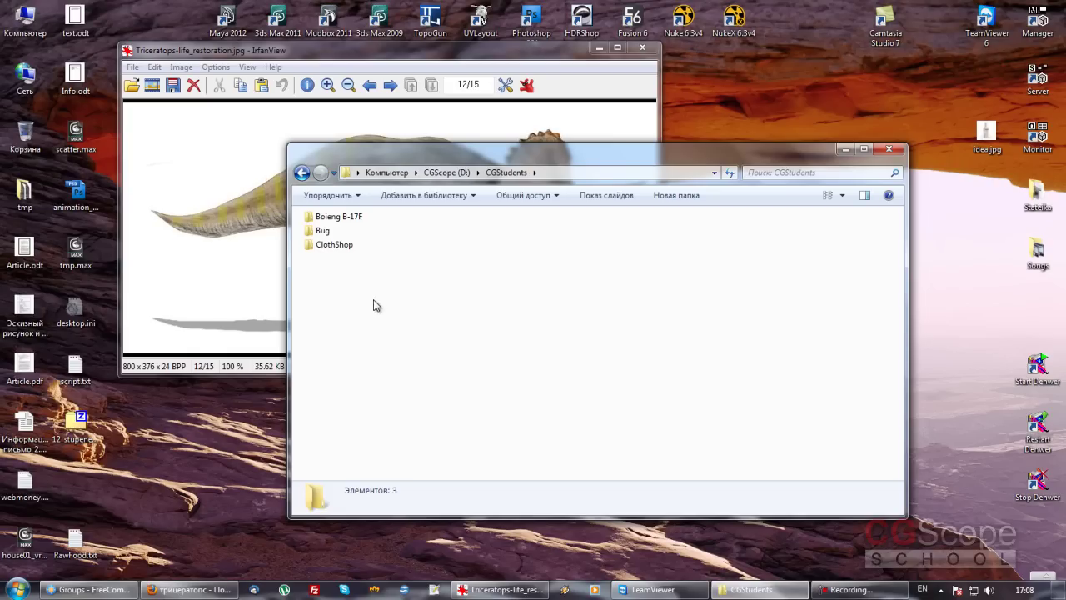
Step: Add a new folder named 'Dino' via Создать > Папку, open it, and move the window aside
{"action": "right_click", "coordinate": [335, 276]}
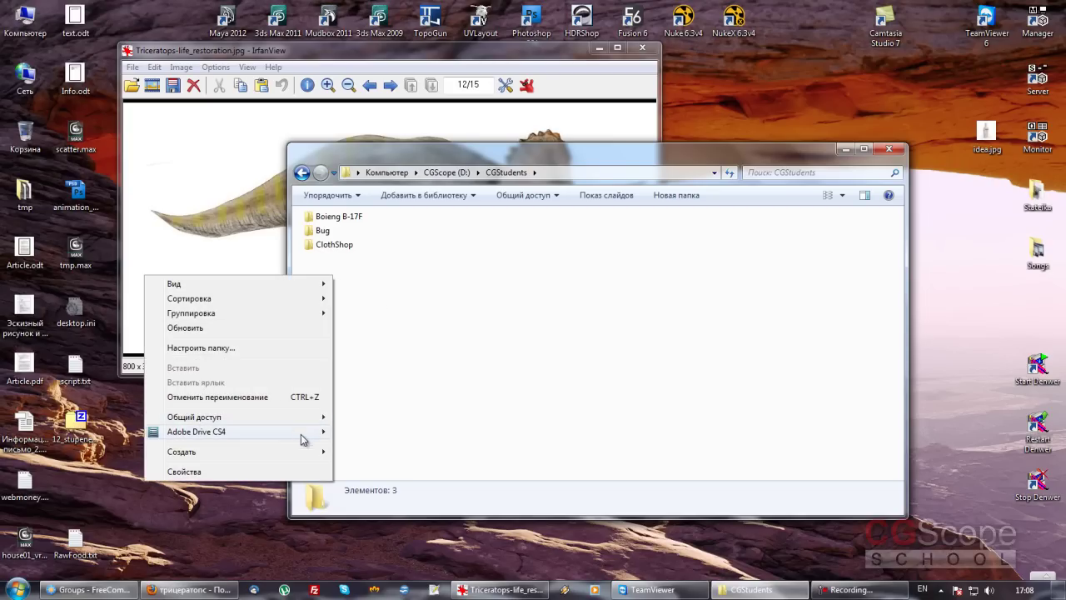
{"action": "mouse_move", "coordinate": [182, 452]}
{"action": "left_click", "coordinate": [385, 241]}
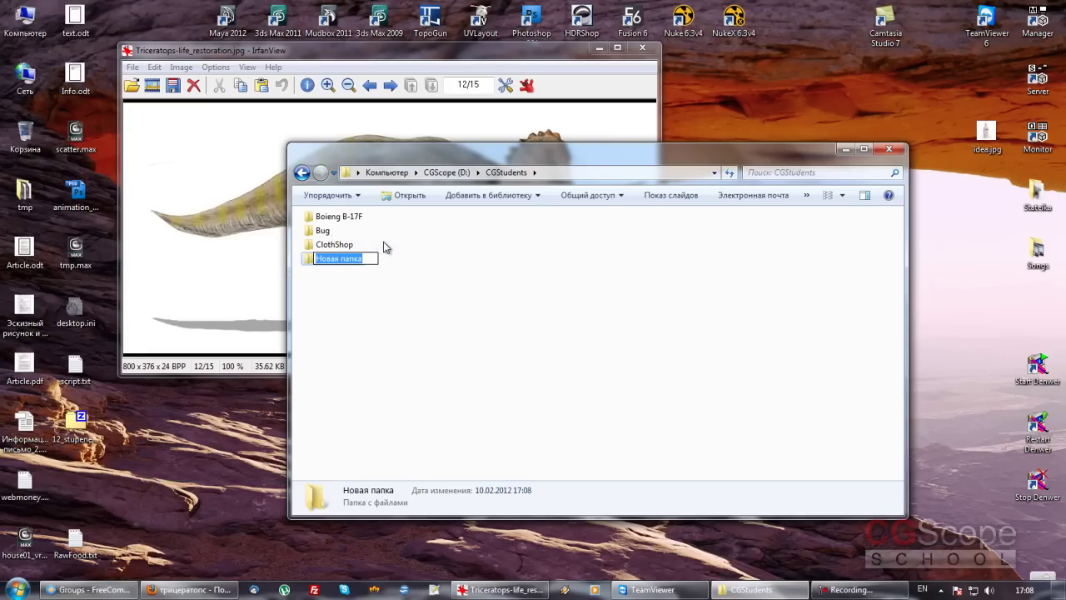
{"action": "type", "text": "Dino"}
{"action": "key", "text": "Return"}
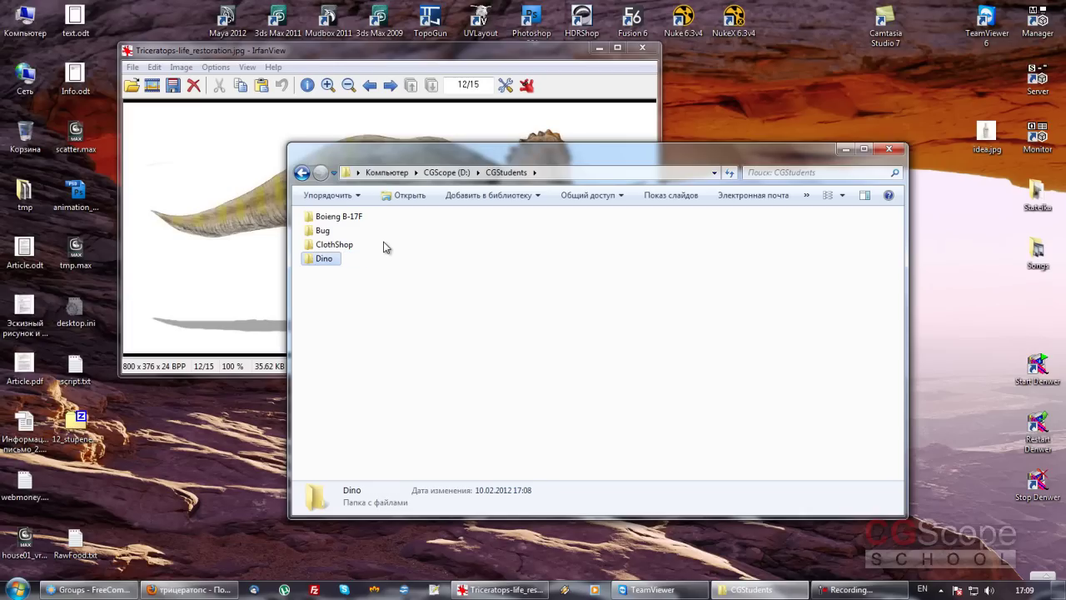
{"action": "key", "text": "Return"}
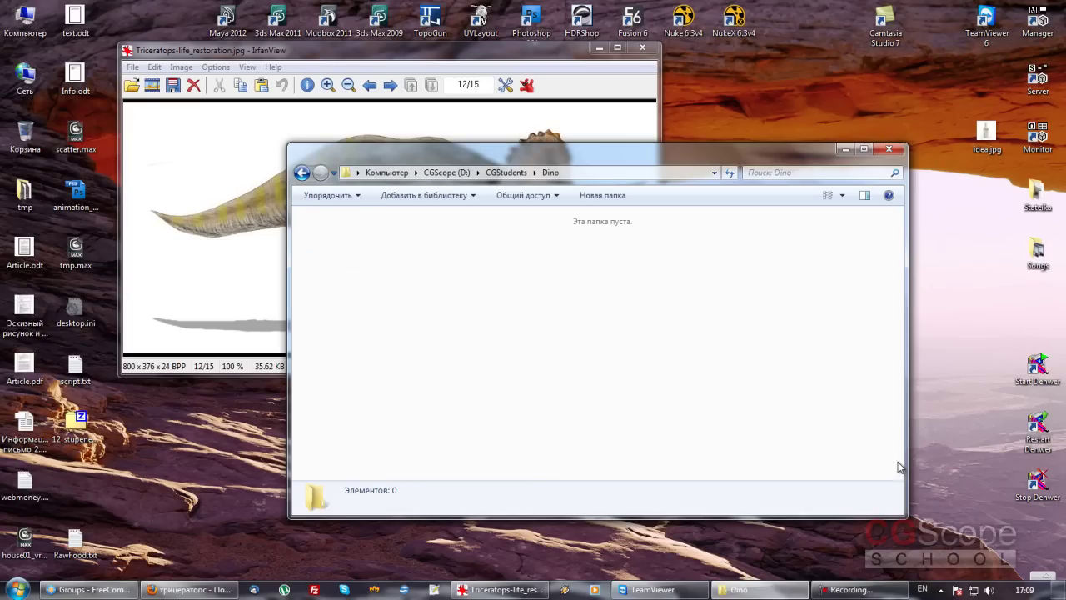
{"action": "left_click_drag", "start_coordinate": [629, 153], "coordinate": [691, 173]}
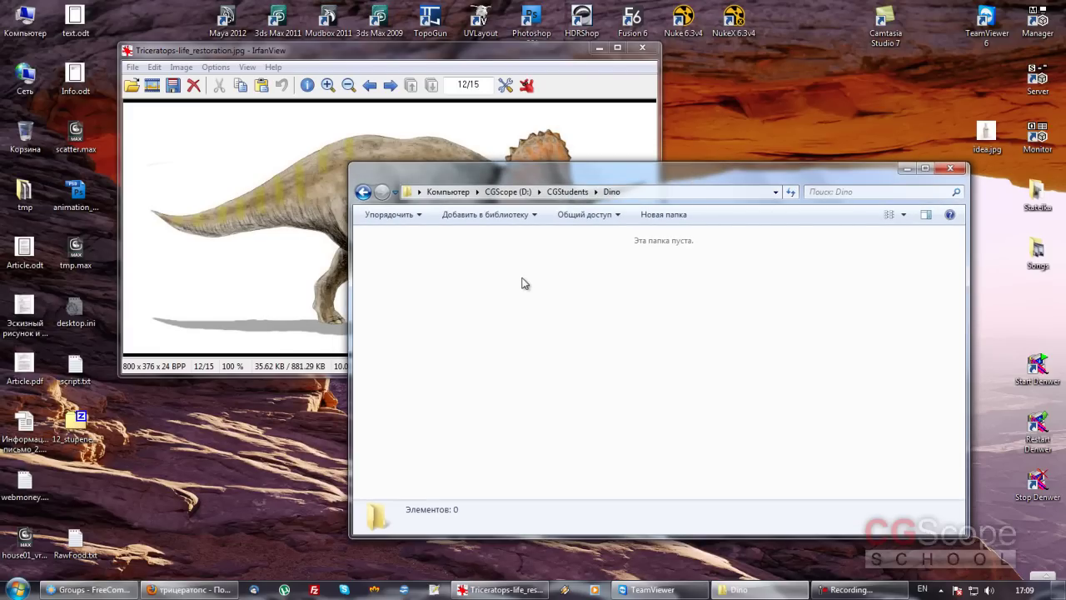
{"action": "left_click_drag", "start_coordinate": [576, 179], "coordinate": [541, 180]}
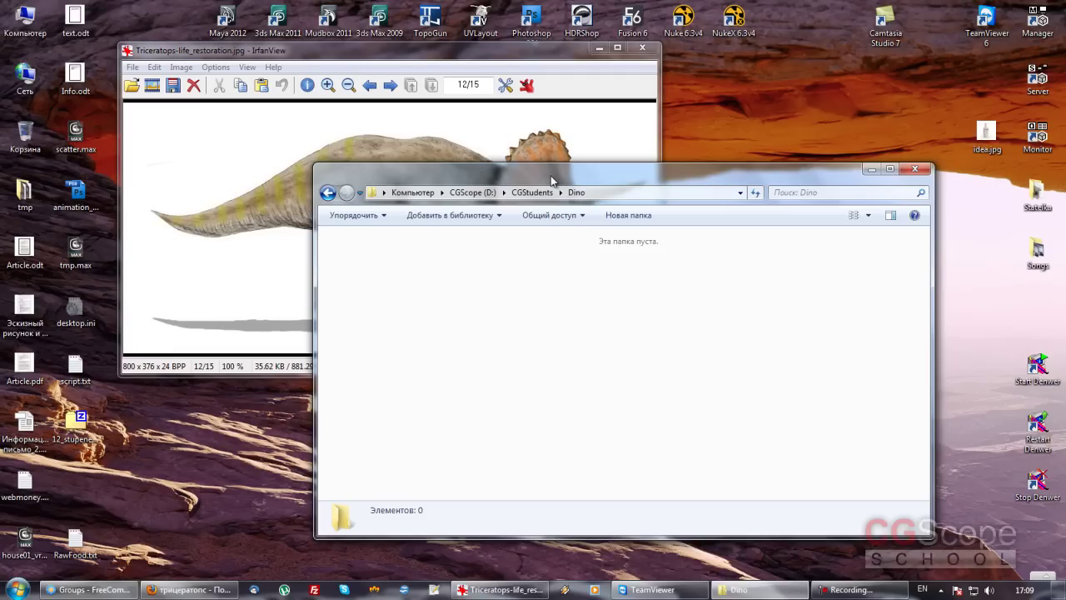
{"action": "left_click_drag", "start_coordinate": [550, 179], "coordinate": [548, 178]}
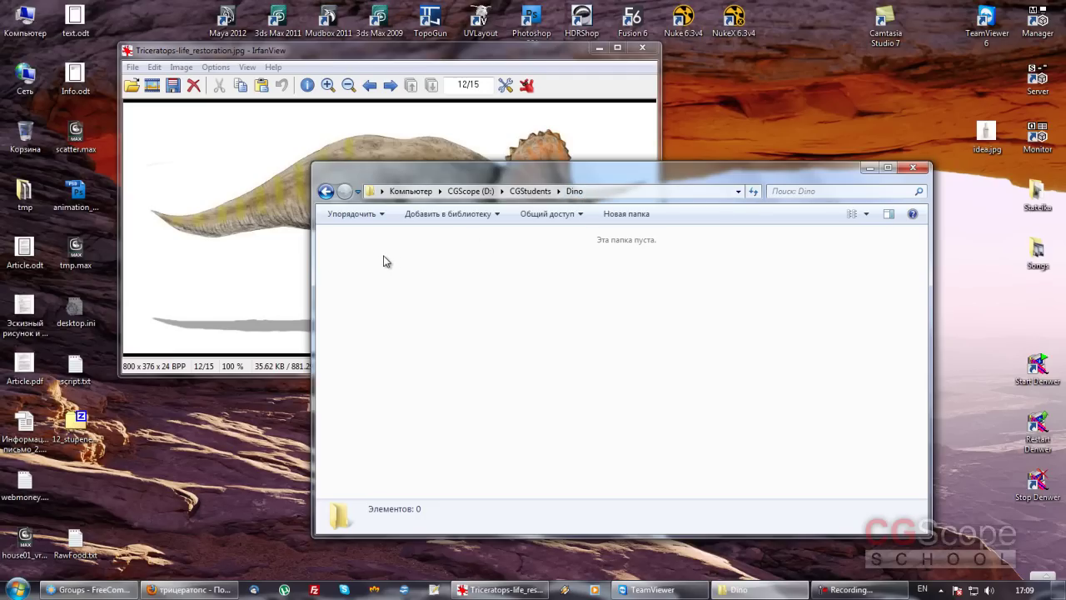
Step: Create a new folder named 3dsMax2011 inside Dino, open it, then go back to Dino
{"action": "right_click", "coordinate": [342, 254]}
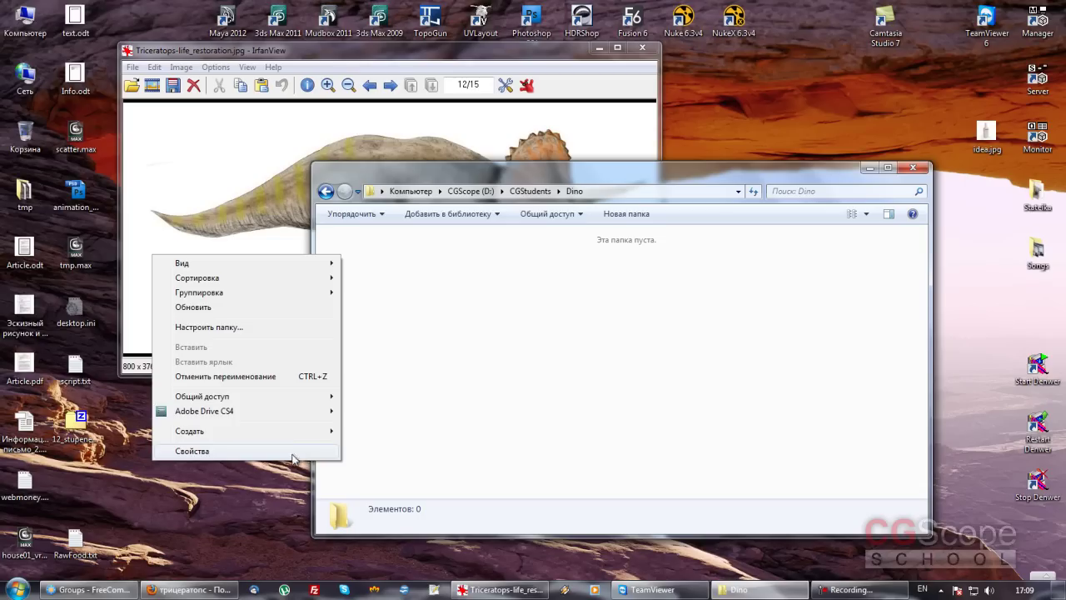
{"action": "mouse_move", "coordinate": [190, 431]}
{"action": "left_click", "coordinate": [372, 220]}
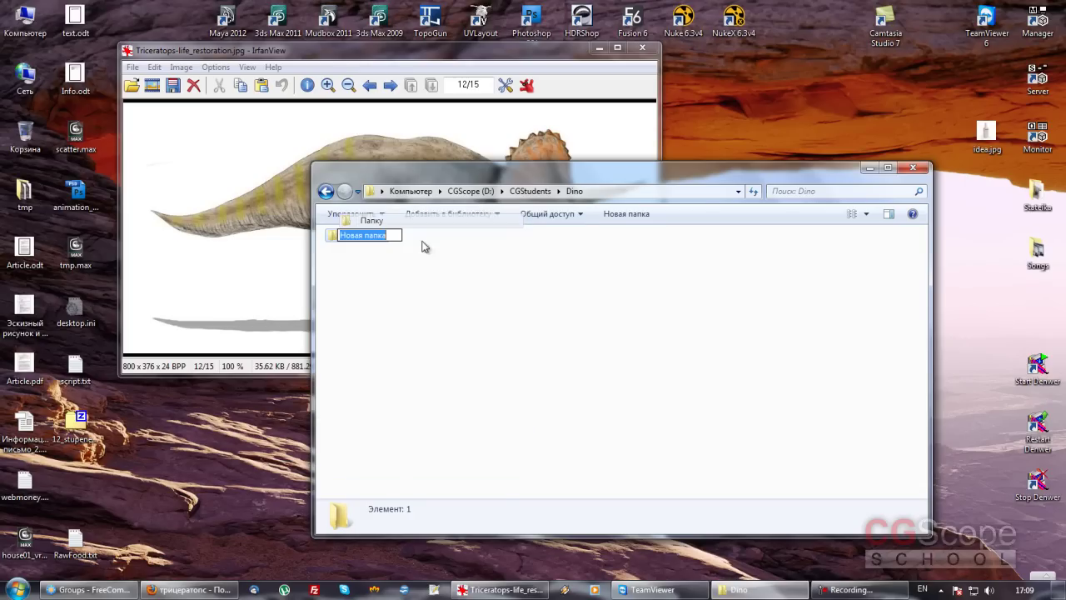
{"action": "type", "text": "3dsMax2011"}
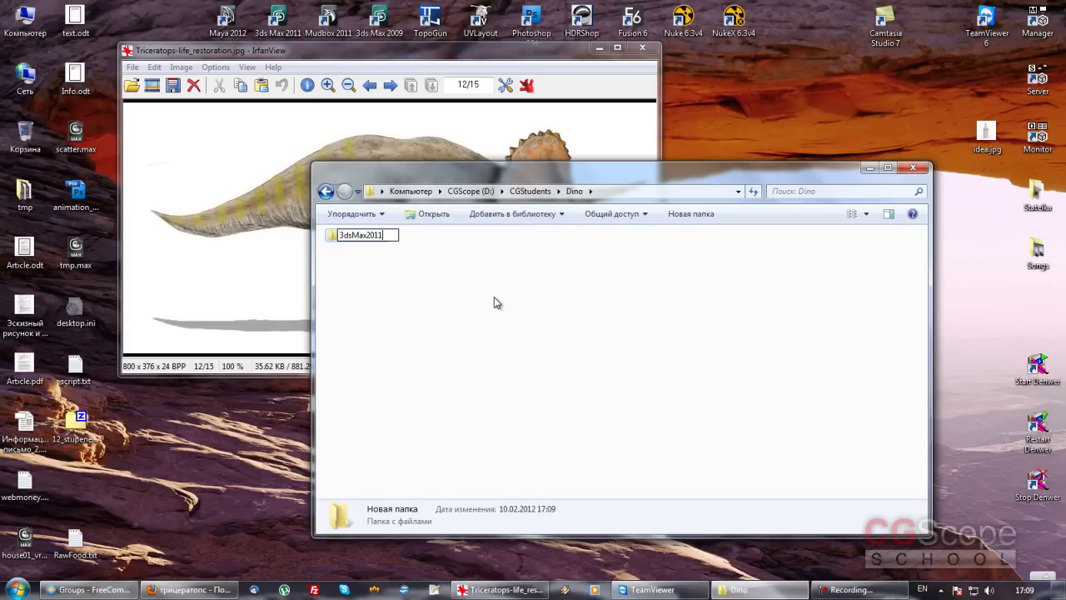
{"action": "key", "text": "Return"}
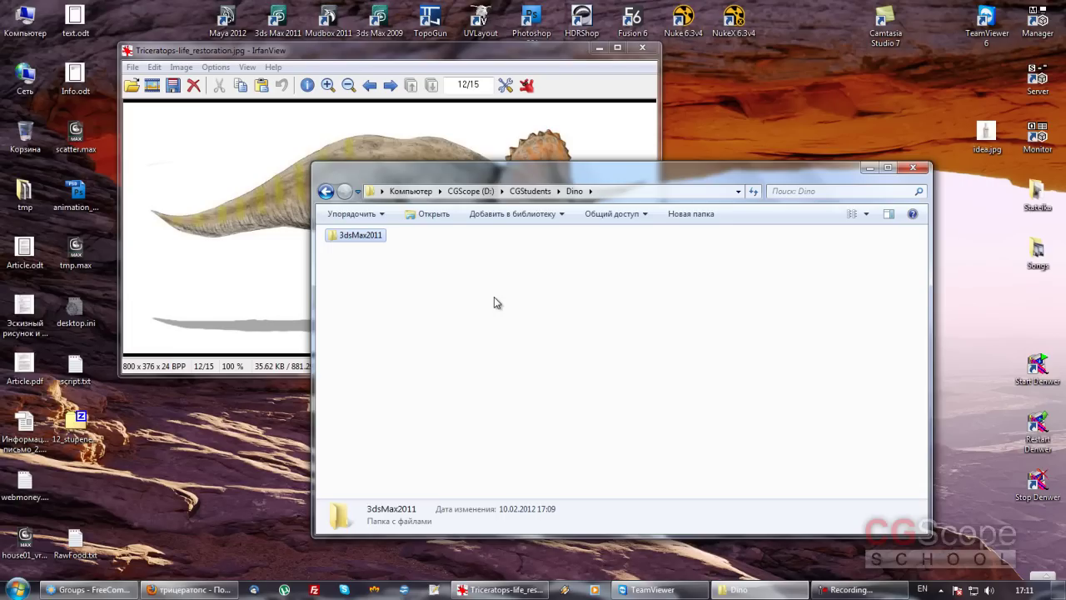
{"action": "key", "text": "Return"}
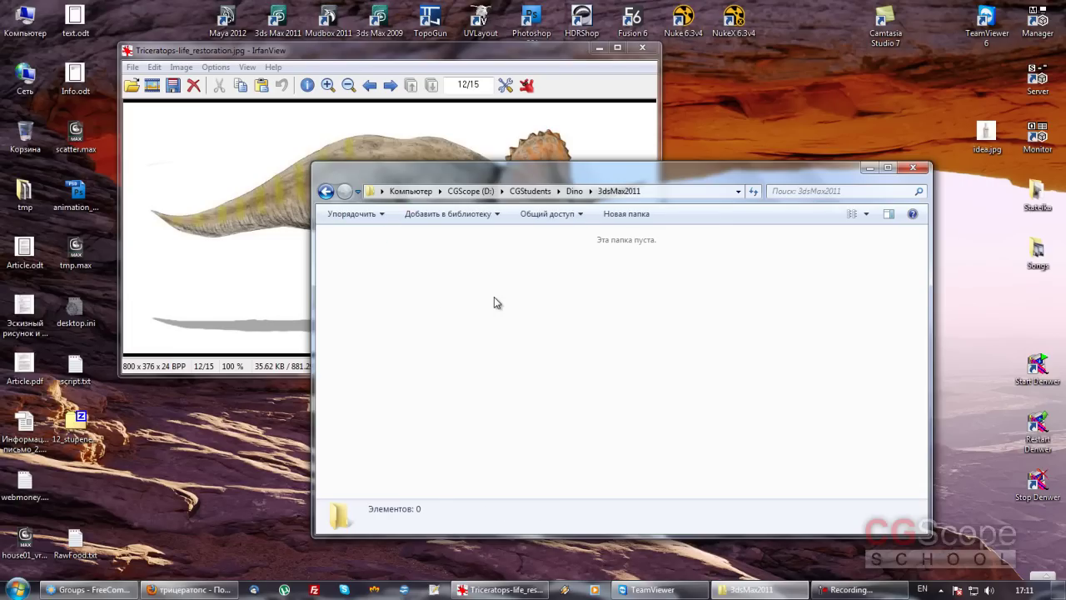
{"action": "key", "text": "BackSpace"}
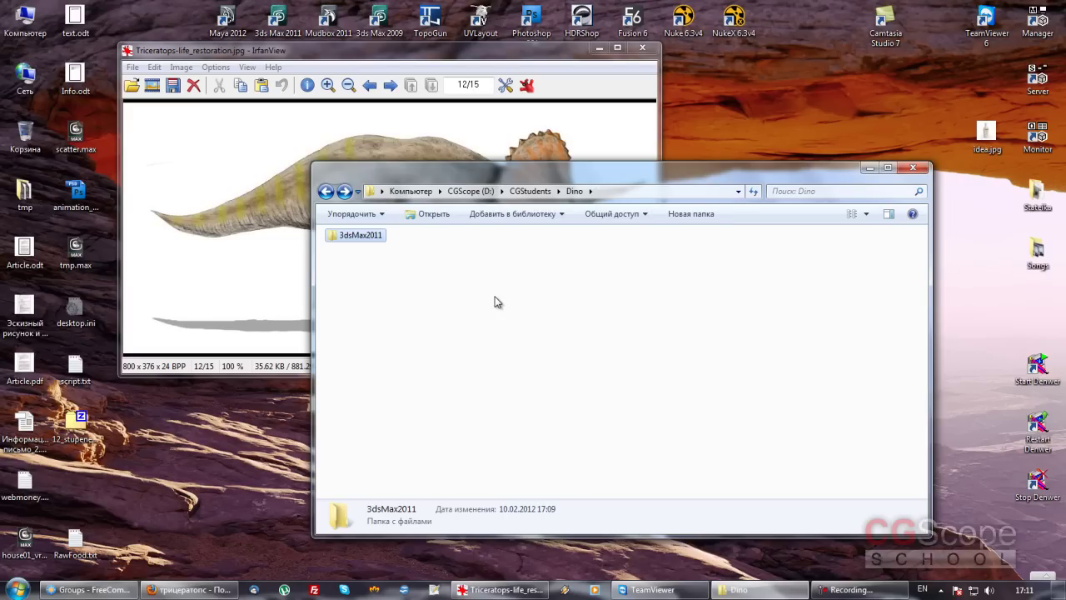
Step: Bring the Dino folder window forward and open the 3dsMax2011 folder to check it
{"action": "left_click_drag", "start_coordinate": [531, 52], "coordinate": [551, 64]}
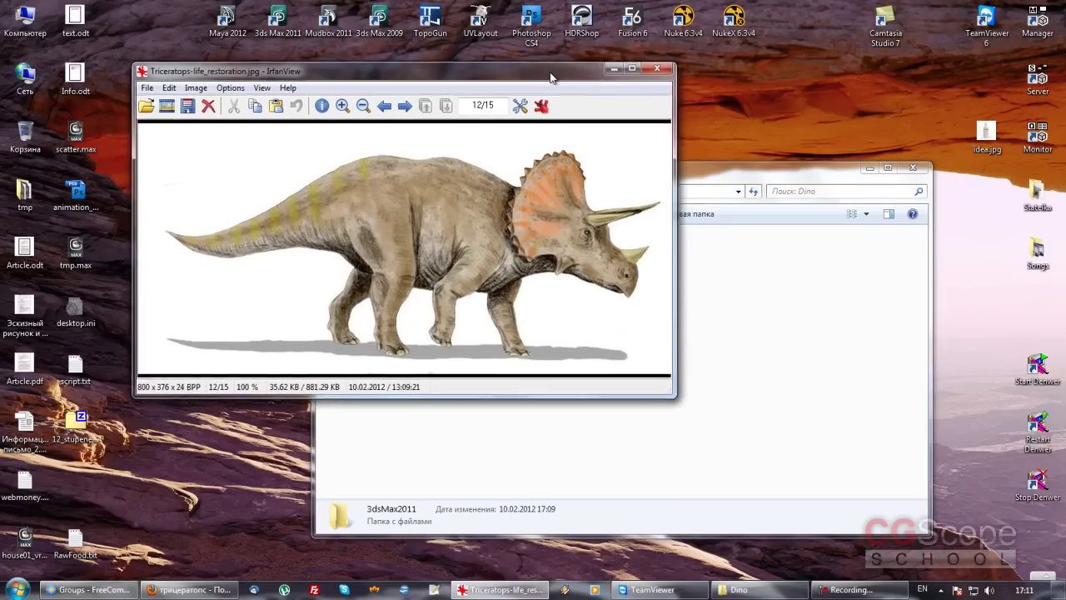
{"action": "left_click_drag", "start_coordinate": [722, 174], "coordinate": [712, 171]}
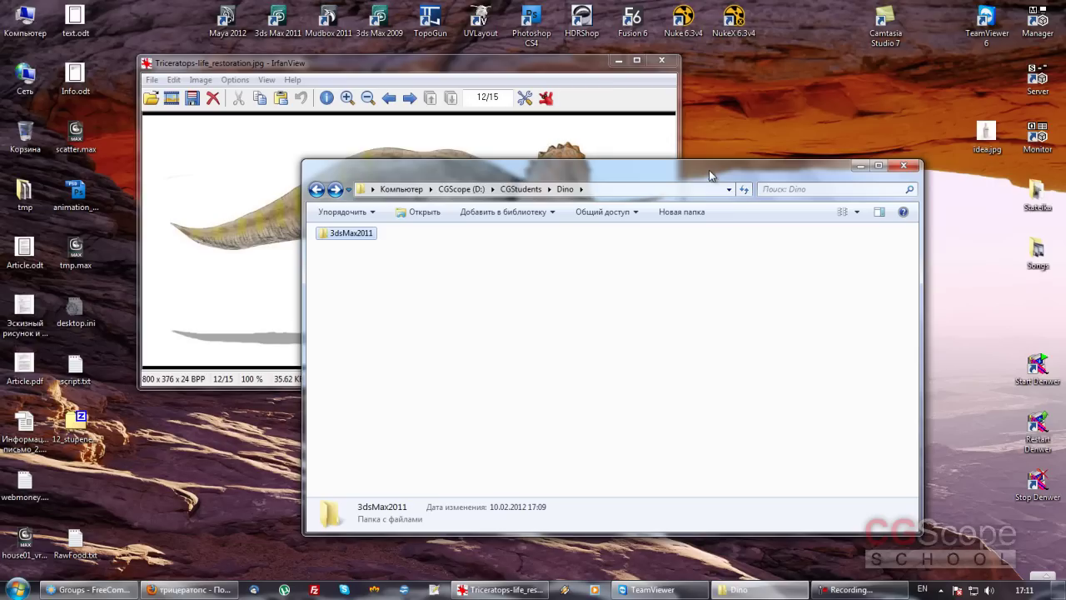
{"action": "left_click", "coordinate": [396, 266]}
{"action": "double_click", "coordinate": [355, 235]}
{"action": "left_click", "coordinate": [317, 189]}
Step: Launch 3ds Max 2011 from its desktop shortcut and activate the Top, then the Perspective viewport
{"action": "left_click", "coordinate": [279, 21]}
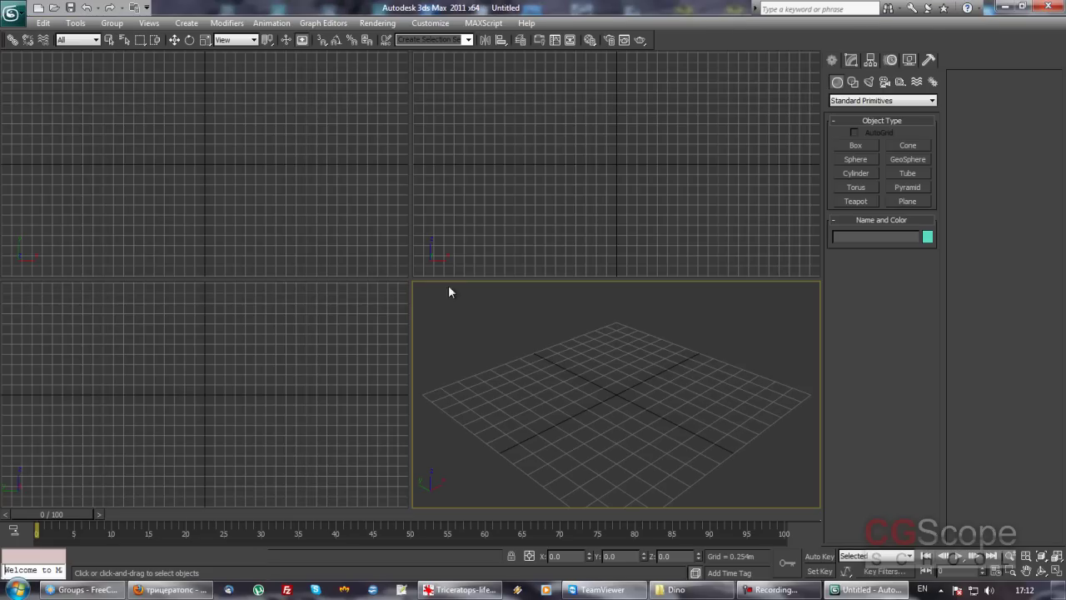
{"action": "left_click", "coordinate": [357, 243]}
{"action": "left_click", "coordinate": [480, 321]}
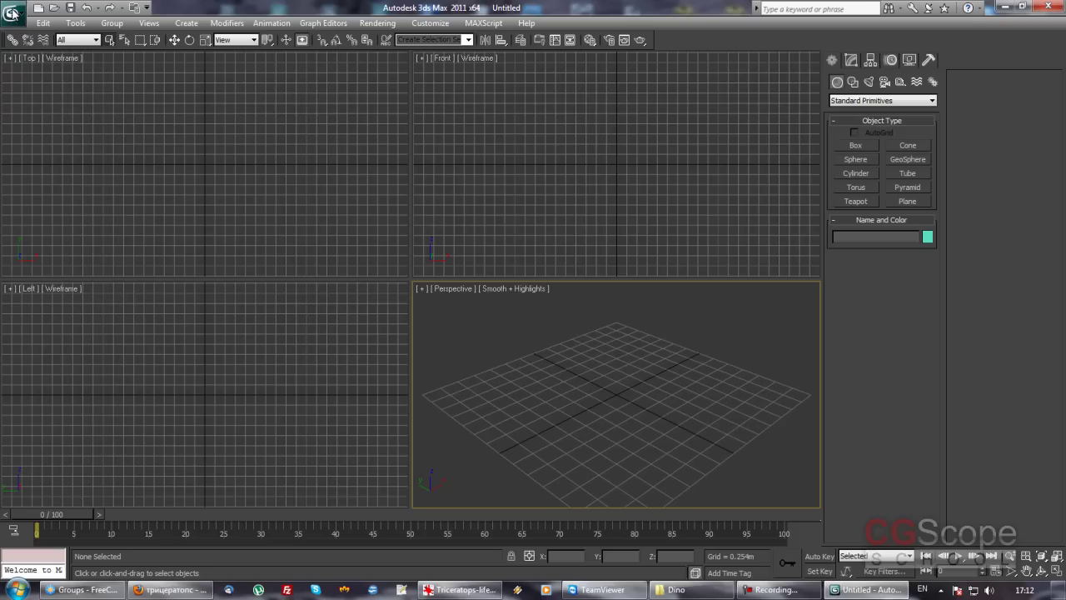
{"action": "left_click", "coordinate": [13, 12]}
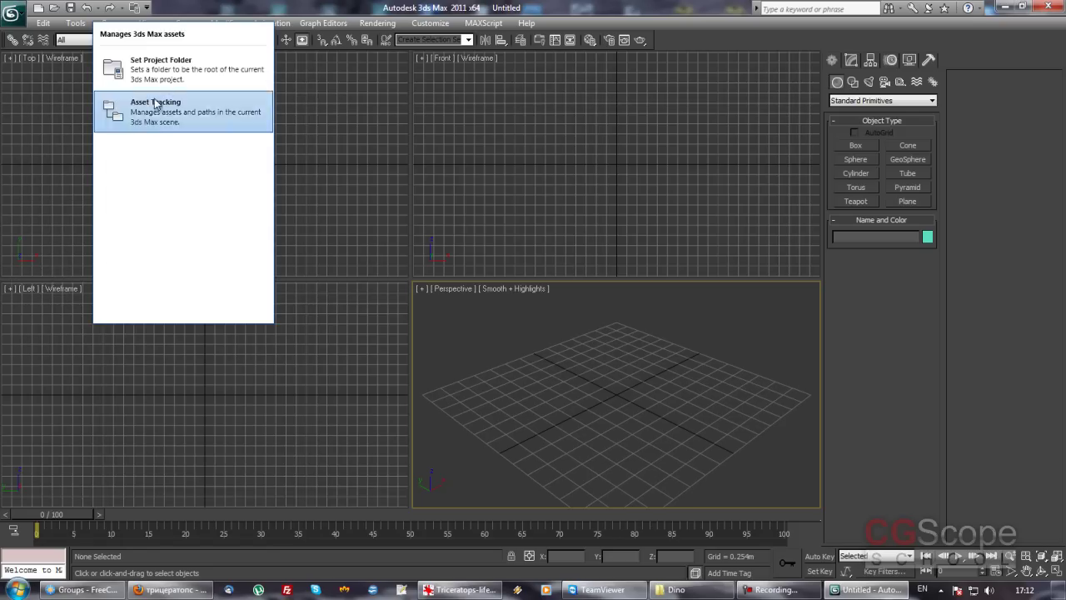
{"action": "left_click", "coordinate": [22, 13]}
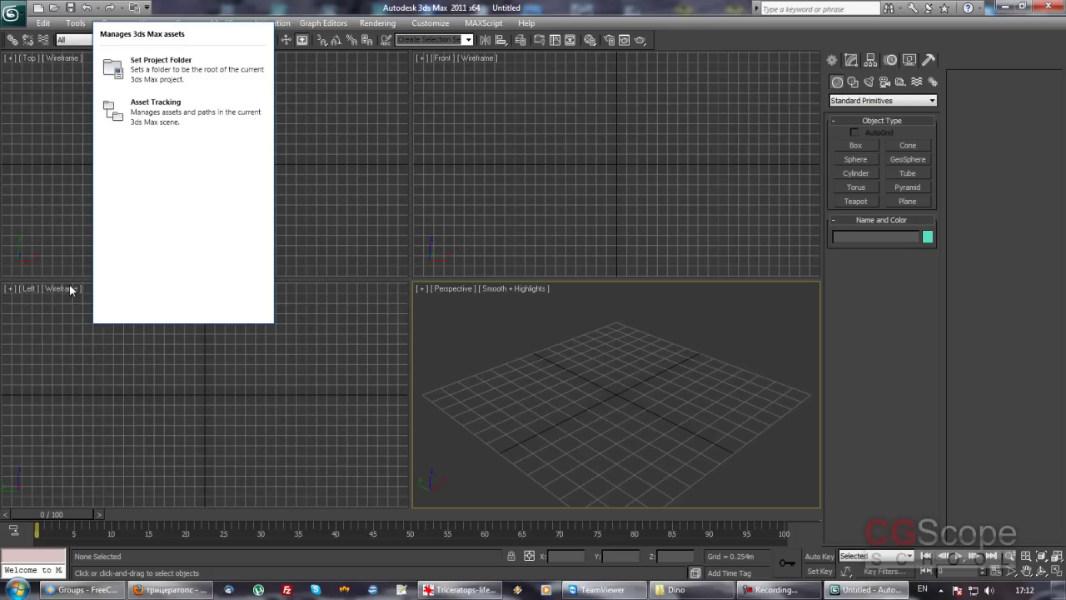
{"action": "left_click", "coordinate": [21, 19]}
{"action": "left_click", "coordinate": [21, 18]}
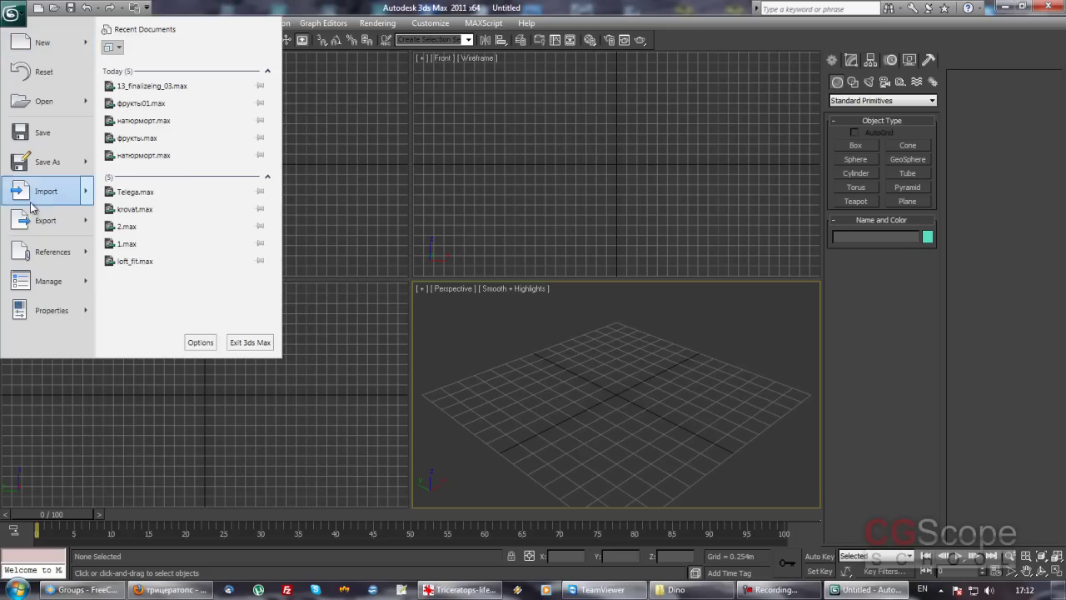
{"action": "left_click", "coordinate": [52, 288]}
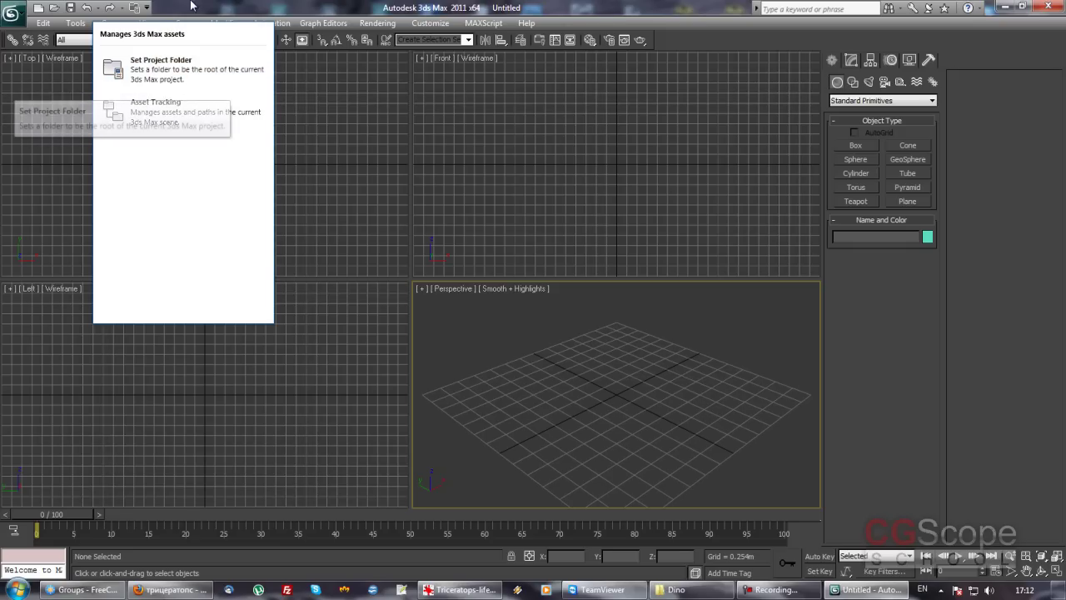
{"action": "left_click", "coordinate": [205, 9]}
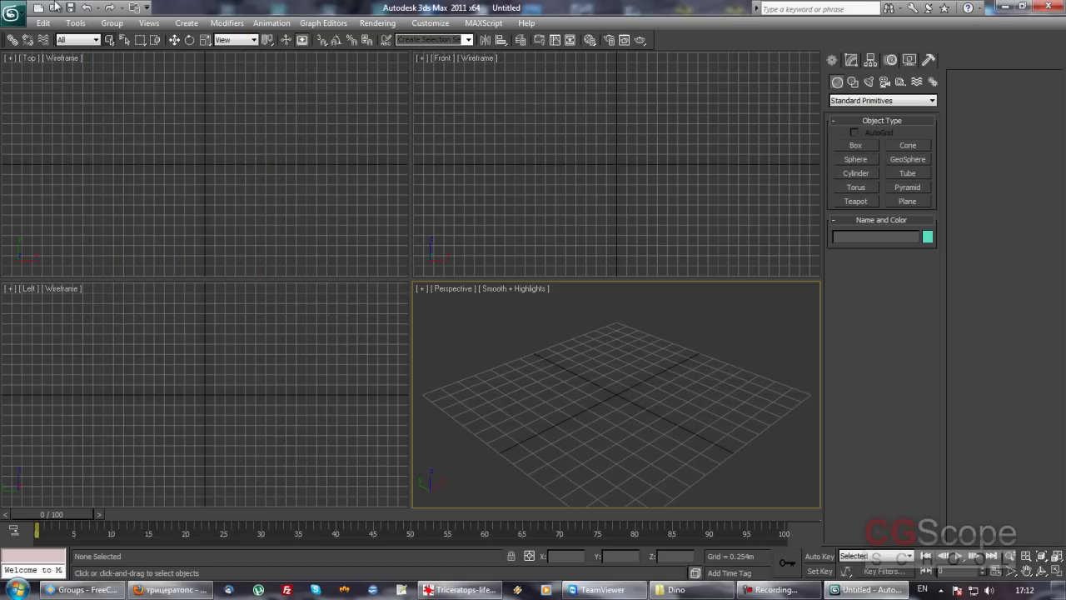
{"action": "mouse_move", "coordinate": [134, 7]}
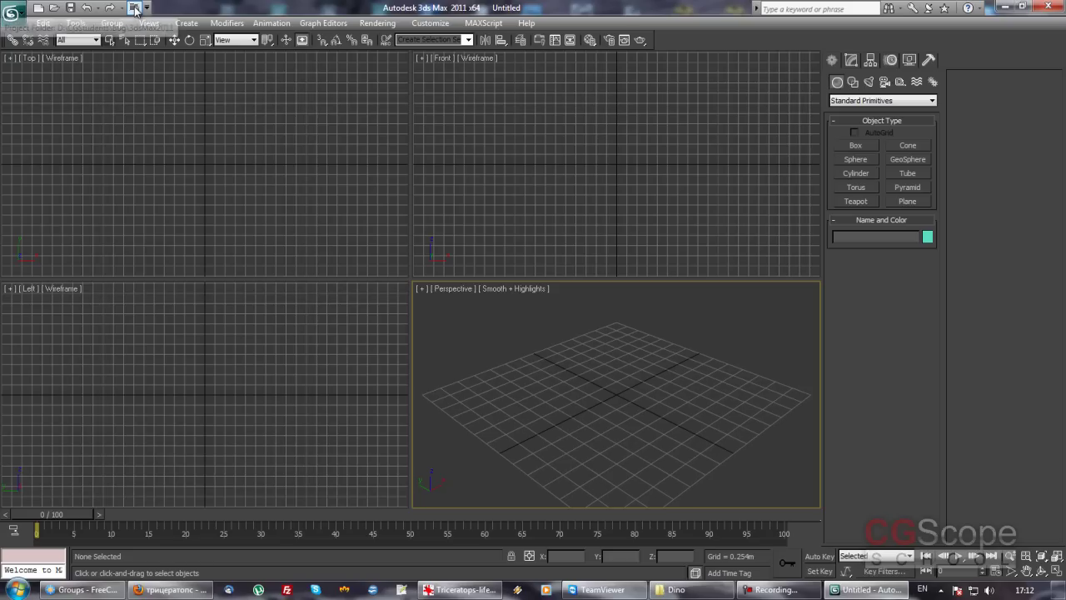
Step: Start choosing a project folder and expand the D: drive tree down to the Dino folder
{"action": "left_click", "coordinate": [135, 10]}
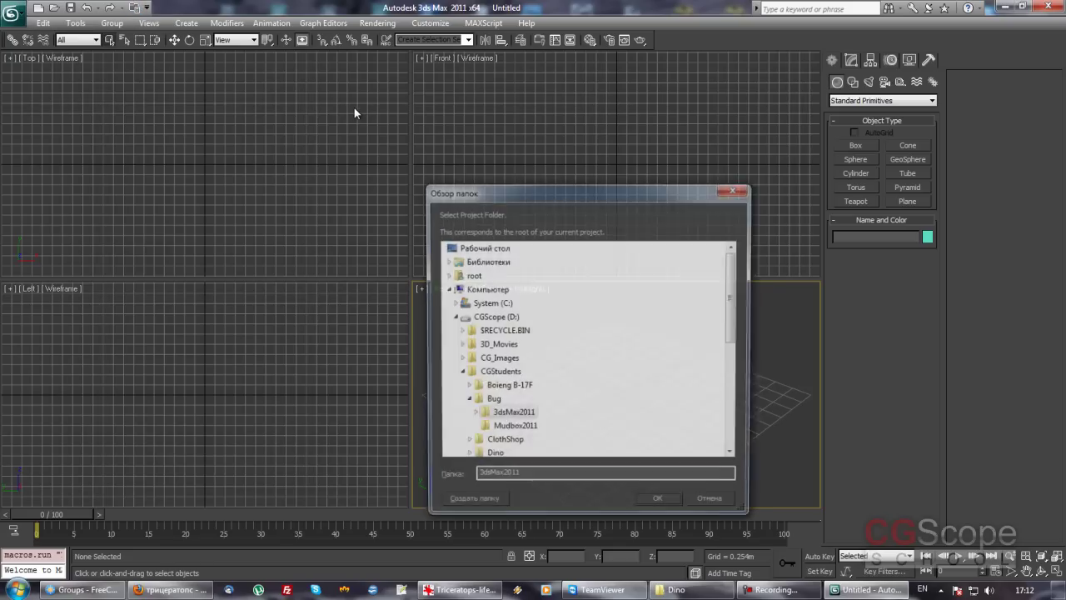
{"action": "left_click_drag", "start_coordinate": [551, 179], "coordinate": [428, 85]}
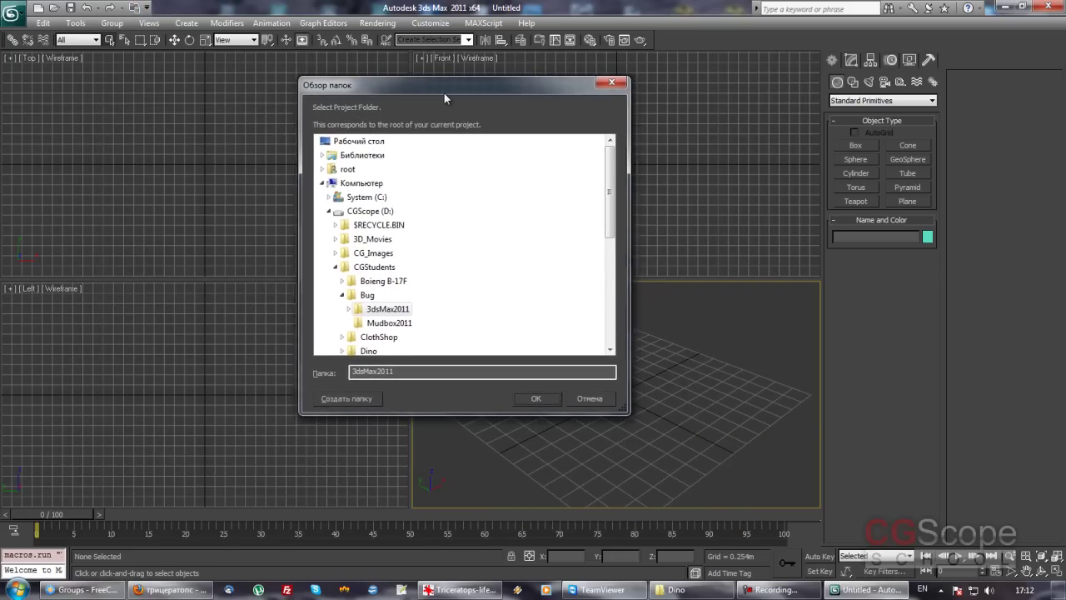
{"action": "left_click", "coordinate": [326, 212]}
{"action": "left_click", "coordinate": [326, 212]}
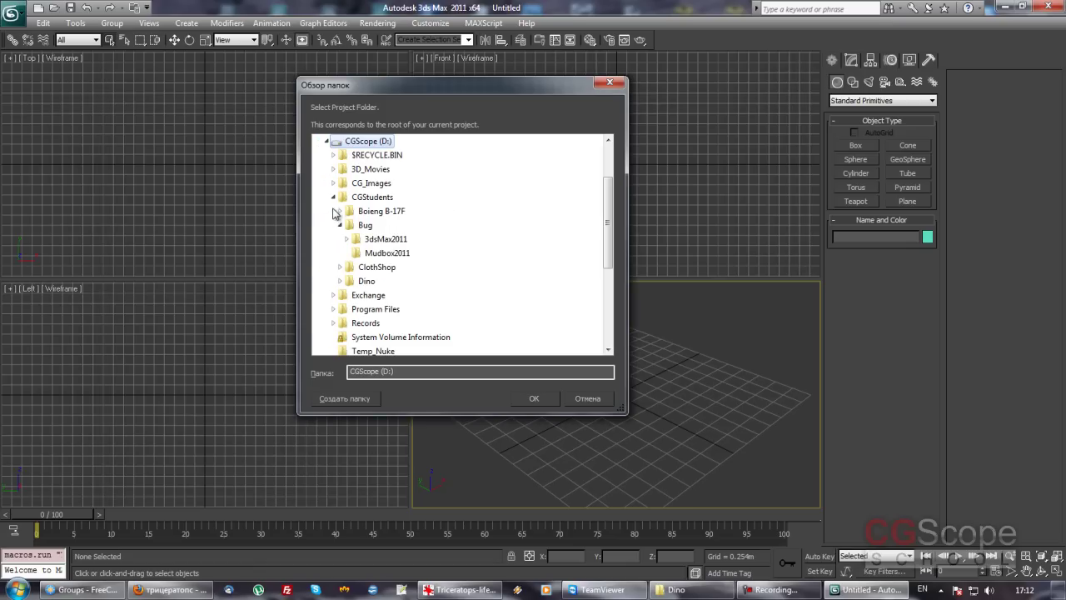
{"action": "left_click", "coordinate": [333, 197]}
{"action": "left_click", "coordinate": [333, 197]}
{"action": "left_click", "coordinate": [340, 225]}
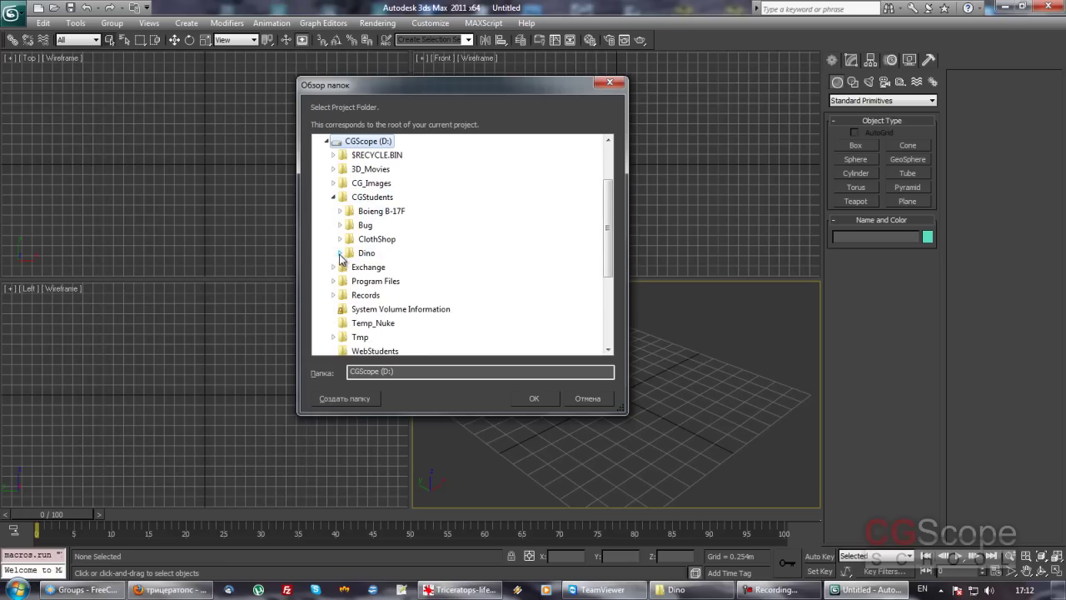
{"action": "left_click", "coordinate": [340, 254]}
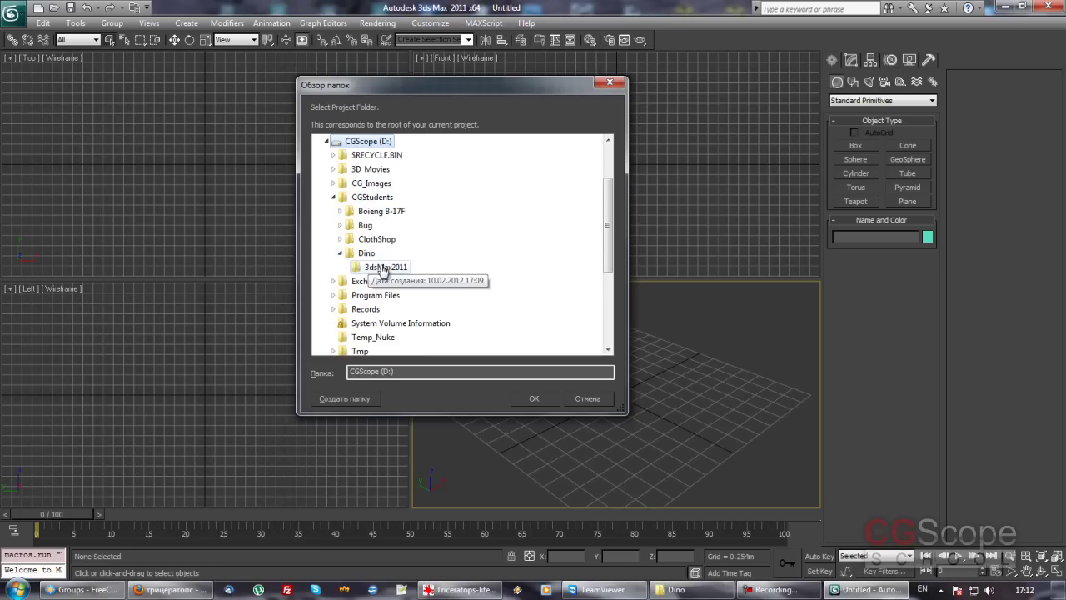
Step: Set D:\CGStudents\Dino\3dsMax2011 as the 3ds Max project folder
{"action": "left_click", "coordinate": [391, 268]}
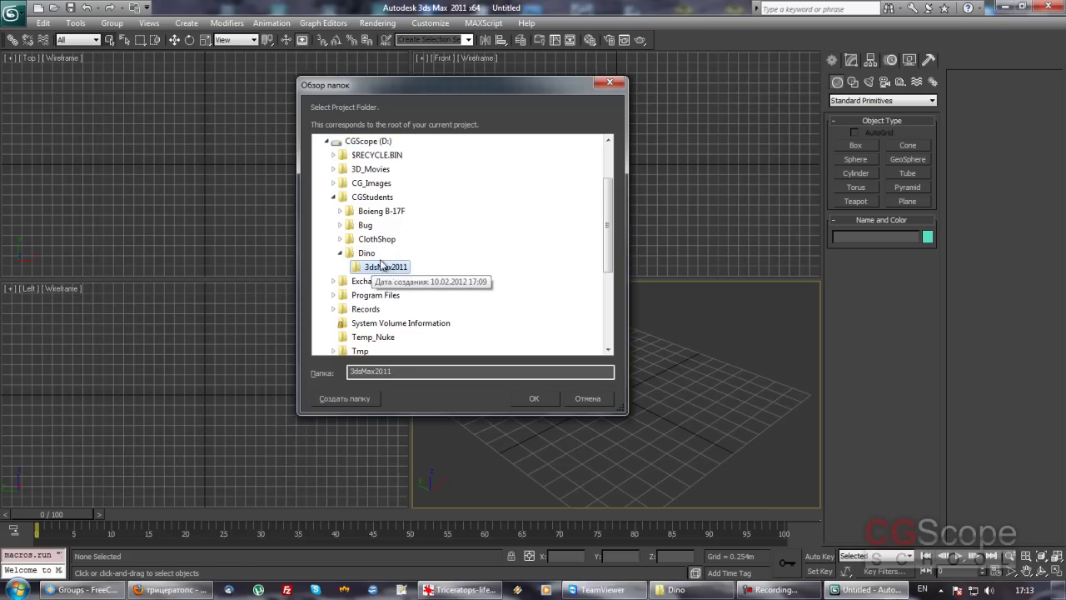
{"action": "left_click", "coordinate": [366, 254]}
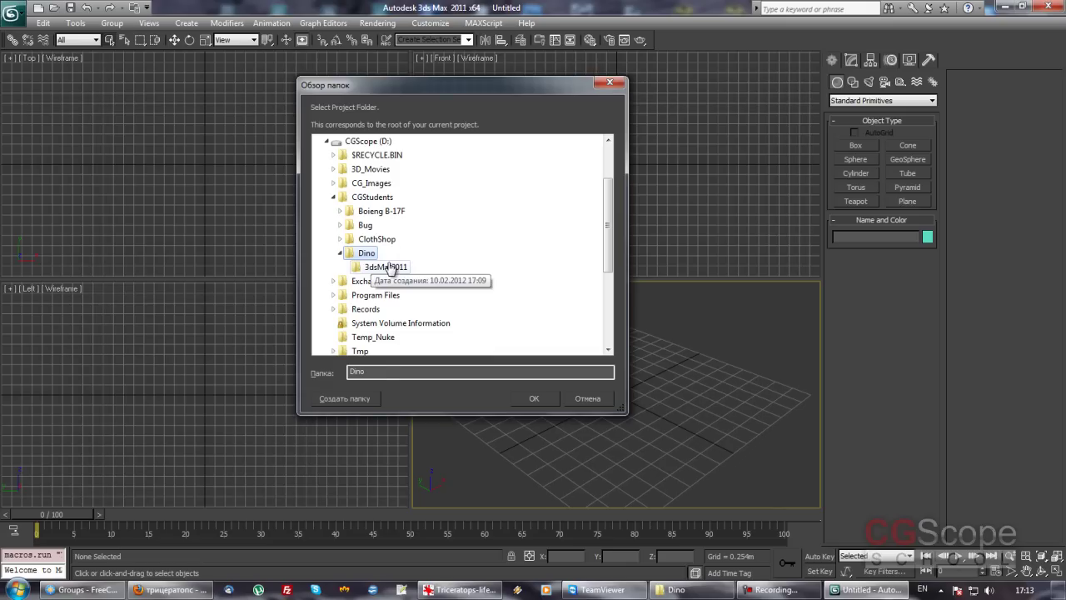
{"action": "left_click", "coordinate": [373, 268]}
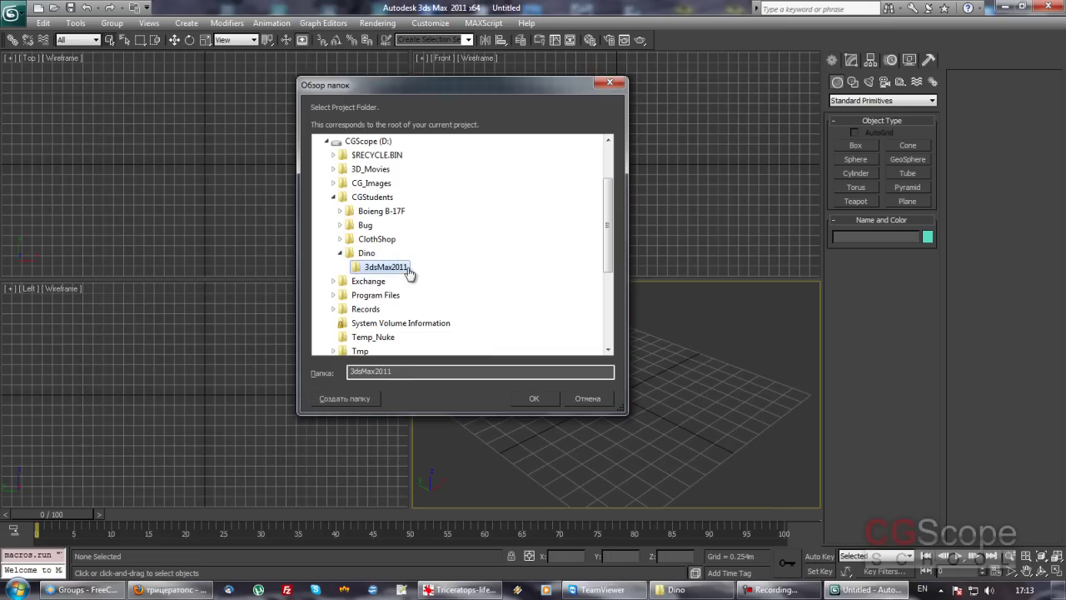
{"action": "double_click", "coordinate": [401, 370]}
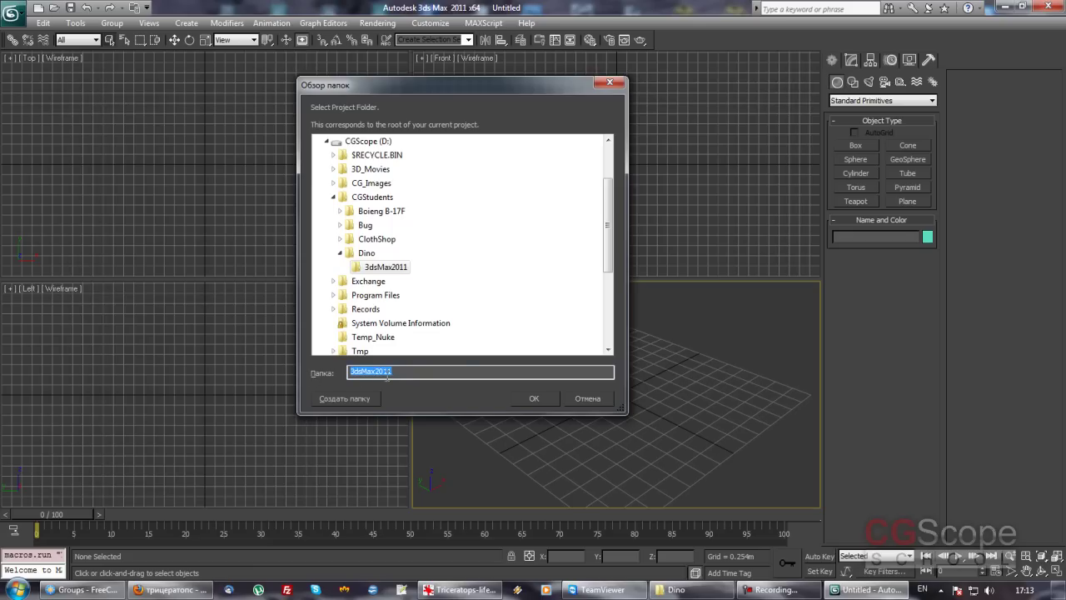
{"action": "left_click", "coordinate": [538, 401]}
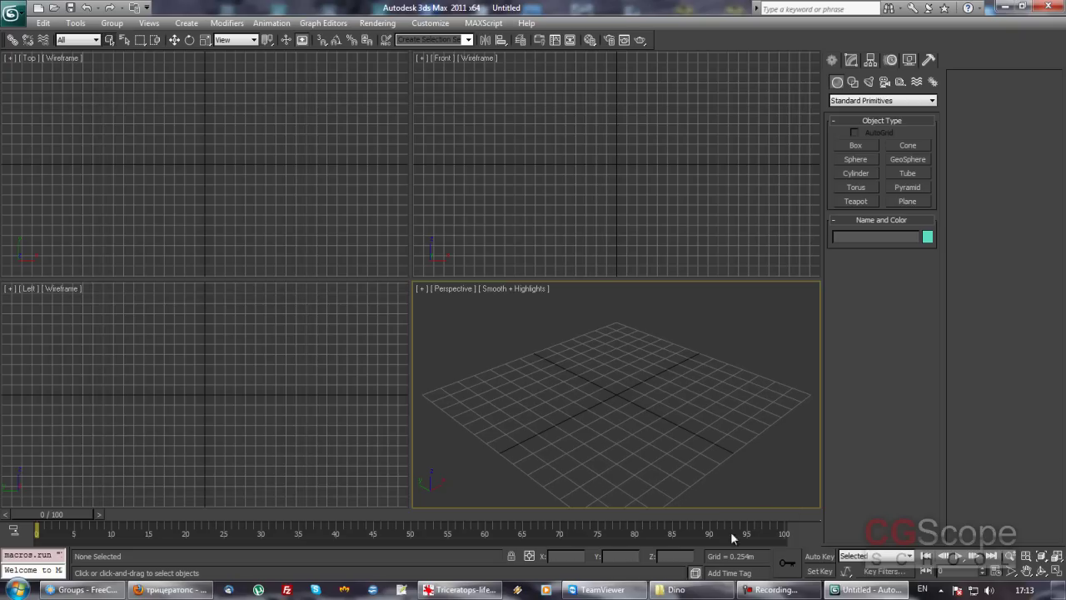
Step: Open the 3dsMax2011 project folder in Explorer and inspect the 3dsMax2011.mxp file
{"action": "left_click", "coordinate": [706, 595]}
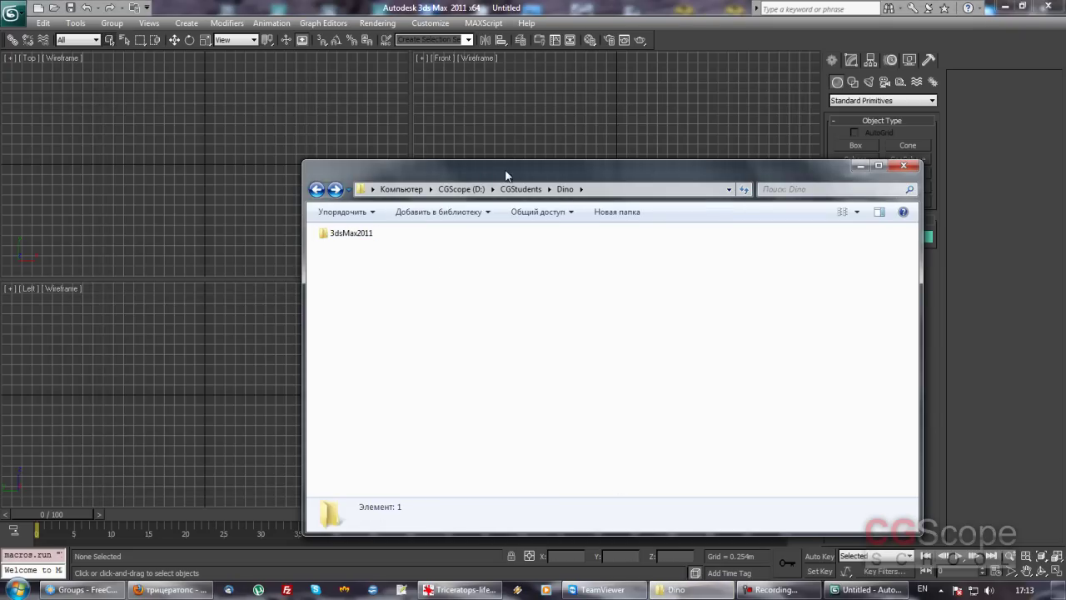
{"action": "left_click_drag", "start_coordinate": [507, 176], "coordinate": [402, 133]}
{"action": "double_click", "coordinate": [275, 191]}
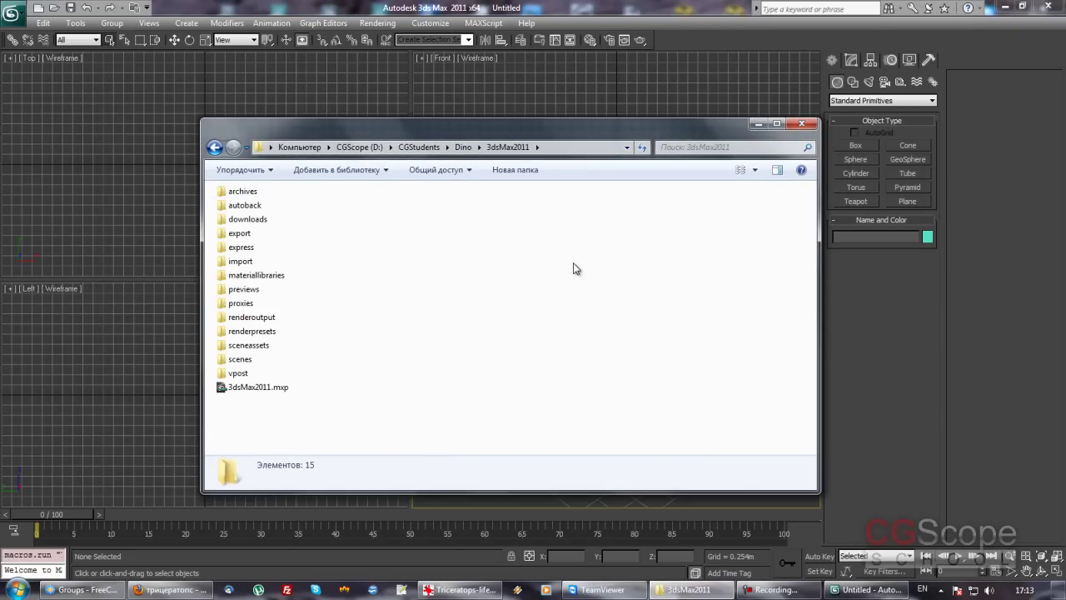
{"action": "left_click", "coordinate": [250, 387]}
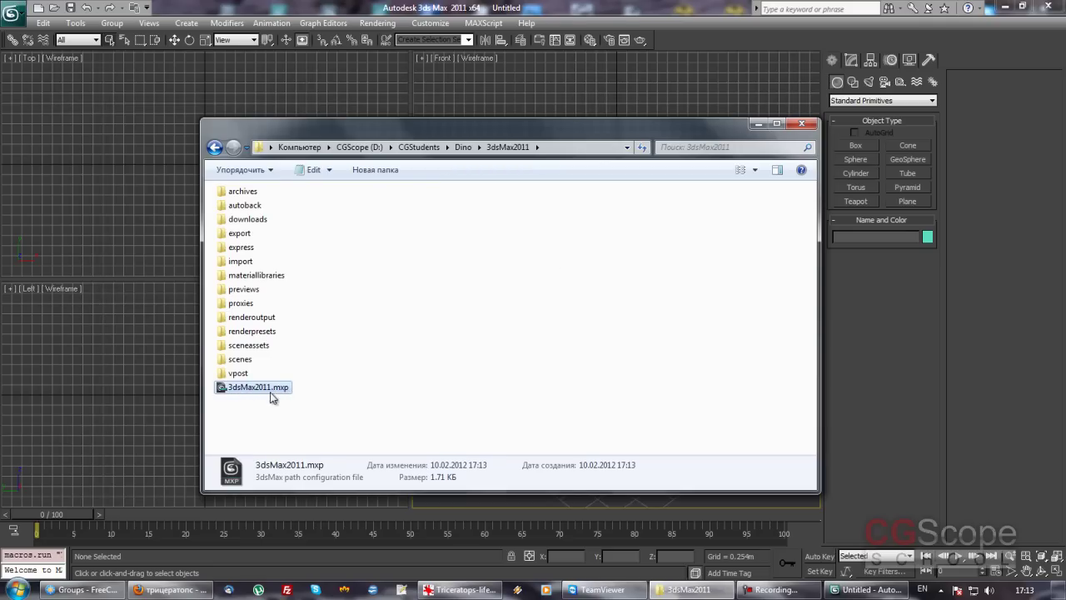
{"action": "left_click", "coordinate": [434, 285]}
{"action": "left_click_drag", "start_coordinate": [477, 131], "coordinate": [430, 105]}
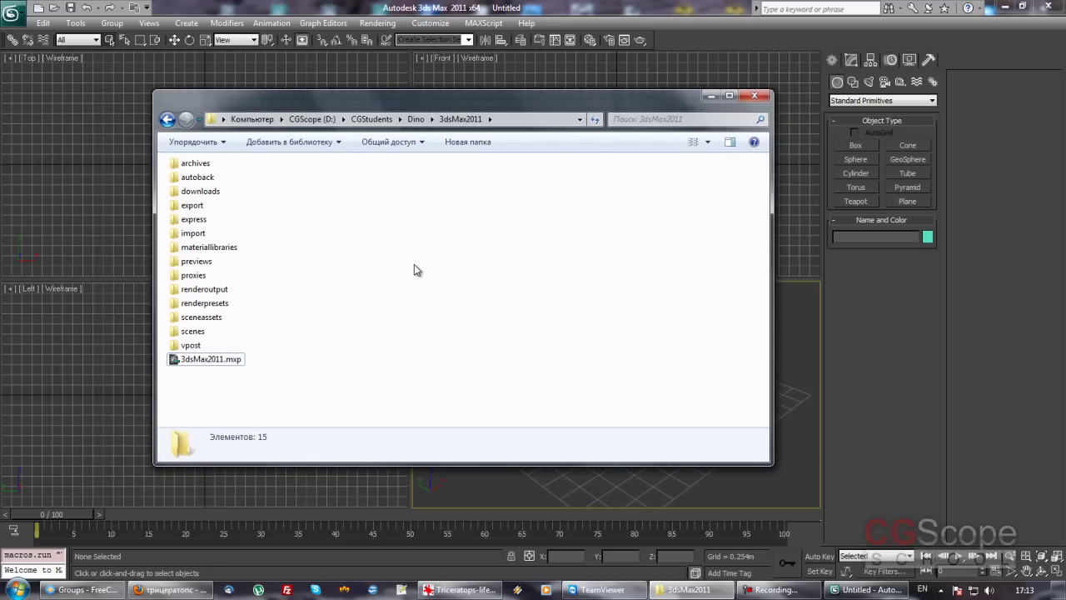
Step: Check that the scenes and sceneassets\images subfolders are empty, then return to 3dsMax2011
{"action": "left_click", "coordinate": [186, 332]}
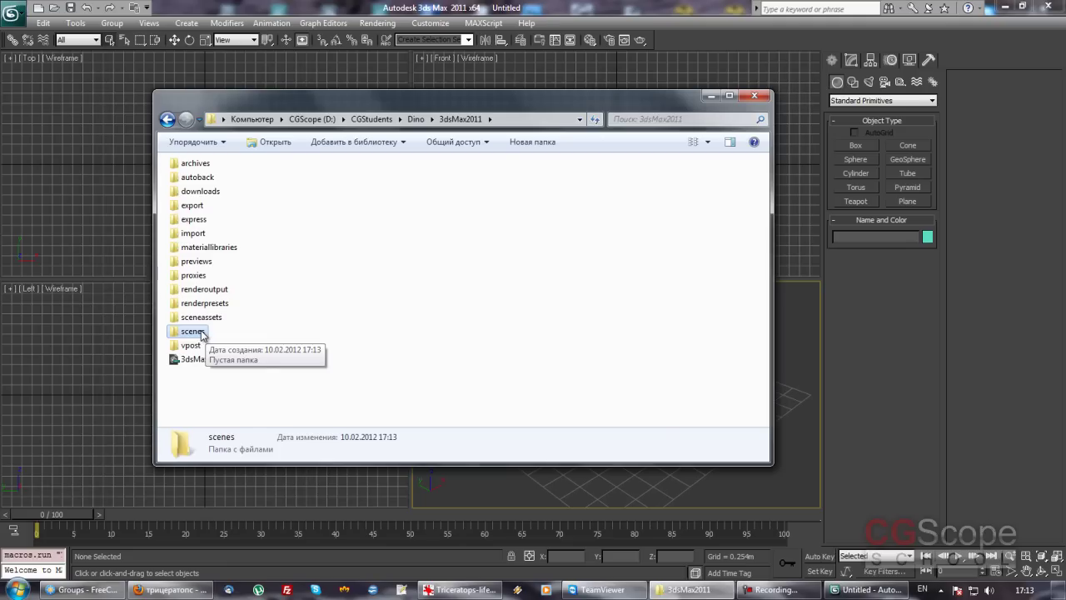
{"action": "double_click", "coordinate": [201, 331]}
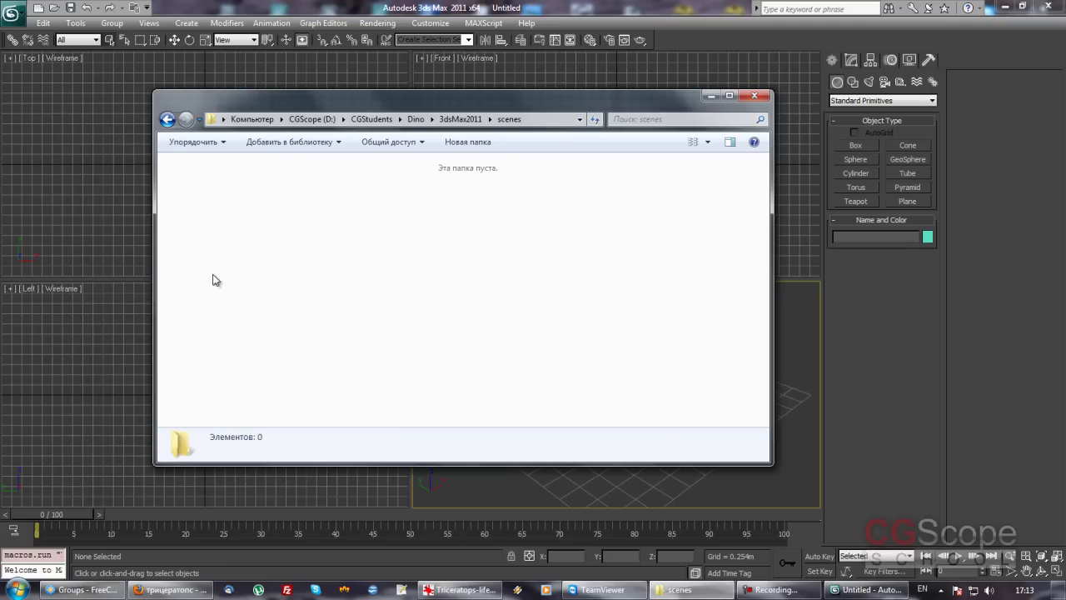
{"action": "left_click", "coordinate": [167, 120]}
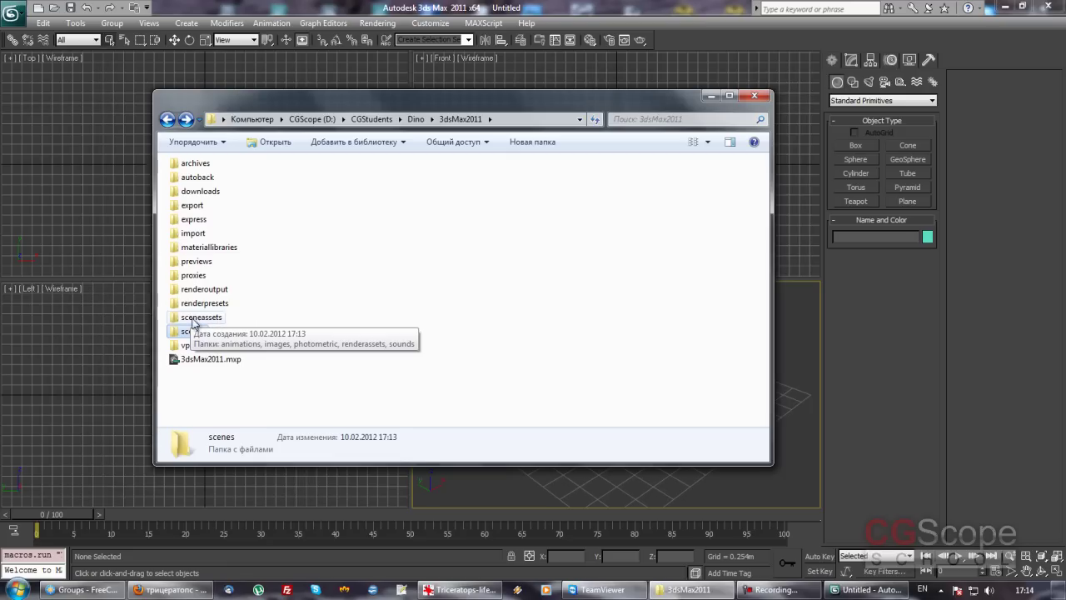
{"action": "double_click", "coordinate": [207, 318]}
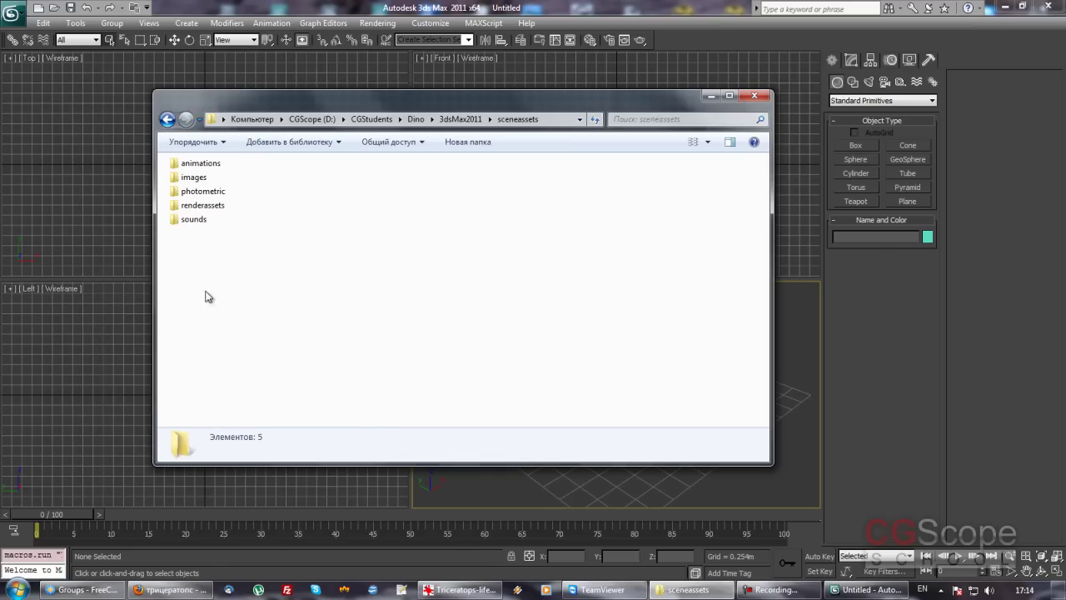
{"action": "double_click", "coordinate": [203, 178]}
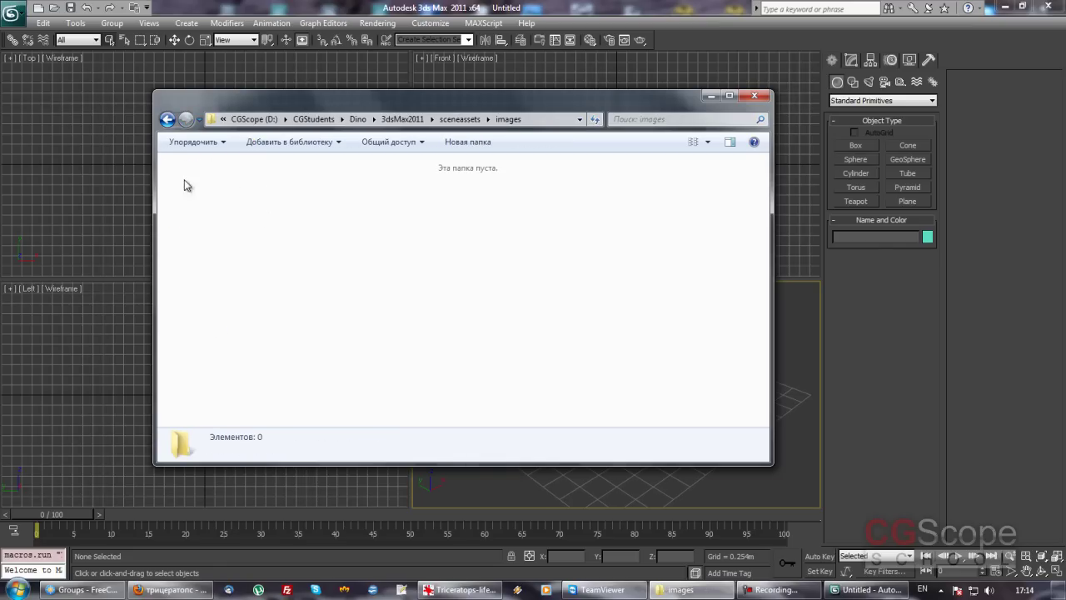
{"action": "left_click", "coordinate": [166, 119]}
{"action": "left_click", "coordinate": [166, 119]}
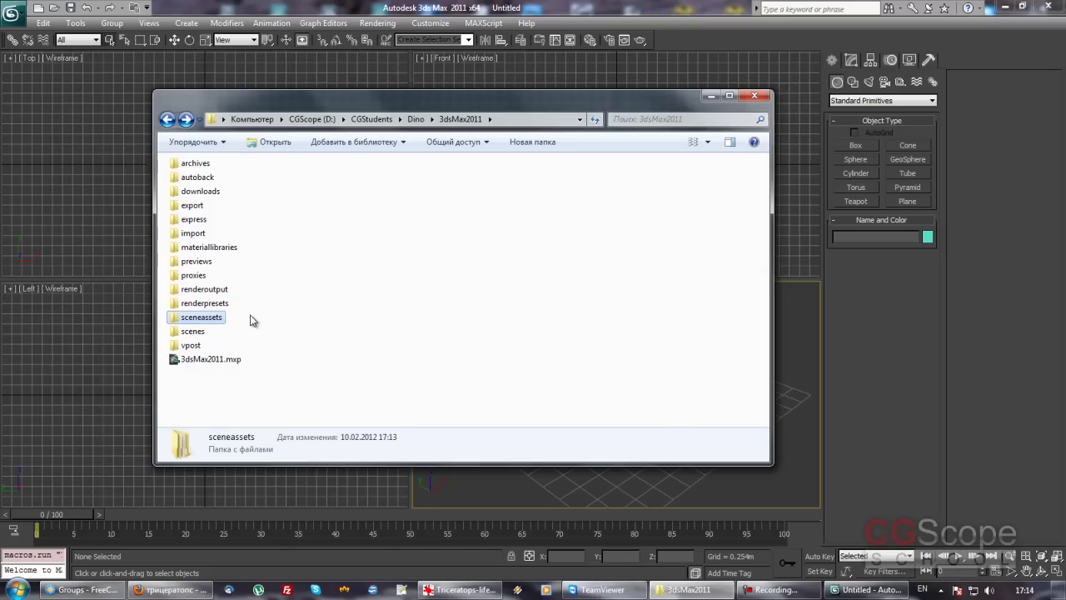
Step: Open the import and export project folders in turn to confirm they are empty
{"action": "left_click", "coordinate": [193, 233]}
{"action": "left_click", "coordinate": [191, 207]}
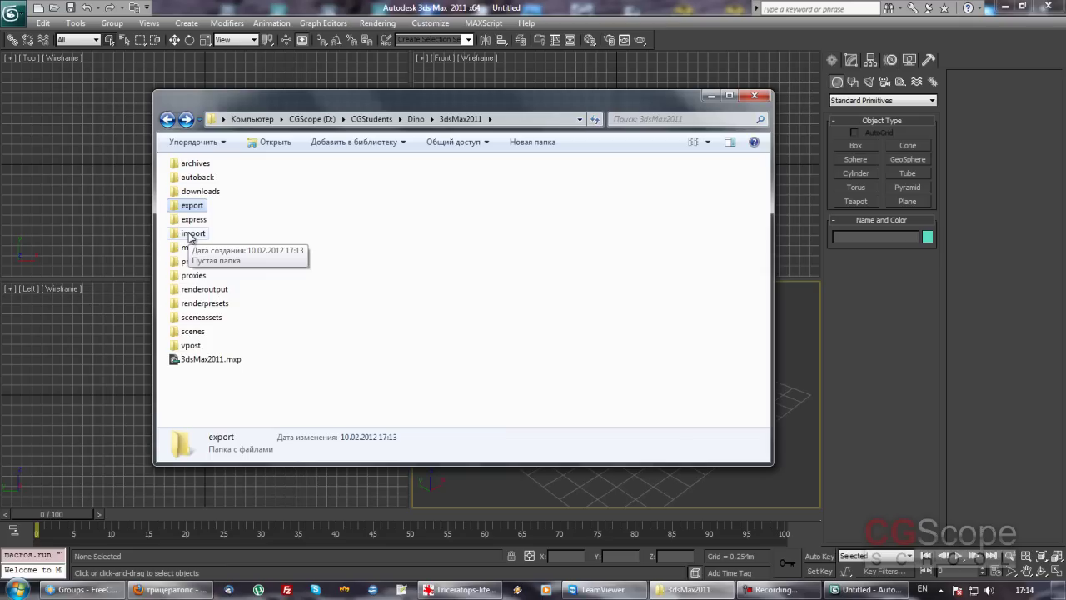
{"action": "double_click", "coordinate": [190, 234]}
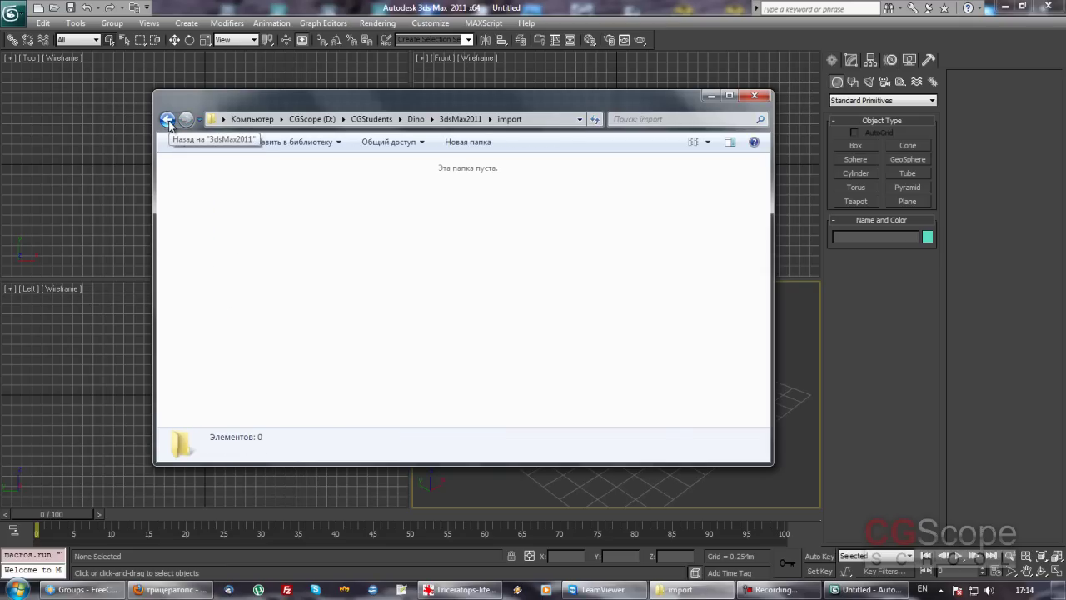
{"action": "left_click", "coordinate": [167, 120]}
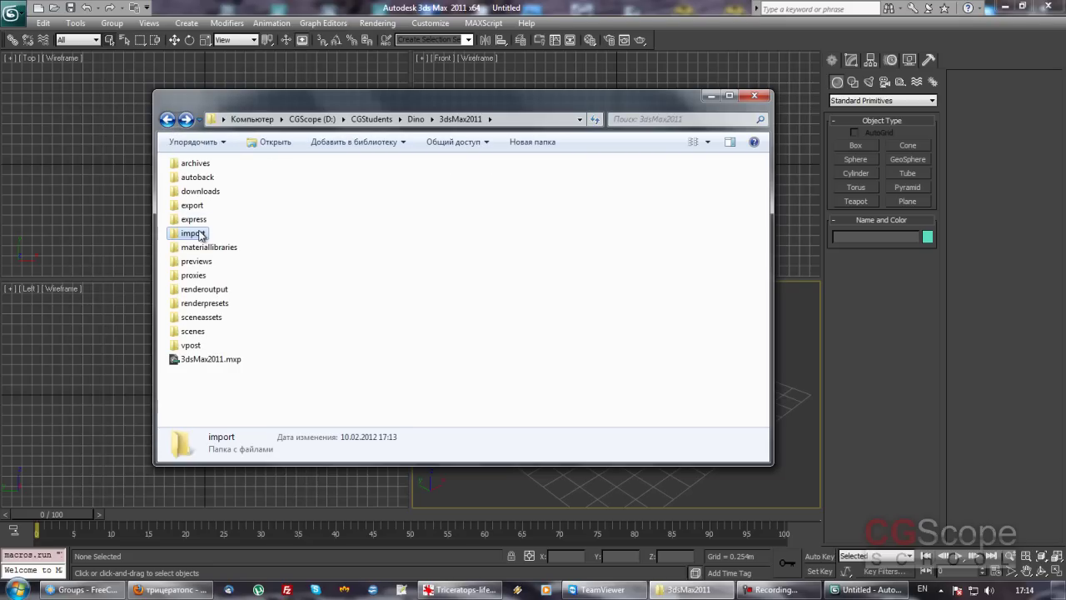
{"action": "left_click", "coordinate": [192, 208]}
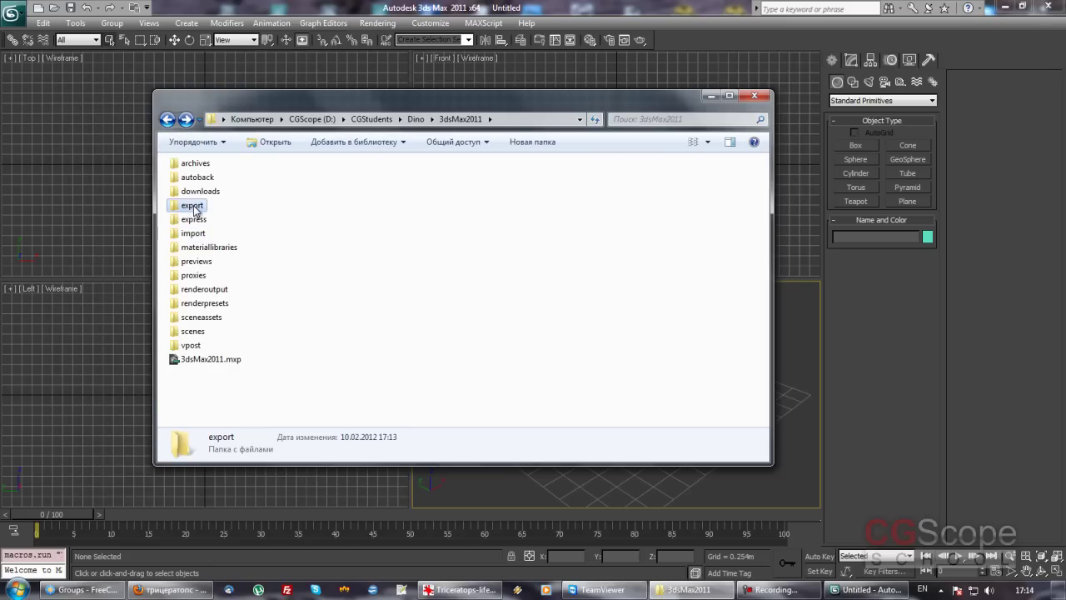
{"action": "double_click", "coordinate": [193, 208]}
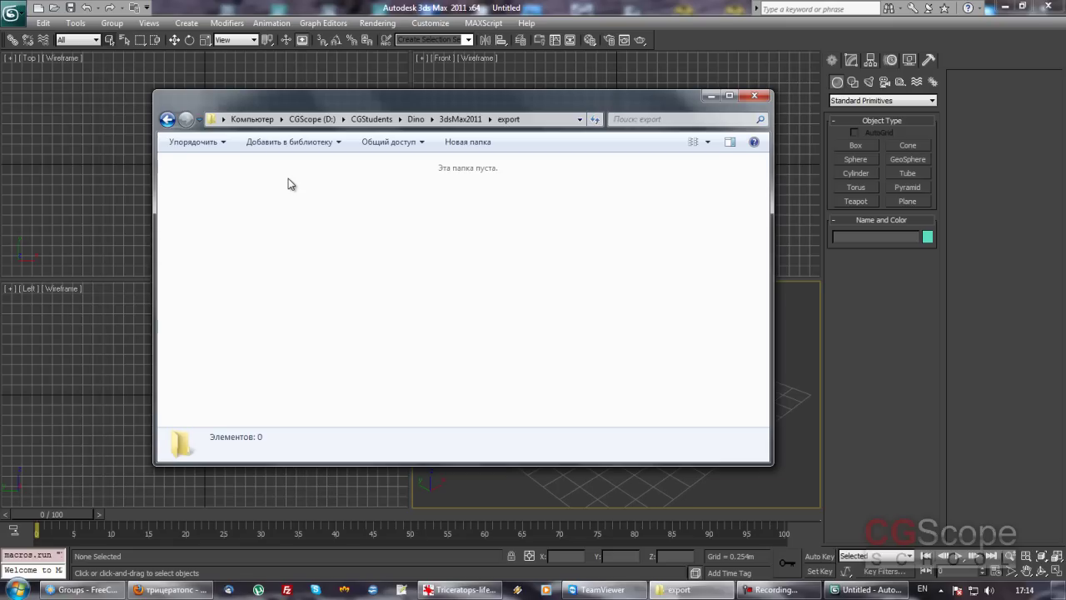
{"action": "left_click", "coordinate": [166, 120]}
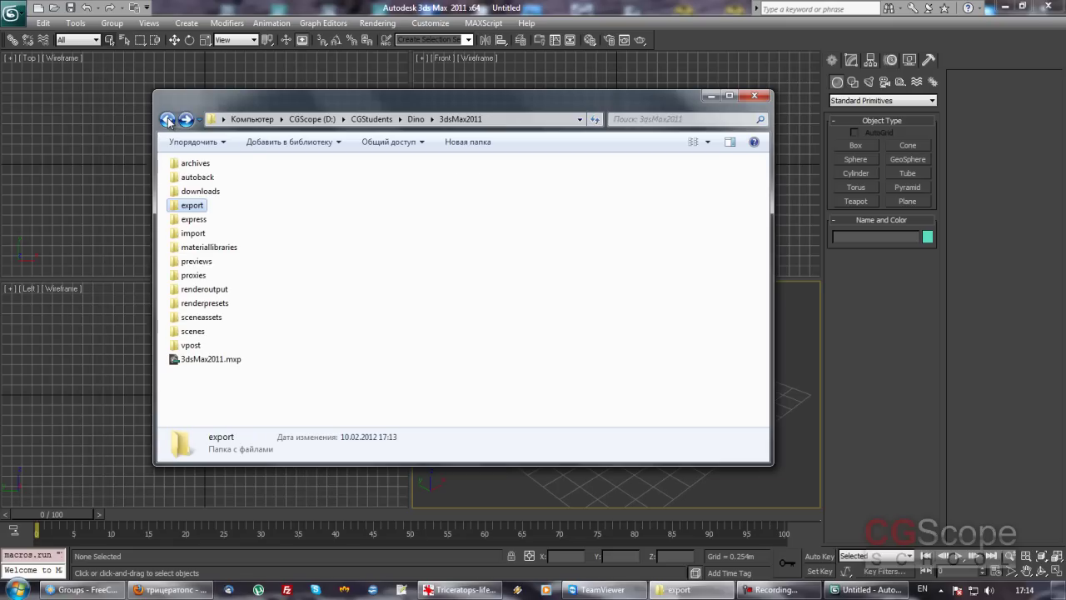
{"action": "double_click", "coordinate": [192, 235]}
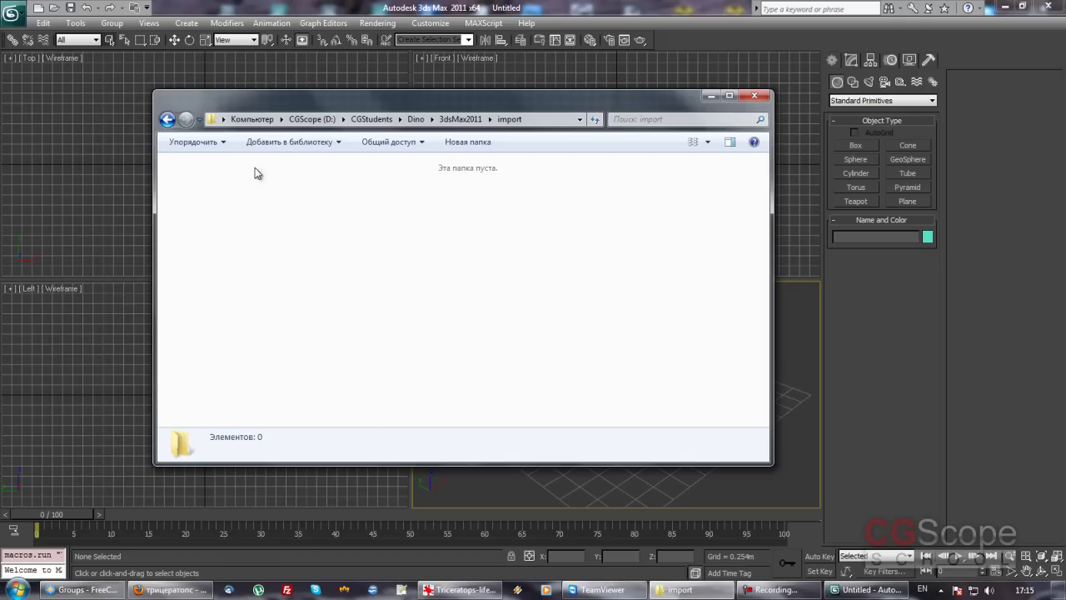
{"action": "left_click", "coordinate": [166, 119]}
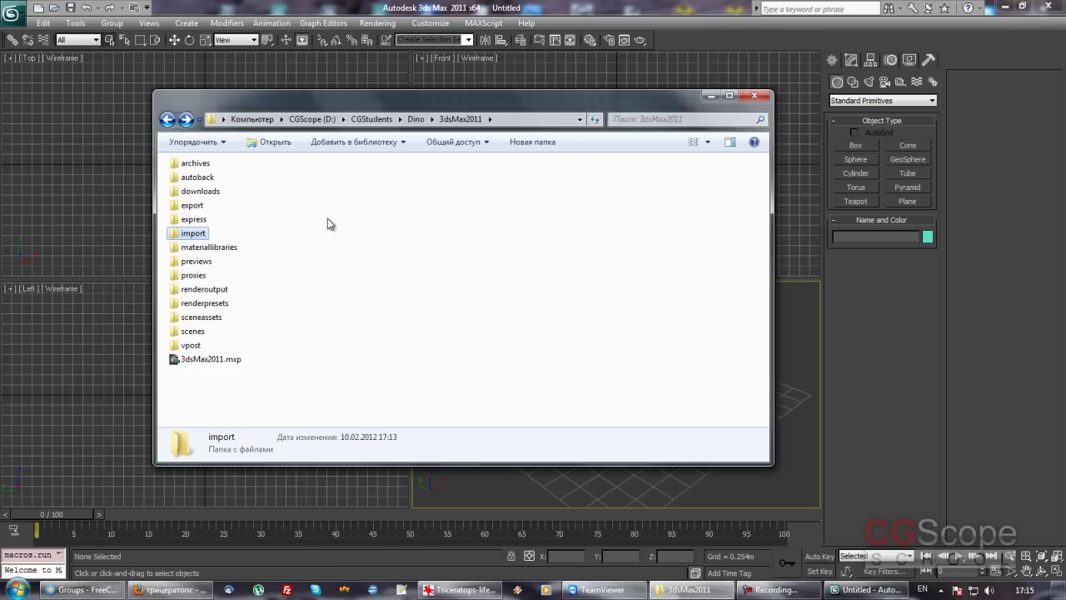
Step: Check that the renderoutput folder is empty, then switch back to 3ds Max
{"action": "left_click", "coordinate": [283, 254]}
{"action": "left_click", "coordinate": [197, 234]}
{"action": "left_click", "coordinate": [200, 265]}
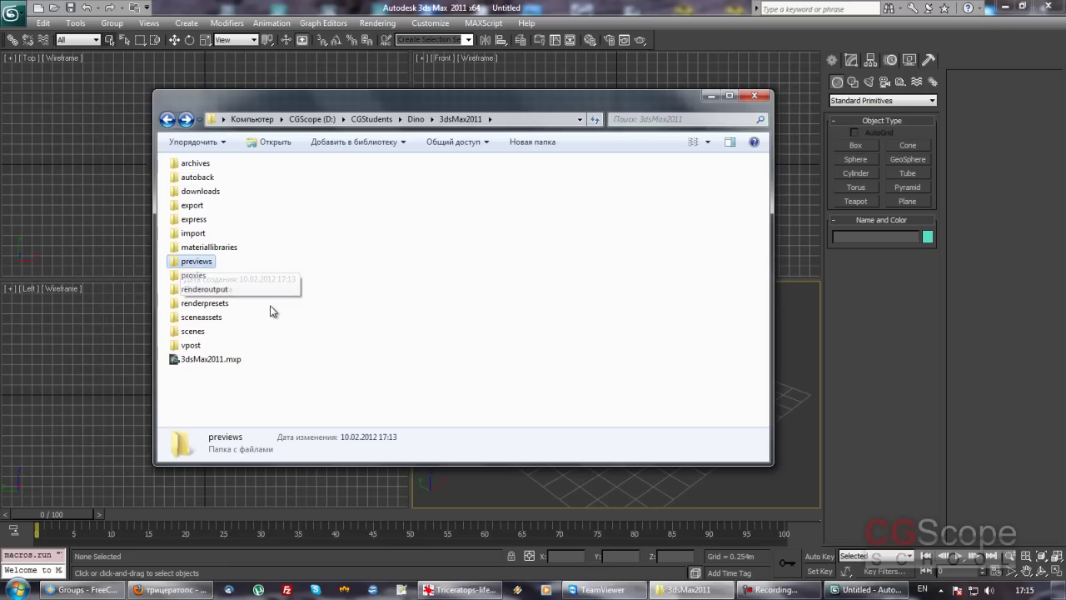
{"action": "double_click", "coordinate": [203, 290]}
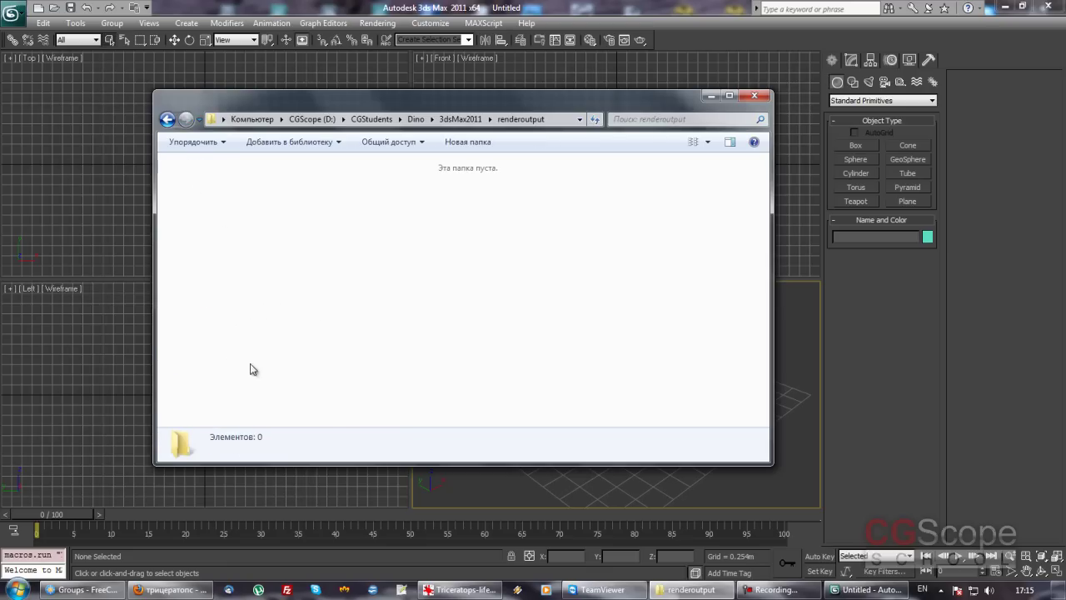
{"action": "left_click", "coordinate": [167, 119]}
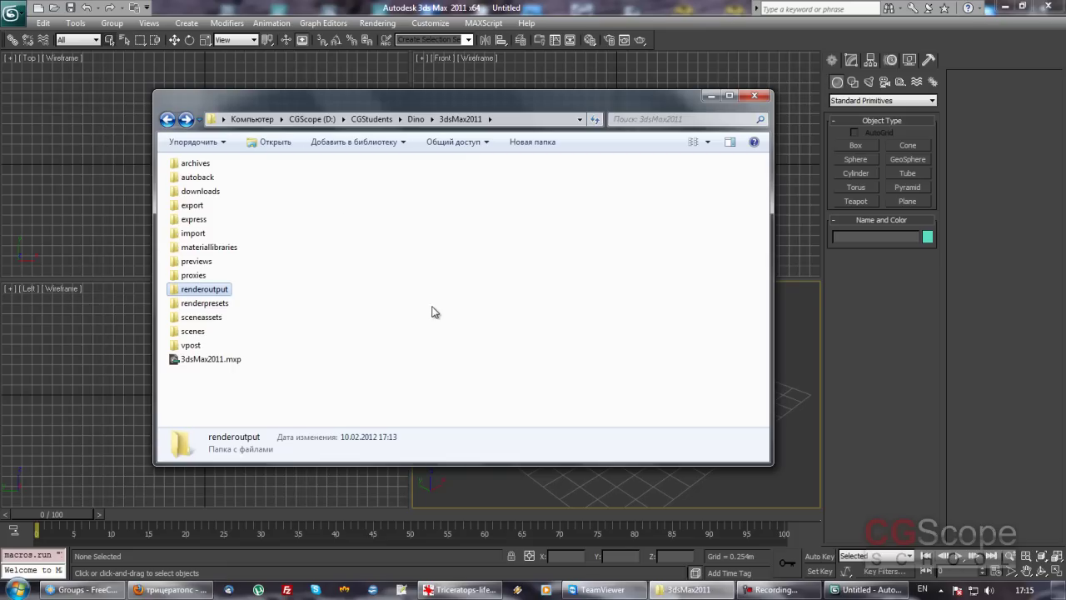
{"action": "left_click", "coordinate": [315, 311]}
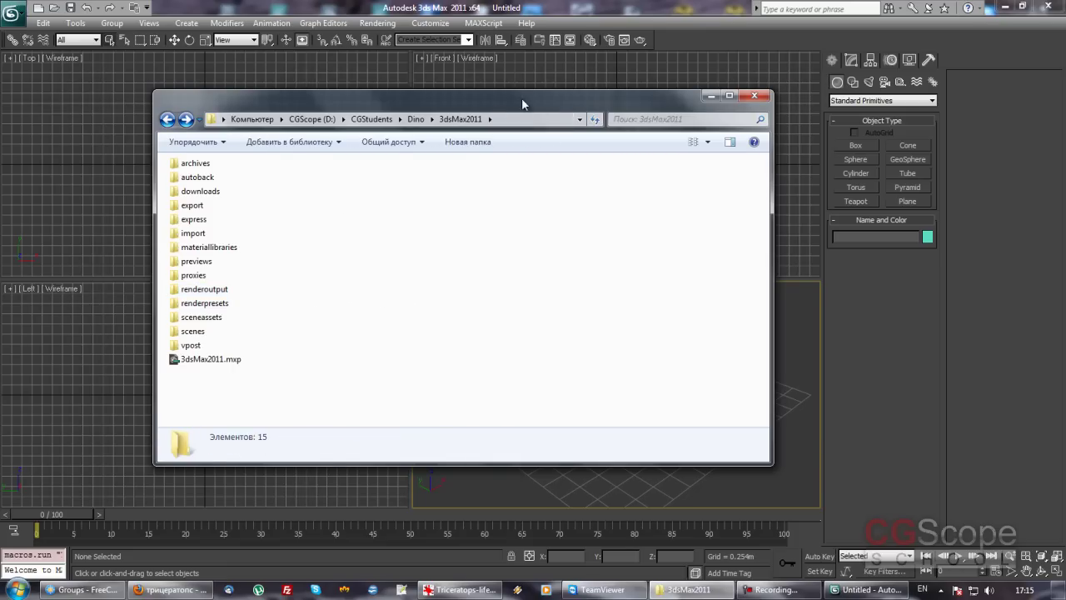
{"action": "left_click_drag", "start_coordinate": [492, 100], "coordinate": [533, 97]}
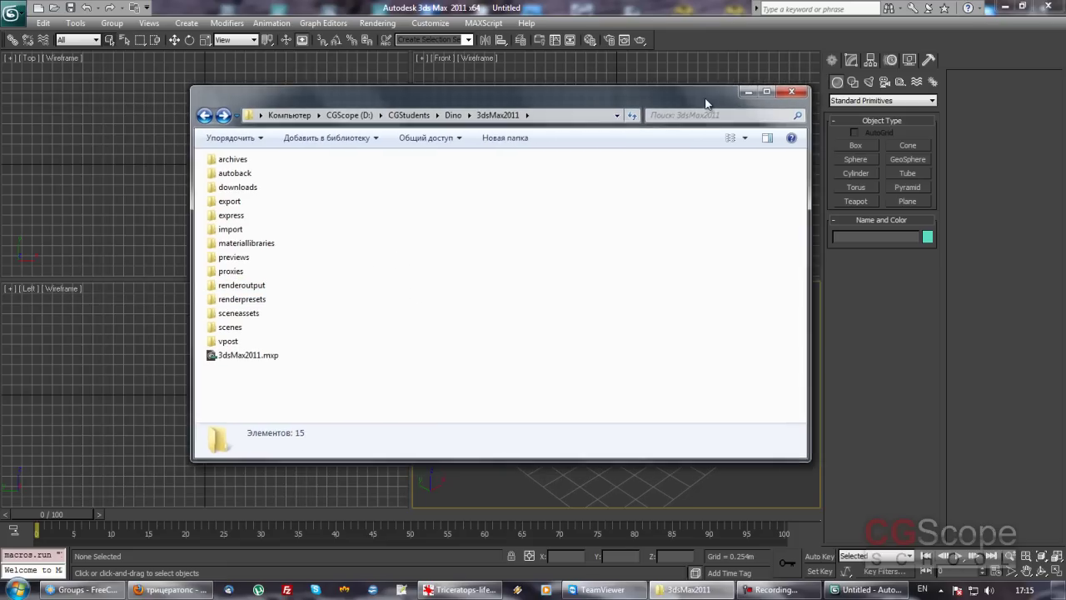
{"action": "left_click", "coordinate": [4, 56]}
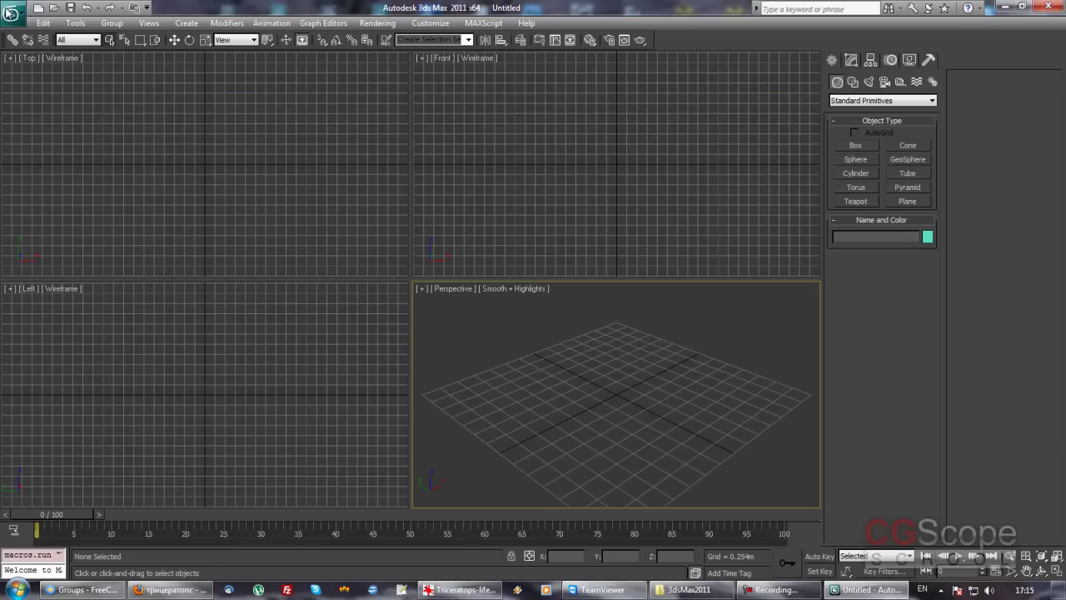
{"action": "left_click", "coordinate": [70, 9]}
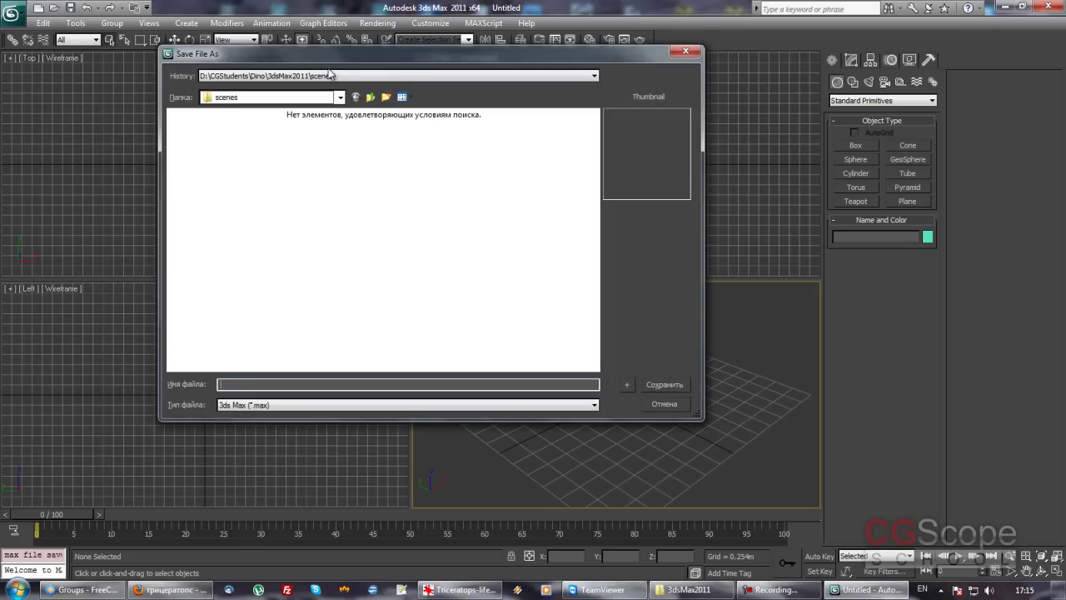
{"action": "left_click", "coordinate": [339, 98]}
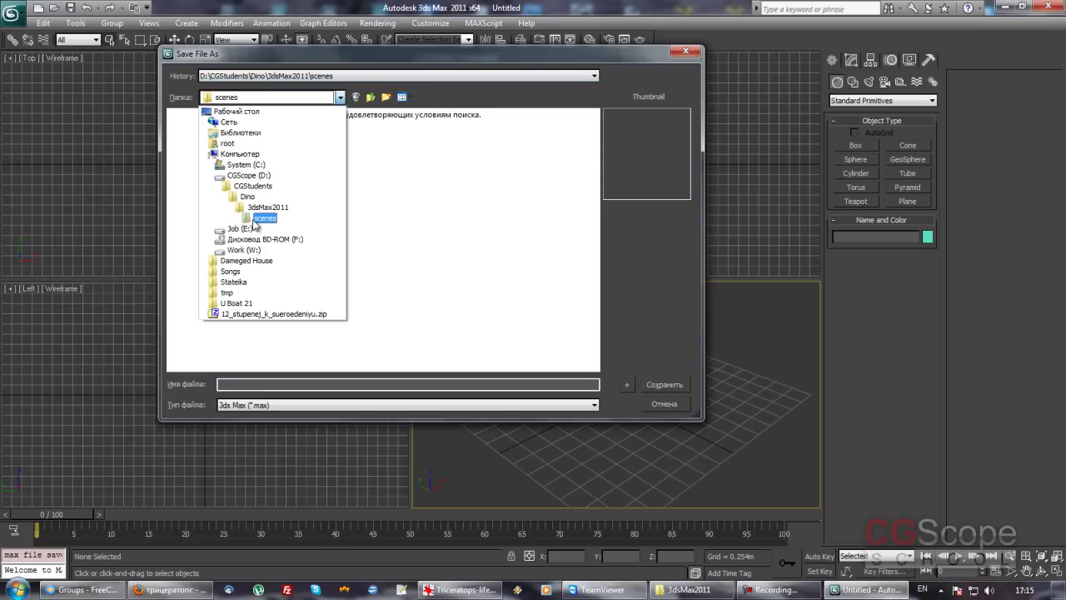
{"action": "left_click", "coordinate": [673, 313]}
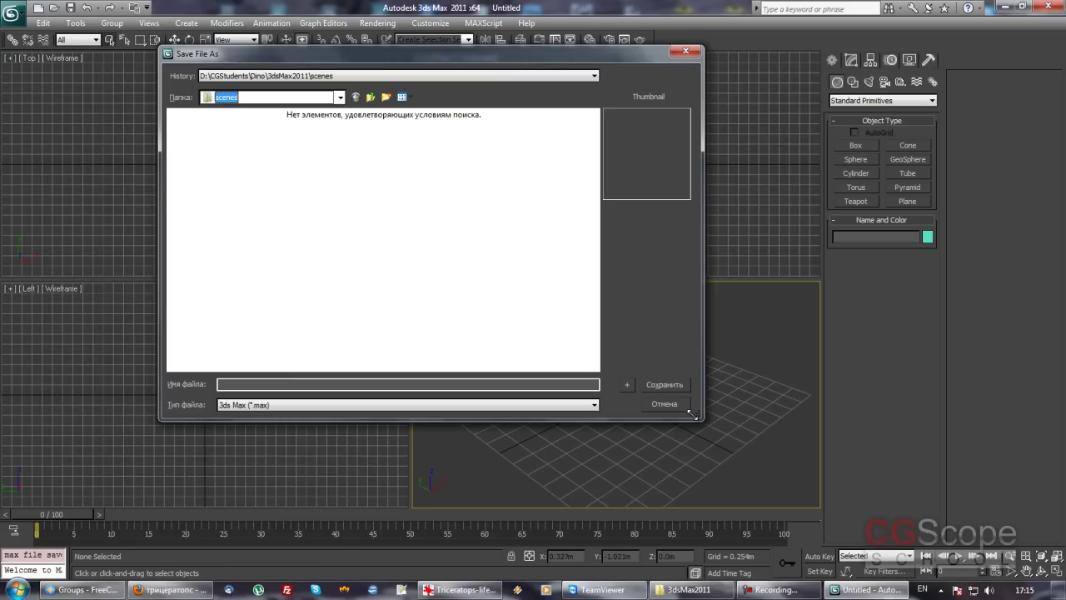
{"action": "left_click", "coordinate": [664, 404]}
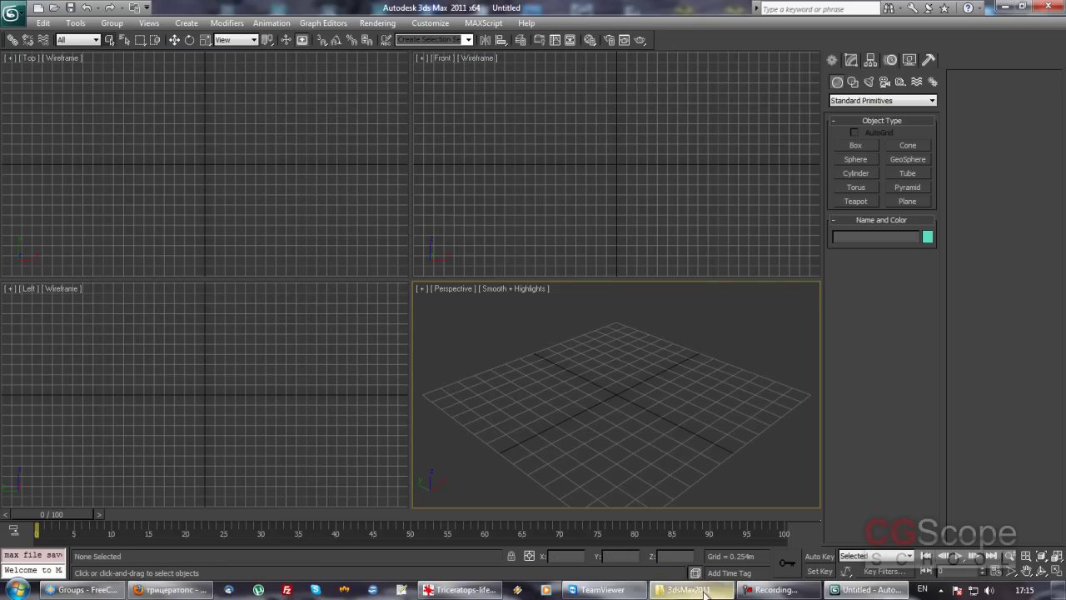
Step: Bring the 3dsMax2011 folder window back and step up two levels to CGStudents
{"action": "left_click", "coordinate": [690, 589]}
{"action": "left_click_drag", "start_coordinate": [438, 101], "coordinate": [419, 99]}
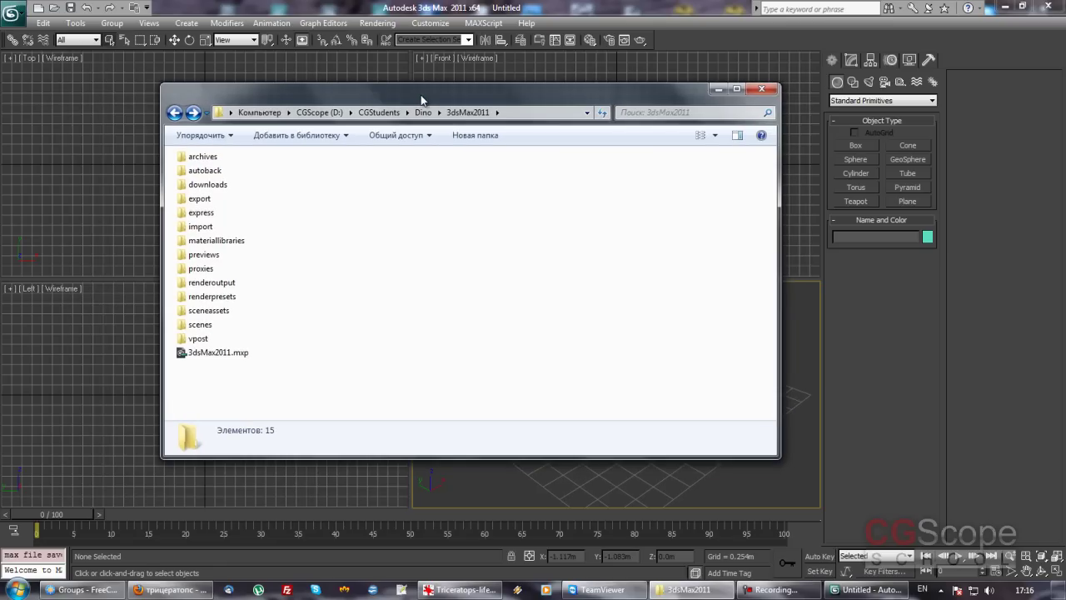
{"action": "left_click", "coordinate": [174, 112]}
{"action": "left_click", "coordinate": [177, 112]}
Step: Open the Dino folder's context menu, dismiss it, and return to 3ds Max
{"action": "left_click", "coordinate": [214, 214]}
{"action": "left_click", "coordinate": [201, 203]}
{"action": "right_click", "coordinate": [200, 202]}
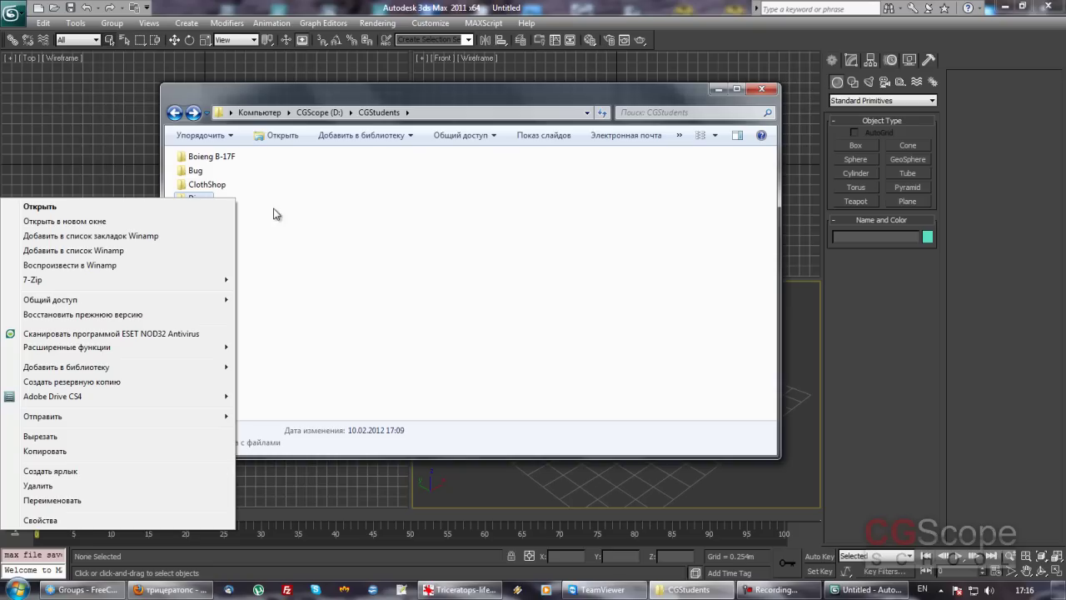
{"action": "left_click", "coordinate": [313, 218]}
{"action": "left_click", "coordinate": [283, 7]}
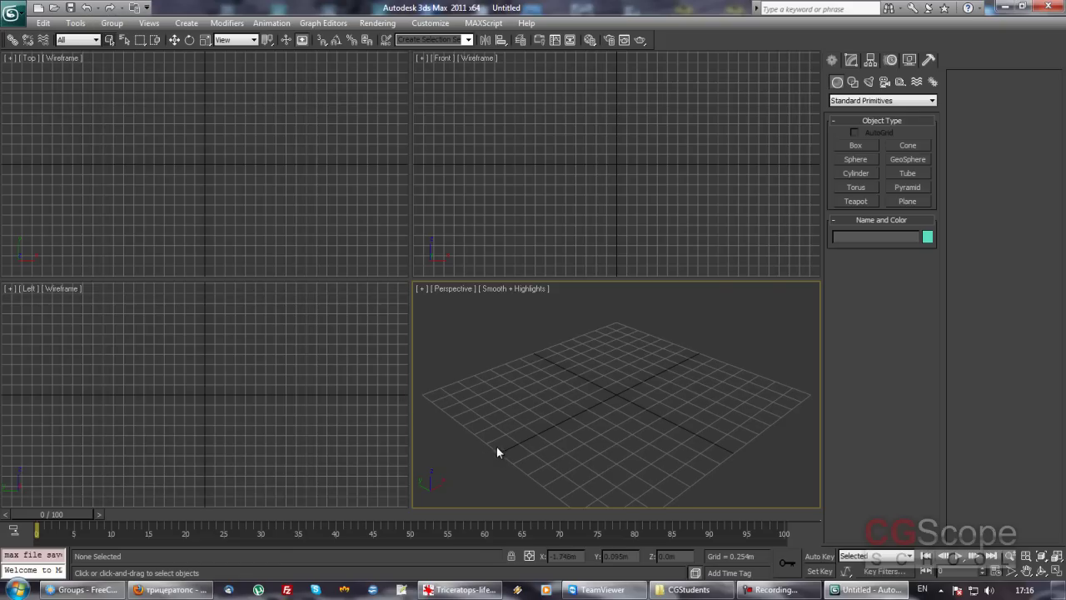
{"action": "left_click", "coordinate": [471, 590]}
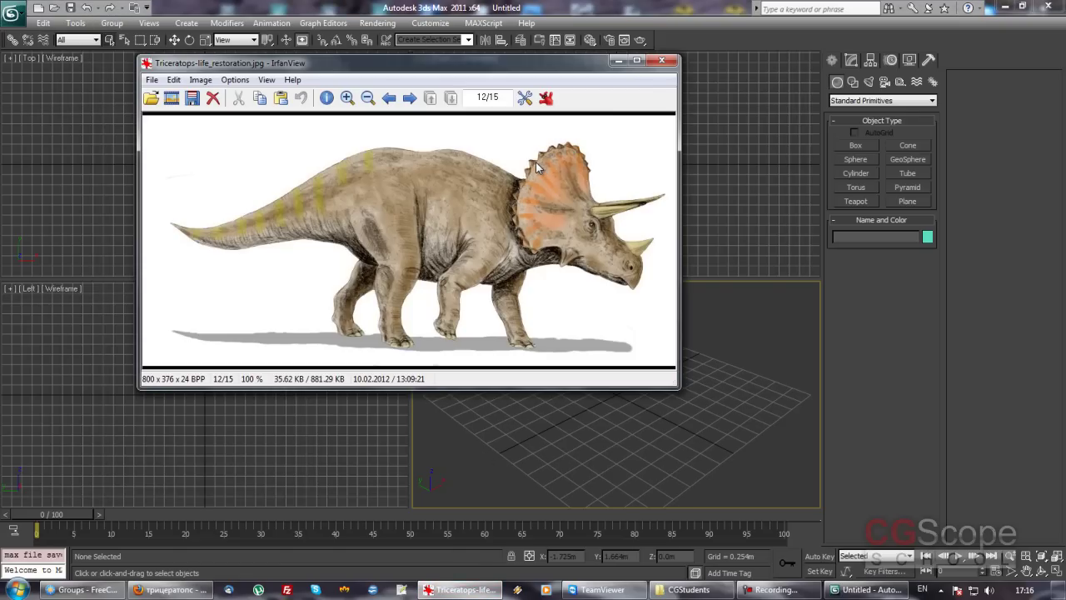
{"action": "left_click", "coordinate": [661, 61]}
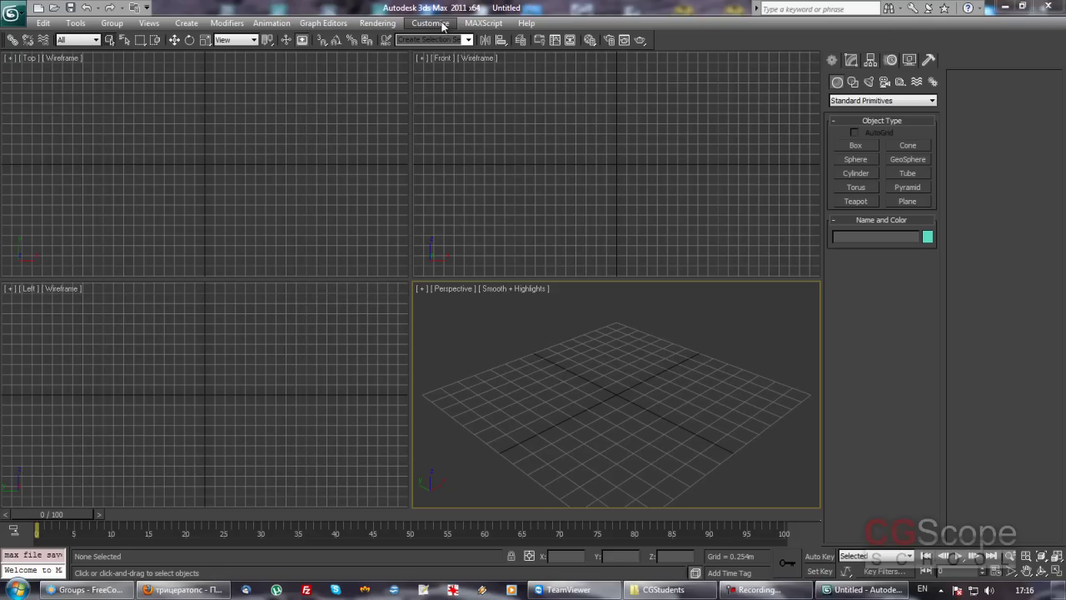
Step: Set the scene units to Metric Meters in Units Setup, then bring the CGStudents window forward
{"action": "left_click", "coordinate": [434, 25]}
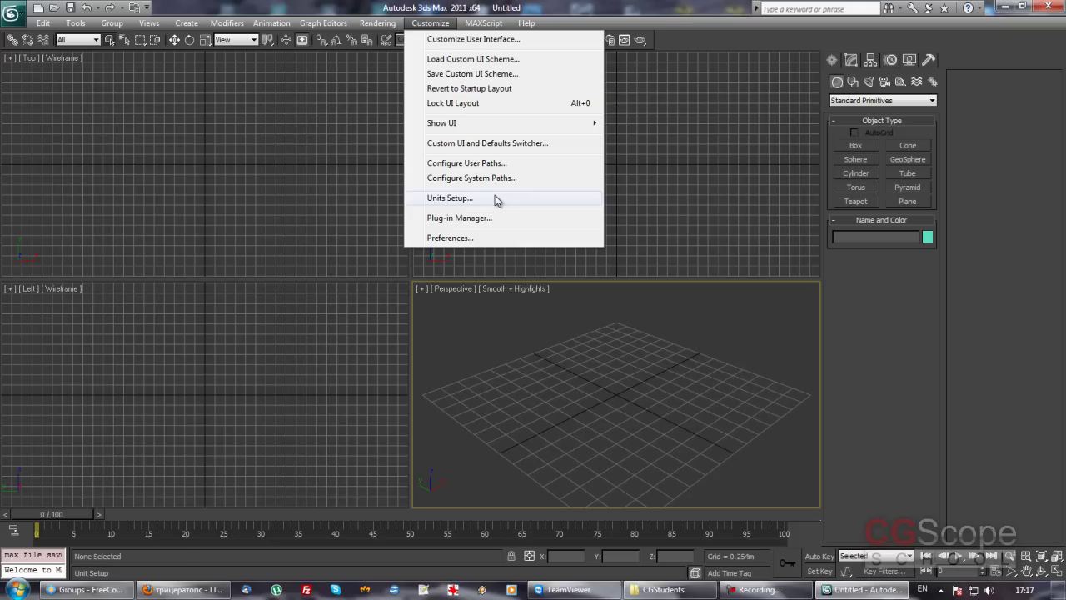
{"action": "left_click", "coordinate": [495, 197]}
{"action": "left_click_drag", "start_coordinate": [528, 159], "coordinate": [544, 119]}
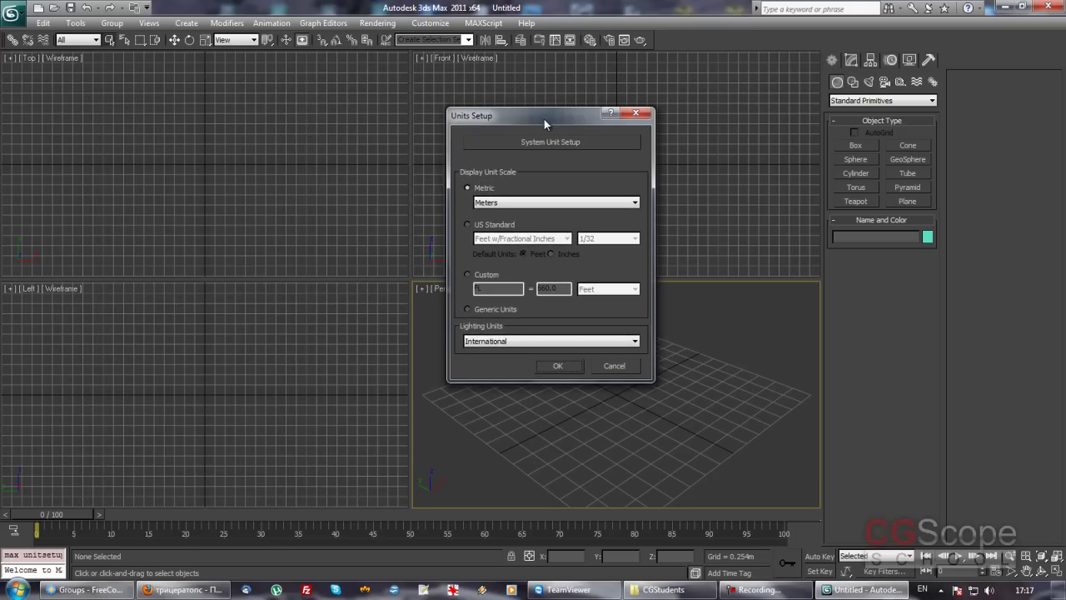
{"action": "left_click", "coordinate": [500, 203]}
{"action": "left_click", "coordinate": [488, 189]}
{"action": "left_click", "coordinate": [512, 202]}
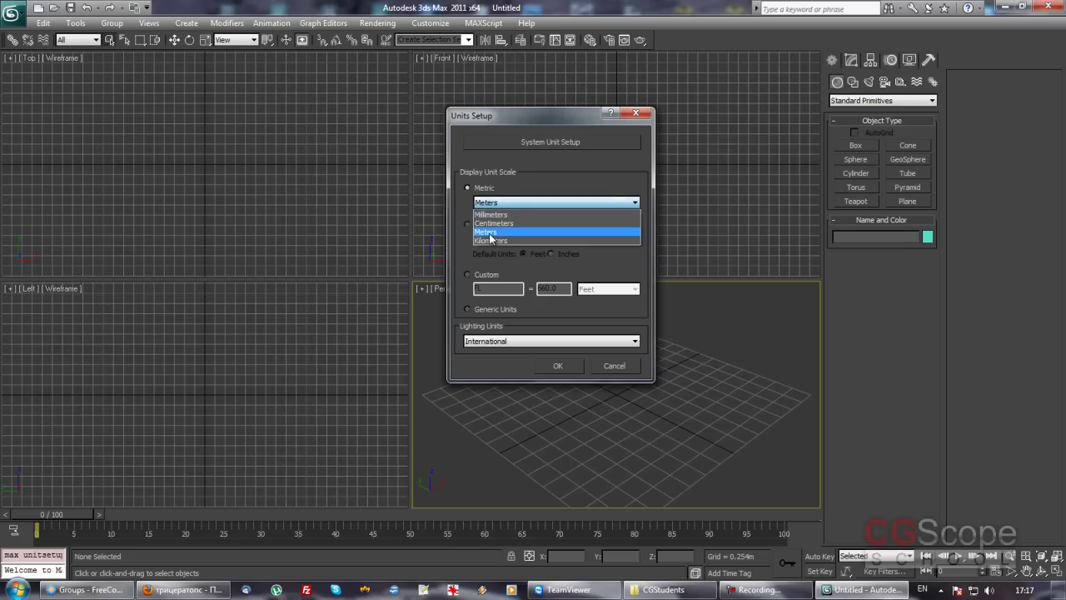
{"action": "left_click", "coordinate": [490, 234]}
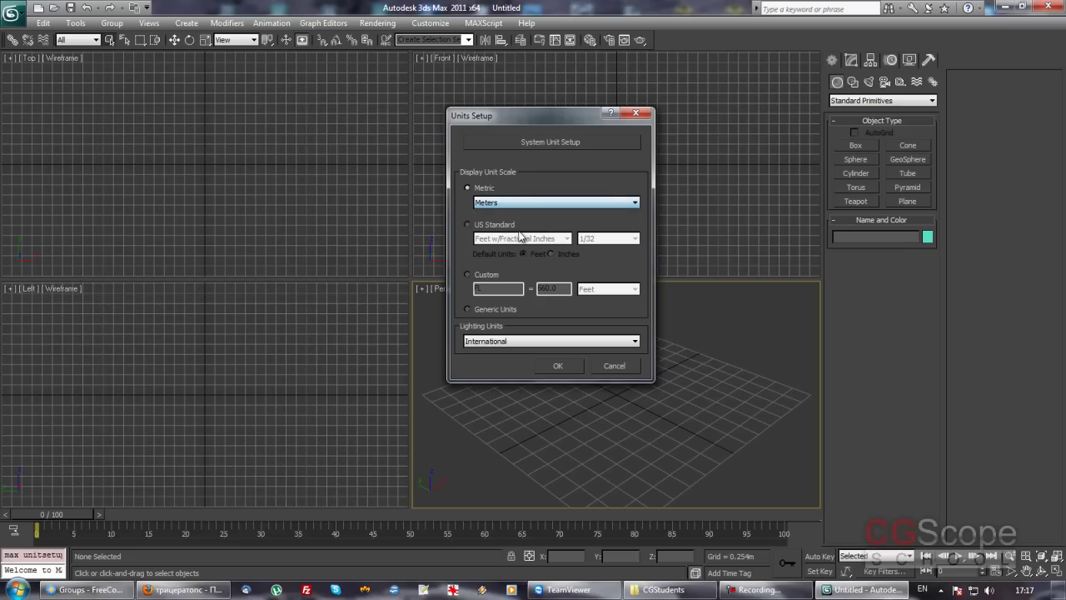
{"action": "left_click", "coordinate": [570, 365]}
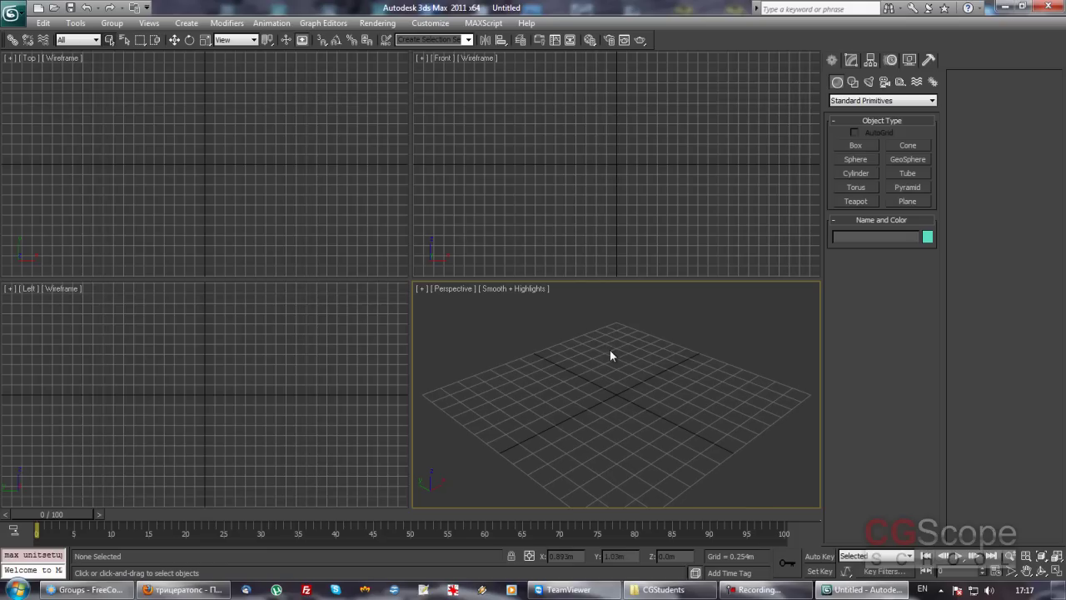
{"action": "mouse_move", "coordinate": [578, 374]}
{"action": "middle_mouse_down", "text": "alt"}
{"action": "mouse_move", "coordinate": [607, 400]}
{"action": "mouse_move", "coordinate": [591, 369]}
{"action": "mouse_move", "coordinate": [593, 379]}
{"action": "middle_mouse_up", "text": "alt"}
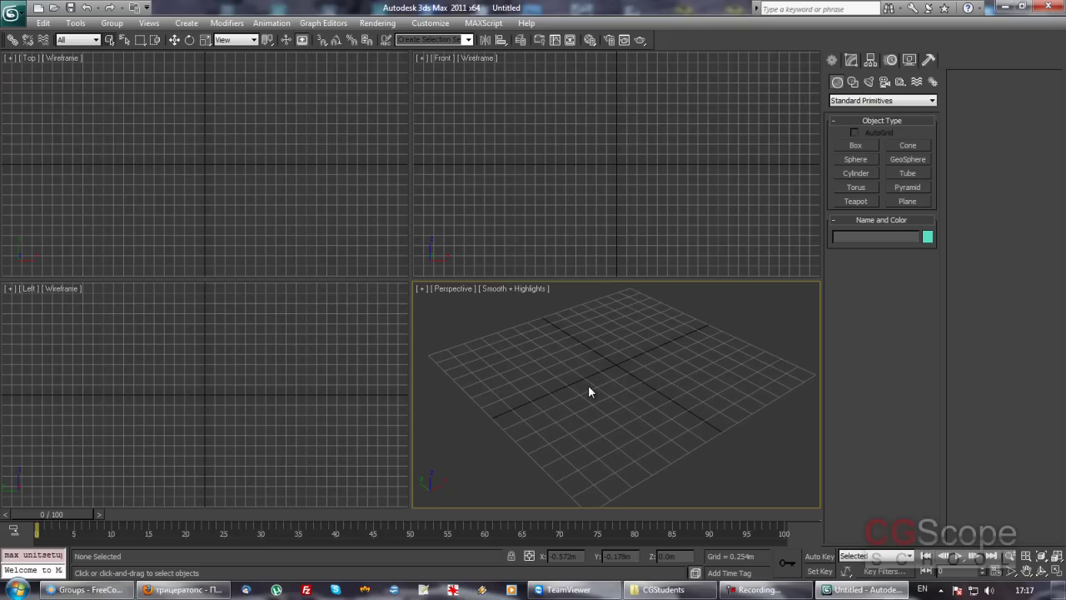
{"action": "left_click", "coordinate": [662, 589]}
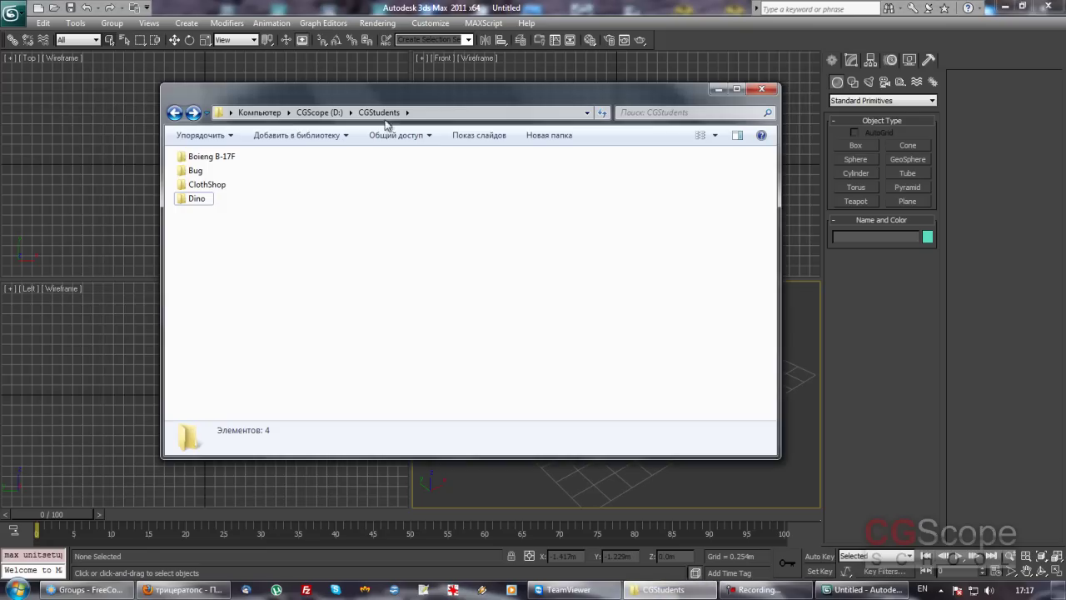
Step: Open drive E in a second Explorer window with Win+R
{"action": "left_click_drag", "start_coordinate": [412, 90], "coordinate": [356, 82]}
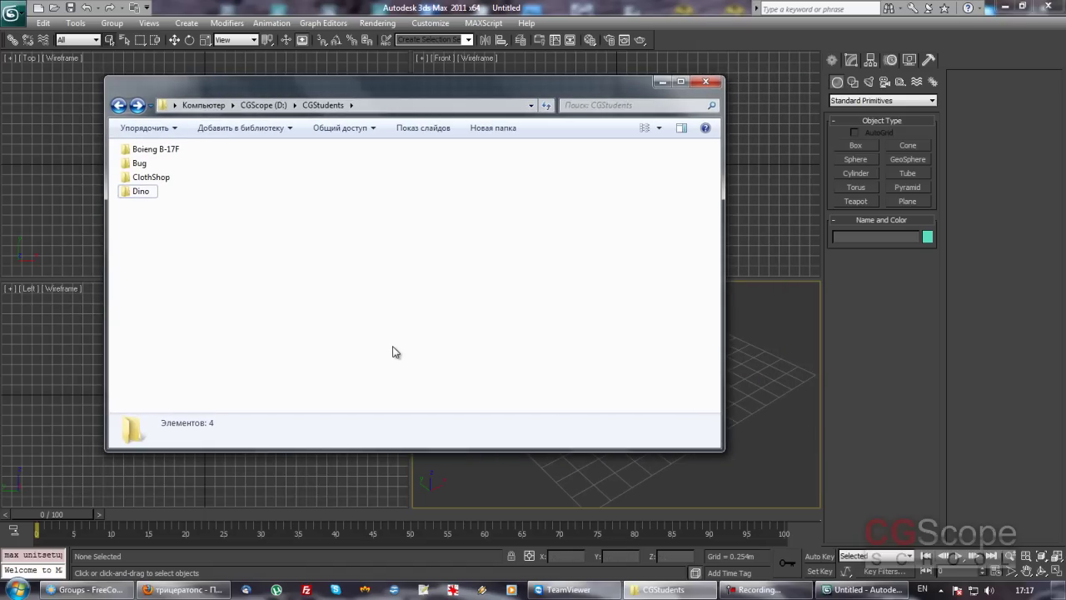
{"action": "key", "text": "super+r"}
{"action": "type", "text": "e"}
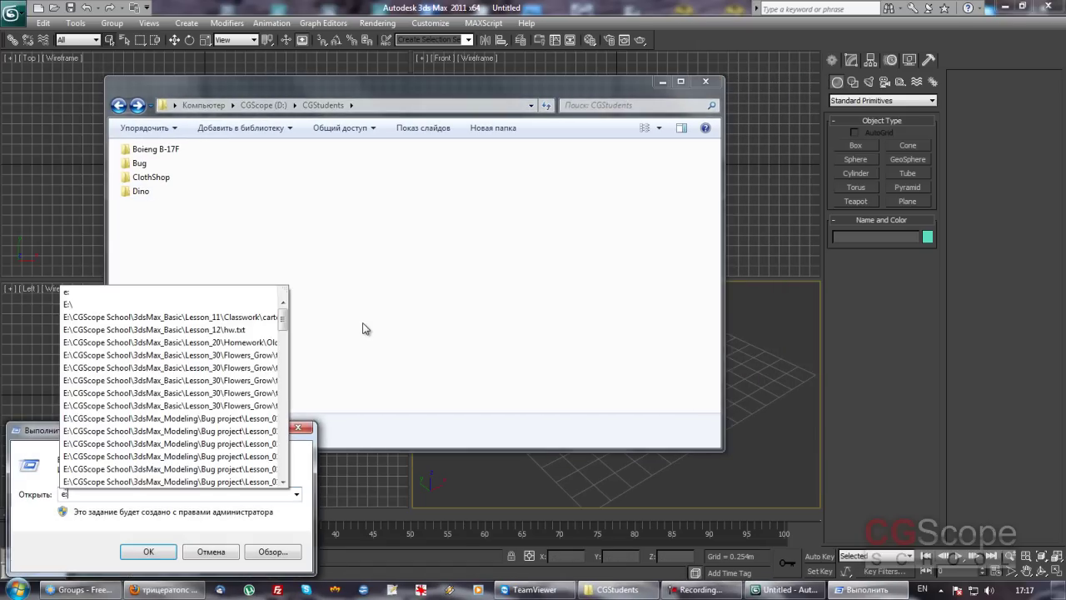
{"action": "key", "text": "Return"}
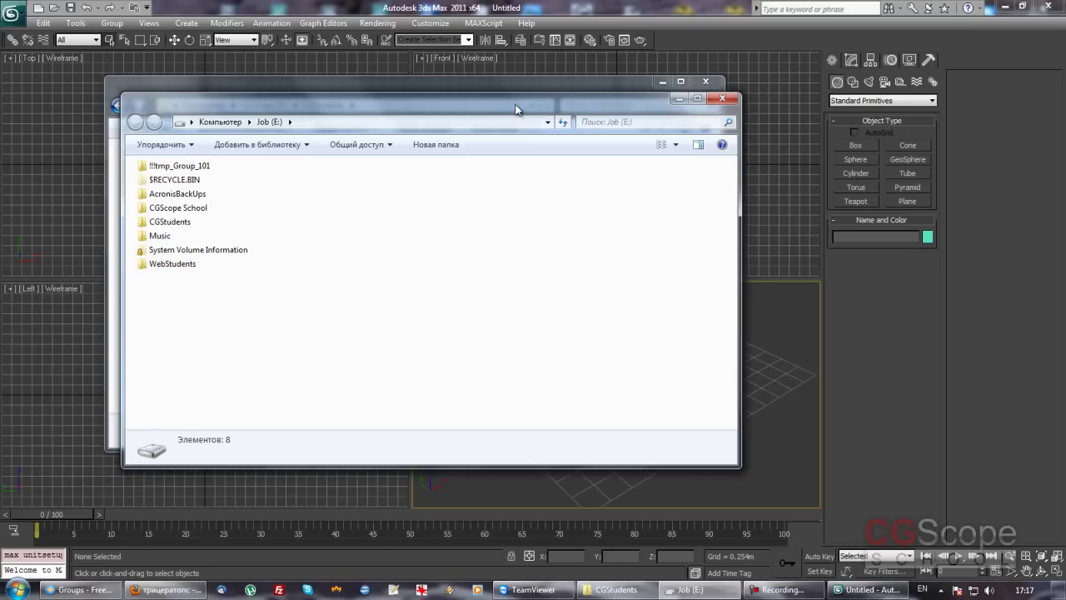
{"action": "left_click_drag", "start_coordinate": [515, 110], "coordinate": [673, 149]}
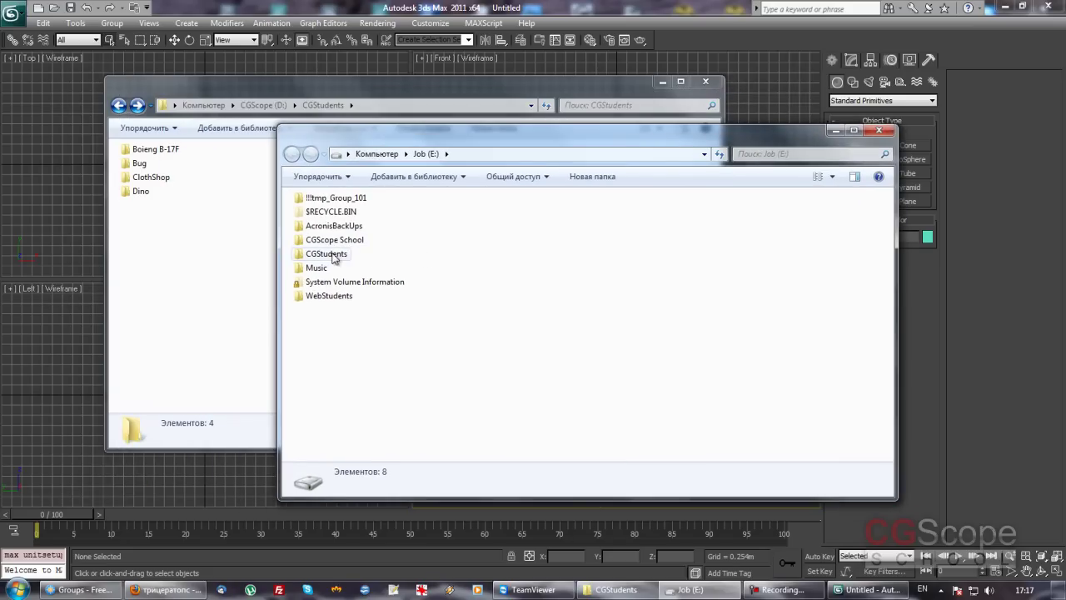
Step: Browse to CGStudents\3dsMax_Modeling\Dino\References and open Triceratops-life_restoration.jpg
{"action": "double_click", "coordinate": [333, 256]}
{"action": "double_click", "coordinate": [326, 213]}
{"action": "double_click", "coordinate": [306, 213]}
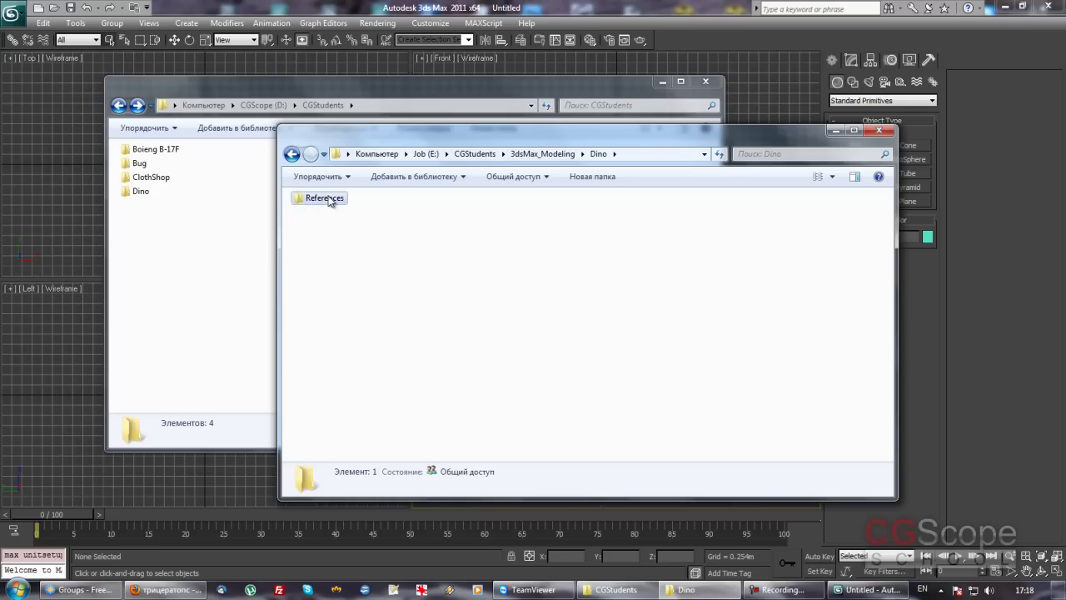
{"action": "double_click", "coordinate": [326, 198]}
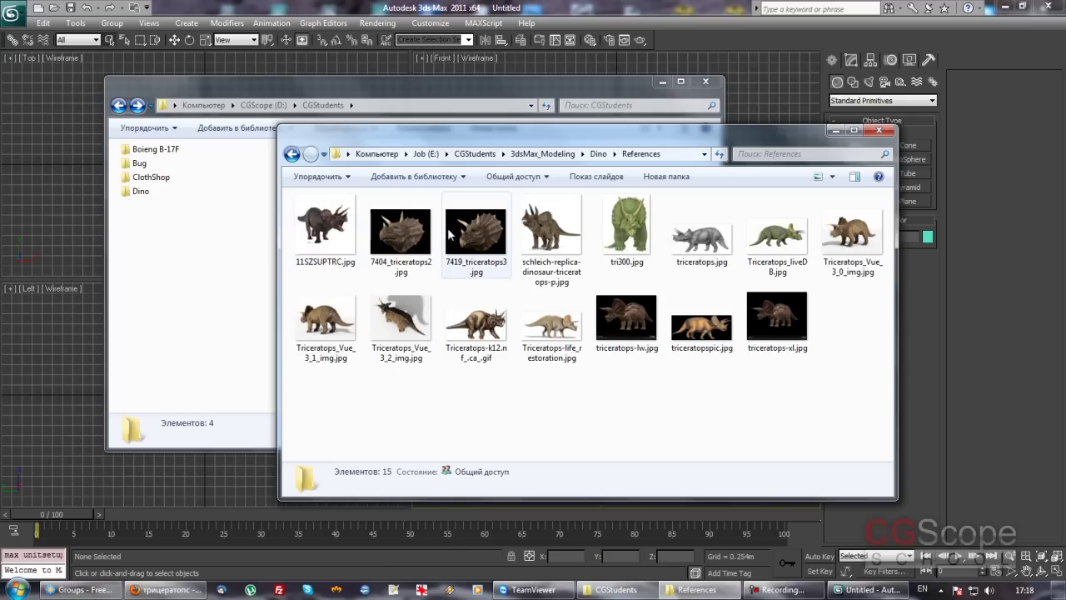
{"action": "double_click", "coordinate": [555, 327]}
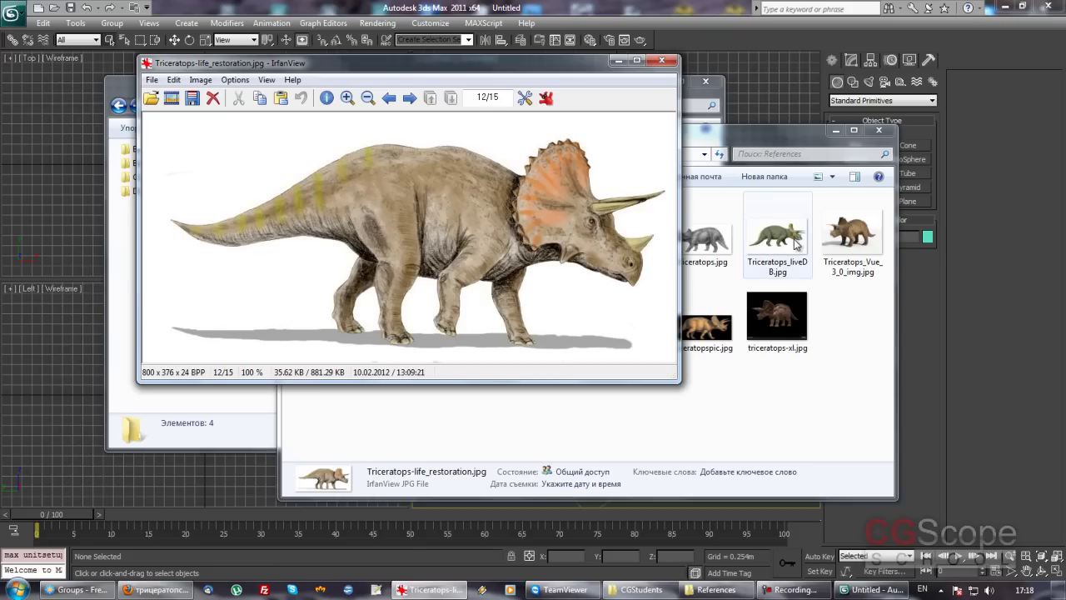
Step: Open tri300.jpg from the References folder in a second IrfanView window
{"action": "left_click", "coordinate": [752, 137]}
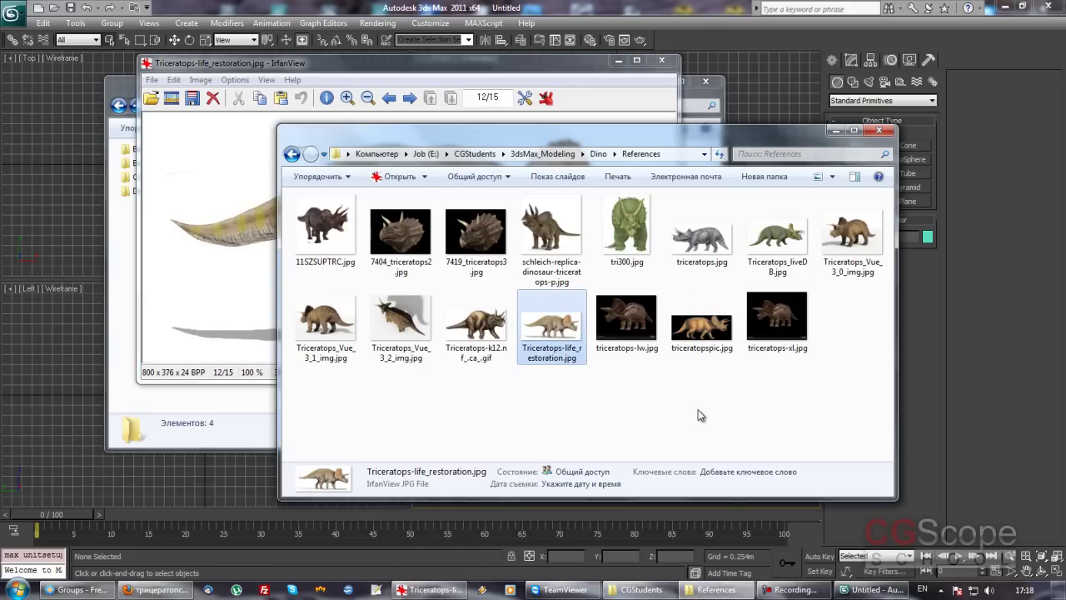
{"action": "left_click", "coordinate": [629, 234]}
{"action": "double_click", "coordinate": [628, 233]}
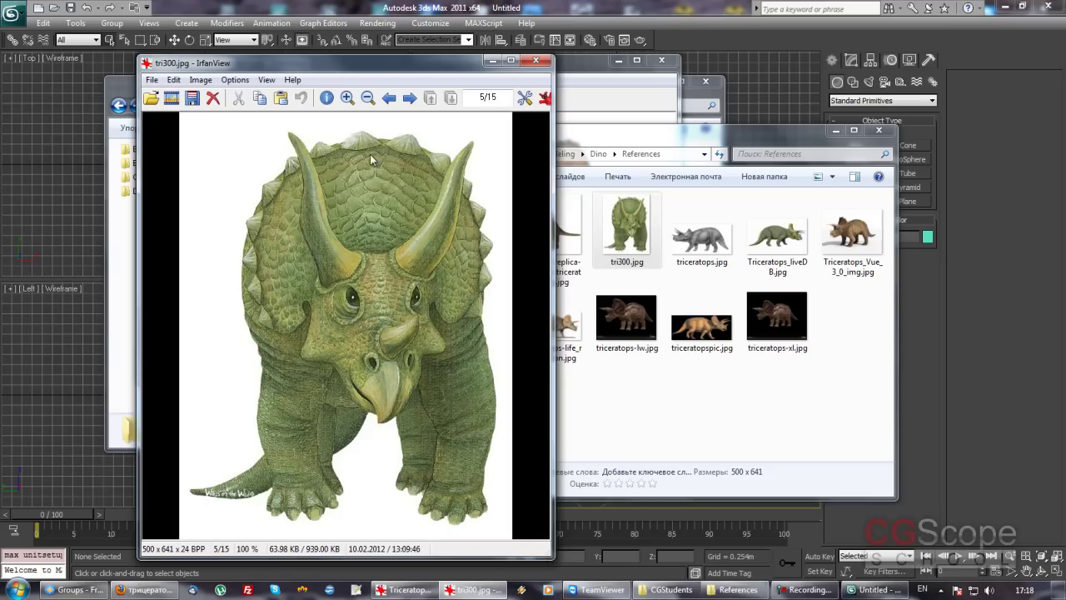
Step: Arrange the side-view image at upper left and tri300.jpg to its right
{"action": "left_click_drag", "start_coordinate": [416, 70], "coordinate": [754, 58]}
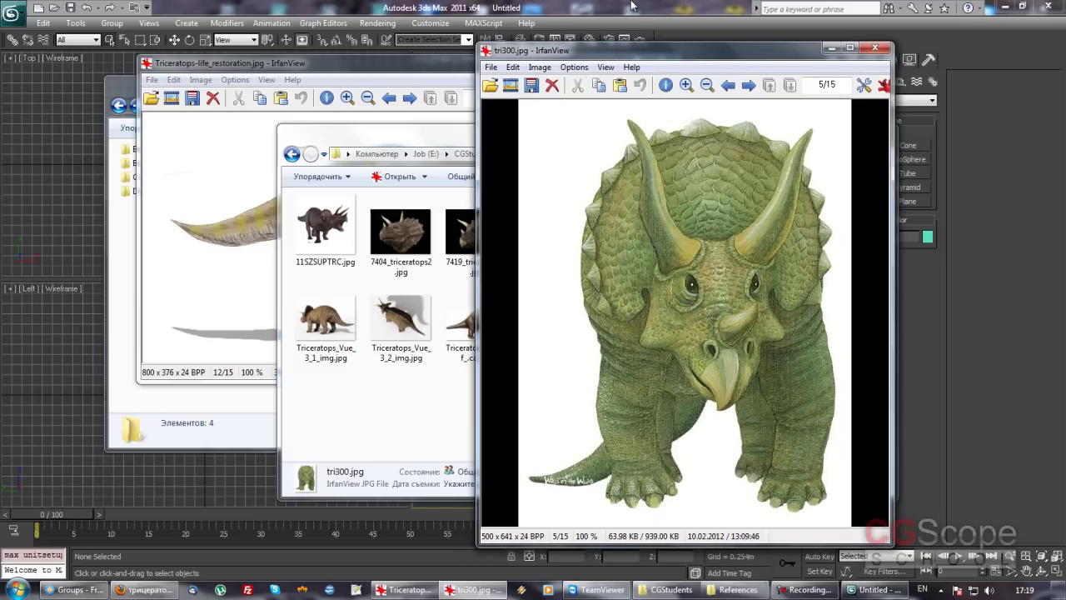
{"action": "mouse_move", "coordinate": [331, 69]}
{"action": "left_mouse_down"}
{"action": "mouse_move", "coordinate": [216, 62]}
{"action": "mouse_move", "coordinate": [216, 78]}
{"action": "left_mouse_up"}
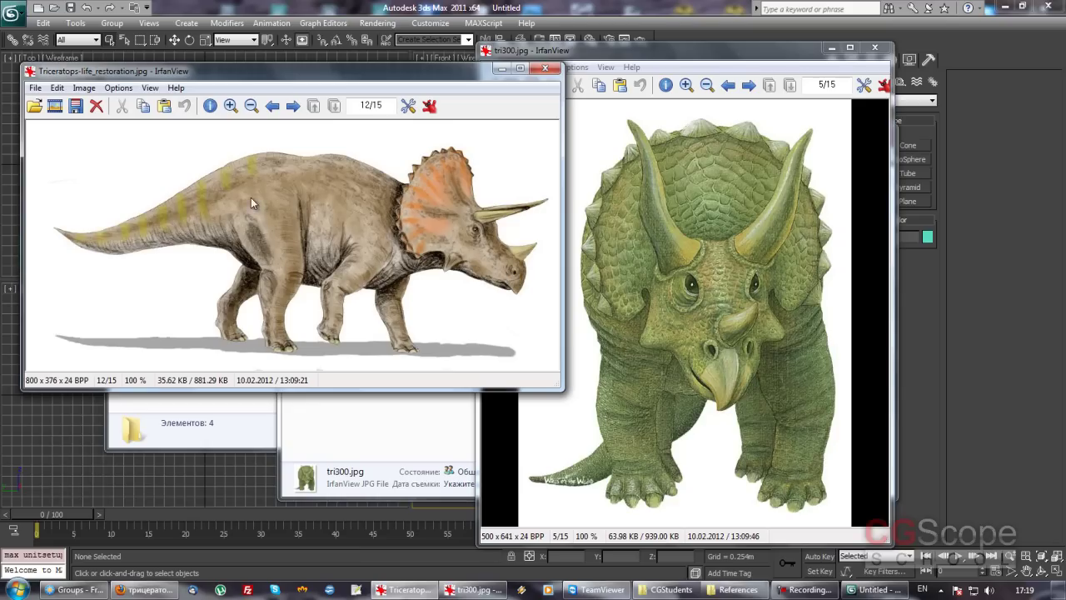
{"action": "left_click_drag", "start_coordinate": [690, 55], "coordinate": [721, 36]}
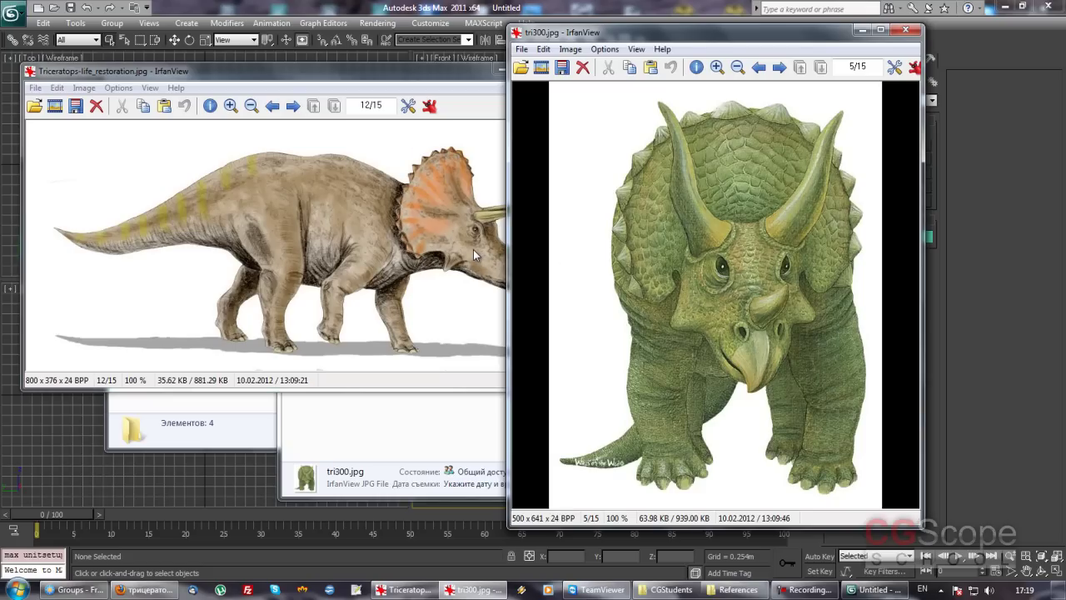
{"action": "left_click_drag", "start_coordinate": [733, 34], "coordinate": [801, 30]}
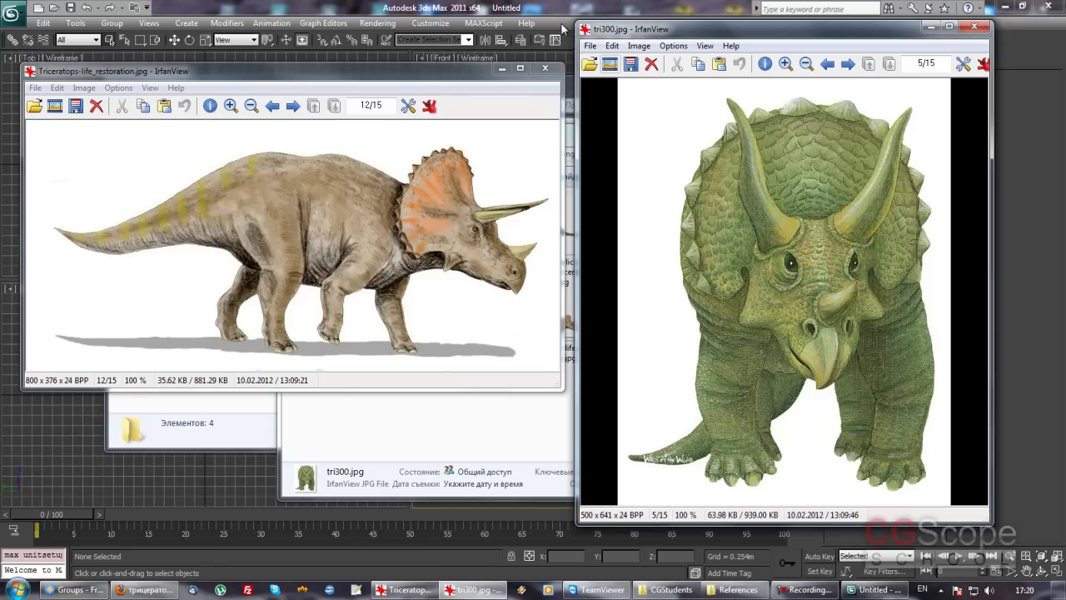
Step: Nudge the side-view triceratops image window into a slightly different position
{"action": "mouse_move", "coordinate": [398, 78]}
{"action": "left_mouse_down"}
{"action": "mouse_move", "coordinate": [397, 101]}
{"action": "mouse_move", "coordinate": [414, 99]}
{"action": "left_mouse_up"}
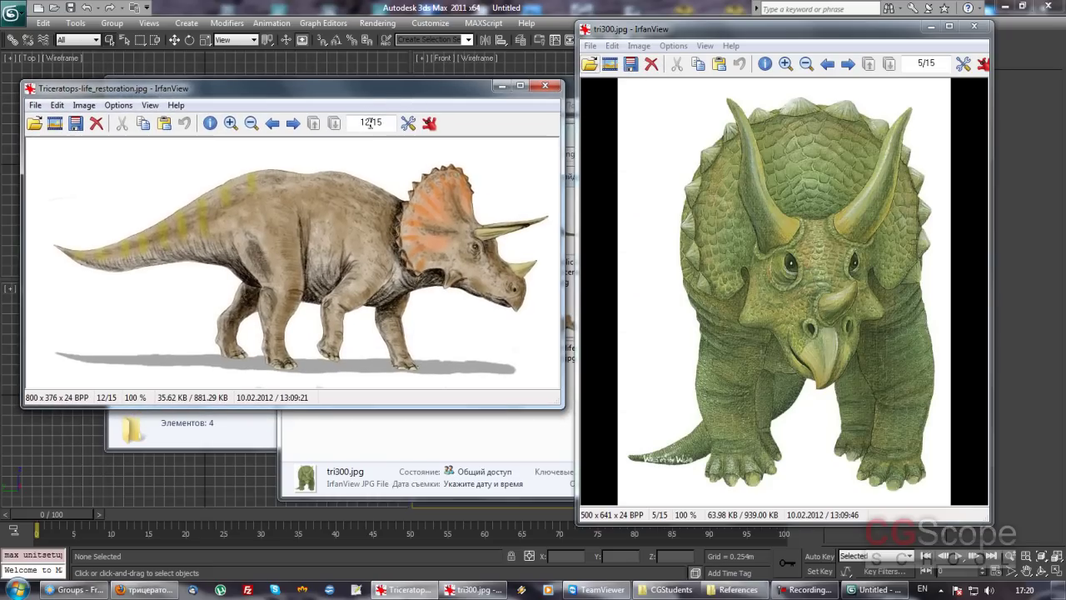
{"action": "mouse_move", "coordinate": [361, 98]}
{"action": "left_mouse_down"}
{"action": "mouse_move", "coordinate": [372, 97]}
{"action": "mouse_move", "coordinate": [374, 80]}
{"action": "left_mouse_up"}
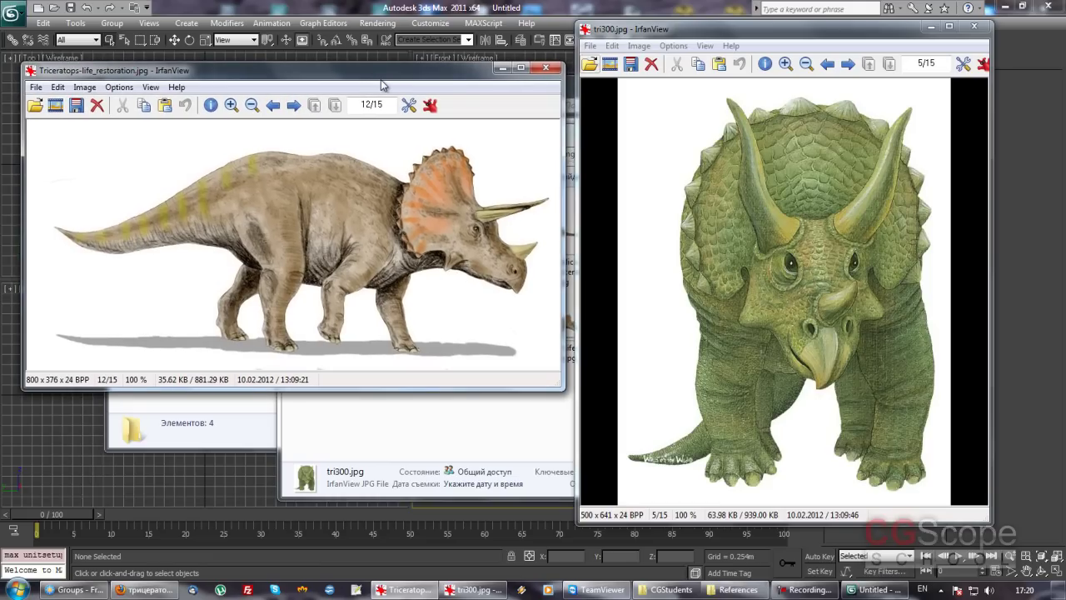
{"action": "left_click_drag", "start_coordinate": [381, 84], "coordinate": [389, 77]}
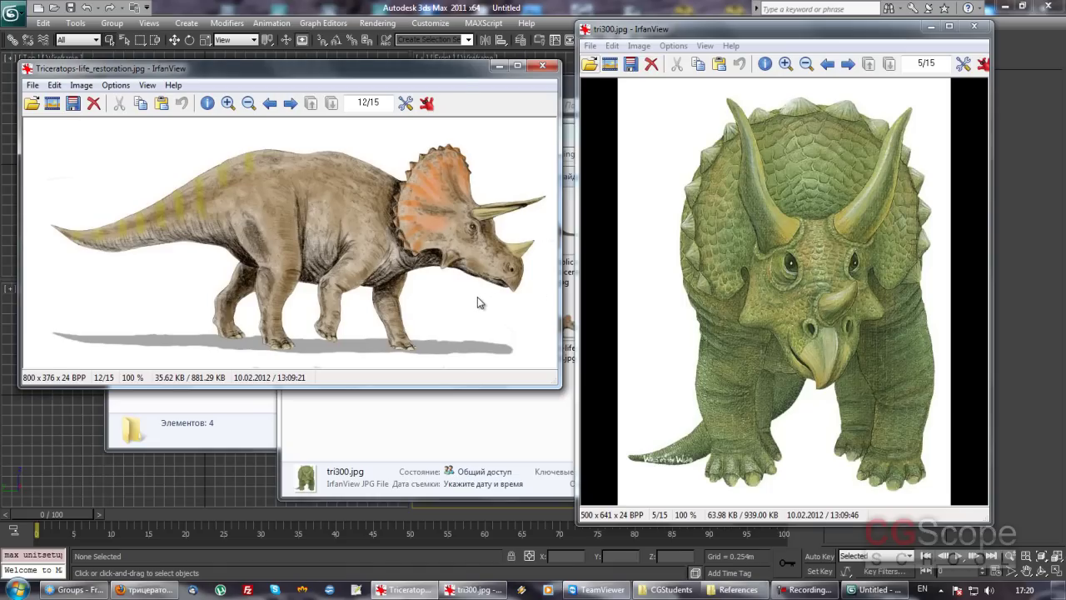
{"action": "left_click_drag", "start_coordinate": [464, 82], "coordinate": [464, 78]}
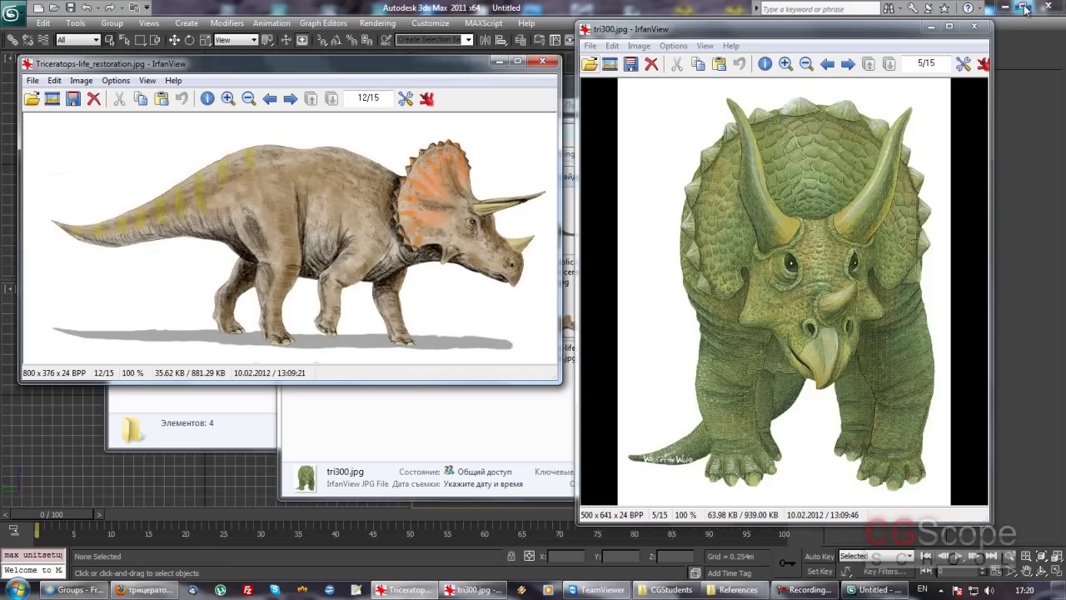
Step: Close the side-view and tri300 front-view images and the References folder window
{"action": "left_click", "coordinate": [542, 61]}
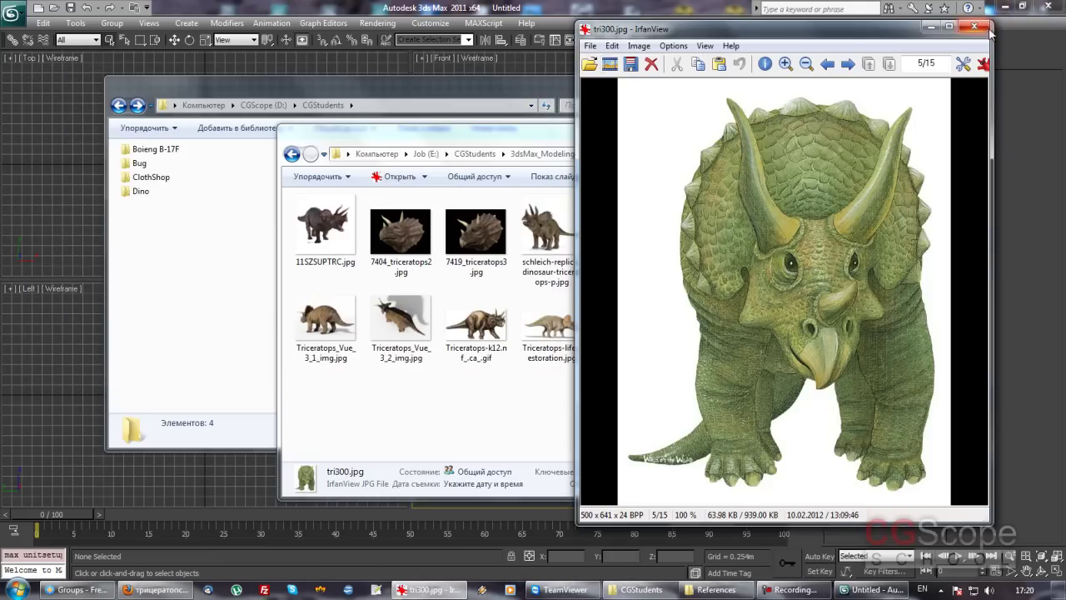
{"action": "left_click", "coordinate": [973, 26]}
{"action": "left_click", "coordinate": [835, 136]}
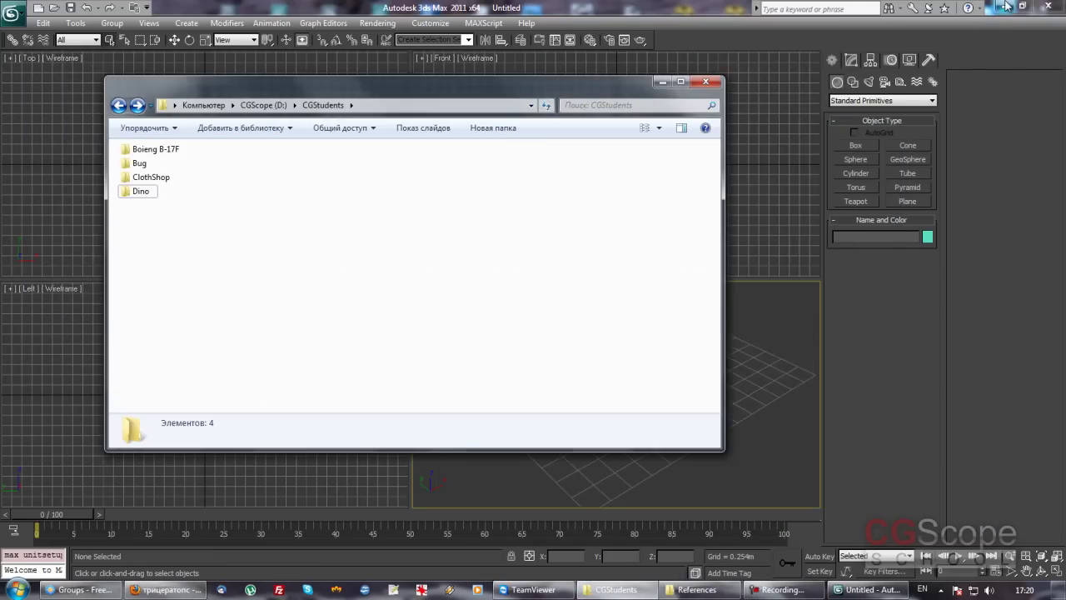
Step: Minimise 3ds Max and the CGStudents folder, then launch Photoshop CS4 from the desktop
{"action": "left_click", "coordinate": [1004, 7]}
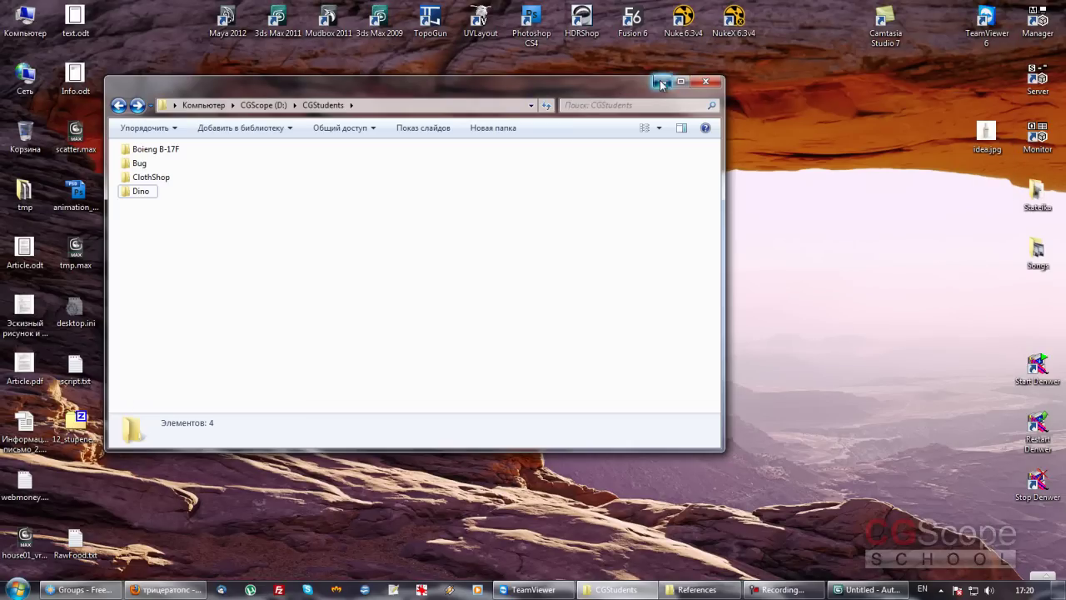
{"action": "left_click", "coordinate": [662, 81]}
{"action": "double_click", "coordinate": [527, 18]}
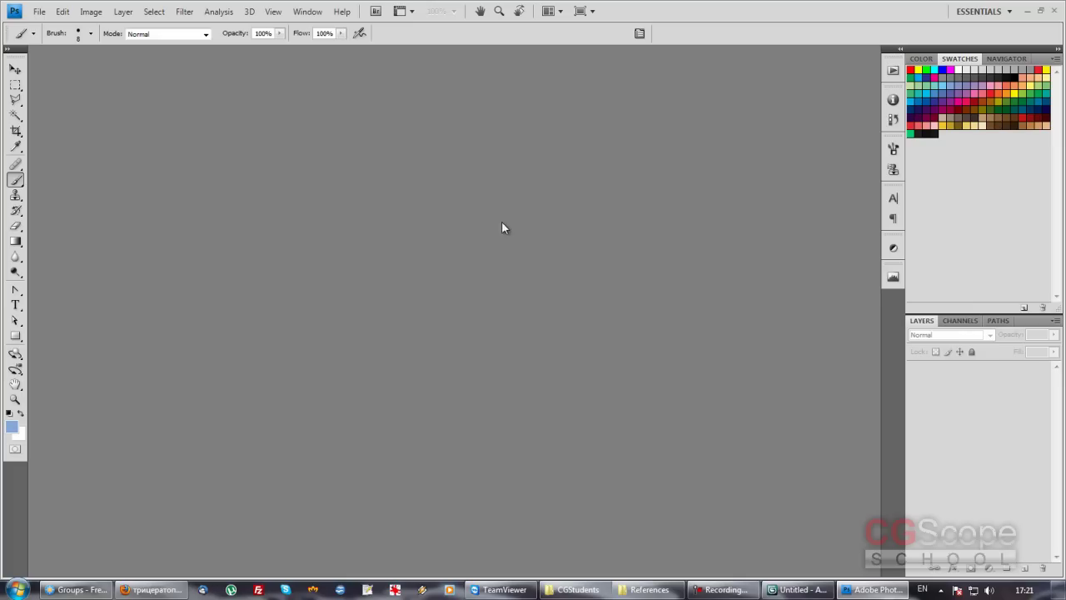
Step: Start File > Open and browse to E:\CGStudents\3dsMax_Modeling\Dino\References
{"action": "left_click", "coordinate": [39, 11]}
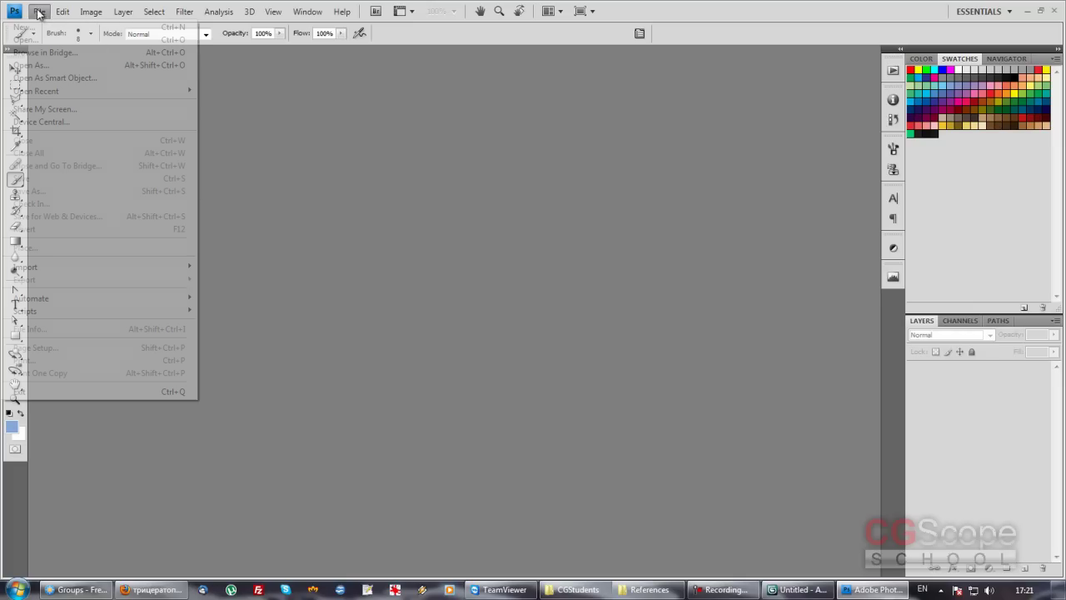
{"action": "left_click", "coordinate": [43, 39]}
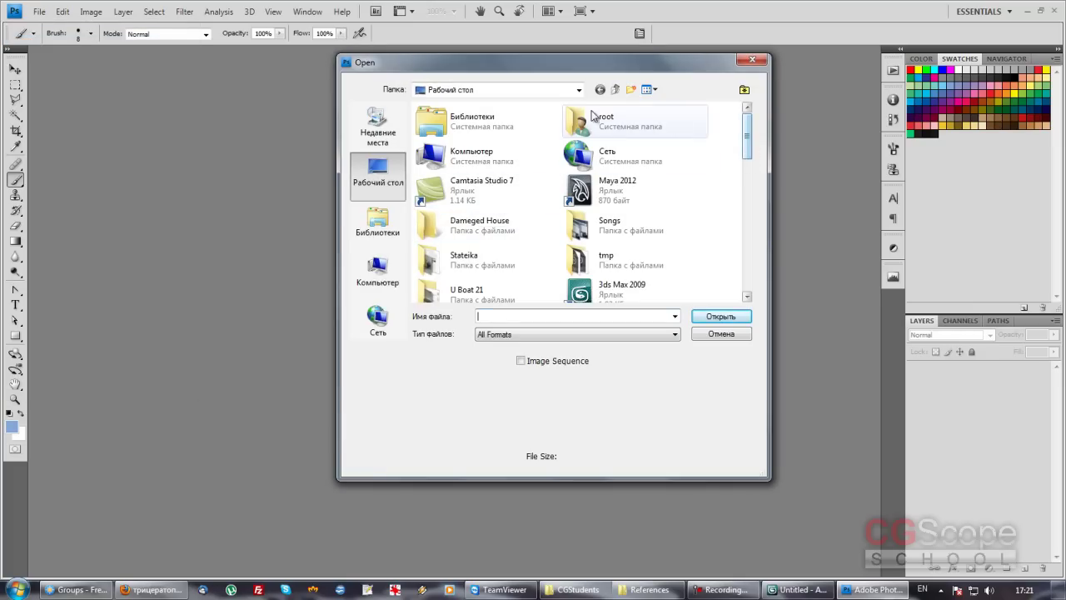
{"action": "double_click", "coordinate": [458, 161]}
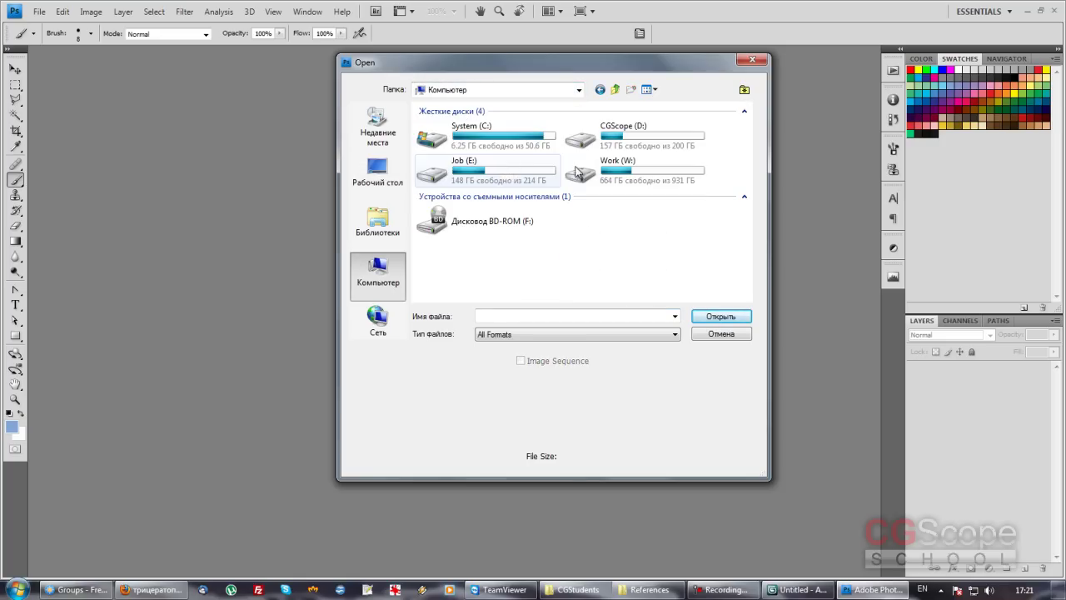
{"action": "double_click", "coordinate": [472, 172]}
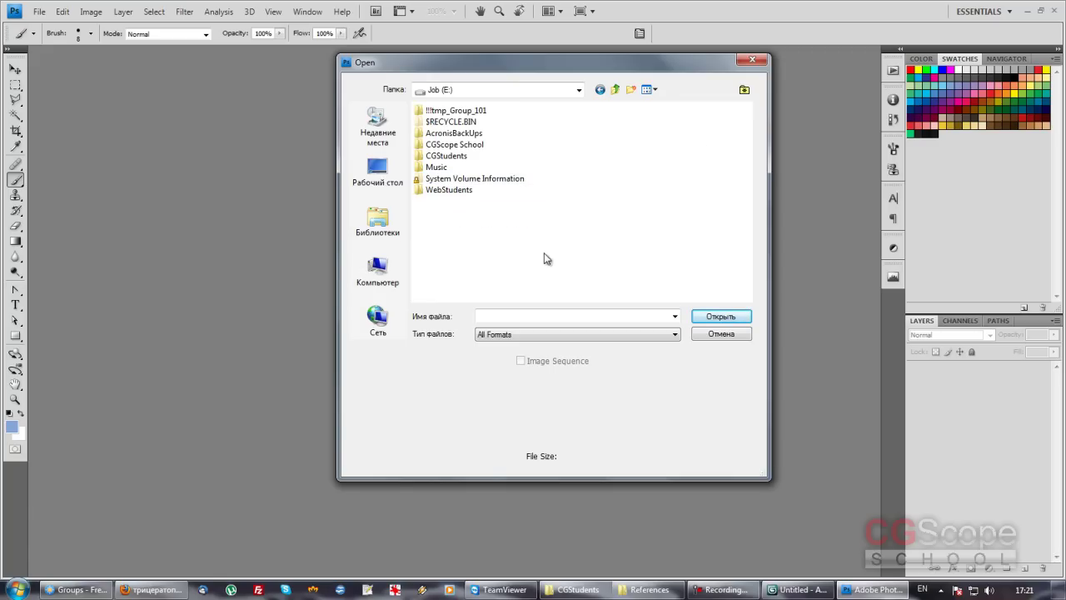
{"action": "left_click_drag", "start_coordinate": [648, 60], "coordinate": [628, 63]}
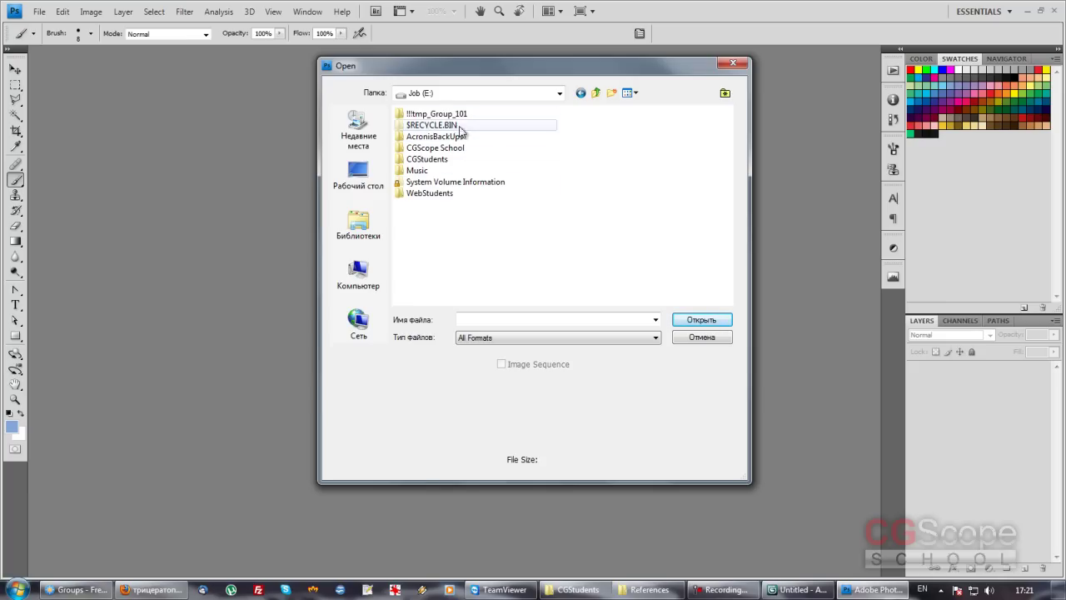
{"action": "left_click", "coordinate": [433, 159]}
{"action": "double_click", "coordinate": [434, 159]}
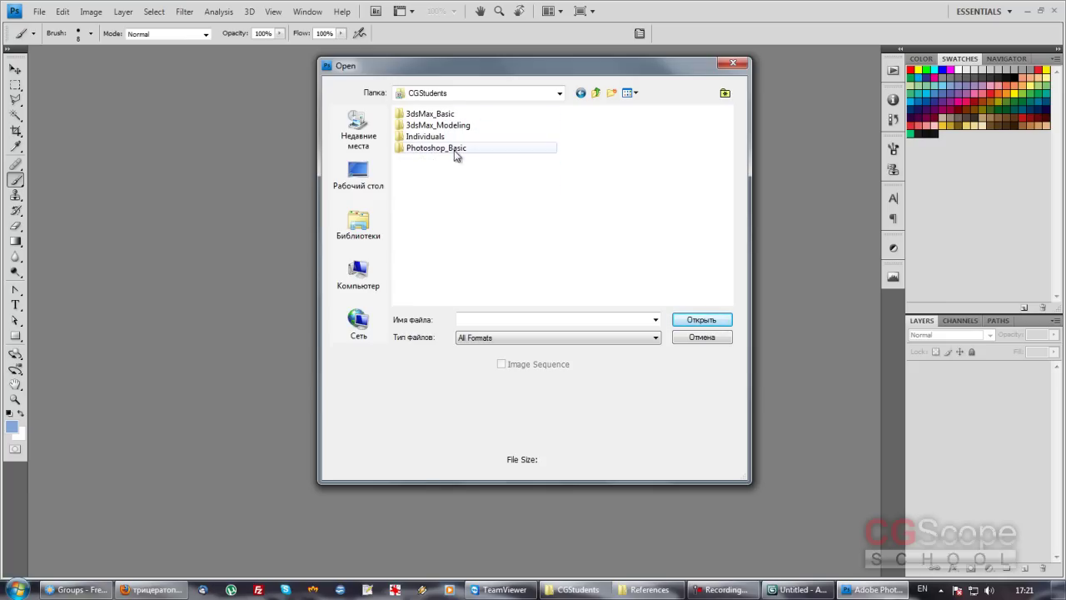
{"action": "double_click", "coordinate": [449, 127]}
{"action": "double_click", "coordinate": [423, 124]}
{"action": "left_click", "coordinate": [435, 115]}
{"action": "double_click", "coordinate": [436, 117]}
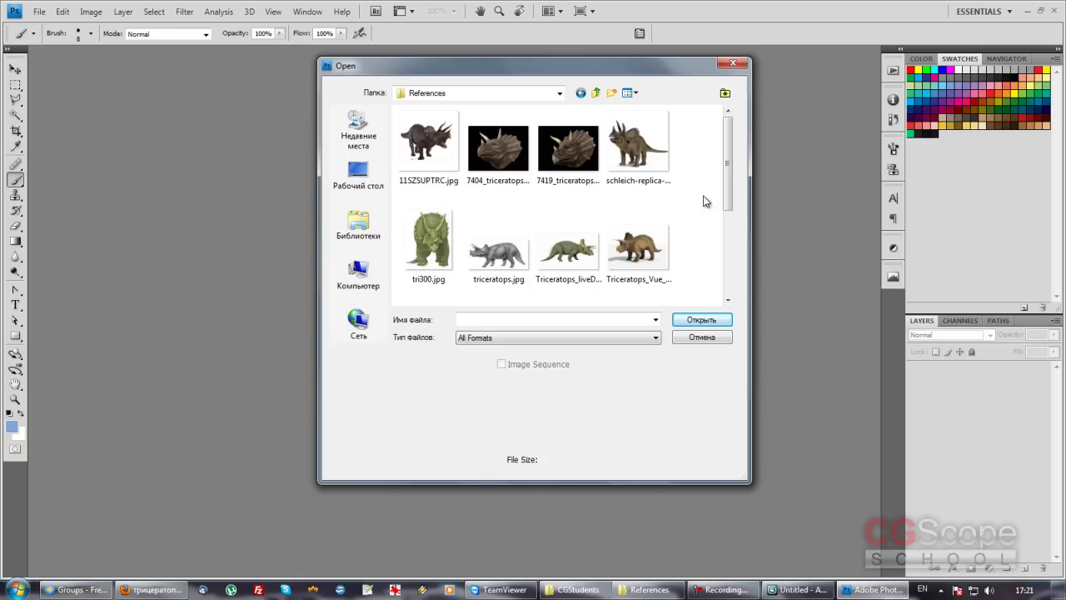
Step: Select Triceratops-life_restoration.jpg and tri300.jpg together and open both
{"action": "left_click_drag", "start_coordinate": [729, 182], "coordinate": [716, 271]}
{"action": "left_click", "coordinate": [638, 175]}
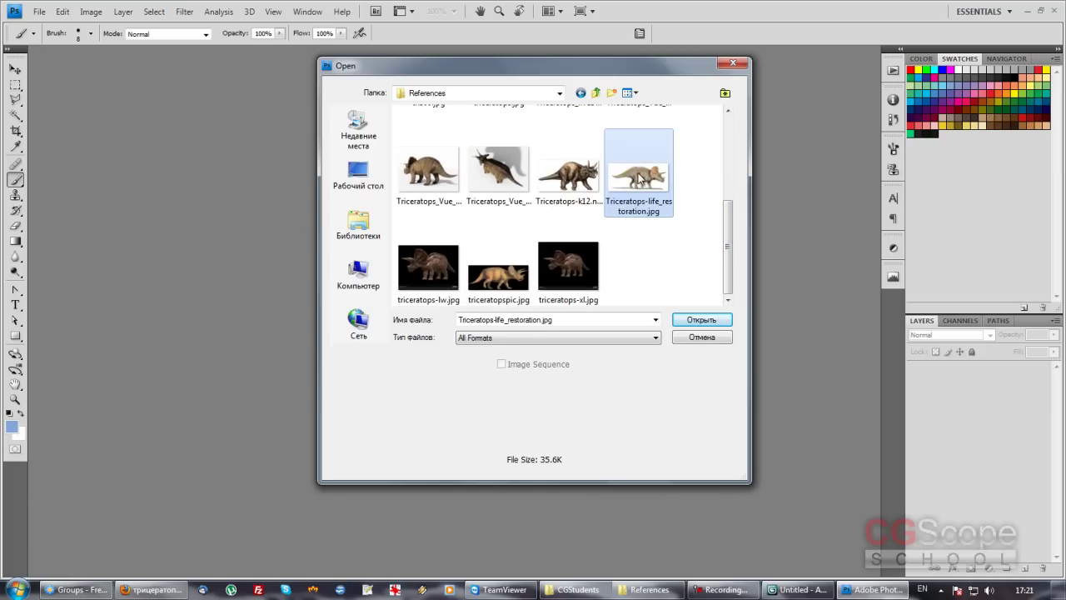
{"action": "mouse_move", "coordinate": [728, 225]}
{"action": "left_mouse_down"}
{"action": "mouse_move", "coordinate": [733, 146]}
{"action": "mouse_move", "coordinate": [733, 158]}
{"action": "left_mouse_up"}
{"action": "left_click", "coordinate": [432, 243], "text": "ctrl"}
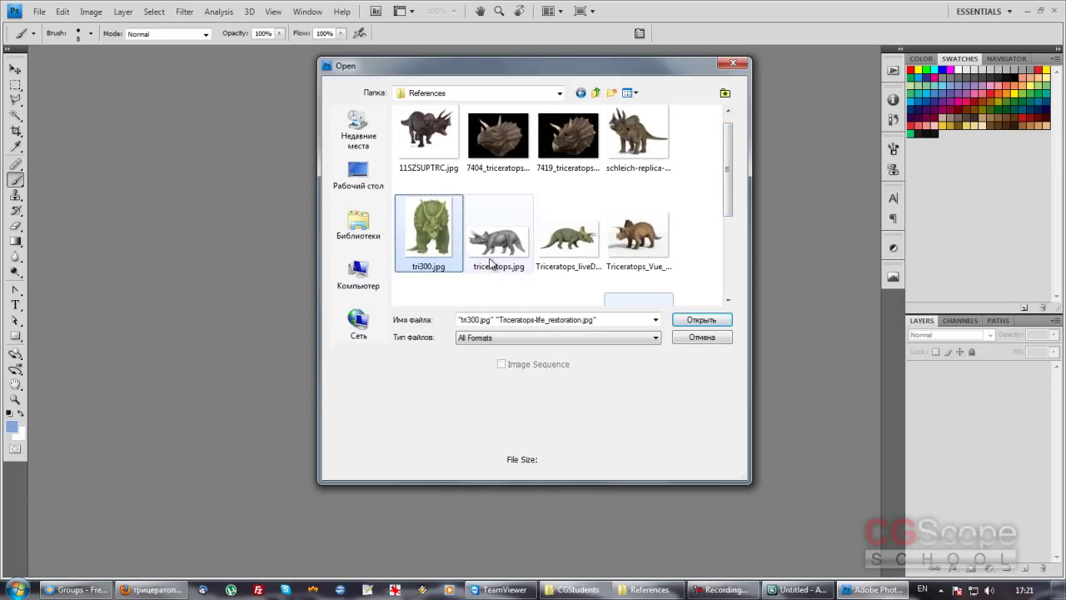
{"action": "mouse_move", "coordinate": [723, 197]}
{"action": "left_mouse_down"}
{"action": "mouse_move", "coordinate": [727, 256]}
{"action": "mouse_move", "coordinate": [727, 235]}
{"action": "left_mouse_up"}
{"action": "left_click", "coordinate": [702, 323]}
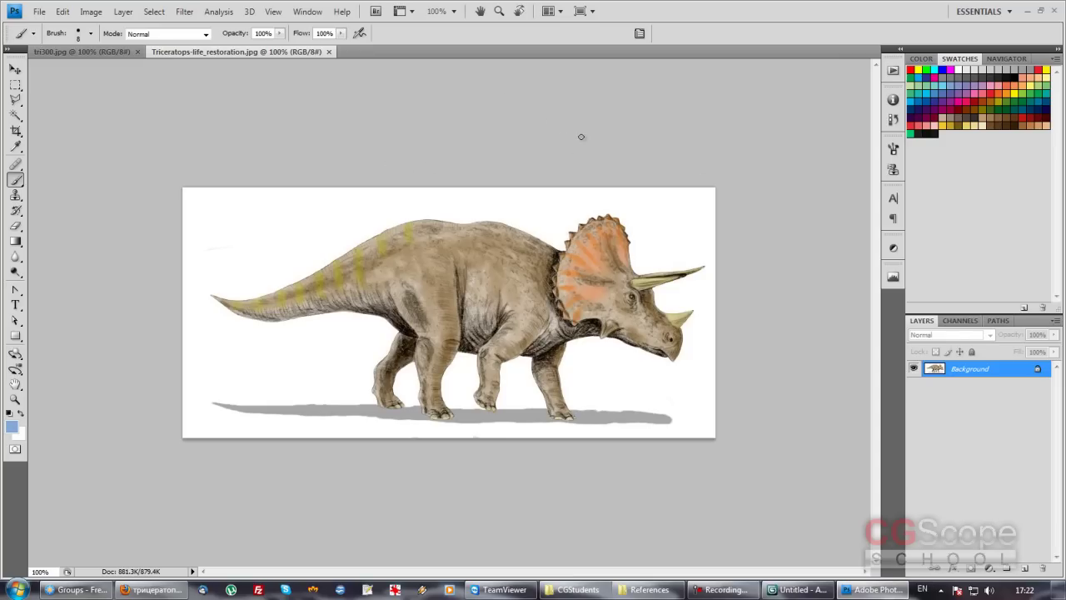
Step: Switch between the tri300.jpg and Triceratops-life_restoration.jpg tabs, ending on tri300.jpg
{"action": "left_click", "coordinate": [100, 51]}
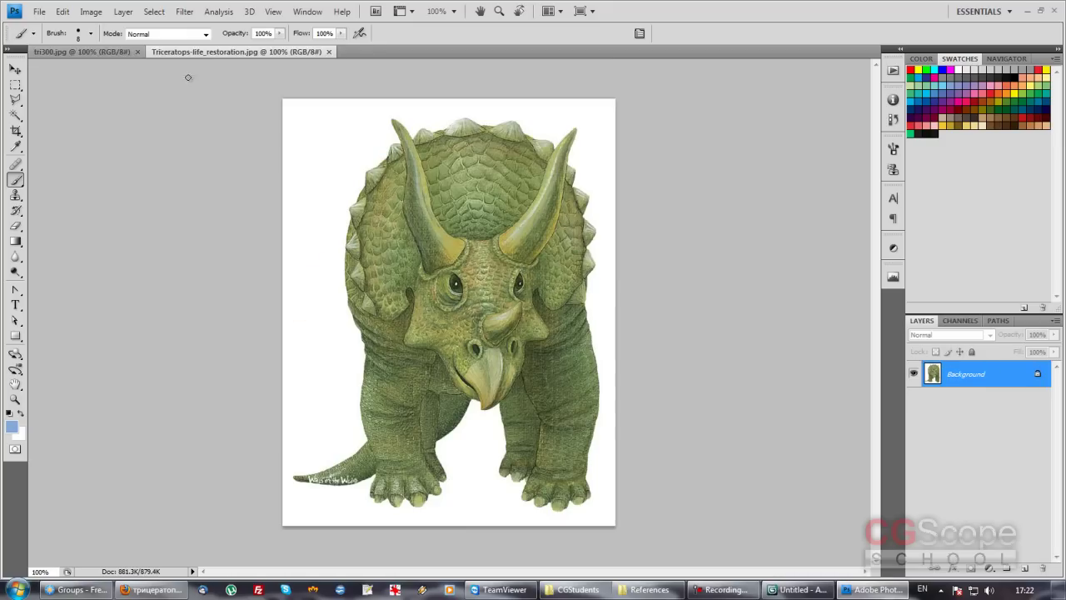
{"action": "left_click", "coordinate": [197, 51]}
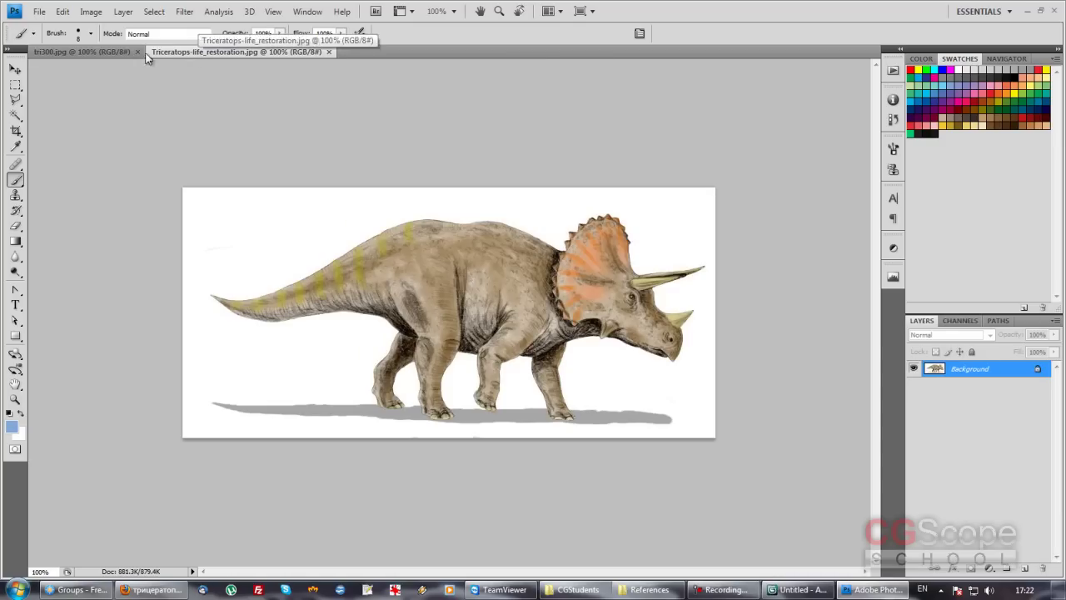
{"action": "left_click", "coordinate": [82, 53]}
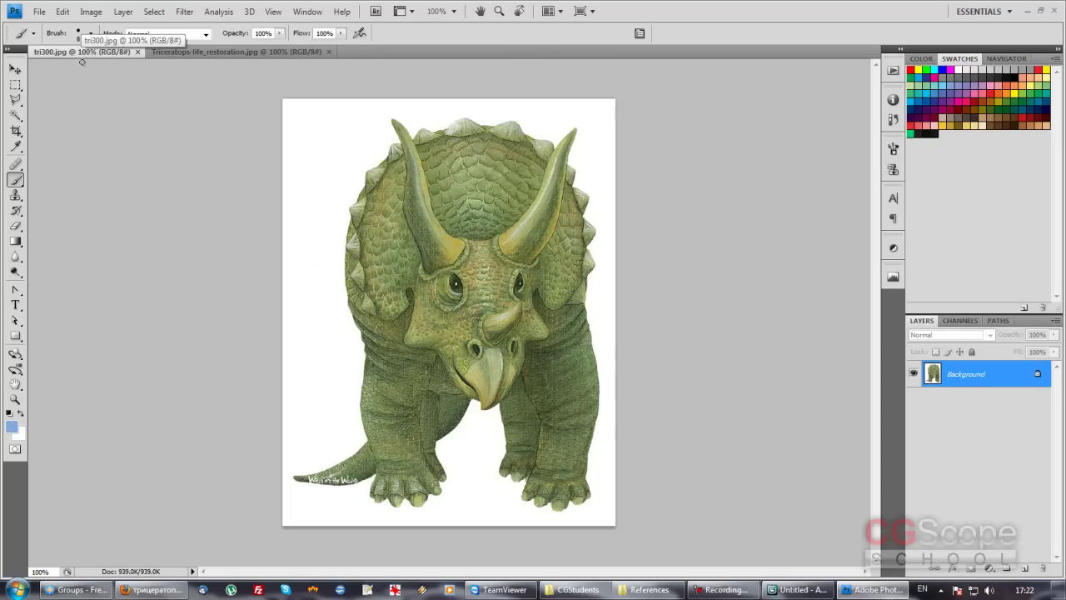
{"action": "left_click", "coordinate": [182, 52]}
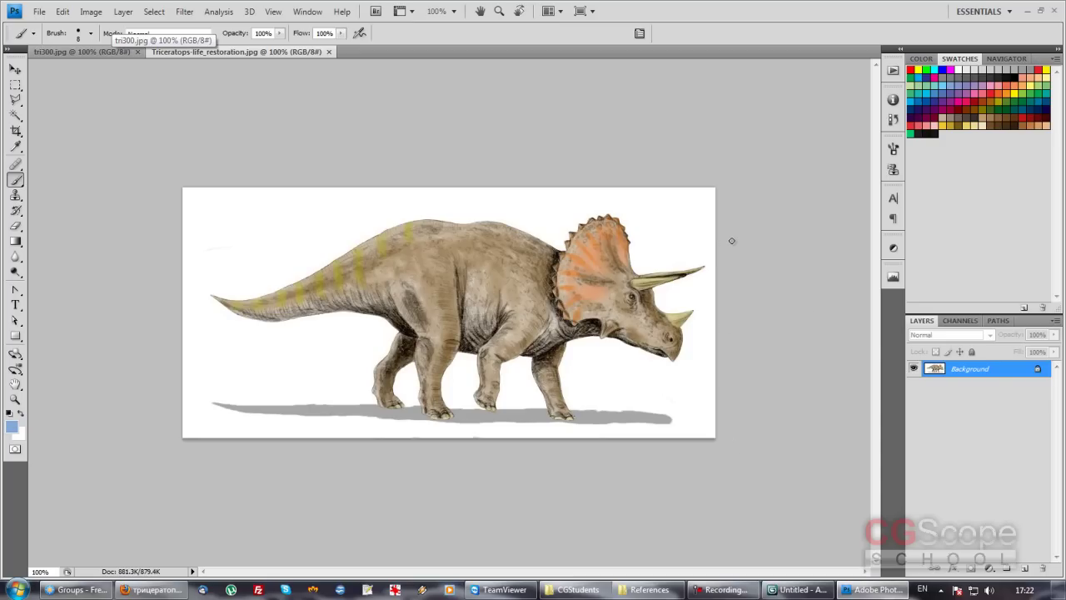
{"action": "left_click", "coordinate": [102, 52]}
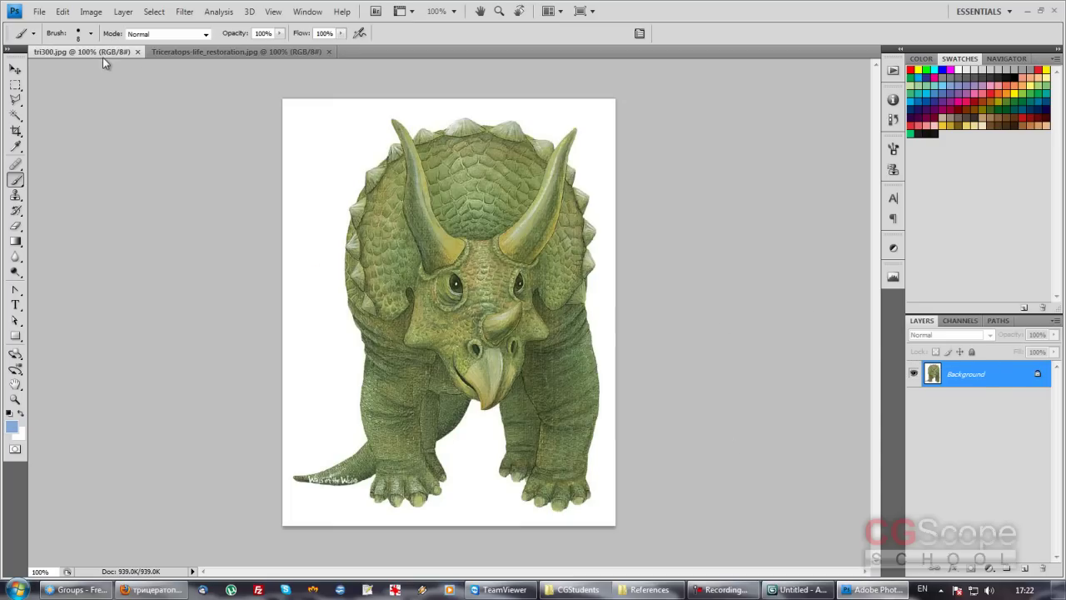
{"action": "left_click", "coordinate": [214, 54]}
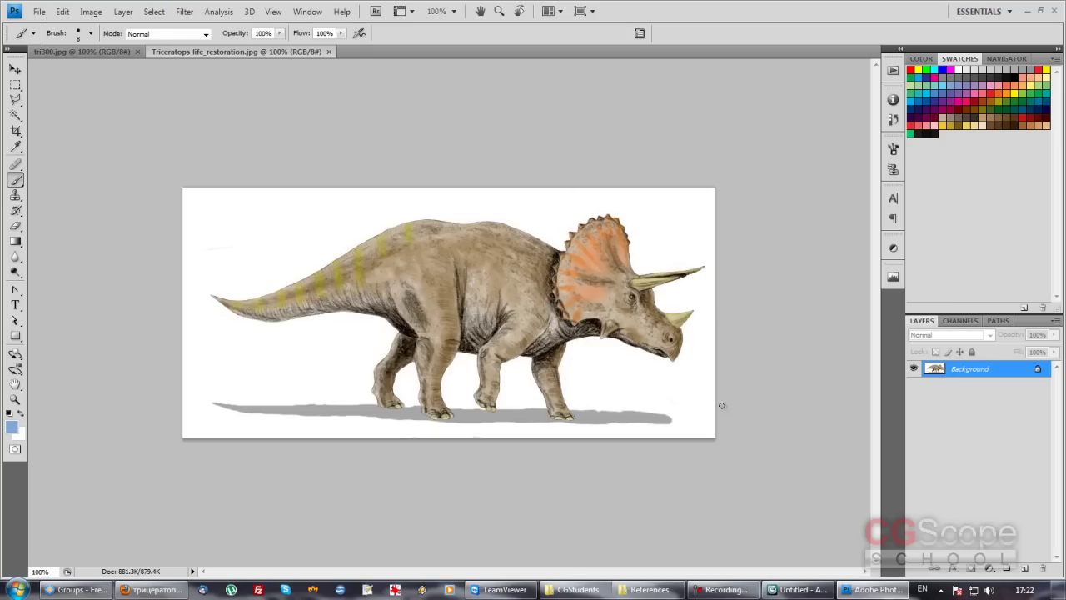
{"action": "left_click", "coordinate": [110, 52]}
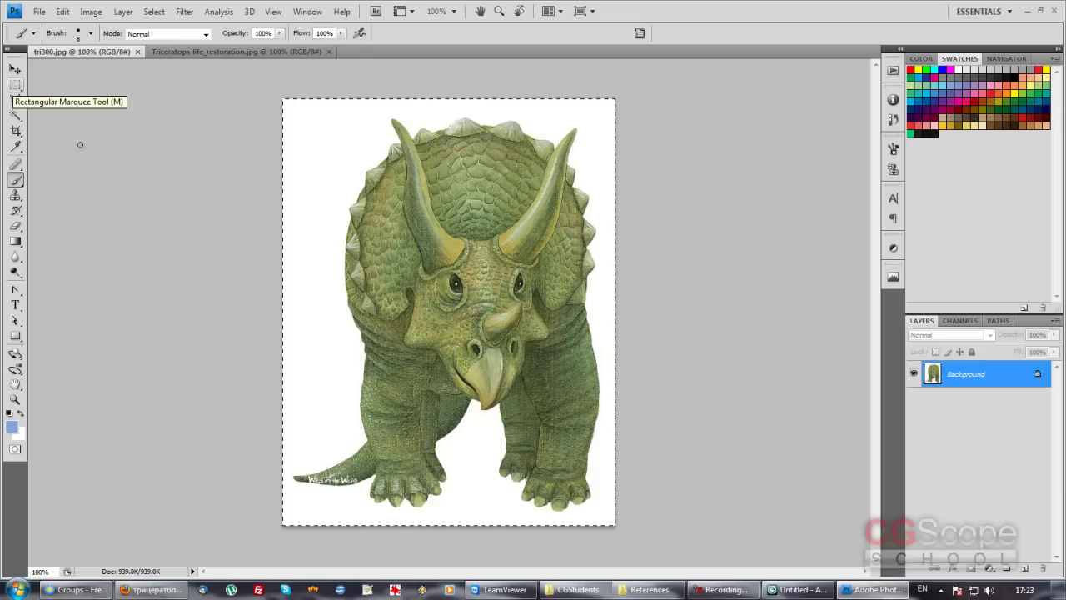
Step: Select the whole tri300.jpg canvas with Ctrl+A and copy it via Edit > Copy
{"action": "left_click", "coordinate": [15, 85]}
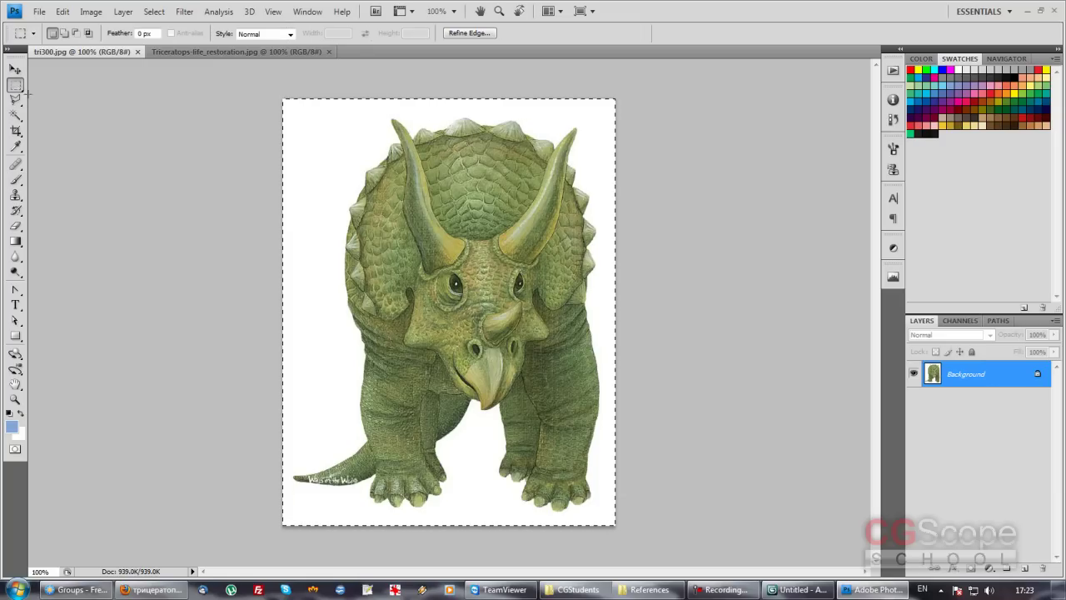
{"action": "left_click_drag", "start_coordinate": [344, 154], "coordinate": [346, 163]}
{"action": "left_click", "coordinate": [348, 146]}
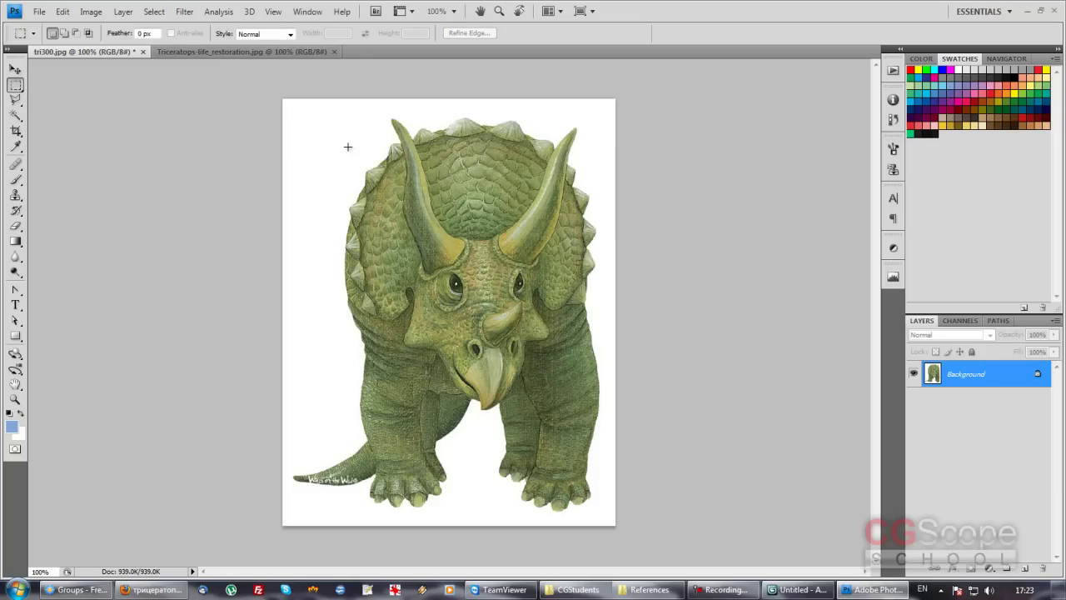
{"action": "left_click_drag", "start_coordinate": [400, 229], "coordinate": [601, 369]}
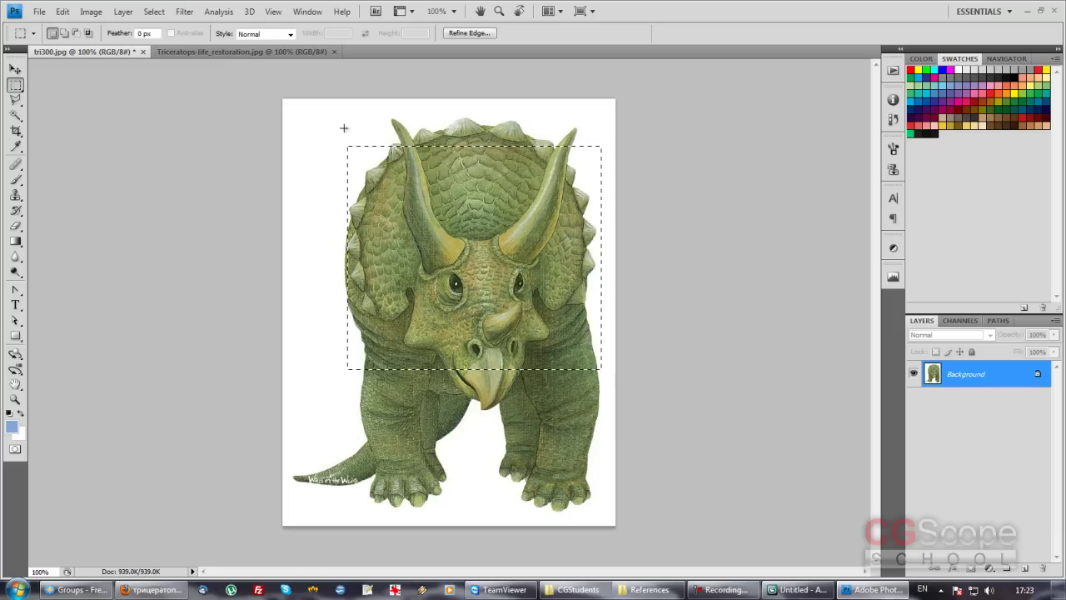
{"action": "key", "text": "ctrl+a"}
{"action": "left_click", "coordinate": [64, 13]}
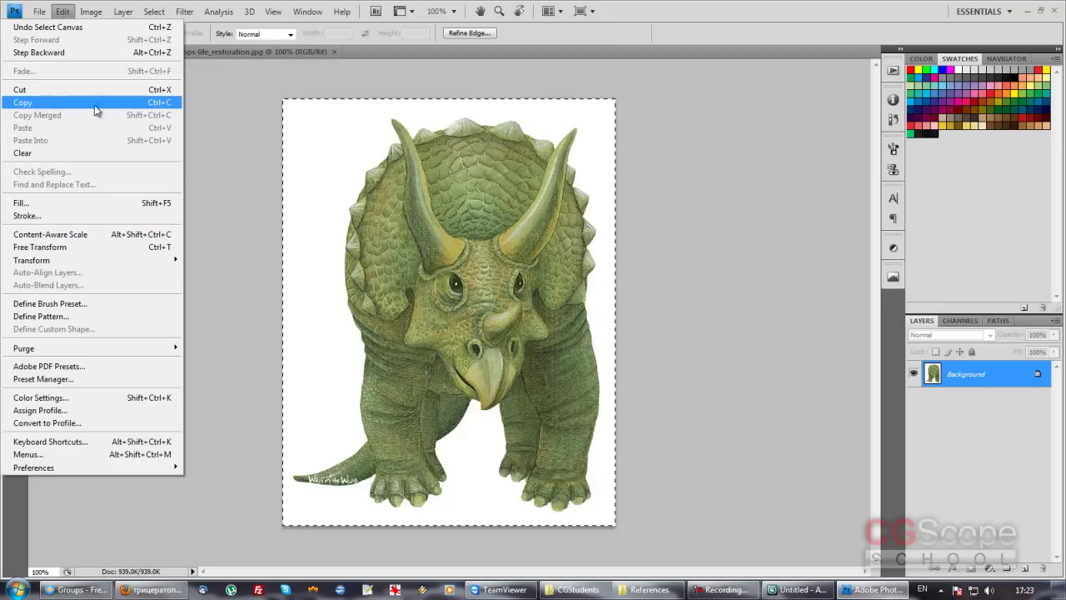
{"action": "left_click", "coordinate": [140, 105]}
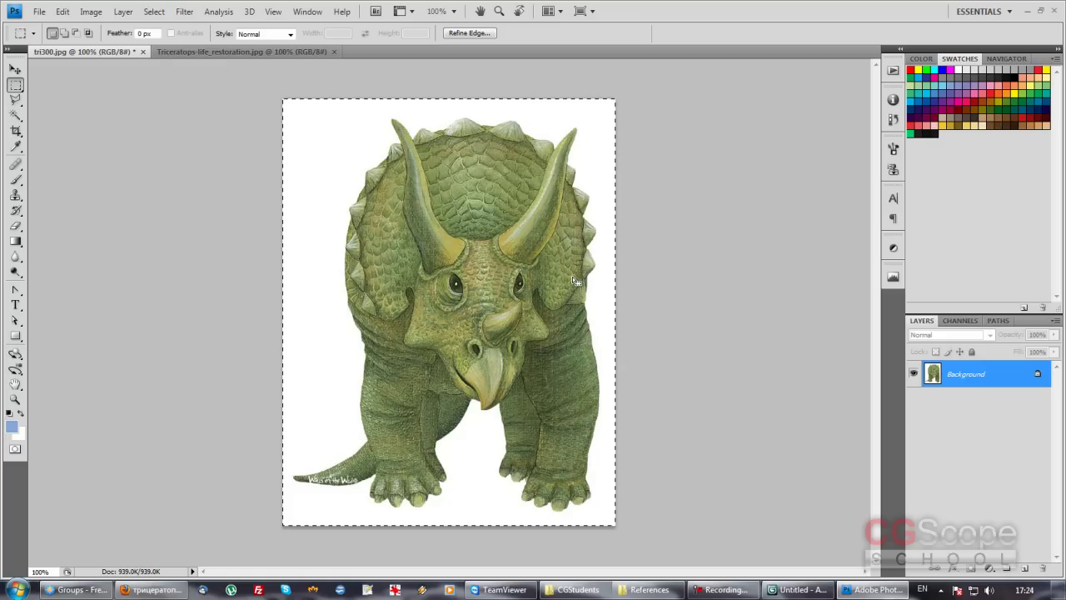
Step: Paste the copied front view into Triceratops-life_restoration.jpg as Layer 1 and enlarge the Layers panel
{"action": "left_click", "coordinate": [198, 51]}
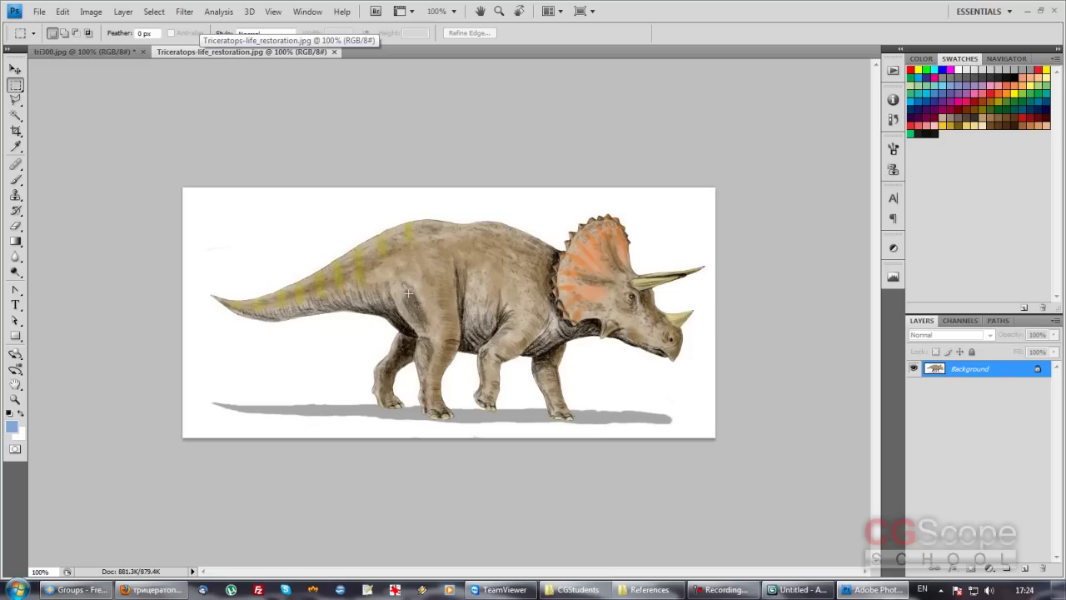
{"action": "left_click", "coordinate": [65, 14]}
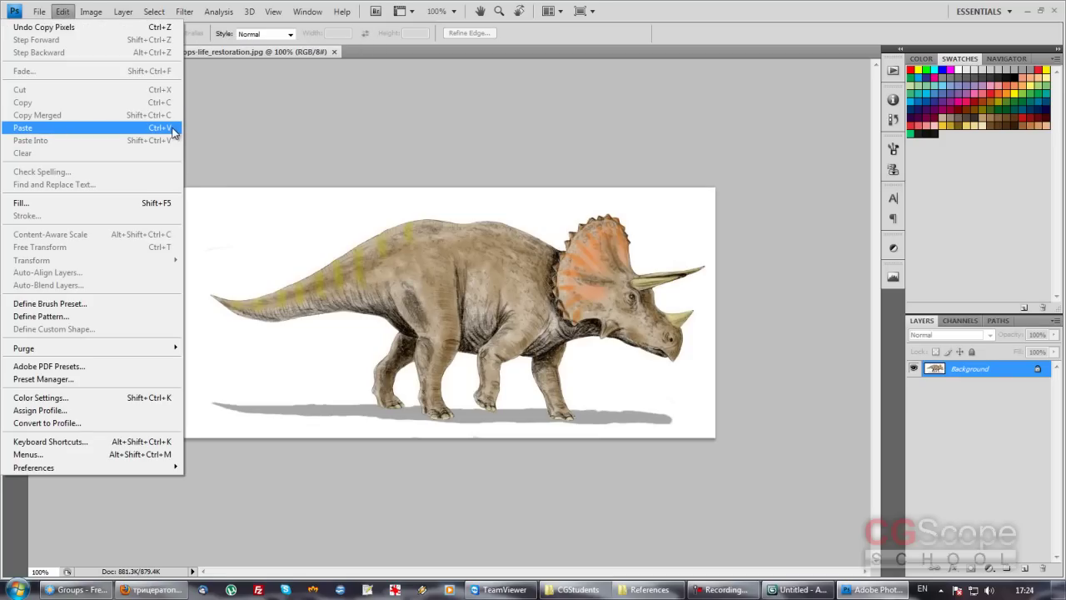
{"action": "left_click", "coordinate": [177, 129]}
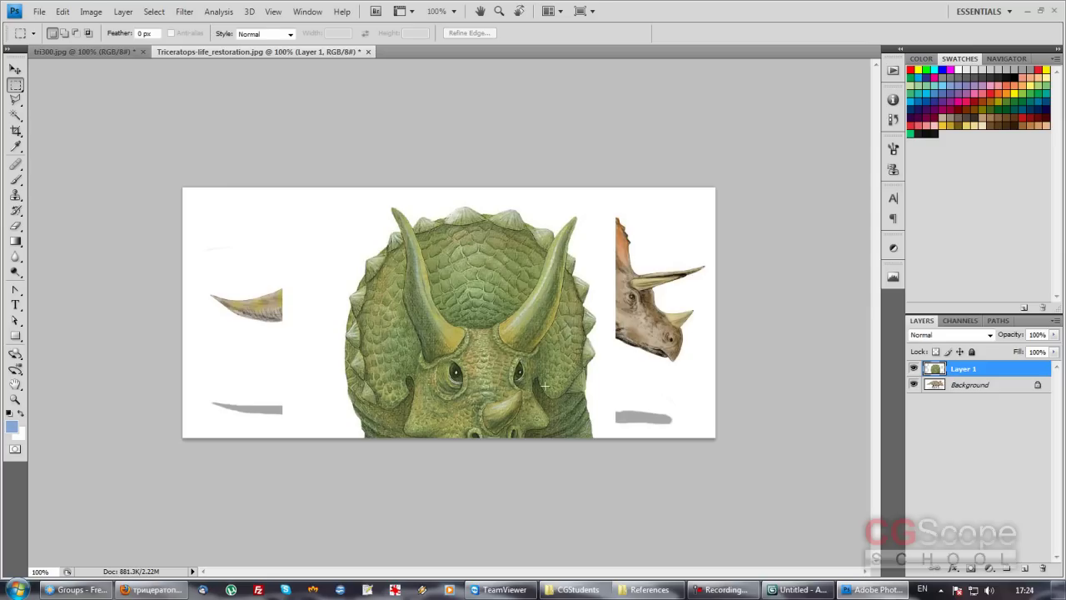
{"action": "left_click_drag", "start_coordinate": [1035, 315], "coordinate": [1037, 195]}
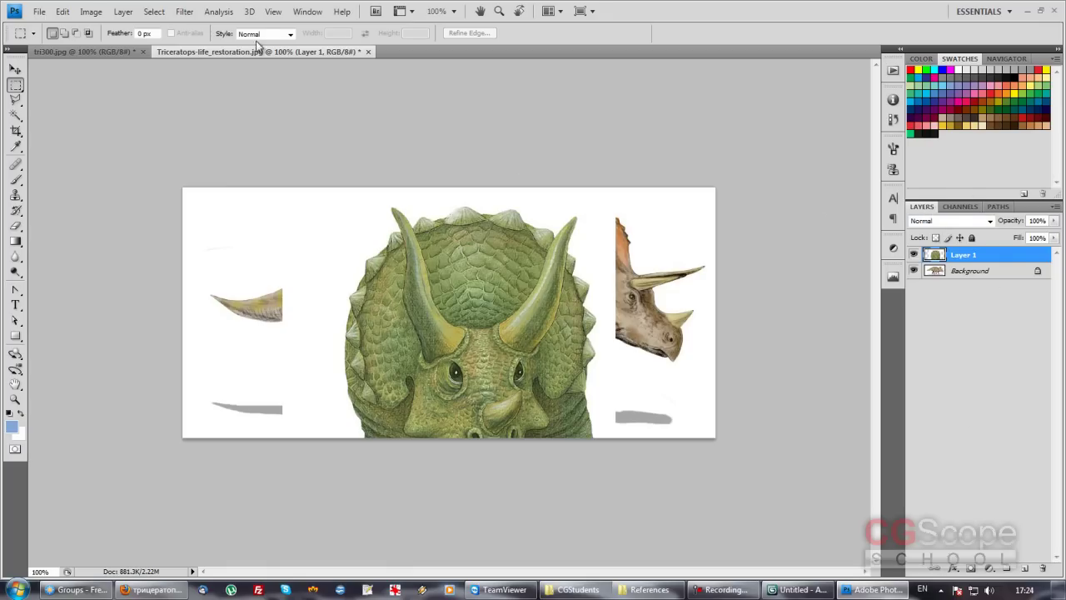
{"action": "left_click", "coordinate": [306, 12]}
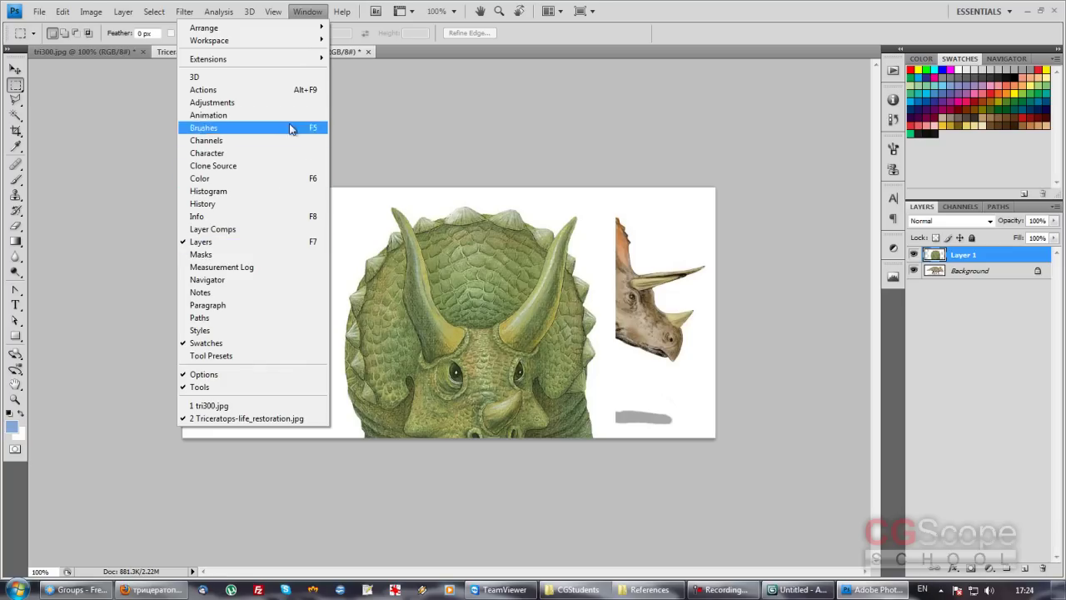
Step: Dismiss the Window menu and open the Image menu
{"action": "left_click", "coordinate": [762, 119]}
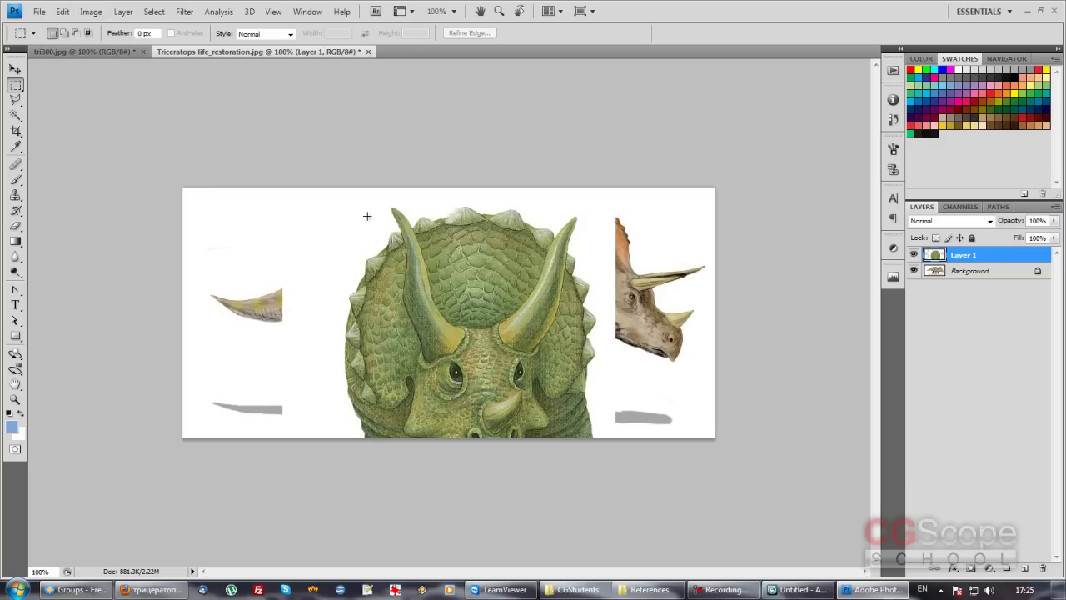
{"action": "left_click", "coordinate": [93, 13]}
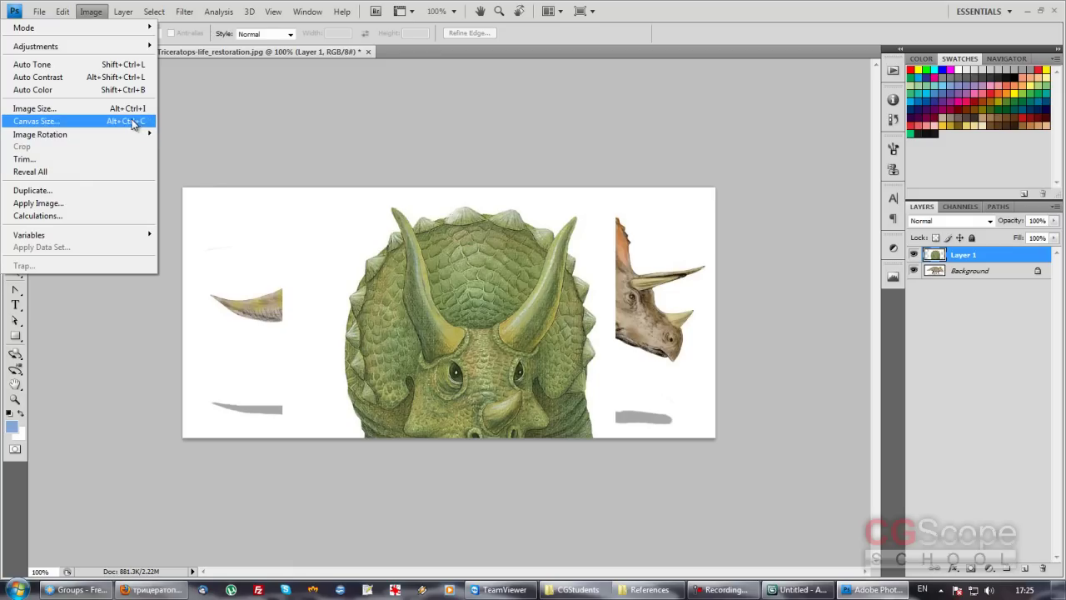
Step: In Canvas Size, set width to 1200 pixels with a middle-left anchor and apply
{"action": "left_click", "coordinate": [92, 125]}
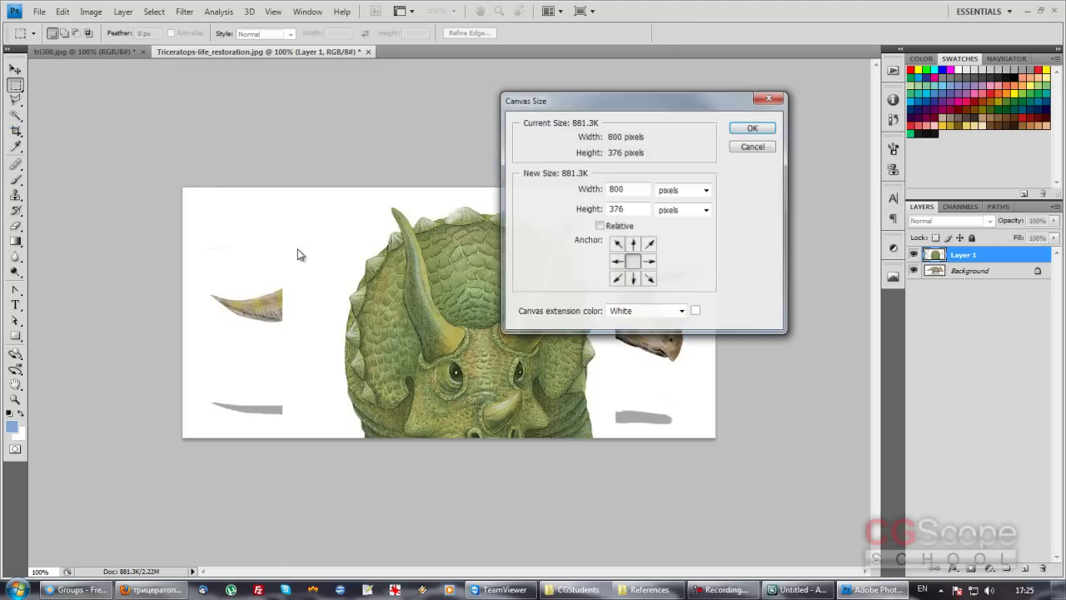
{"action": "left_click_drag", "start_coordinate": [638, 105], "coordinate": [678, 89]}
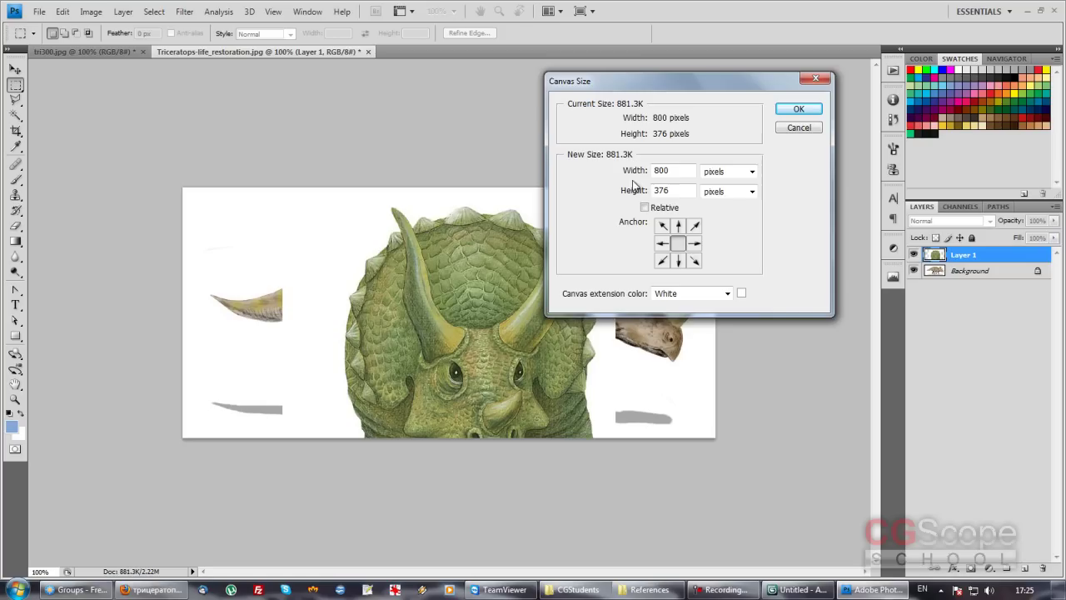
{"action": "left_click_drag", "start_coordinate": [671, 170], "coordinate": [624, 173]}
{"action": "key", "text": "Tab"}
{"action": "left_click_drag", "start_coordinate": [728, 81], "coordinate": [737, 76]}
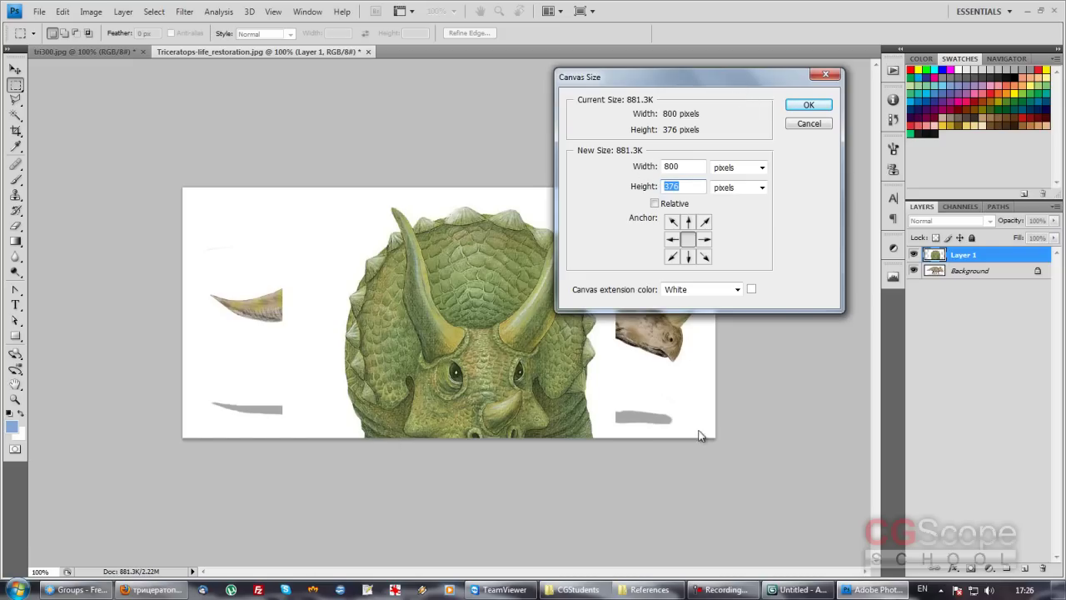
{"action": "left_click_drag", "start_coordinate": [692, 166], "coordinate": [590, 167]}
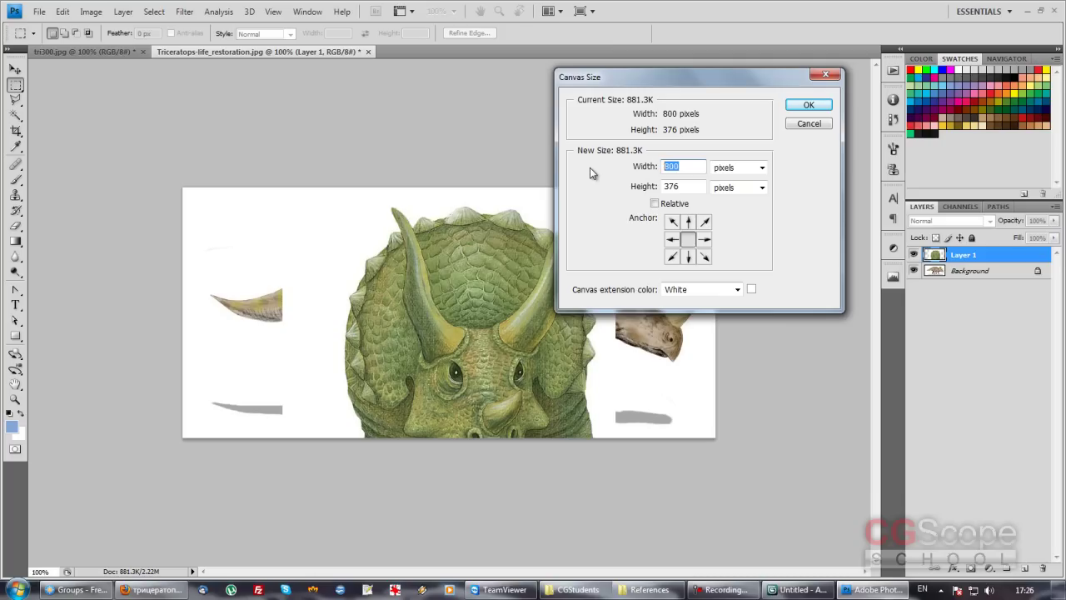
{"action": "type", "text": "13"}
{"action": "key", "text": "BackSpace"}
{"action": "type", "text": "200"}
{"action": "left_click_drag", "start_coordinate": [716, 77], "coordinate": [698, 12]}
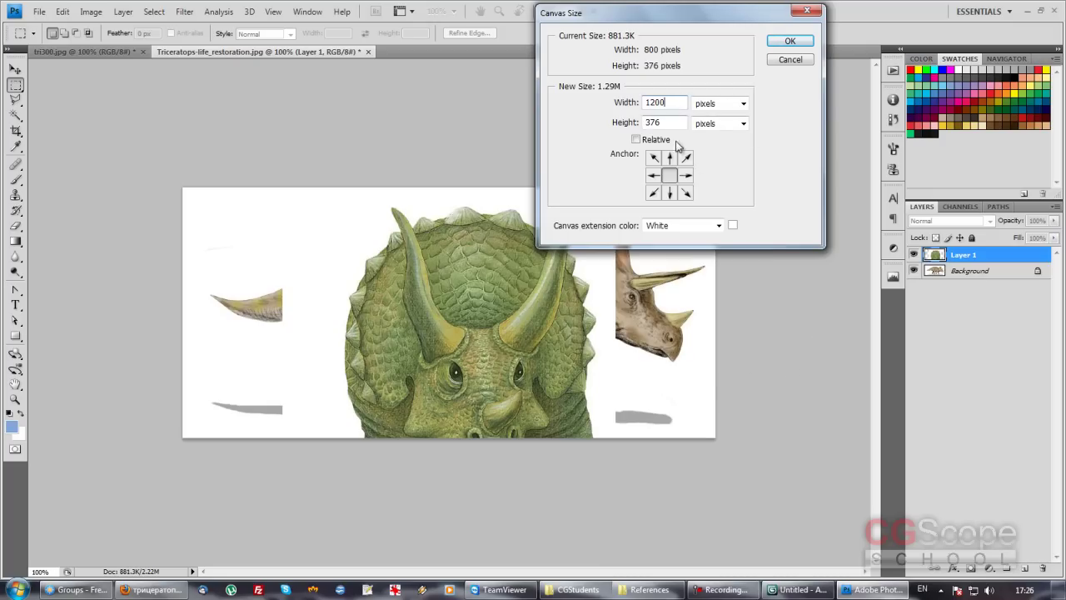
{"action": "left_click", "coordinate": [654, 177]}
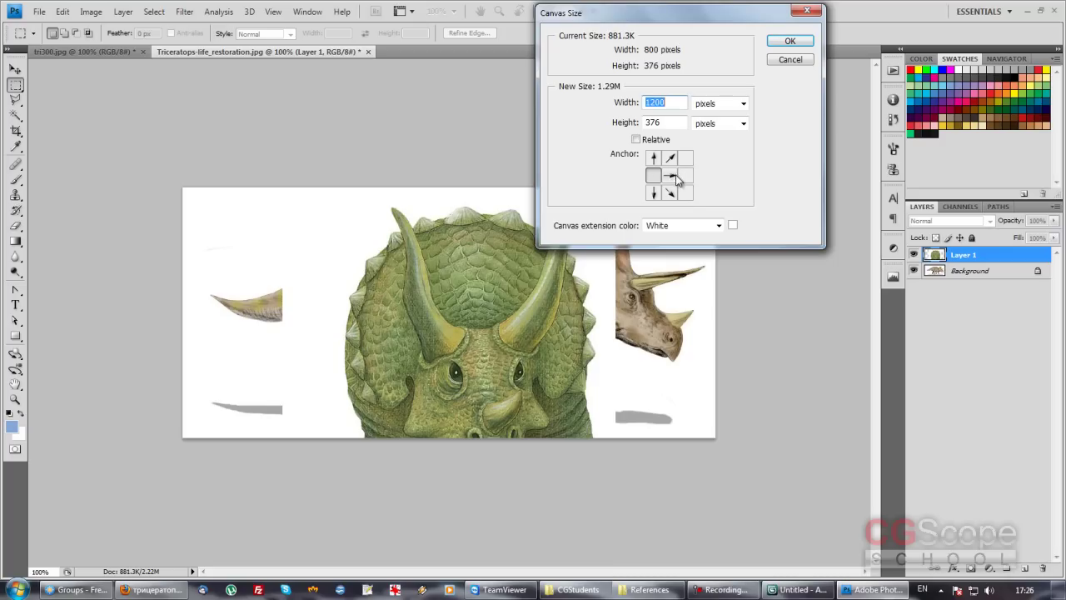
{"action": "left_click", "coordinate": [665, 123]}
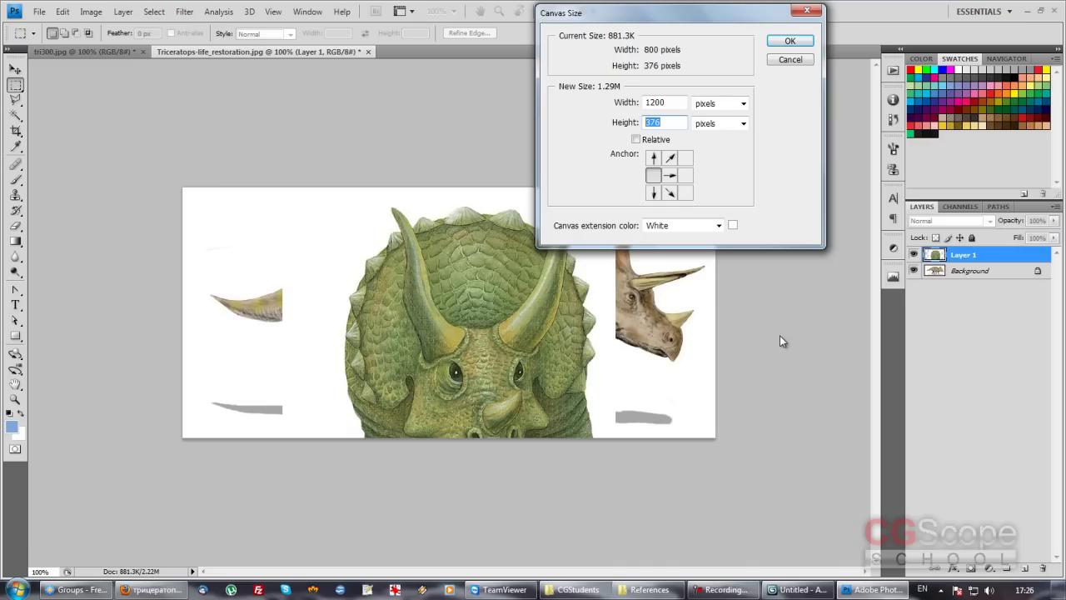
{"action": "left_click", "coordinate": [789, 42]}
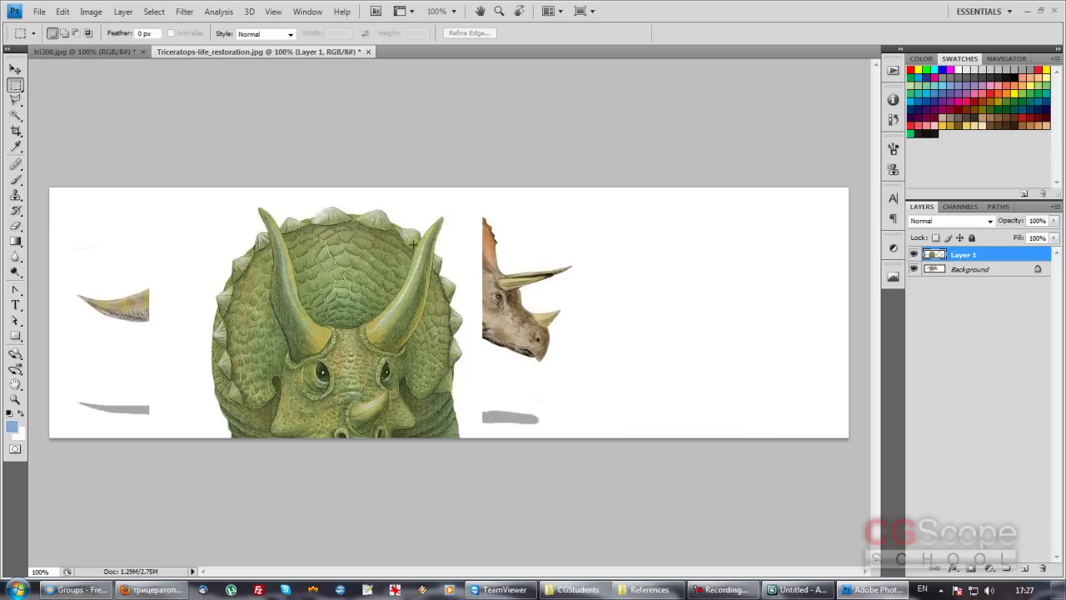
Step: With Layer 1 active, drag the green head to the canvas's right end using the Move tool
{"action": "left_click", "coordinate": [1011, 271]}
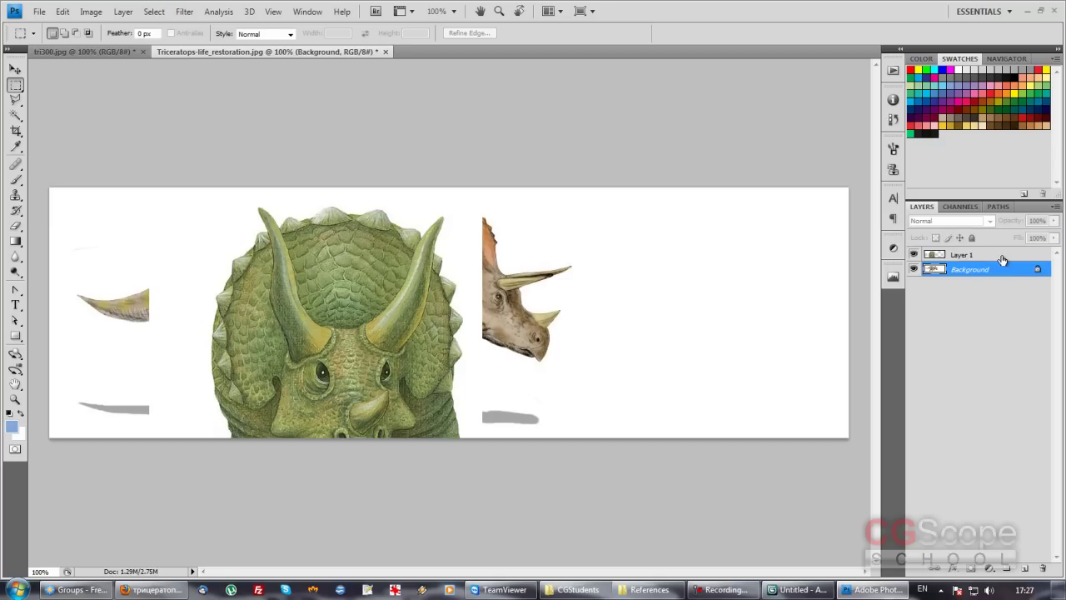
{"action": "left_click", "coordinate": [1004, 260]}
{"action": "left_click", "coordinate": [1002, 271]}
{"action": "left_click", "coordinate": [1002, 260]}
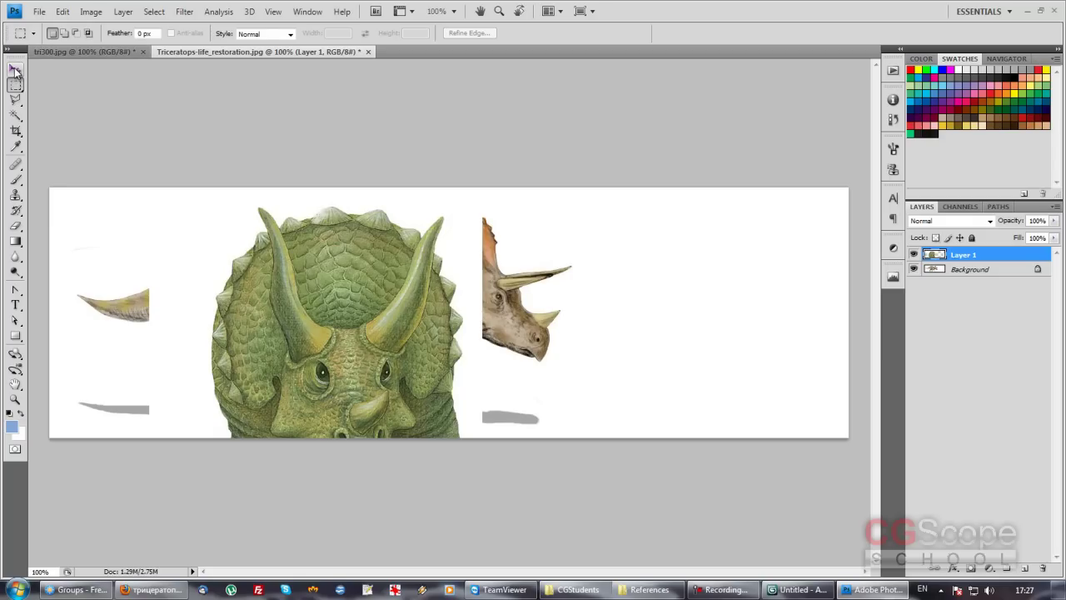
{"action": "left_click", "coordinate": [16, 70]}
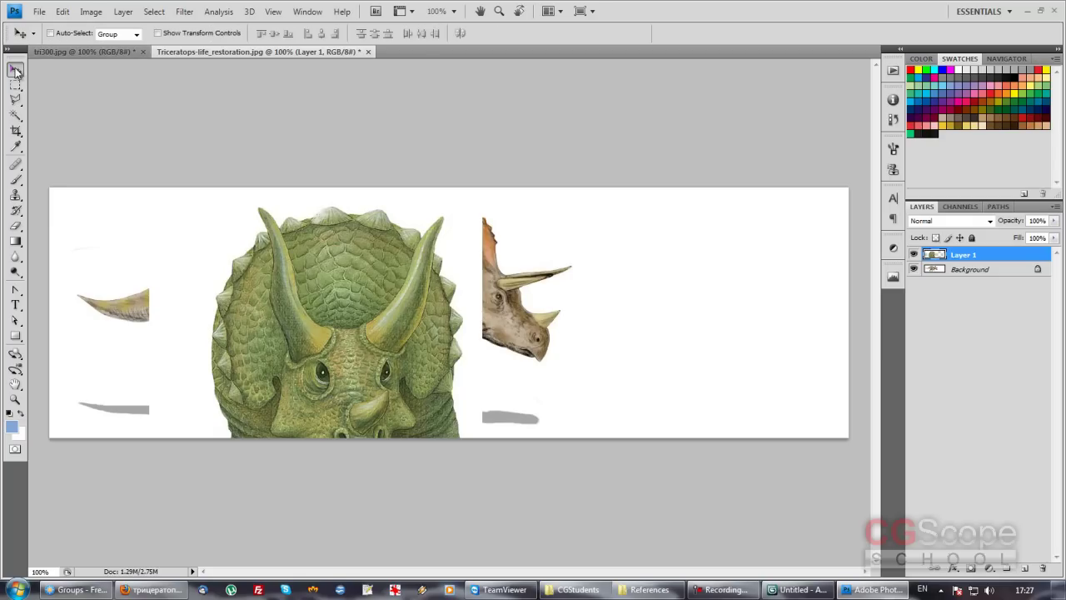
{"action": "mouse_move", "coordinate": [344, 295]}
{"action": "left_mouse_down"}
{"action": "mouse_move", "coordinate": [738, 256]}
{"action": "mouse_move", "coordinate": [716, 223]}
{"action": "mouse_move", "coordinate": [751, 231]}
{"action": "mouse_move", "coordinate": [753, 264]}
{"action": "left_mouse_up"}
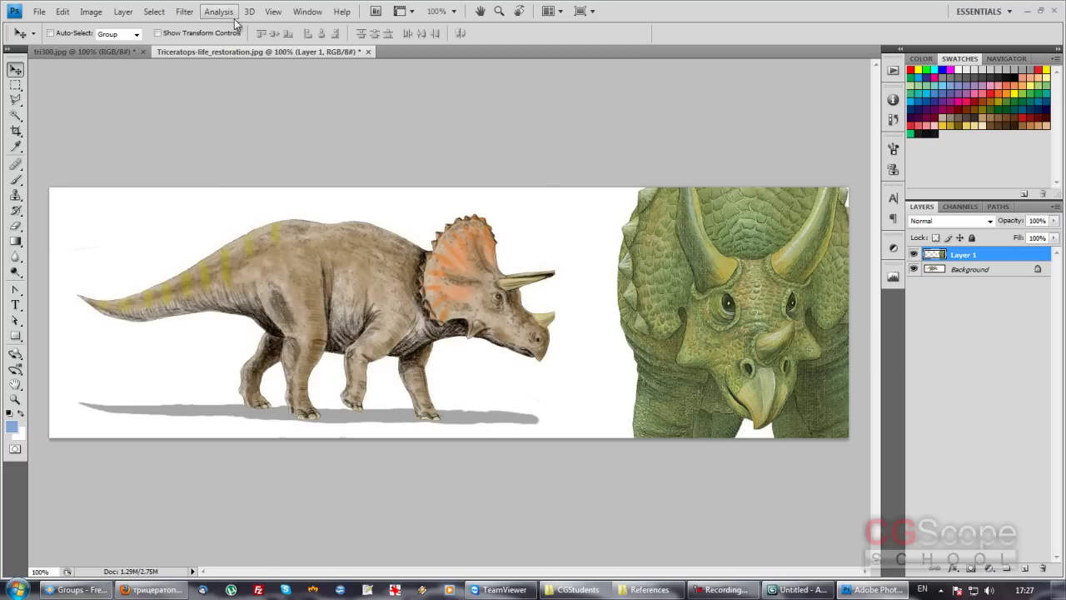
{"action": "left_click", "coordinate": [282, 15]}
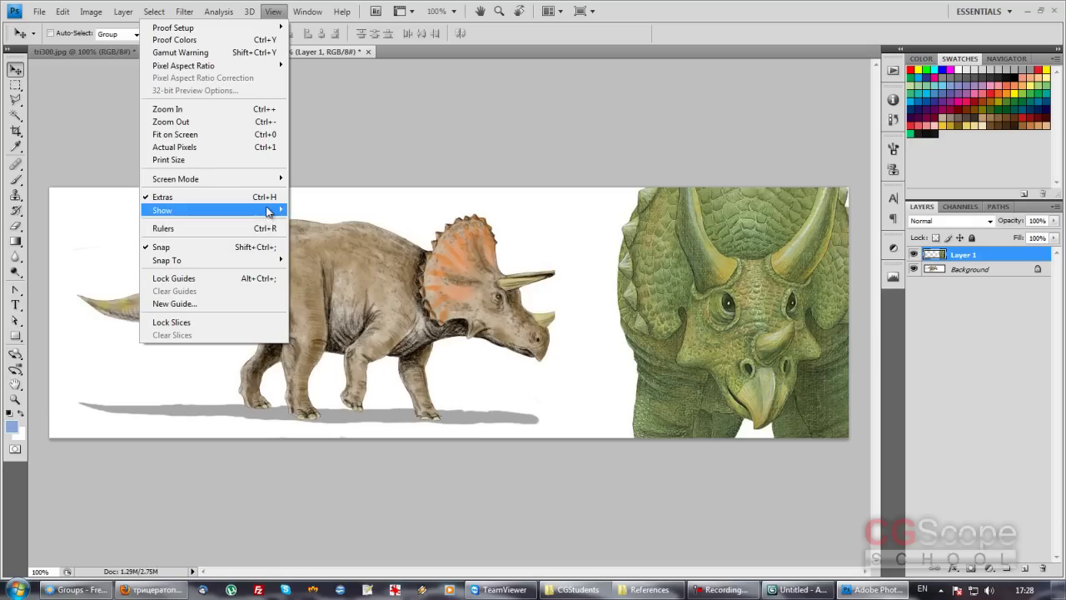
Step: Show rulers, then place three vertical guides on the side view and a horizontal guide at horn height
{"action": "left_click", "coordinate": [224, 228]}
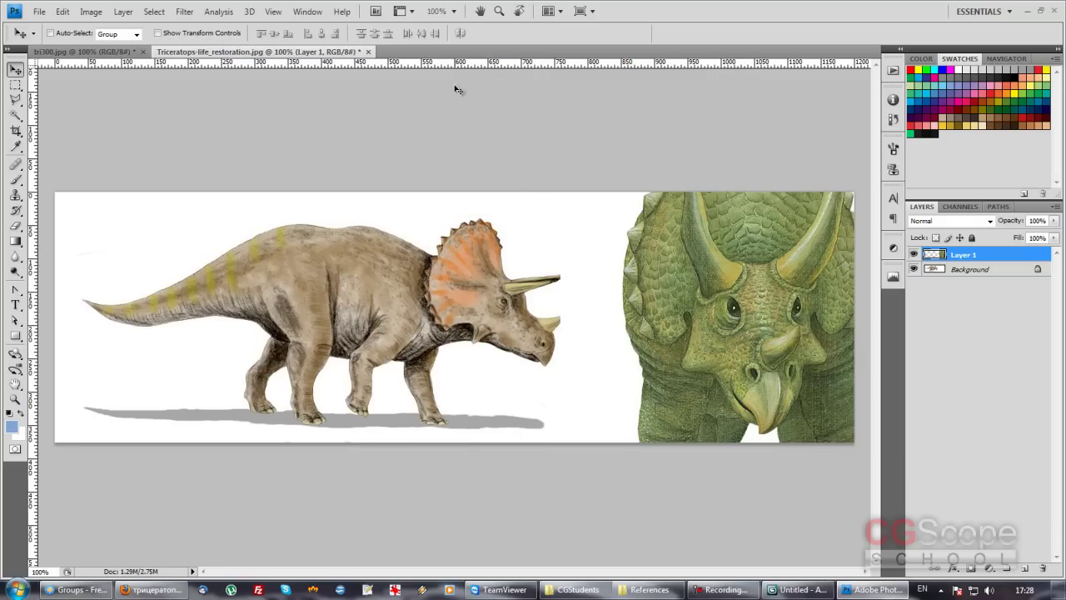
{"action": "left_click_drag", "start_coordinate": [481, 62], "coordinate": [491, 240]}
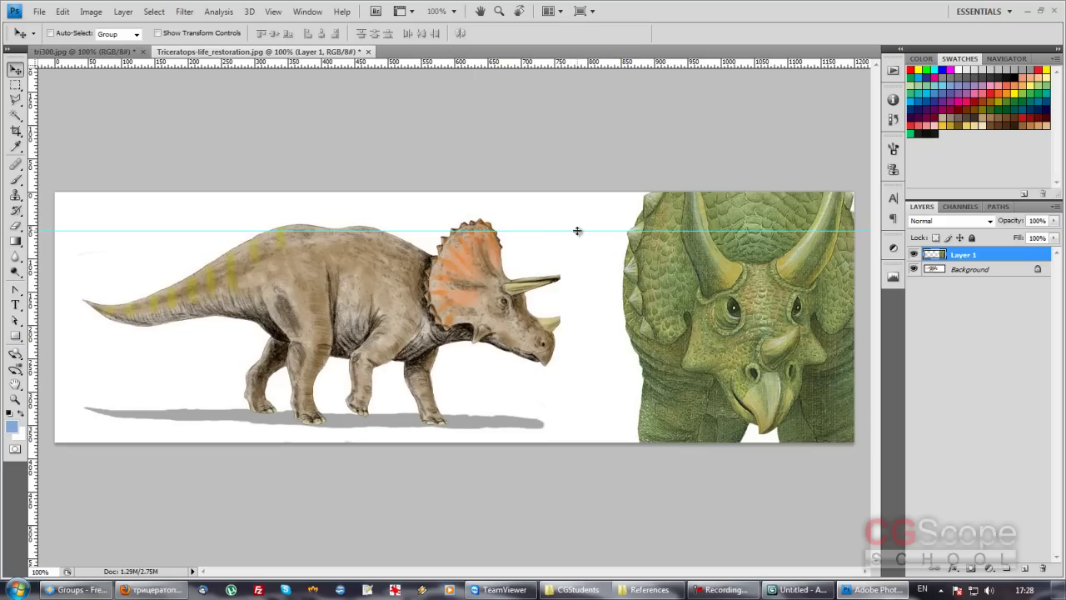
{"action": "left_click_drag", "start_coordinate": [577, 231], "coordinate": [565, 62]}
{"action": "left_click_drag", "start_coordinate": [565, 41], "coordinate": [583, 42]}
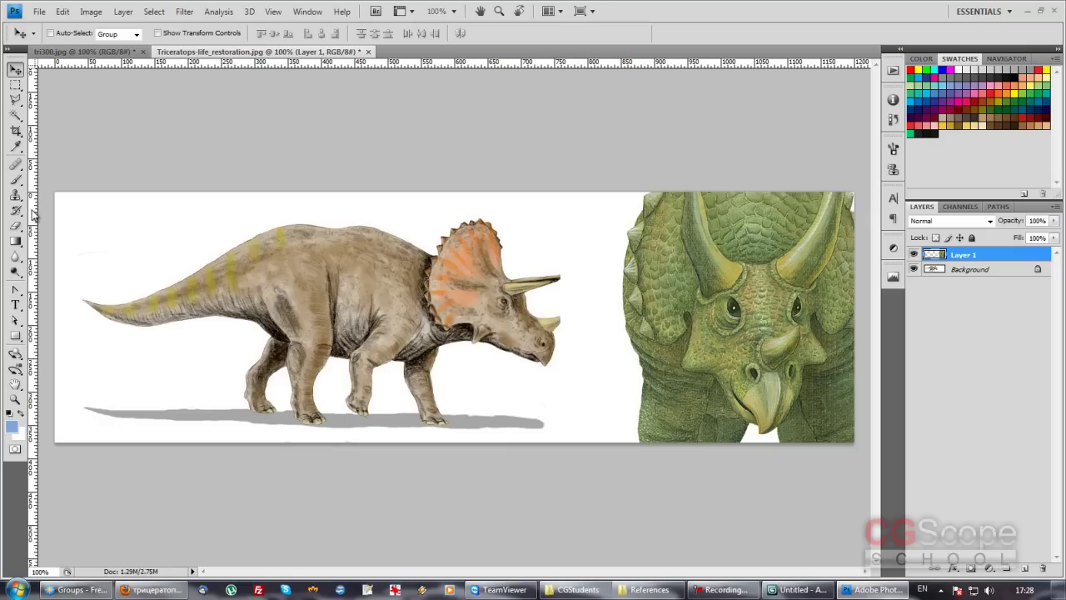
{"action": "mouse_move", "coordinate": [33, 215]}
{"action": "left_mouse_down"}
{"action": "mouse_move", "coordinate": [451, 226]}
{"action": "mouse_move", "coordinate": [37, 267]}
{"action": "mouse_move", "coordinate": [272, 275]}
{"action": "left_mouse_up"}
{"action": "left_click_drag", "start_coordinate": [37, 275], "coordinate": [224, 267]}
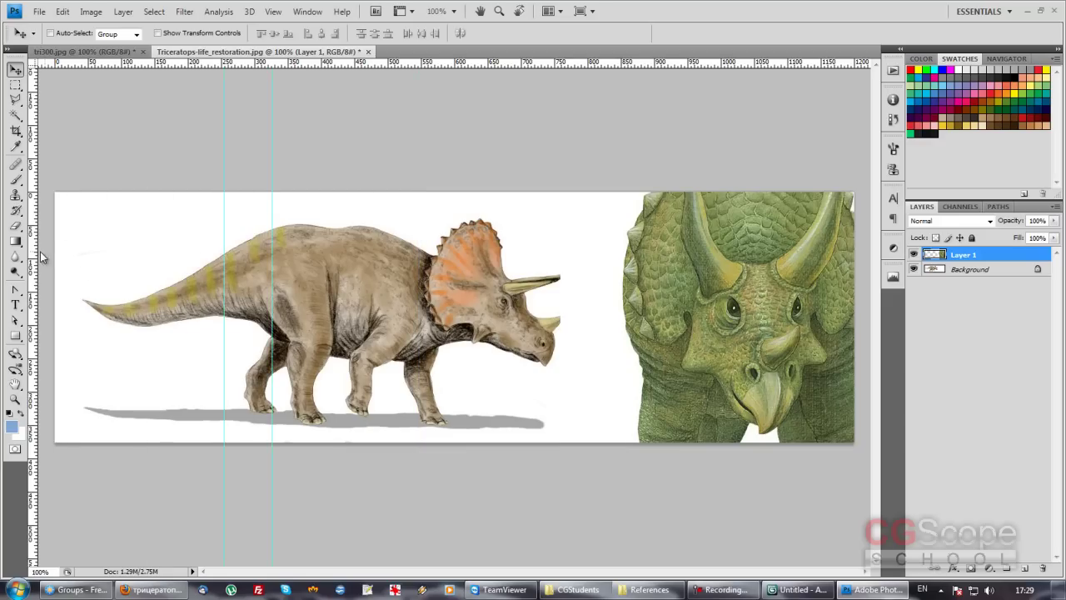
{"action": "left_click_drag", "start_coordinate": [40, 257], "coordinate": [201, 266]}
{"action": "left_click_drag", "start_coordinate": [417, 65], "coordinate": [425, 273]}
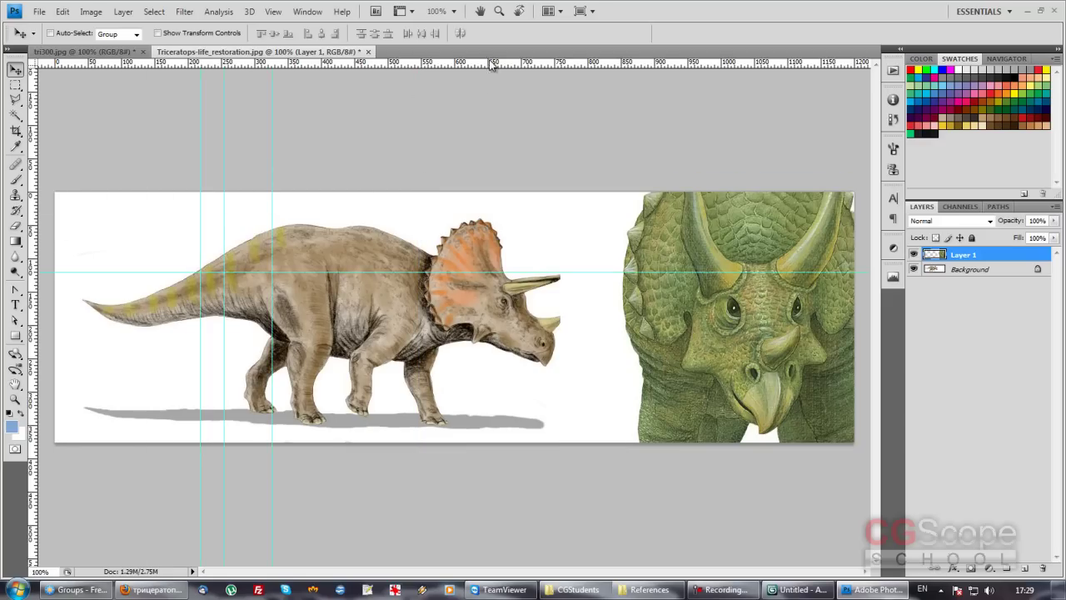
{"action": "left_click_drag", "start_coordinate": [489, 59], "coordinate": [490, 244]}
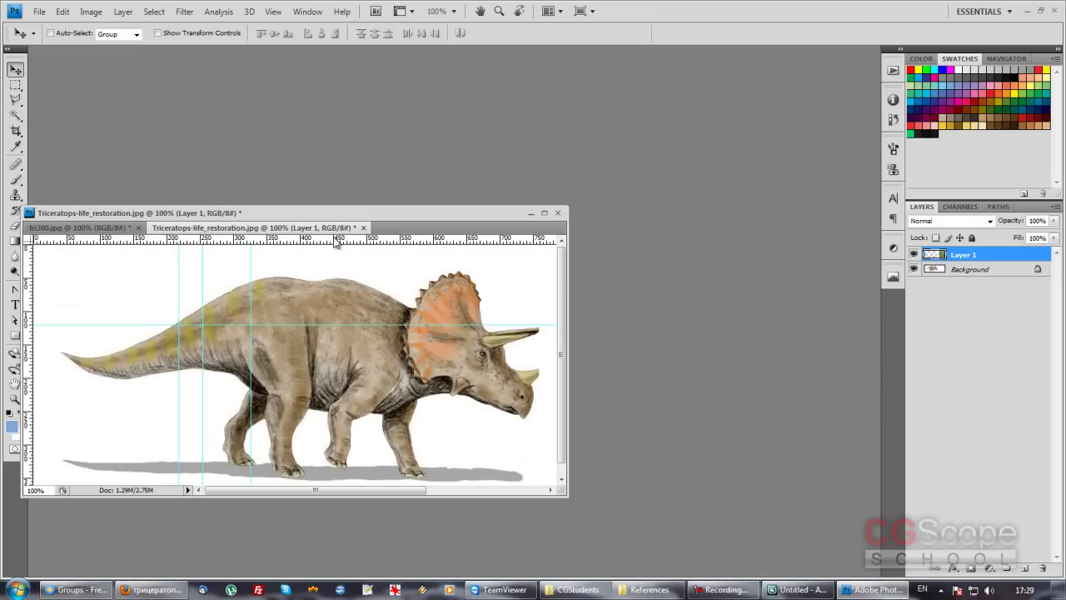
Step: Maximize the document, add a horizontal guide along the top of the back, and remove one vertical guide
{"action": "left_click", "coordinate": [545, 213]}
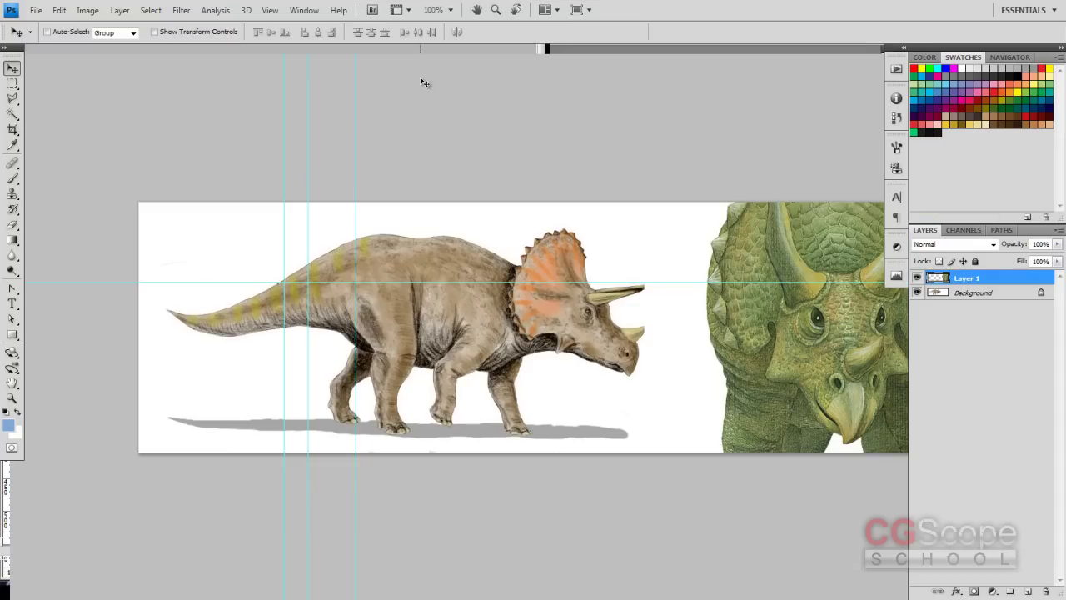
{"action": "left_click_drag", "start_coordinate": [475, 49], "coordinate": [474, 231]}
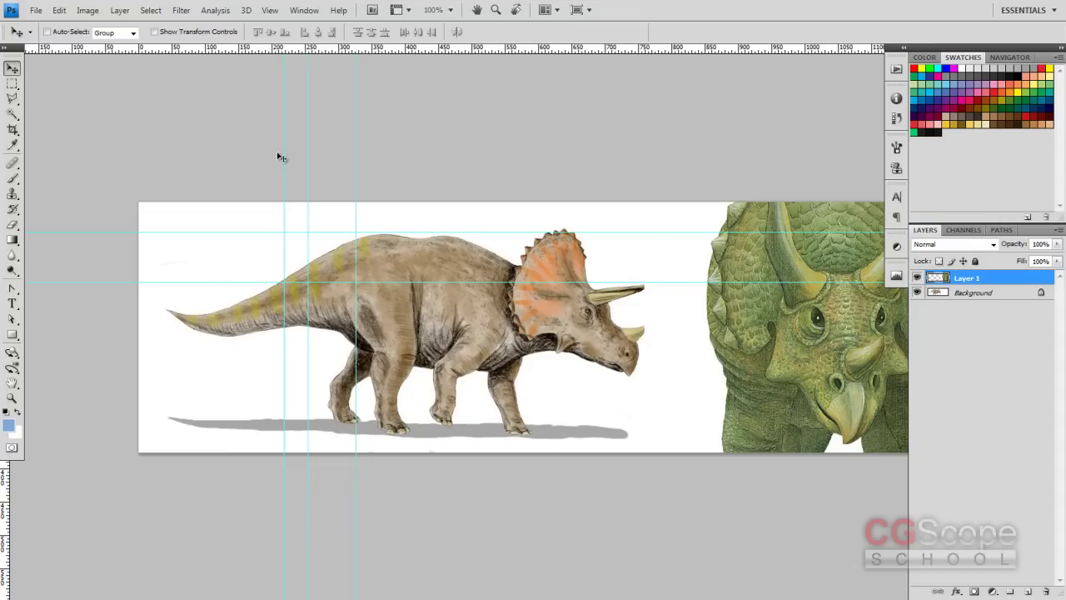
{"action": "left_click_drag", "start_coordinate": [281, 168], "coordinate": [7, 250]}
Step: Cycle screen modes with F, ending in full screen with menu bar
{"action": "key", "text": "f"}
{"action": "key", "text": "f"}
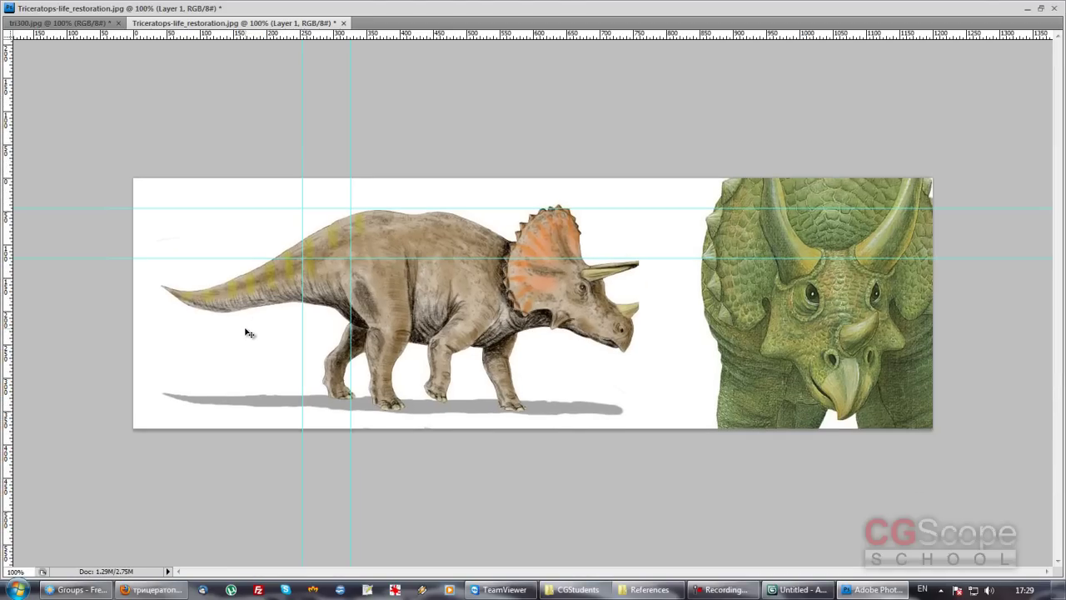
{"action": "key", "text": "f"}
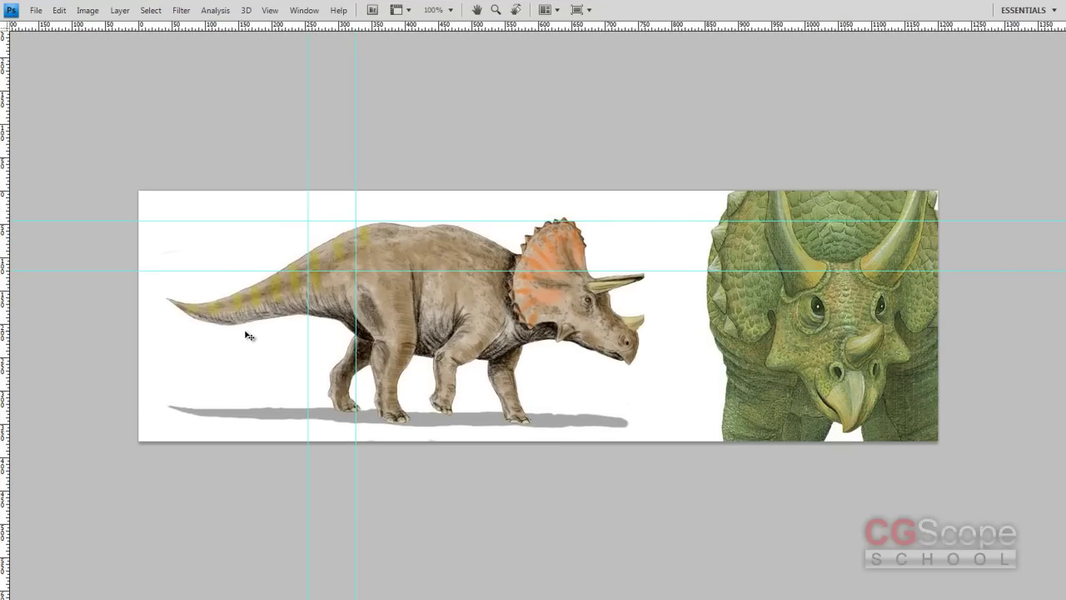
{"action": "key", "text": "f"}
{"action": "key", "text": "f"}
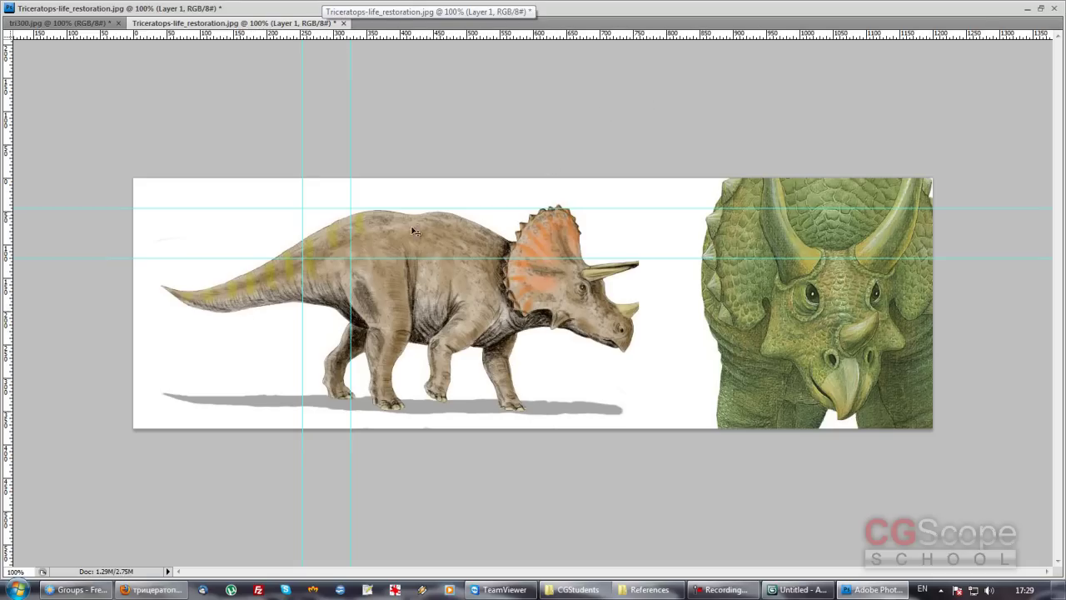
{"action": "key", "text": "f"}
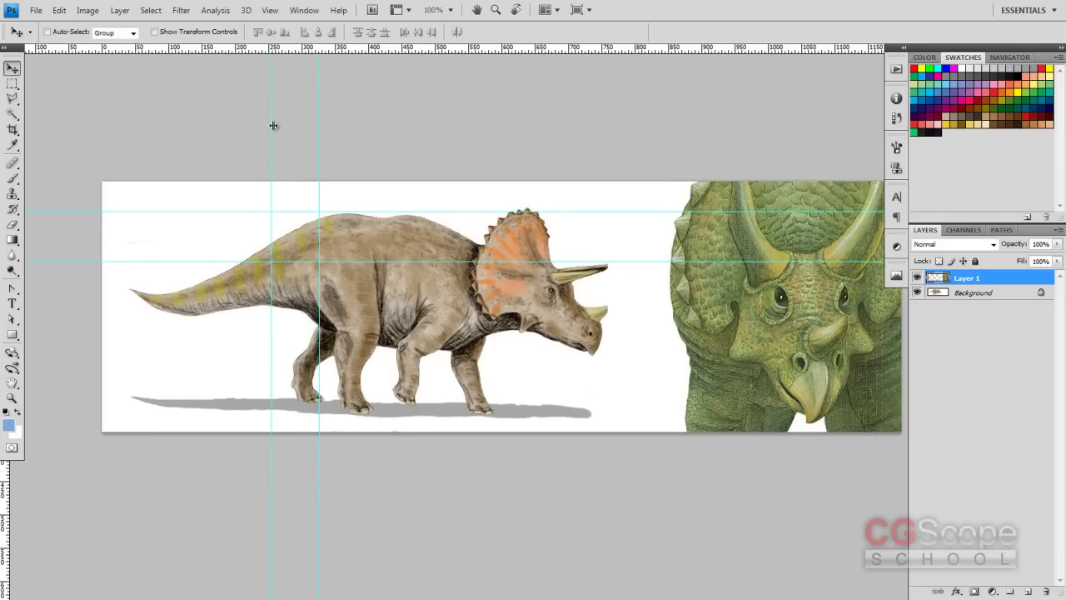
Step: Remove the remaining vertical guides and reposition the horn-level and lower horizontal guides
{"action": "left_click_drag", "start_coordinate": [272, 128], "coordinate": [5, 210]}
{"action": "left_click_drag", "start_coordinate": [320, 343], "coordinate": [5, 449]}
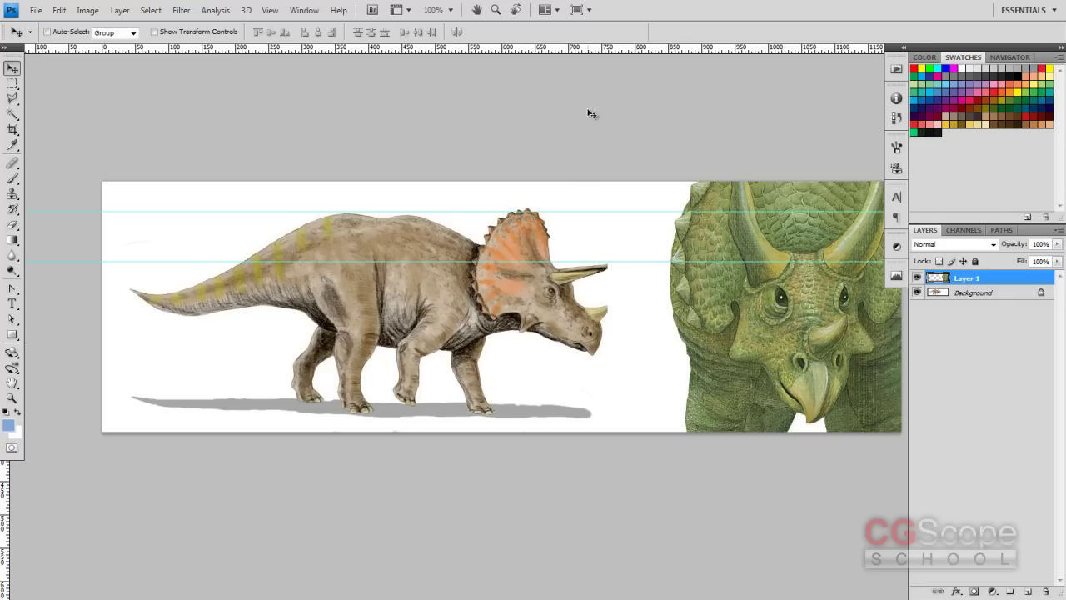
{"action": "mouse_move", "coordinate": [594, 212]}
{"action": "left_mouse_down"}
{"action": "mouse_move", "coordinate": [595, 196]}
{"action": "mouse_move", "coordinate": [594, 211]}
{"action": "left_mouse_up"}
{"action": "left_click_drag", "start_coordinate": [630, 262], "coordinate": [626, 264]}
Step: Add horizontal guides across the body, frill top and shadow base, then return to standard screen mode
{"action": "left_click_drag", "start_coordinate": [646, 48], "coordinate": [611, 291]}
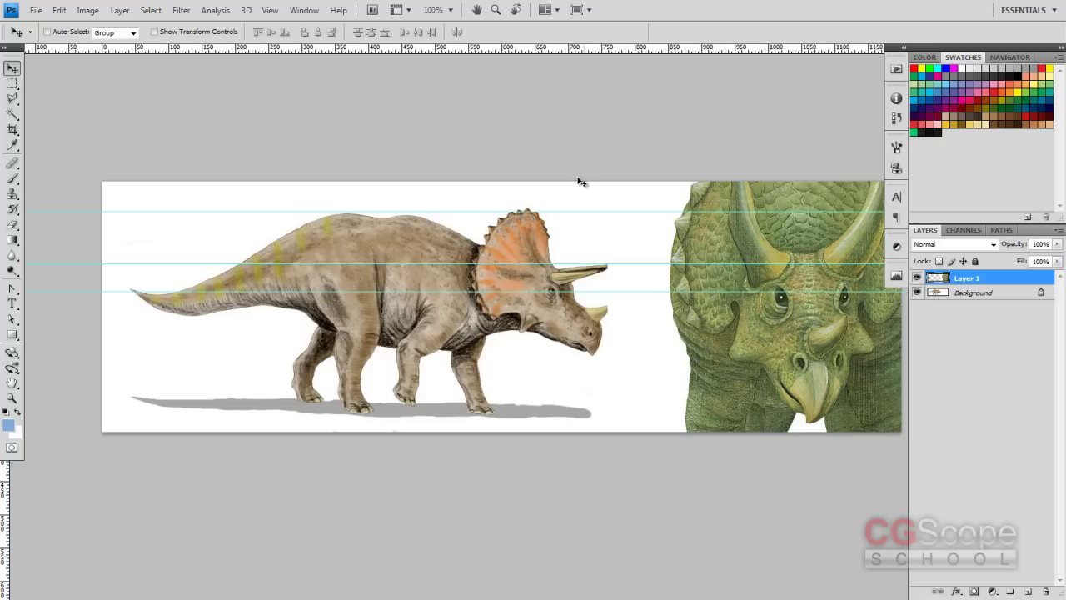
{"action": "mouse_move", "coordinate": [614, 57]}
{"action": "left_mouse_down"}
{"action": "mouse_move", "coordinate": [641, 293]}
{"action": "mouse_move", "coordinate": [625, 318]}
{"action": "left_mouse_up"}
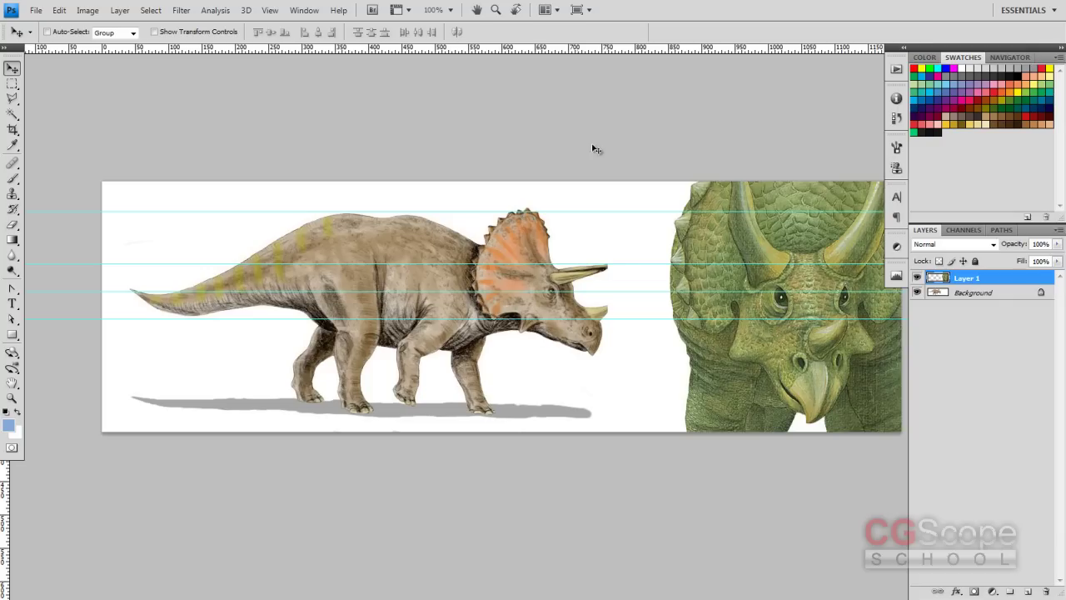
{"action": "left_click_drag", "start_coordinate": [607, 50], "coordinate": [624, 305]}
{"action": "left_click_drag", "start_coordinate": [588, 50], "coordinate": [612, 354]}
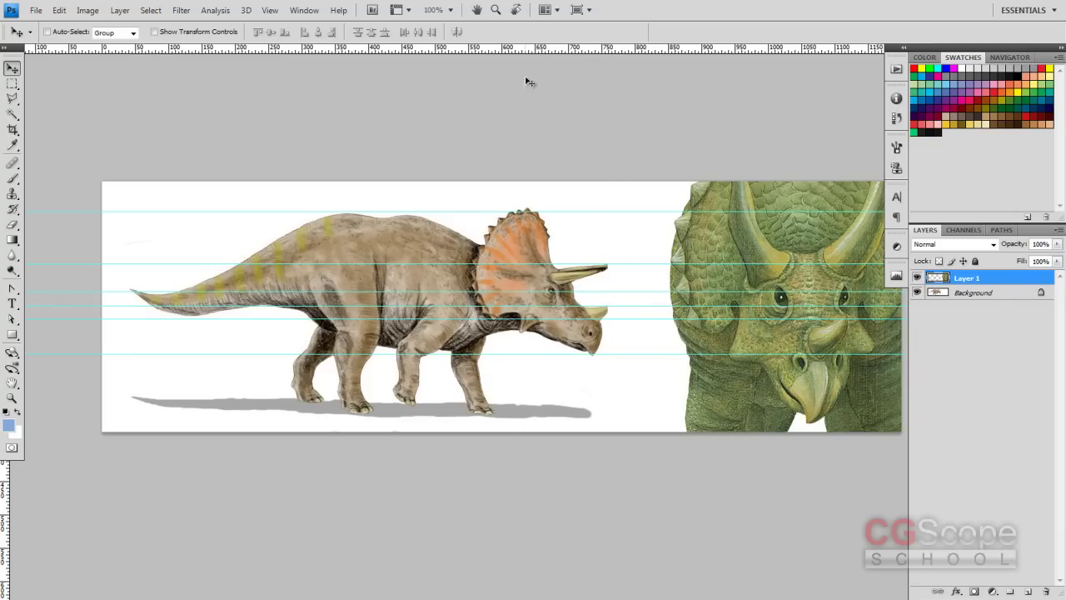
{"action": "left_click_drag", "start_coordinate": [548, 52], "coordinate": [523, 214]}
{"action": "mouse_move", "coordinate": [571, 49]}
{"action": "left_mouse_down"}
{"action": "mouse_move", "coordinate": [580, 386]}
{"action": "mouse_move", "coordinate": [606, 410]}
{"action": "left_mouse_up"}
{"action": "left_click_drag", "start_coordinate": [580, 330], "coordinate": [541, 321]}
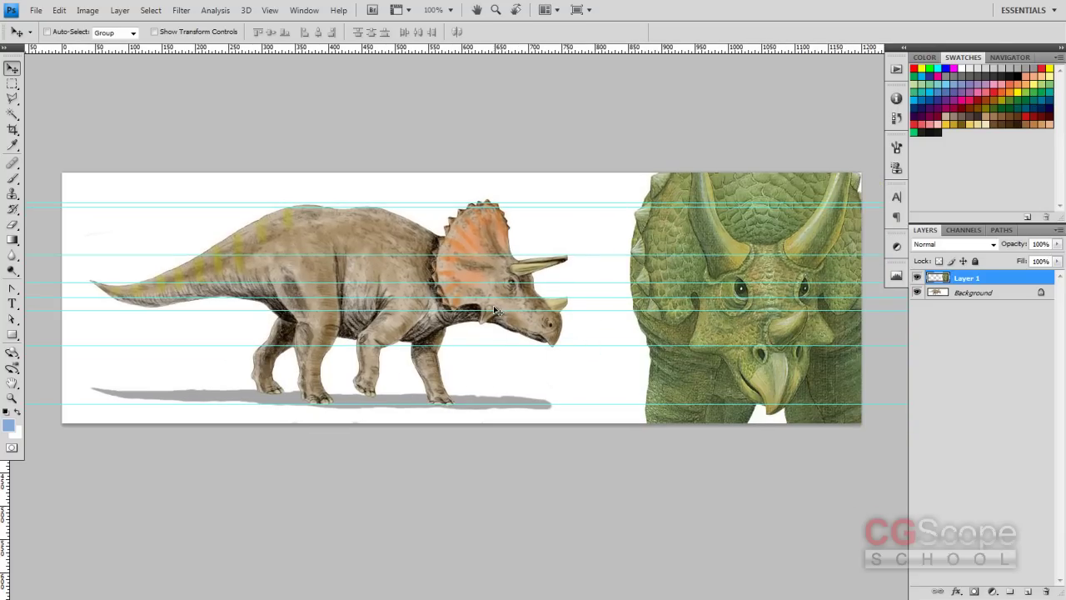
{"action": "key", "text": "f"}
{"action": "key", "text": "f"}
{"action": "key", "text": "f"}
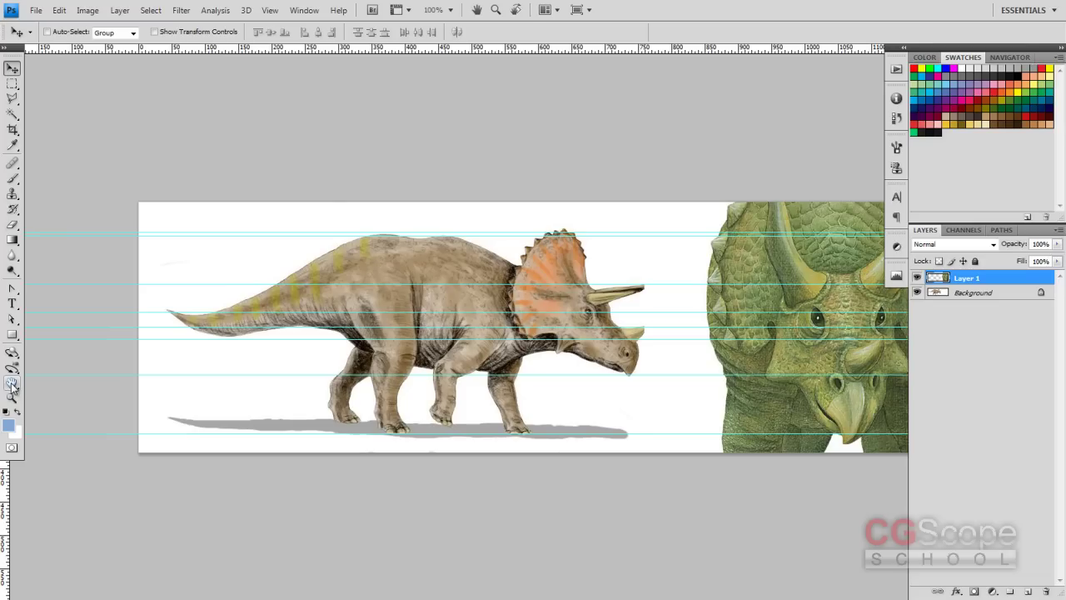
{"action": "left_click", "coordinate": [12, 385]}
{"action": "mouse_move", "coordinate": [400, 377]}
{"action": "left_mouse_down"}
{"action": "mouse_move", "coordinate": [348, 330]}
{"action": "mouse_move", "coordinate": [314, 382]}
{"action": "left_mouse_up"}
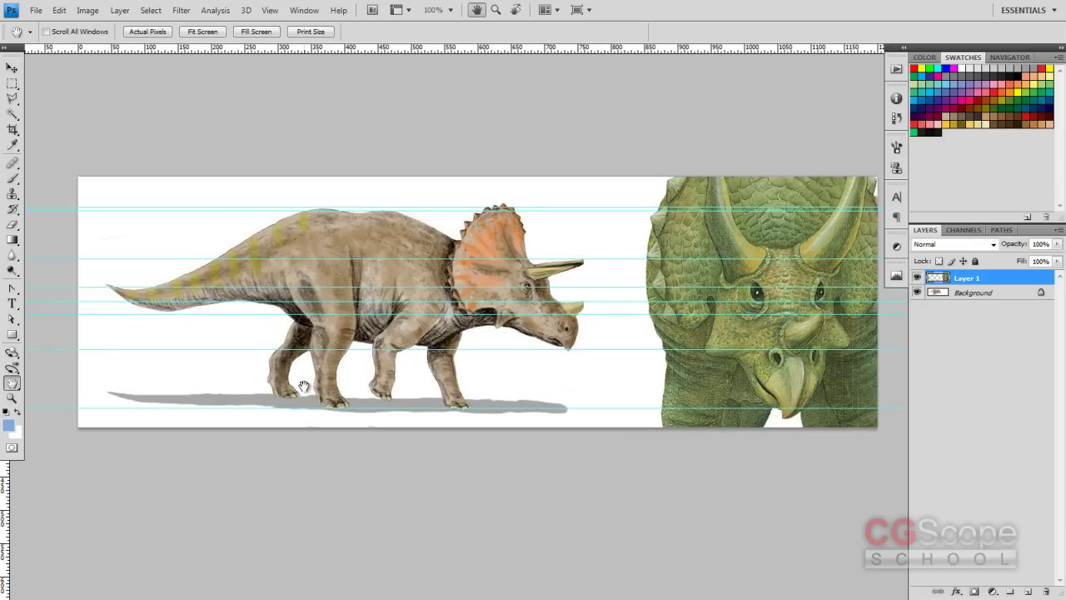
{"action": "left_click", "coordinate": [12, 68]}
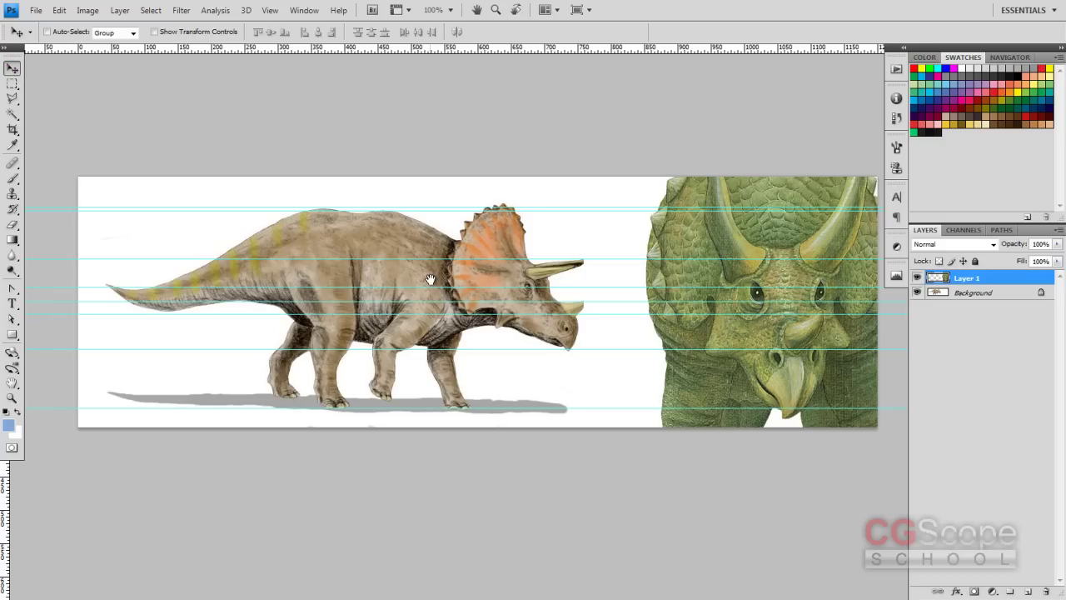
{"action": "mouse_move", "coordinate": [430, 279]}
{"action": "left_mouse_down"}
{"action": "mouse_move", "coordinate": [463, 272]}
{"action": "mouse_move", "coordinate": [436, 298]}
{"action": "left_mouse_up"}
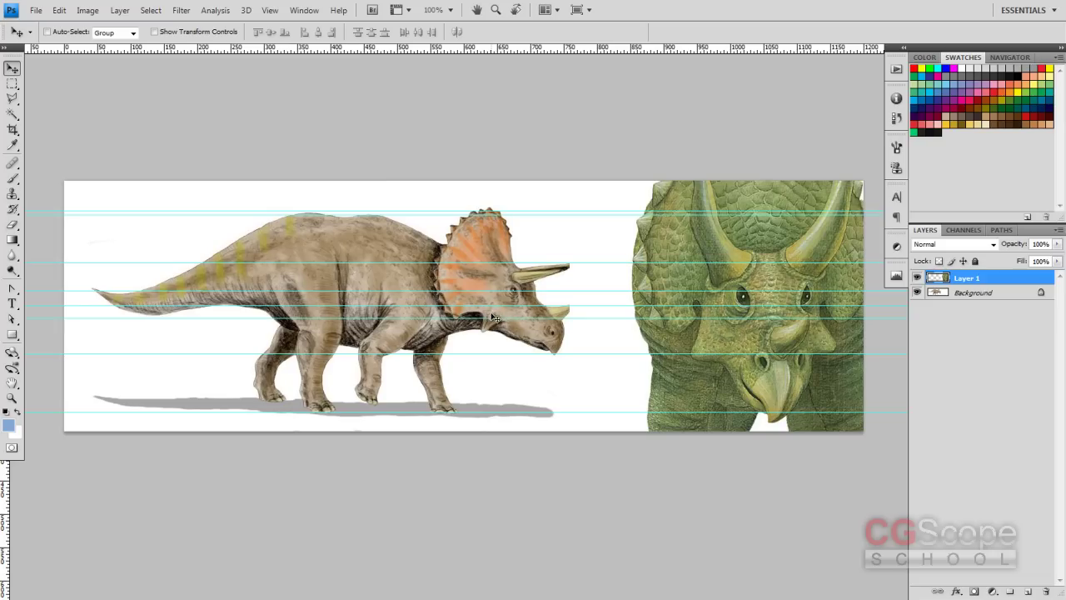
Step: Drag the green front-view triceratops on Layer 1 left and up over the side-view dinosaur's head
{"action": "left_click_drag", "start_coordinate": [654, 315], "coordinate": [571, 316]}
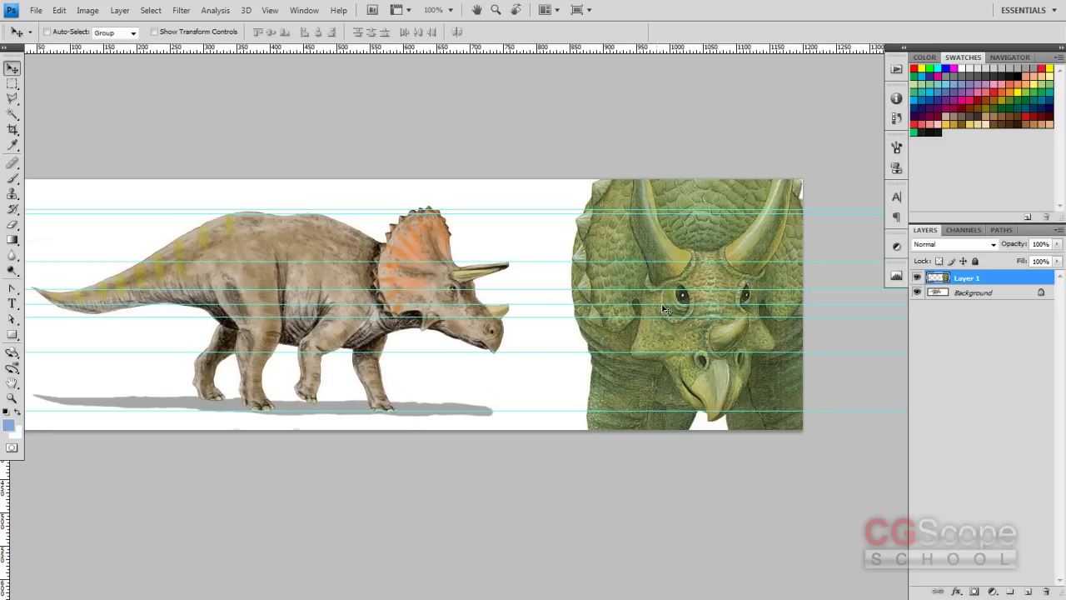
{"action": "mouse_move", "coordinate": [713, 283]}
{"action": "left_mouse_down"}
{"action": "mouse_move", "coordinate": [673, 276]}
{"action": "mouse_move", "coordinate": [702, 277]}
{"action": "left_mouse_up"}
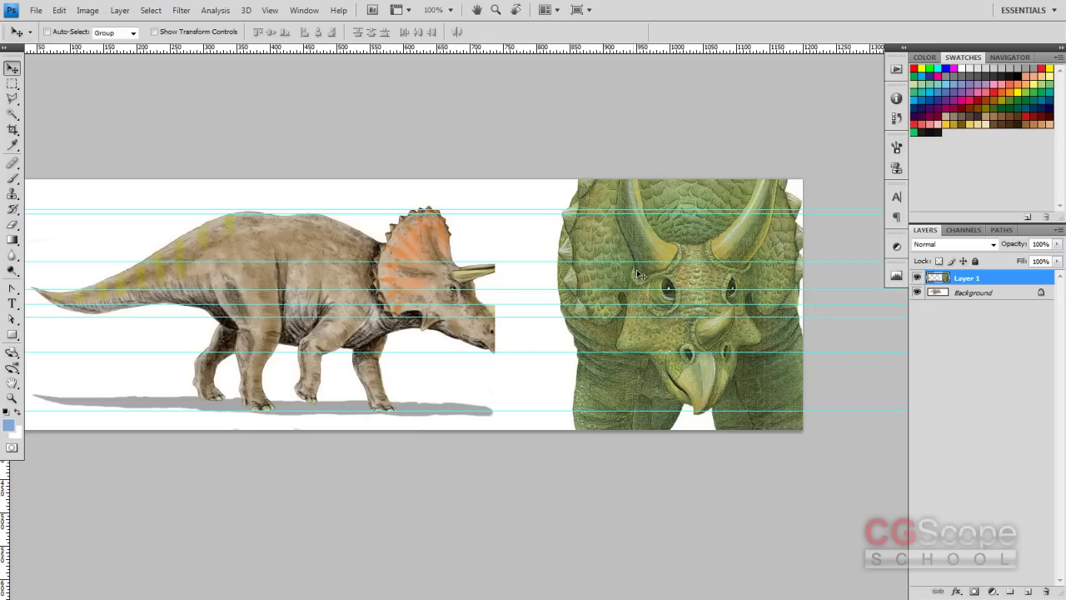
{"action": "mouse_move", "coordinate": [713, 278]}
{"action": "left_mouse_down"}
{"action": "mouse_move", "coordinate": [666, 244]}
{"action": "mouse_move", "coordinate": [686, 254]}
{"action": "left_mouse_up"}
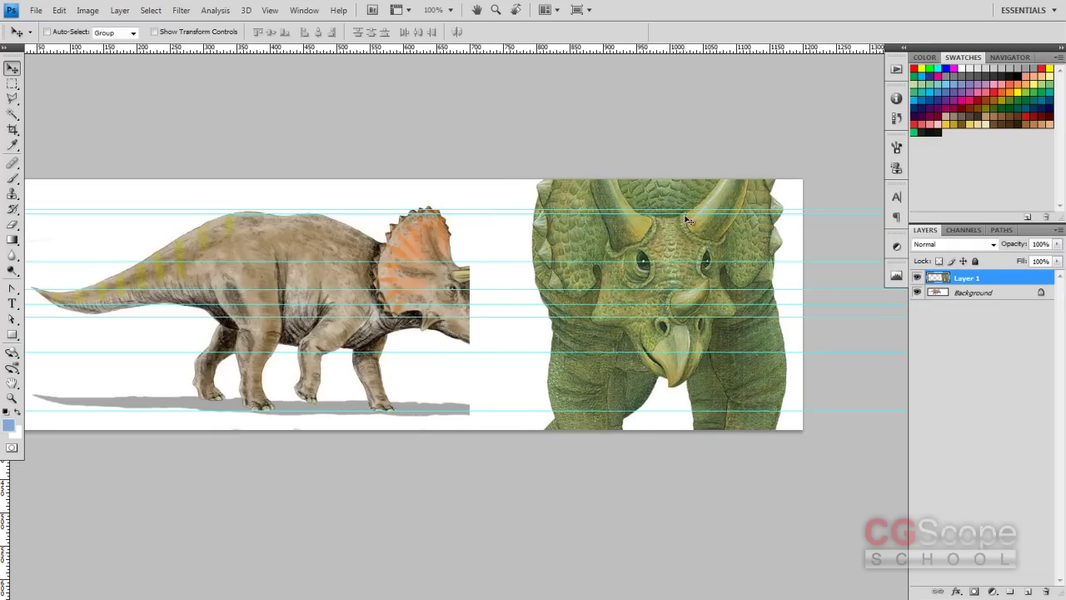
{"action": "mouse_move", "coordinate": [688, 220]}
{"action": "left_mouse_down"}
{"action": "mouse_move", "coordinate": [660, 223]}
{"action": "mouse_move", "coordinate": [665, 255]}
{"action": "left_mouse_up"}
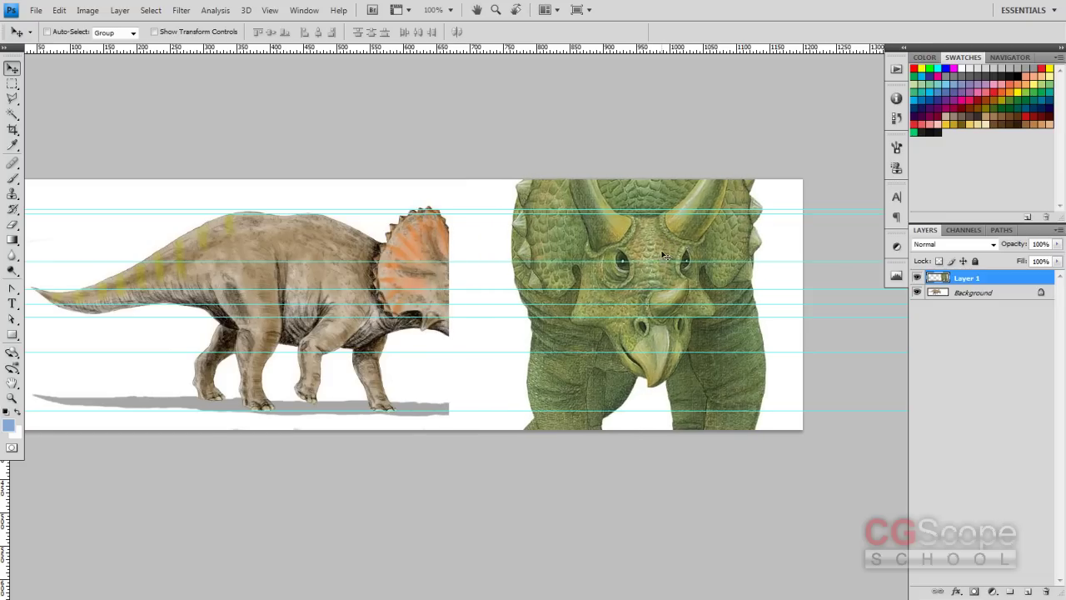
{"action": "left_click", "coordinate": [59, 10]}
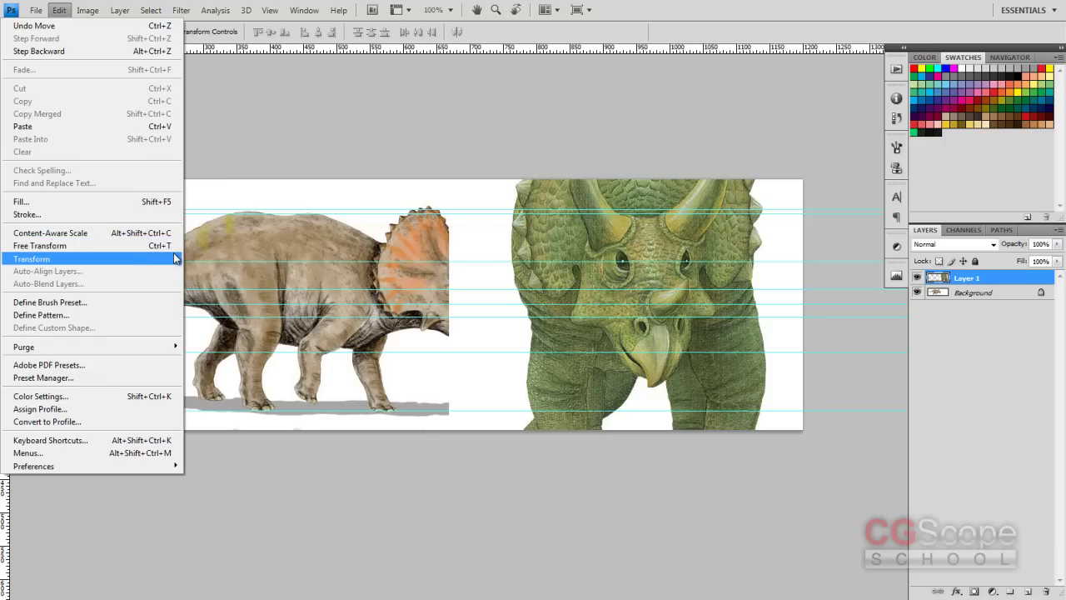
{"action": "left_click", "coordinate": [163, 248]}
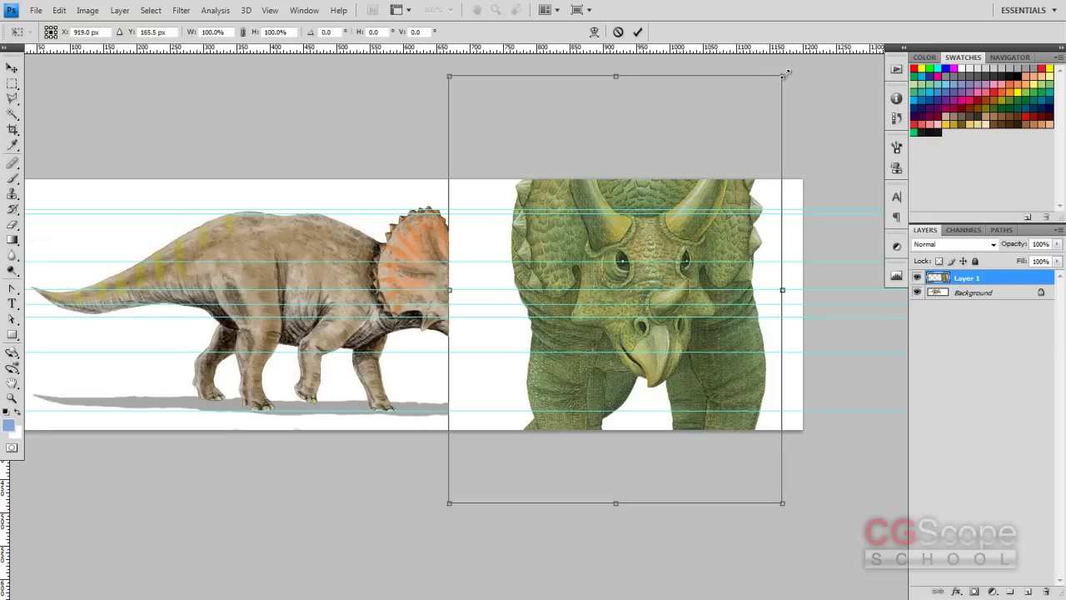
{"action": "mouse_move", "coordinate": [617, 78]}
{"action": "left_mouse_down"}
{"action": "mouse_move", "coordinate": [600, 103]}
{"action": "mouse_move", "coordinate": [599, 91]}
{"action": "left_mouse_up"}
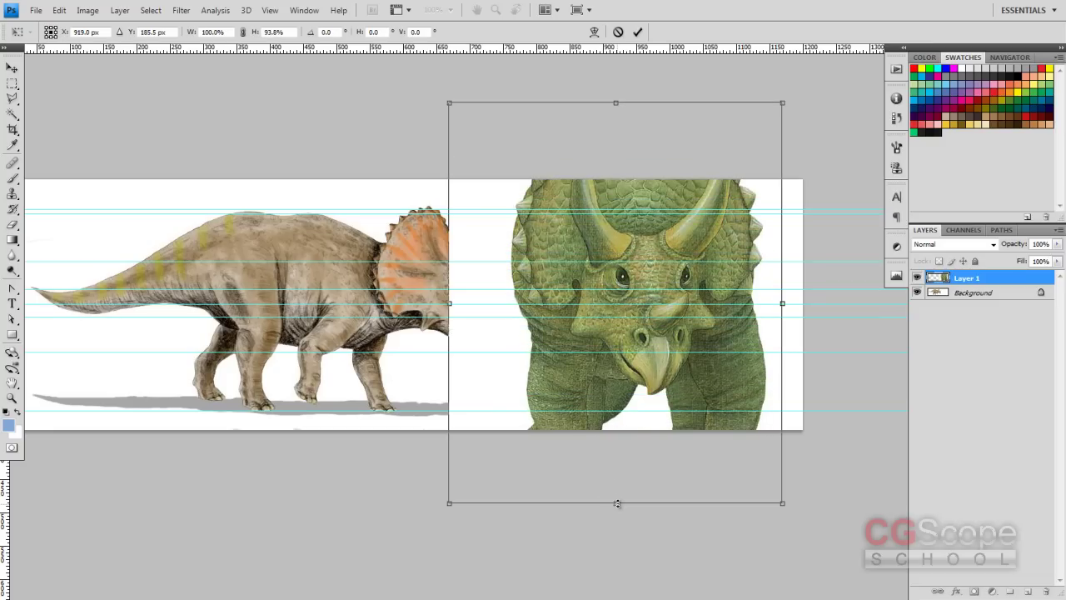
{"action": "left_click_drag", "start_coordinate": [617, 503], "coordinate": [615, 446]}
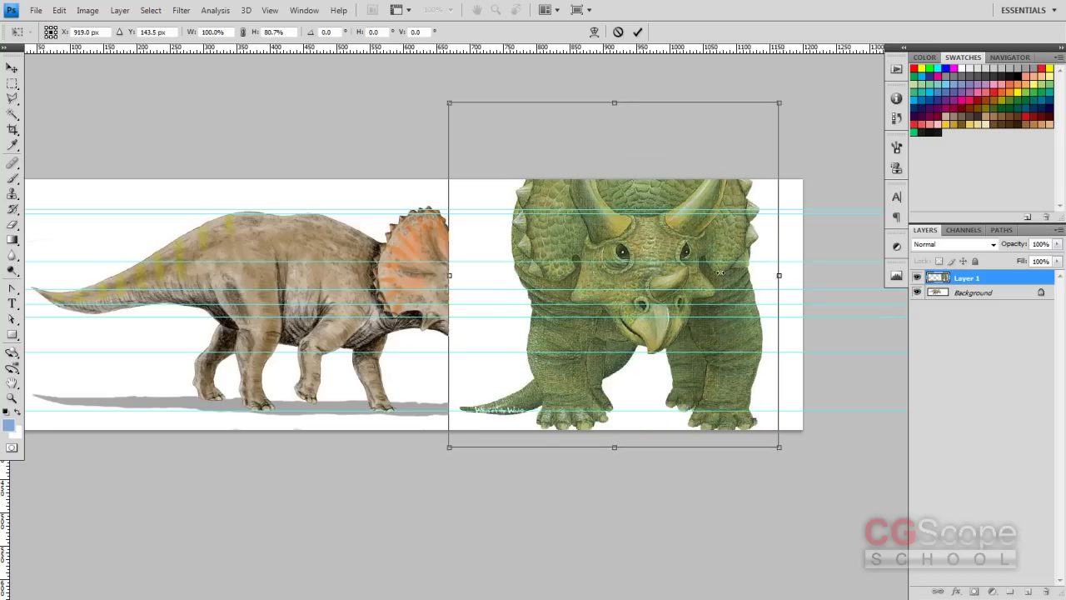
{"action": "left_click_drag", "start_coordinate": [719, 272], "coordinate": [633, 275]}
{"action": "left_click_drag", "start_coordinate": [449, 275], "coordinate": [532, 275]}
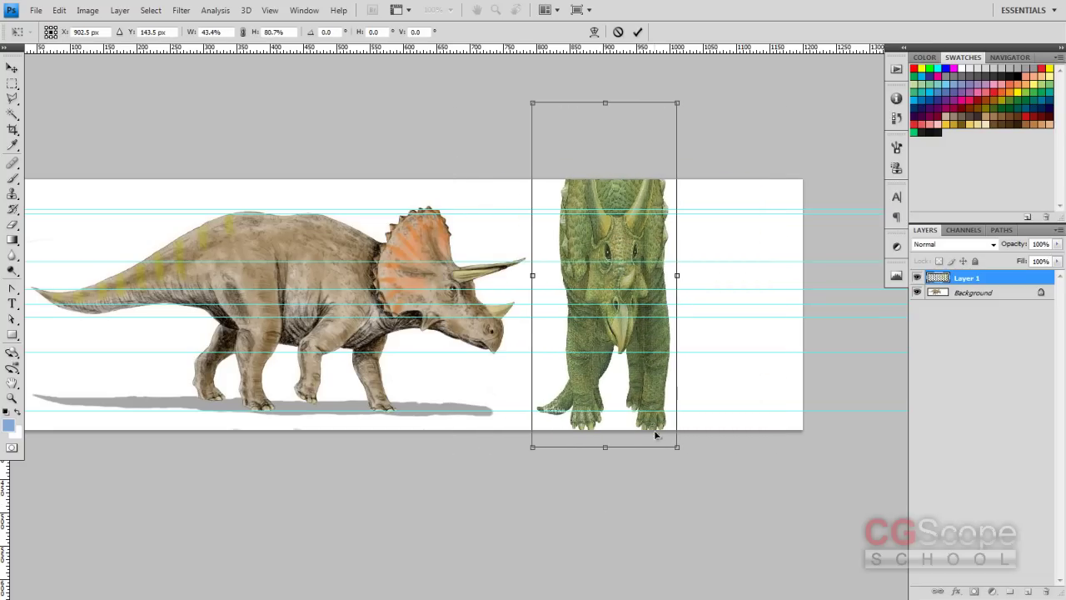
{"action": "left_click_drag", "start_coordinate": [676, 447], "coordinate": [754, 427]}
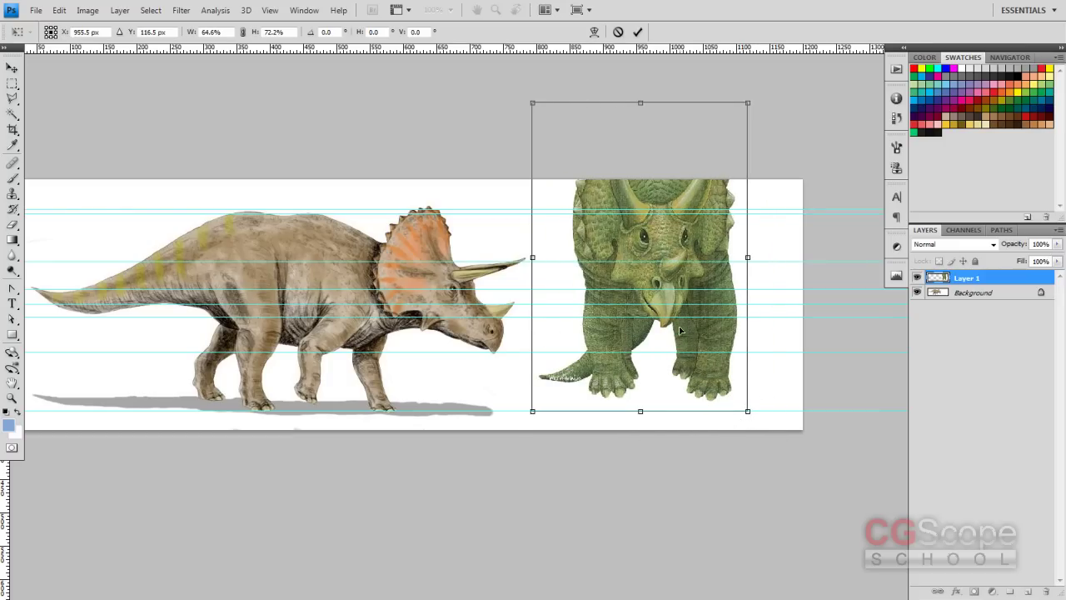
{"action": "left_click_drag", "start_coordinate": [640, 102], "coordinate": [640, 105]}
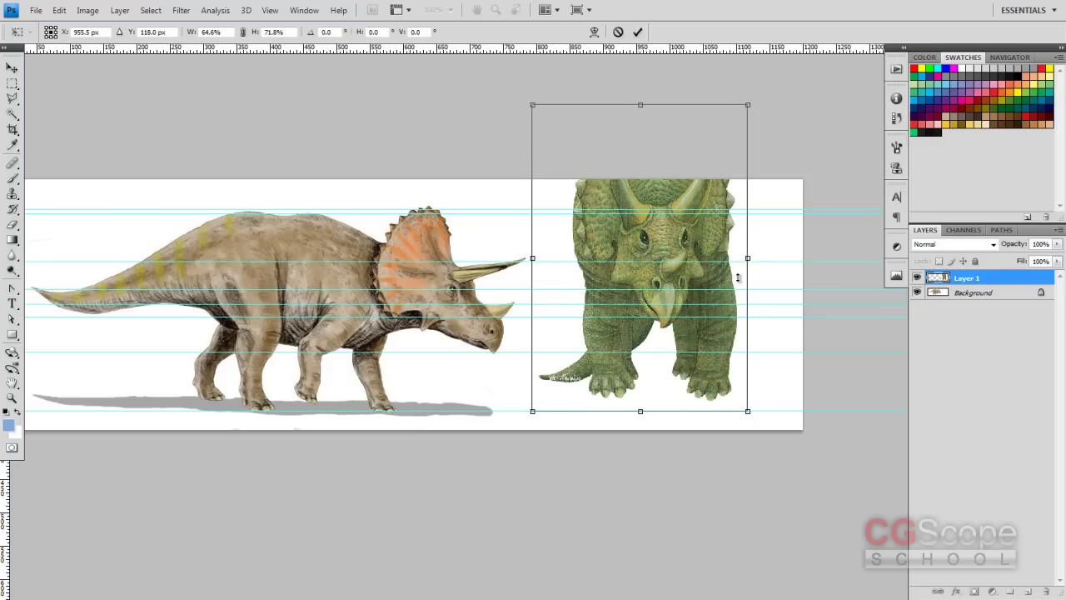
{"action": "left_click_drag", "start_coordinate": [747, 258], "coordinate": [746, 258]}
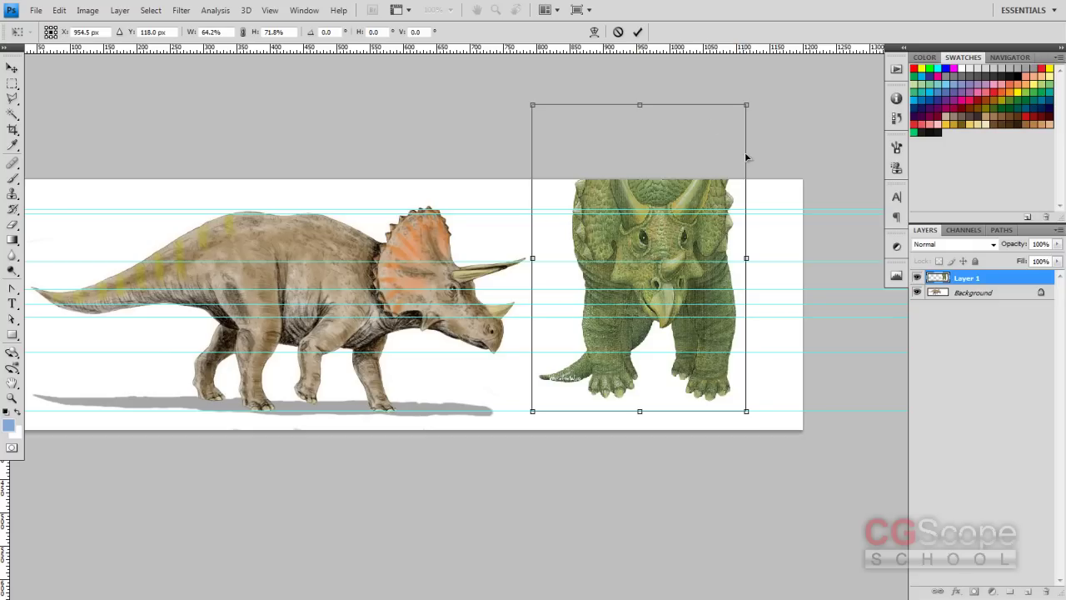
{"action": "key", "text": "Return"}
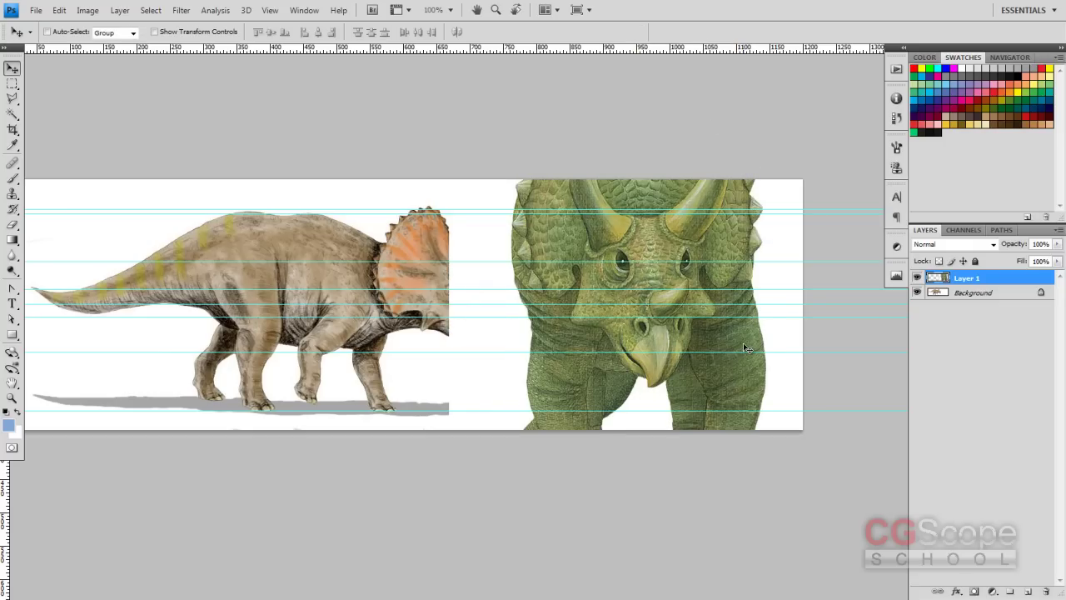
Step: Free-transform the green front view down to 55.3% uniformly and move it right of the side view
{"action": "key", "text": "ctrl+t"}
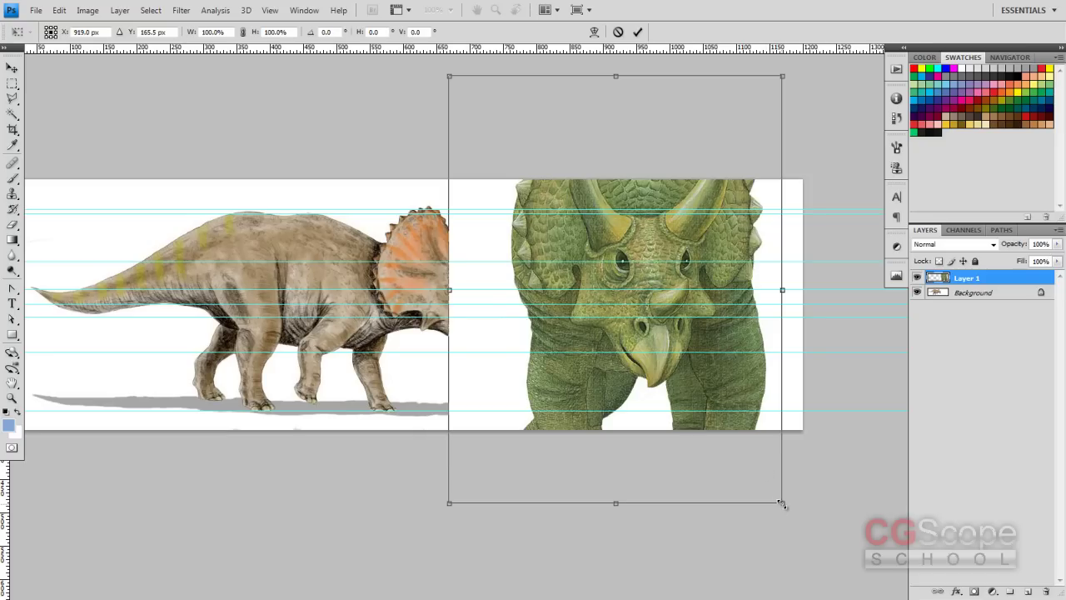
{"action": "mouse_move", "coordinate": [784, 505]}
{"action": "left_mouse_down", "text": "shift"}
{"action": "mouse_move", "coordinate": [774, 491]}
{"action": "mouse_move", "coordinate": [800, 508]}
{"action": "mouse_move", "coordinate": [700, 423]}
{"action": "mouse_move", "coordinate": [694, 391]}
{"action": "mouse_move", "coordinate": [647, 345]}
{"action": "mouse_move", "coordinate": [733, 442]}
{"action": "mouse_move", "coordinate": [668, 377]}
{"action": "left_mouse_up", "text": "shift"}
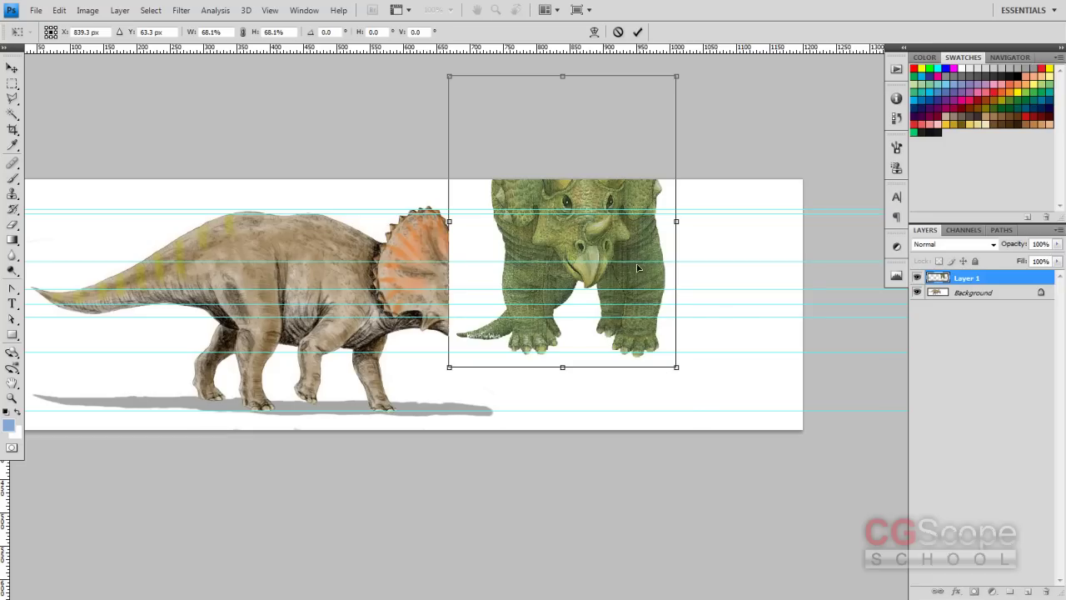
{"action": "mouse_move", "coordinate": [639, 246]}
{"action": "left_mouse_down"}
{"action": "mouse_move", "coordinate": [714, 274]}
{"action": "mouse_move", "coordinate": [728, 319]}
{"action": "left_mouse_up"}
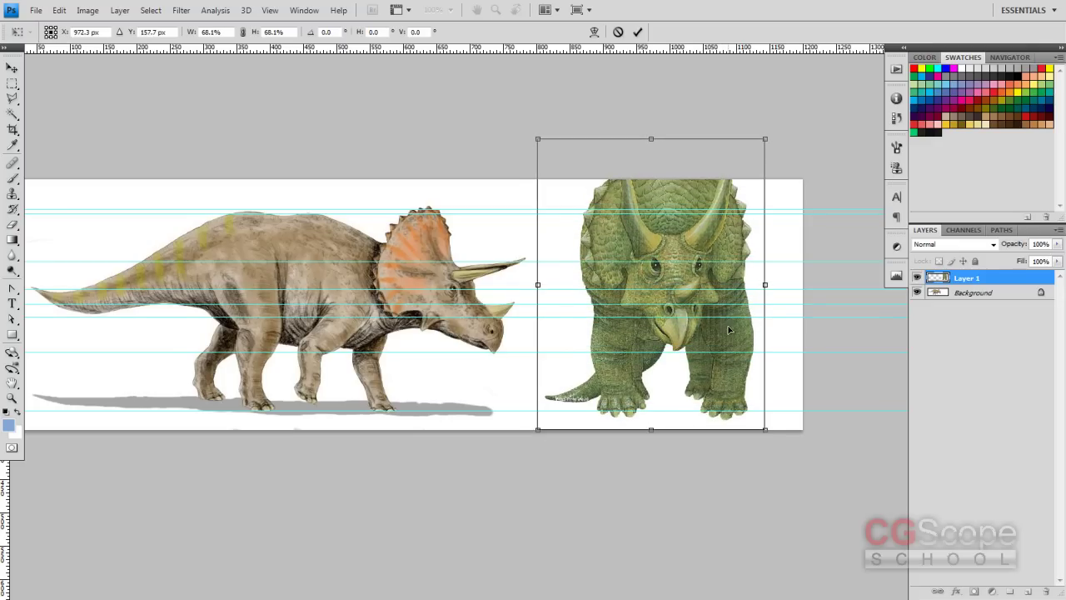
{"action": "mouse_move", "coordinate": [764, 139]}
{"action": "left_mouse_down"}
{"action": "mouse_move", "coordinate": [712, 197]}
{"action": "mouse_move", "coordinate": [721, 195]}
{"action": "left_mouse_up"}
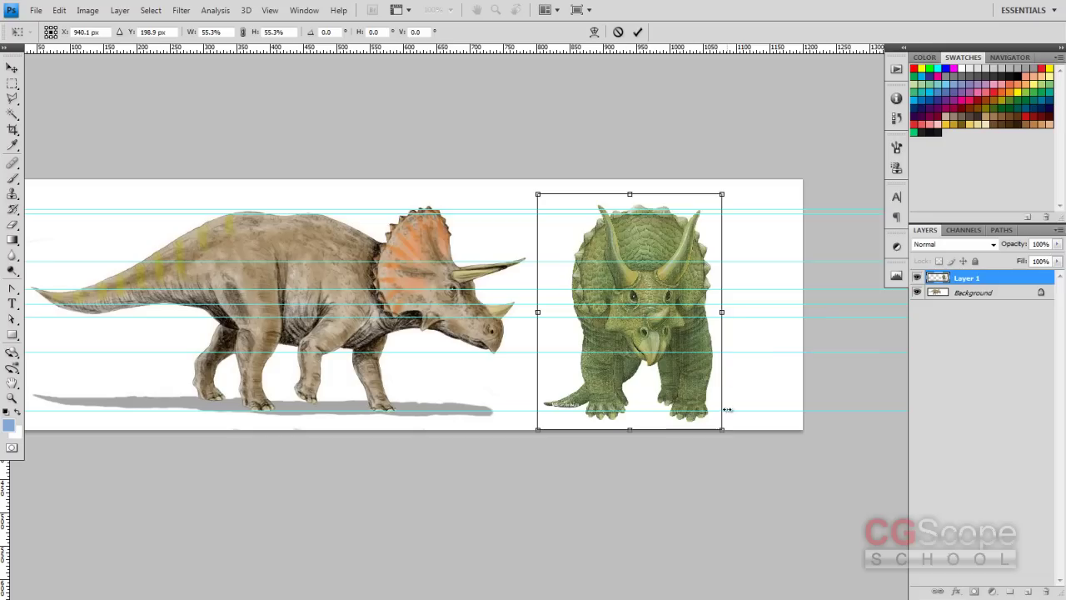
Step: Fine-tune the front-view triceratops to 53.3% scale to match the side view's height, then commit
{"action": "left_click_drag", "start_coordinate": [723, 430], "coordinate": [713, 419]}
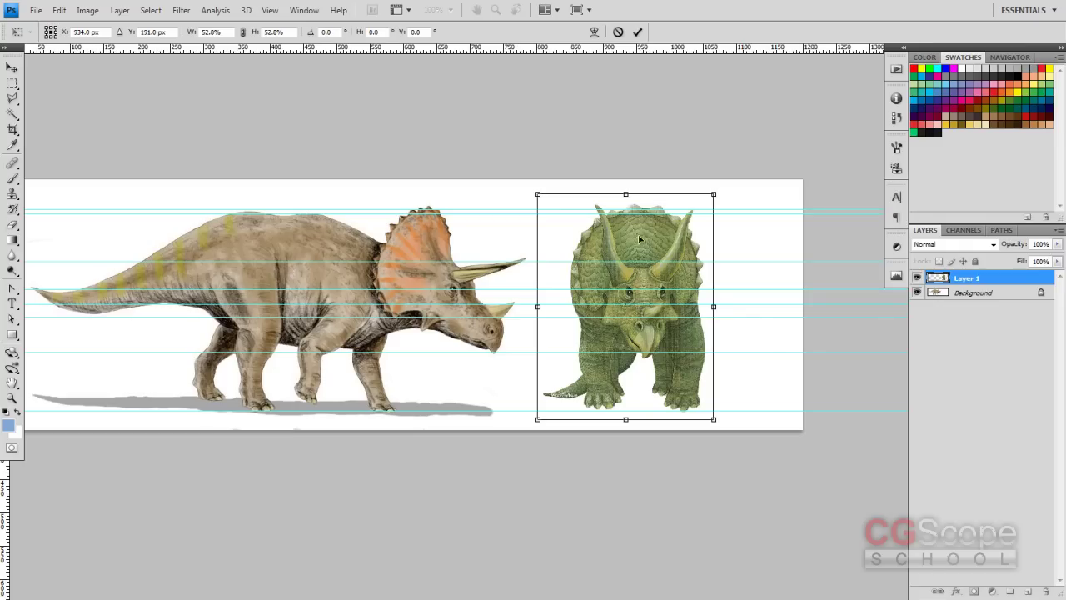
{"action": "left_click_drag", "start_coordinate": [715, 194], "coordinate": [713, 197]}
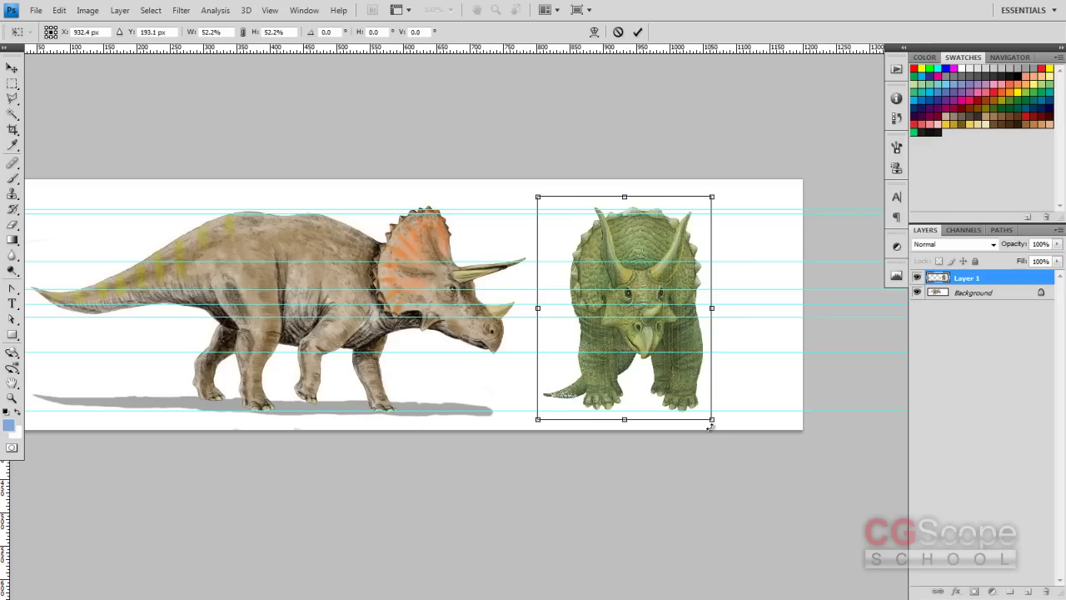
{"action": "left_click_drag", "start_coordinate": [713, 420], "coordinate": [716, 425]}
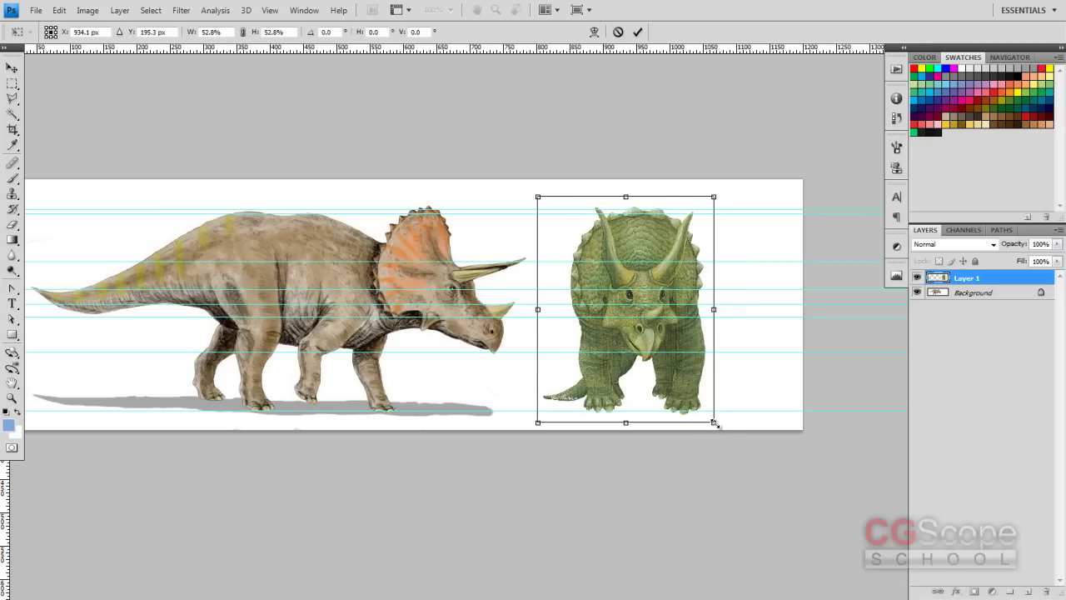
{"action": "left_click_drag", "start_coordinate": [717, 424], "coordinate": [715, 424]}
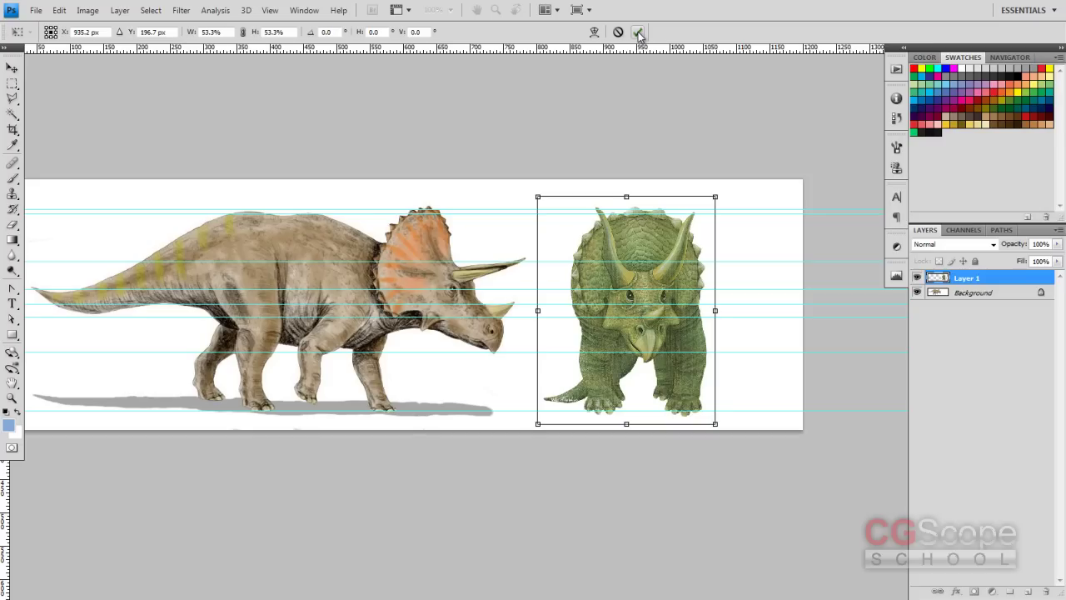
{"action": "key", "text": "Return"}
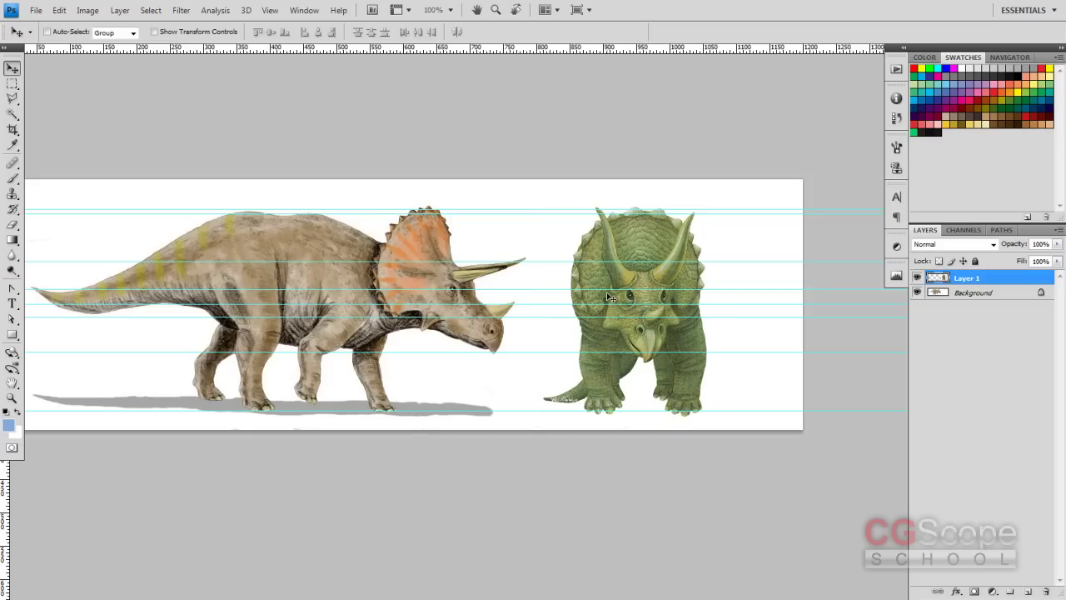
Step: Move the green front-view triceratops right and down until its feet rest on the bottom guide
{"action": "mouse_move", "coordinate": [502, 343]}
{"action": "left_mouse_down"}
{"action": "mouse_move", "coordinate": [571, 330]}
{"action": "mouse_move", "coordinate": [541, 333]}
{"action": "left_mouse_up"}
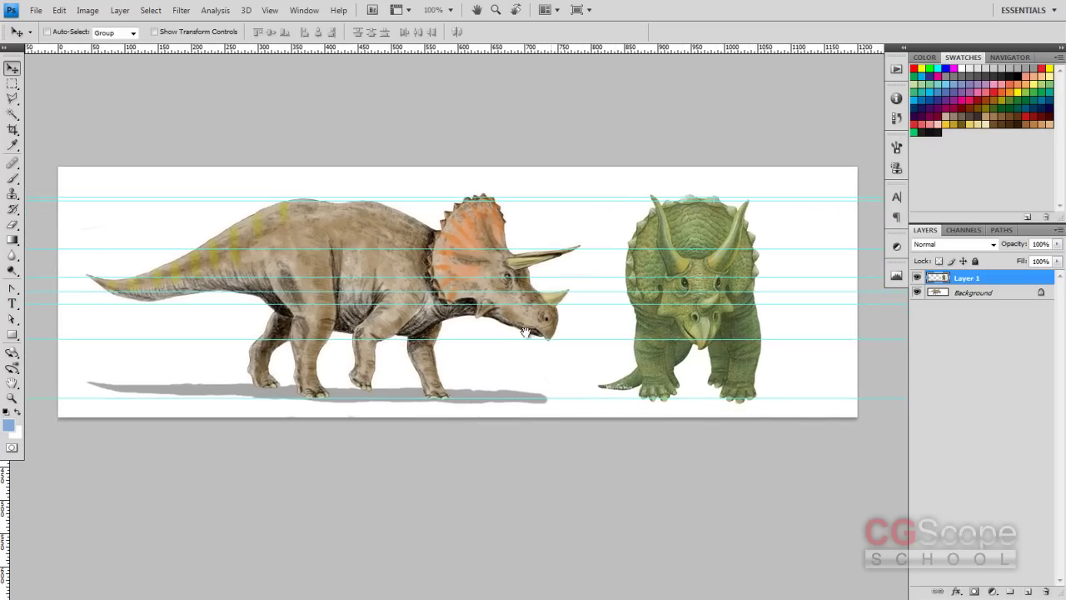
{"action": "mouse_move", "coordinate": [614, 333]}
{"action": "left_mouse_down"}
{"action": "mouse_move", "coordinate": [589, 329]}
{"action": "mouse_move", "coordinate": [603, 330]}
{"action": "left_mouse_up"}
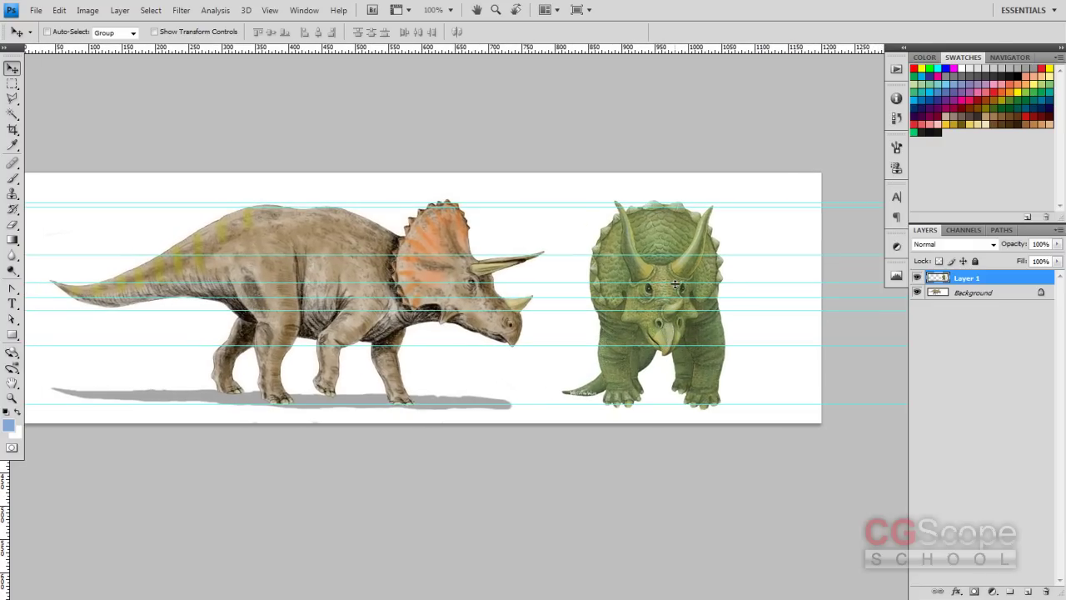
{"action": "mouse_move", "coordinate": [665, 277]}
{"action": "left_mouse_down"}
{"action": "mouse_move", "coordinate": [694, 256]}
{"action": "mouse_move", "coordinate": [688, 295]}
{"action": "left_mouse_up"}
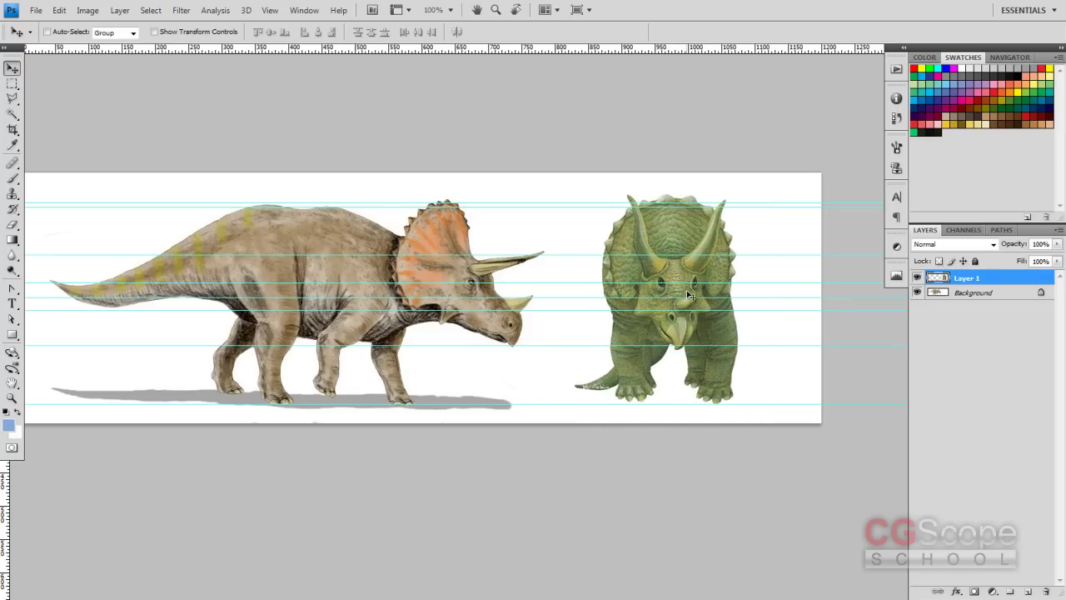
{"action": "left_click_drag", "start_coordinate": [689, 300], "coordinate": [690, 300]}
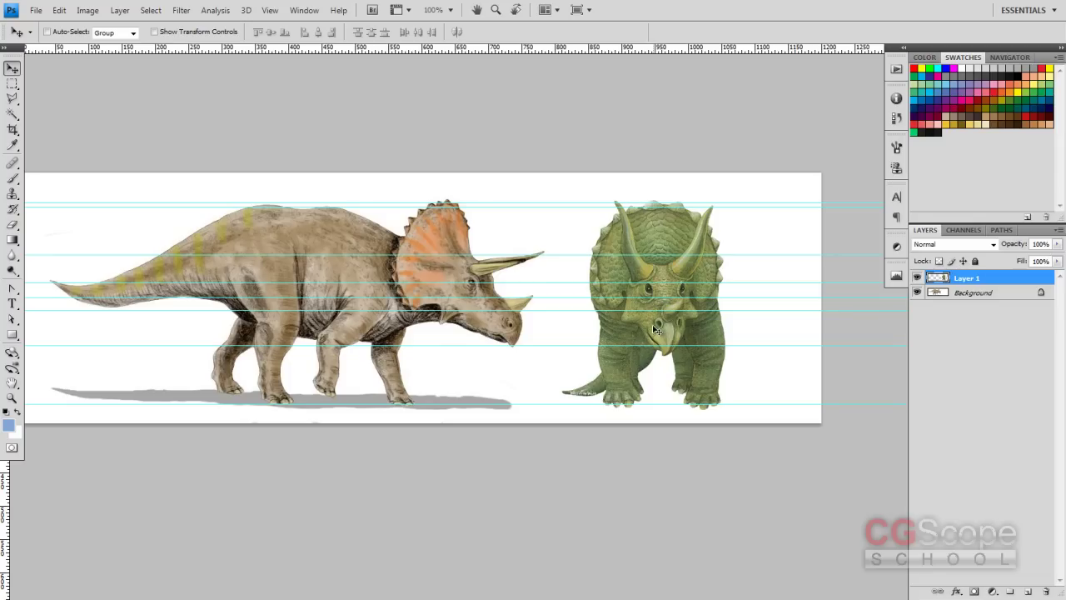
{"action": "mouse_move", "coordinate": [665, 326]}
{"action": "left_mouse_down"}
{"action": "mouse_move", "coordinate": [783, 325]}
{"action": "mouse_move", "coordinate": [600, 327]}
{"action": "mouse_move", "coordinate": [648, 331]}
{"action": "mouse_move", "coordinate": [686, 193]}
{"action": "mouse_move", "coordinate": [658, 330]}
{"action": "mouse_move", "coordinate": [665, 116]}
{"action": "mouse_move", "coordinate": [664, 218]}
{"action": "left_mouse_up"}
{"action": "mouse_move", "coordinate": [678, 365]}
{"action": "left_mouse_down"}
{"action": "mouse_move", "coordinate": [660, 297]}
{"action": "mouse_move", "coordinate": [677, 295]}
{"action": "left_mouse_up"}
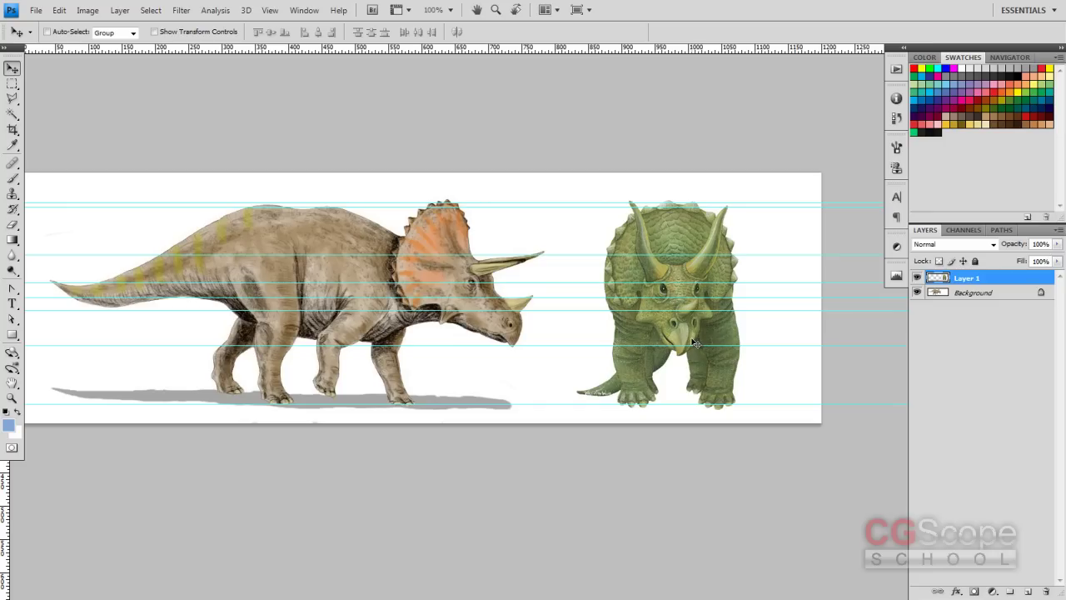
{"action": "left_click_drag", "start_coordinate": [676, 295], "coordinate": [685, 295]}
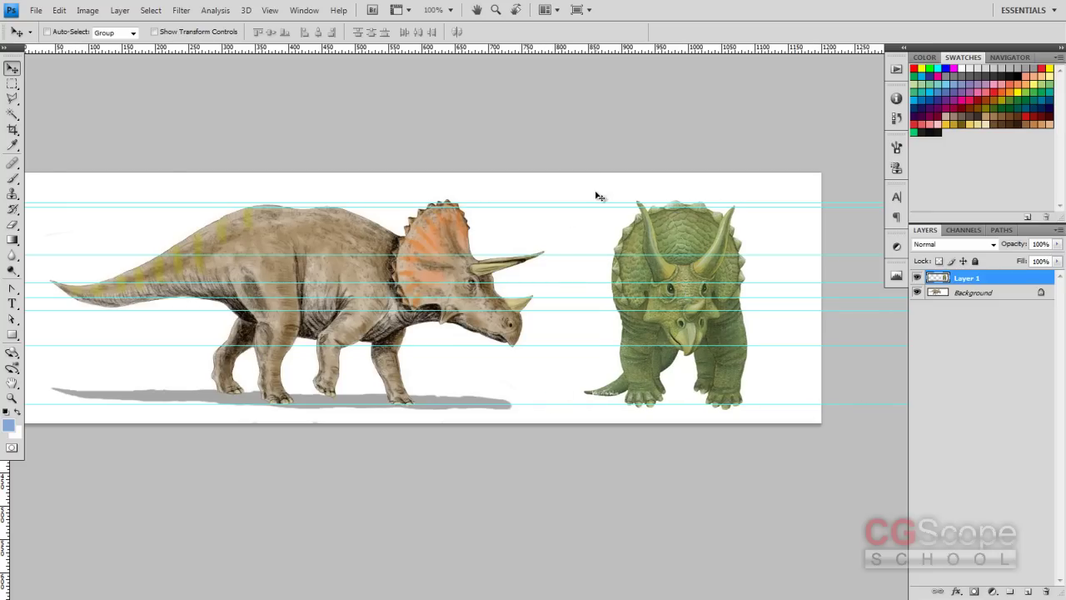
Step: Remove every guide with View > Clear Guides and pan the canvas slightly down-right
{"action": "left_click", "coordinate": [274, 16]}
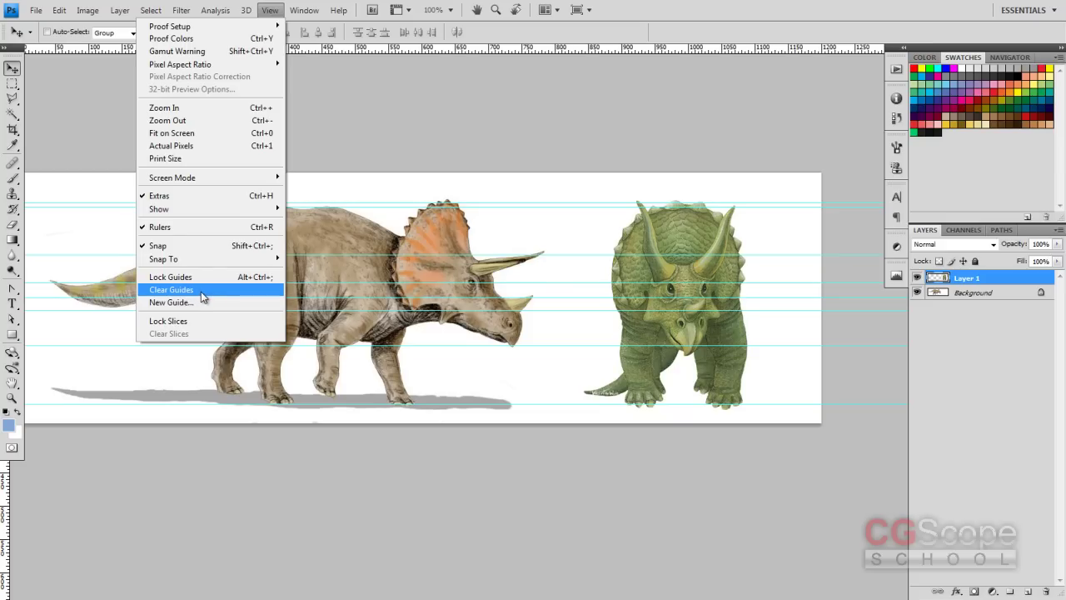
{"action": "left_click", "coordinate": [201, 291]}
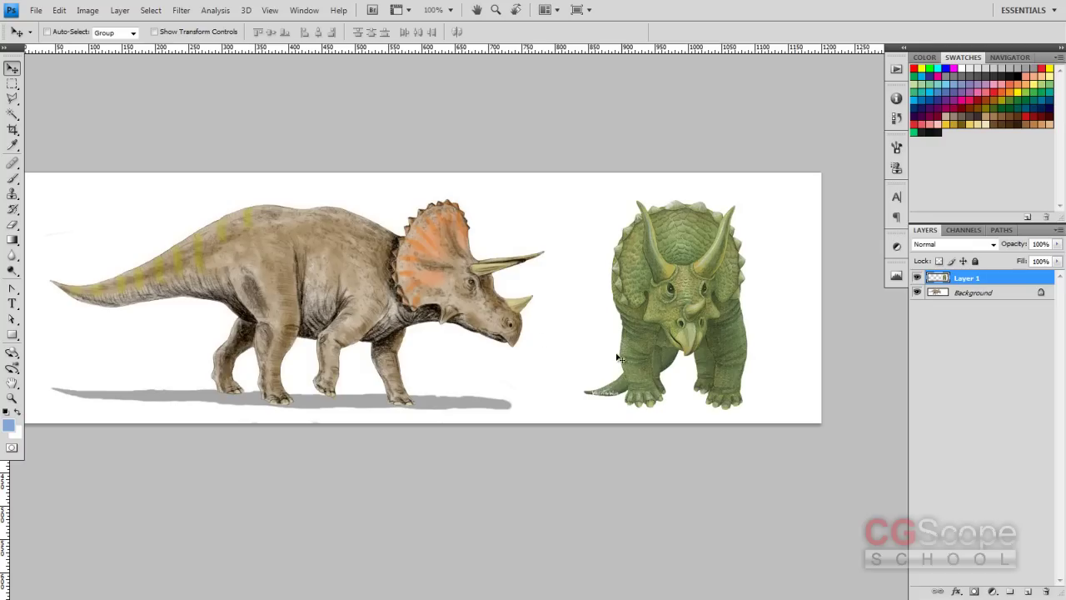
{"action": "left_click_drag", "start_coordinate": [516, 323], "coordinate": [543, 338]}
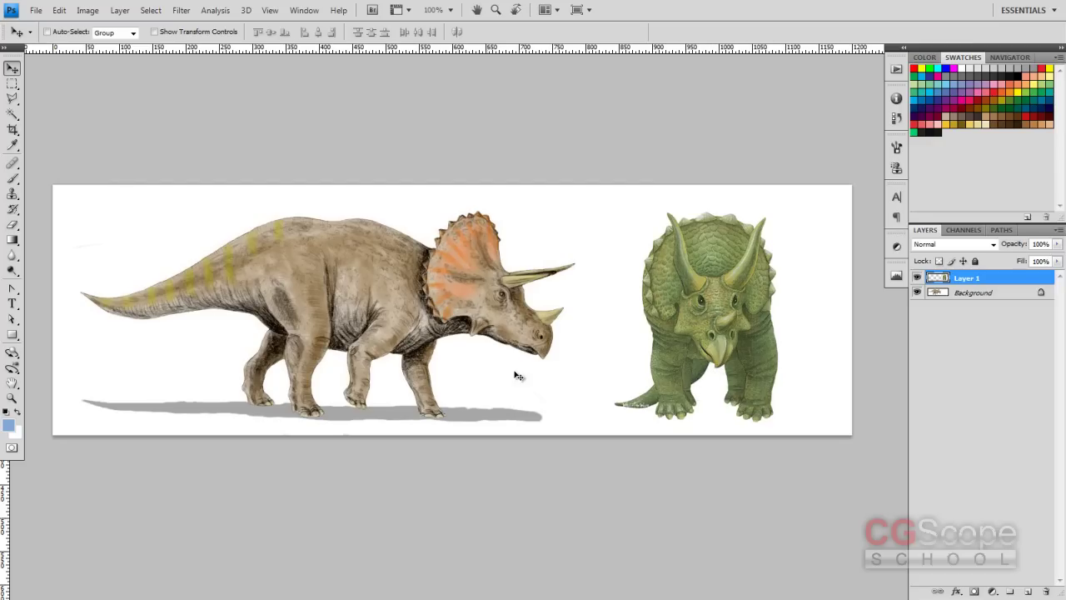
Step: Draw a rectangular marquee around the side-view triceratops on the left of the canvas
{"action": "left_click", "coordinate": [13, 84]}
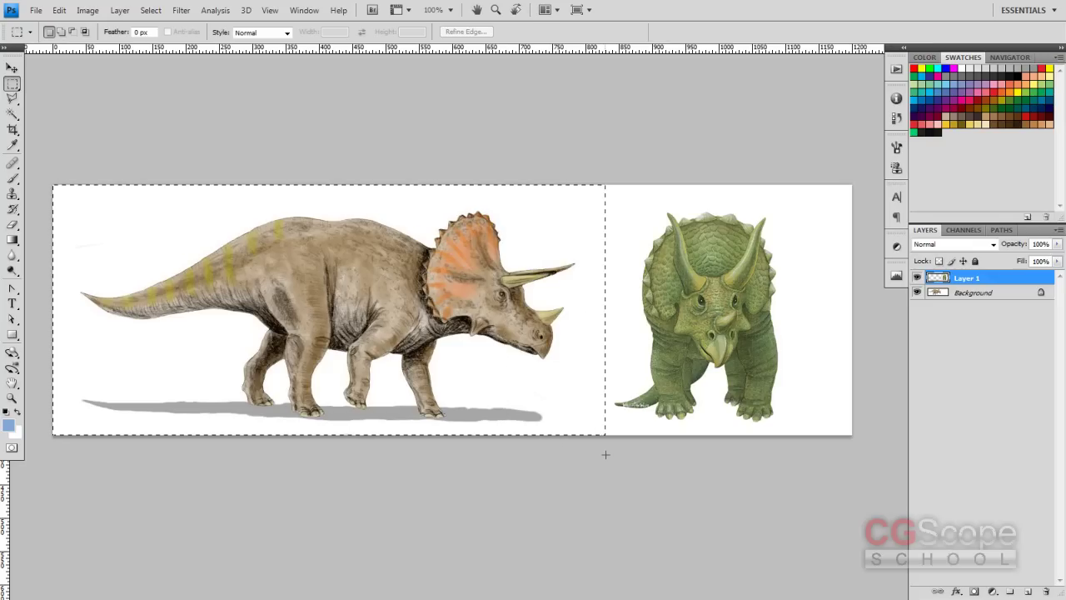
{"action": "left_click_drag", "start_coordinate": [607, 454], "coordinate": [607, 453]}
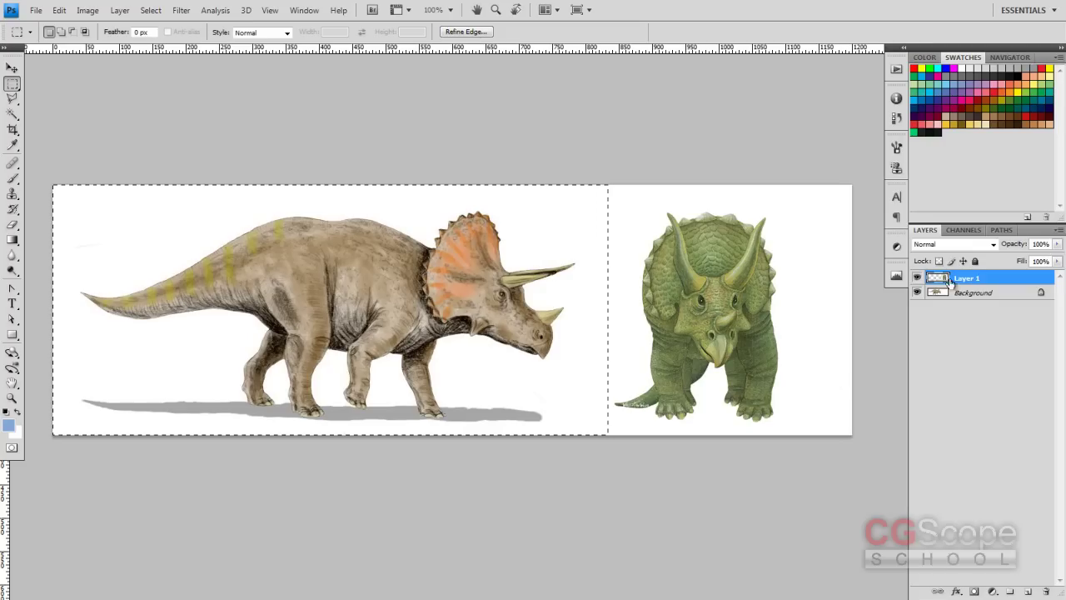
Step: Copy the selection, then toggle Background's visibility and switch between Background and Layer 1 to check contents
{"action": "left_click", "coordinate": [59, 10]}
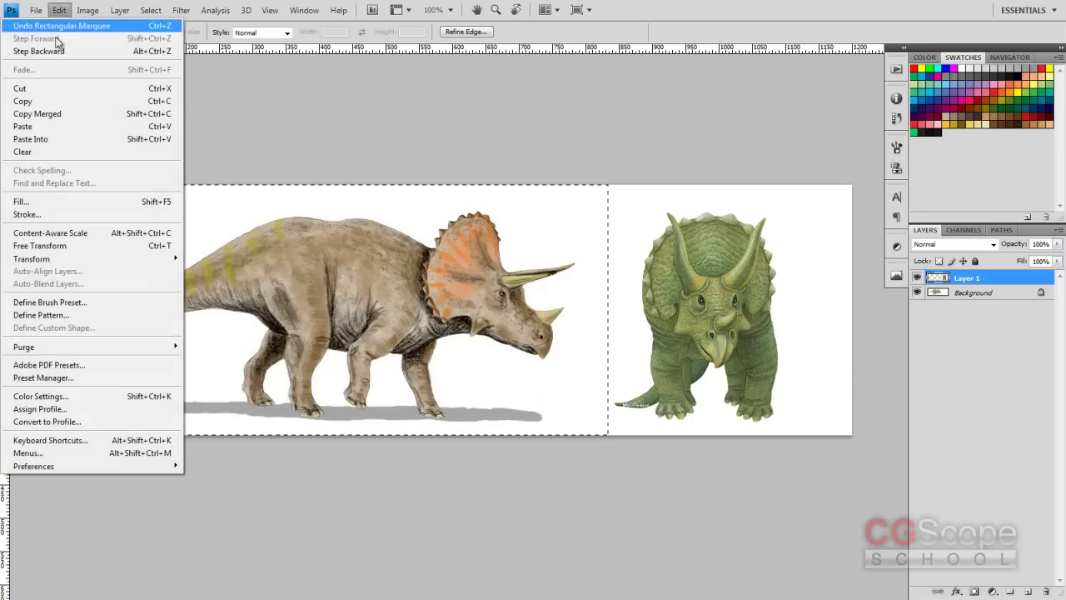
{"action": "left_click", "coordinate": [49, 103]}
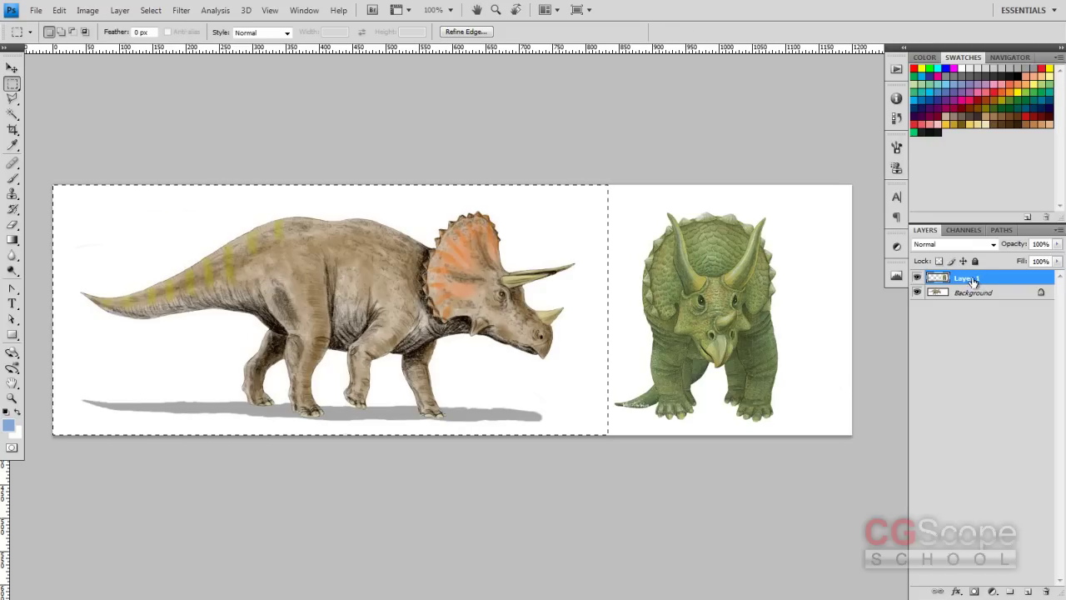
{"action": "left_click", "coordinate": [918, 292]}
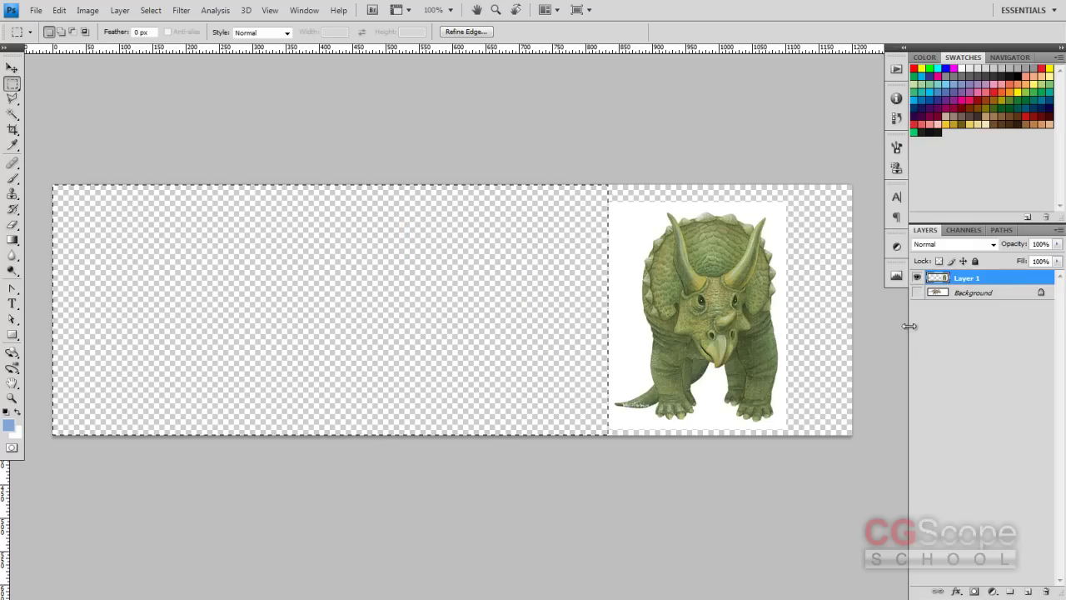
{"action": "left_click", "coordinate": [917, 292]}
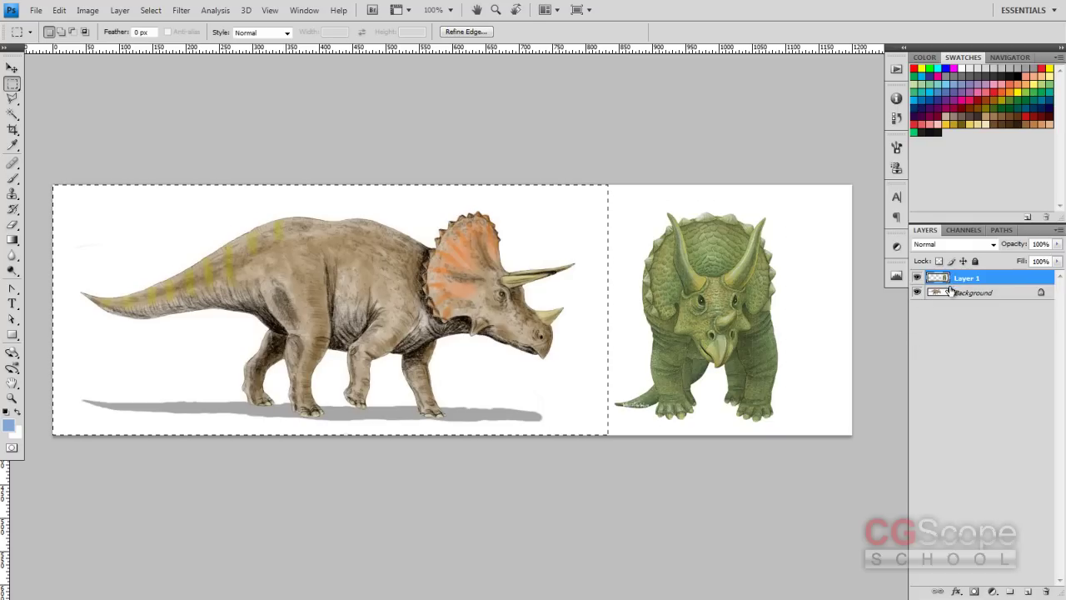
{"action": "left_click", "coordinate": [969, 297]}
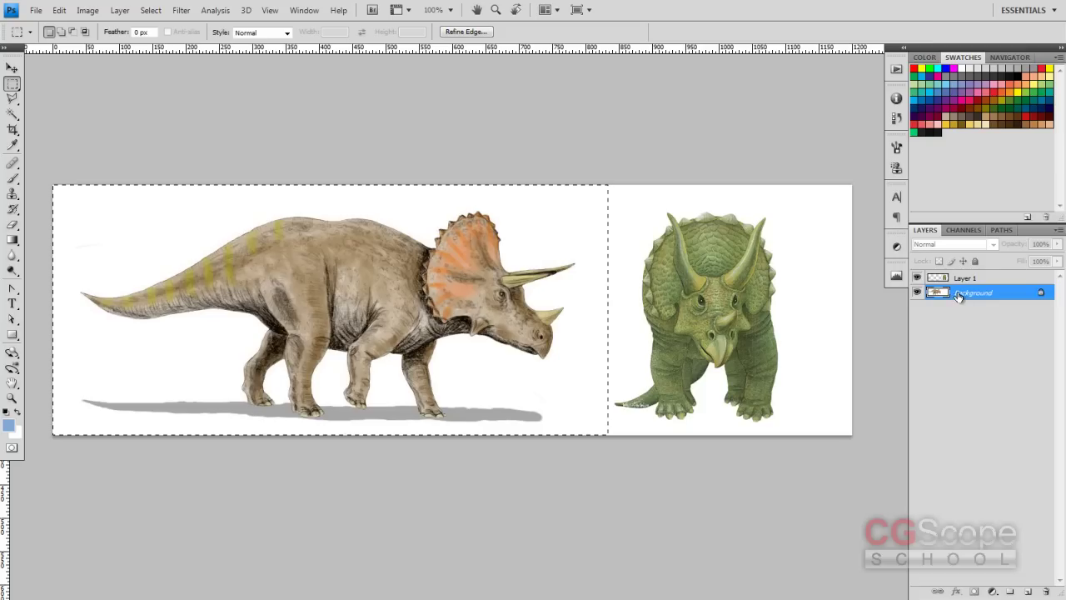
{"action": "left_click", "coordinate": [983, 279]}
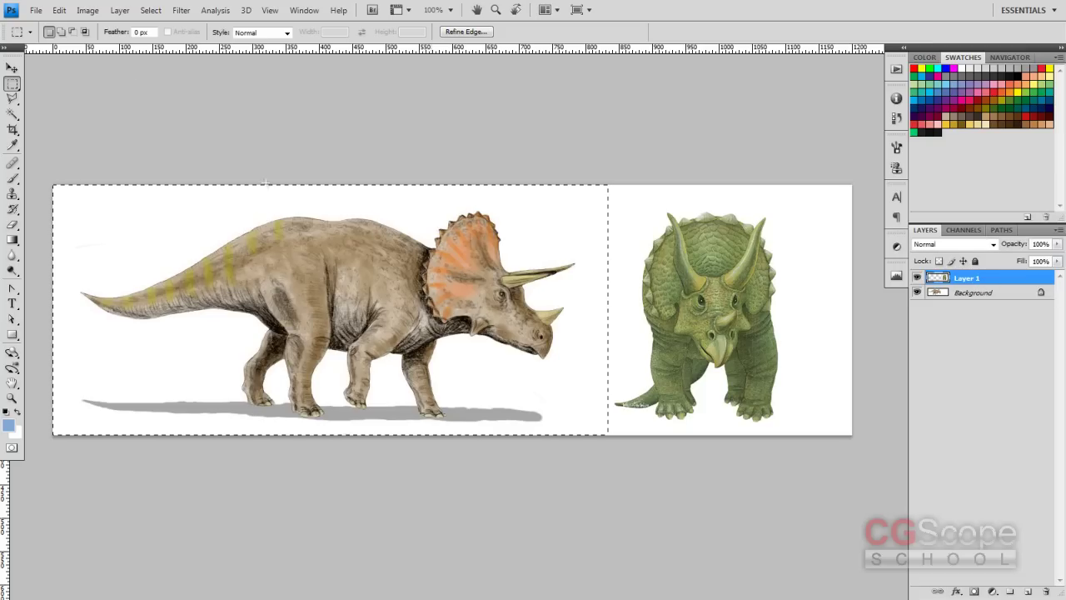
{"action": "left_click", "coordinate": [60, 11]}
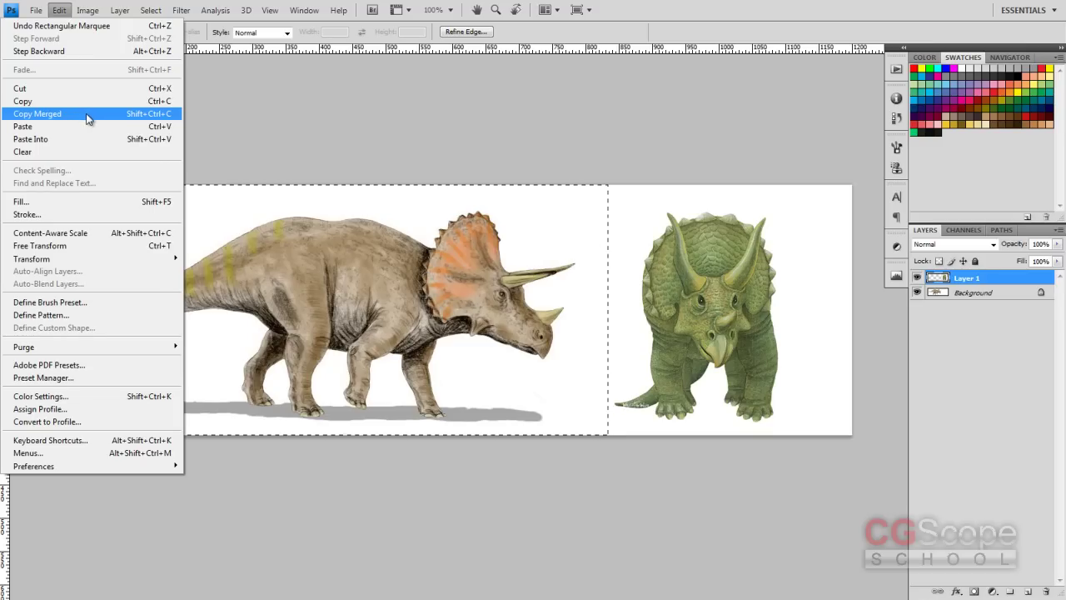
Step: Copy the selected side view with Copy Merged so all layers are included
{"action": "left_click", "coordinate": [86, 114]}
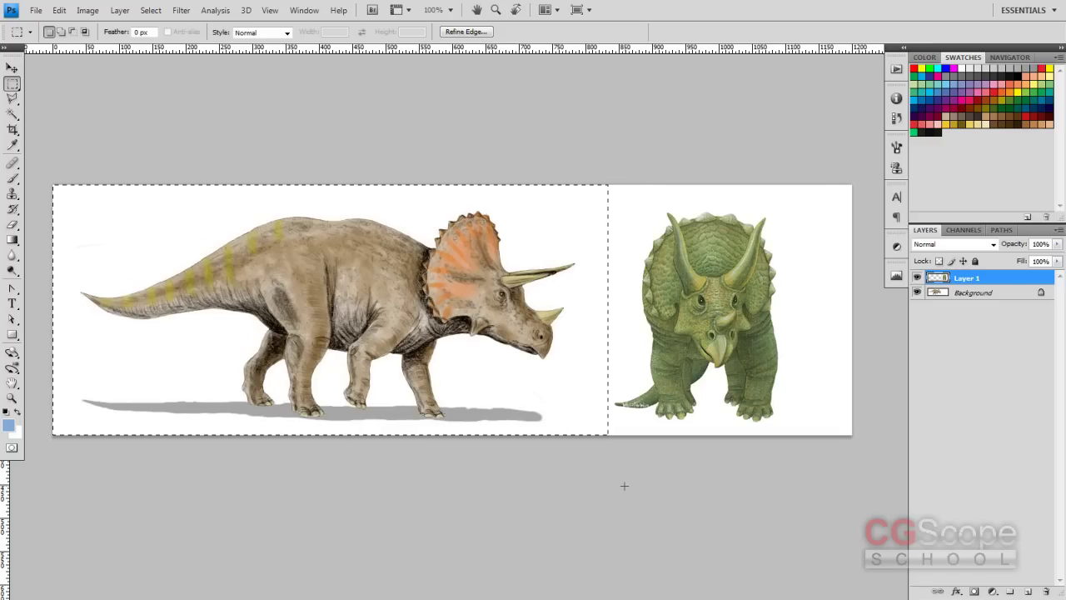
{"action": "left_click", "coordinate": [37, 12]}
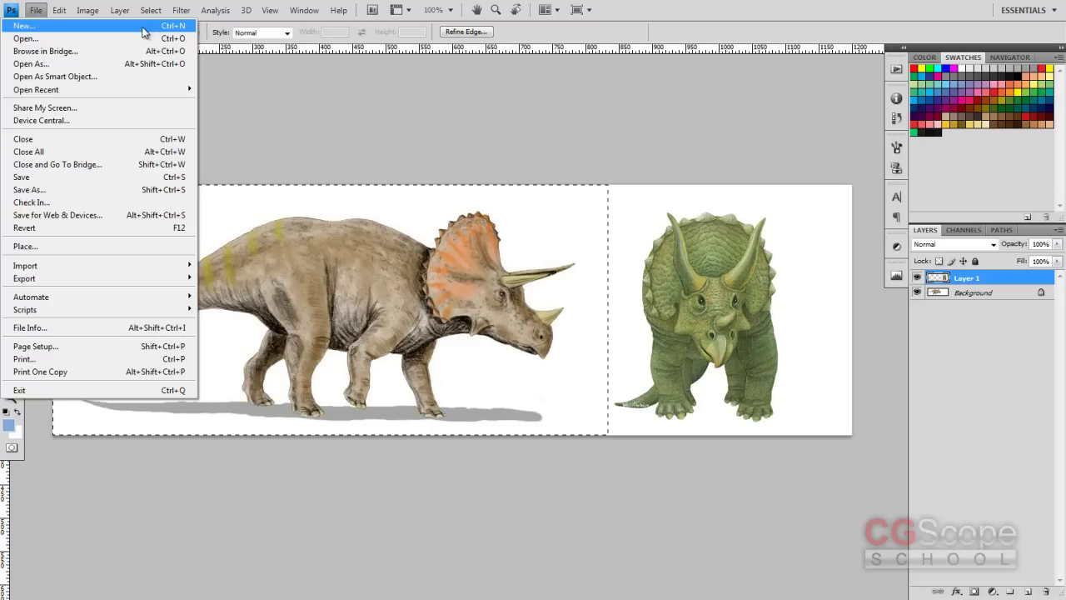
Step: Start a new document using the clipboard size of 834 × 376 pixels
{"action": "left_click", "coordinate": [144, 31]}
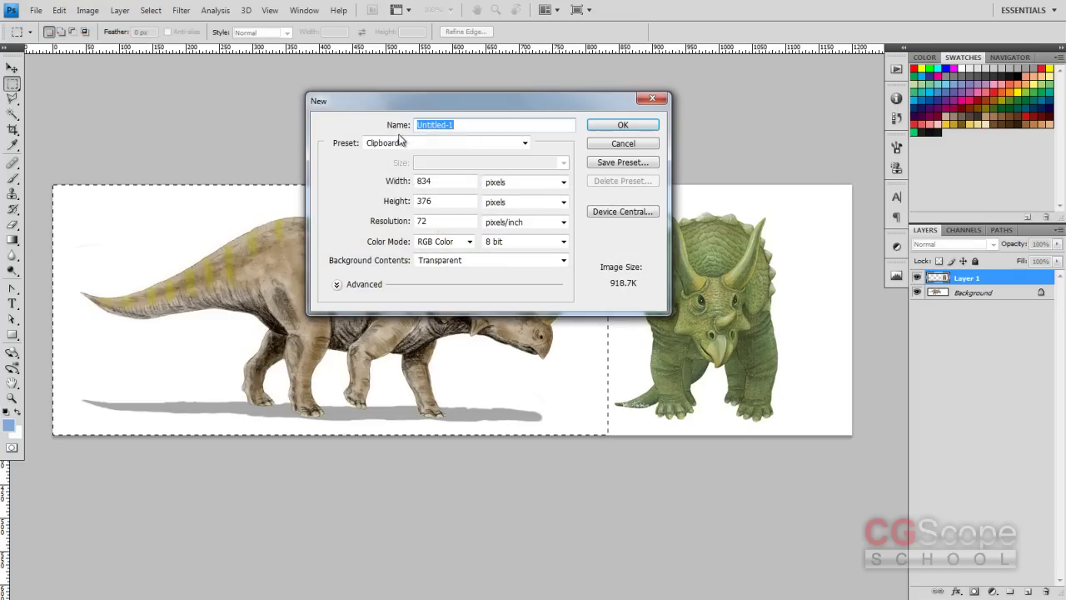
Step: Create the new transparent 834 × 376 pixel document
{"action": "left_click_drag", "start_coordinate": [505, 99], "coordinate": [505, 79]}
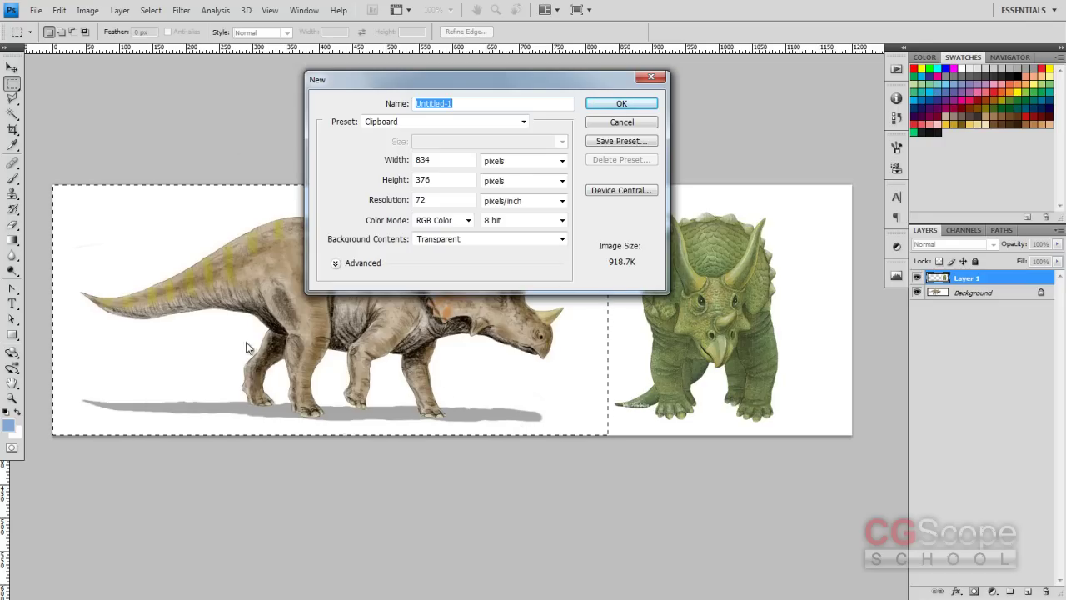
{"action": "left_click_drag", "start_coordinate": [496, 85], "coordinate": [498, 79]}
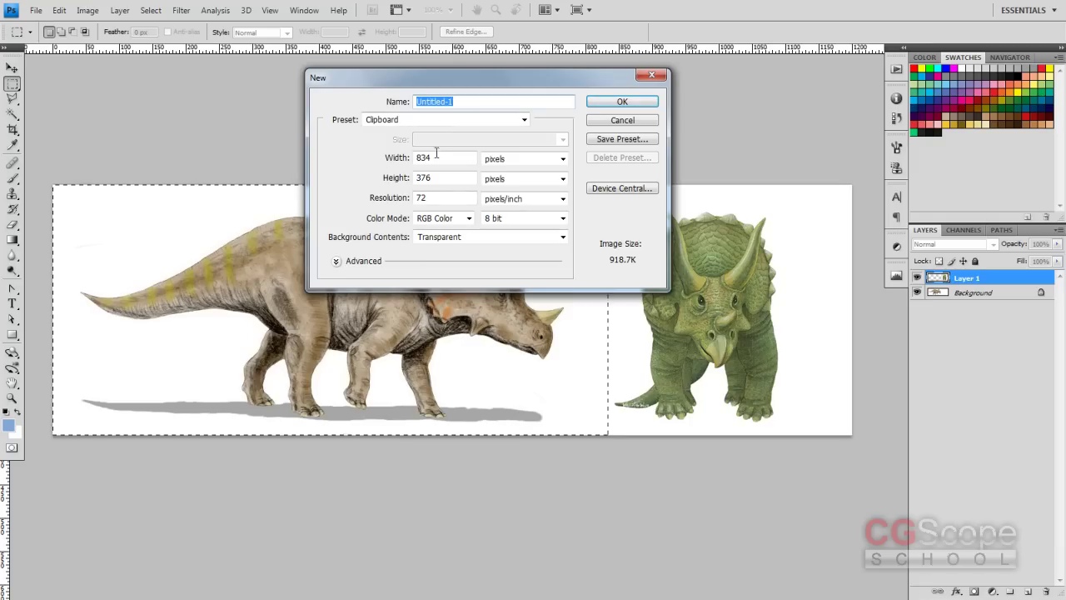
{"action": "left_click", "coordinate": [639, 103]}
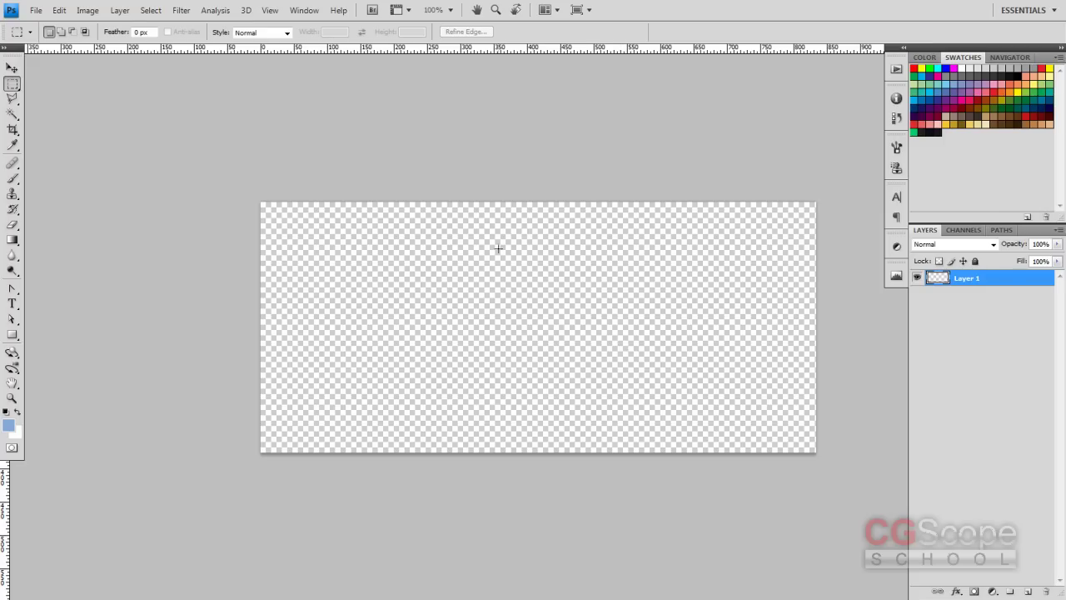
{"action": "left_click", "coordinate": [59, 10]}
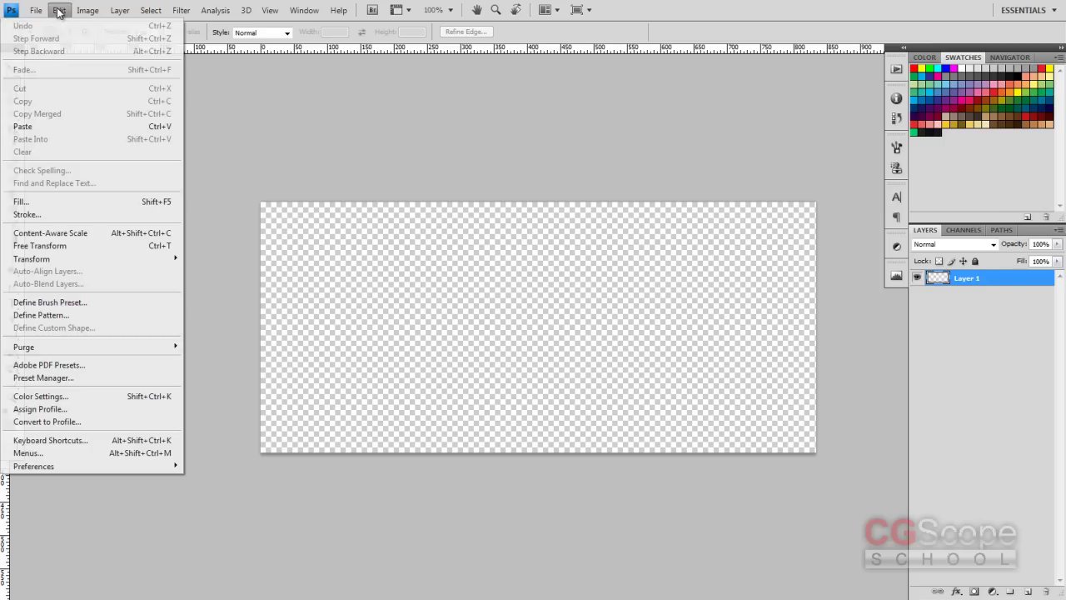
Step: Paste the copied side-view triceratops into the new 834 × 376 document
{"action": "left_click", "coordinate": [46, 130]}
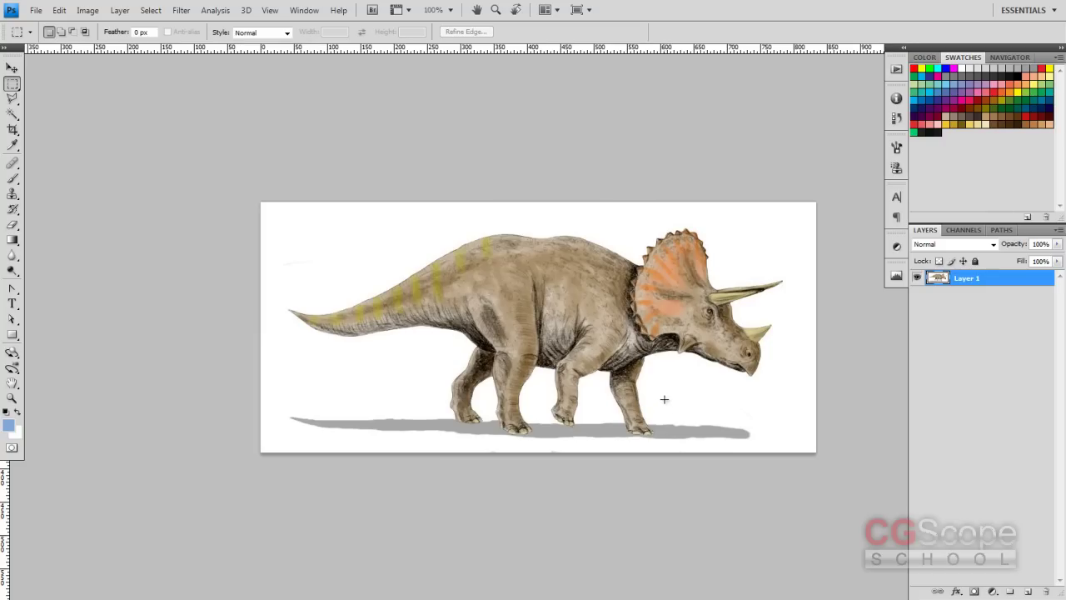
Step: In Save As, browse to D:\CGStudents\Dino\3dsMax2011\sceneassets\images
{"action": "left_click", "coordinate": [37, 10]}
{"action": "left_click", "coordinate": [42, 183]}
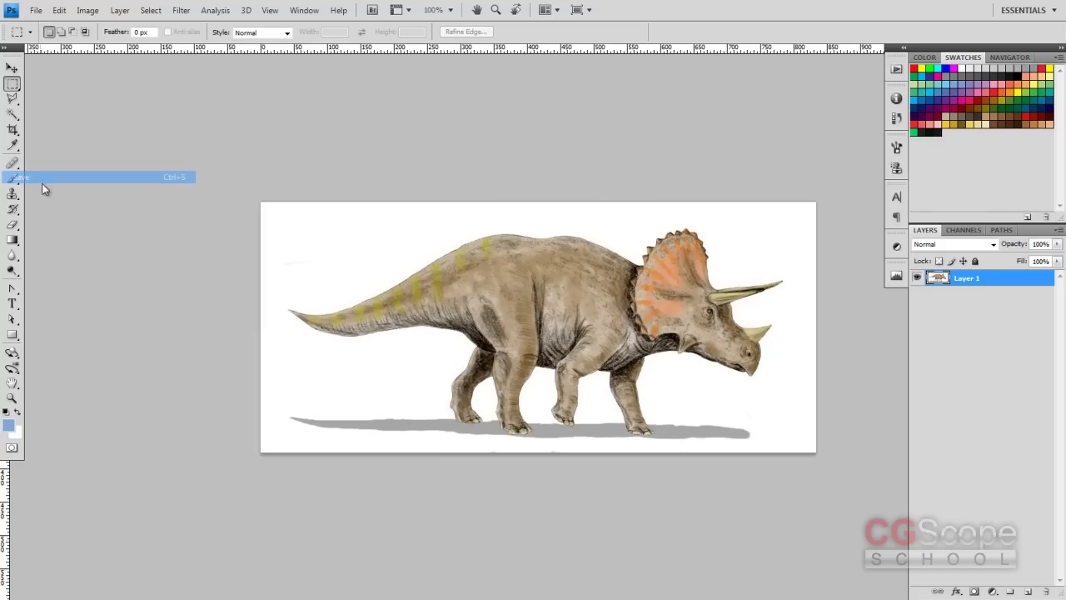
{"action": "left_click_drag", "start_coordinate": [536, 71], "coordinate": [434, 86]}
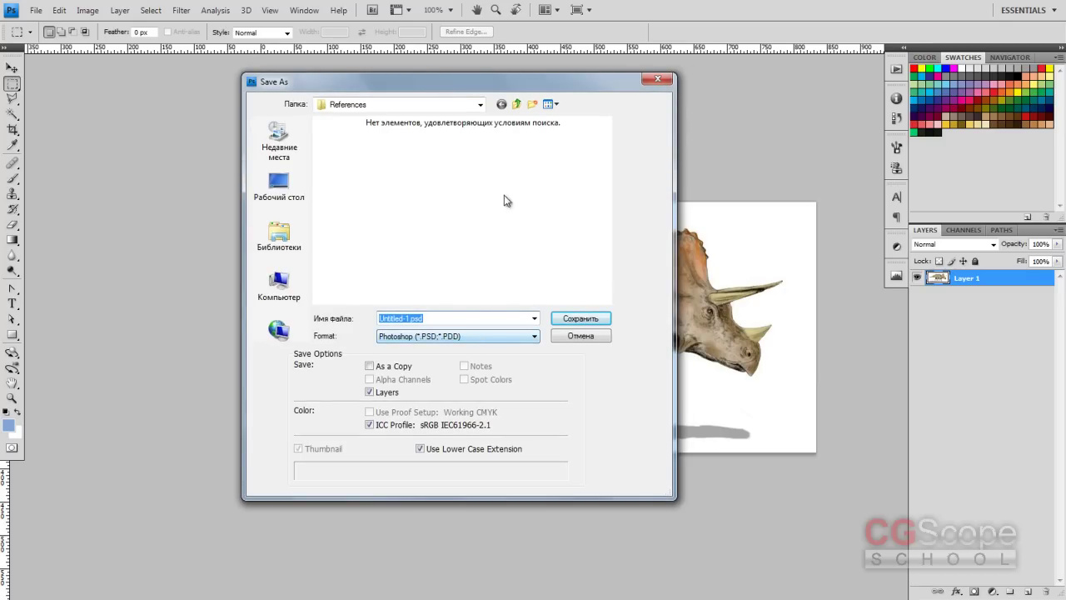
{"action": "left_click", "coordinate": [481, 105]}
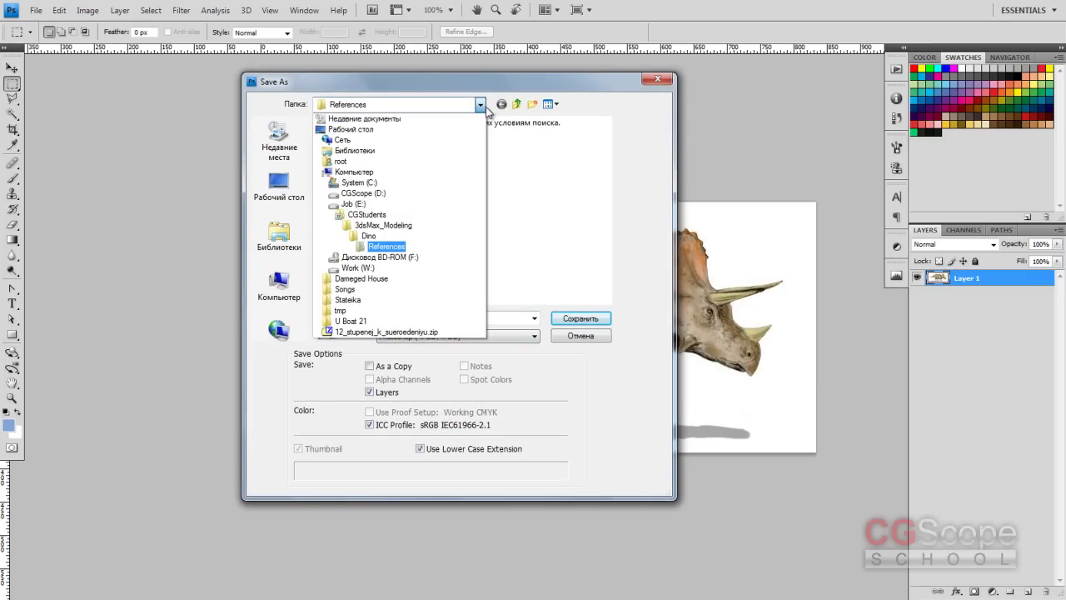
{"action": "left_click", "coordinate": [363, 193]}
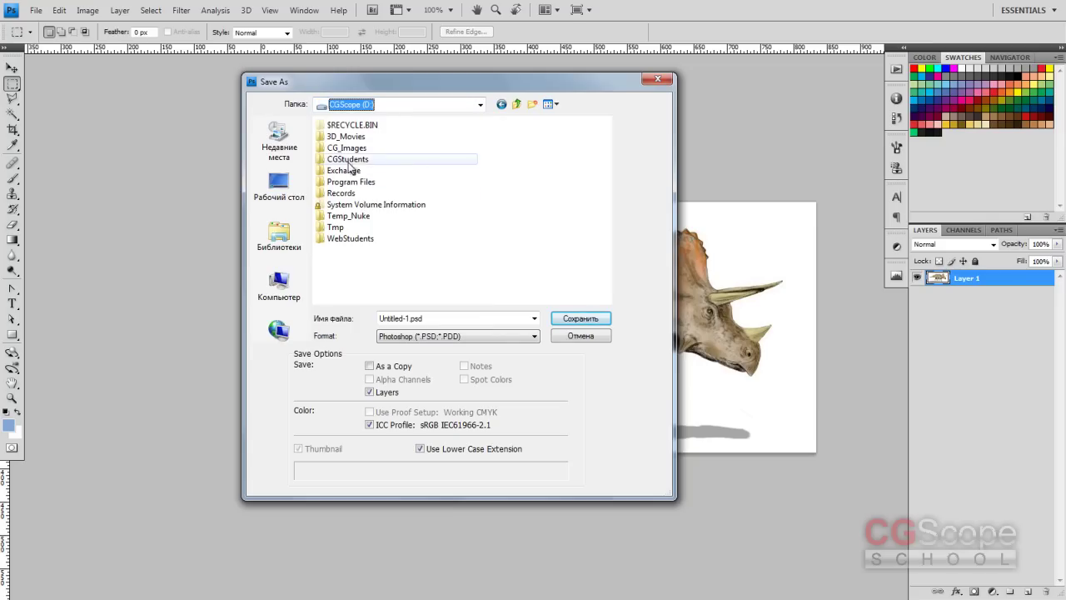
{"action": "double_click", "coordinate": [349, 162]}
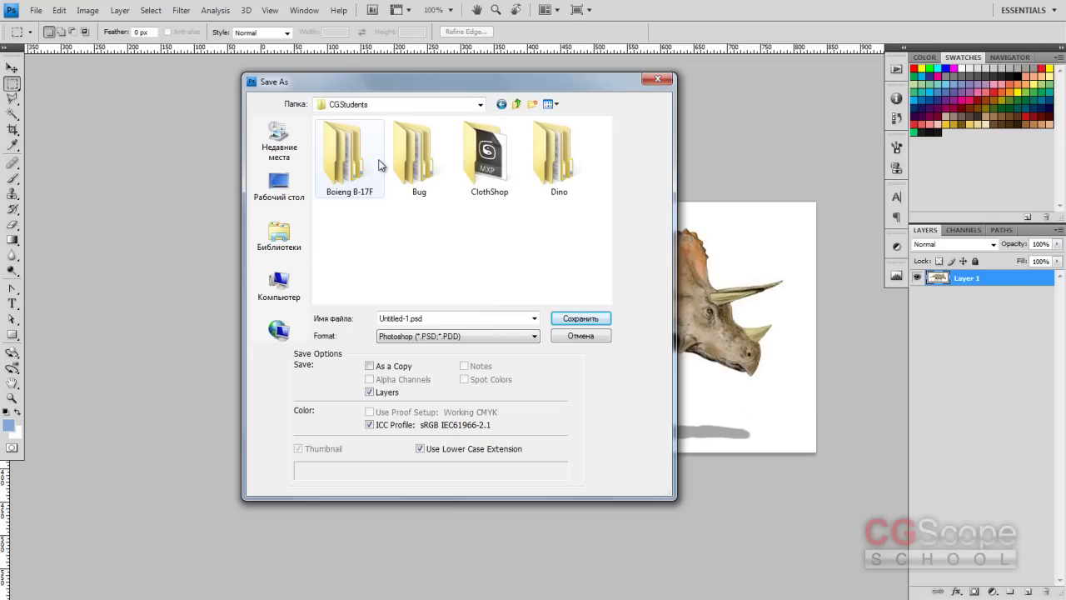
{"action": "double_click", "coordinate": [556, 164]}
{"action": "double_click", "coordinate": [351, 125]}
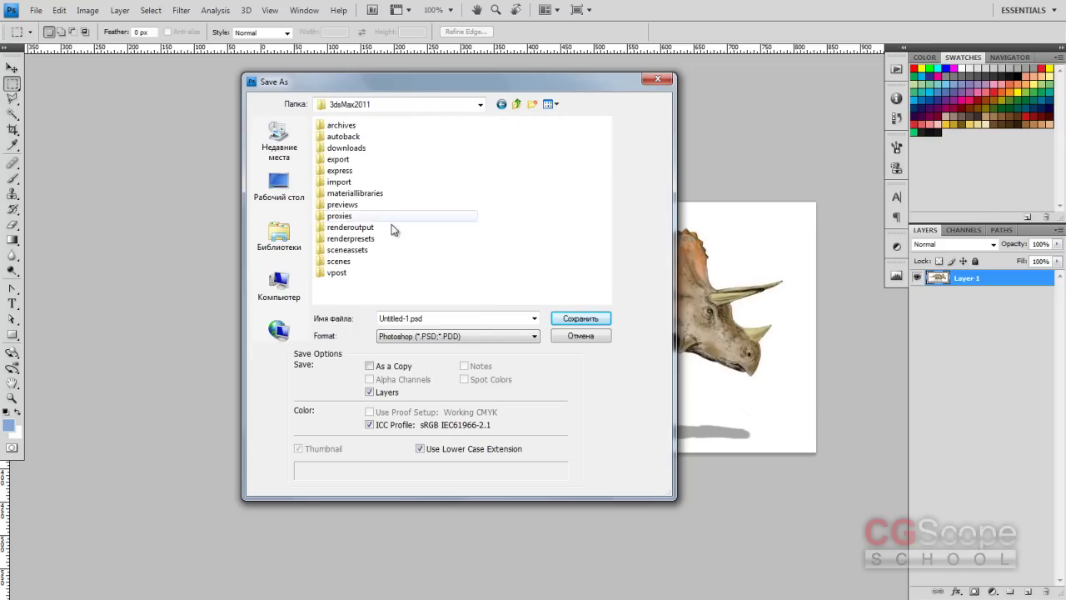
{"action": "mouse_move", "coordinate": [347, 250]}
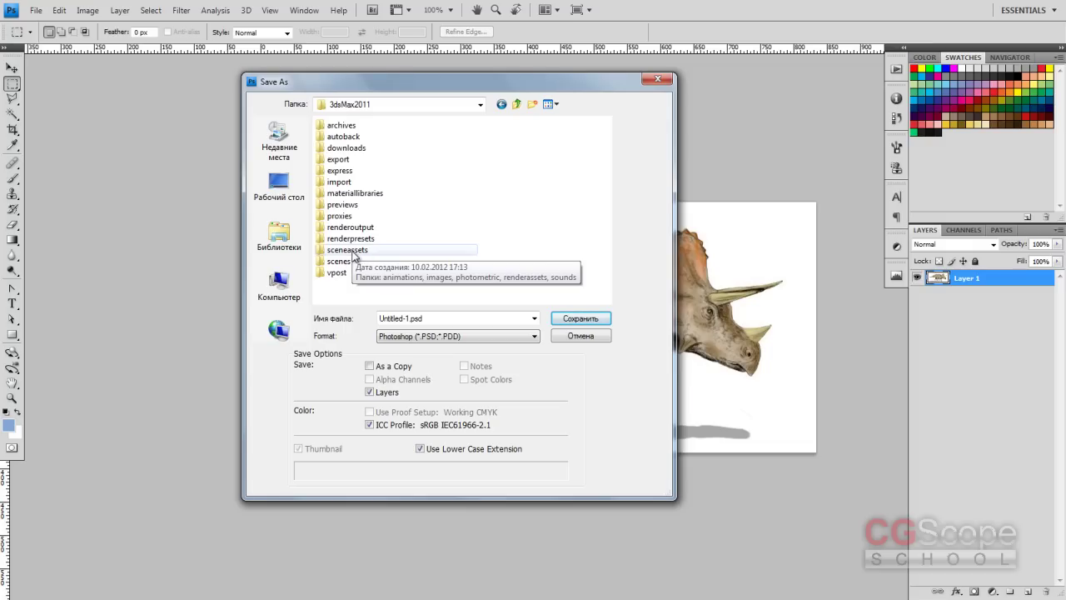
{"action": "double_click", "coordinate": [357, 252]}
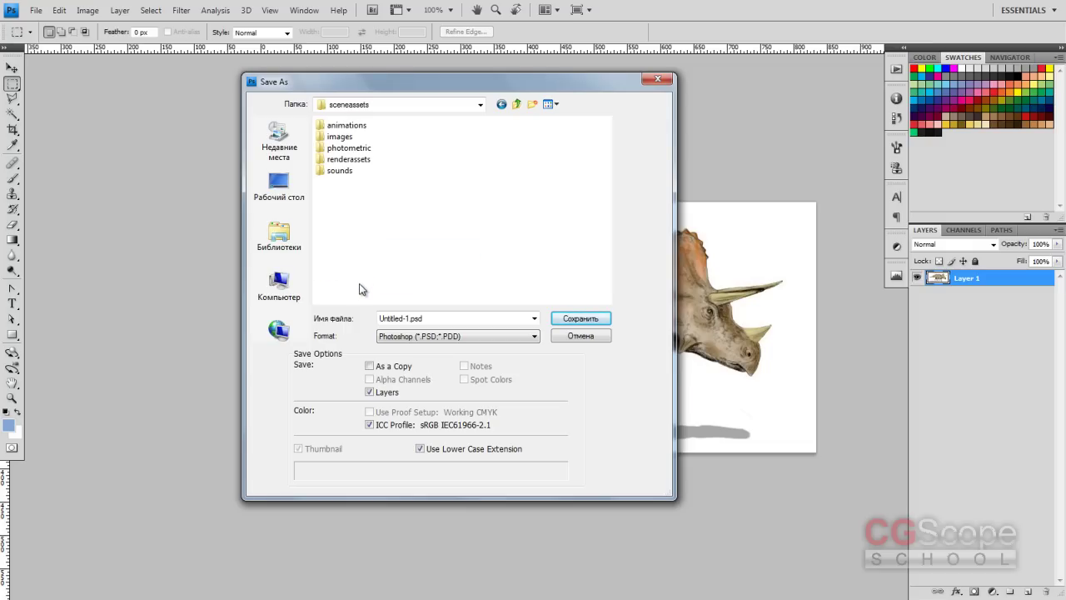
{"action": "double_click", "coordinate": [341, 138]}
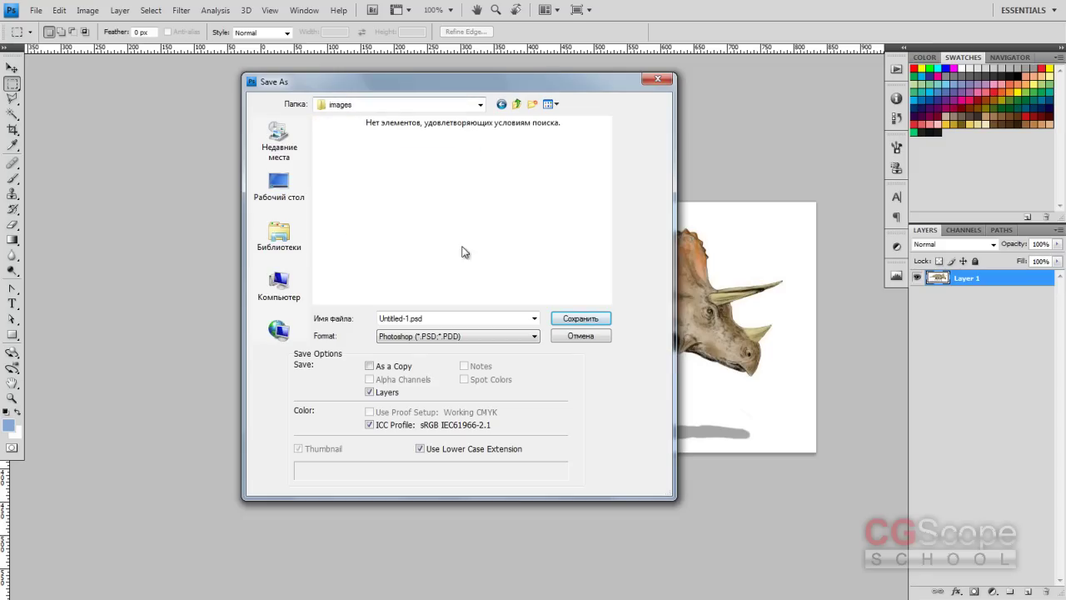
Step: Name the file dino_side and choose JPEG as the format
{"action": "double_click", "coordinate": [454, 319]}
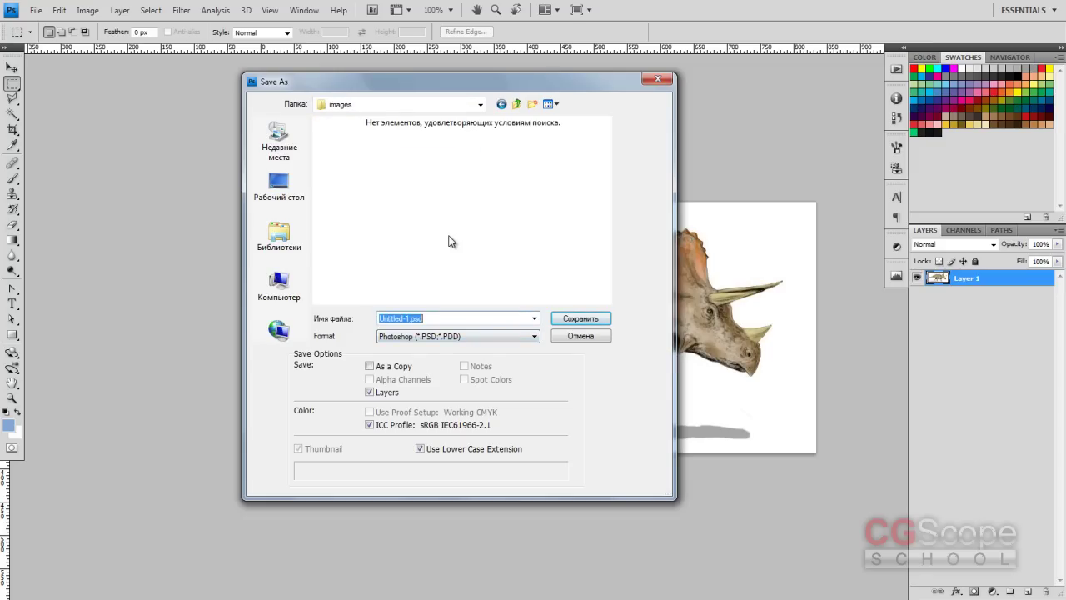
{"action": "type", "text": "d"}
{"action": "left_click", "coordinate": [448, 338]}
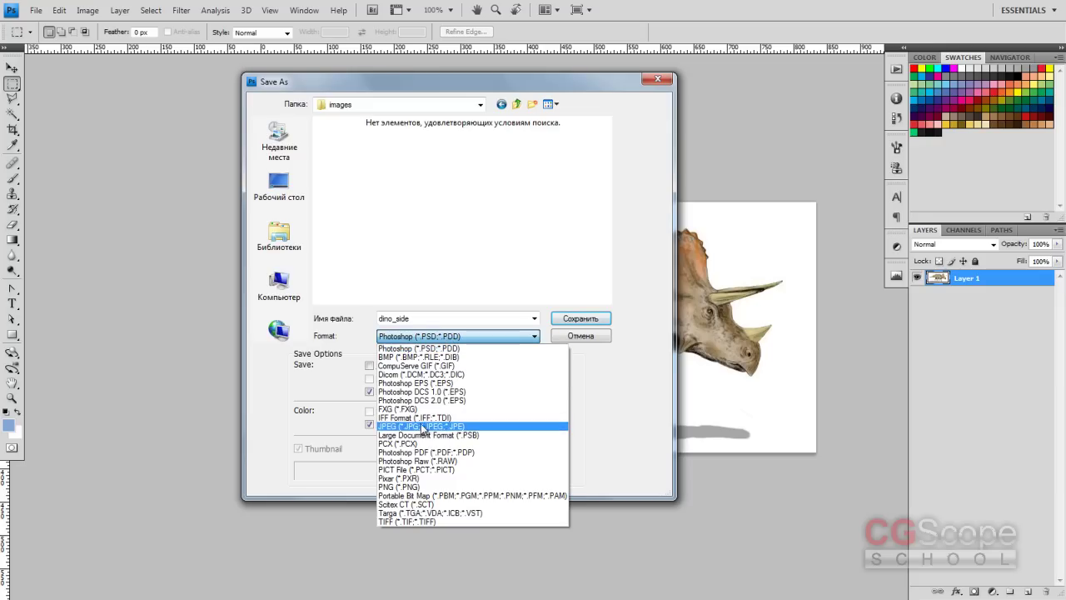
{"action": "left_click", "coordinate": [420, 426]}
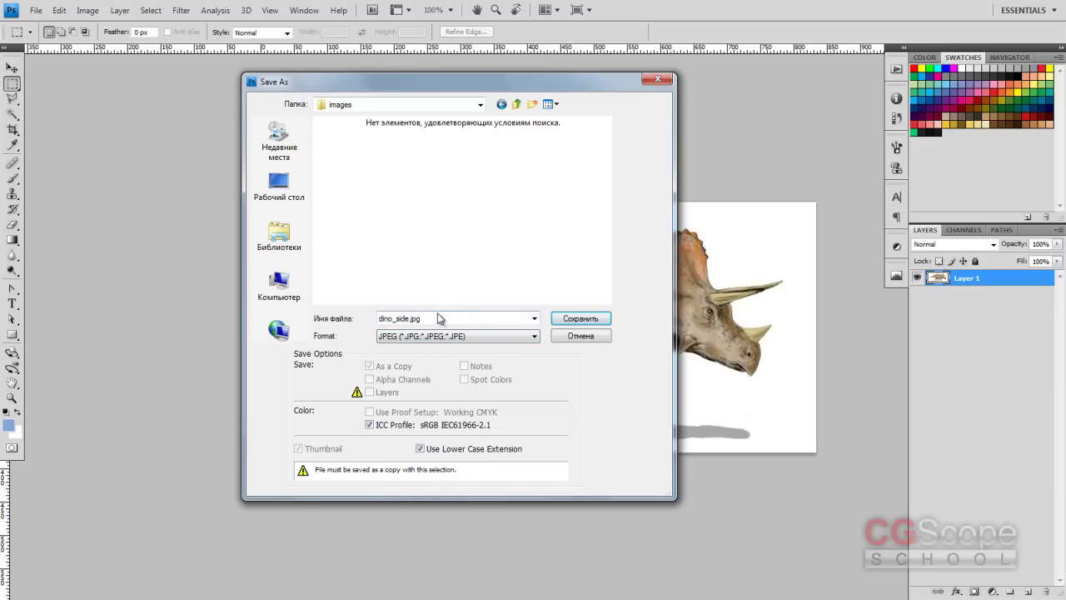
Step: Save dino_side as a JPEG with quality 10 (Maximum)
{"action": "left_click", "coordinate": [583, 321]}
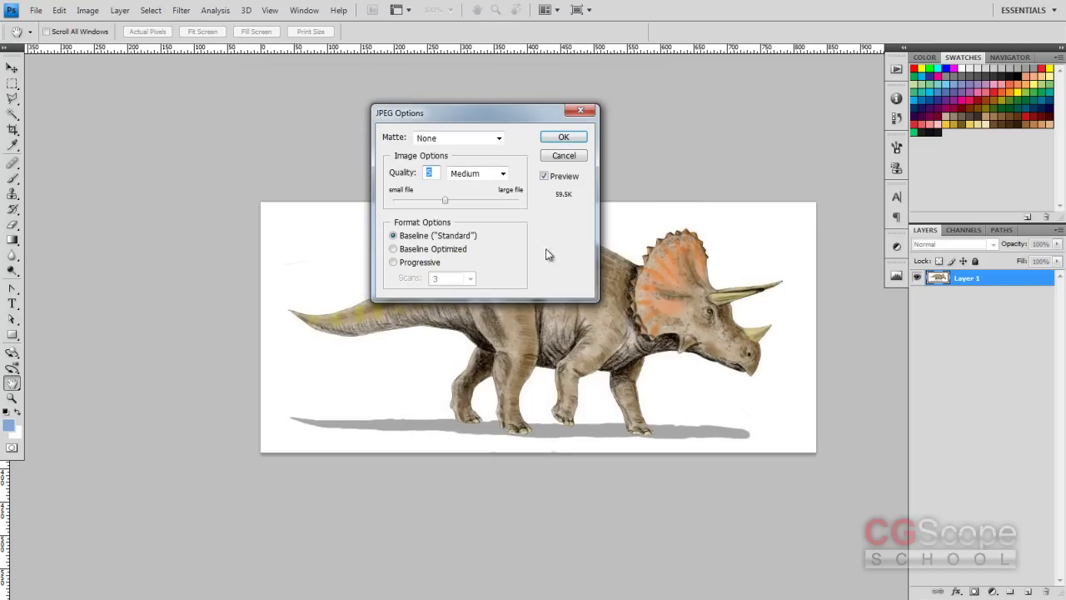
{"action": "mouse_move", "coordinate": [522, 113]}
{"action": "left_mouse_down"}
{"action": "mouse_move", "coordinate": [478, 107]}
{"action": "mouse_move", "coordinate": [487, 100]}
{"action": "left_mouse_up"}
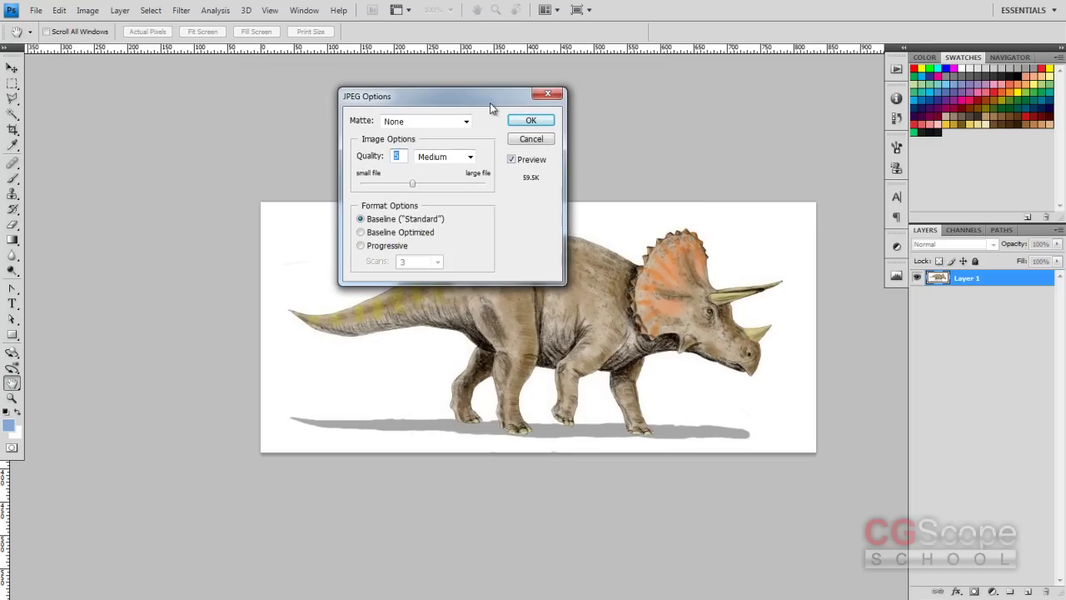
{"action": "left_click", "coordinate": [472, 159]}
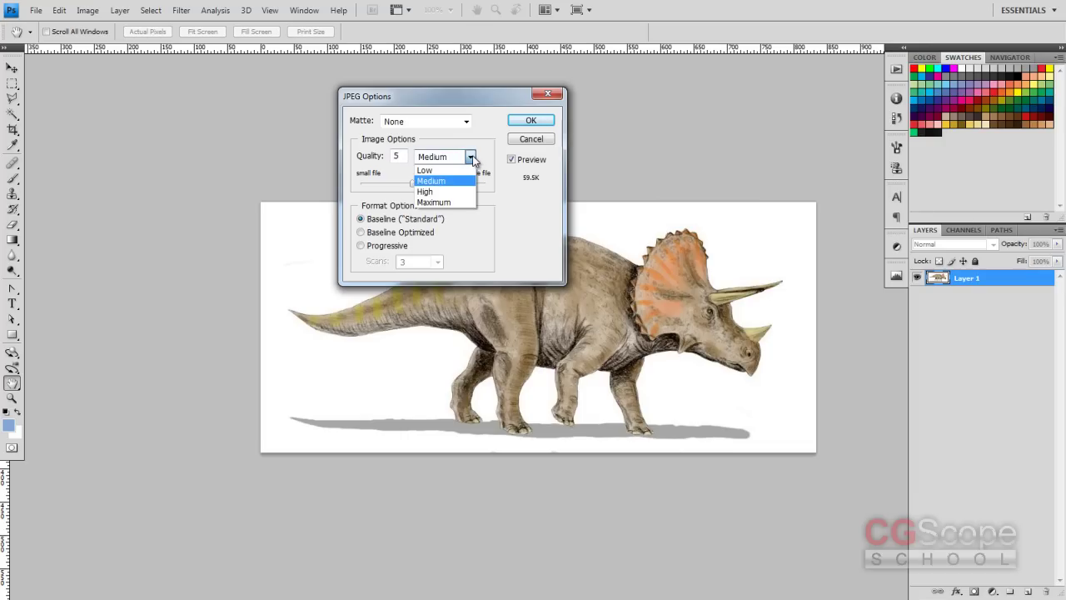
{"action": "left_click", "coordinate": [436, 197]}
{"action": "left_click_drag", "start_coordinate": [446, 187], "coordinate": [464, 188]}
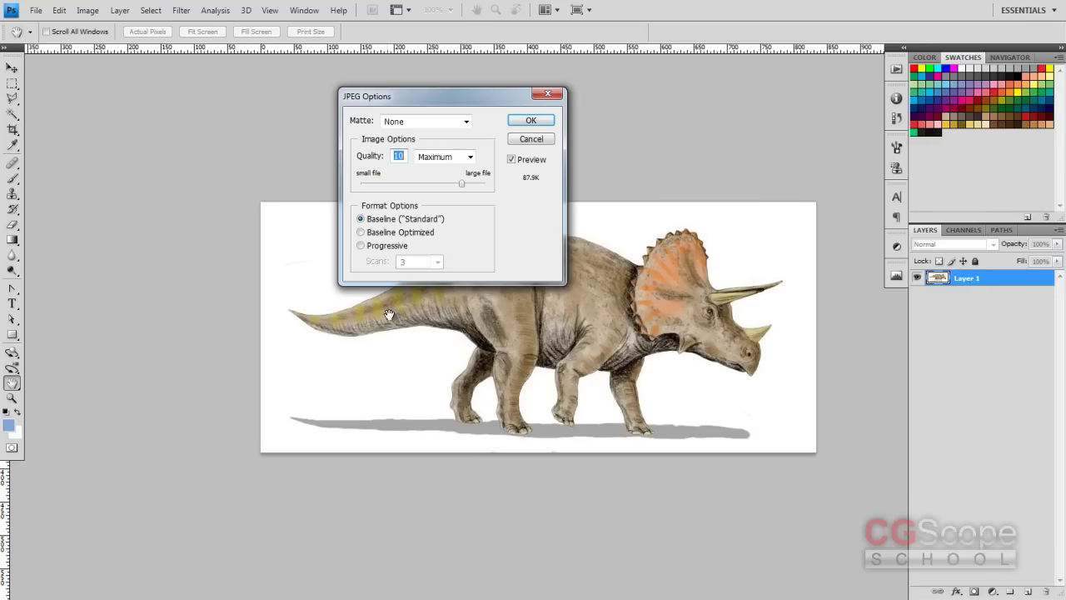
{"action": "left_click", "coordinate": [469, 157]}
{"action": "left_click", "coordinate": [471, 158]}
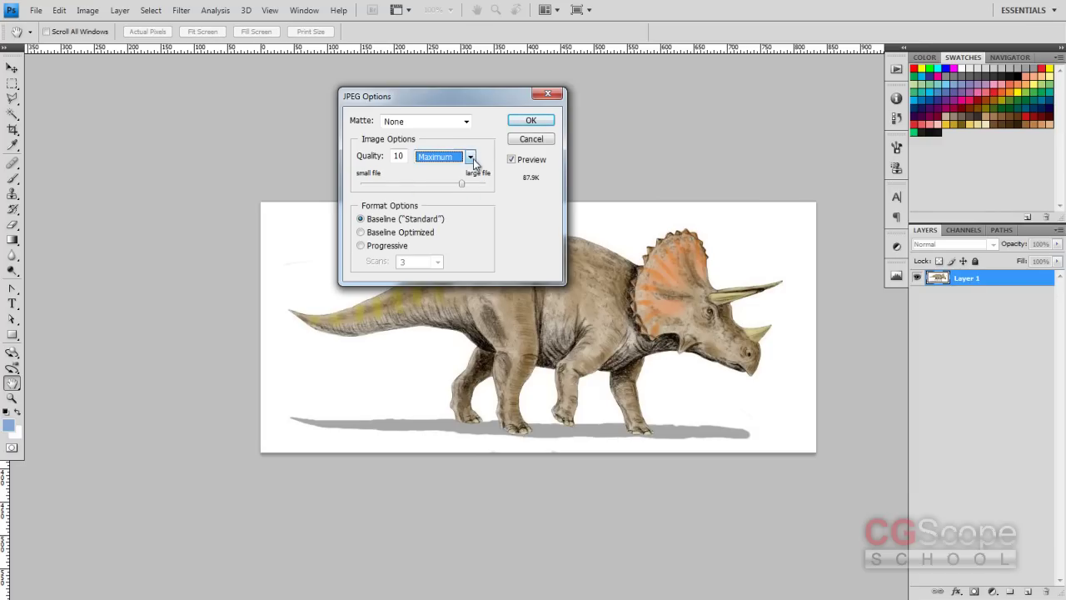
{"action": "mouse_move", "coordinate": [464, 185]}
{"action": "left_mouse_down"}
{"action": "mouse_move", "coordinate": [474, 187]}
{"action": "mouse_move", "coordinate": [461, 185]}
{"action": "left_mouse_up"}
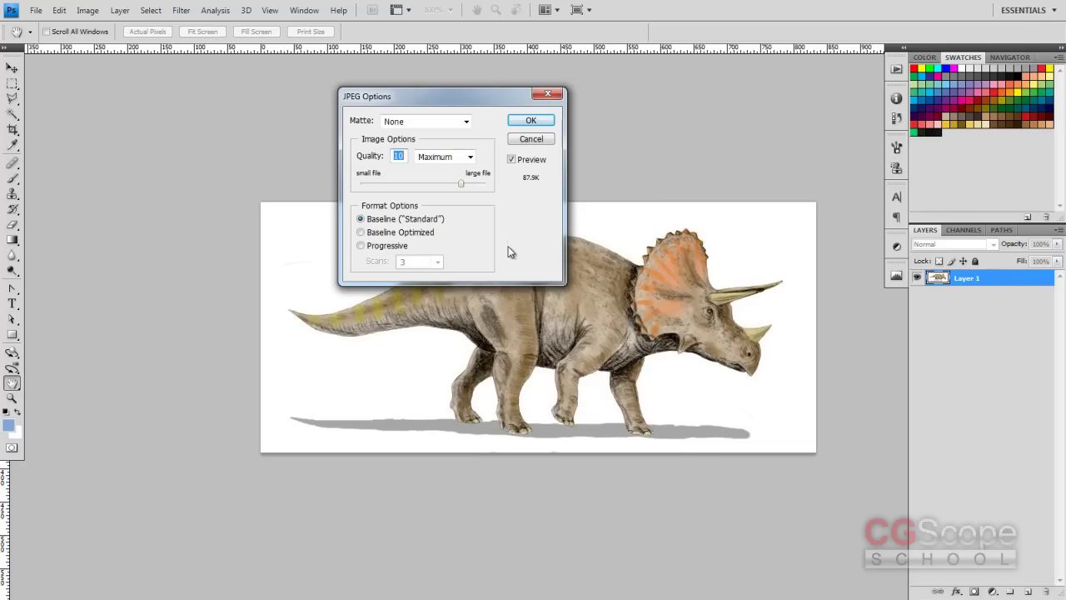
{"action": "left_click", "coordinate": [531, 120]}
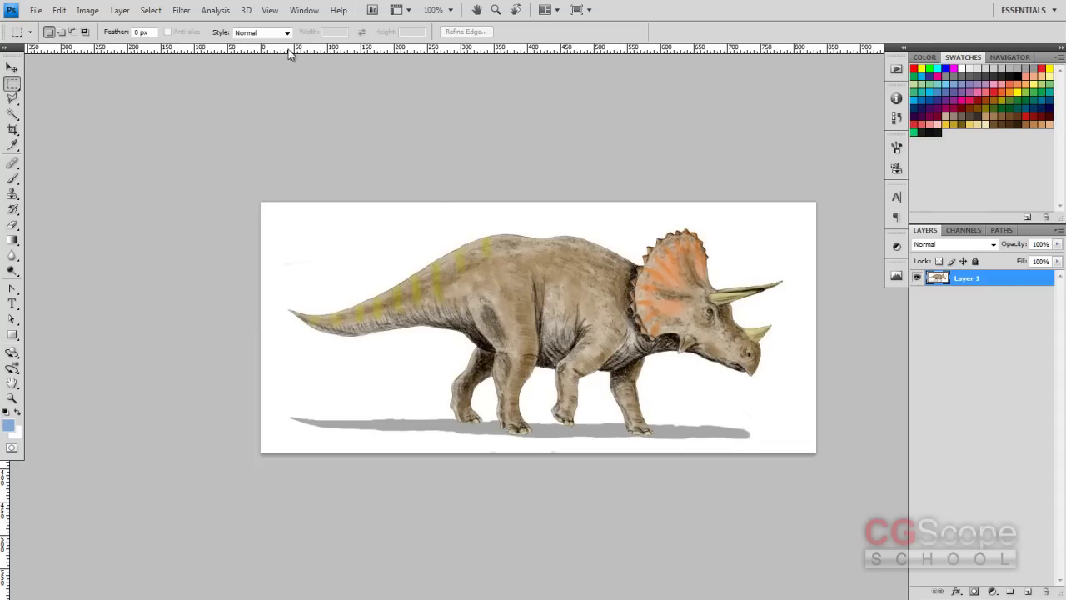
Step: Switch to the MyWorkSpace workspace and cycle screen modes to a full-screen, panel-free image view
{"action": "left_click", "coordinate": [305, 10]}
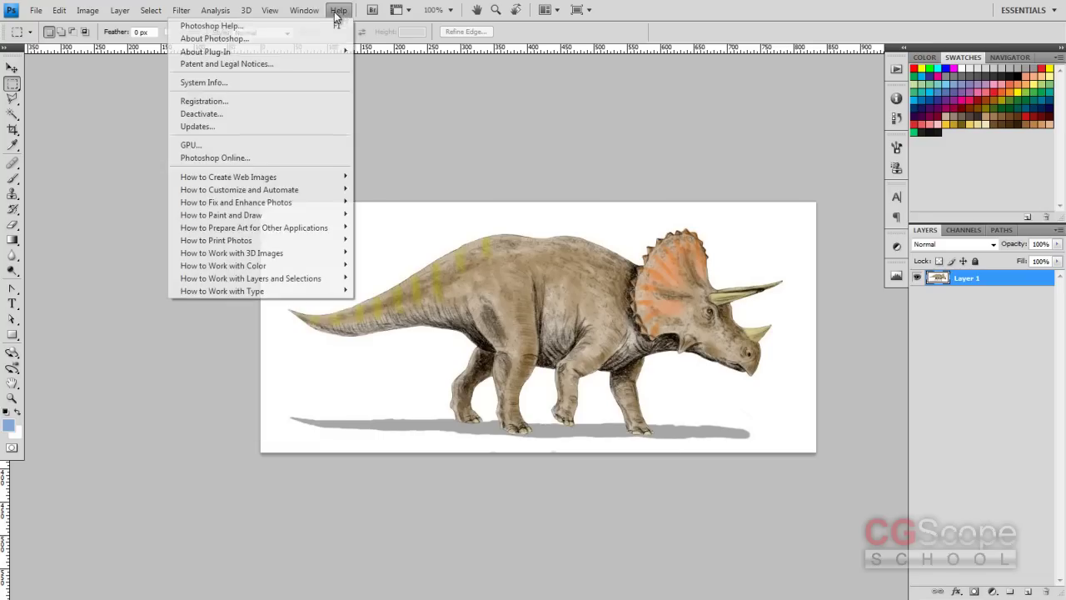
{"action": "mouse_move", "coordinate": [206, 39]}
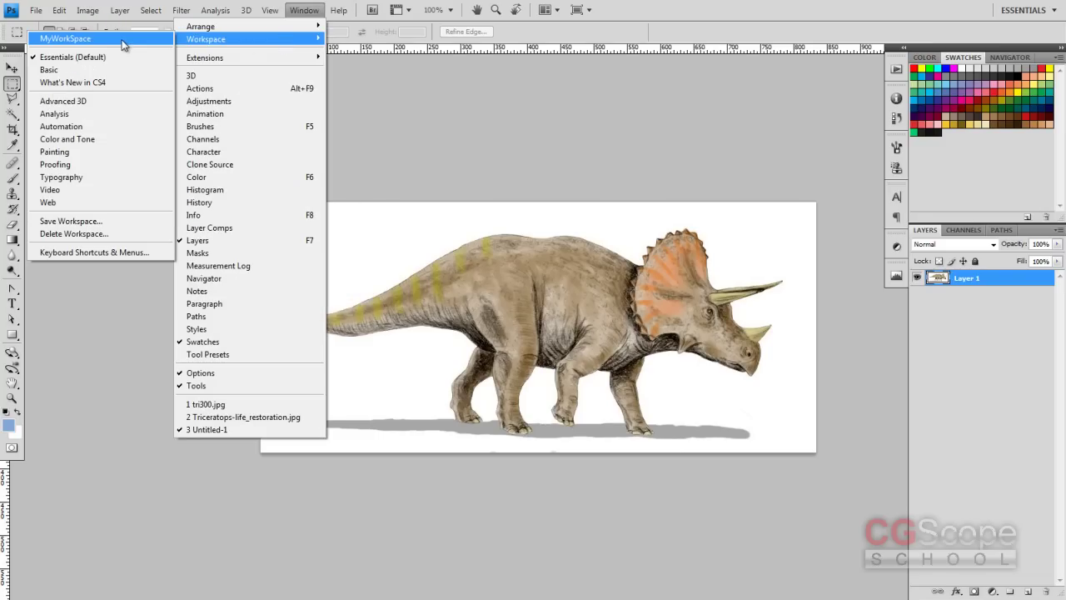
{"action": "left_click", "coordinate": [117, 39]}
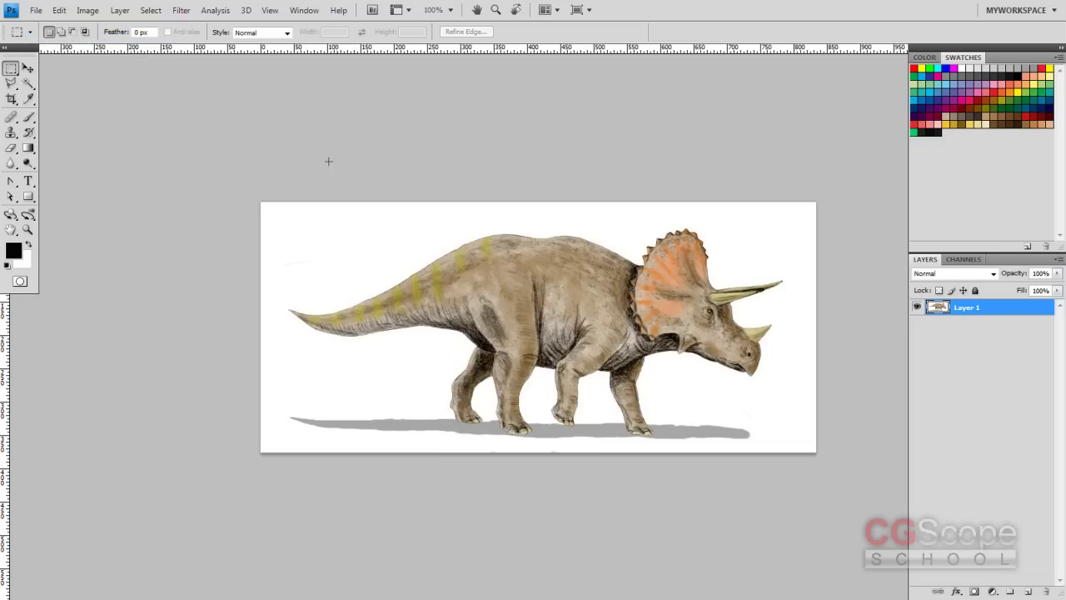
{"action": "key", "text": "f"}
{"action": "key", "text": "f"}
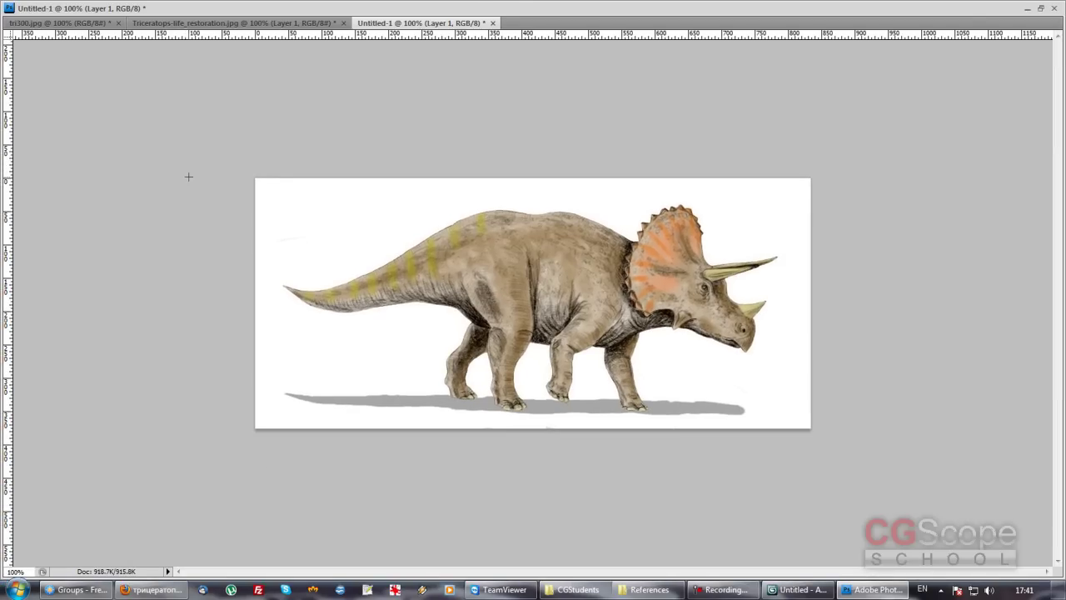
{"action": "key", "text": "Tab"}
{"action": "key", "text": "f"}
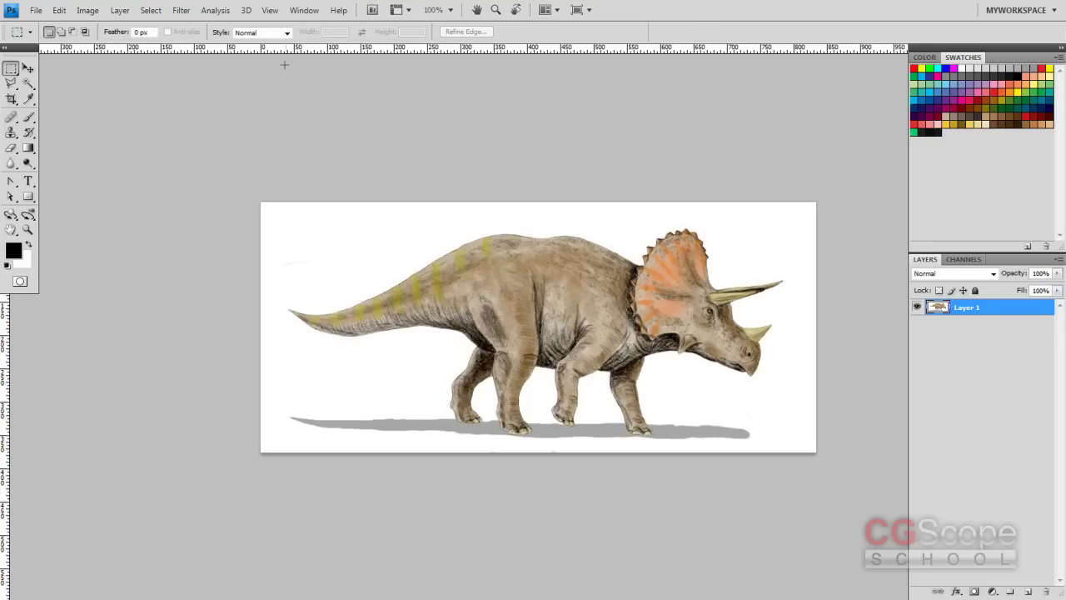
{"action": "key", "text": "Tab"}
{"action": "key", "text": "f"}
{"action": "key", "text": "f"}
{"action": "key", "text": "Tab"}
{"action": "left_click_drag", "start_coordinate": [33, 52], "coordinate": [13, 84]}
{"action": "key", "text": "f"}
{"action": "key", "text": "f"}
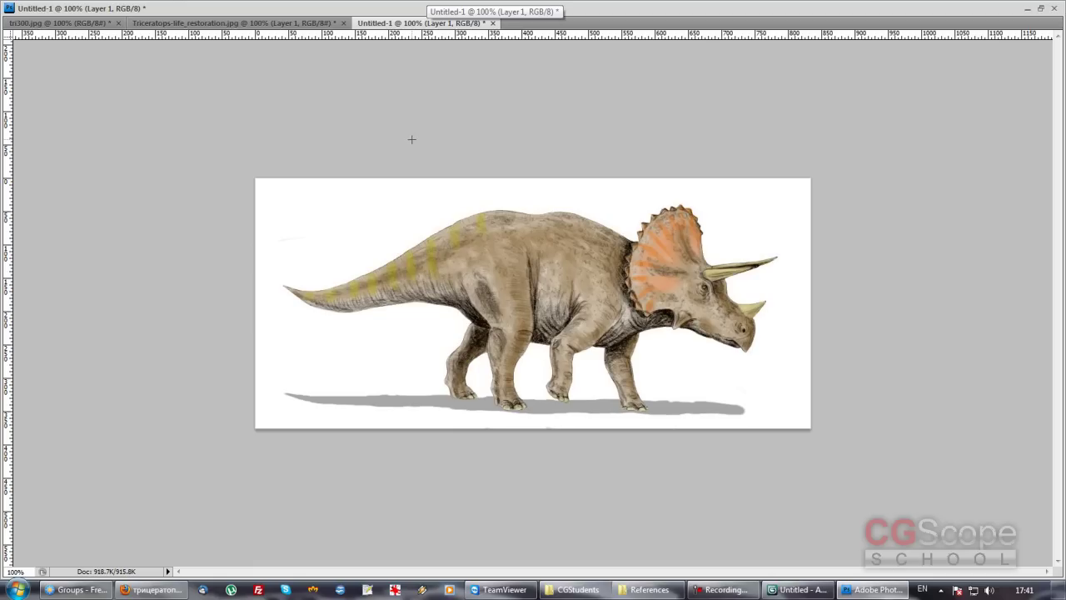
{"action": "key", "text": "f"}
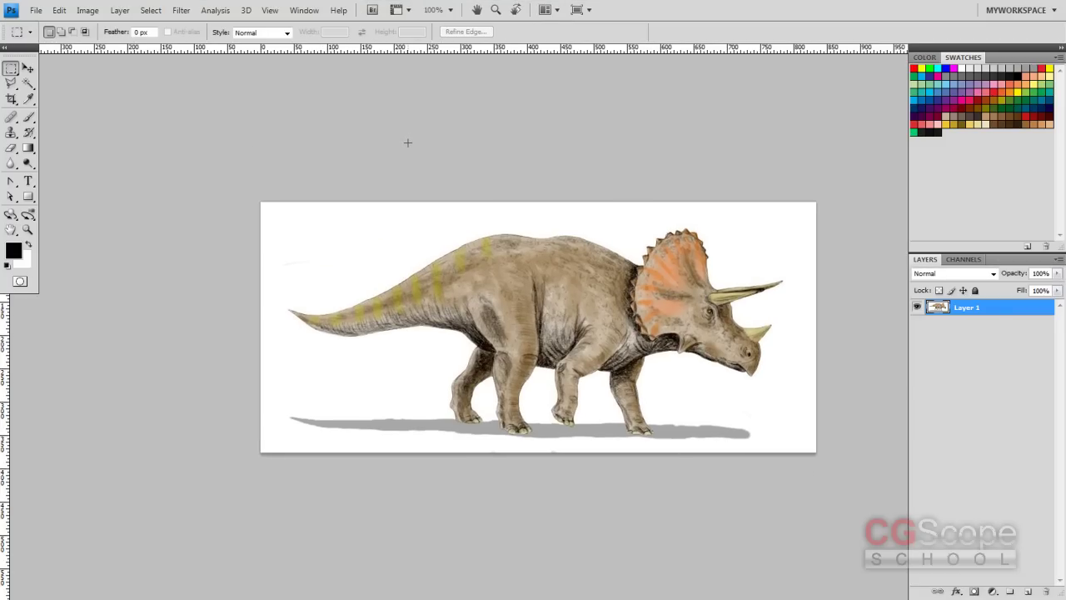
{"action": "key", "text": "f"}
{"action": "key", "text": "f"}
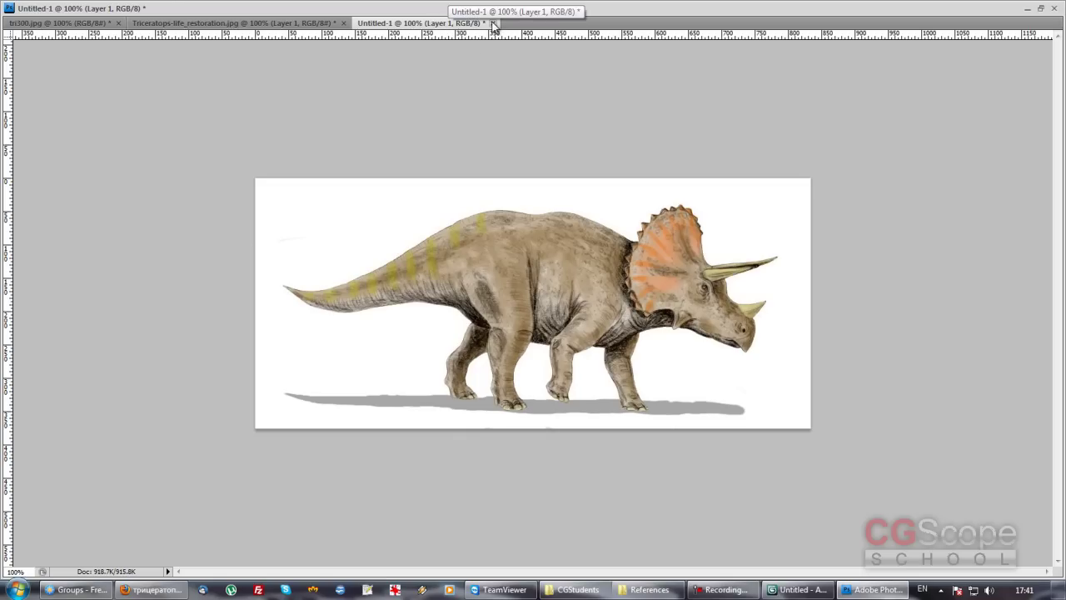
Step: Close Untitled-1 without saving, restore the panels, and pan to the front-view triceratops
{"action": "left_click", "coordinate": [493, 23]}
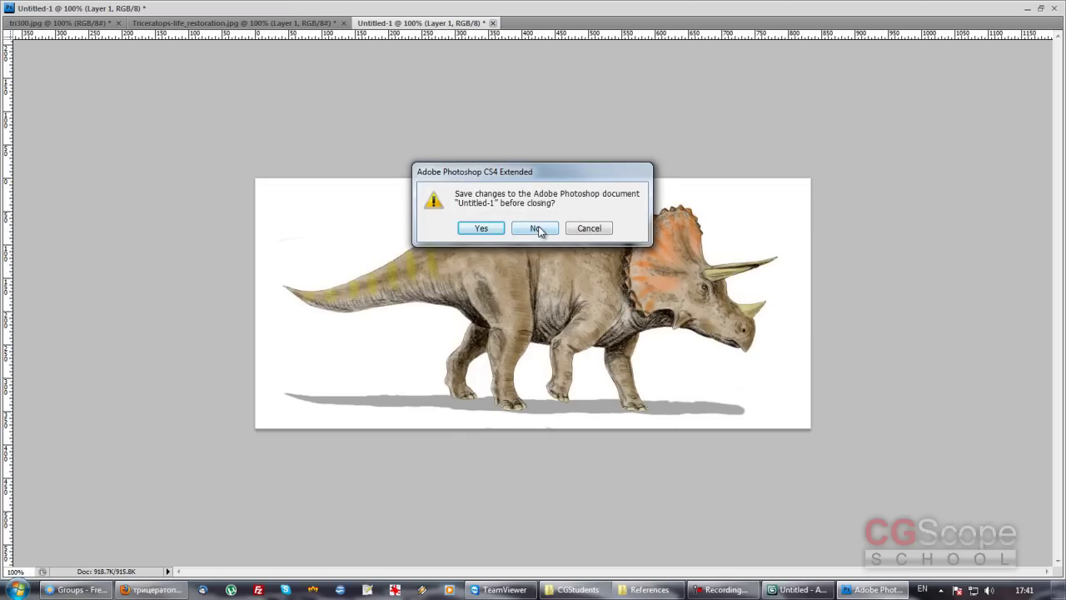
{"action": "left_click", "coordinate": [538, 228]}
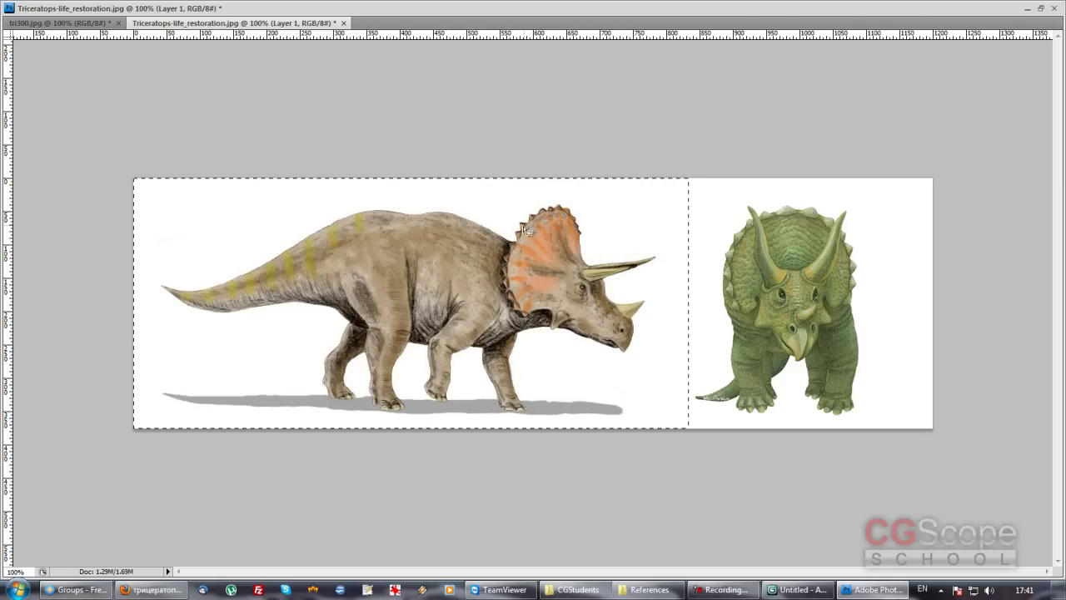
{"action": "key", "text": "Tab"}
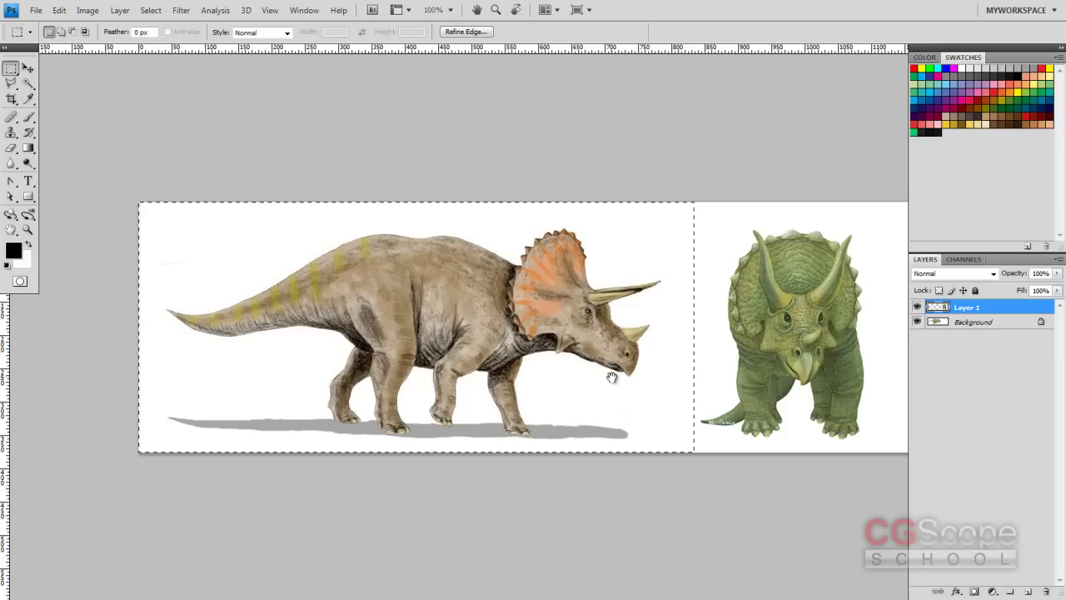
{"action": "left_click_drag", "start_coordinate": [613, 377], "coordinate": [488, 347]}
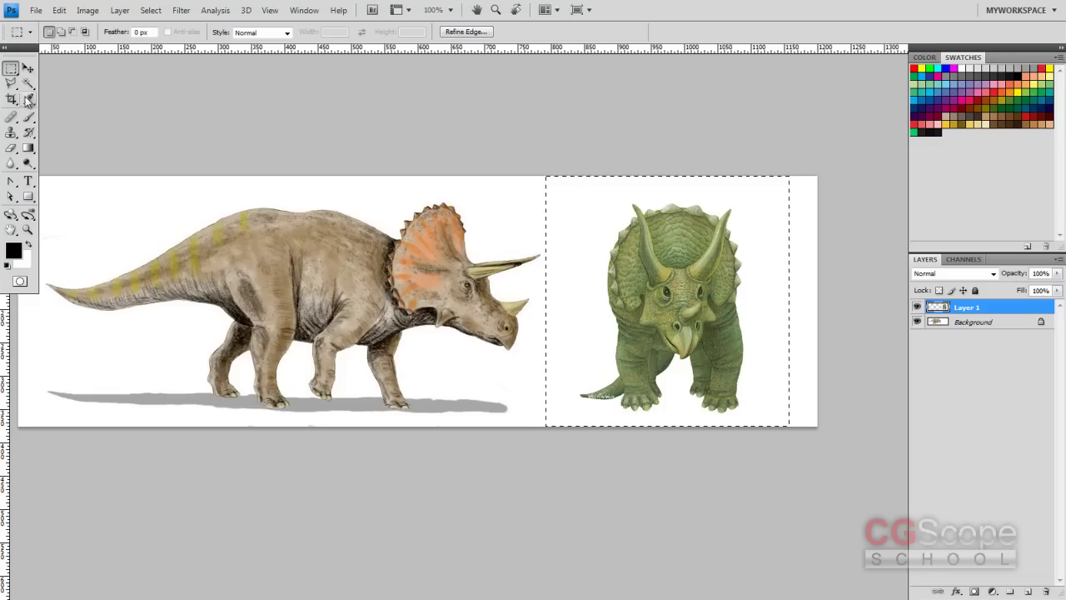
{"action": "left_click", "coordinate": [6, 56]}
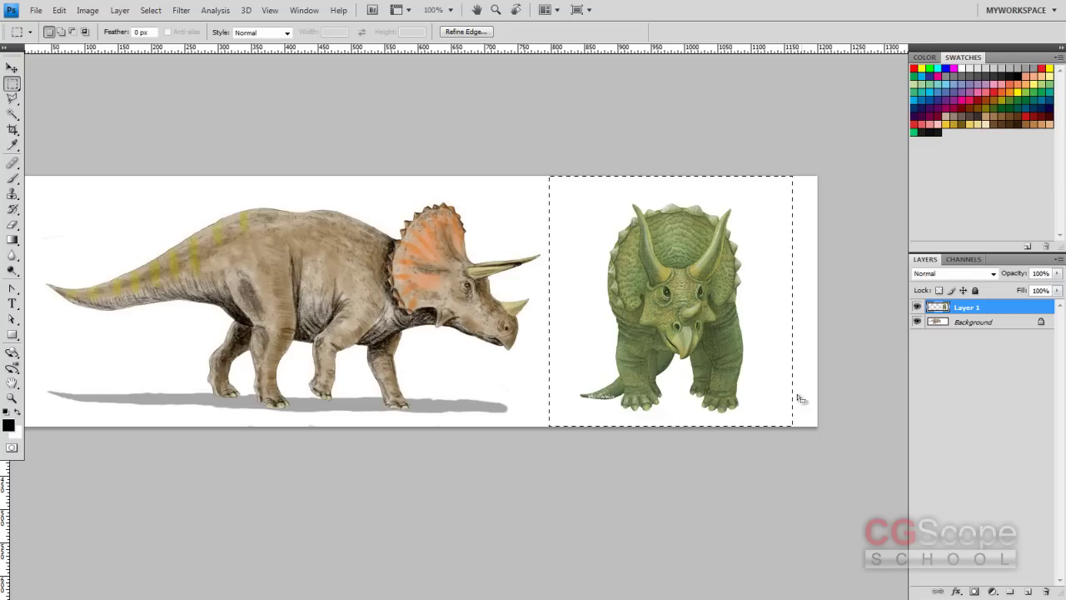
Step: Copy Merged the selected front-view triceratops to the clipboard
{"action": "left_click", "coordinate": [59, 10]}
{"action": "left_click", "coordinate": [68, 114]}
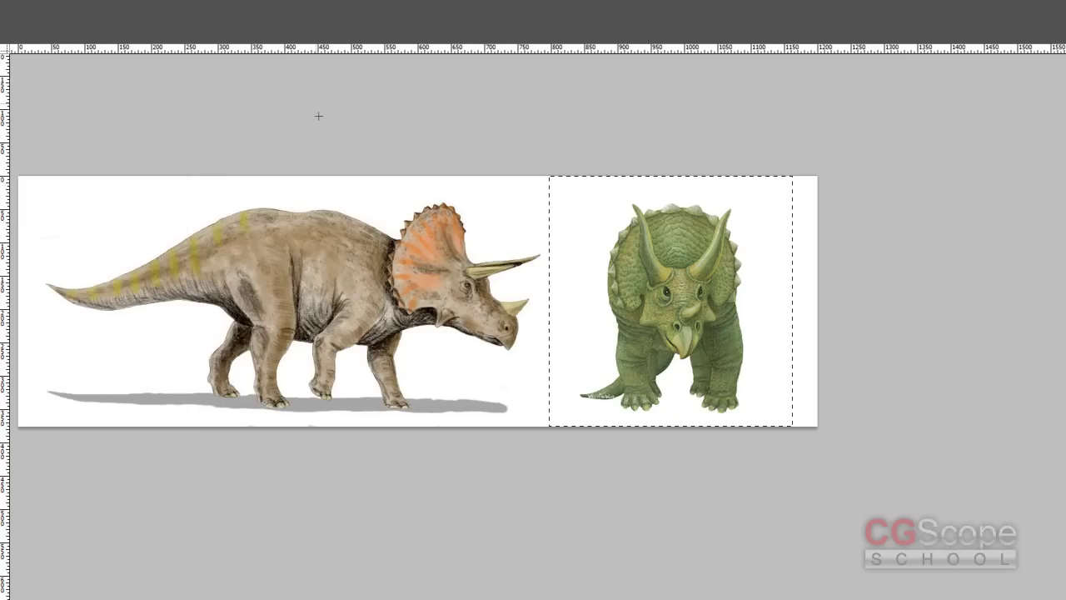
{"action": "key", "text": "f"}
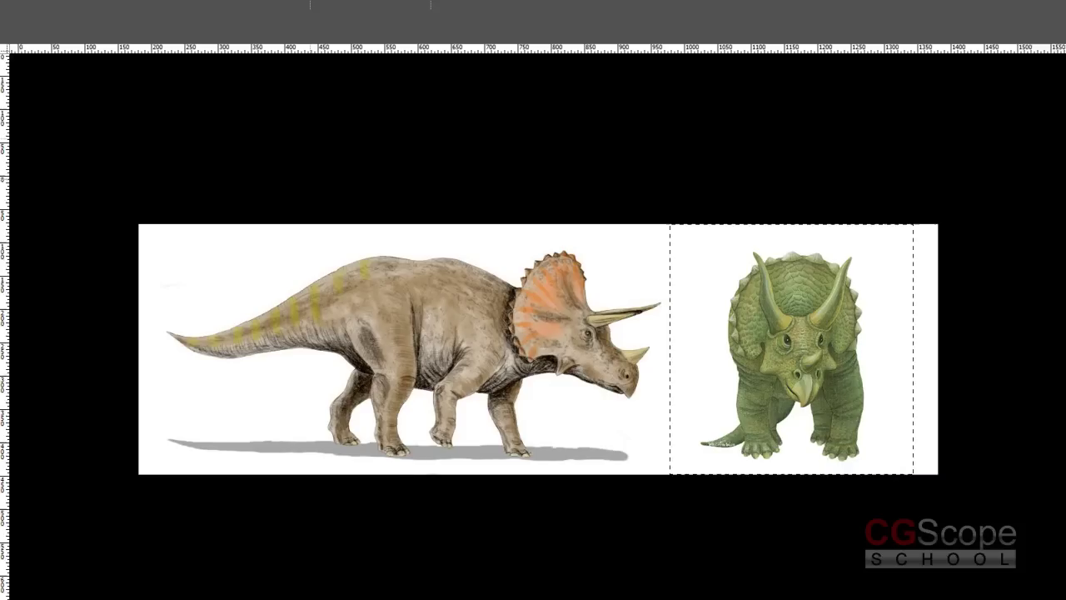
{"action": "key", "text": "f"}
{"action": "key", "text": "f"}
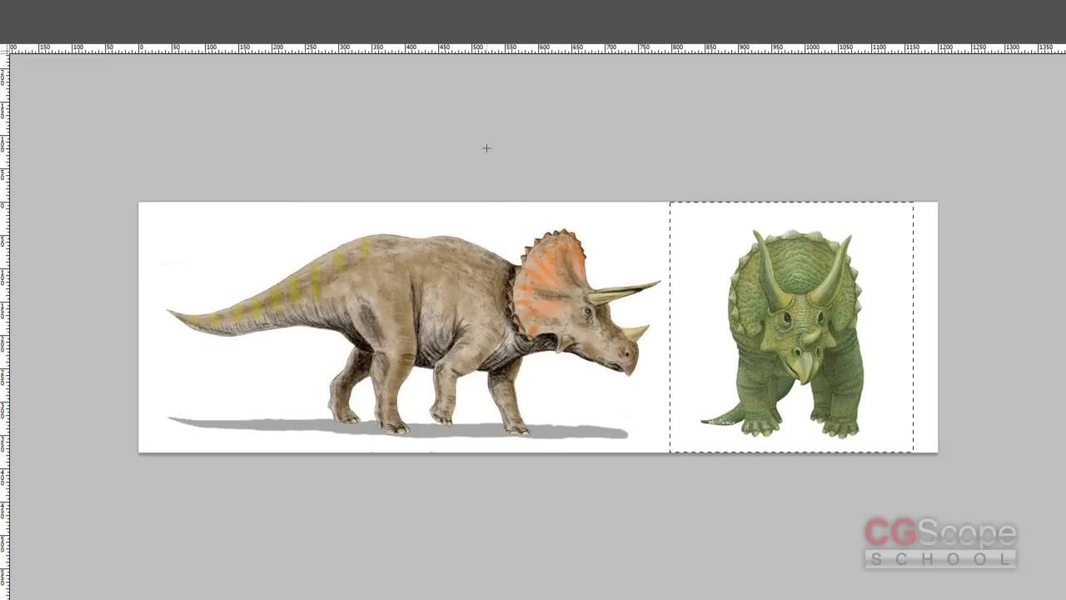
{"action": "key", "text": "f"}
{"action": "key", "text": "f"}
Step: Create a transparent 366 × 376 document and paste the front view into it
{"action": "key", "text": "ctrl+n"}
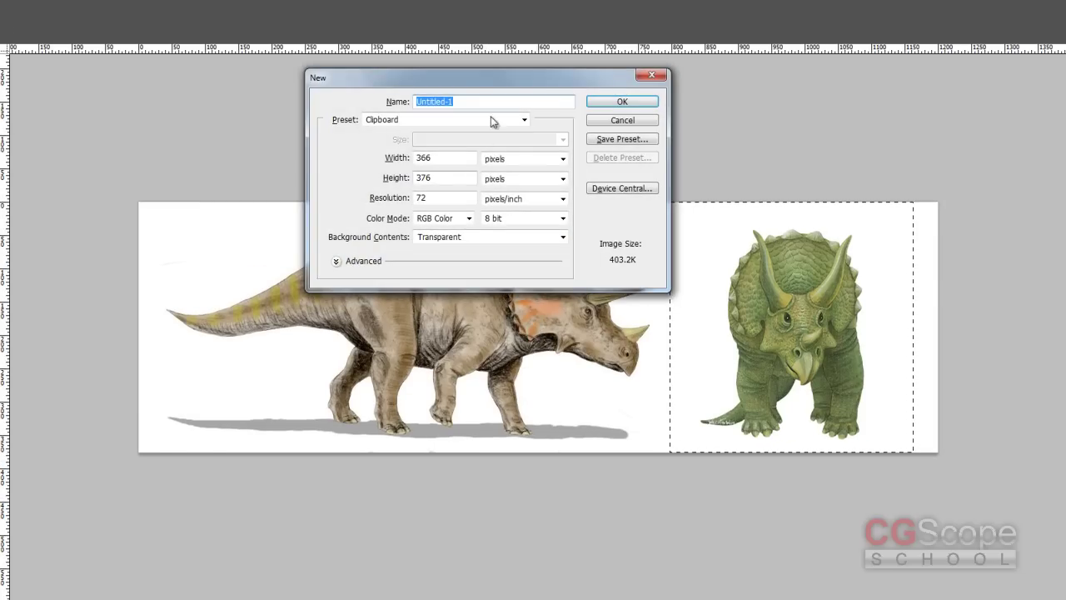
{"action": "left_click_drag", "start_coordinate": [506, 77], "coordinate": [468, 87]}
{"action": "left_click", "coordinate": [590, 132]}
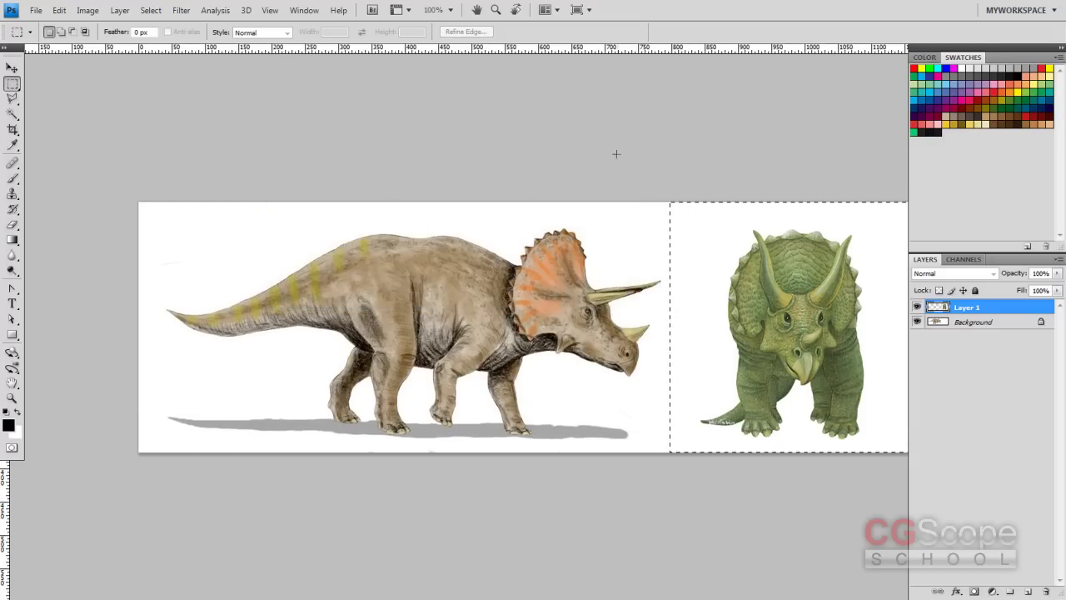
{"action": "left_click", "coordinate": [36, 10]}
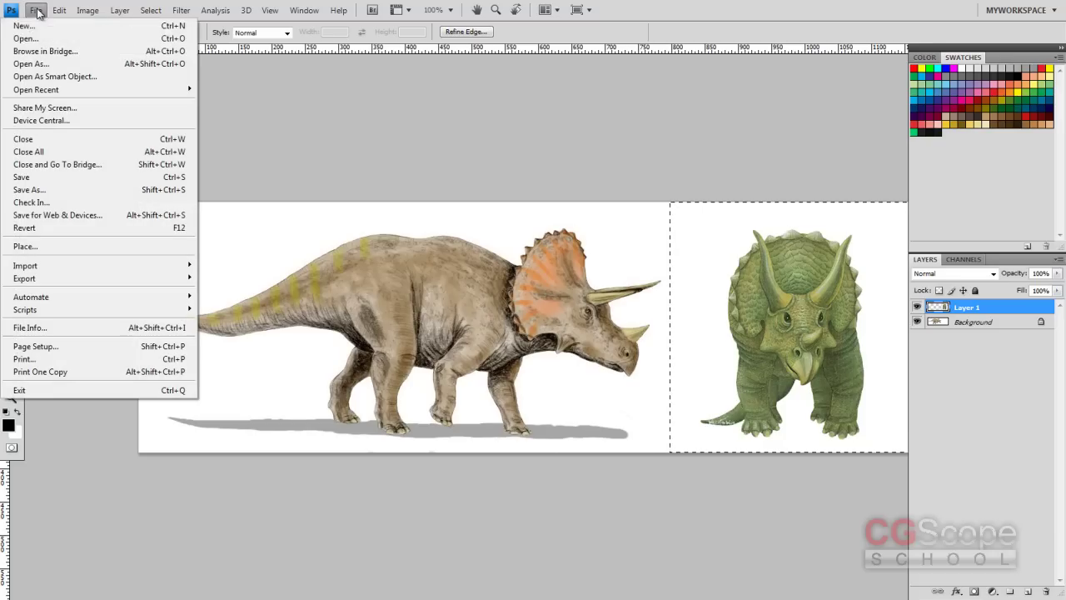
{"action": "left_click", "coordinate": [41, 25]}
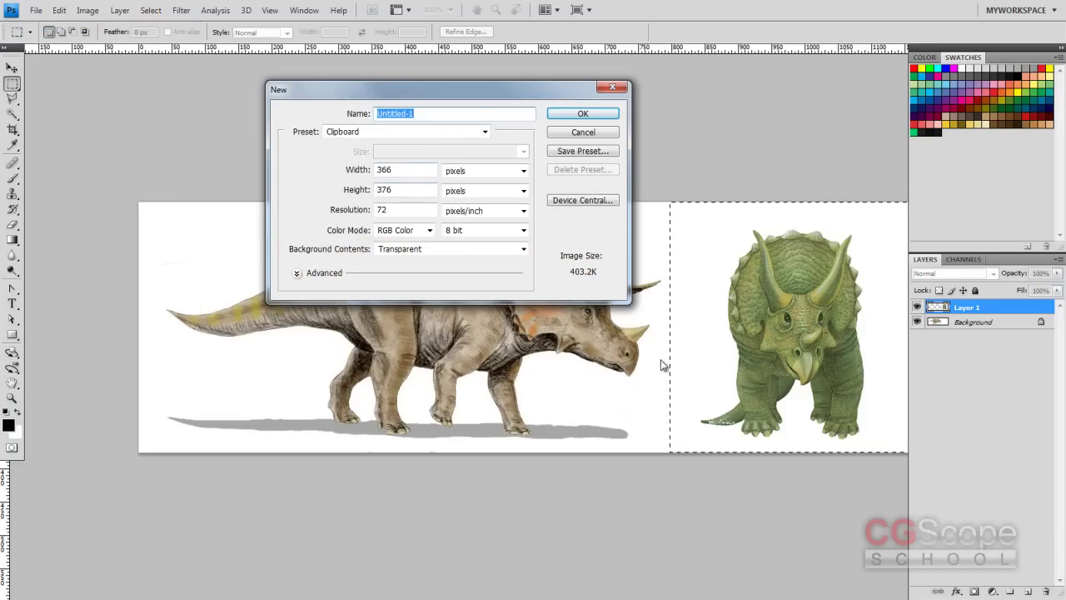
{"action": "left_click", "coordinate": [583, 114]}
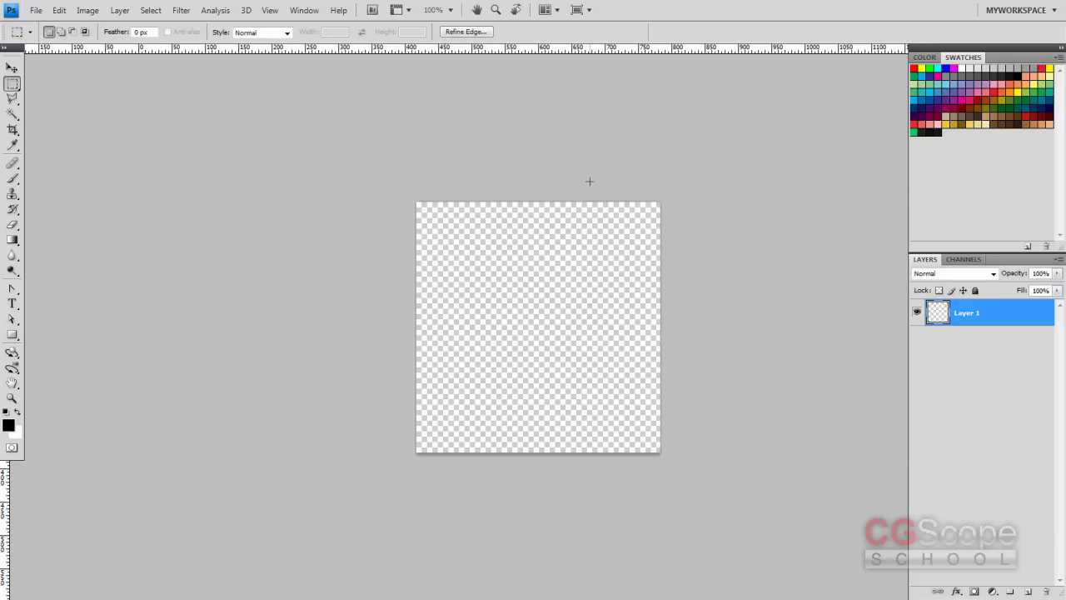
{"action": "left_click", "coordinate": [59, 10]}
{"action": "left_click", "coordinate": [54, 128]}
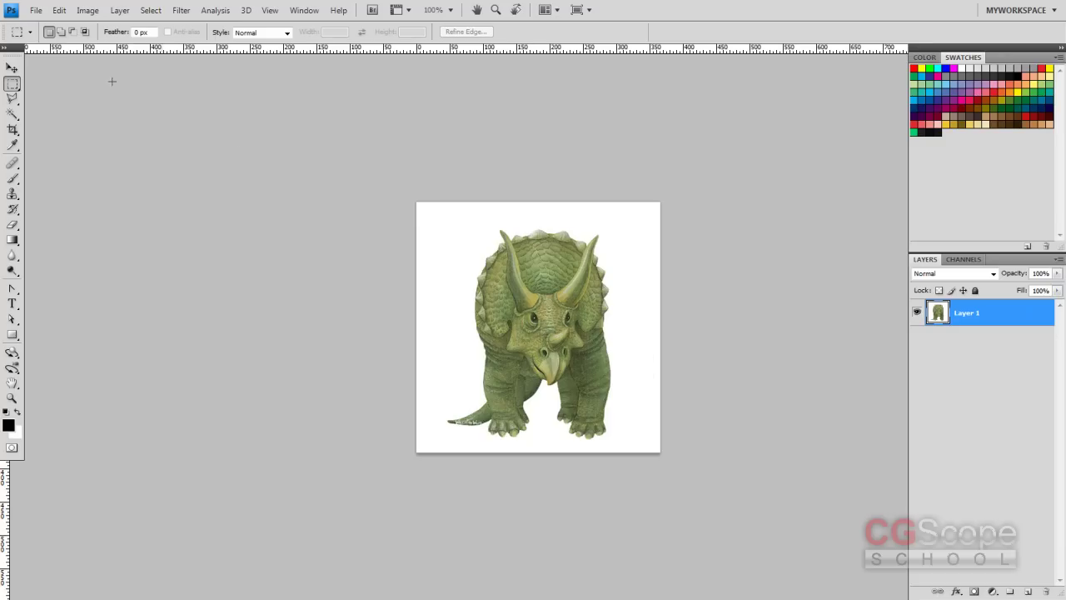
{"action": "left_click", "coordinate": [35, 10]}
Step: Save the front view as the JPEG dino_front in the images folder
{"action": "left_click", "coordinate": [92, 176]}
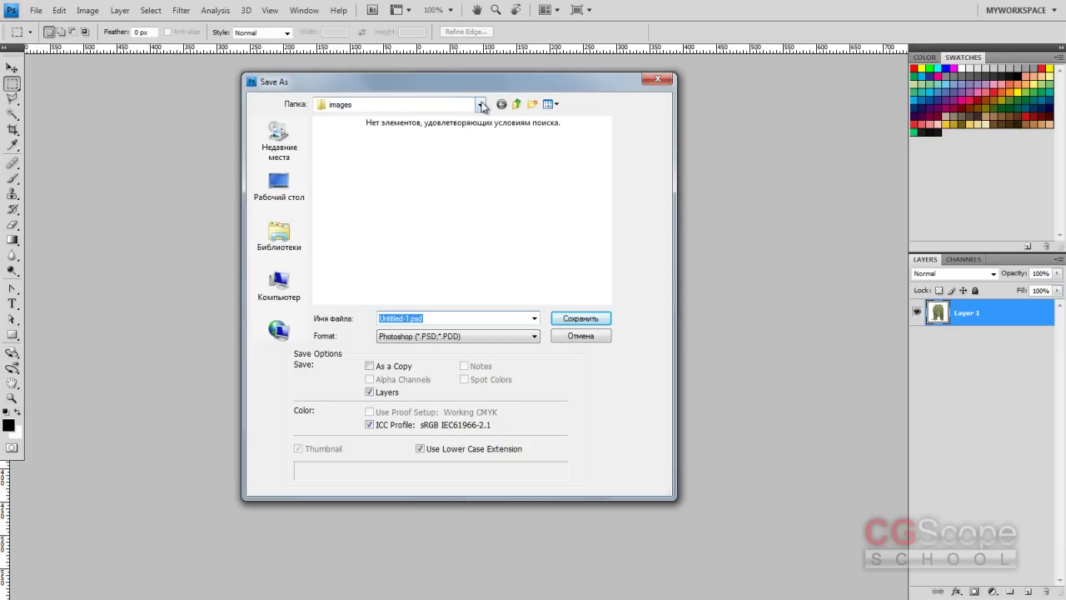
{"action": "left_click", "coordinate": [480, 105]}
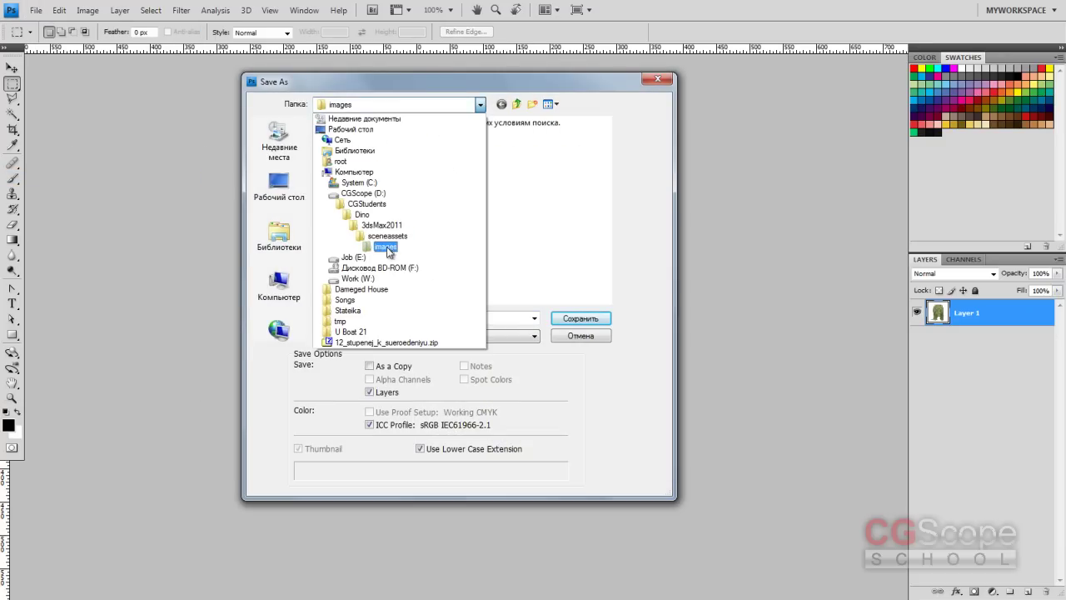
{"action": "left_click", "coordinate": [504, 84]}
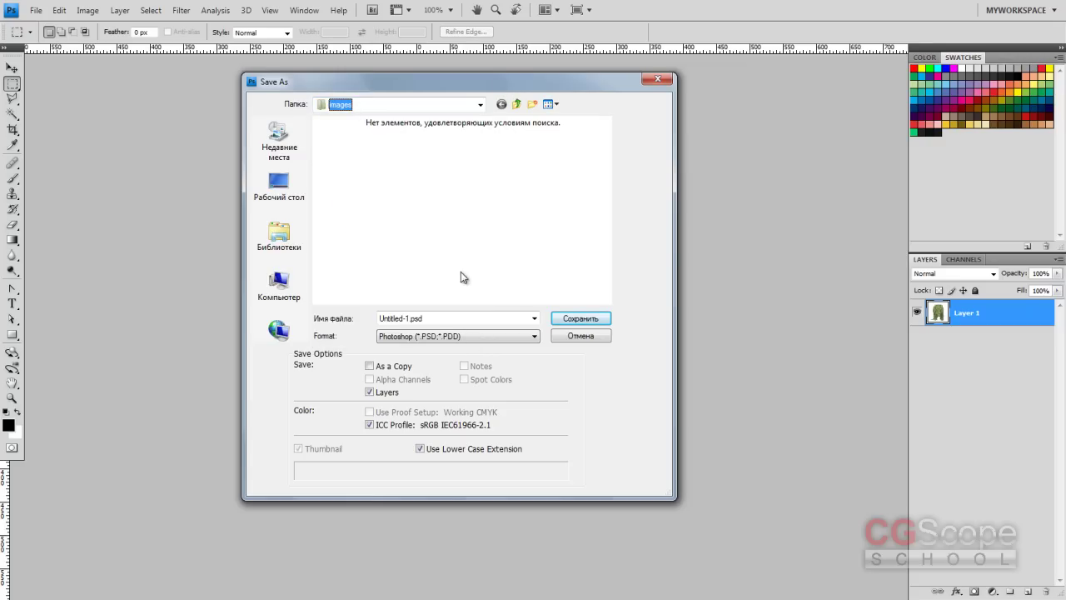
{"action": "left_click", "coordinate": [441, 336]}
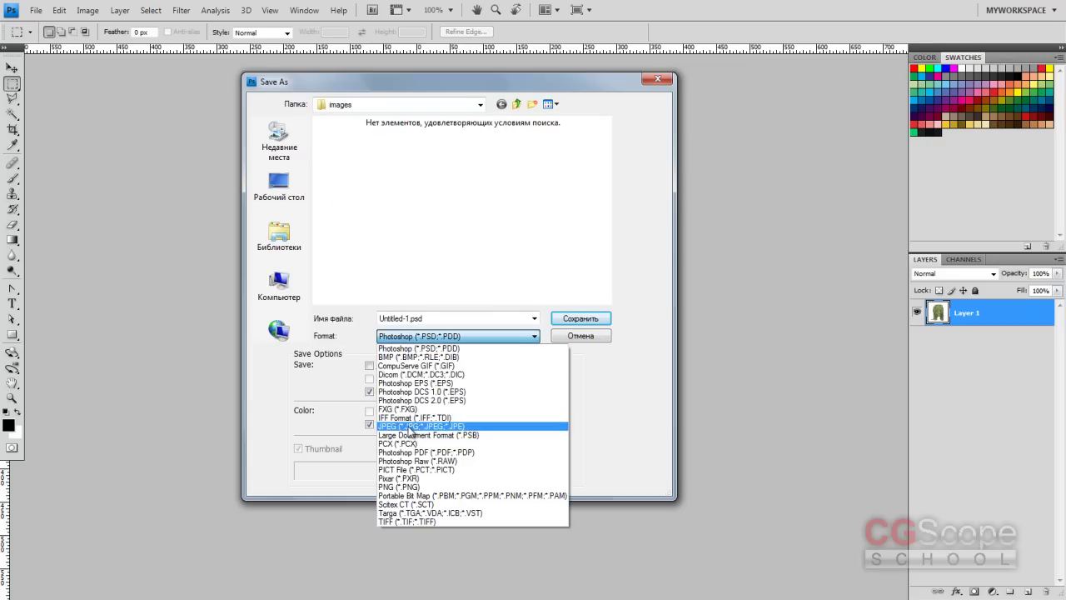
{"action": "left_click", "coordinate": [410, 425]}
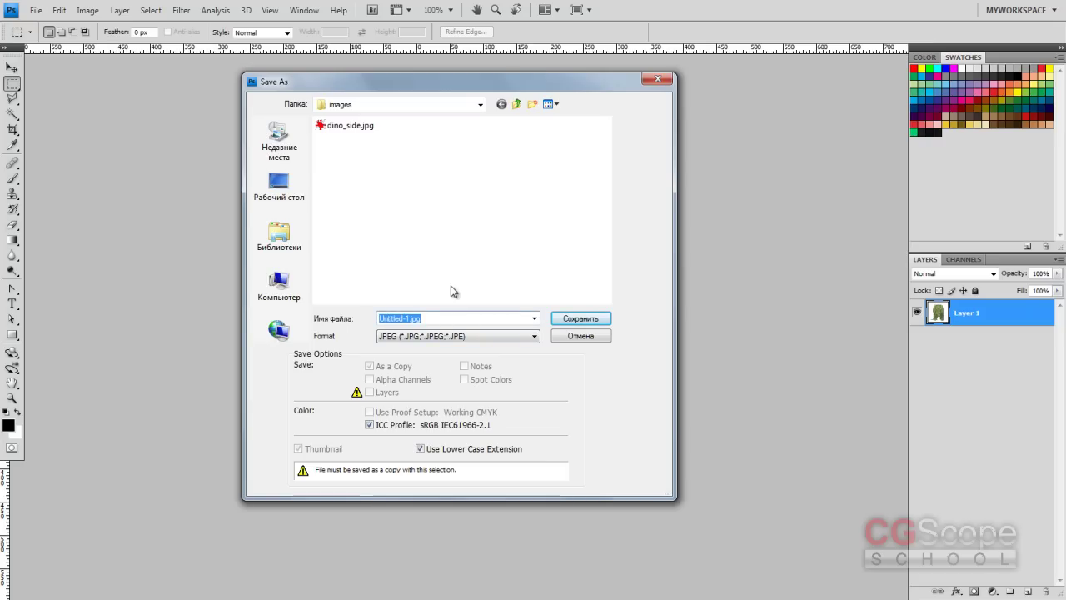
{"action": "type", "text": "dino_front"}
{"action": "key", "text": "Return"}
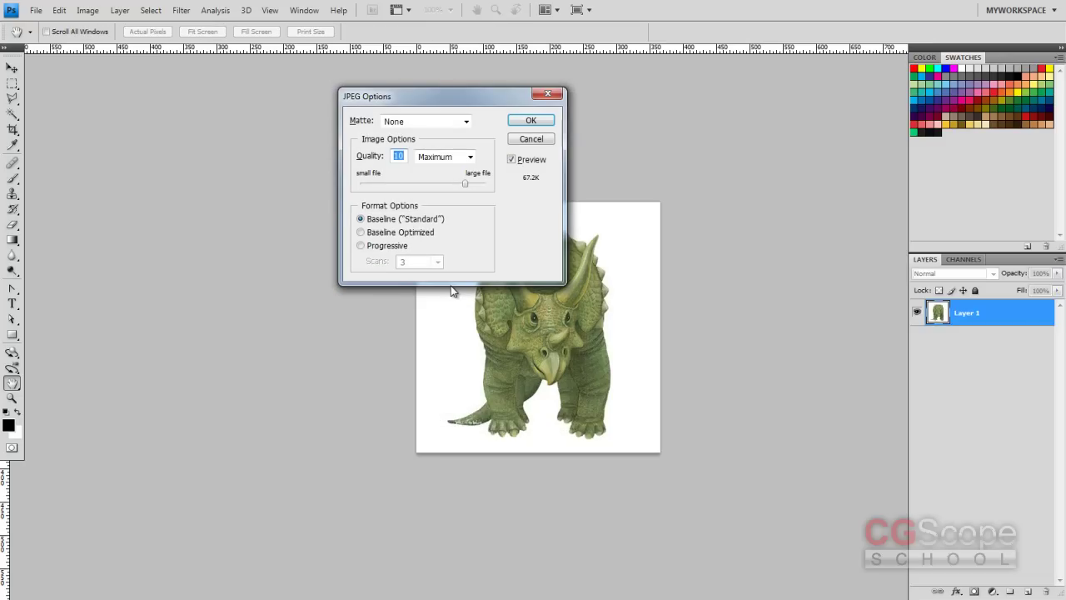
Step: Finish the dino_front JPEG save, close the front-view document unsaved, and deselect
{"action": "left_click", "coordinate": [531, 121]}
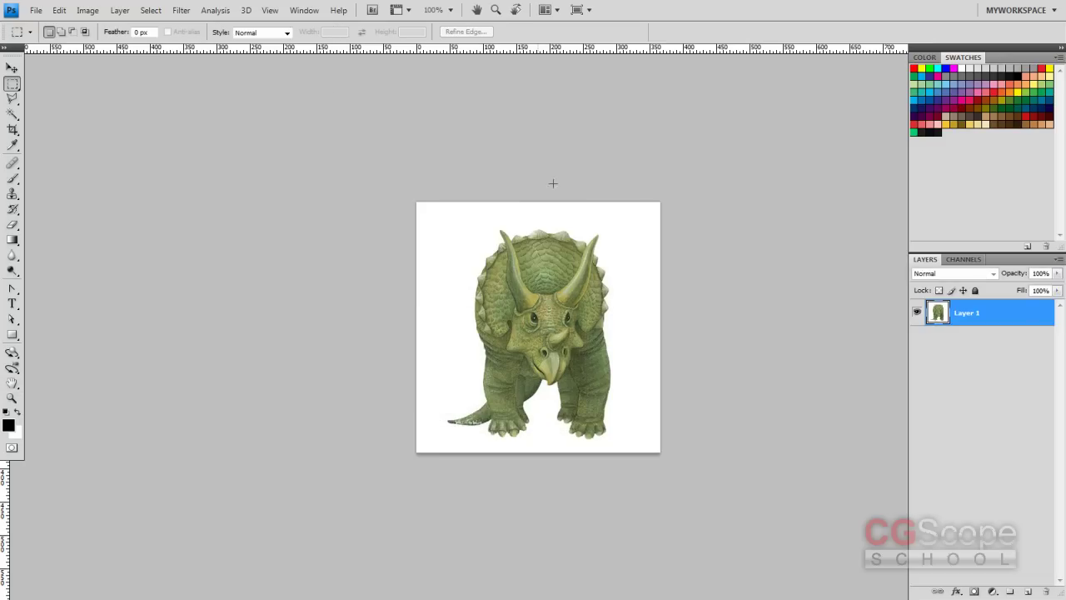
{"action": "key", "text": "Tab"}
{"action": "key", "text": "f"}
{"action": "key", "text": "f"}
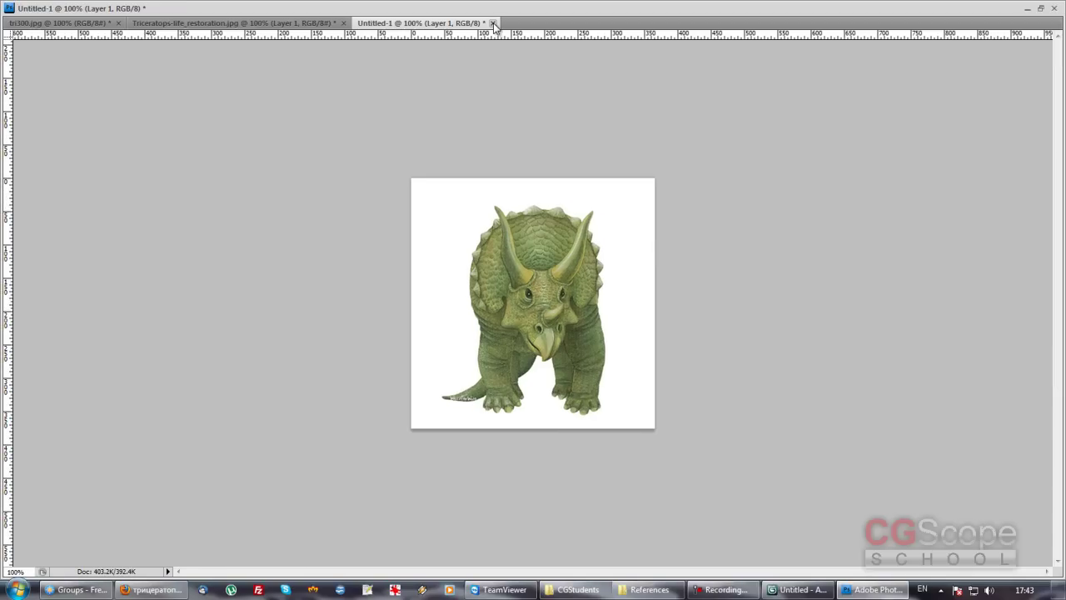
{"action": "left_click", "coordinate": [492, 22]}
{"action": "left_click", "coordinate": [536, 230]}
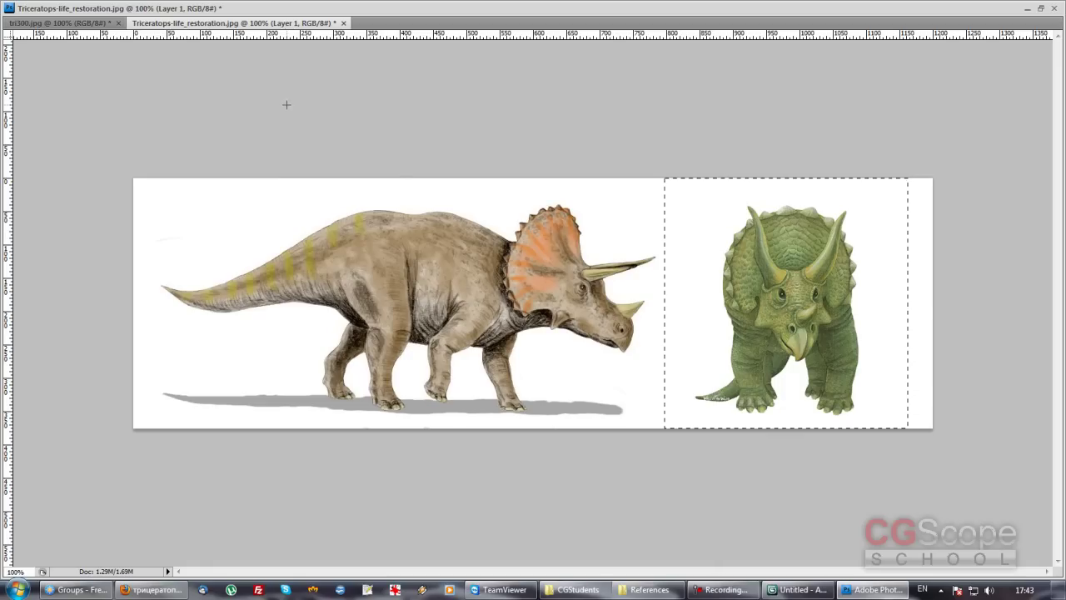
{"action": "key", "text": "ctrl+d"}
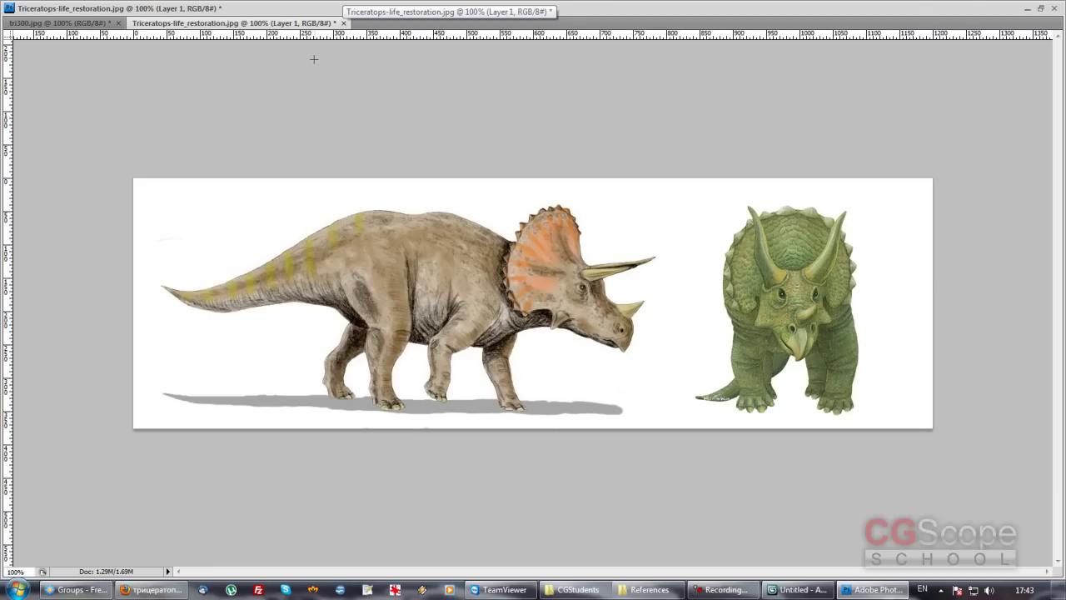
{"action": "key", "text": "Tab"}
Step: Save the reference image as, browsing to D:\CGStudents\Dino\3dsMax2011\sceneassets\images
{"action": "left_click", "coordinate": [36, 10]}
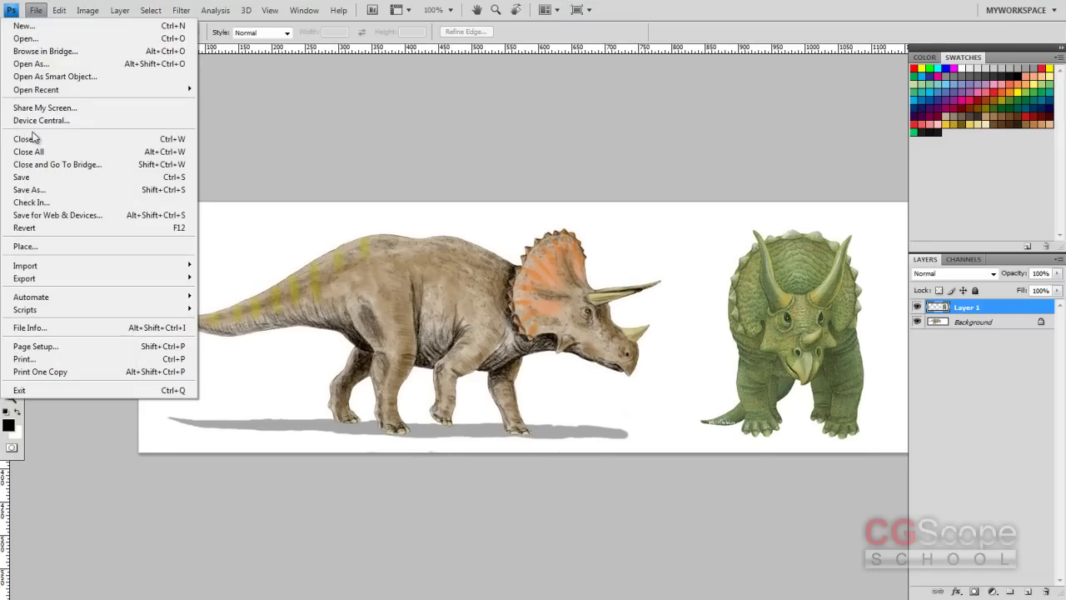
{"action": "left_click", "coordinate": [33, 177]}
{"action": "left_click", "coordinate": [481, 104]}
{"action": "left_click", "coordinate": [374, 194]}
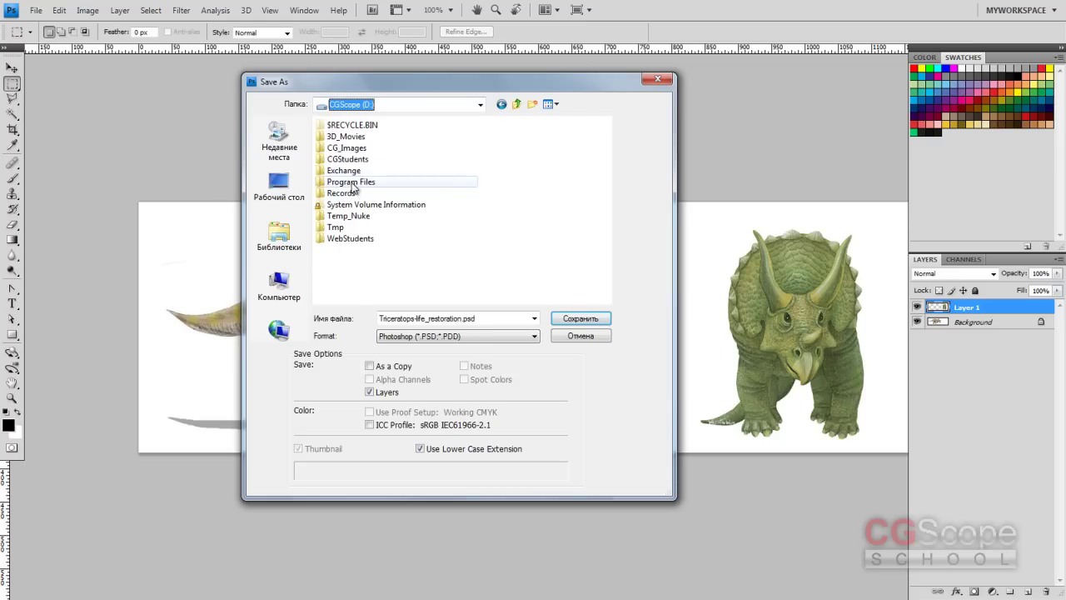
{"action": "double_click", "coordinate": [354, 159]}
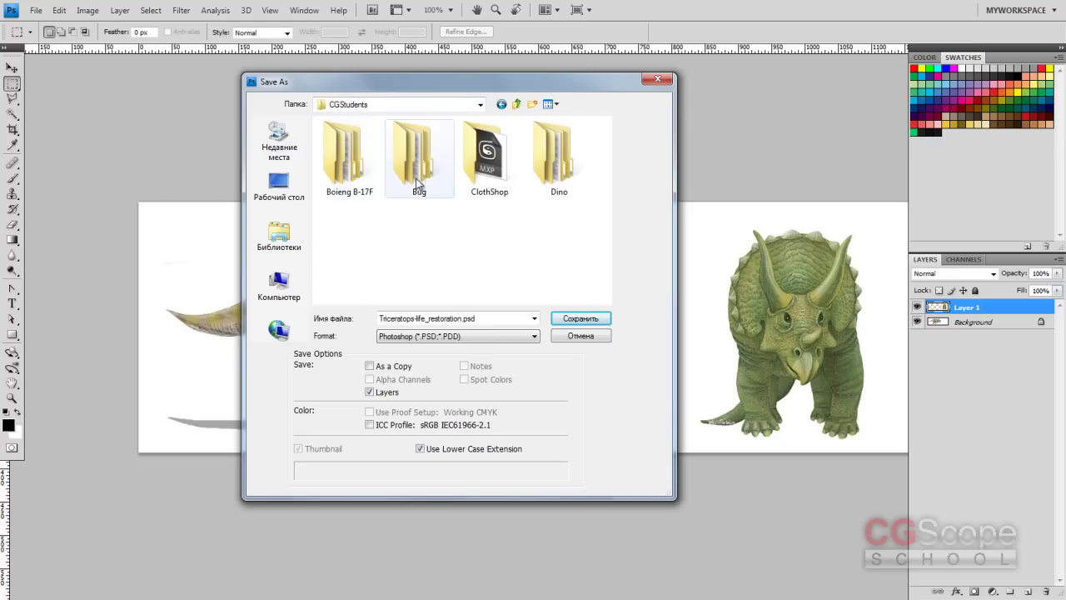
{"action": "double_click", "coordinate": [543, 164]}
{"action": "double_click", "coordinate": [339, 126]}
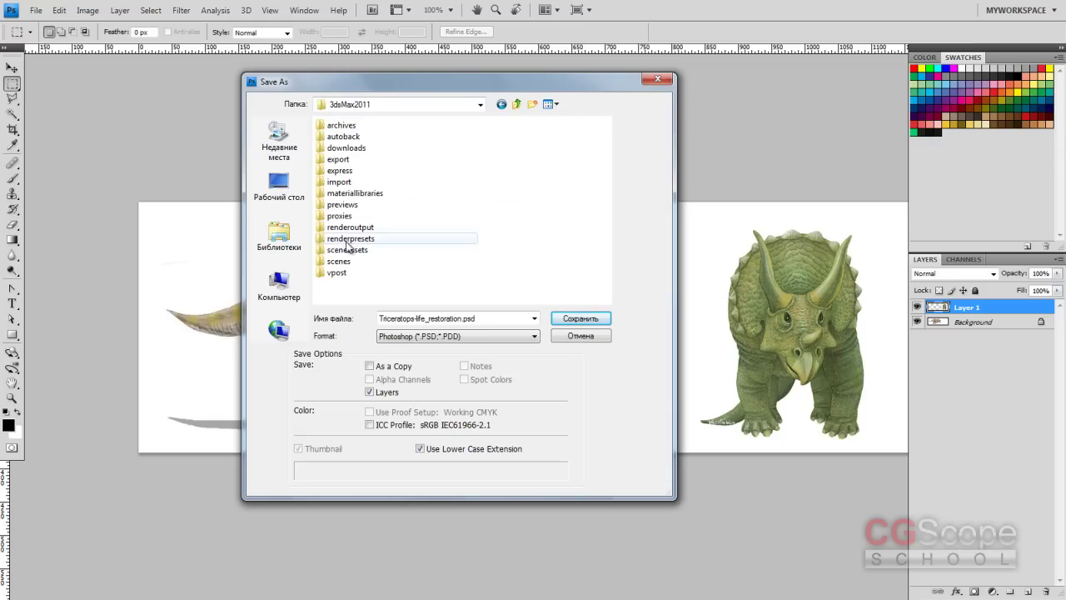
{"action": "double_click", "coordinate": [348, 250]}
{"action": "double_click", "coordinate": [341, 136]}
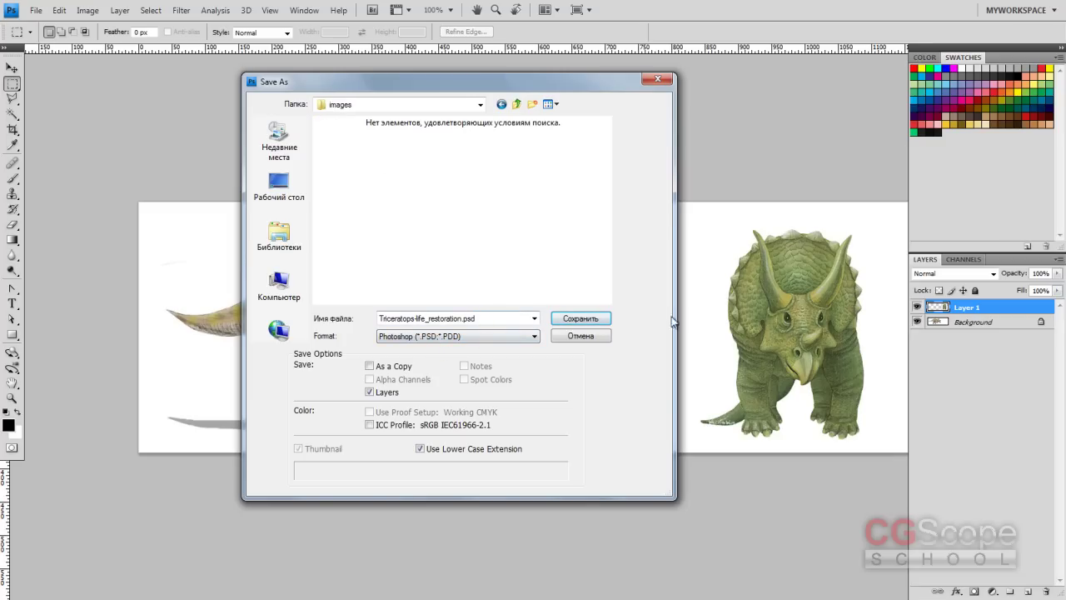
Step: Rename the file to dino_refs and save it as a layered PSD
{"action": "left_click", "coordinate": [487, 318]}
{"action": "key", "text": "Home"}
{"action": "key", "text": "Delete"}
{"action": "key", "text": "Delete"}
{"action": "key", "text": "Delete"}
{"action": "key", "text": "Delete"}
{"action": "key", "text": "Delete"}
{"action": "key", "text": "Delete"}
{"action": "key", "text": "Delete"}
{"action": "key", "text": "Delete"}
{"action": "key", "text": "Delete"}
{"action": "key", "text": "Delete"}
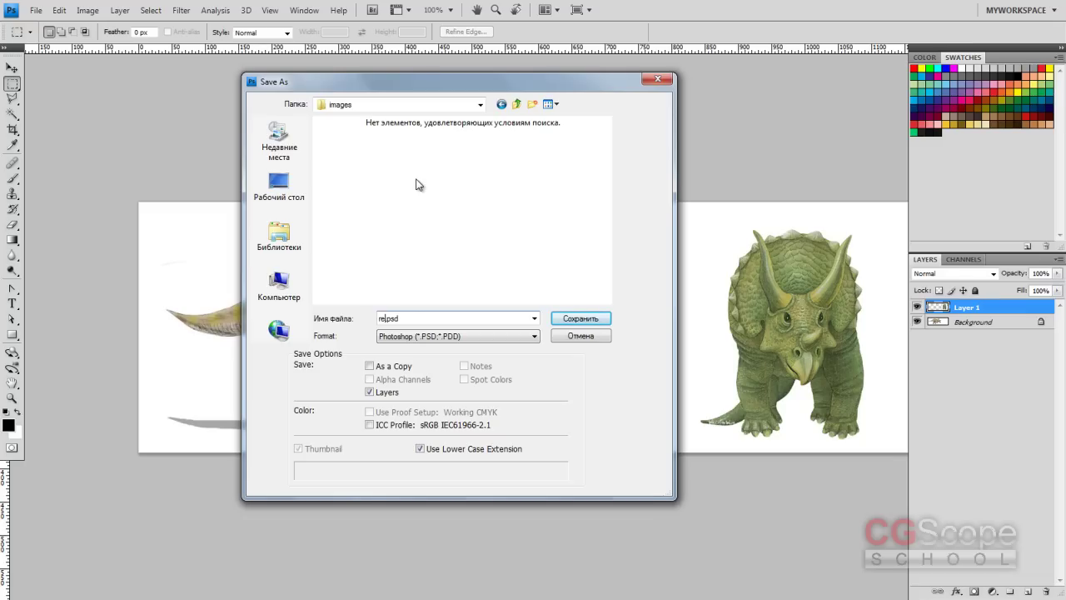
{"action": "type", "text": "n"}
{"action": "type", "text": "r"}
{"action": "type", "text": "o"}
{"action": "left_click", "coordinate": [583, 319]}
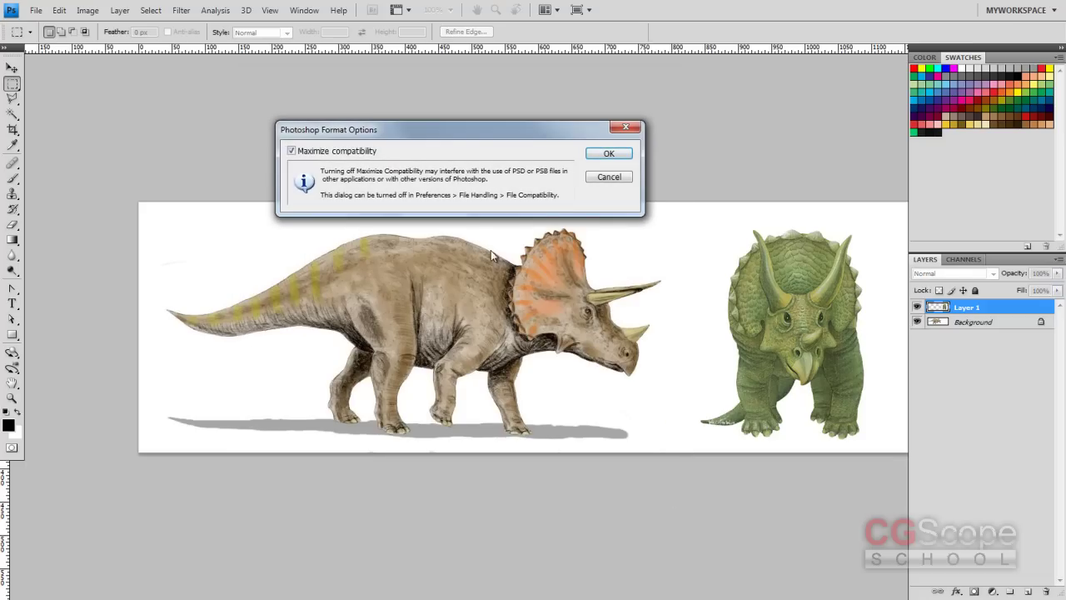
{"action": "left_click", "coordinate": [609, 157]}
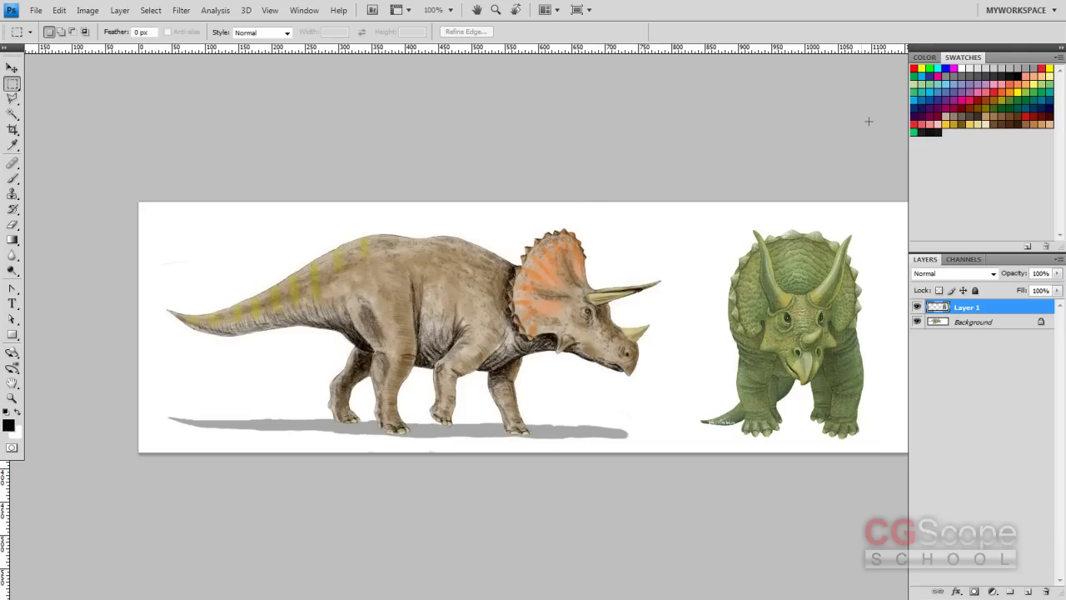
Step: Exit Photoshop through the File menu, discarding unsaved changes to tri300.jpg
{"action": "left_click", "coordinate": [37, 11]}
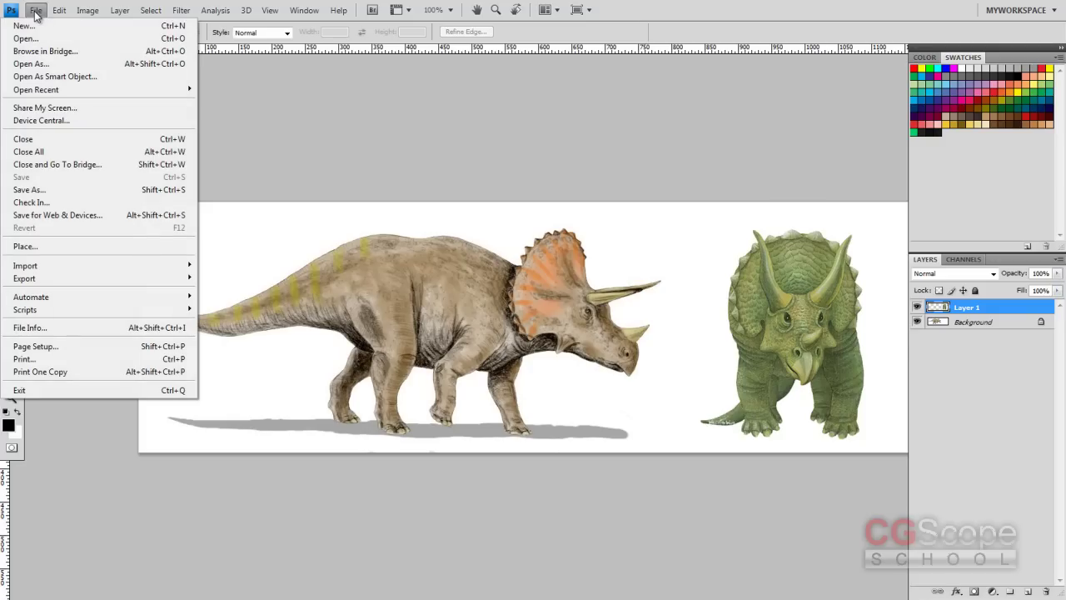
{"action": "left_click", "coordinate": [50, 391]}
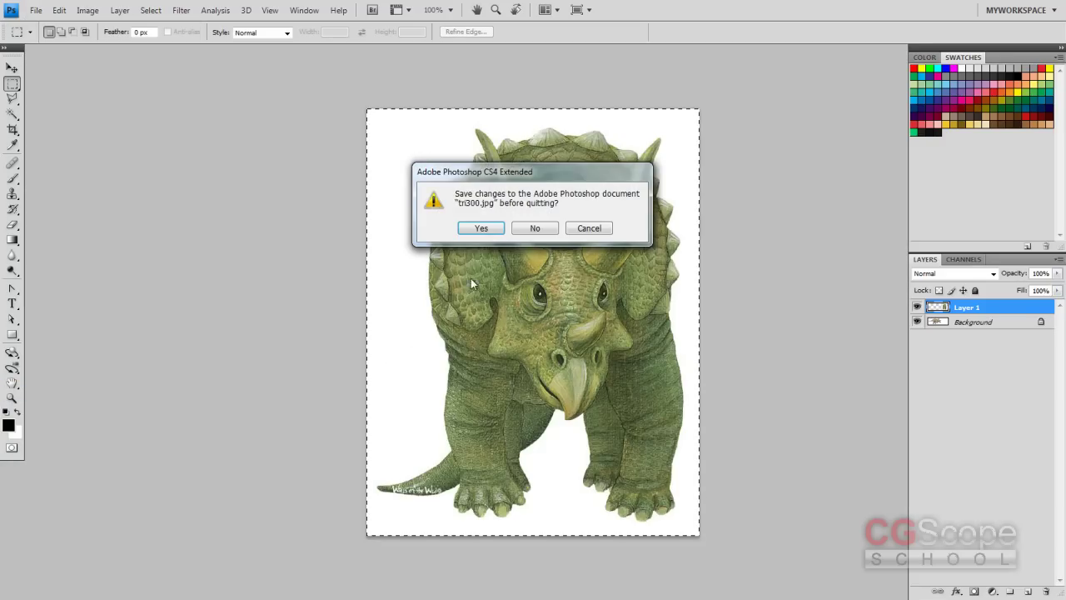
{"action": "left_click", "coordinate": [538, 228]}
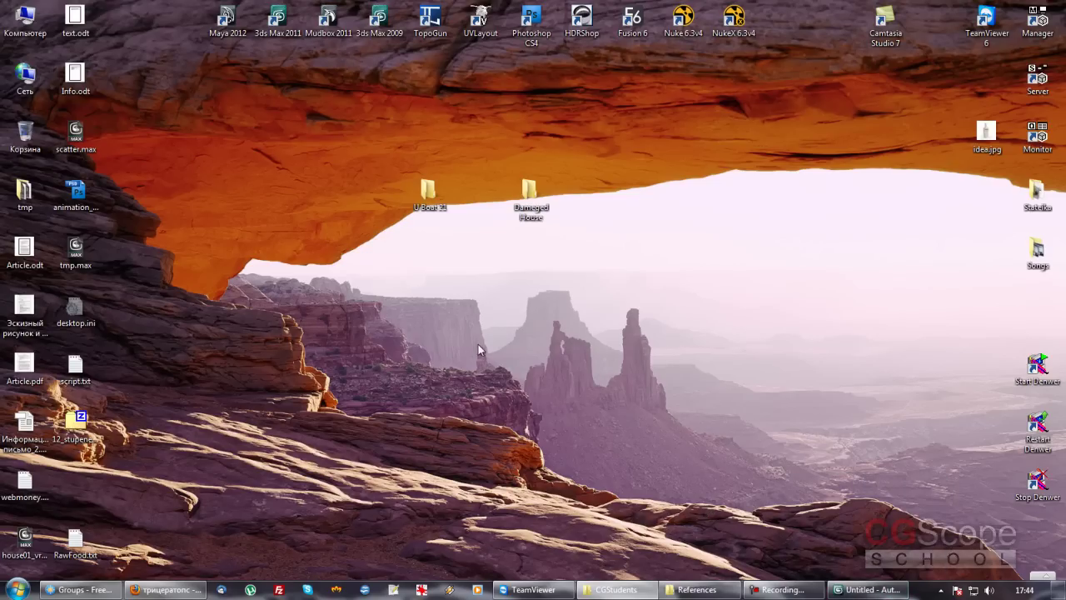
Step: Restore 3ds Max from the taskbar and minimize the dinosaur References Explorer window
{"action": "left_click", "coordinate": [866, 589]}
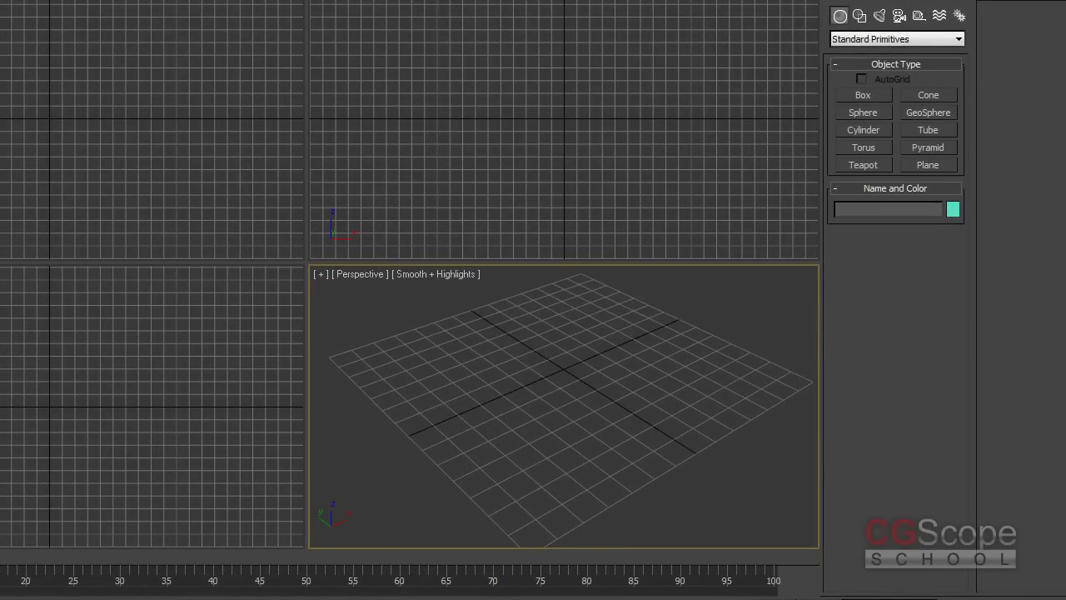
{"action": "key", "text": "alt+Tab"}
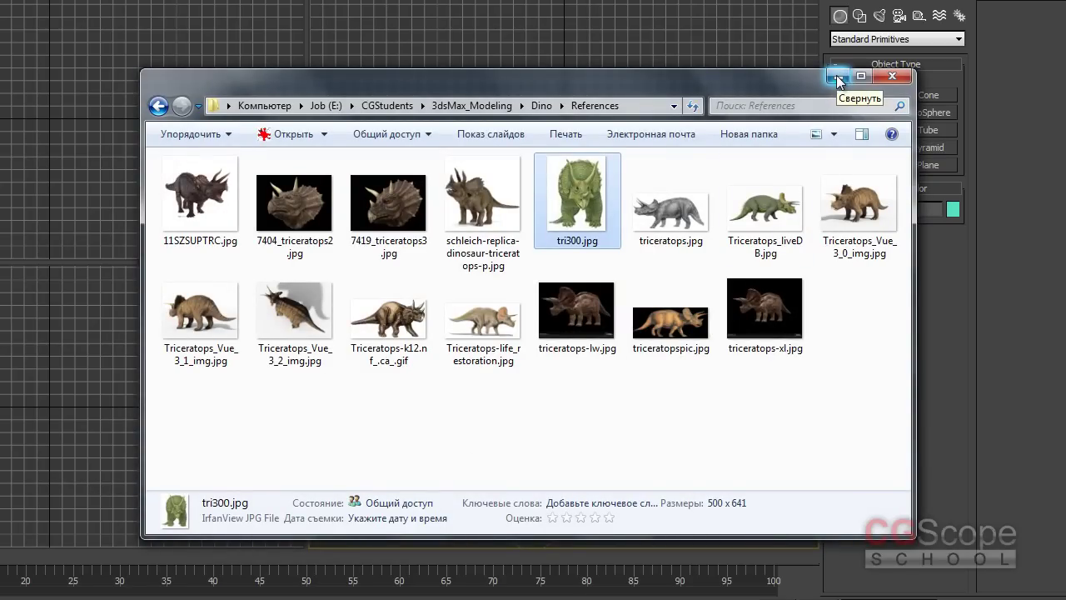
{"action": "left_click", "coordinate": [836, 75]}
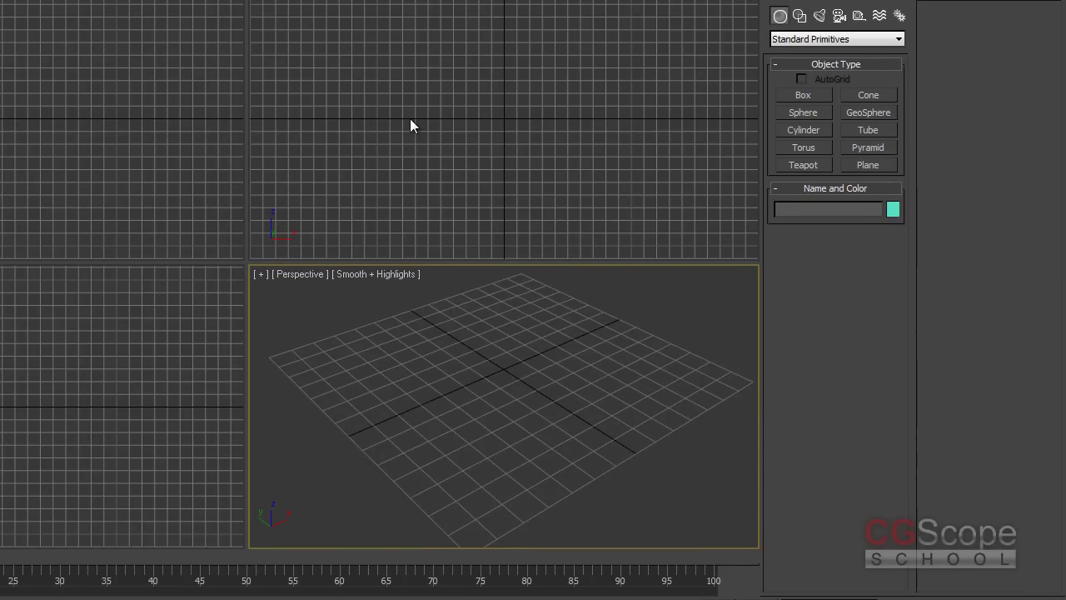
Step: Make the Left viewport active and bring up the Views menu's Viewport Background submenu
{"action": "left_click", "coordinate": [195, 332]}
{"action": "left_click", "coordinate": [220, 242]}
{"action": "left_click", "coordinate": [281, 222]}
{"action": "left_click", "coordinate": [336, 333]}
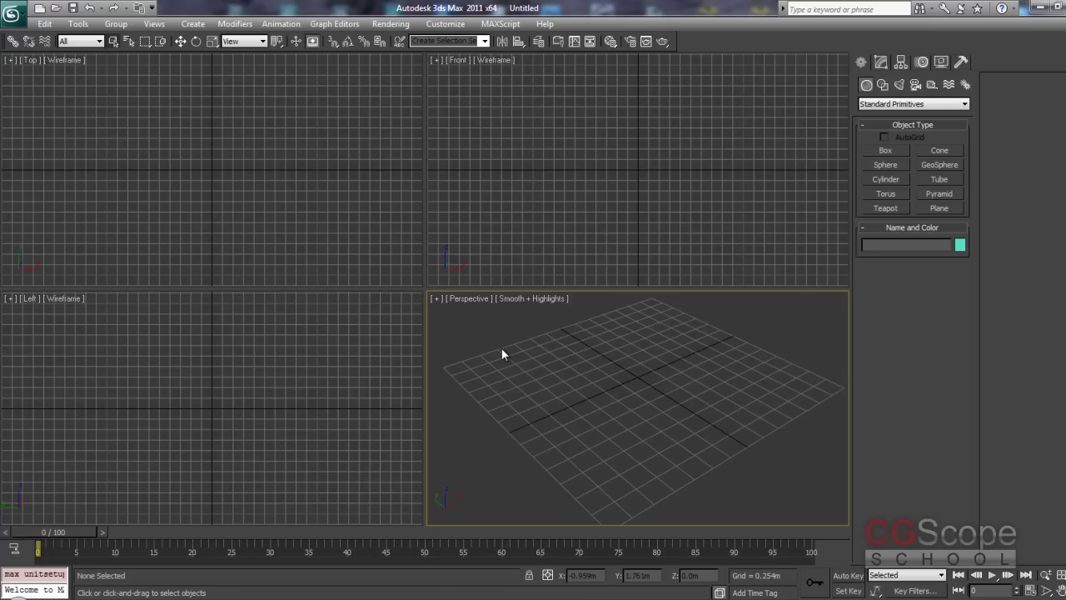
{"action": "left_click", "coordinate": [320, 222]}
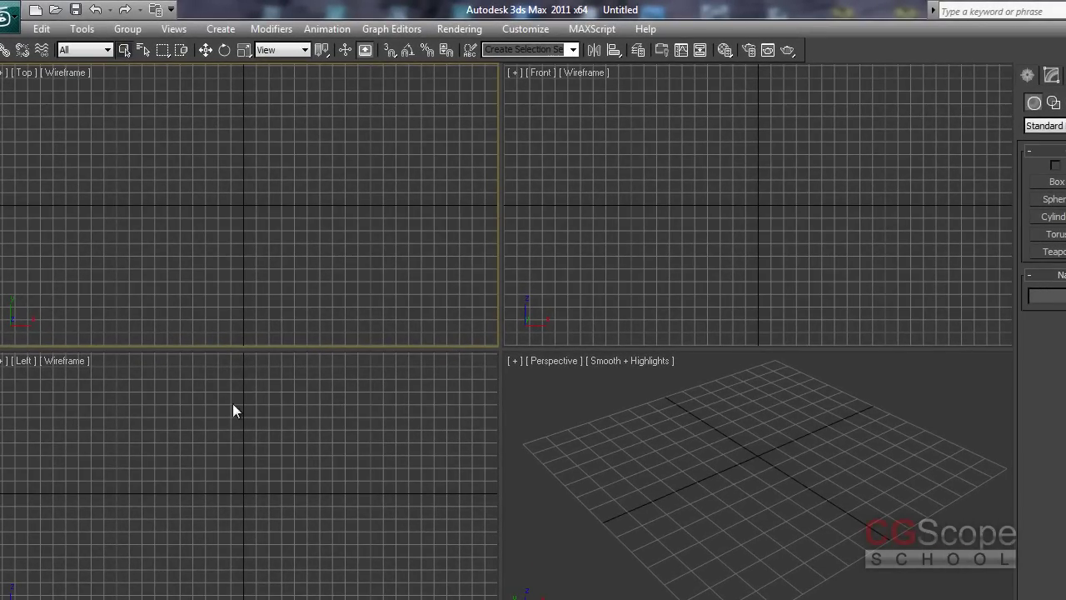
{"action": "left_click", "coordinate": [121, 399]}
{"action": "left_click", "coordinate": [833, 215]}
{"action": "left_click", "coordinate": [377, 437]}
{"action": "left_click", "coordinate": [644, 274]}
{"action": "left_click", "coordinate": [265, 487]}
{"action": "middle_click_drag", "start_coordinate": [347, 438], "coordinate": [346, 437]}
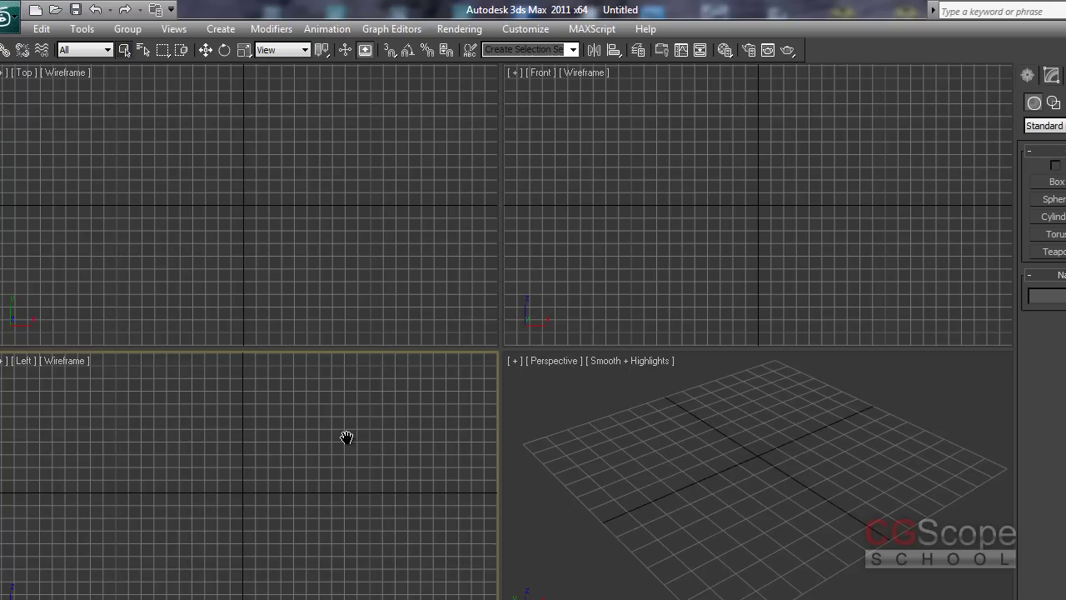
{"action": "left_click", "coordinate": [181, 28]}
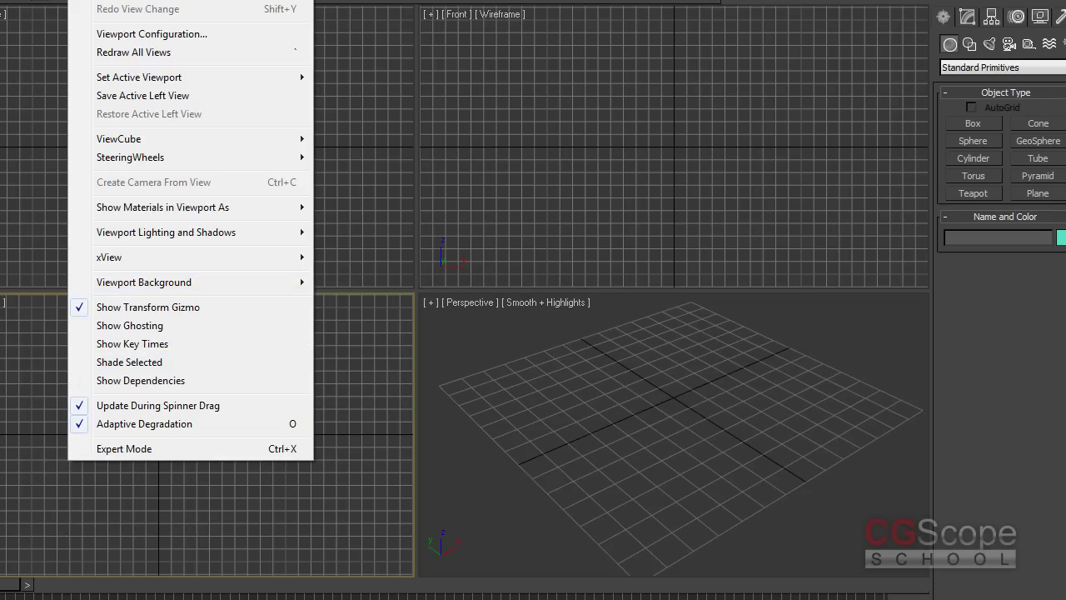
{"action": "mouse_move", "coordinate": [143, 282]}
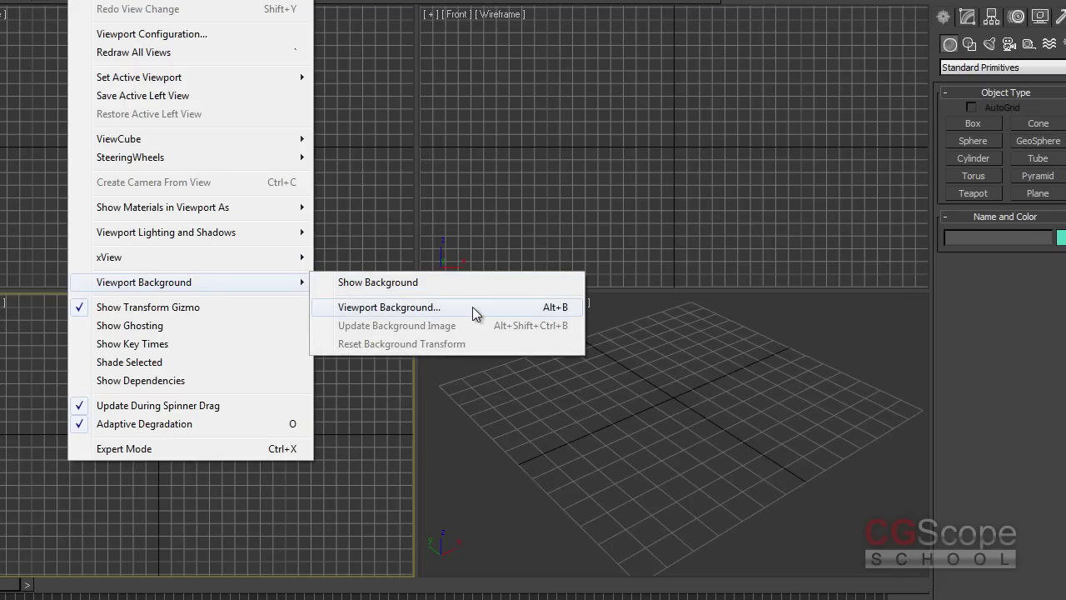
Step: In Viewport Background, load dino_side.jpg and set Aspect Ratio to Match Bitmap
{"action": "left_click", "coordinate": [449, 310]}
{"action": "left_click_drag", "start_coordinate": [412, 110], "coordinate": [408, 110]}
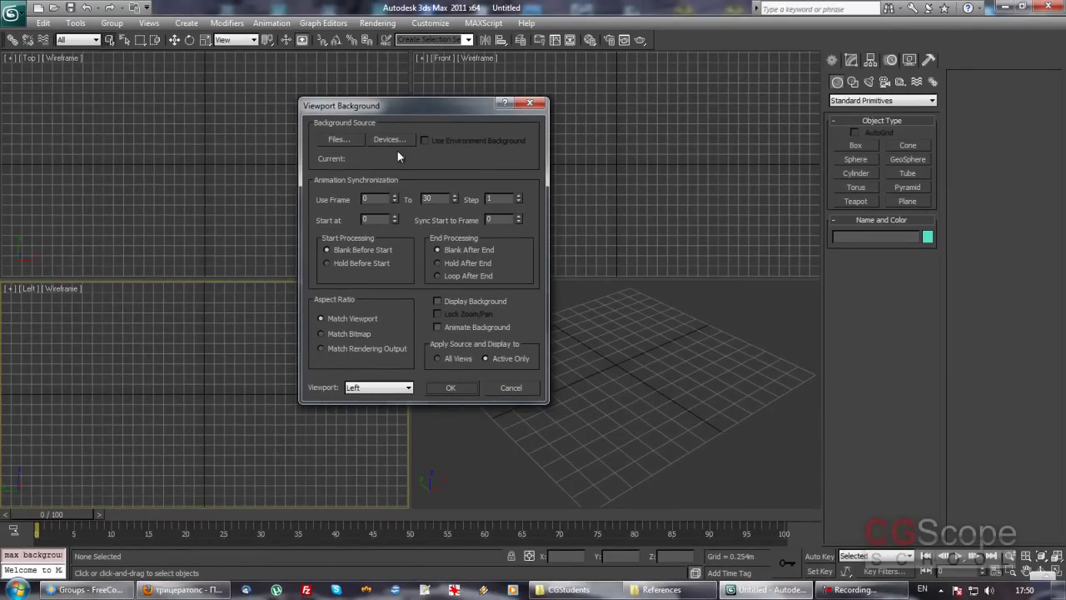
{"action": "left_click", "coordinate": [350, 138]}
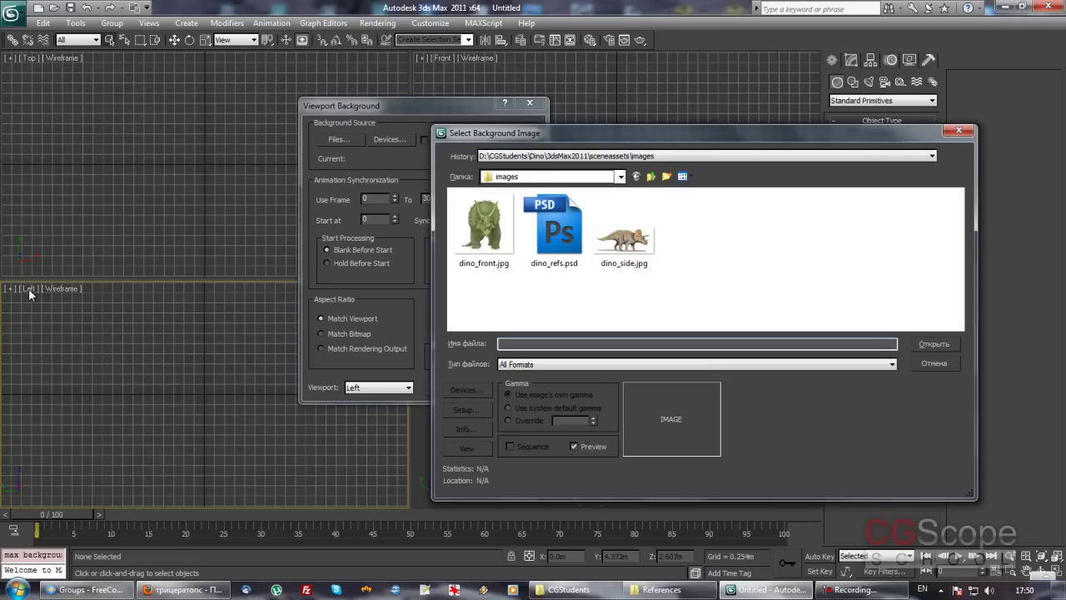
{"action": "left_click", "coordinate": [628, 250]}
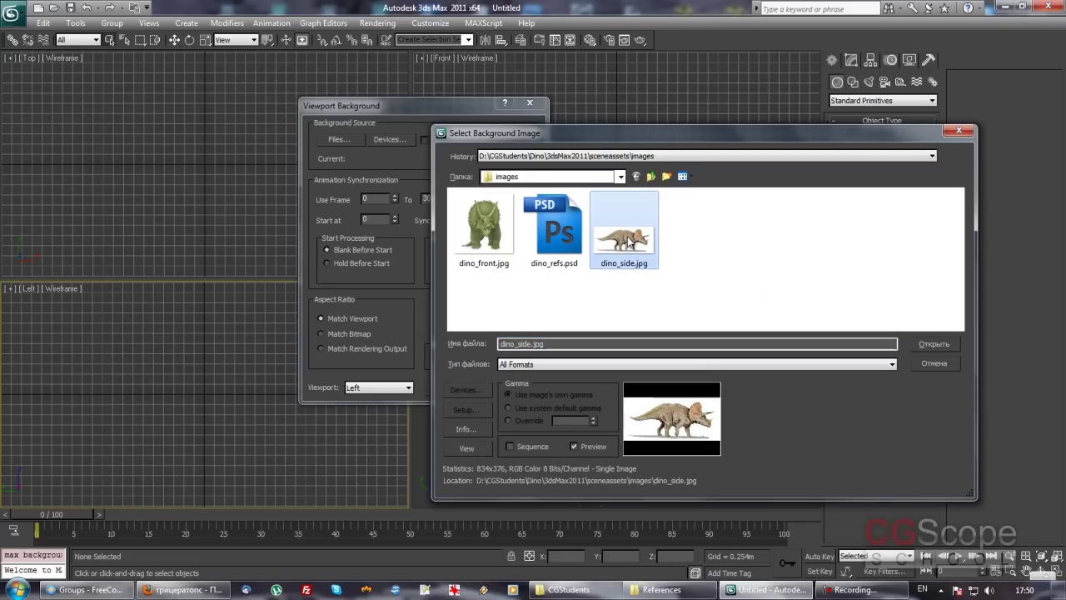
{"action": "left_click", "coordinate": [947, 342]}
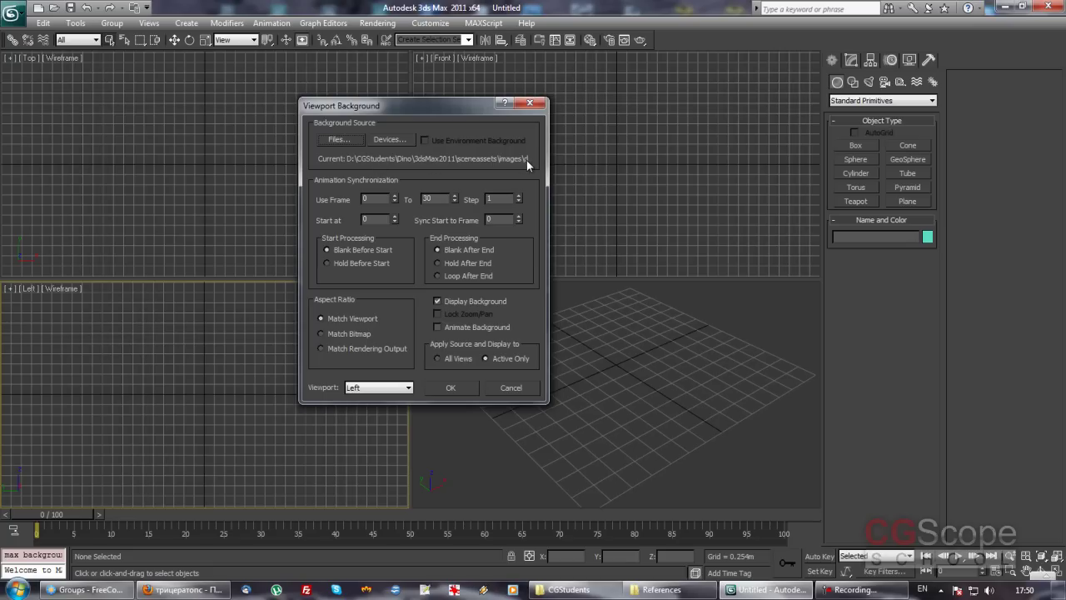
{"action": "left_click", "coordinate": [344, 333]}
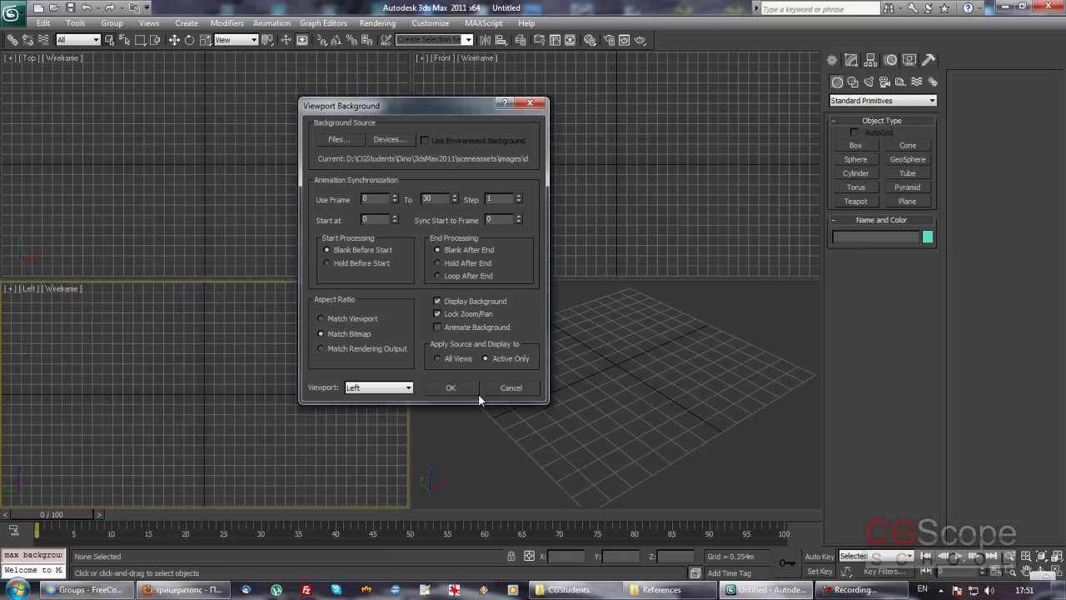
Step: Confirm the side triceratops image as the Left view background and hide that view's grid
{"action": "left_click", "coordinate": [451, 388]}
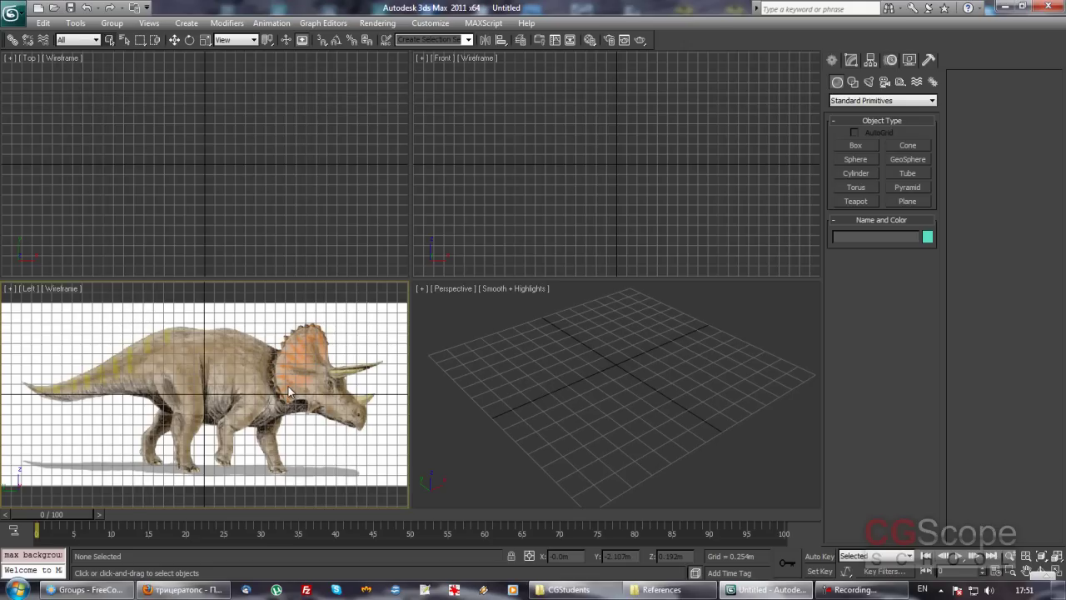
{"action": "key", "text": "g"}
{"action": "middle_click_drag", "start_coordinate": [276, 377], "coordinate": [273, 377]}
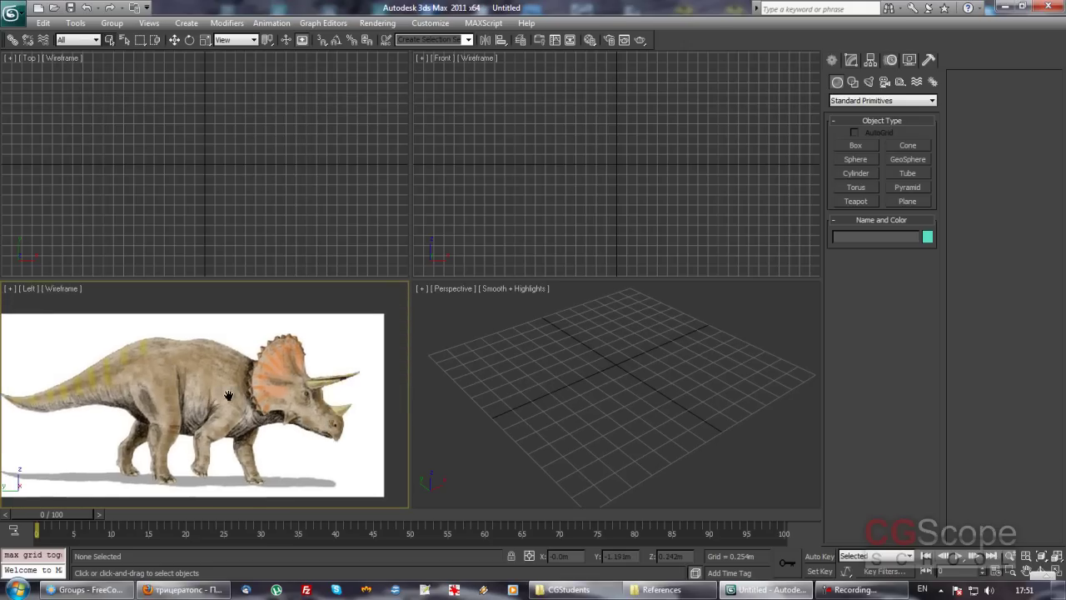
Step: Set dino_front.jpg as the Front view background, matched to the bitmap's aspect ratio
{"action": "left_click", "coordinate": [583, 159]}
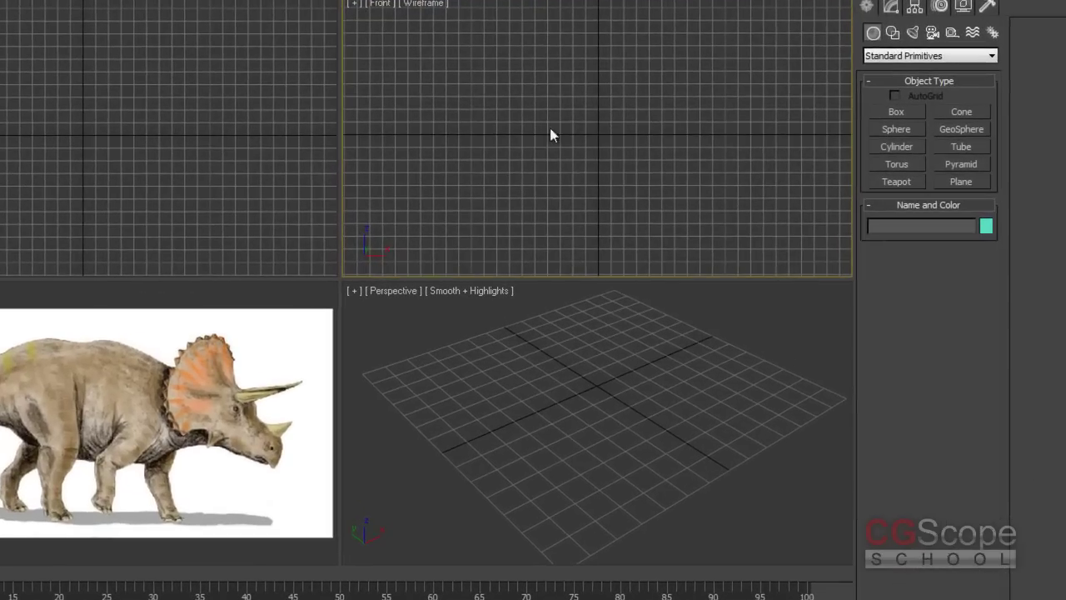
{"action": "key", "text": "alt+b"}
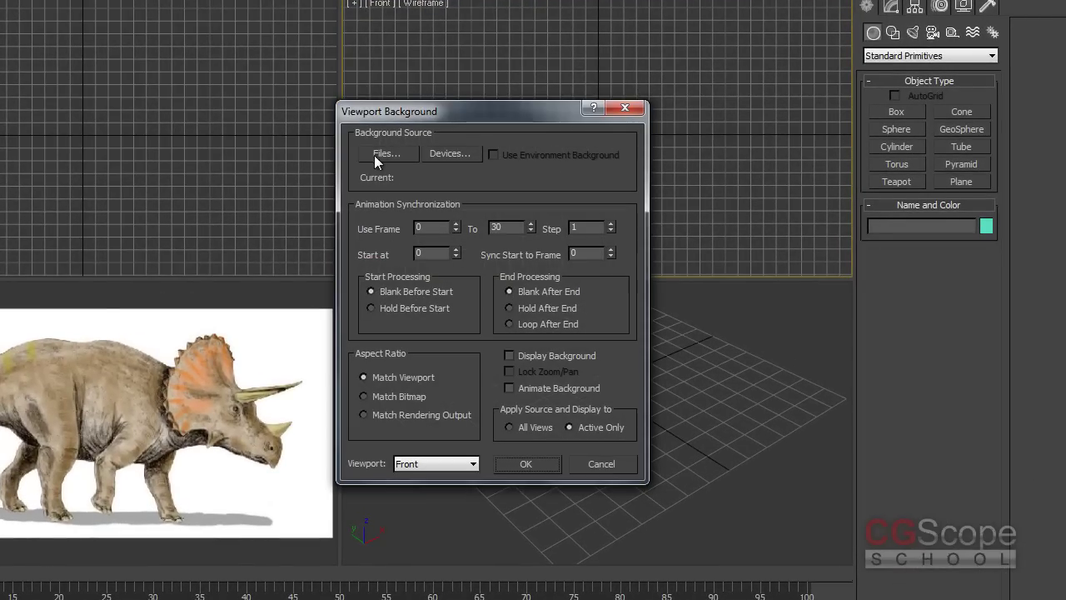
{"action": "left_click", "coordinate": [383, 151]}
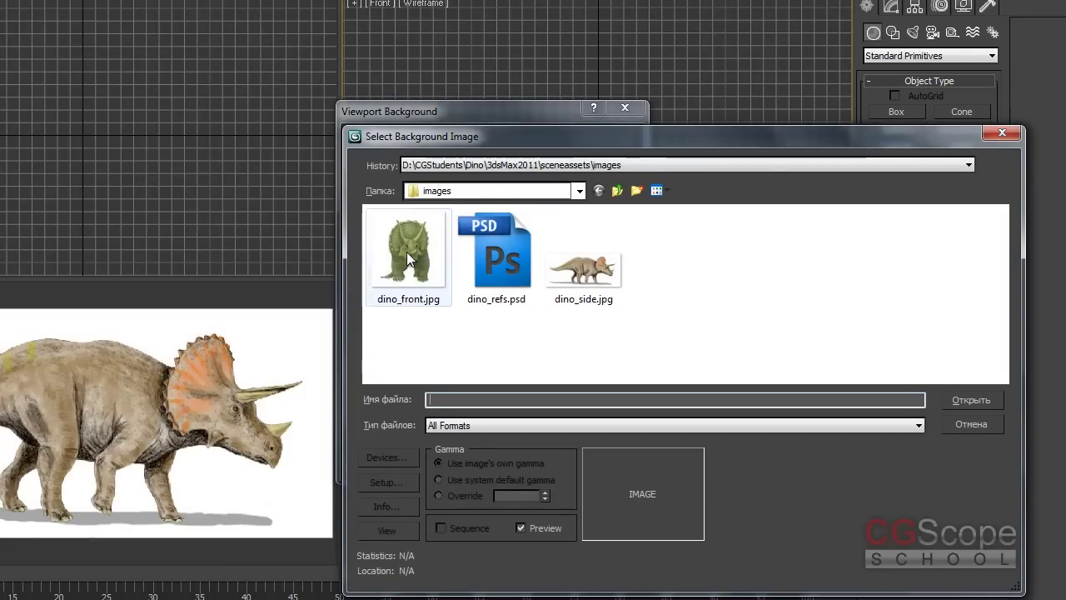
{"action": "left_click", "coordinate": [409, 259]}
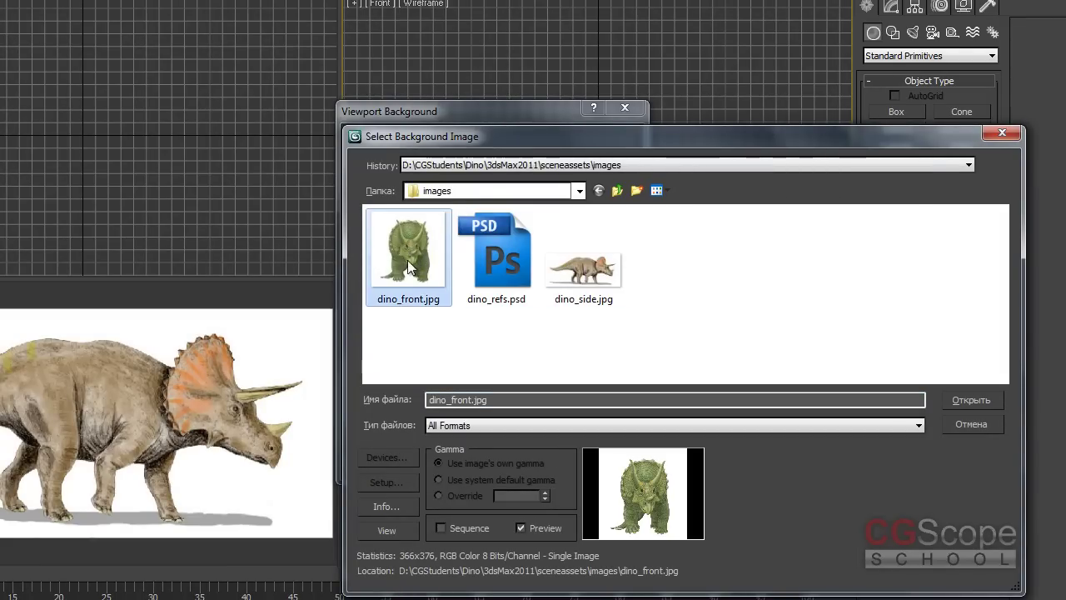
{"action": "left_click", "coordinate": [971, 399]}
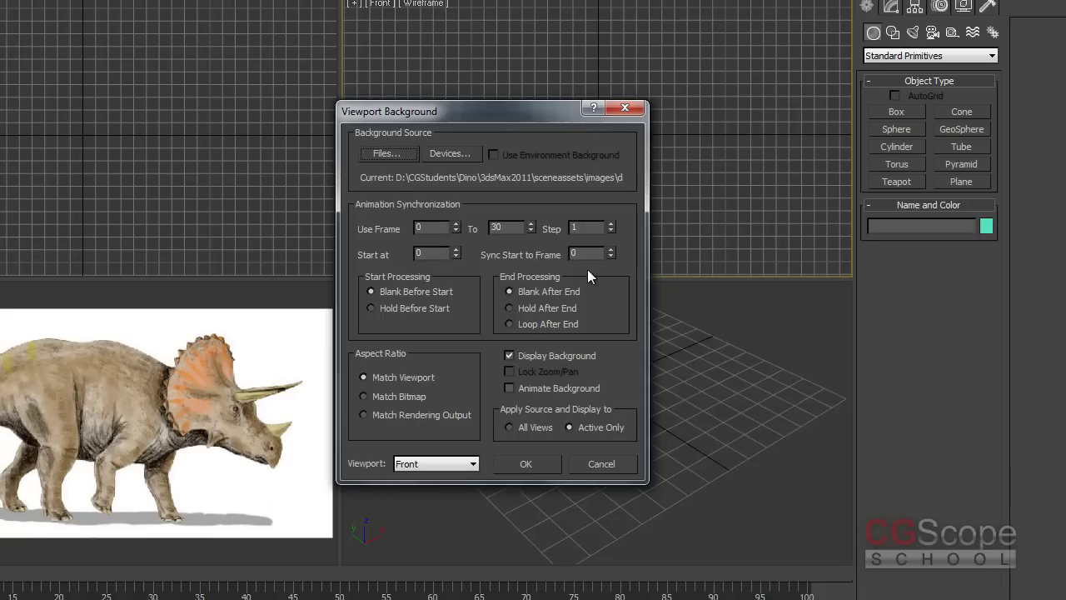
{"action": "left_click", "coordinate": [388, 400]}
{"action": "left_click", "coordinate": [539, 459]}
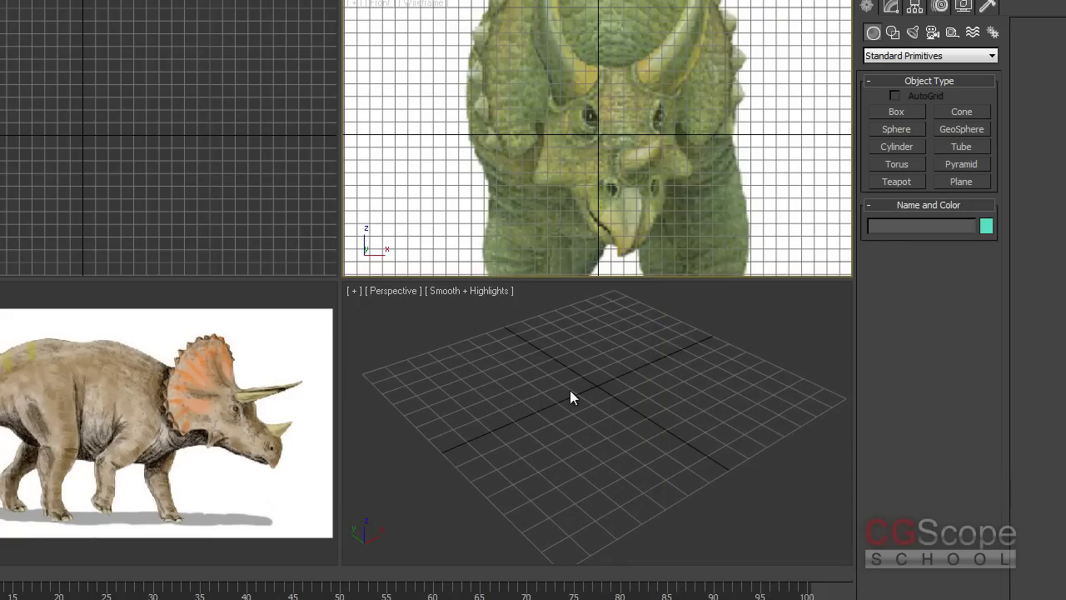
{"action": "scroll", "coordinate": [627, 144], "scroll_direction": "down", "scroll_amount": 5}
{"action": "scroll", "coordinate": [621, 154], "scroll_direction": "up", "scroll_amount": 3}
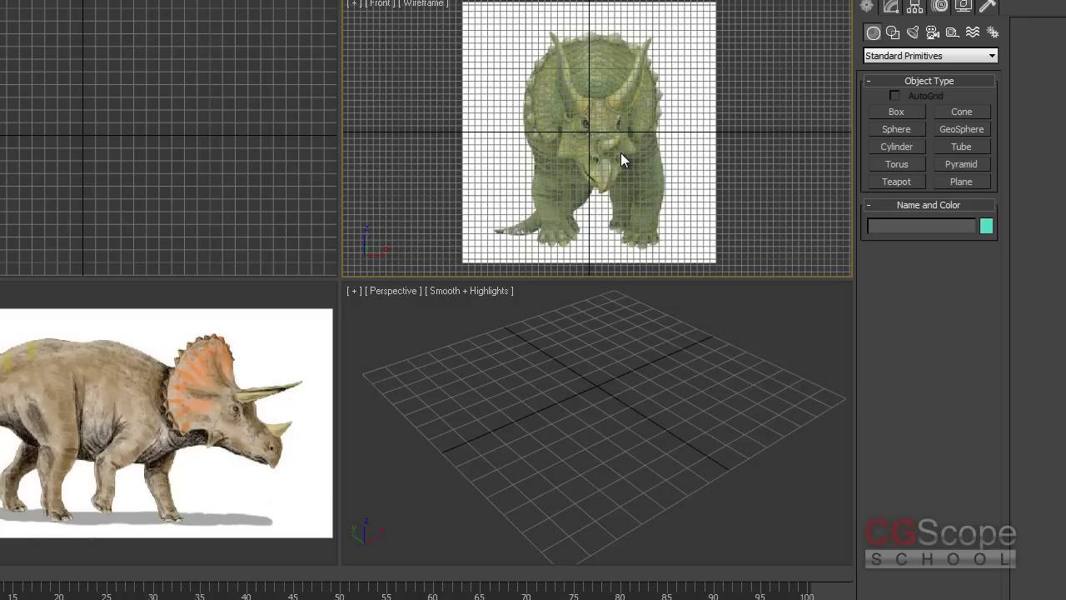
Step: Create a trial box in the Perspective view and convert it to Editable Poly
{"action": "left_click", "coordinate": [896, 112]}
{"action": "mouse_move", "coordinate": [520, 390]}
{"action": "left_mouse_down"}
{"action": "mouse_move", "coordinate": [704, 397]}
{"action": "mouse_move", "coordinate": [690, 358]}
{"action": "left_mouse_up"}
{"action": "left_click", "coordinate": [678, 314]}
{"action": "right_click", "coordinate": [714, 362]}
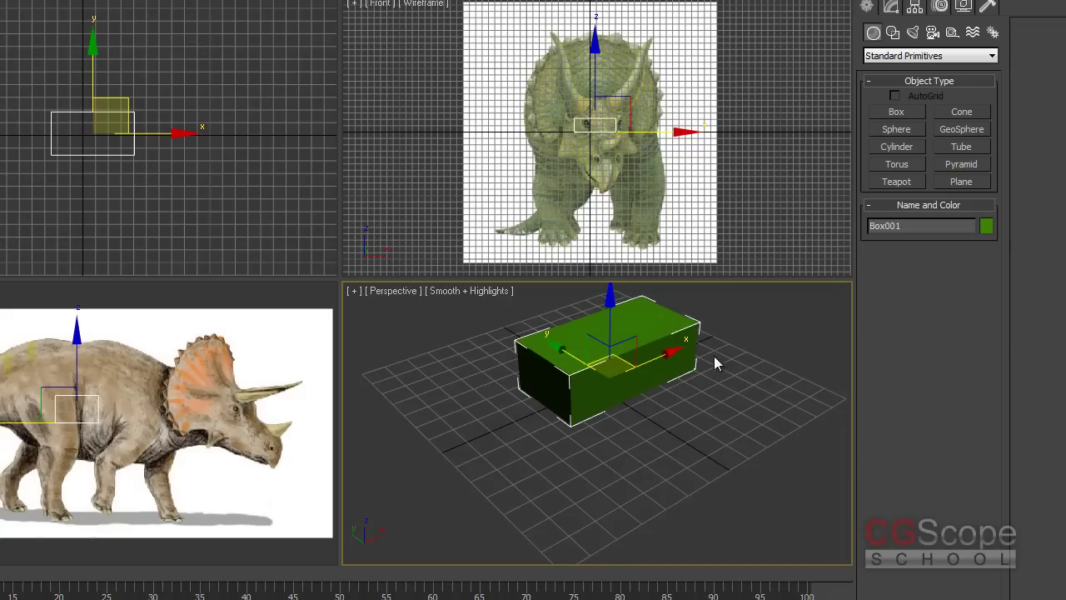
{"action": "middle_click_drag", "start_coordinate": [714, 356], "coordinate": [696, 388]}
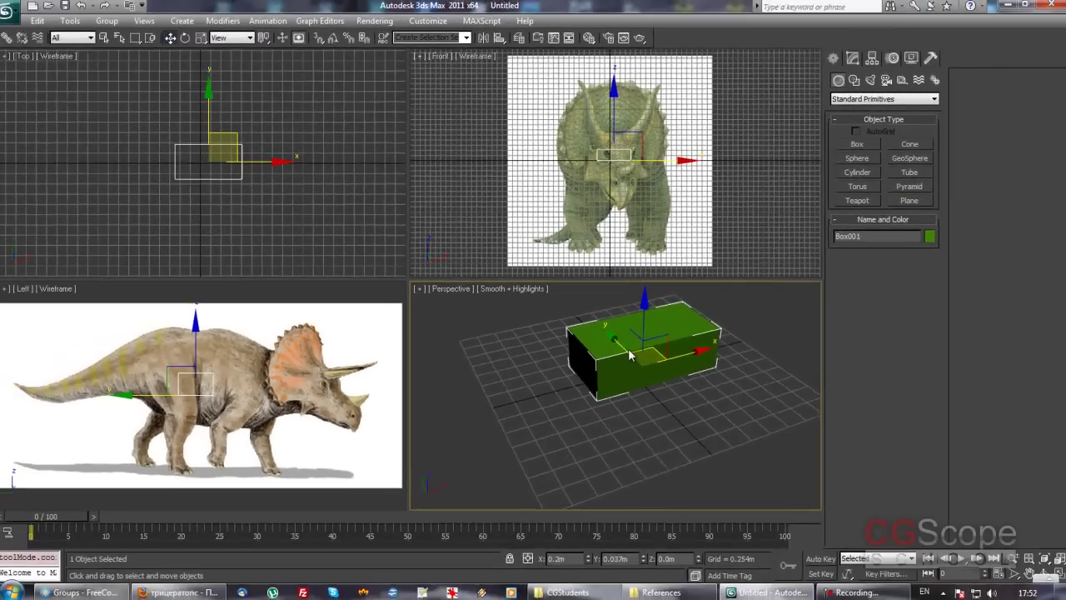
{"action": "right_click", "coordinate": [631, 356]}
{"action": "mouse_move", "coordinate": [652, 468]}
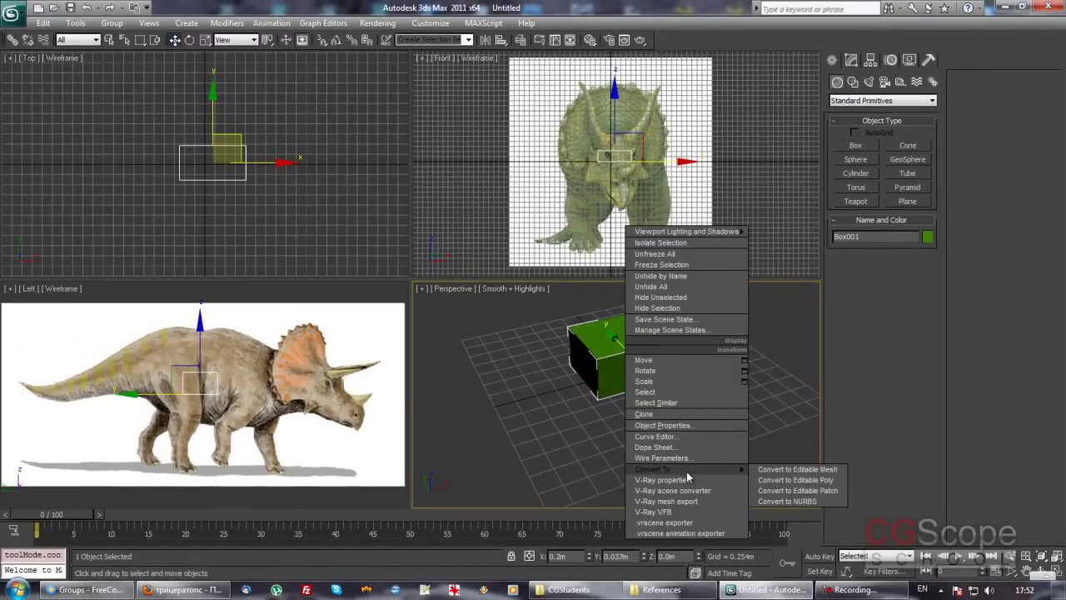
{"action": "left_click", "coordinate": [810, 482]}
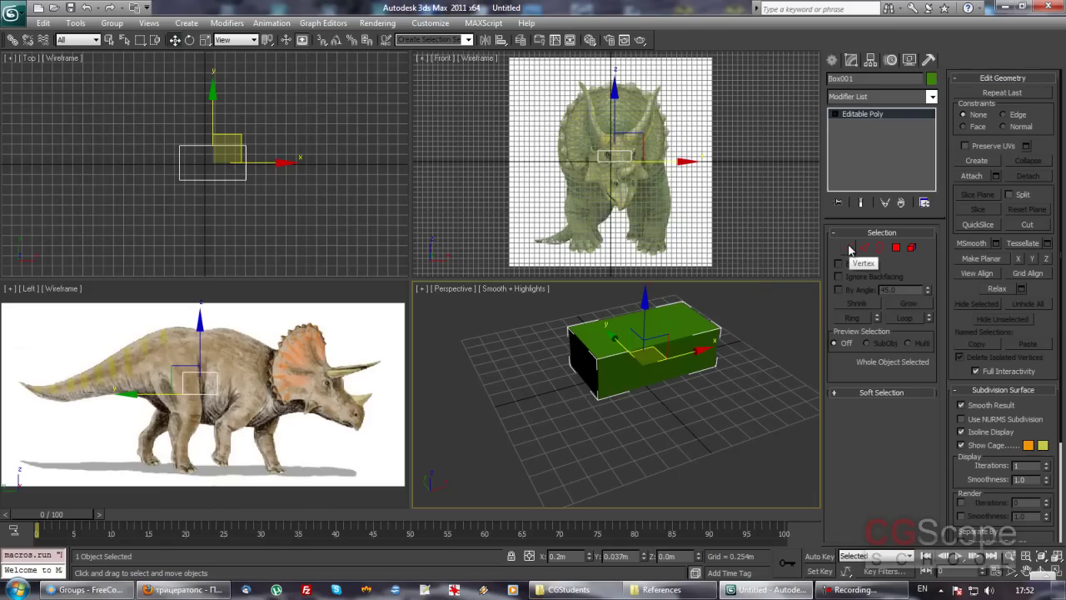
Step: Move the box's vertices in the Left view to fit over the triceratops head
{"action": "left_click", "coordinate": [848, 247]}
{"action": "mouse_move", "coordinate": [209, 354]}
{"action": "left_mouse_down"}
{"action": "mouse_move", "coordinate": [249, 400]}
{"action": "mouse_move", "coordinate": [392, 396]}
{"action": "left_mouse_up"}
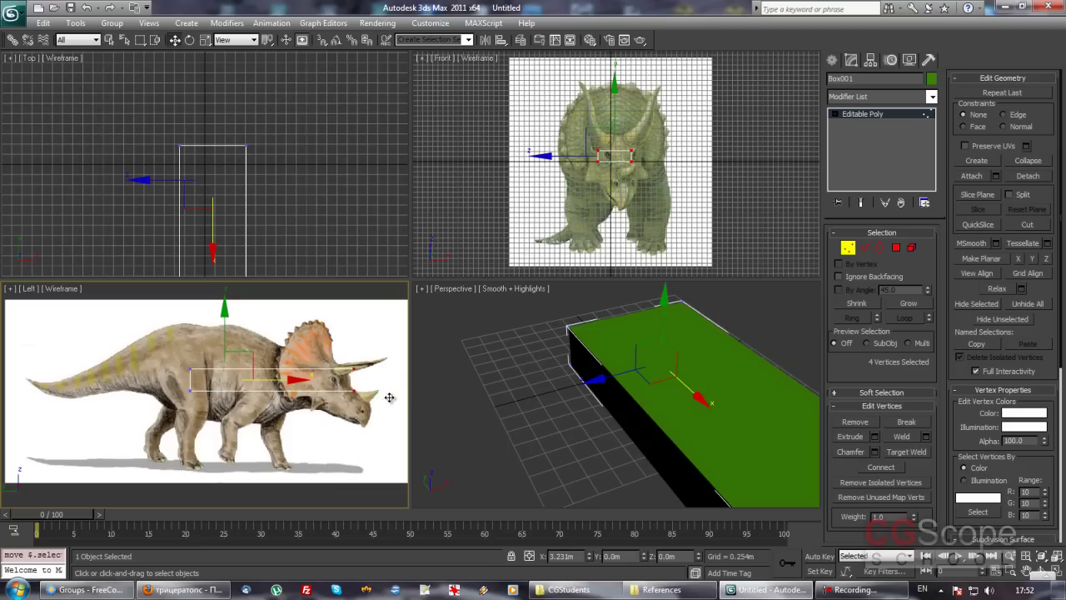
{"action": "mouse_move", "coordinate": [154, 354]}
{"action": "left_mouse_down"}
{"action": "mouse_move", "coordinate": [241, 383]}
{"action": "mouse_move", "coordinate": [295, 336]}
{"action": "left_mouse_up"}
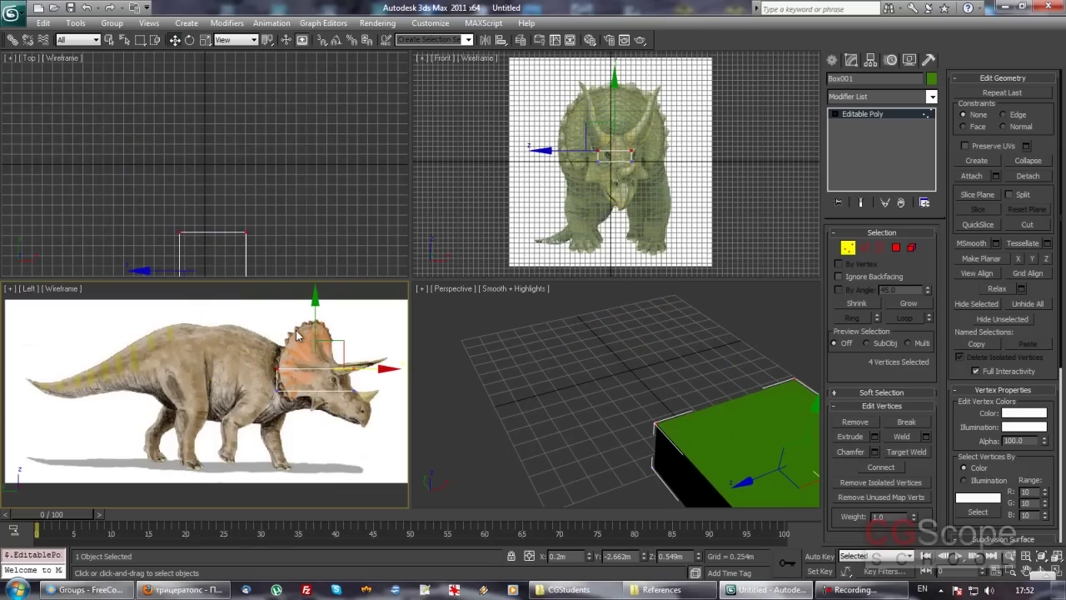
{"action": "mouse_move", "coordinate": [315, 300]}
{"action": "left_mouse_down"}
{"action": "mouse_move", "coordinate": [315, 280]}
{"action": "mouse_move", "coordinate": [318, 356]}
{"action": "left_mouse_up"}
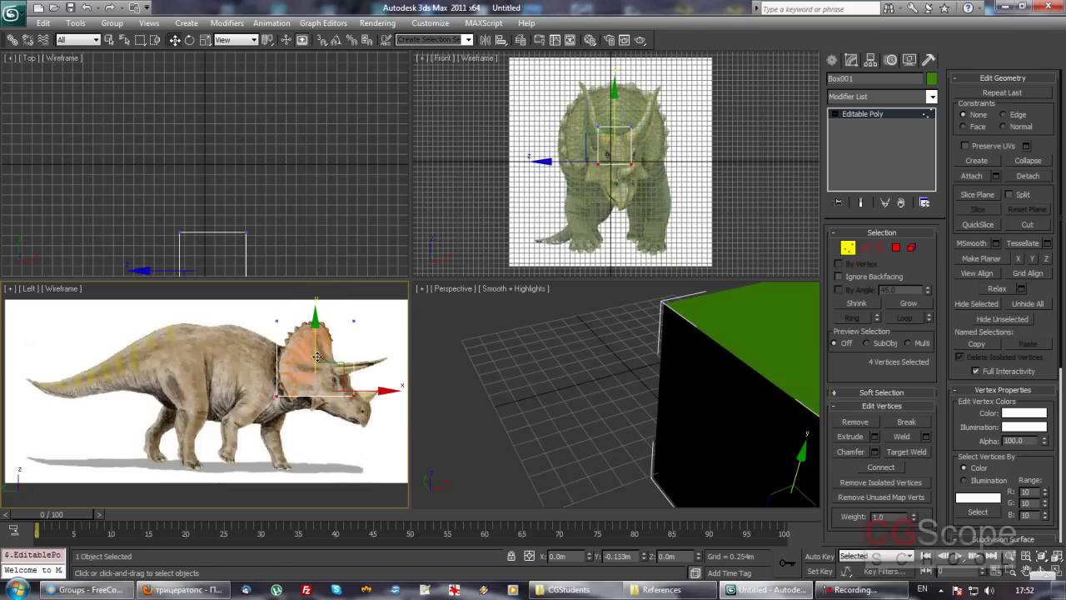
{"action": "left_click_drag", "start_coordinate": [317, 356], "coordinate": [349, 421]}
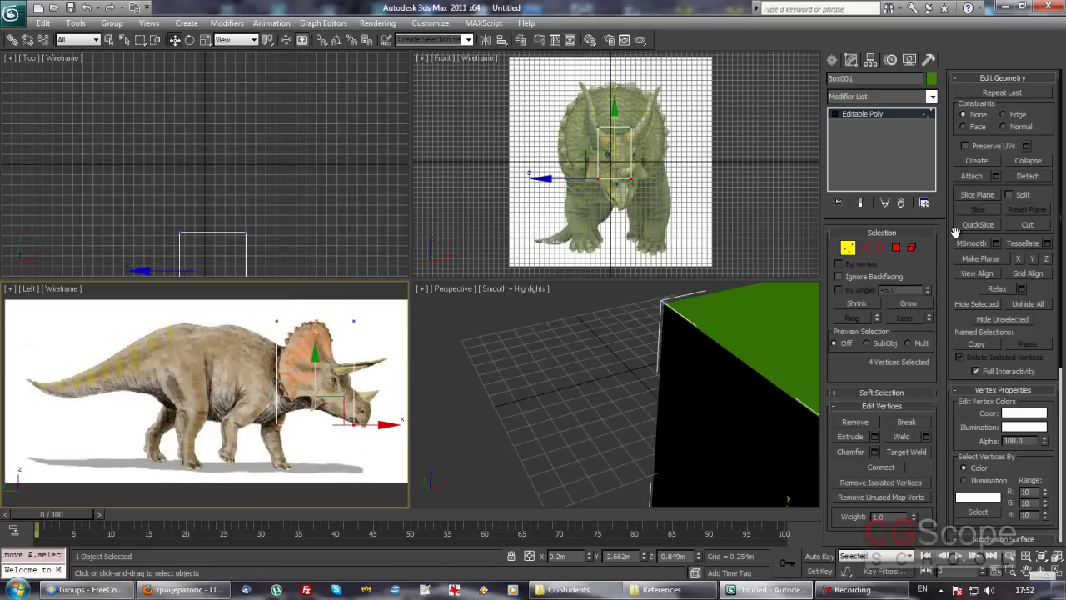
{"action": "left_click", "coordinate": [848, 250]}
{"action": "middle_click_drag", "start_coordinate": [264, 317], "coordinate": [247, 316]}
Step: Switch the Left and Front views to smooth shaded display and delete the trial box
{"action": "key", "text": "F3"}
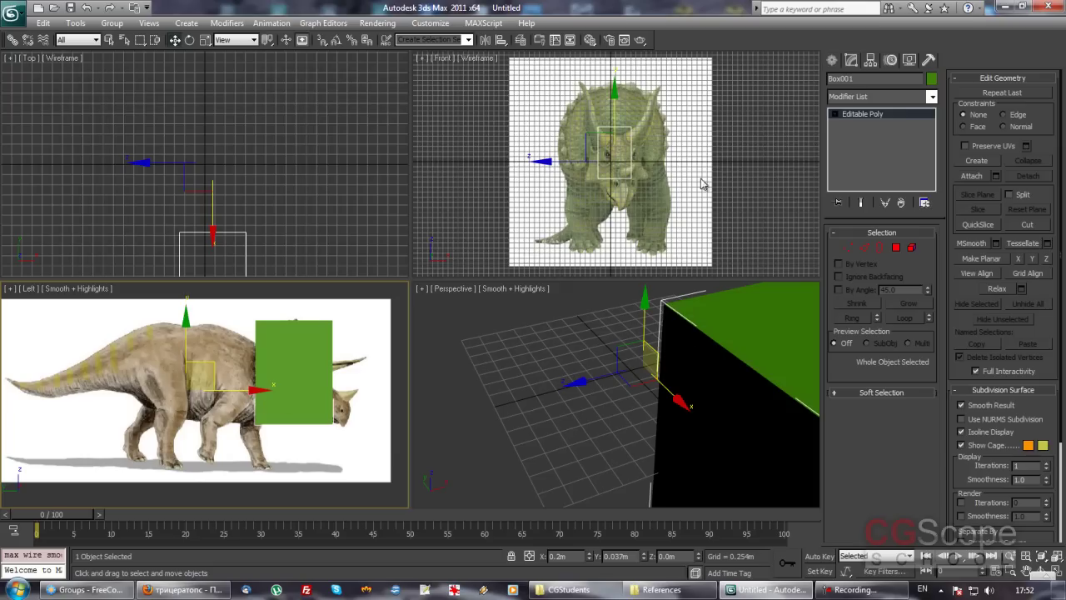
{"action": "right_click", "coordinate": [702, 184]}
{"action": "key", "text": "F3"}
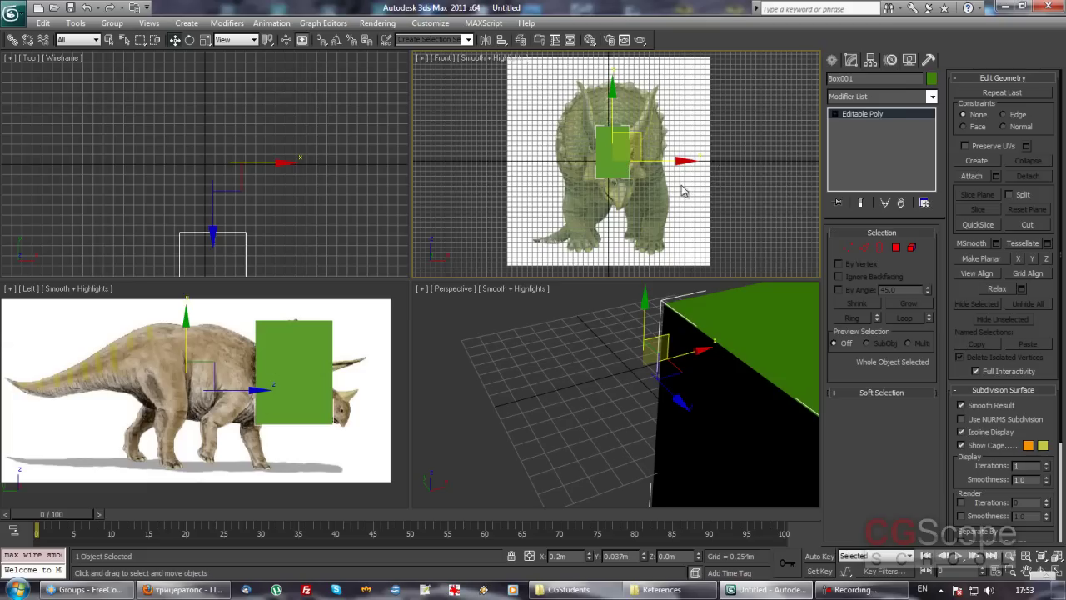
{"action": "key", "text": "Delete"}
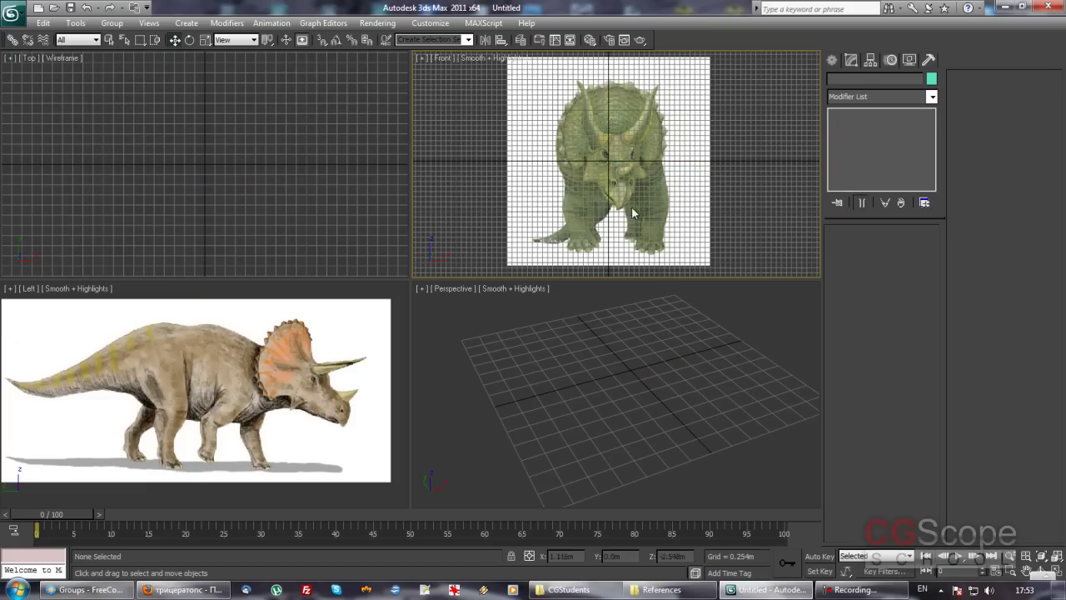
Step: Turn off Display Background for the Front view
{"action": "key", "text": "alt+b"}
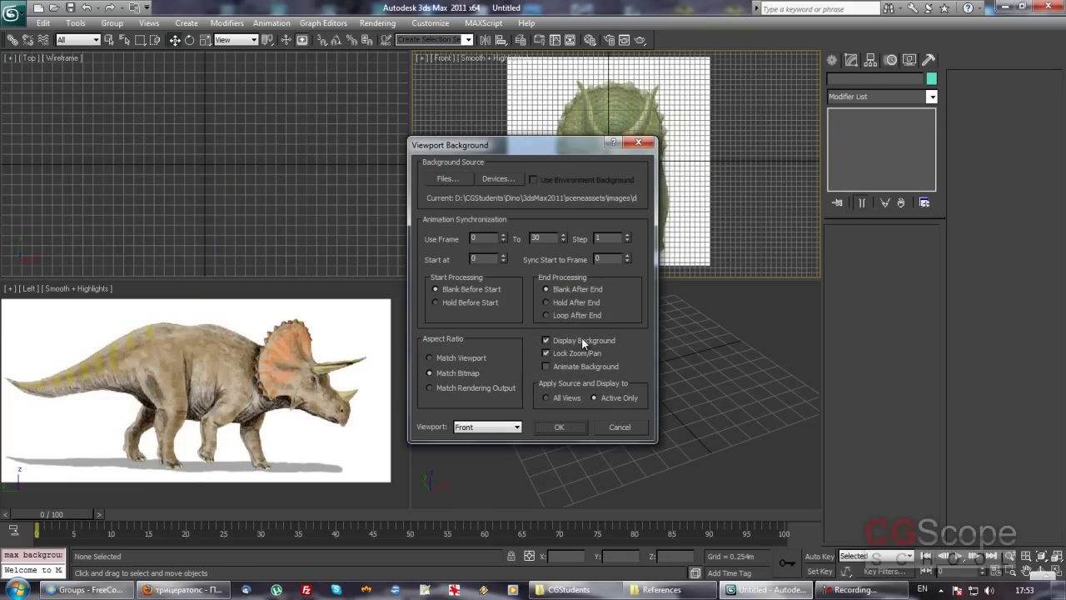
{"action": "left_click", "coordinate": [544, 340]}
{"action": "left_click", "coordinate": [559, 426]}
Step: Hide the Left view's background image, restore its grid, and Zoom Extents All
{"action": "left_click", "coordinate": [328, 365]}
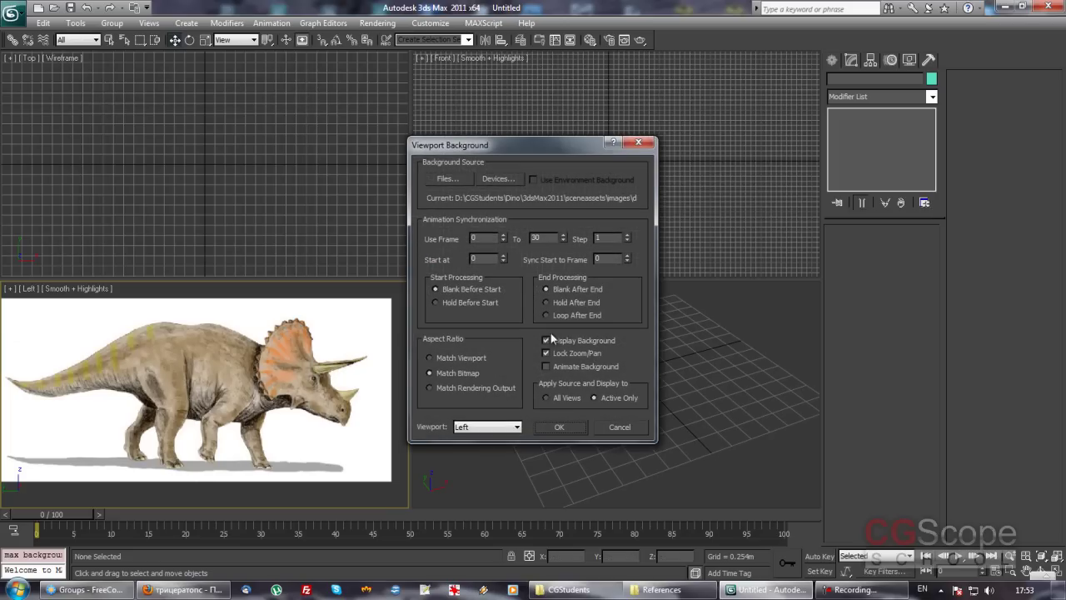
{"action": "left_click", "coordinate": [559, 427]}
{"action": "key", "text": "g"}
{"action": "left_click", "coordinate": [528, 182]}
{"action": "key", "text": "ctrl+shift+z"}
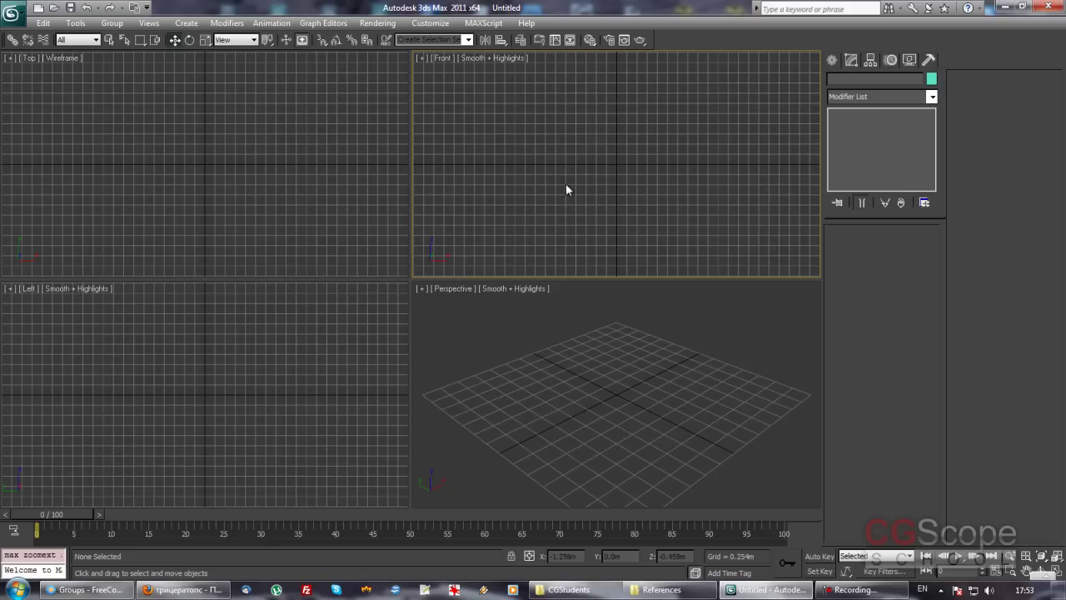
Step: Draw a new box in the Perspective view
{"action": "left_click", "coordinate": [833, 60]}
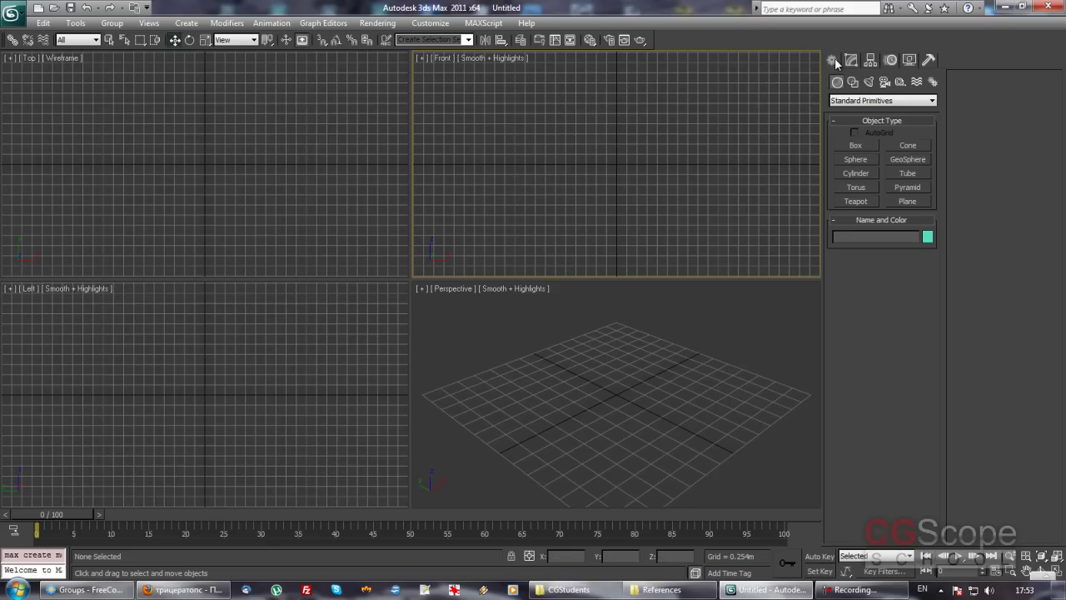
{"action": "left_click", "coordinate": [855, 145]}
{"action": "mouse_move", "coordinate": [612, 357]}
{"action": "middle_mouse_down", "text": "alt"}
{"action": "mouse_move", "coordinate": [623, 368]}
{"action": "mouse_move", "coordinate": [609, 356]}
{"action": "mouse_move", "coordinate": [619, 364]}
{"action": "mouse_move", "coordinate": [603, 376]}
{"action": "middle_mouse_up", "text": "alt"}
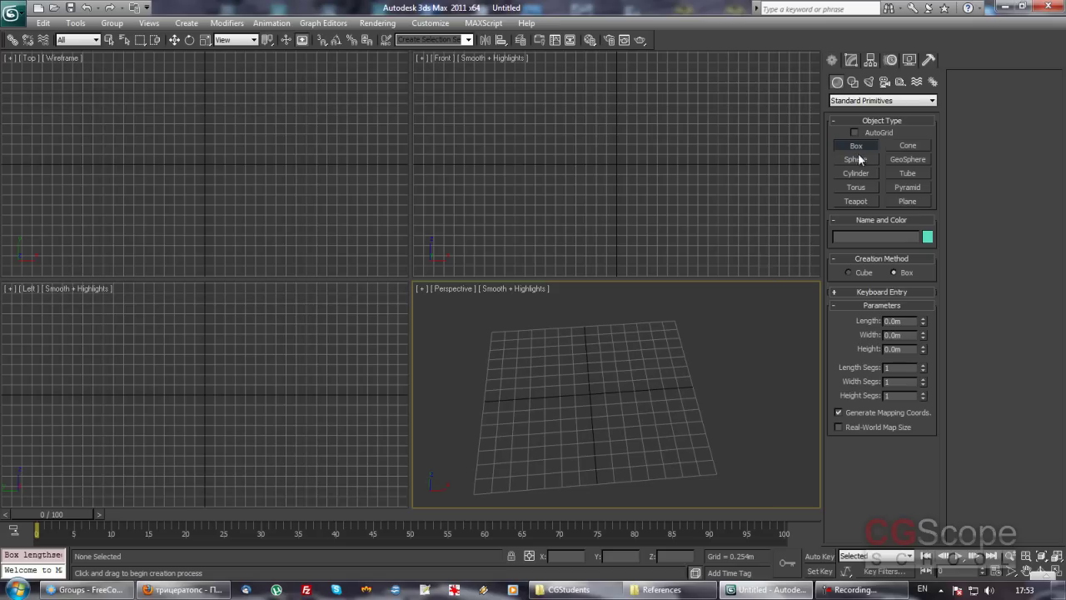
{"action": "mouse_move", "coordinate": [656, 355]}
{"action": "middle_mouse_down", "text": "alt"}
{"action": "mouse_move", "coordinate": [659, 378]}
{"action": "mouse_move", "coordinate": [636, 377]}
{"action": "middle_mouse_up", "text": "alt"}
{"action": "left_click_drag", "start_coordinate": [552, 335], "coordinate": [683, 459]}
{"action": "left_click", "coordinate": [669, 381]}
Step: Zero the box's X and Y position and set Perspective, Front and Left views to wireframe
{"action": "key", "text": "w"}
{"action": "mouse_move", "coordinate": [670, 381]}
{"action": "middle_mouse_down", "text": "alt"}
{"action": "mouse_move", "coordinate": [684, 370]}
{"action": "mouse_move", "coordinate": [670, 387]}
{"action": "mouse_move", "coordinate": [675, 374]}
{"action": "mouse_move", "coordinate": [661, 369]}
{"action": "mouse_move", "coordinate": [633, 416]}
{"action": "middle_mouse_up", "text": "alt"}
{"action": "key", "text": "F3"}
{"action": "key", "text": "F3"}
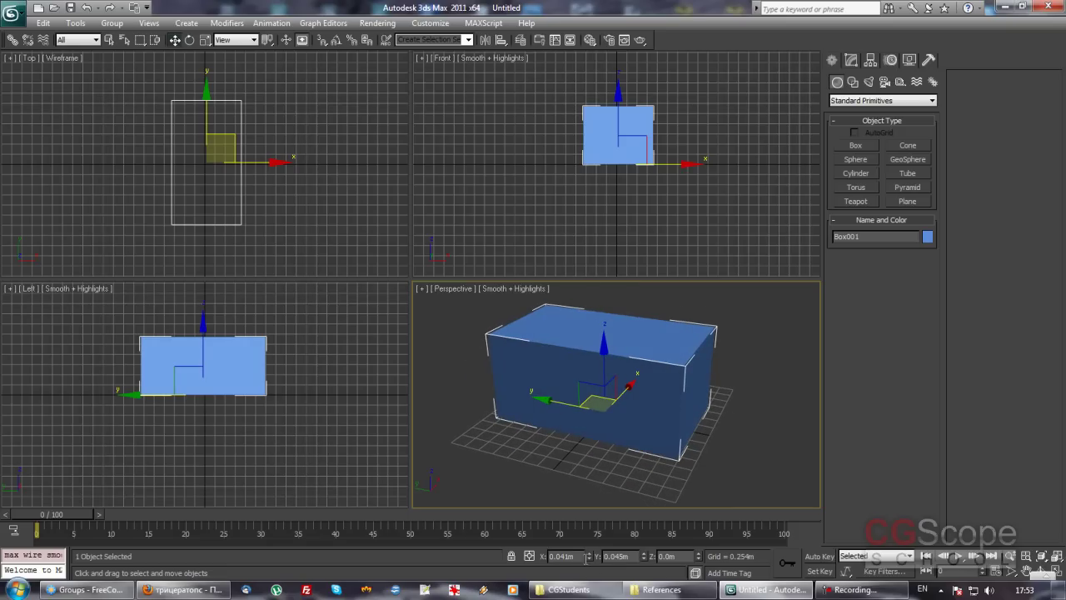
{"action": "right_click", "coordinate": [588, 557]}
{"action": "right_click", "coordinate": [644, 558]}
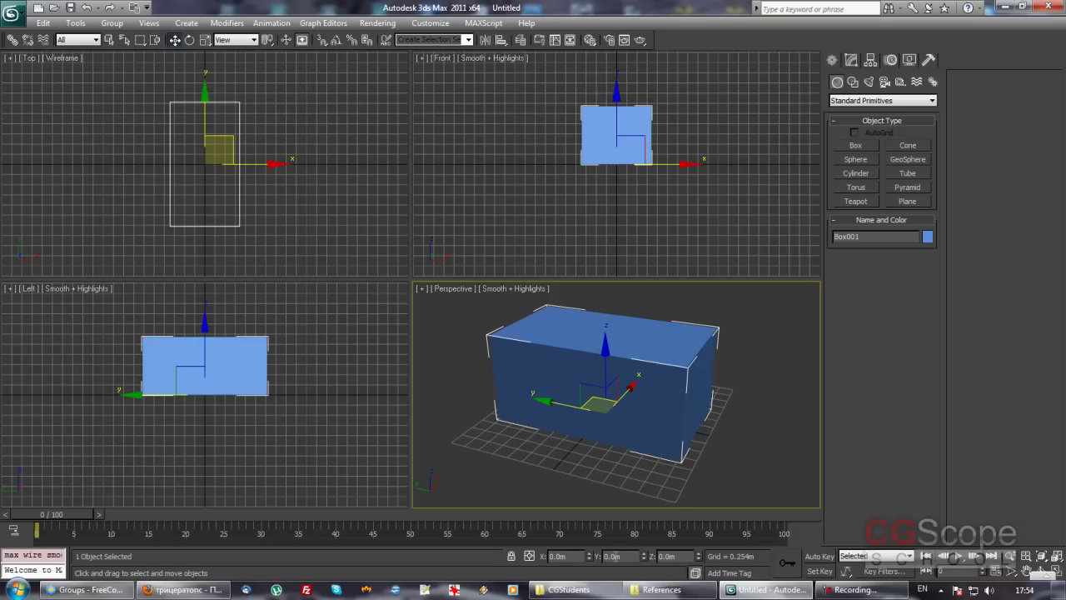
{"action": "key", "text": "alt"}
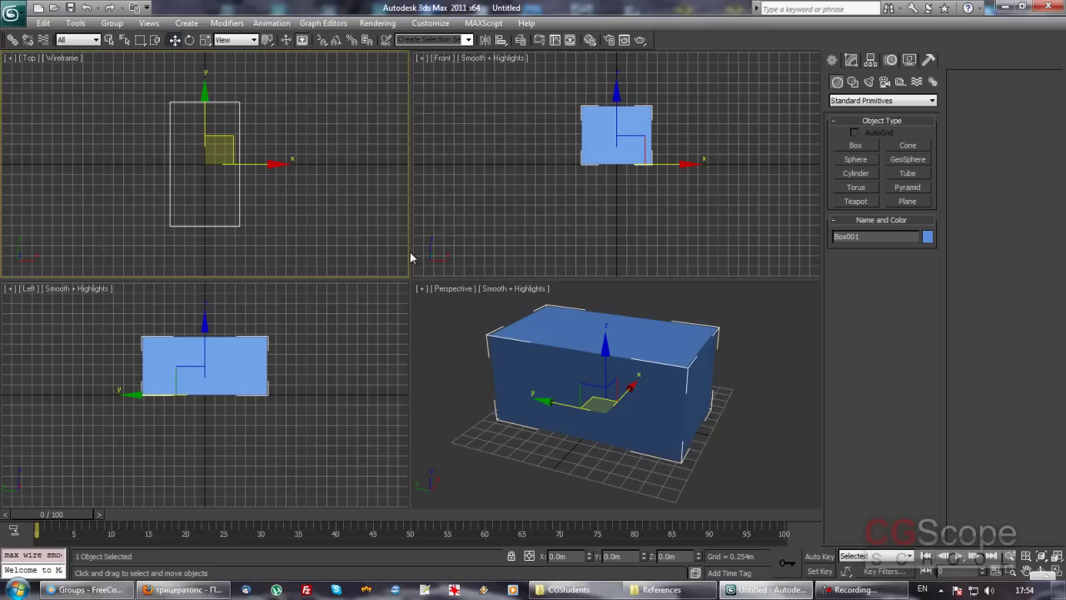
{"action": "right_click", "coordinate": [609, 219]}
{"action": "key", "text": "F3"}
{"action": "right_click", "coordinate": [285, 395]}
{"action": "key", "text": "F3"}
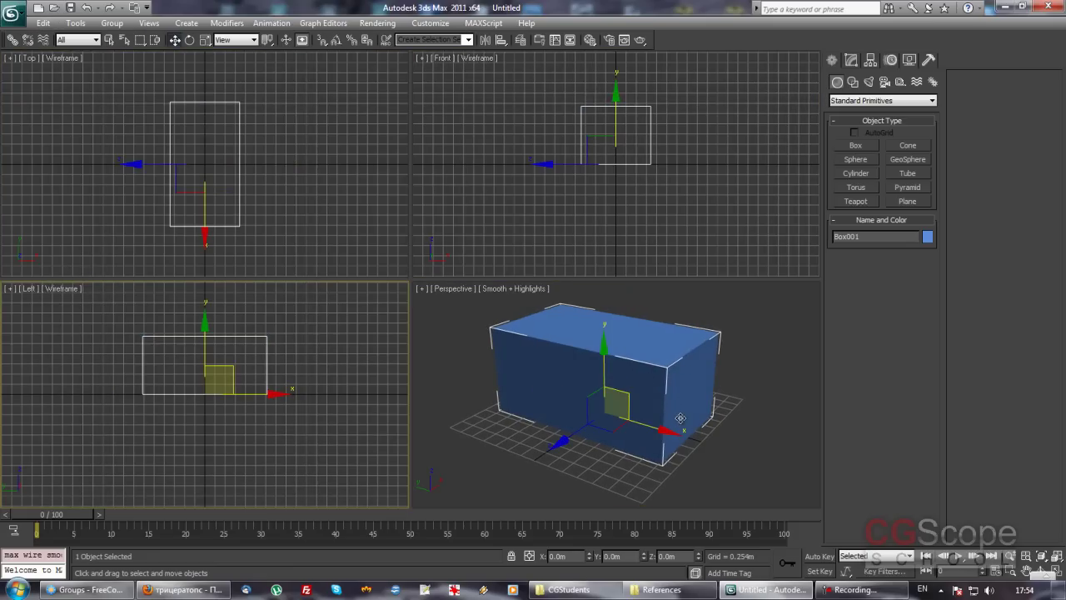
Step: Show Box001's Modify parameters: length 3.108m, width 1.741m, height 1.45m
{"action": "right_click", "coordinate": [738, 413]}
{"action": "middle_click_drag", "start_coordinate": [737, 413], "coordinate": [731, 380], "text": "alt"}
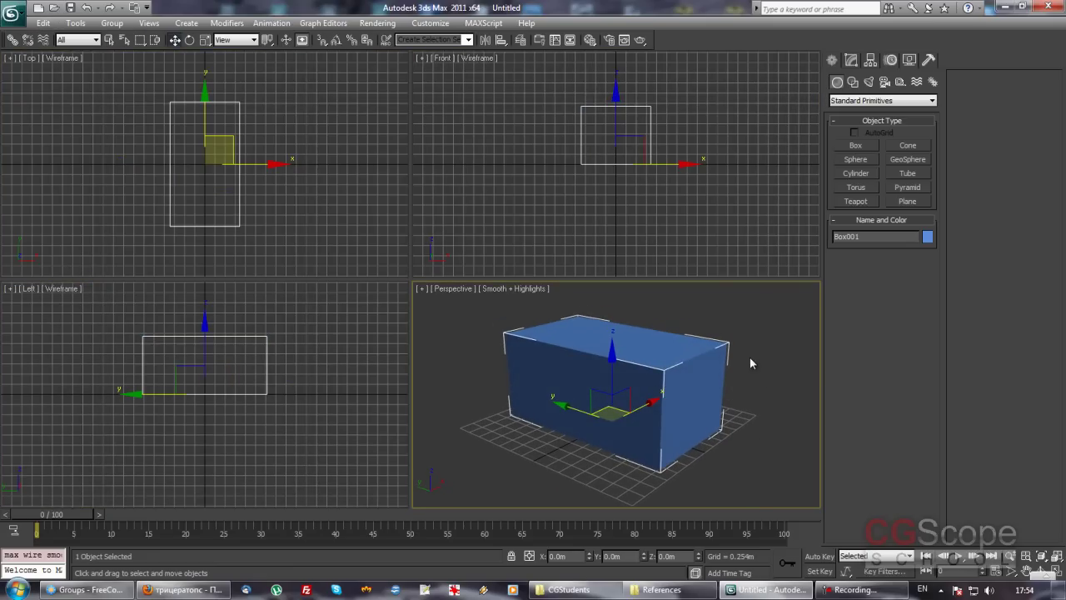
{"action": "middle_click_drag", "start_coordinate": [698, 367], "coordinate": [734, 372], "text": "alt"}
{"action": "left_click", "coordinate": [856, 61]}
{"action": "right_click", "coordinate": [624, 372]}
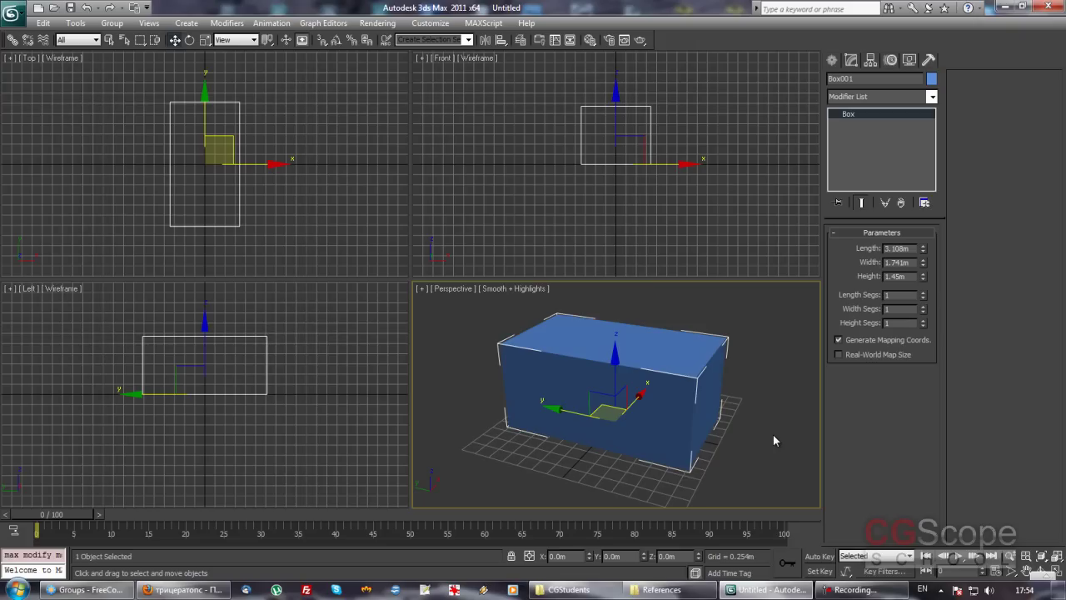
{"action": "middle_click_drag", "start_coordinate": [694, 427], "coordinate": [667, 421], "text": "alt"}
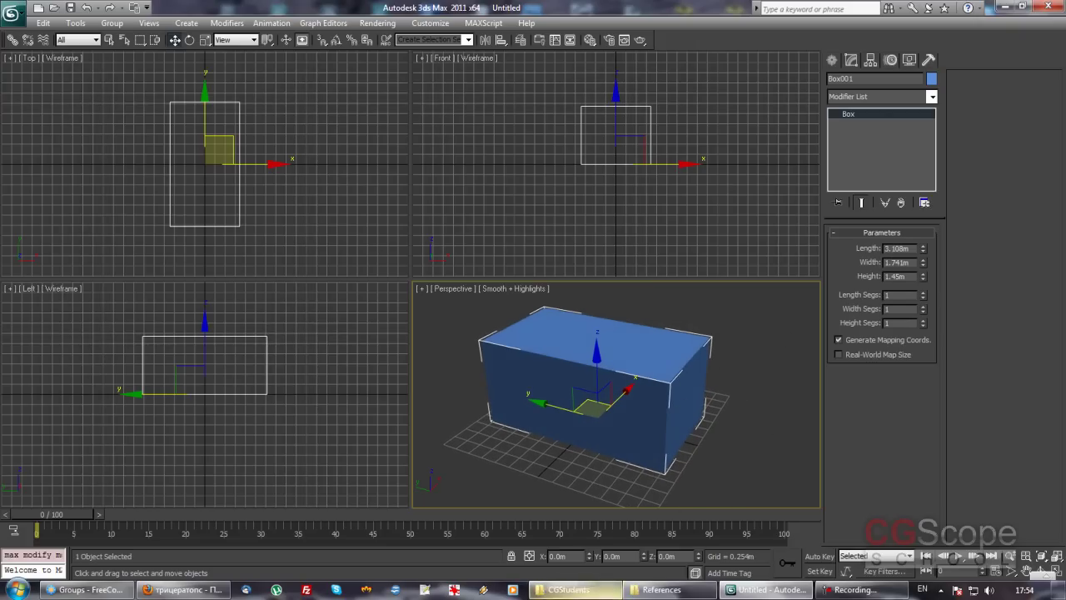
Step: Browse to D:\CGStudents\Dino\3dsMax2011\sceneassets\images and open dino_front.jpg
{"action": "left_click", "coordinate": [661, 589]}
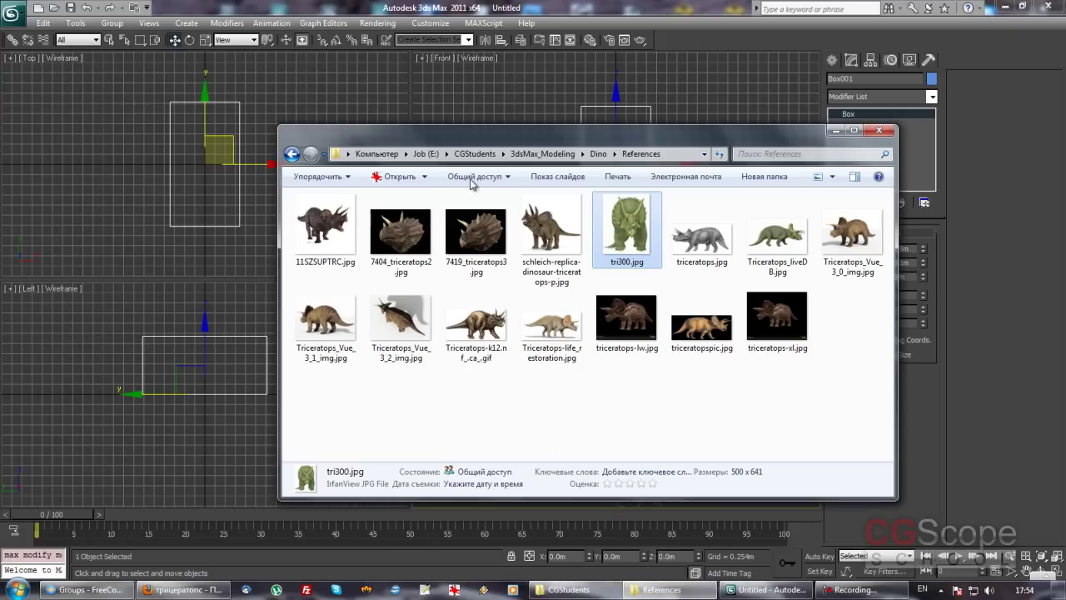
{"action": "left_click", "coordinate": [406, 155]}
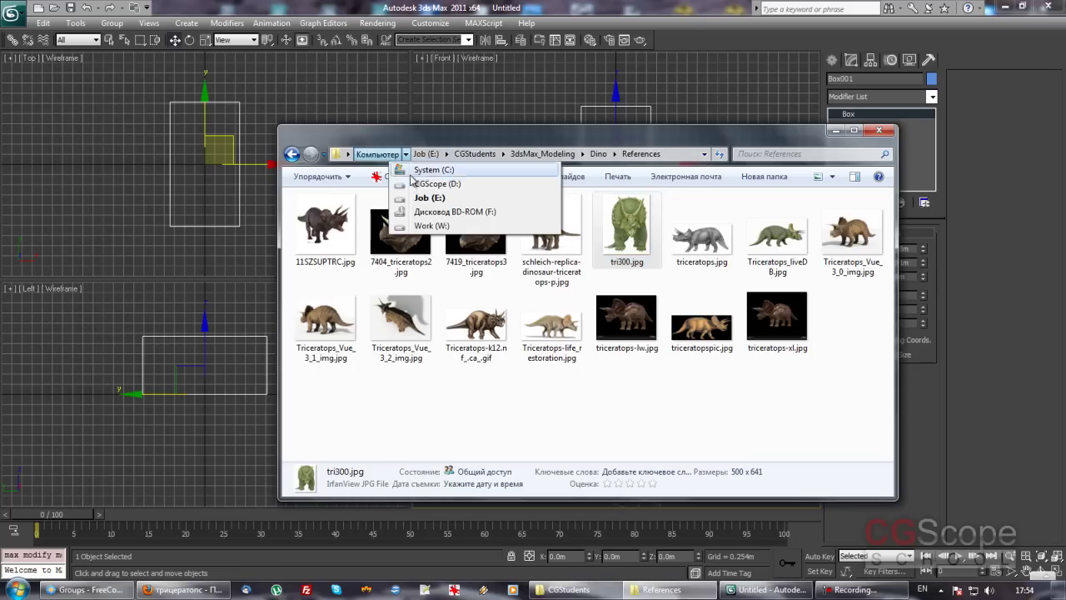
{"action": "left_click", "coordinate": [435, 183]}
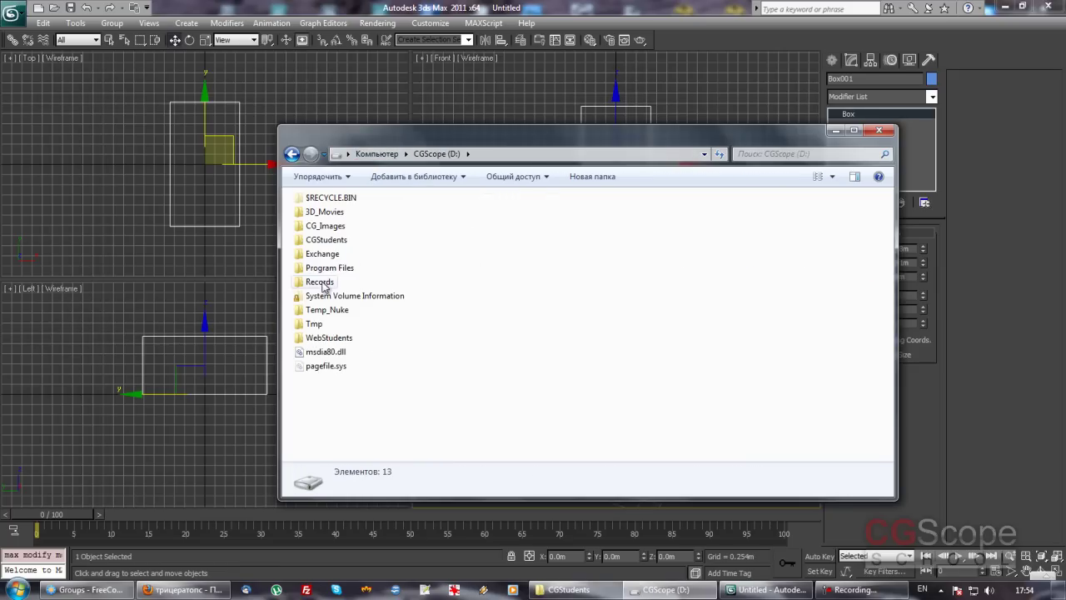
{"action": "double_click", "coordinate": [324, 241]}
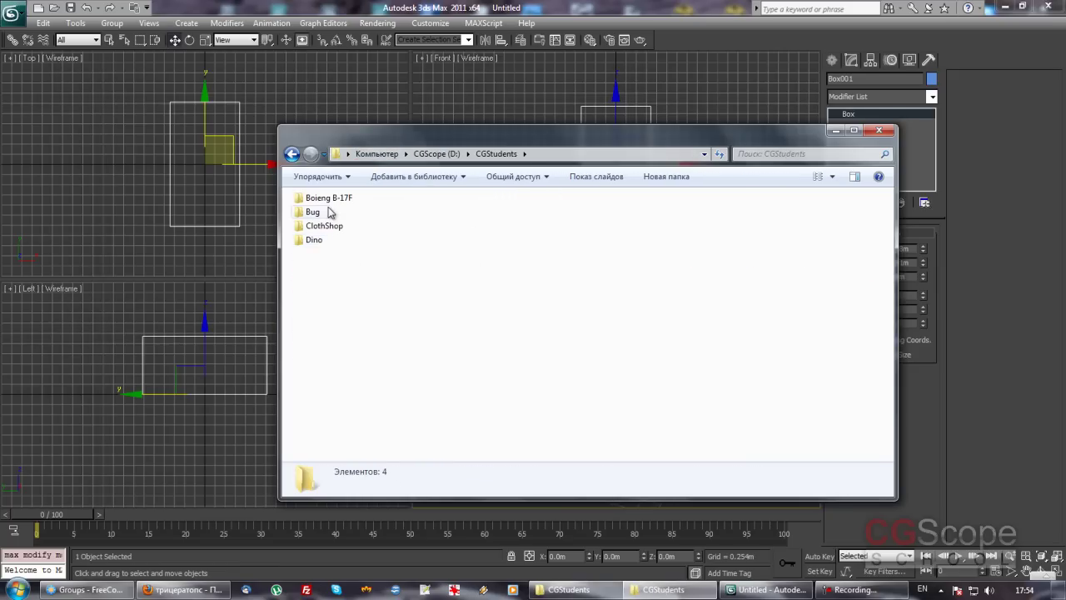
{"action": "double_click", "coordinate": [315, 241]}
{"action": "double_click", "coordinate": [331, 200]}
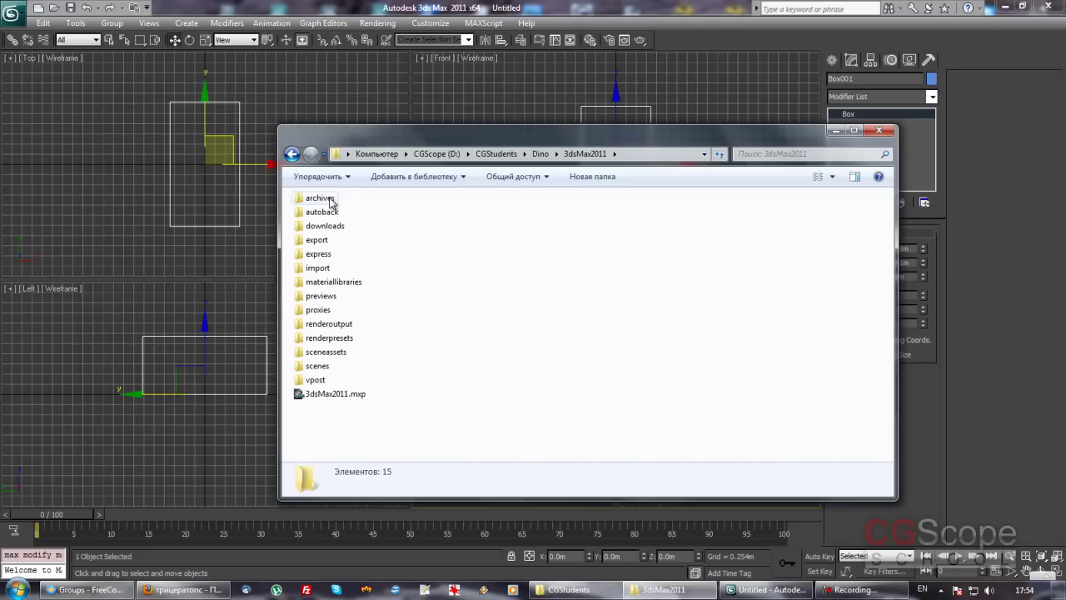
{"action": "double_click", "coordinate": [325, 353]}
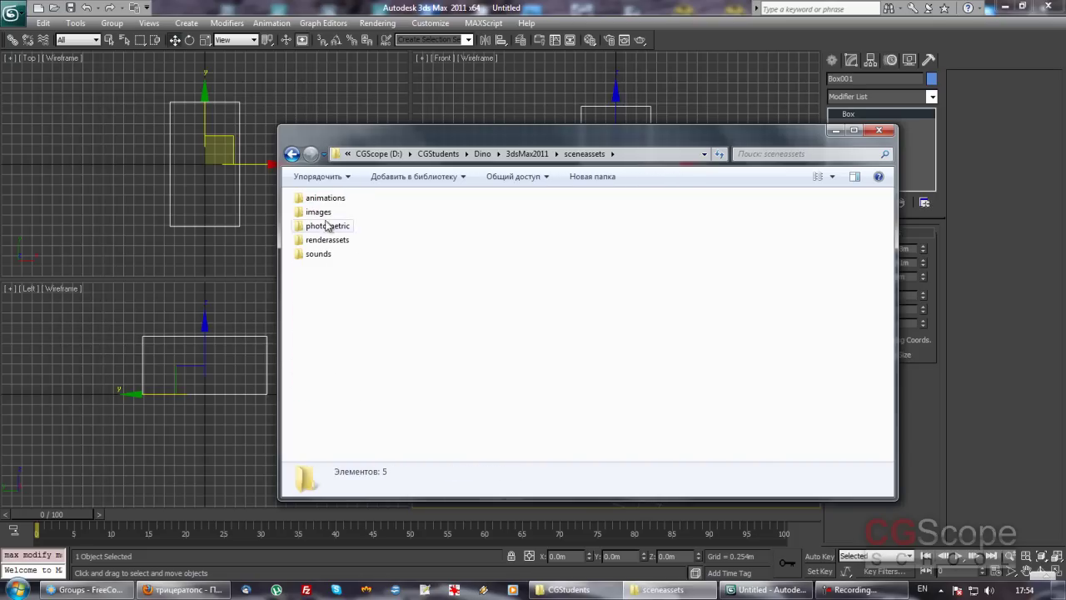
{"action": "double_click", "coordinate": [321, 212]}
{"action": "left_click", "coordinate": [337, 237]}
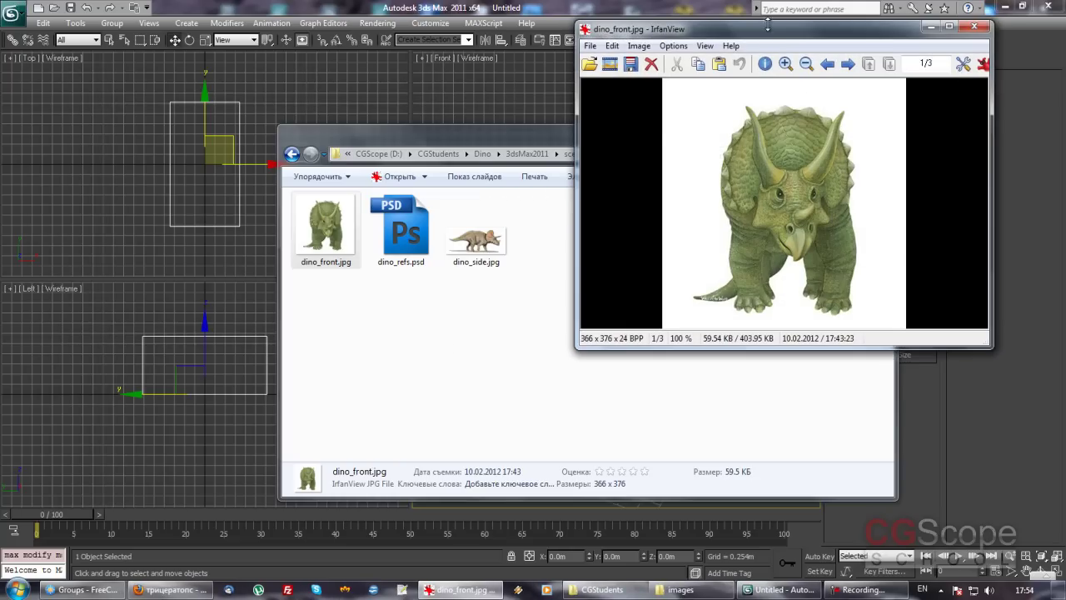
Step: Move the IrfanView dino_front.jpg window to the screen's left, then return to the file list
{"action": "left_click_drag", "start_coordinate": [770, 19], "coordinate": [229, 86]}
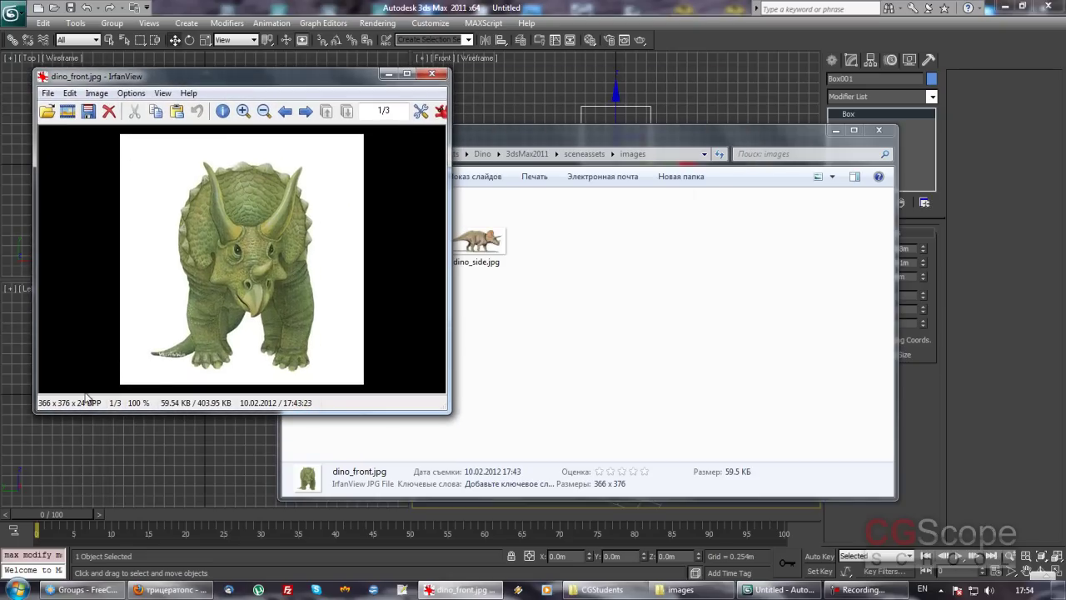
{"action": "left_click", "coordinate": [511, 350]}
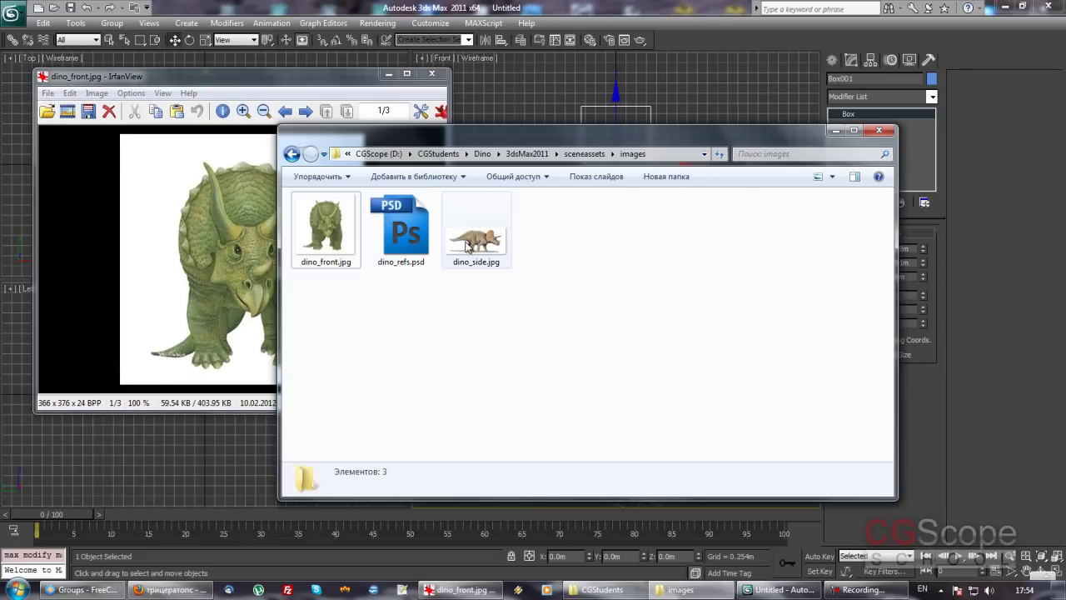
{"action": "right_click", "coordinate": [470, 243]}
Step: Read dino_side.jpg's dimensions (834 x 376) in its Details properties, then return to dino_front.jpg
{"action": "left_click", "coordinate": [358, 571]}
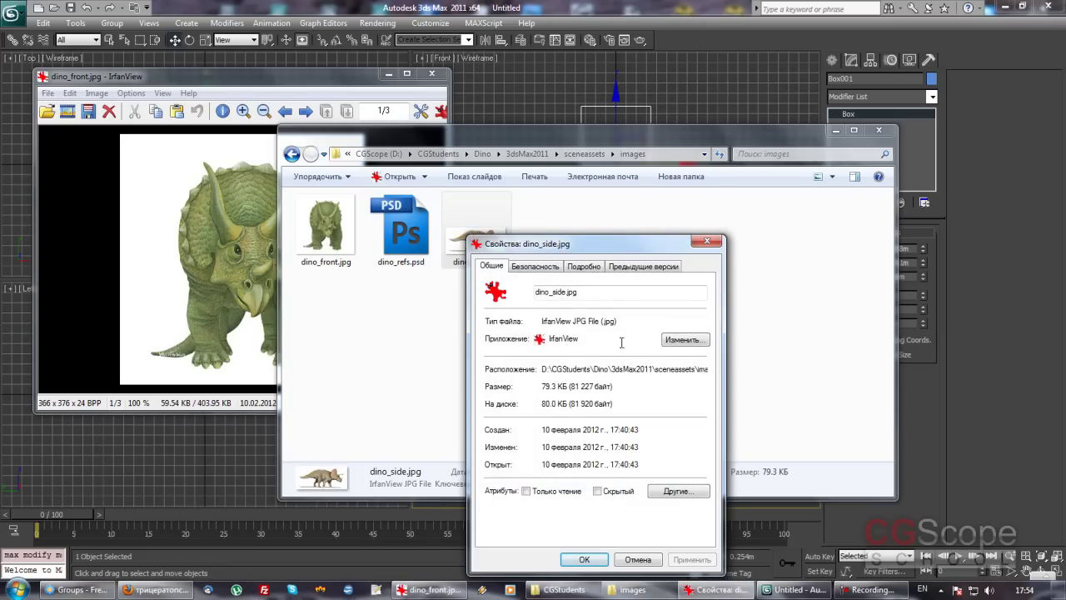
{"action": "left_click", "coordinate": [580, 267]}
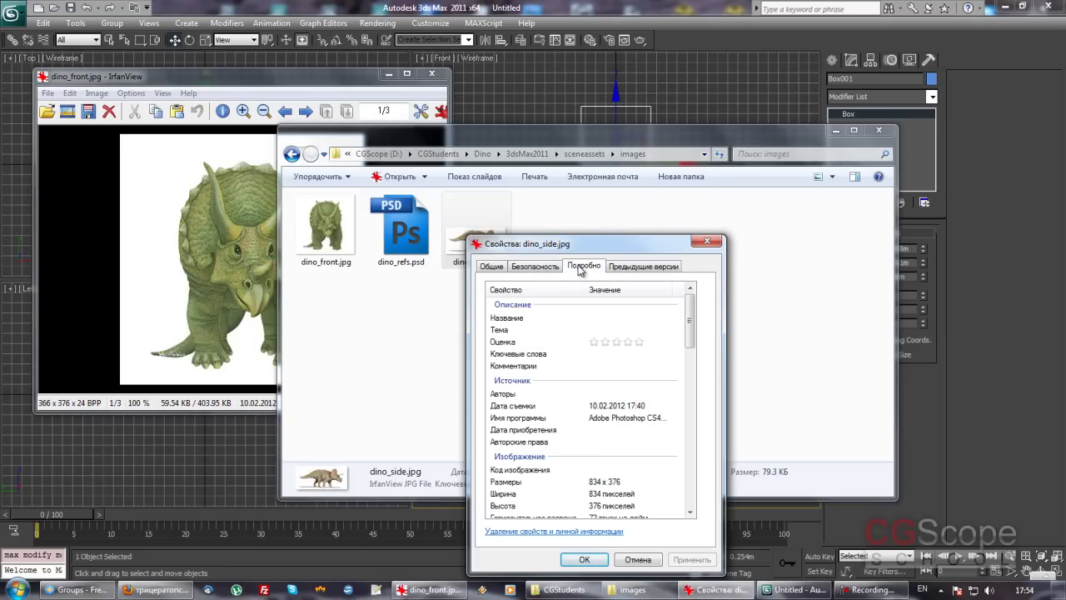
{"action": "scroll", "coordinate": [616, 383], "scroll_direction": "down", "scroll_amount": 3}
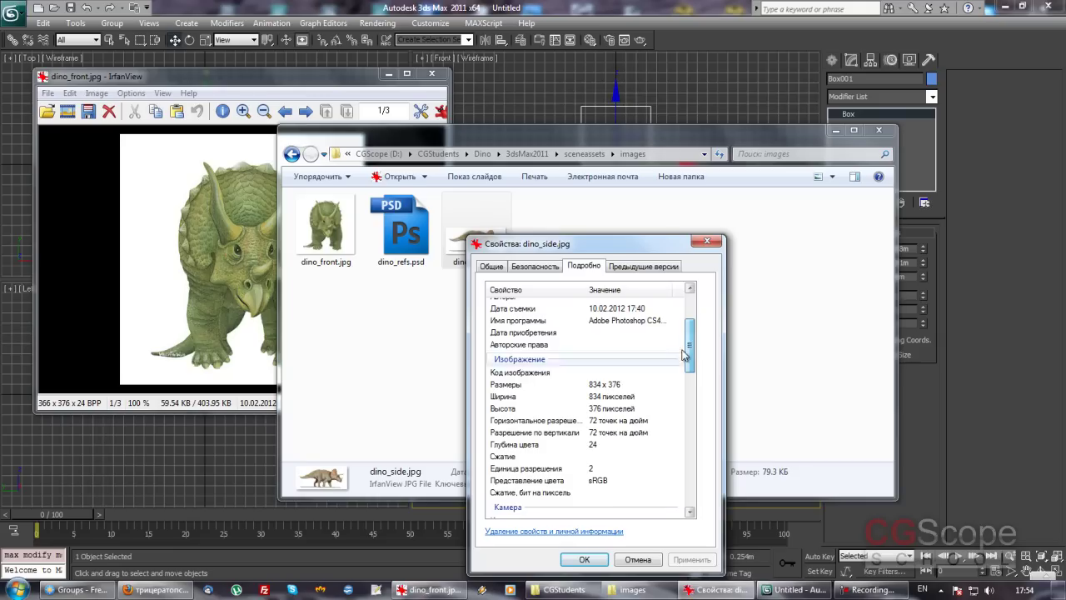
{"action": "left_click", "coordinate": [707, 241]}
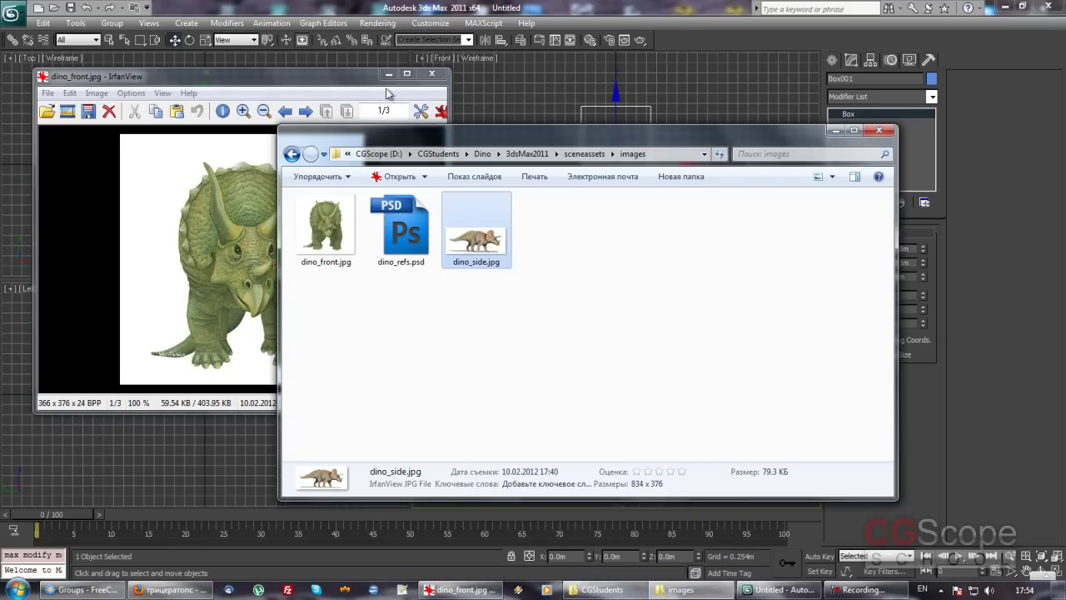
{"action": "left_click", "coordinate": [350, 83]}
{"action": "left_click", "coordinate": [591, 376]}
{"action": "left_click", "coordinate": [487, 236]}
{"action": "left_click", "coordinate": [219, 78]}
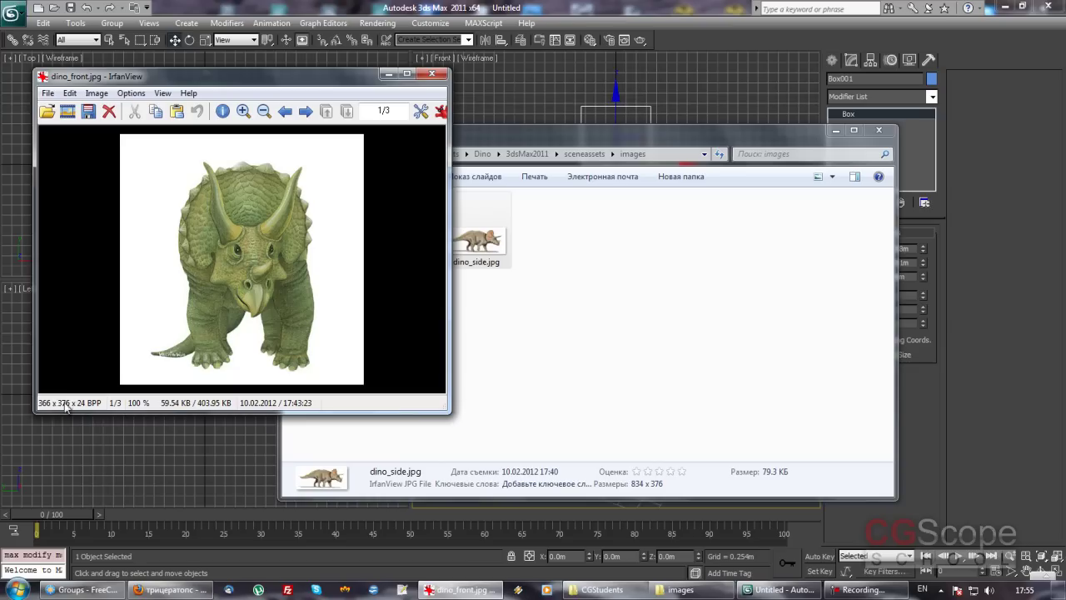
Step: Compare the box in the Perspective view against the dino_front.jpg reference
{"action": "left_click", "coordinate": [642, 7]}
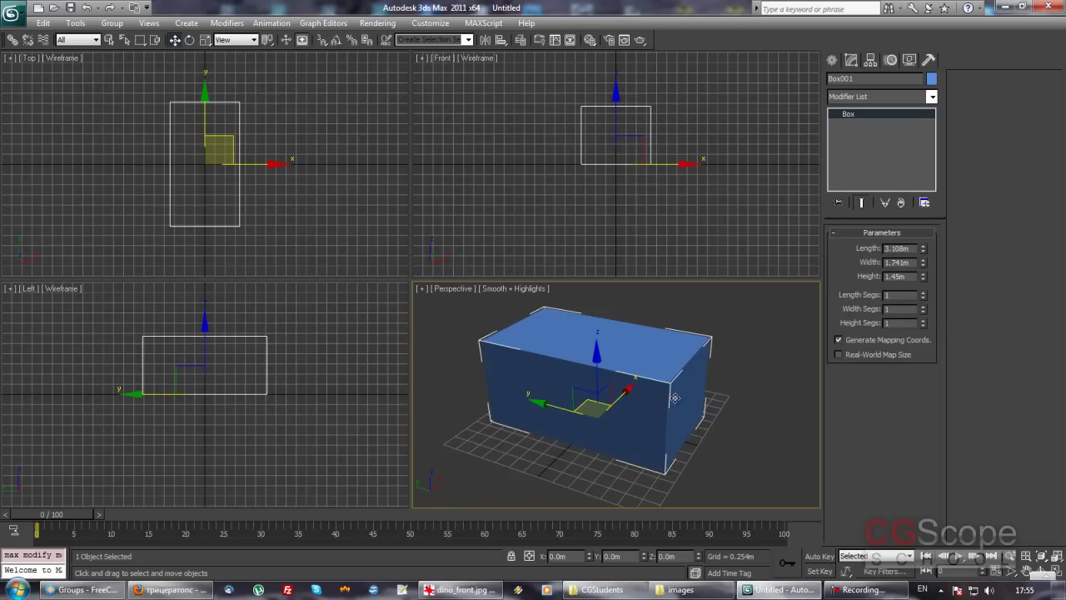
{"action": "middle_click_drag", "start_coordinate": [675, 398], "coordinate": [625, 399], "text": "alt"}
{"action": "middle_click_drag", "start_coordinate": [712, 353], "coordinate": [669, 365], "text": "alt"}
{"action": "key", "text": "alt+Tab"}
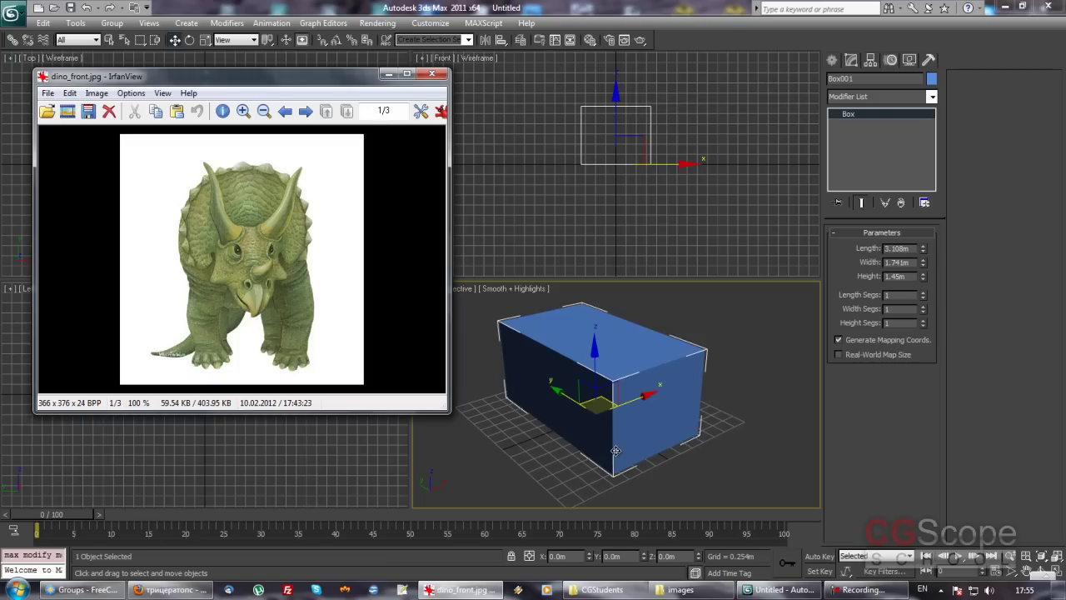
{"action": "left_click", "coordinate": [617, 446]}
{"action": "middle_click_drag", "start_coordinate": [694, 419], "coordinate": [625, 365], "text": "alt"}
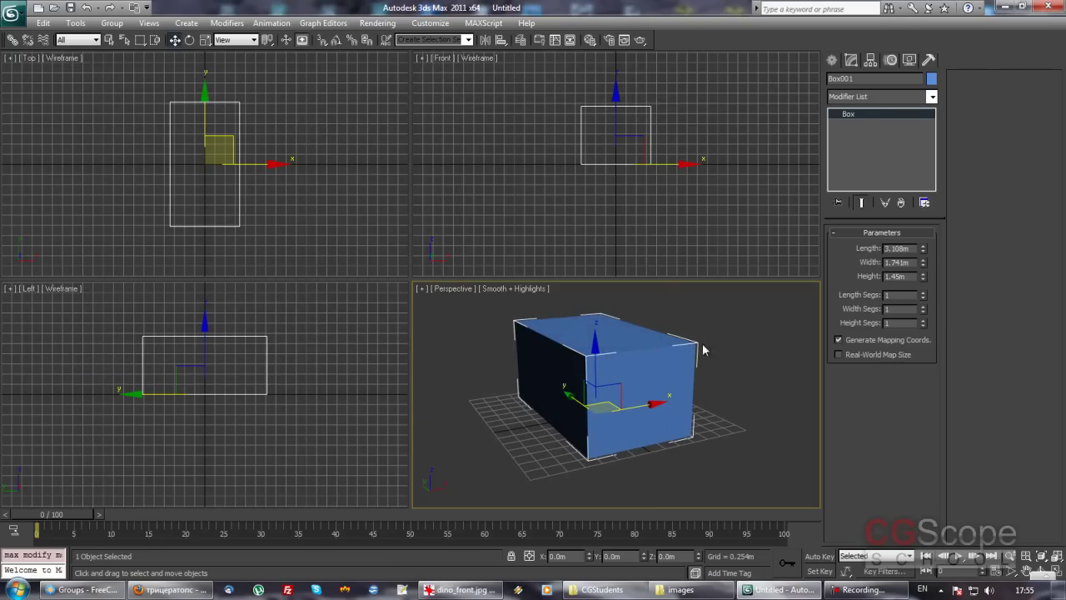
{"action": "mouse_move", "coordinate": [708, 421]}
{"action": "middle_mouse_down", "text": "alt"}
{"action": "mouse_move", "coordinate": [716, 414]}
{"action": "mouse_move", "coordinate": [706, 419]}
{"action": "middle_mouse_up", "text": "alt"}
{"action": "key", "text": "alt+Tab"}
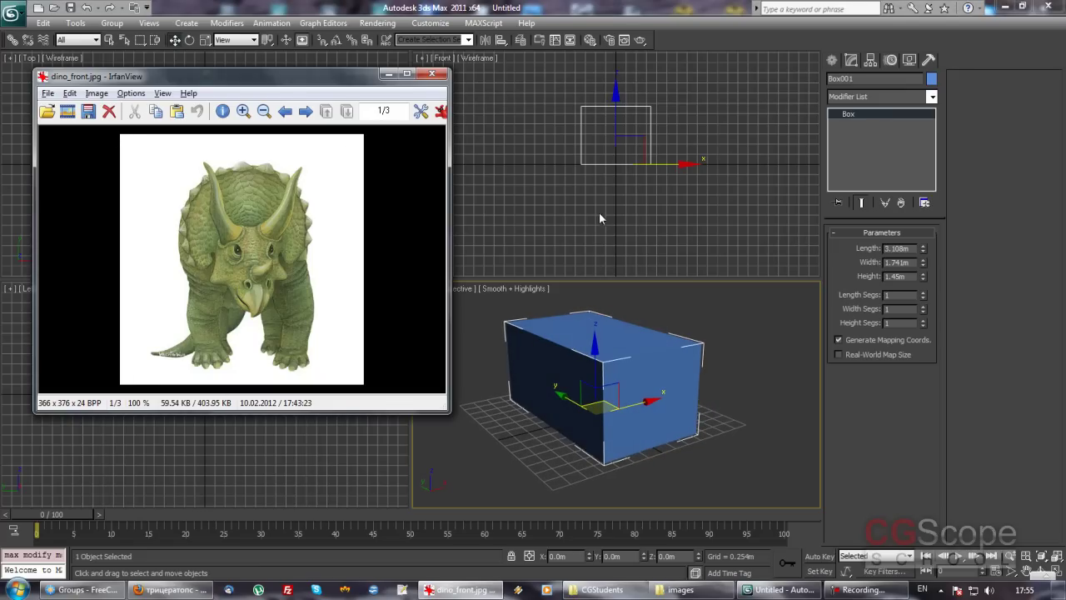
{"action": "left_click_drag", "start_coordinate": [348, 78], "coordinate": [339, 81]}
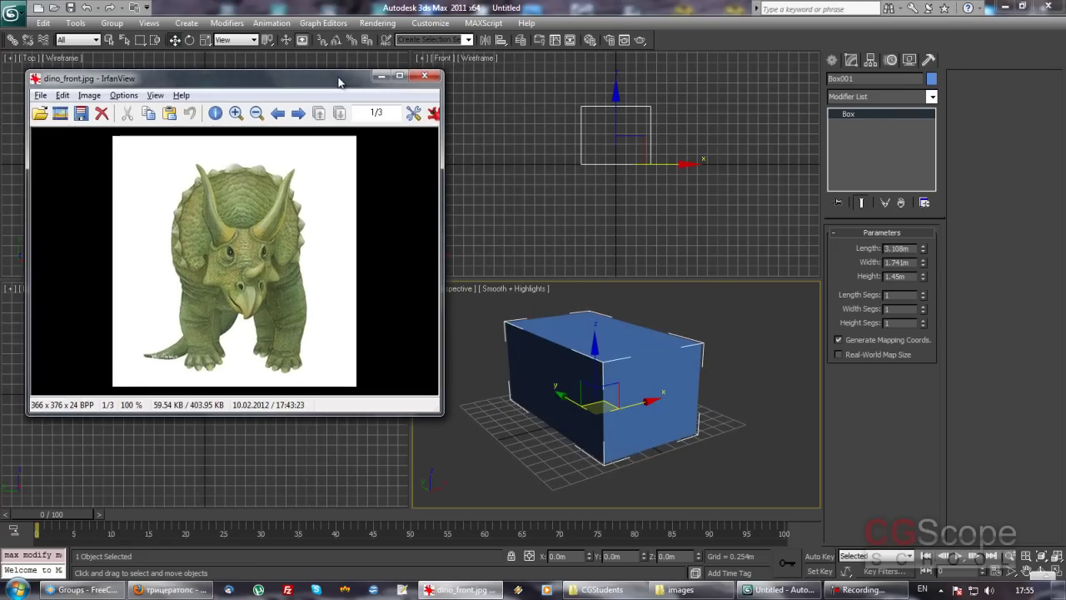
Step: Shorten the box's length to 3.046m after rechecking the reference image
{"action": "left_click", "coordinate": [624, 161]}
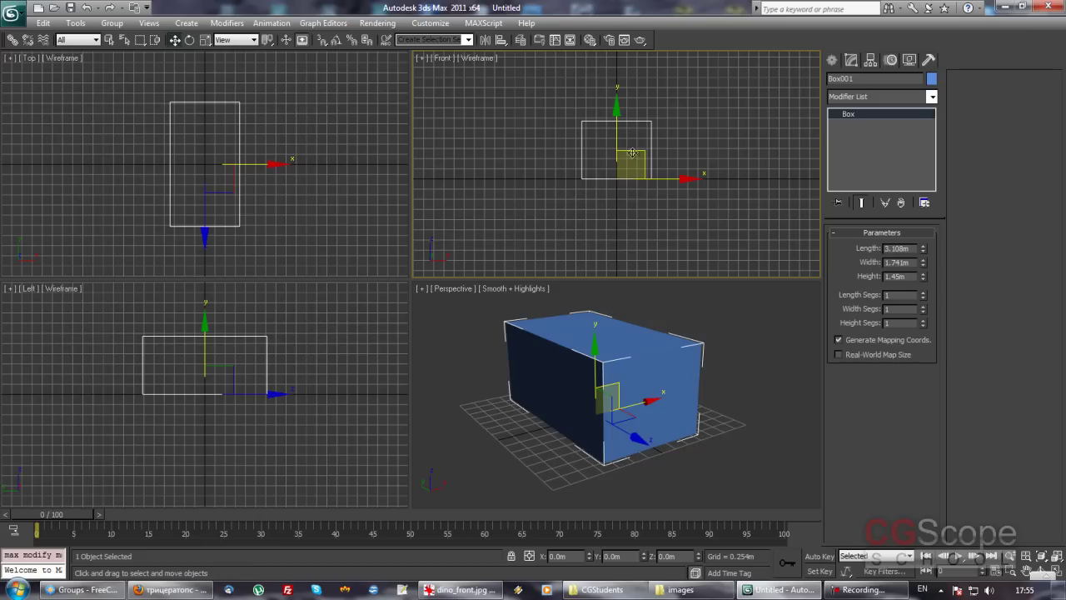
{"action": "key", "text": "alt+Tab"}
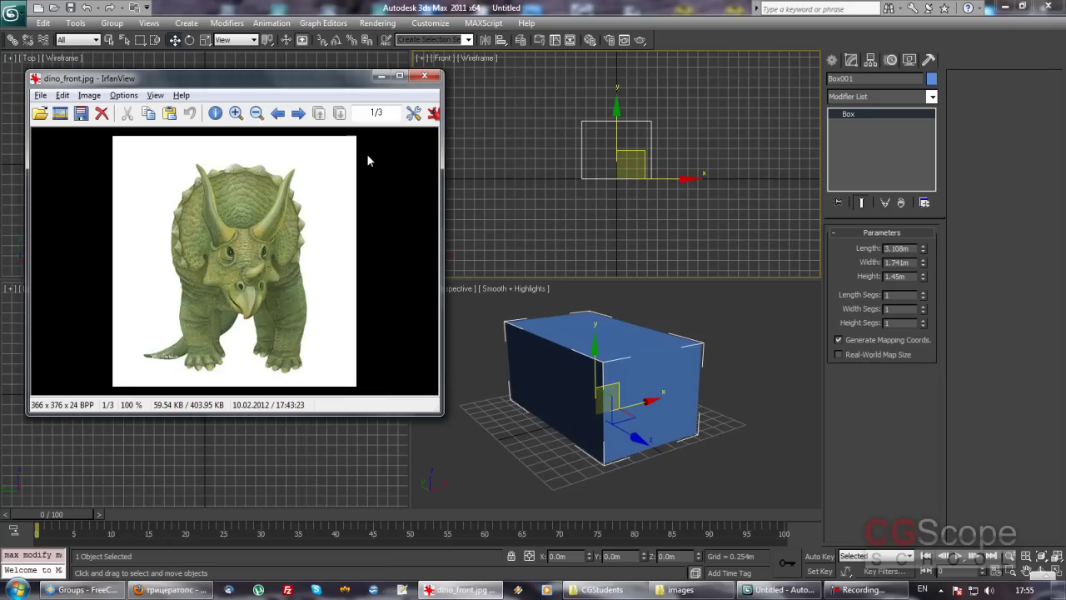
{"action": "left_click", "coordinate": [542, 195]}
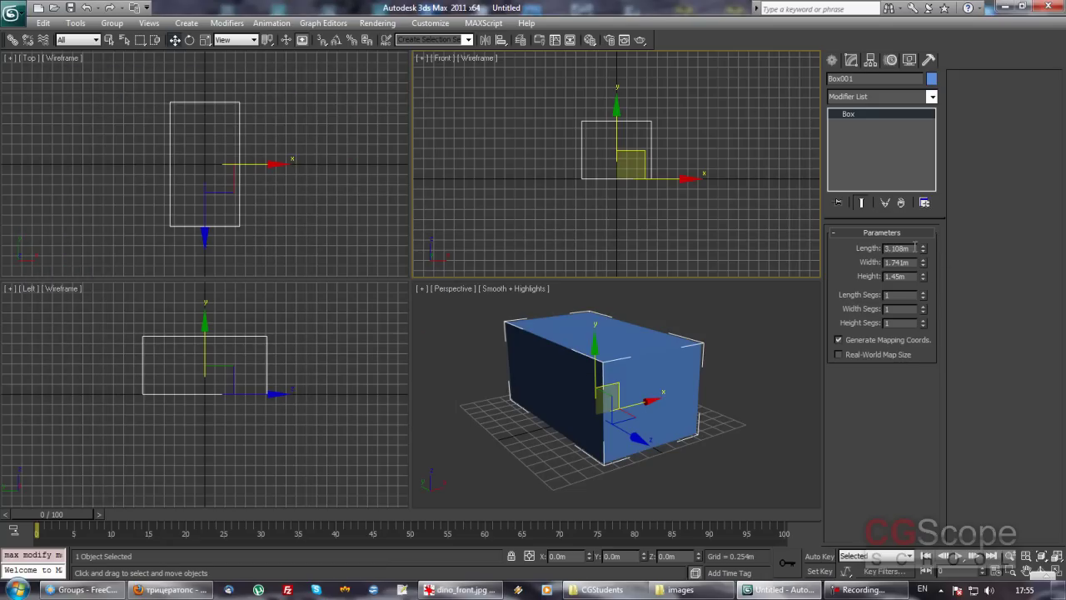
{"action": "key", "text": "alt+Tab"}
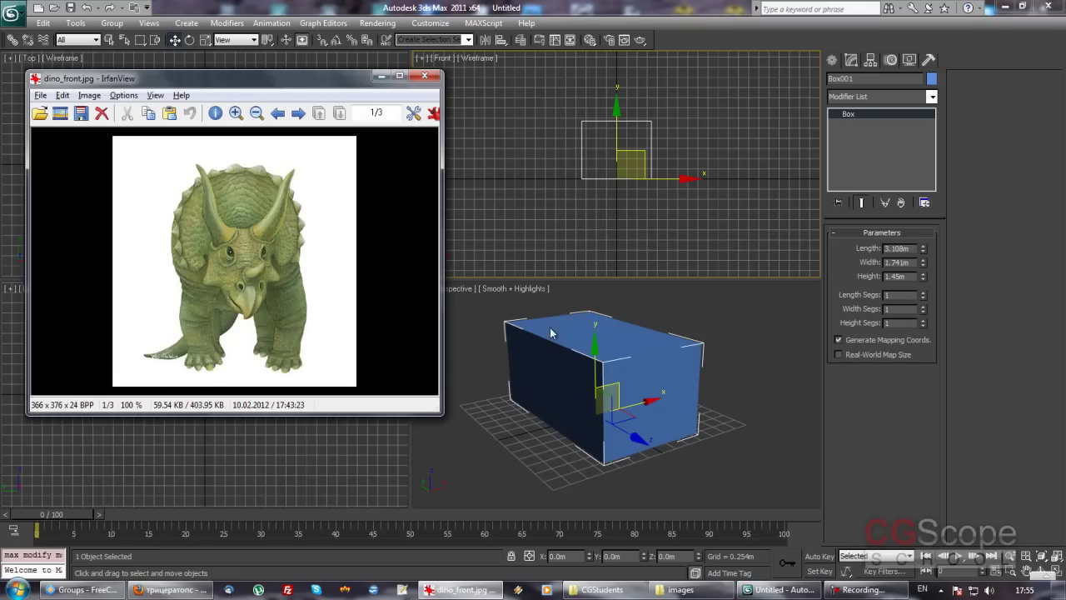
{"action": "left_click", "coordinate": [914, 247]}
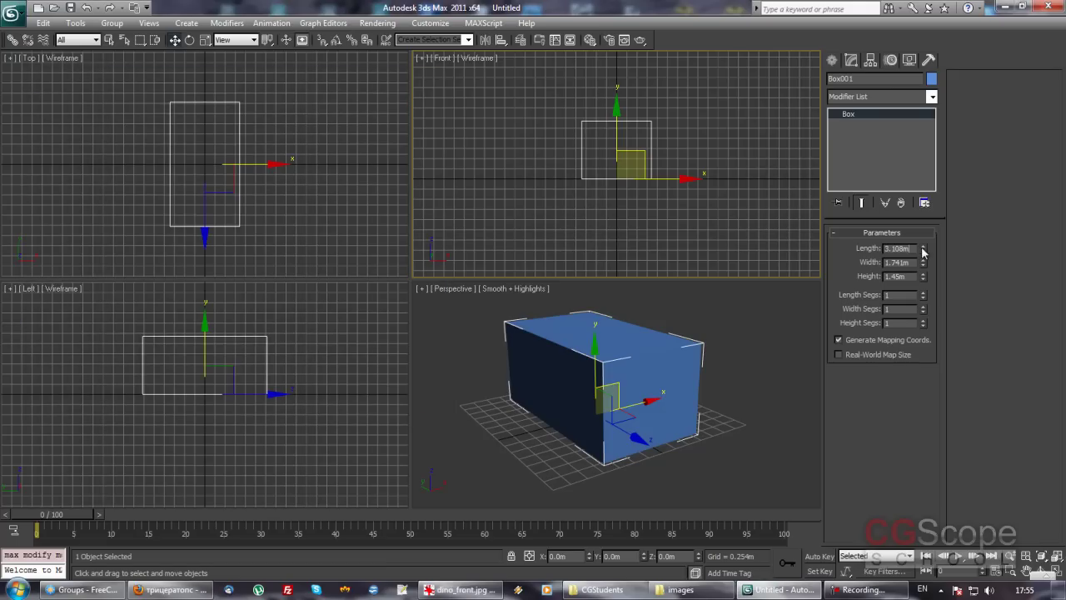
{"action": "mouse_move", "coordinate": [925, 252]}
{"action": "left_mouse_down"}
{"action": "mouse_move", "coordinate": [923, 281]}
{"action": "mouse_move", "coordinate": [923, 263]}
{"action": "left_mouse_up"}
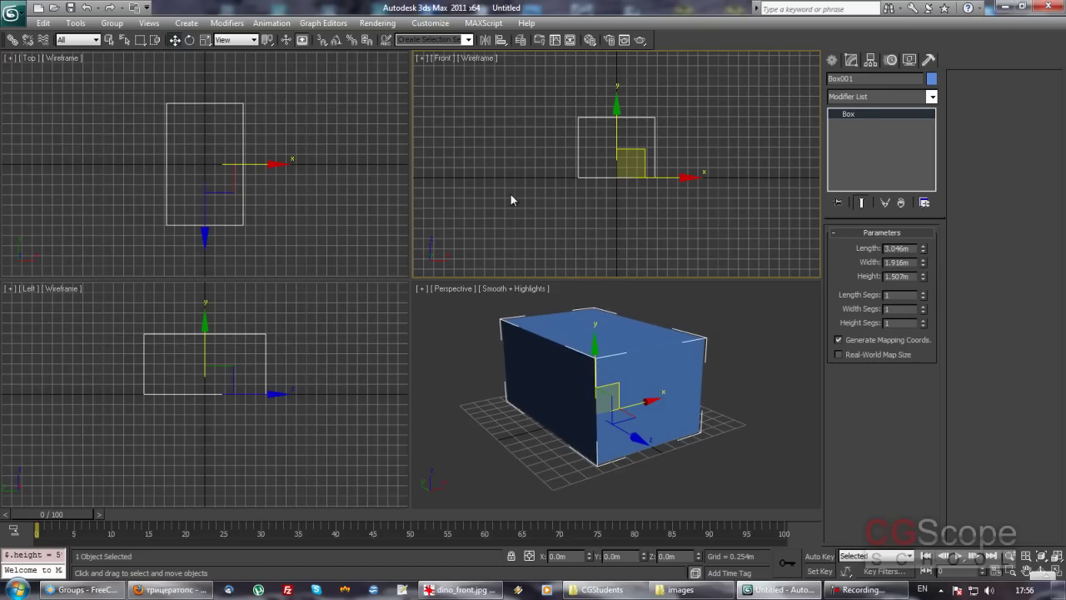
Step: Raise the box height to 1.628m, then set its width to 3.36
{"action": "key", "text": "alt+Tab"}
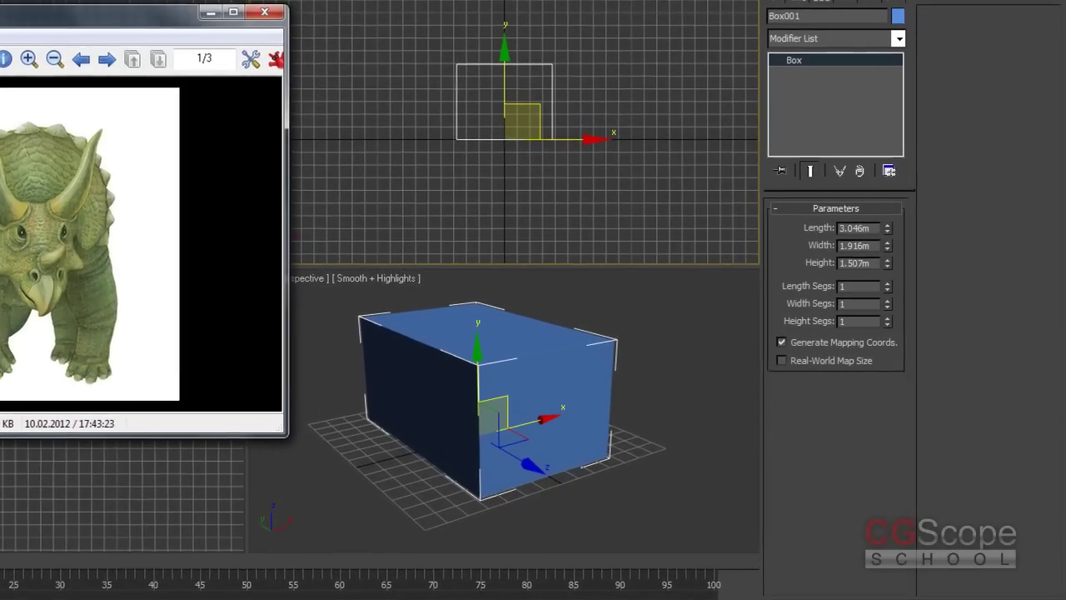
{"action": "left_click", "coordinate": [555, 390]}
{"action": "left_click_drag", "start_coordinate": [887, 263], "coordinate": [886, 247]}
{"action": "key", "text": "alt+Tab"}
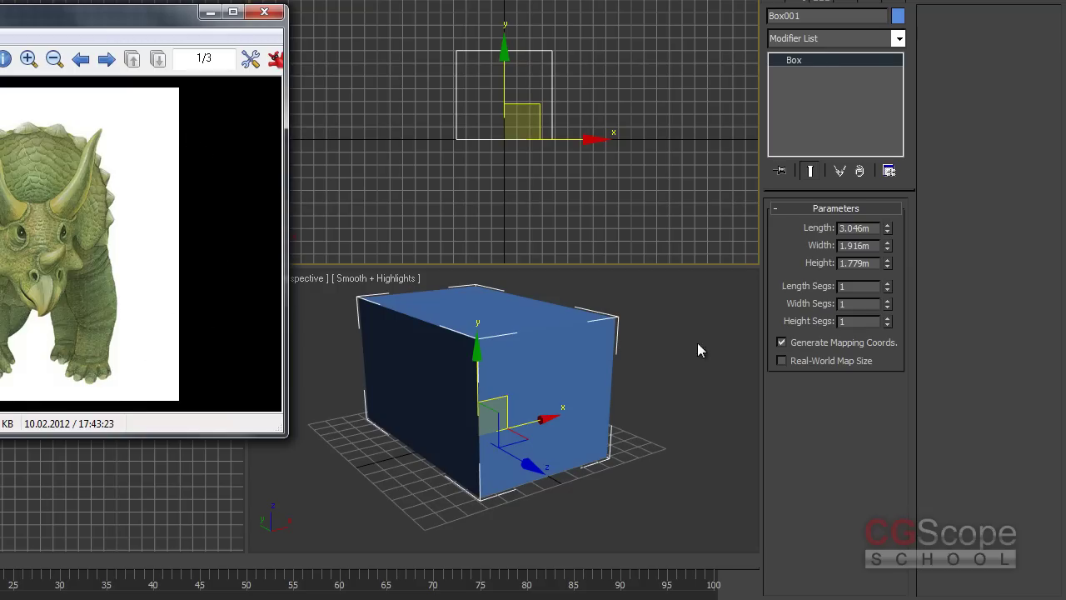
{"action": "left_click", "coordinate": [883, 303]}
{"action": "mouse_move", "coordinate": [888, 246]}
{"action": "left_mouse_down"}
{"action": "mouse_move", "coordinate": [882, 227]}
{"action": "mouse_move", "coordinate": [883, 243]}
{"action": "left_mouse_up"}
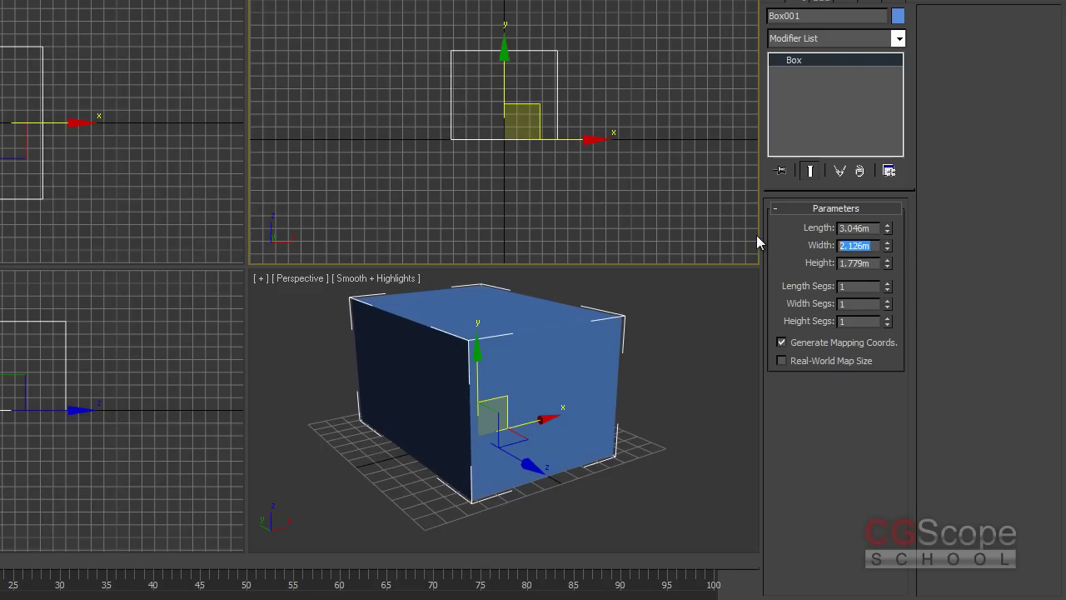
{"action": "type", "text": "3.36"}
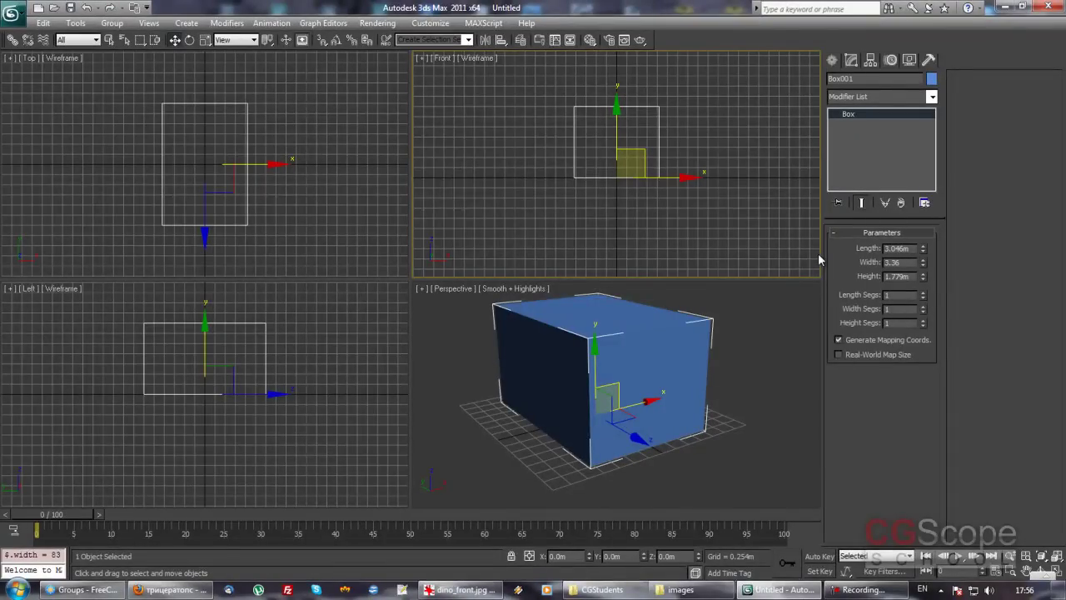
{"action": "key", "text": "Return"}
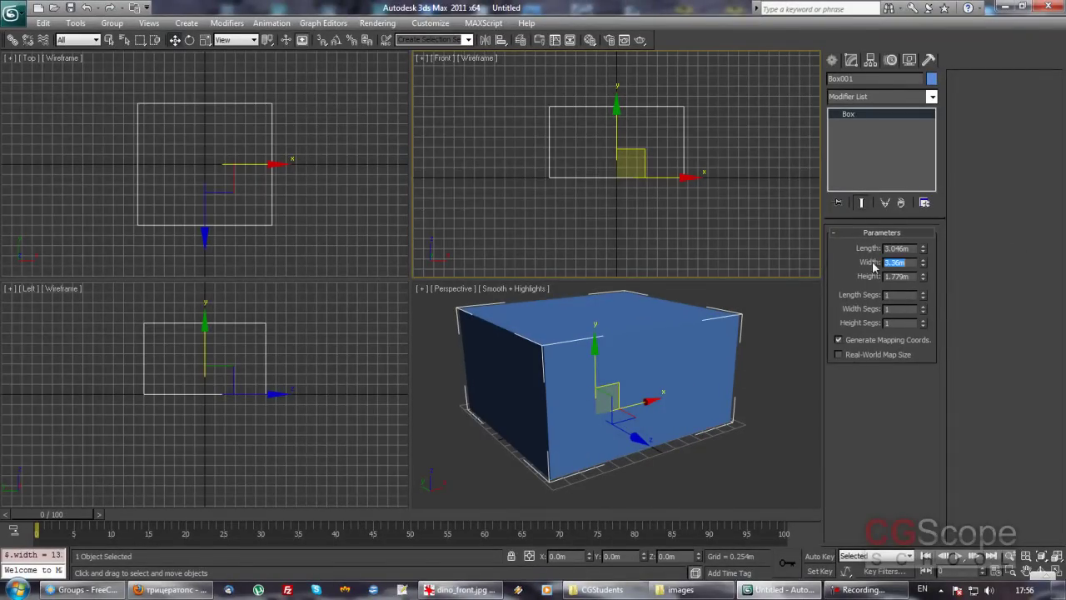
Step: Set the box height to 3.76m after comparing it with the front reference
{"action": "key", "text": "alt+Tab"}
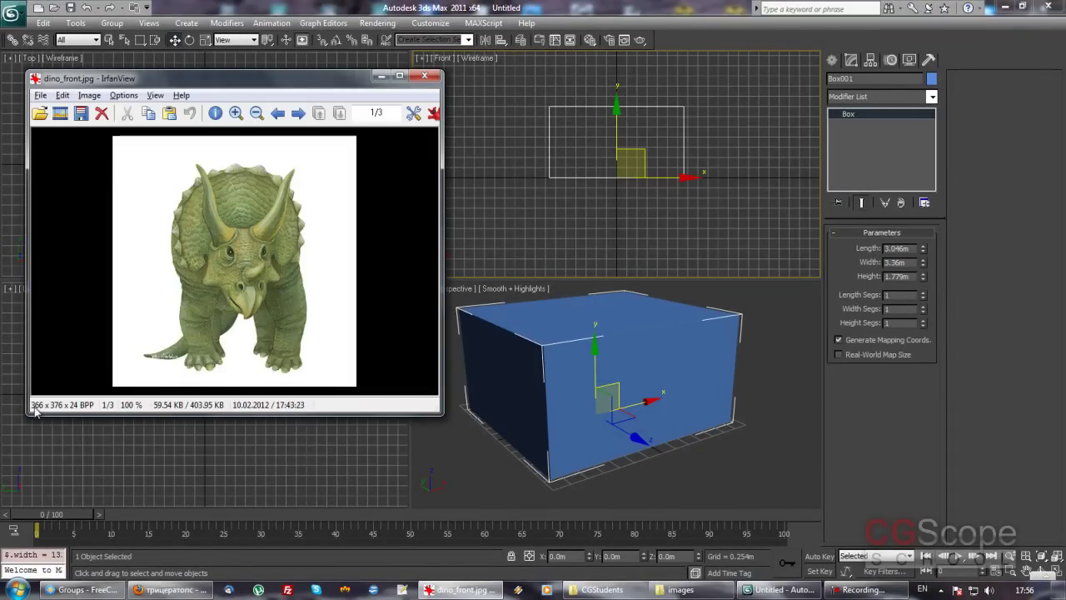
{"action": "key", "text": "alt+Tab"}
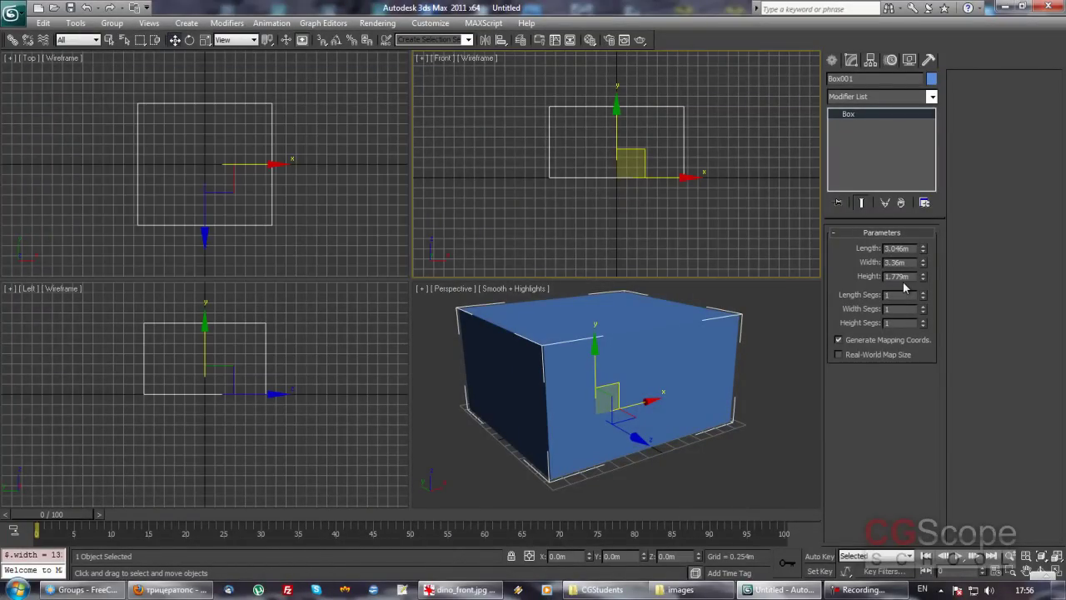
{"action": "key", "text": "alt+Tab"}
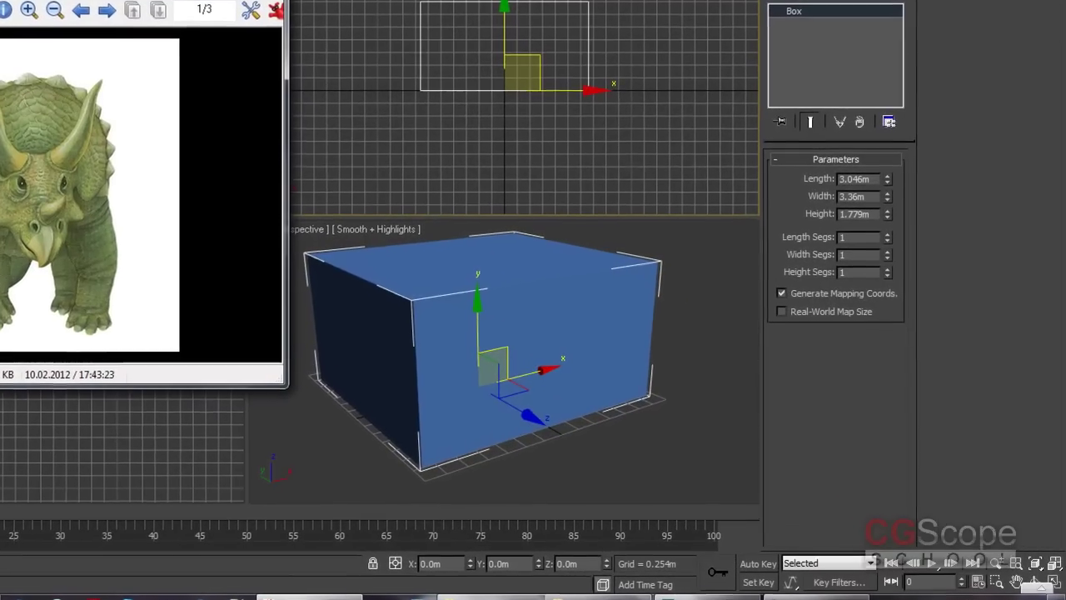
{"action": "key", "text": "alt+Tab"}
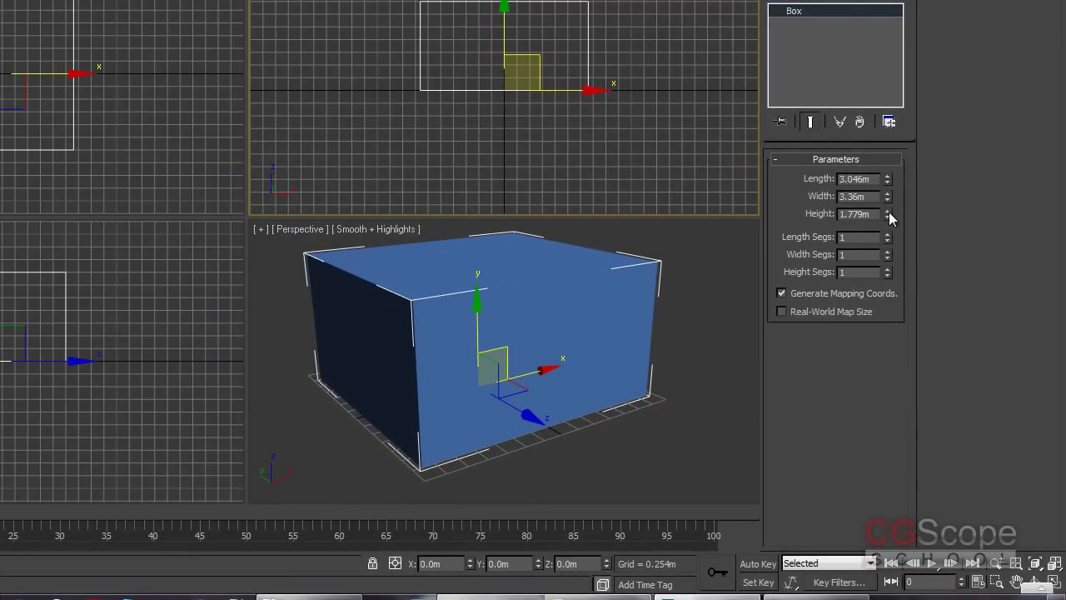
{"action": "left_click_drag", "start_coordinate": [888, 213], "coordinate": [888, 200]}
{"action": "double_click", "coordinate": [872, 213]}
{"action": "type", "text": "3"}
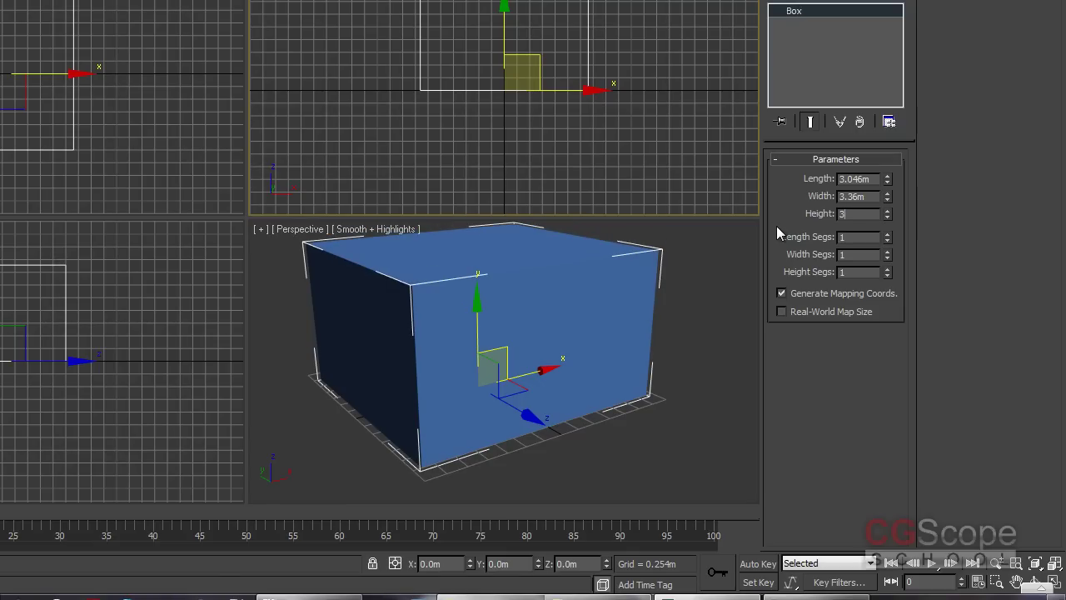
{"action": "type", "text": "6"}
{"action": "key", "text": "Return"}
{"action": "mouse_move", "coordinate": [671, 322]}
{"action": "middle_mouse_down"}
{"action": "mouse_move", "coordinate": [613, 374]}
{"action": "mouse_move", "coordinate": [593, 358]}
{"action": "middle_mouse_up"}
{"action": "scroll", "coordinate": [612, 374], "scroll_direction": "down", "scroll_amount": 5}
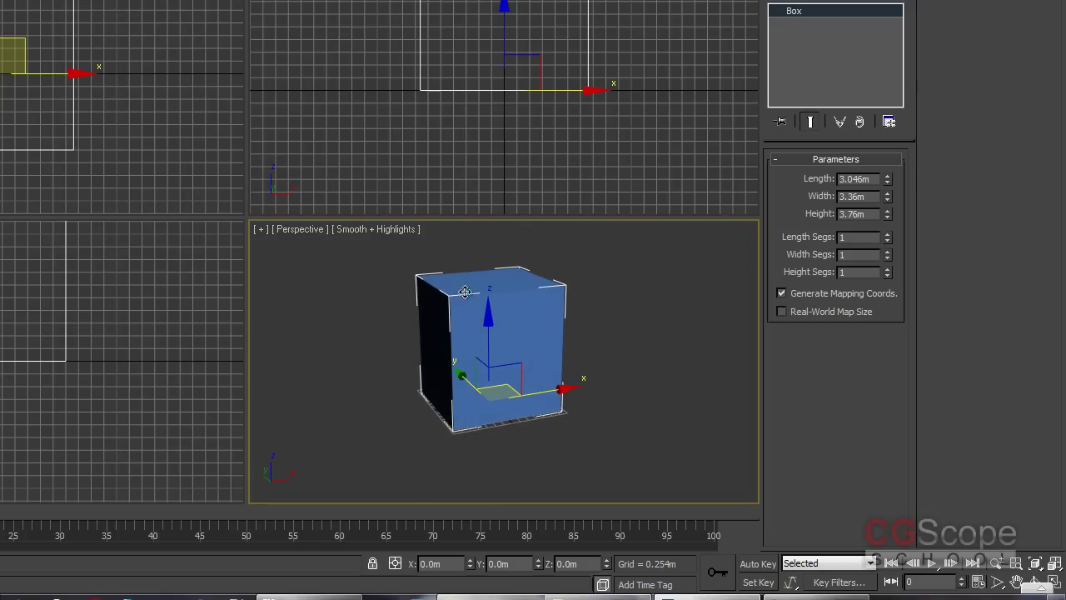
{"action": "key", "text": "alt+Tab"}
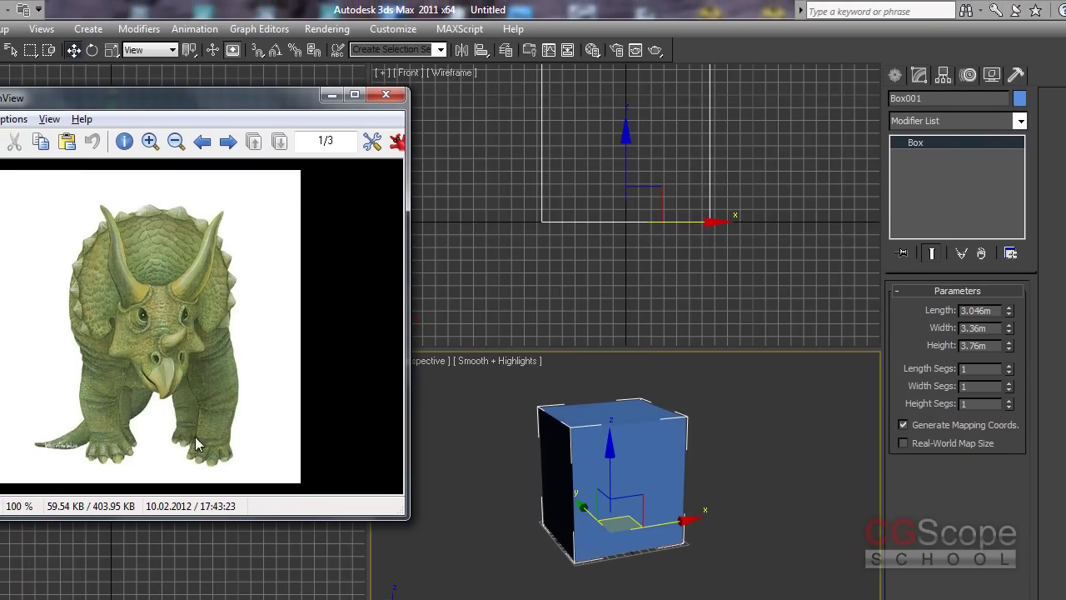
Step: Set the box length to 8.34m in the Parameters rollout
{"action": "middle_click_drag", "start_coordinate": [676, 467], "coordinate": [750, 486], "text": "alt"}
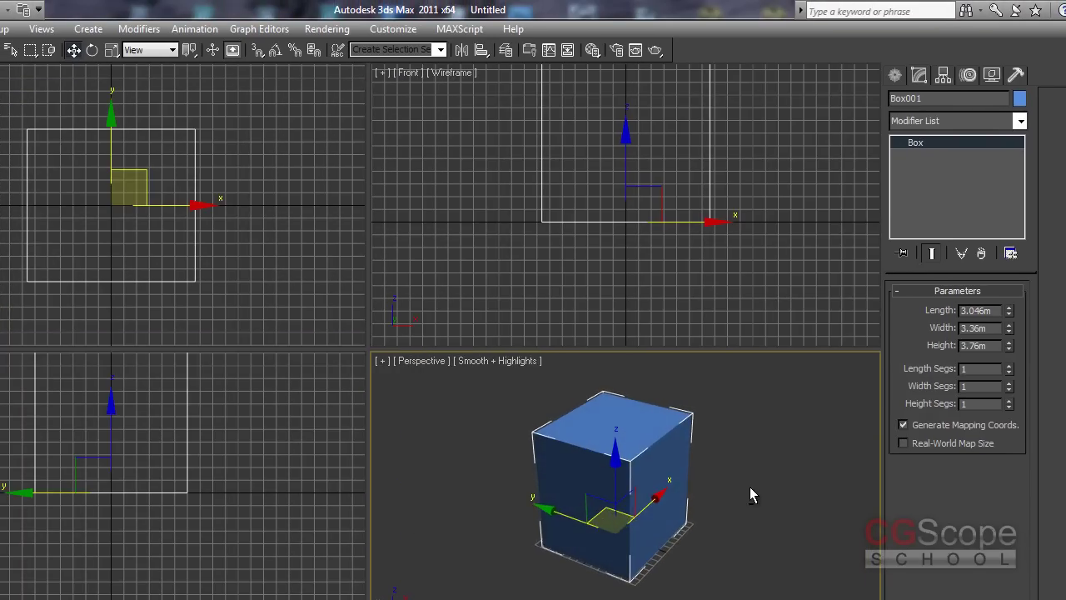
{"action": "scroll", "coordinate": [321, 421], "scroll_direction": "up", "scroll_amount": 1}
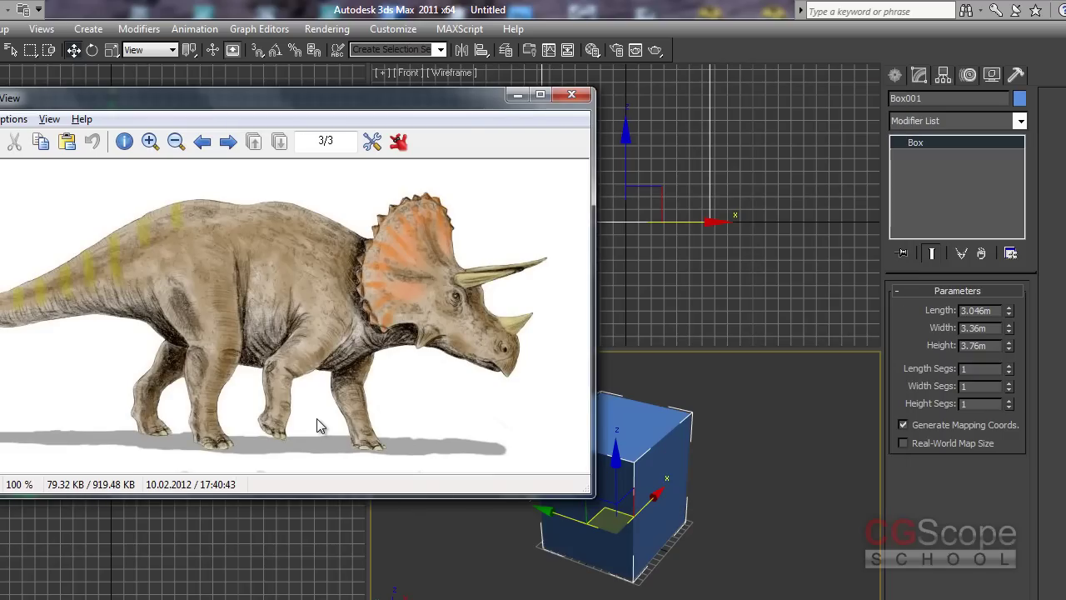
{"action": "mouse_move", "coordinate": [331, 104]}
{"action": "left_mouse_down"}
{"action": "mouse_move", "coordinate": [286, 97]}
{"action": "mouse_move", "coordinate": [339, 95]}
{"action": "left_mouse_up"}
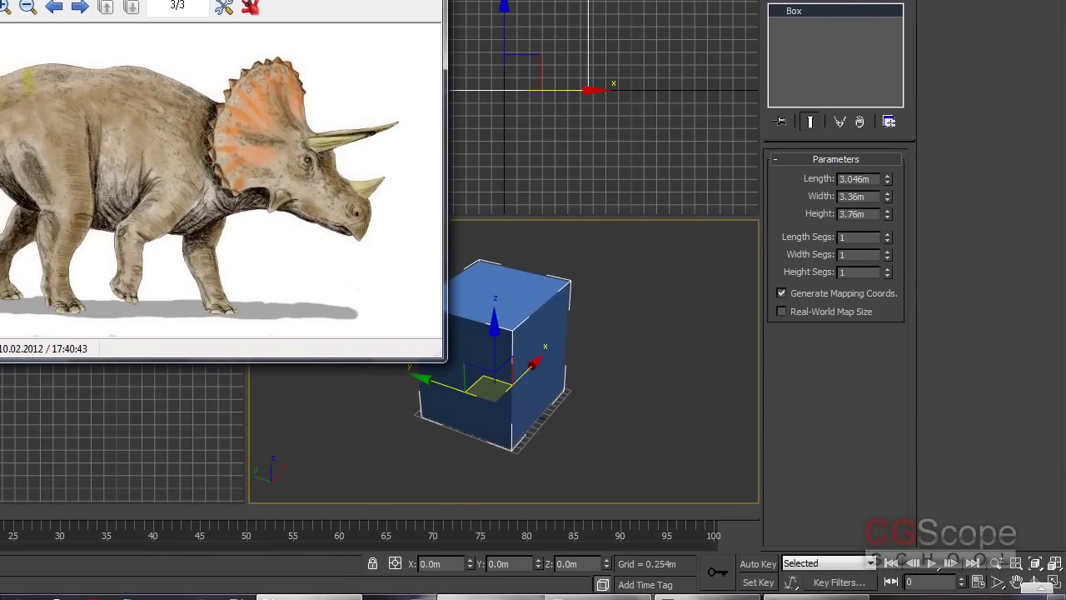
{"action": "key", "text": "alt+Tab"}
{"action": "mouse_move", "coordinate": [887, 180]}
{"action": "left_mouse_down"}
{"action": "mouse_move", "coordinate": [884, 150]}
{"action": "mouse_move", "coordinate": [862, 154]}
{"action": "left_mouse_up"}
{"action": "double_click", "coordinate": [854, 179]}
{"action": "type", "text": "8"}
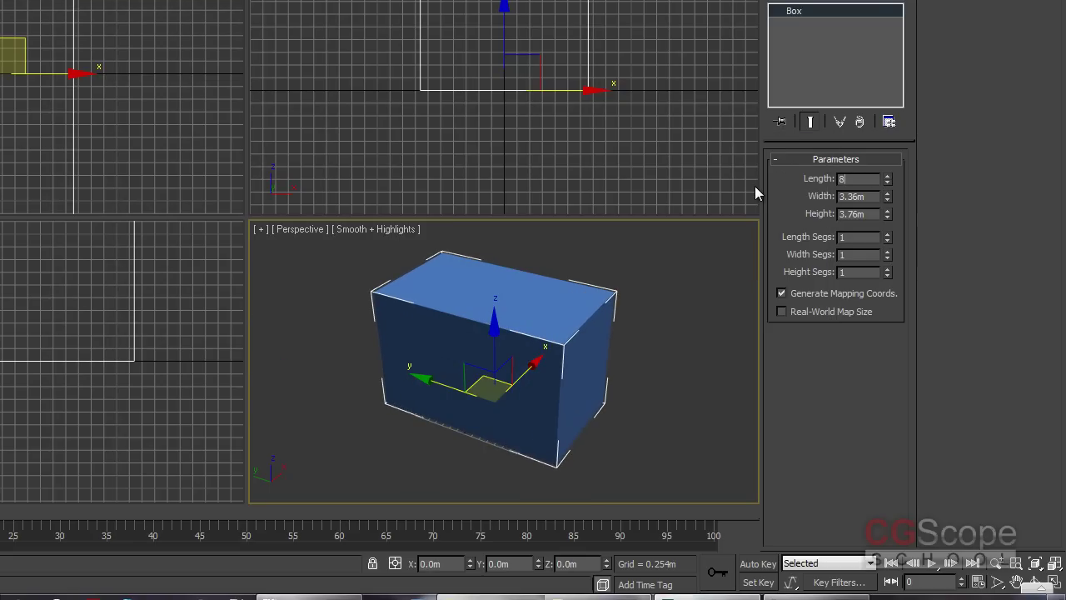
{"action": "type", "text": ".34"}
{"action": "key", "text": "Return"}
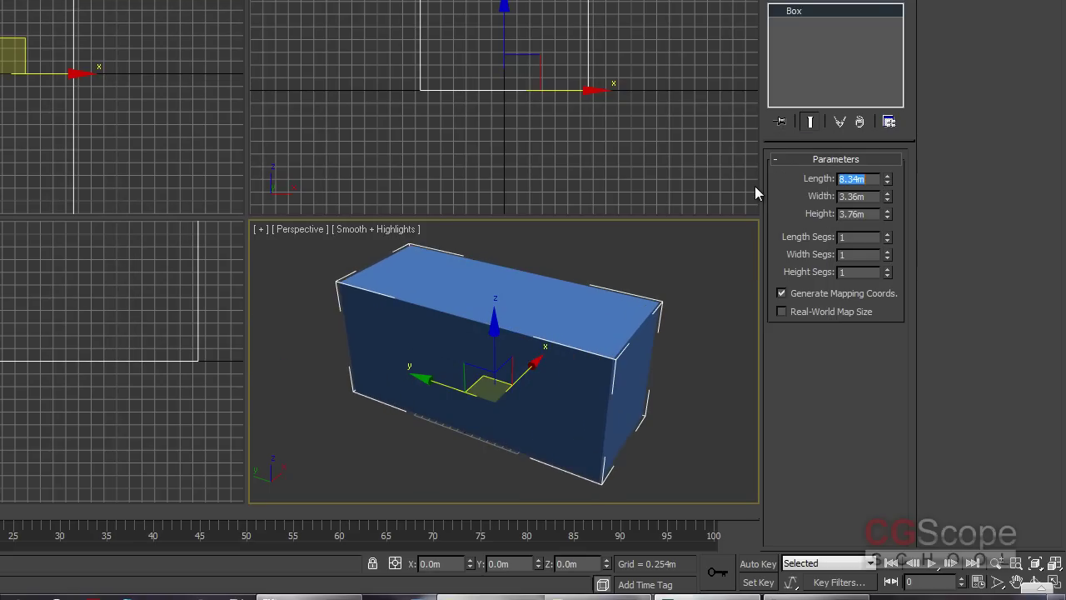
Step: Check the box against the side reference and maximize the Perspective viewport
{"action": "mouse_move", "coordinate": [562, 282]}
{"action": "middle_mouse_down", "text": "alt"}
{"action": "mouse_move", "coordinate": [583, 274]}
{"action": "mouse_move", "coordinate": [573, 276]}
{"action": "mouse_move", "coordinate": [592, 293]}
{"action": "mouse_move", "coordinate": [526, 302]}
{"action": "mouse_move", "coordinate": [511, 292]}
{"action": "middle_mouse_up", "text": "alt"}
{"action": "key", "text": "alt+Tab"}
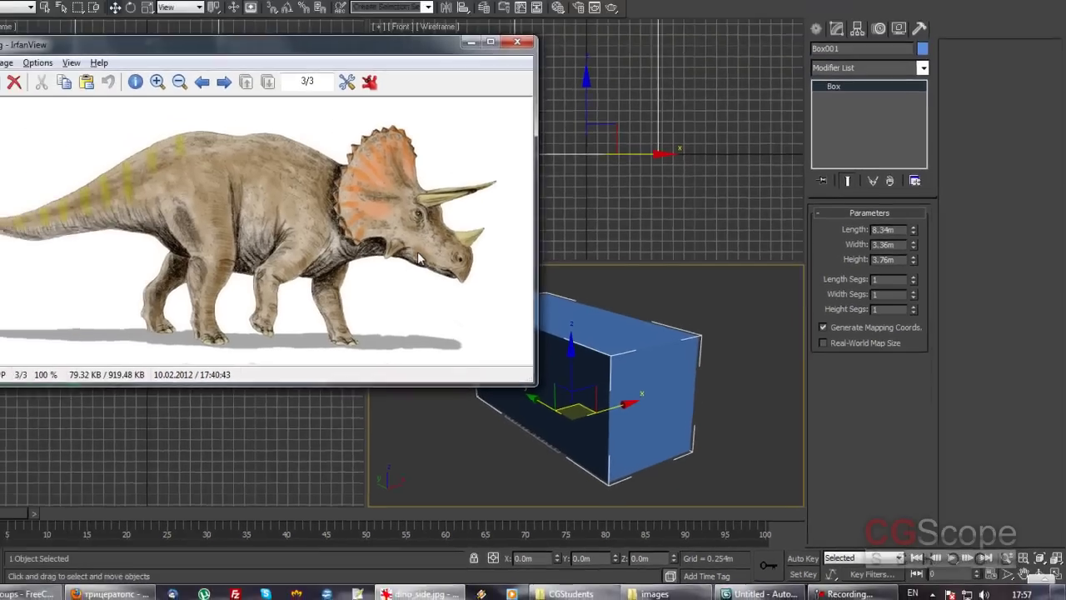
{"action": "key", "text": "alt+Tab"}
{"action": "mouse_move", "coordinate": [599, 350]}
{"action": "middle_mouse_down", "text": "alt"}
{"action": "mouse_move", "coordinate": [618, 353]}
{"action": "mouse_move", "coordinate": [578, 319]}
{"action": "mouse_move", "coordinate": [541, 329]}
{"action": "mouse_move", "coordinate": [575, 544]}
{"action": "middle_mouse_up", "text": "alt"}
{"action": "key", "text": "alt+w"}
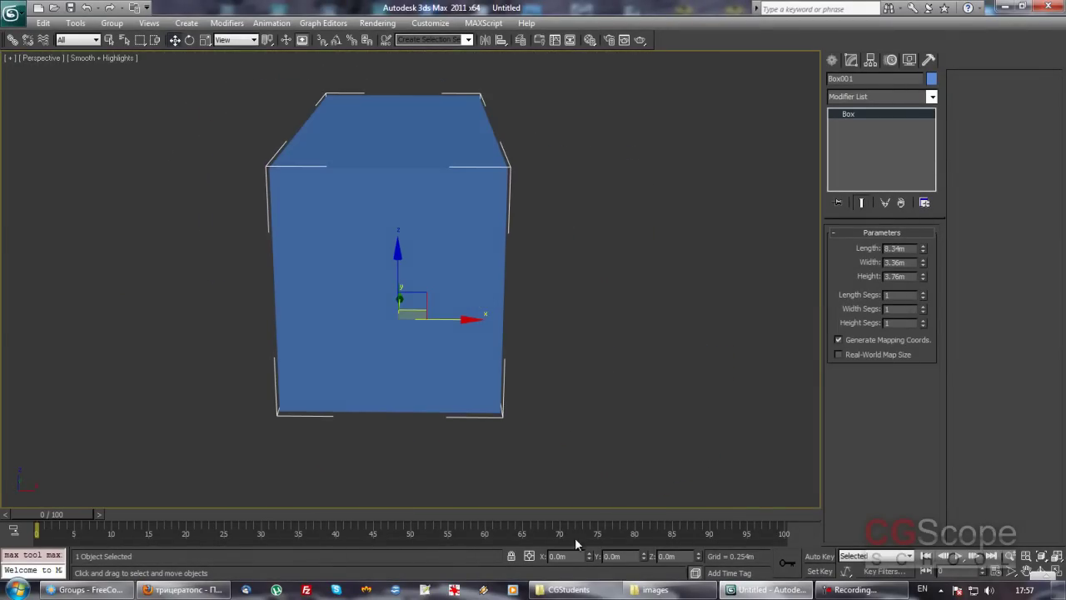
Step: Convert Box001 to an Editable Poly
{"action": "mouse_move", "coordinate": [553, 415]}
{"action": "middle_mouse_down", "text": "alt"}
{"action": "mouse_move", "coordinate": [554, 334]}
{"action": "mouse_move", "coordinate": [554, 357]}
{"action": "mouse_move", "coordinate": [602, 403]}
{"action": "mouse_move", "coordinate": [626, 349]}
{"action": "mouse_move", "coordinate": [687, 320]}
{"action": "mouse_move", "coordinate": [630, 330]}
{"action": "middle_mouse_up", "text": "alt"}
{"action": "right_click", "coordinate": [476, 218]}
{"action": "mouse_move", "coordinate": [500, 338]}
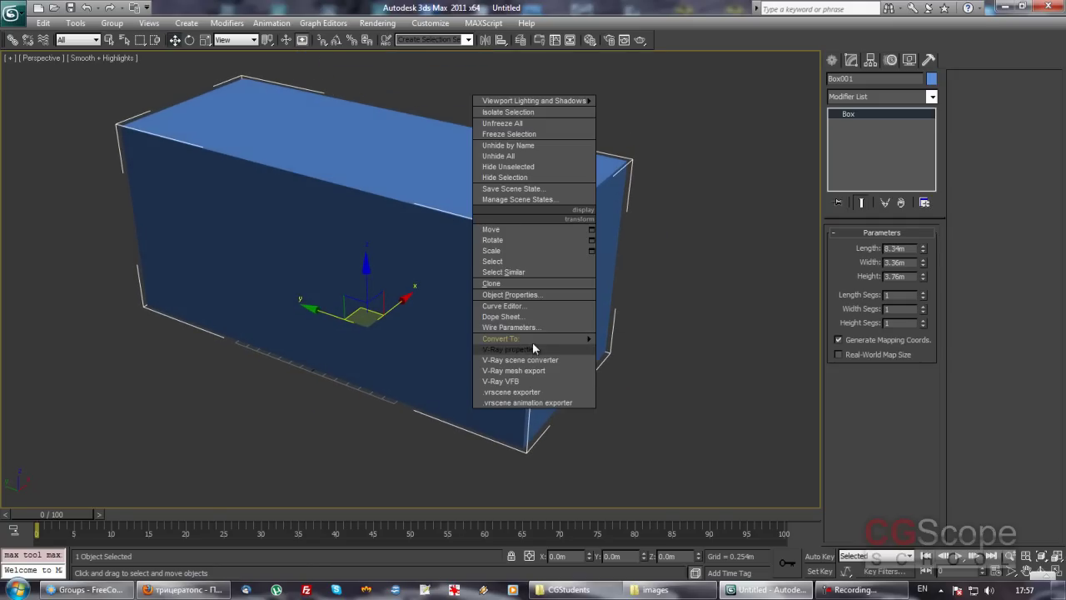
{"action": "left_click", "coordinate": [653, 349]}
{"action": "mouse_move", "coordinate": [693, 377]}
{"action": "middle_mouse_down", "text": "alt"}
{"action": "mouse_move", "coordinate": [647, 346]}
{"action": "mouse_move", "coordinate": [638, 299]}
{"action": "mouse_move", "coordinate": [629, 307]}
{"action": "mouse_move", "coordinate": [763, 253]}
{"action": "mouse_move", "coordinate": [712, 242]}
{"action": "mouse_move", "coordinate": [675, 289]}
{"action": "middle_mouse_up", "text": "alt"}
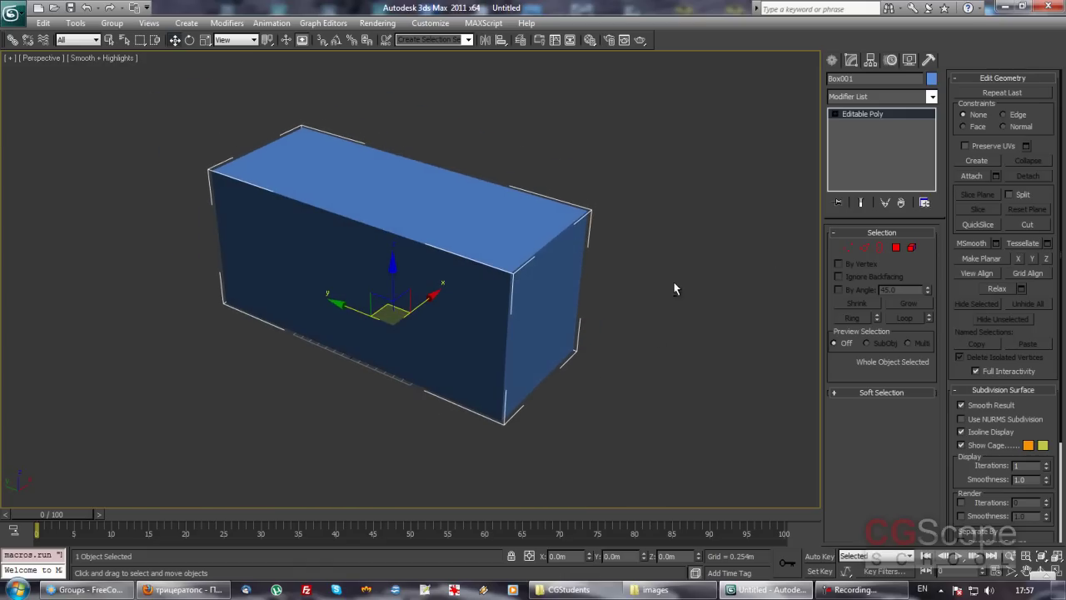
Step: In Polygon mode, delete the box's front, top, right end and floor faces
{"action": "left_click", "coordinate": [897, 248]}
{"action": "mouse_move", "coordinate": [567, 288]}
{"action": "middle_mouse_down", "text": "alt"}
{"action": "mouse_move", "coordinate": [577, 289]}
{"action": "mouse_move", "coordinate": [541, 287]}
{"action": "middle_mouse_up", "text": "alt"}
{"action": "key", "text": "F4"}
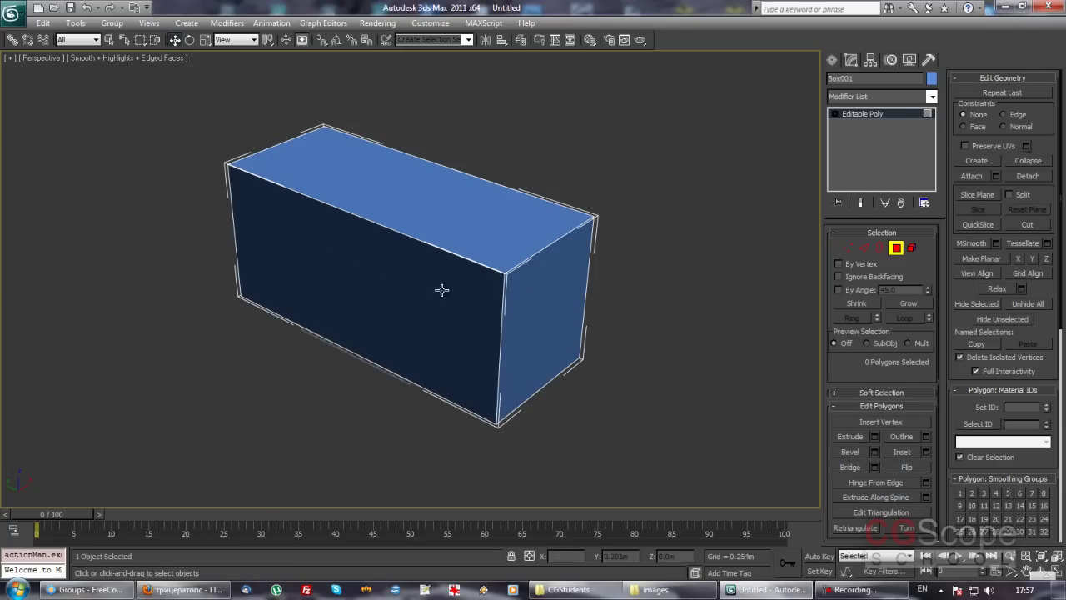
{"action": "left_click", "coordinate": [432, 287]}
{"action": "key", "text": "Delete"}
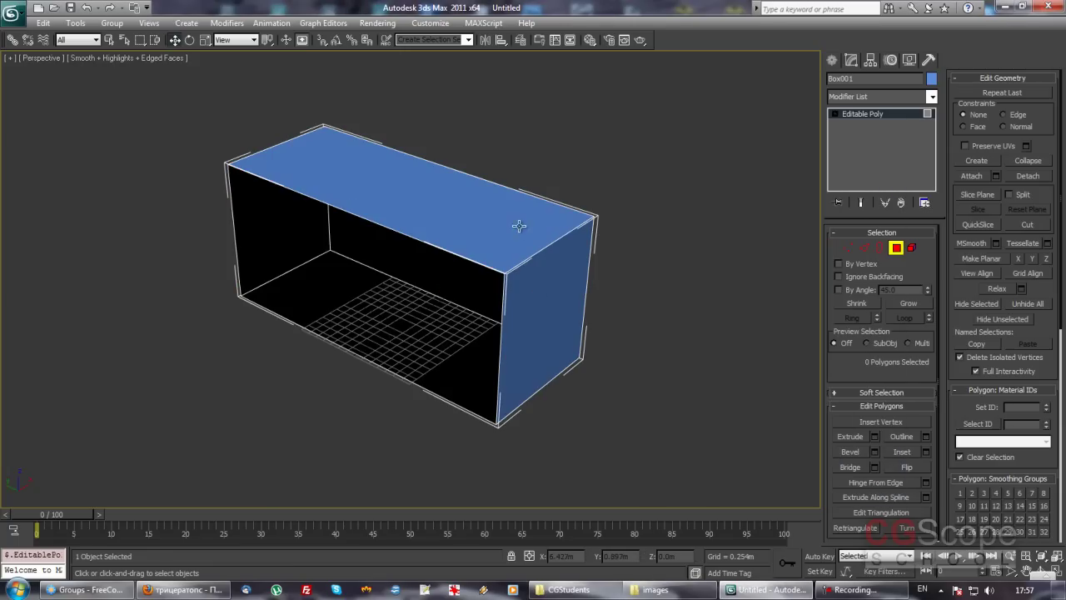
{"action": "left_click", "coordinate": [502, 231]}
{"action": "key", "text": "Delete"}
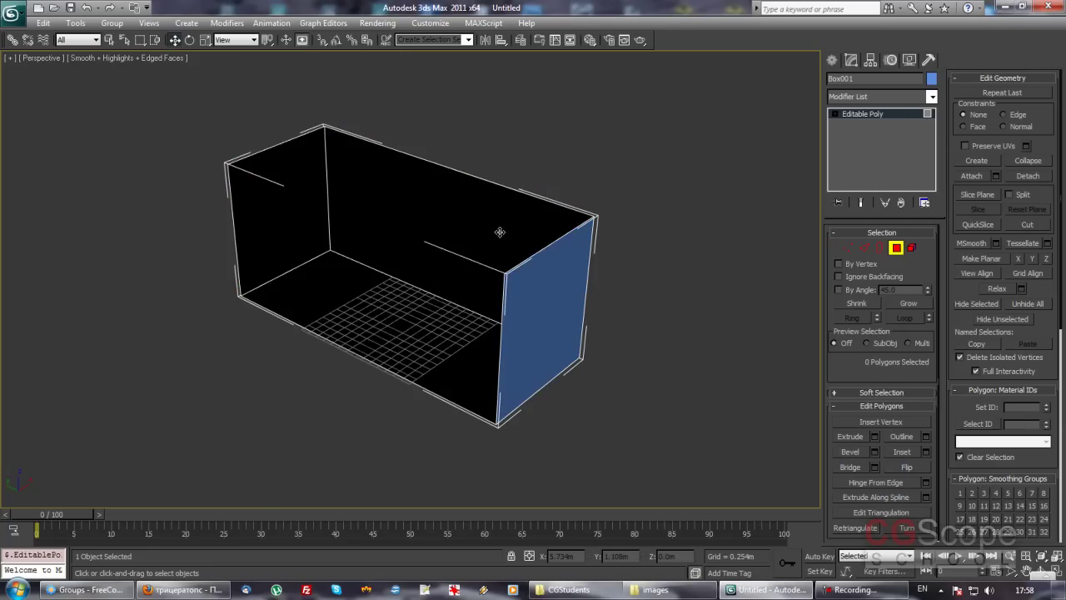
{"action": "left_click", "coordinate": [540, 282]}
{"action": "key", "text": "Delete"}
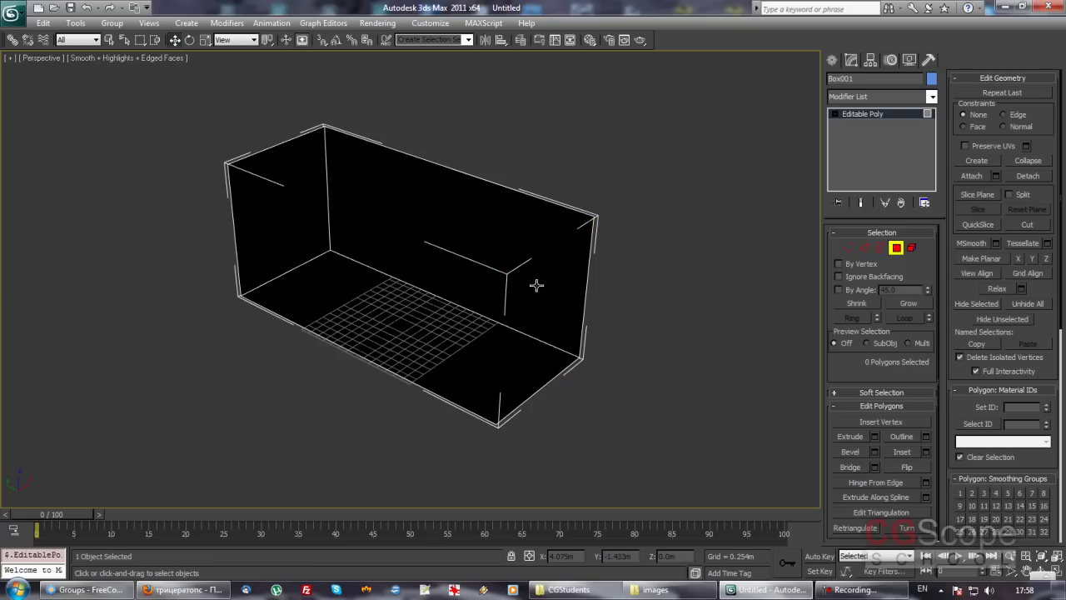
{"action": "left_click", "coordinate": [420, 313]}
{"action": "key", "text": "Delete"}
Step: Inspect the opened box, select the back wall polygon, and exit Polygon mode
{"action": "mouse_move", "coordinate": [415, 319]}
{"action": "middle_mouse_down", "text": "alt"}
{"action": "mouse_move", "coordinate": [585, 298]}
{"action": "mouse_move", "coordinate": [556, 317]}
{"action": "mouse_move", "coordinate": [519, 312]}
{"action": "middle_mouse_up", "text": "alt"}
{"action": "middle_click_drag", "start_coordinate": [364, 300], "coordinate": [327, 282], "text": "alt"}
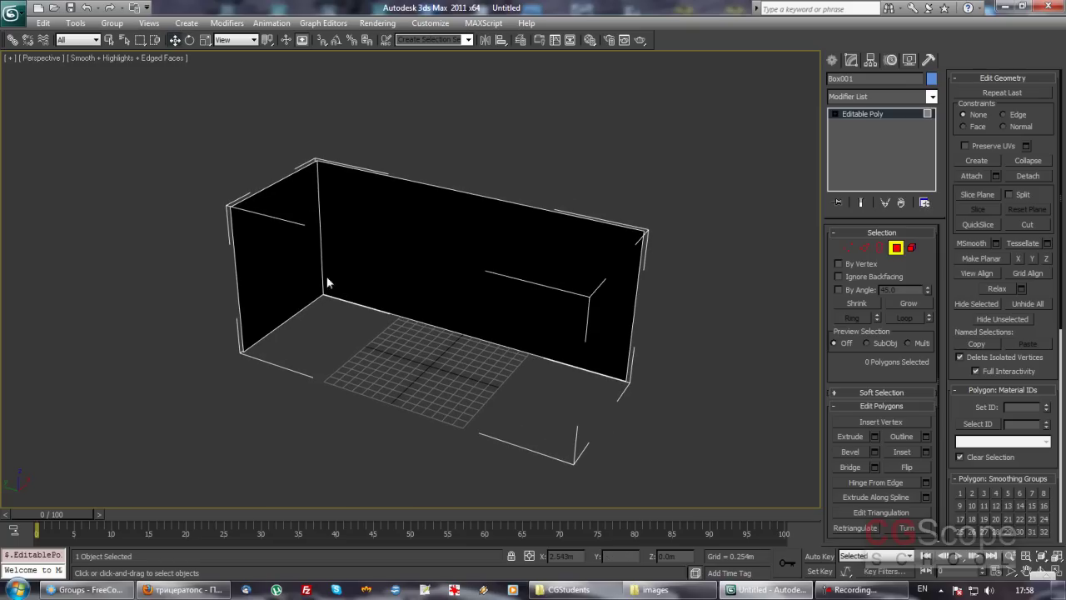
{"action": "middle_click_drag", "start_coordinate": [480, 288], "coordinate": [483, 292], "text": "alt"}
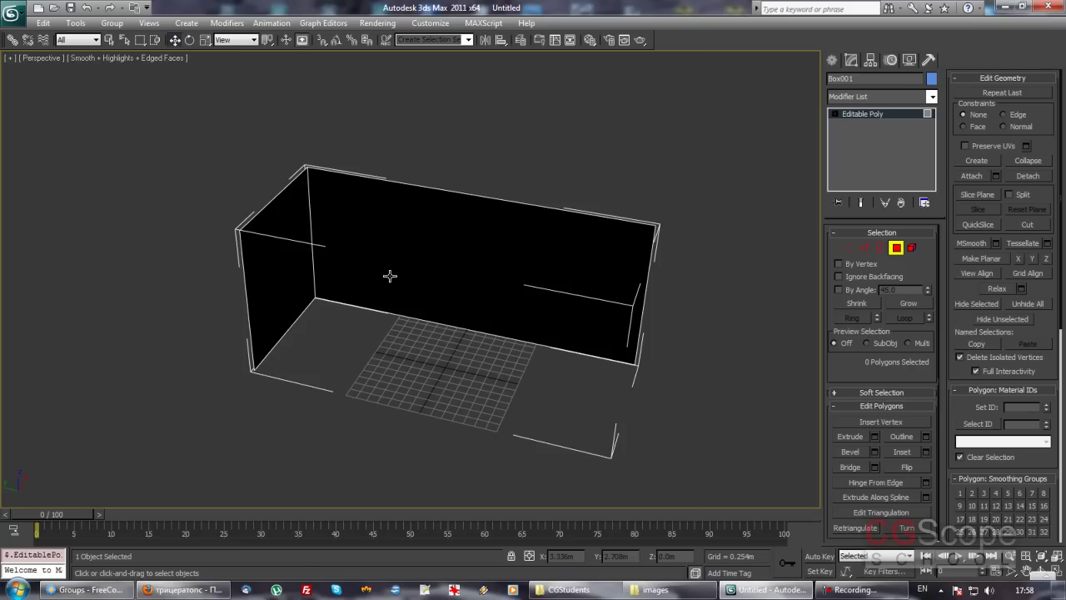
{"action": "mouse_move", "coordinate": [480, 286]}
{"action": "middle_mouse_down", "text": "alt"}
{"action": "mouse_move", "coordinate": [374, 253]}
{"action": "mouse_move", "coordinate": [446, 272]}
{"action": "mouse_move", "coordinate": [441, 245]}
{"action": "mouse_move", "coordinate": [488, 283]}
{"action": "mouse_move", "coordinate": [350, 278]}
{"action": "mouse_move", "coordinate": [526, 278]}
{"action": "mouse_move", "coordinate": [508, 289]}
{"action": "mouse_move", "coordinate": [522, 297]}
{"action": "mouse_move", "coordinate": [505, 292]}
{"action": "mouse_move", "coordinate": [499, 307]}
{"action": "mouse_move", "coordinate": [450, 289]}
{"action": "mouse_move", "coordinate": [466, 300]}
{"action": "middle_mouse_up", "text": "alt"}
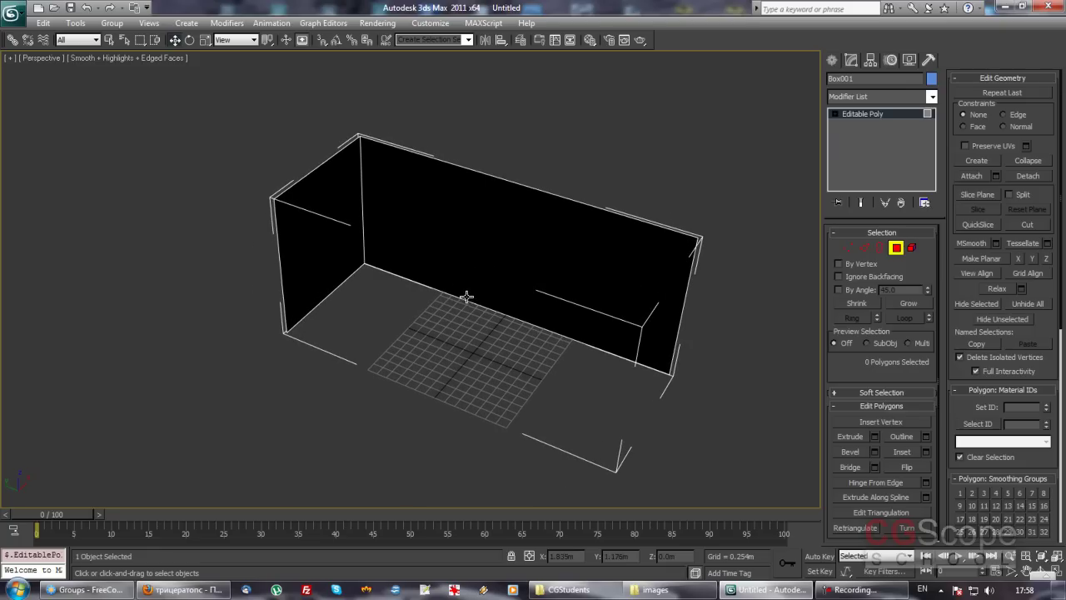
{"action": "left_click", "coordinate": [500, 227]}
{"action": "mouse_move", "coordinate": [386, 213]}
{"action": "middle_mouse_down", "text": "alt"}
{"action": "mouse_move", "coordinate": [430, 302]}
{"action": "mouse_move", "coordinate": [424, 315]}
{"action": "middle_mouse_up", "text": "alt"}
{"action": "left_click", "coordinate": [895, 247]}
{"action": "mouse_move", "coordinate": [500, 275]}
{"action": "middle_mouse_down", "text": "alt"}
{"action": "mouse_move", "coordinate": [535, 293]}
{"action": "mouse_move", "coordinate": [457, 331]}
{"action": "mouse_move", "coordinate": [576, 369]}
{"action": "mouse_move", "coordinate": [599, 360]}
{"action": "middle_mouse_up", "text": "alt"}
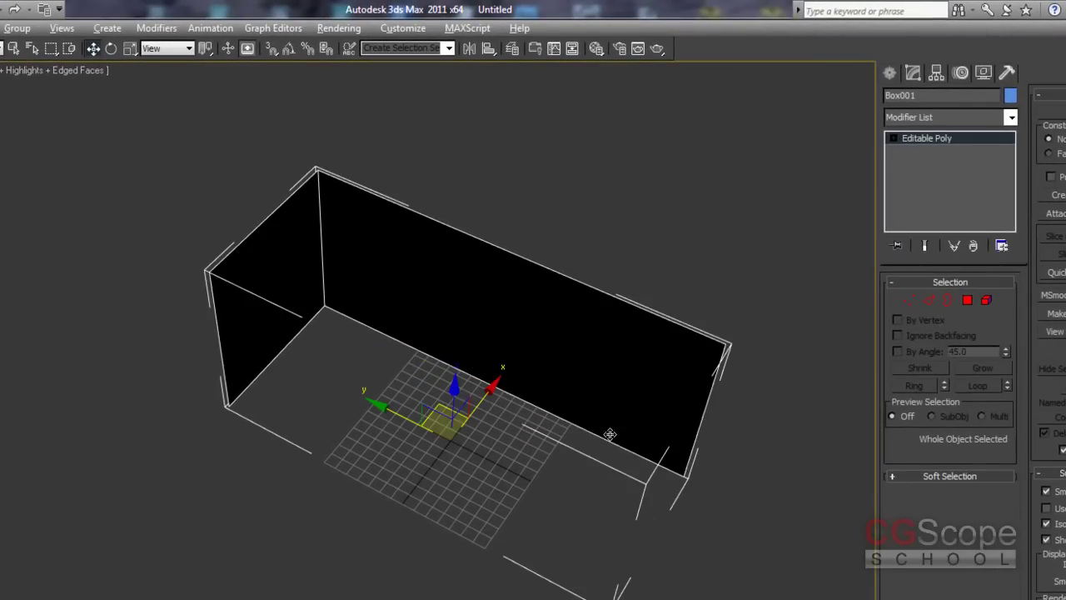
{"action": "mouse_move", "coordinate": [609, 434]}
{"action": "middle_mouse_down", "text": "alt"}
{"action": "mouse_move", "coordinate": [597, 419]}
{"action": "mouse_move", "coordinate": [605, 409]}
{"action": "middle_mouse_up", "text": "alt"}
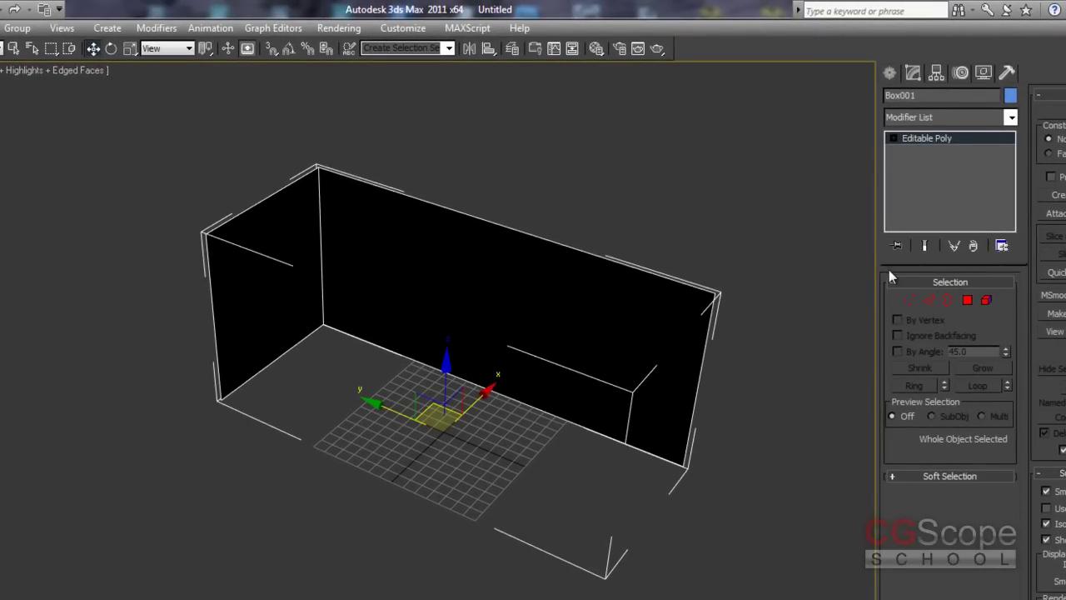
Step: Detach the back wall polygon as a new object, Object001, then exit Polygon mode
{"action": "left_click", "coordinate": [966, 300]}
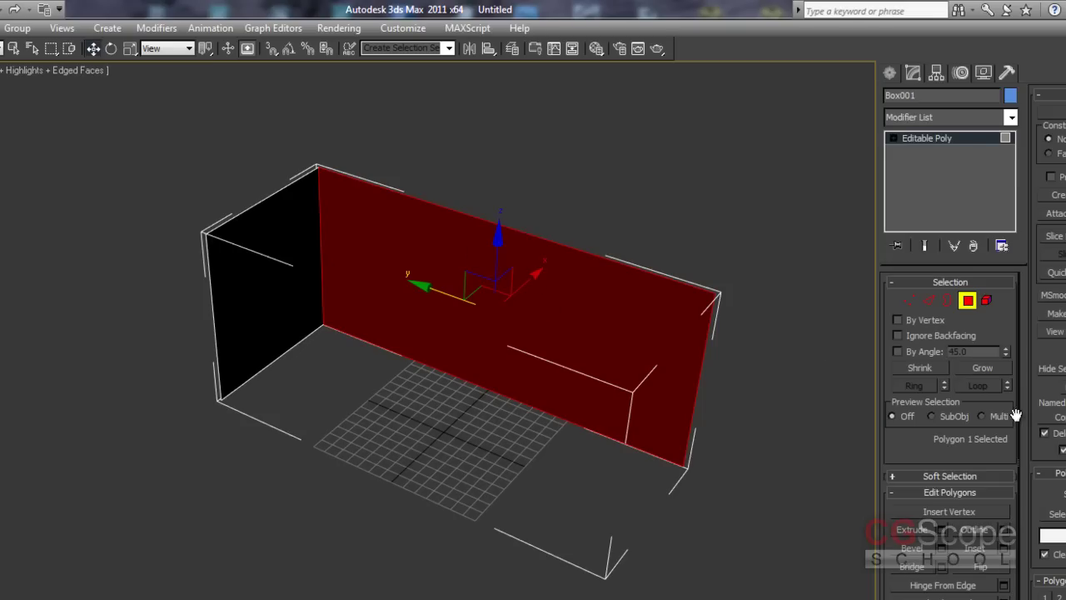
{"action": "left_click_drag", "start_coordinate": [1039, 508], "coordinate": [1040, 507]}
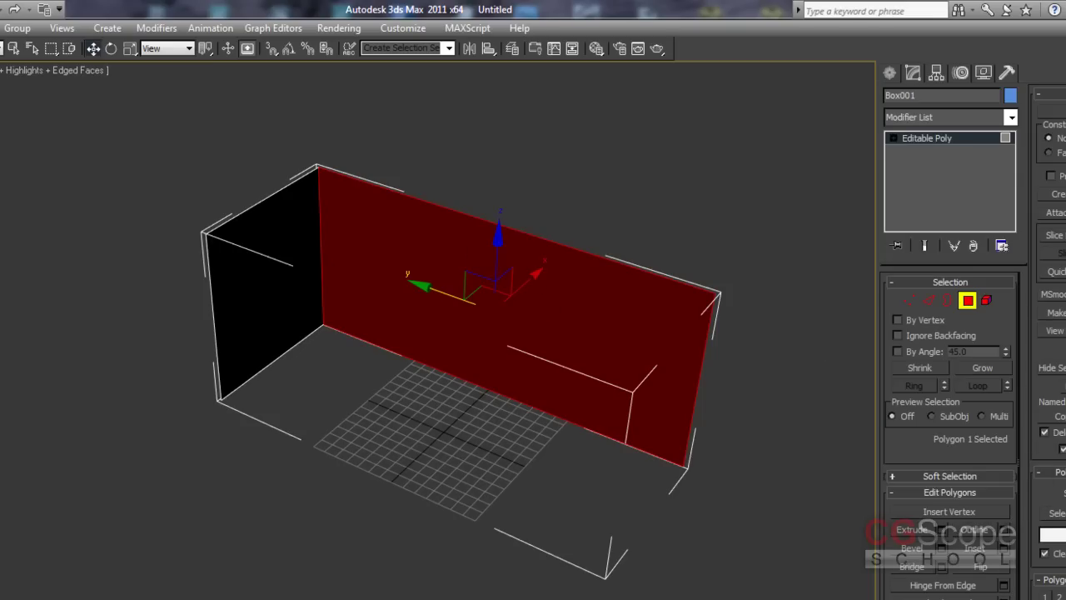
{"action": "left_click", "coordinate": [1056, 212]}
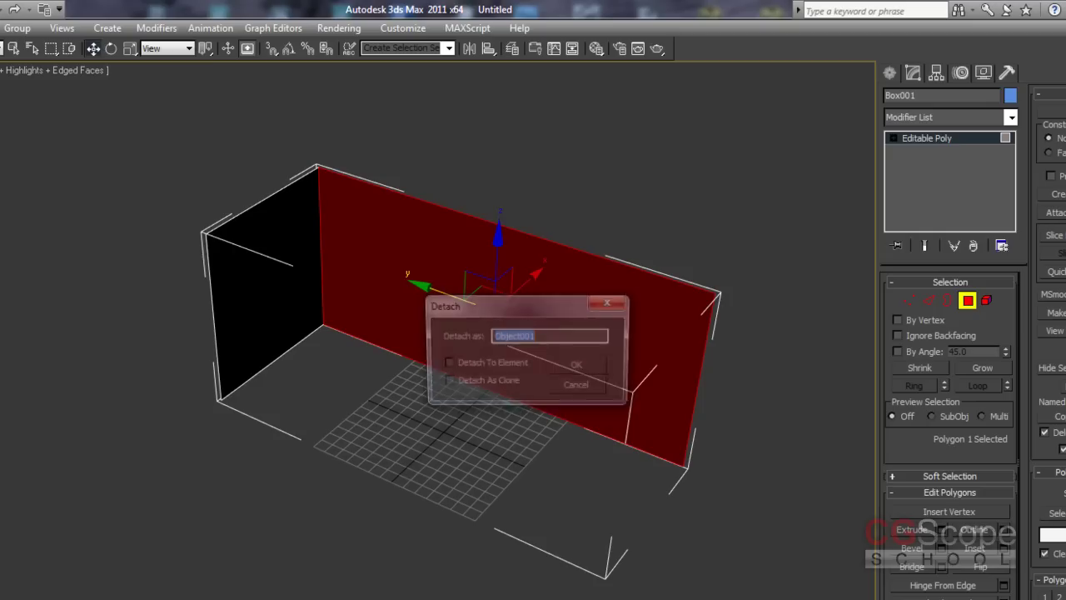
{"action": "left_click_drag", "start_coordinate": [566, 307], "coordinate": [514, 377]}
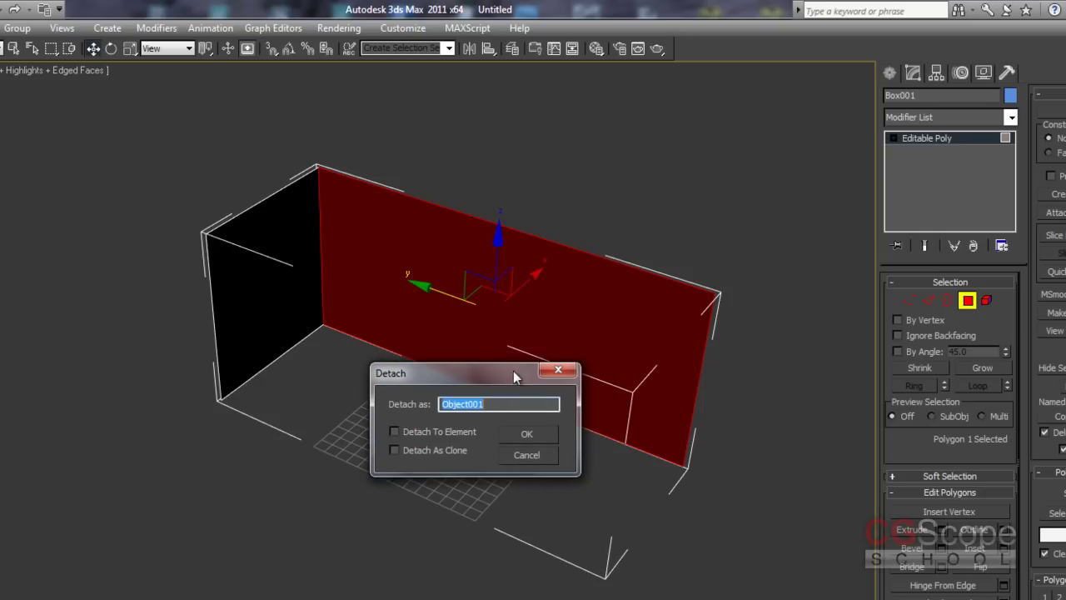
{"action": "left_click", "coordinate": [530, 435]}
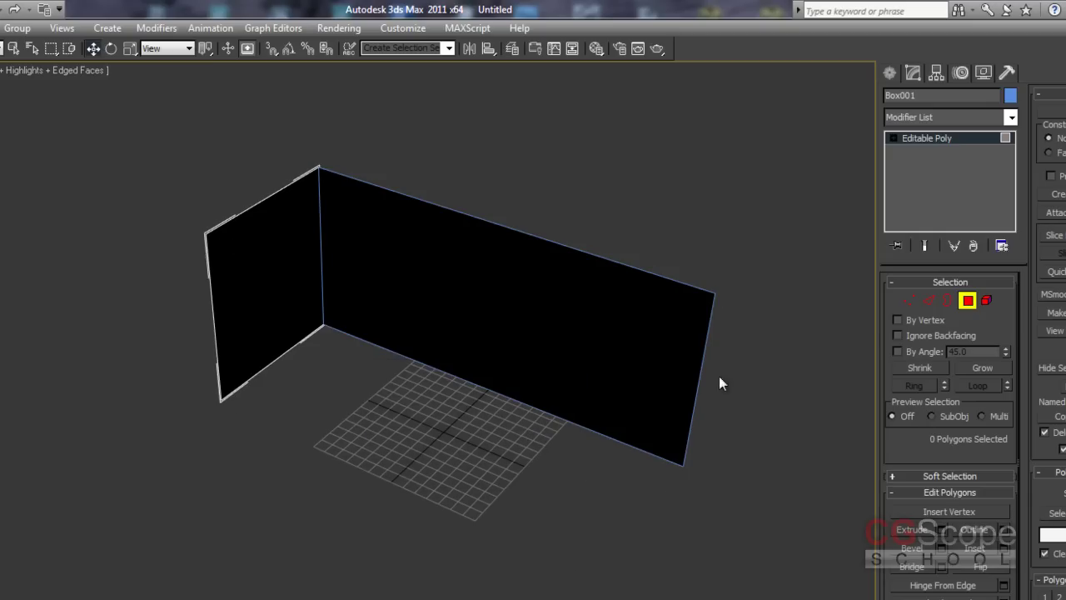
{"action": "left_click", "coordinate": [968, 301]}
Step: Move the detached wall along X and slide the short end wall away, undoing its last move
{"action": "left_click", "coordinate": [572, 215]}
{"action": "left_click", "coordinate": [517, 266]}
{"action": "mouse_move", "coordinate": [516, 266]}
{"action": "middle_mouse_down", "text": "alt"}
{"action": "mouse_move", "coordinate": [500, 269]}
{"action": "mouse_move", "coordinate": [471, 342]}
{"action": "middle_mouse_up", "text": "alt"}
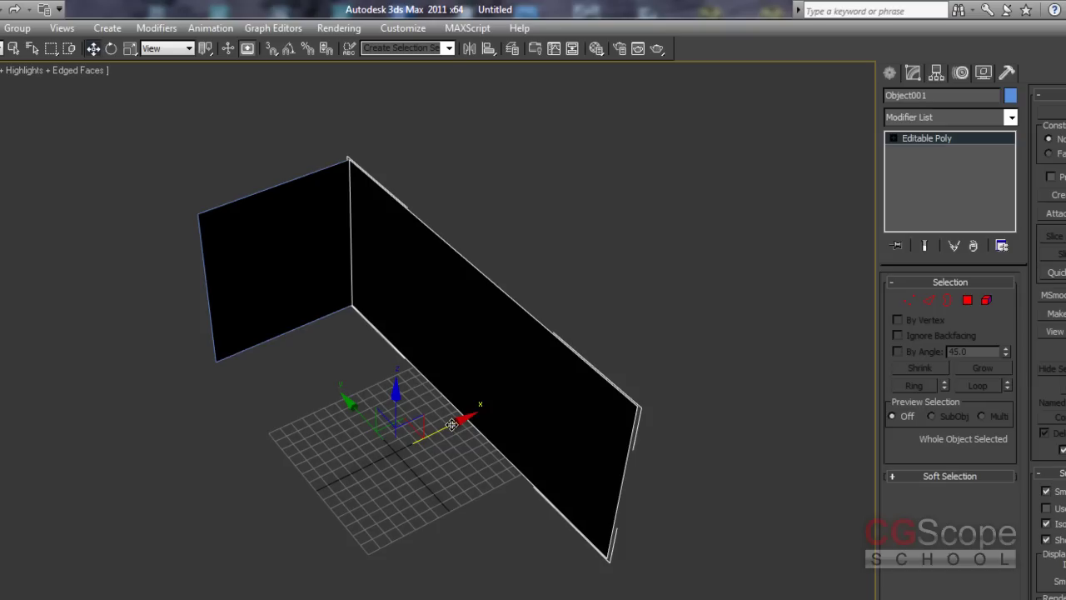
{"action": "left_click_drag", "start_coordinate": [450, 425], "coordinate": [537, 379]}
{"action": "left_click", "coordinate": [298, 275]}
{"action": "middle_click_drag", "start_coordinate": [297, 276], "coordinate": [396, 409], "text": "alt"}
{"action": "left_click_drag", "start_coordinate": [396, 410], "coordinate": [254, 345]}
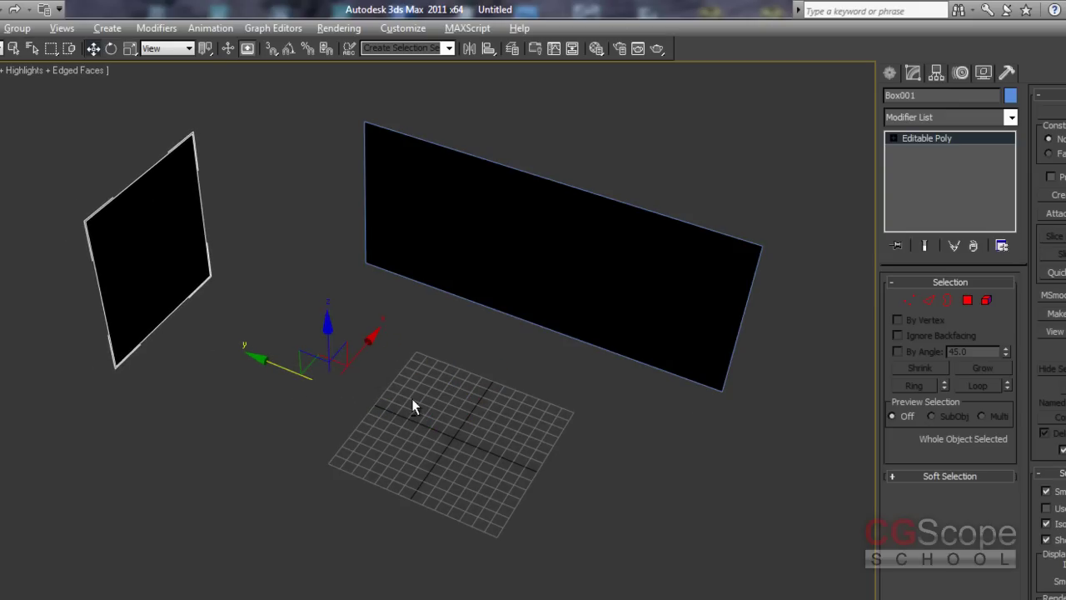
{"action": "middle_click_drag", "start_coordinate": [412, 399], "coordinate": [390, 395], "text": "alt"}
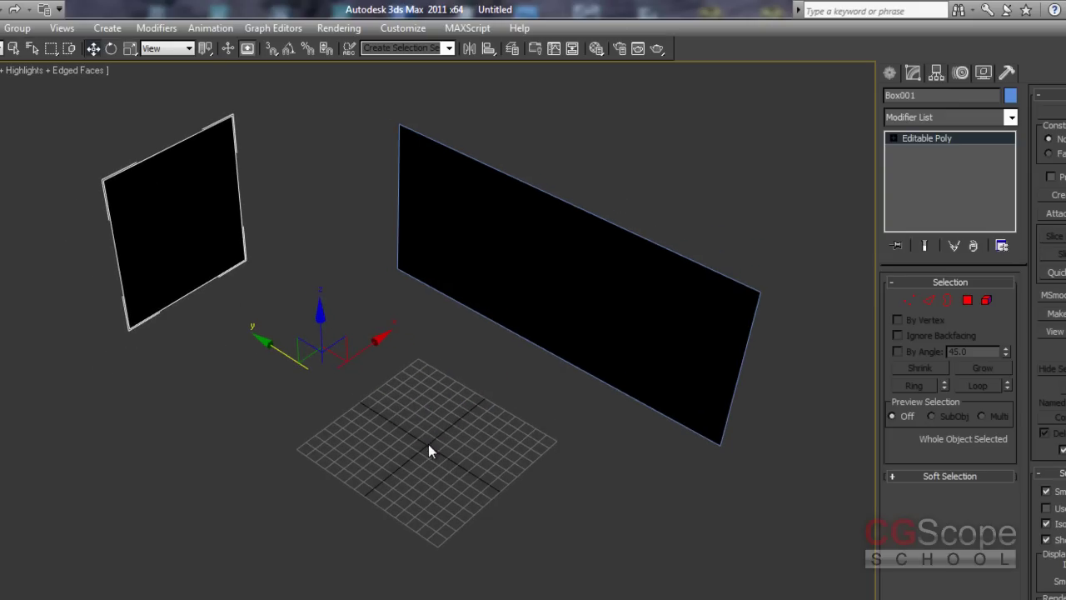
{"action": "left_click_drag", "start_coordinate": [271, 351], "coordinate": [348, 393]}
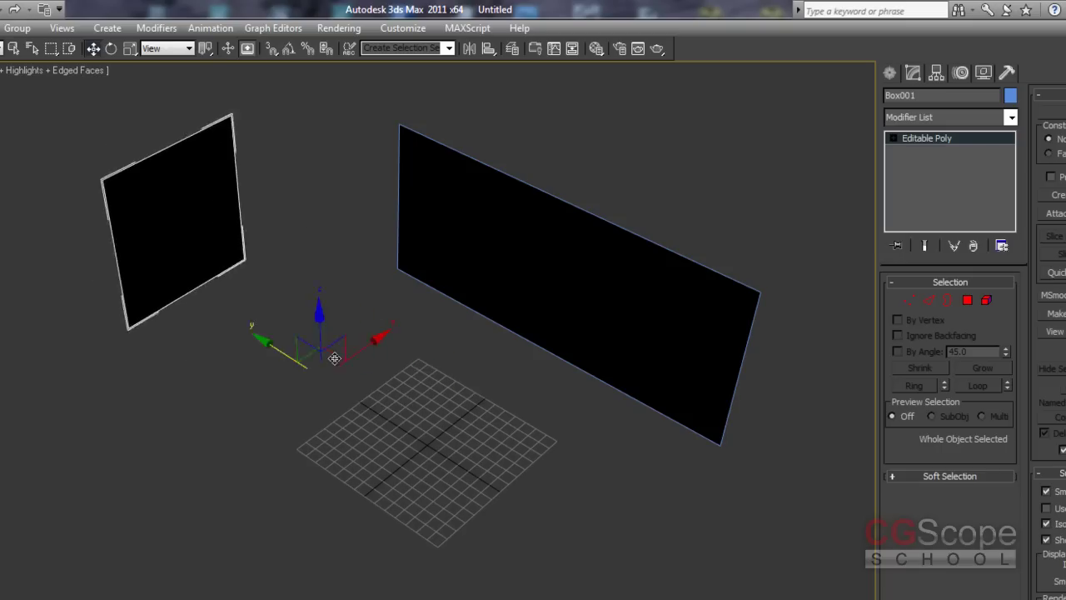
{"action": "left_click_drag", "start_coordinate": [461, 411], "coordinate": [540, 362]}
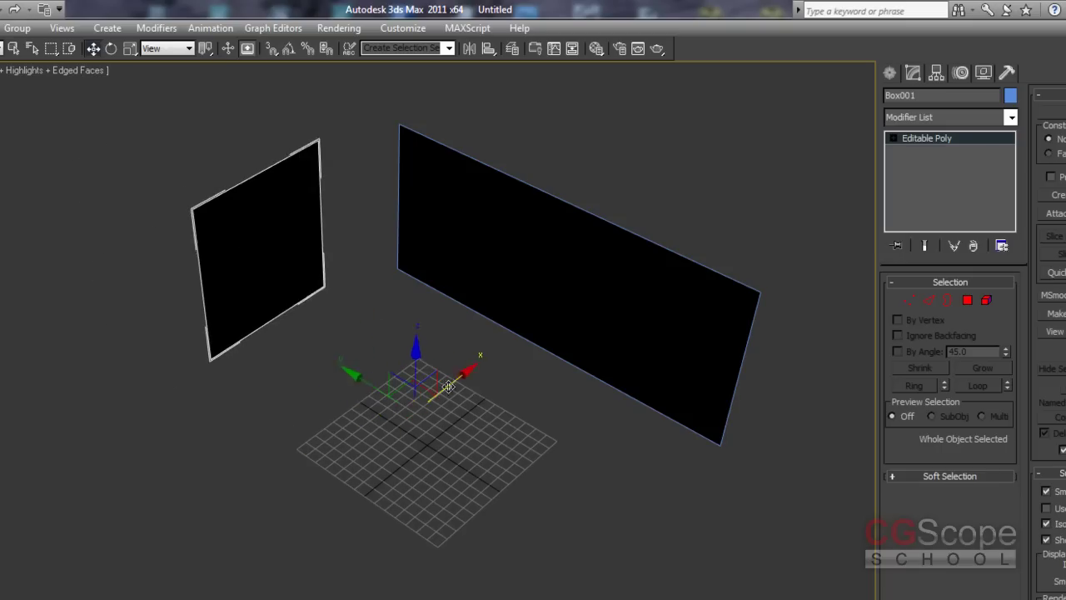
{"action": "key", "text": "ctrl+z"}
Step: Reposition the large wall, then box-select both wall panels
{"action": "left_click", "coordinate": [561, 283]}
{"action": "mouse_move", "coordinate": [533, 357]}
{"action": "left_mouse_down"}
{"action": "mouse_move", "coordinate": [636, 294]}
{"action": "mouse_move", "coordinate": [599, 313]}
{"action": "left_mouse_up"}
{"action": "mouse_move", "coordinate": [497, 321]}
{"action": "left_mouse_down"}
{"action": "mouse_move", "coordinate": [562, 351]}
{"action": "mouse_move", "coordinate": [506, 330]}
{"action": "left_mouse_up"}
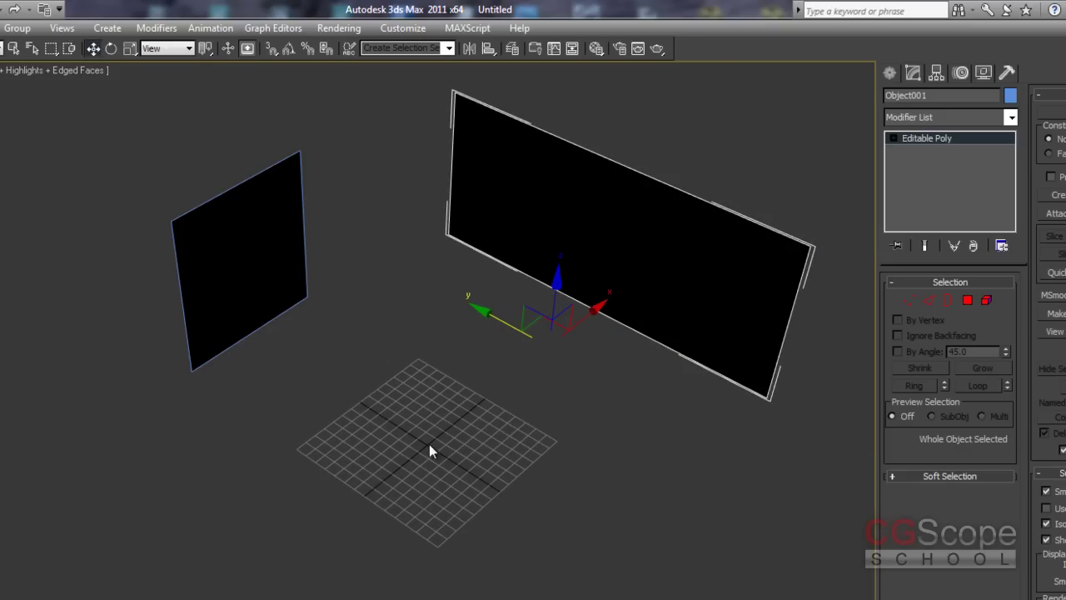
{"action": "middle_click_drag", "start_coordinate": [548, 401], "coordinate": [559, 409], "text": "alt"}
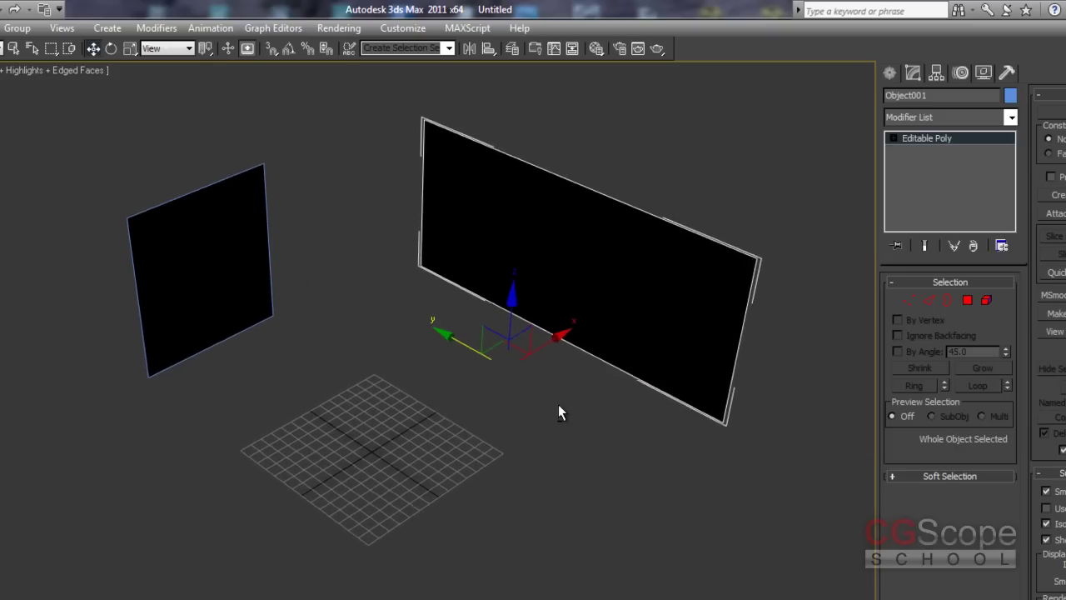
{"action": "middle_click_drag", "start_coordinate": [243, 195], "coordinate": [250, 181], "text": "alt"}
{"action": "left_click_drag", "start_coordinate": [190, 112], "coordinate": [538, 383]}
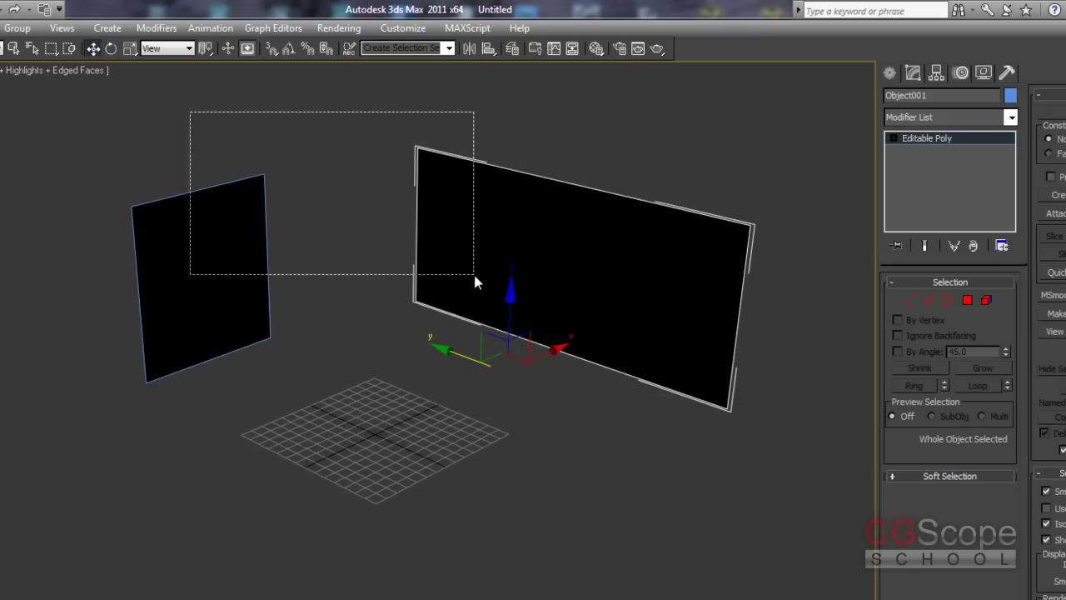
{"action": "left_click_drag", "start_coordinate": [213, 108], "coordinate": [532, 487]}
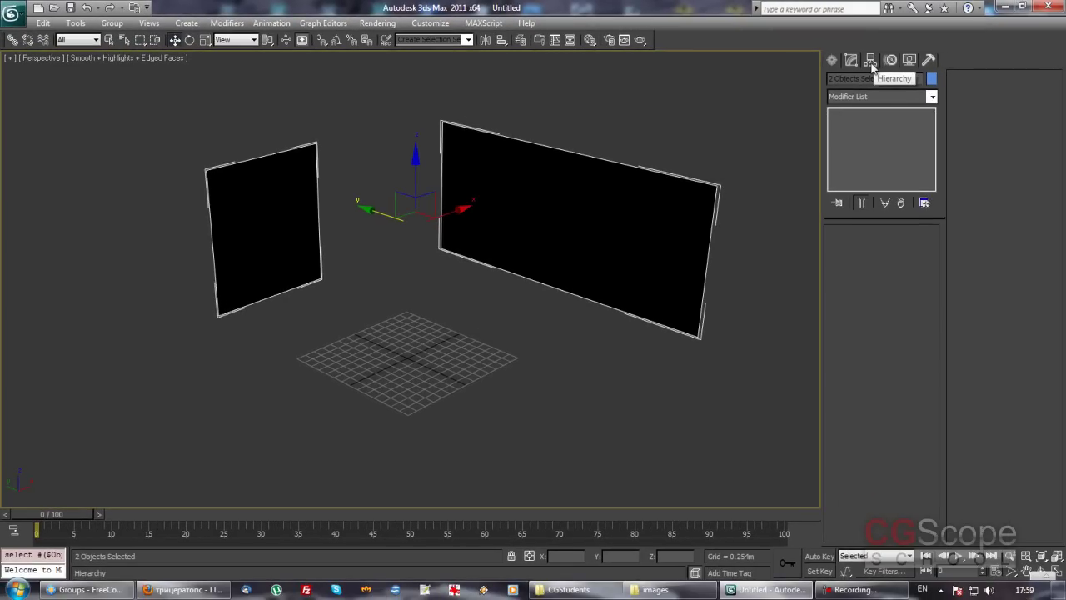
Step: Center both walls' pivots to their objects, undoing an accidental move afterwards
{"action": "left_click_drag", "start_coordinate": [214, 77], "coordinate": [496, 335]}
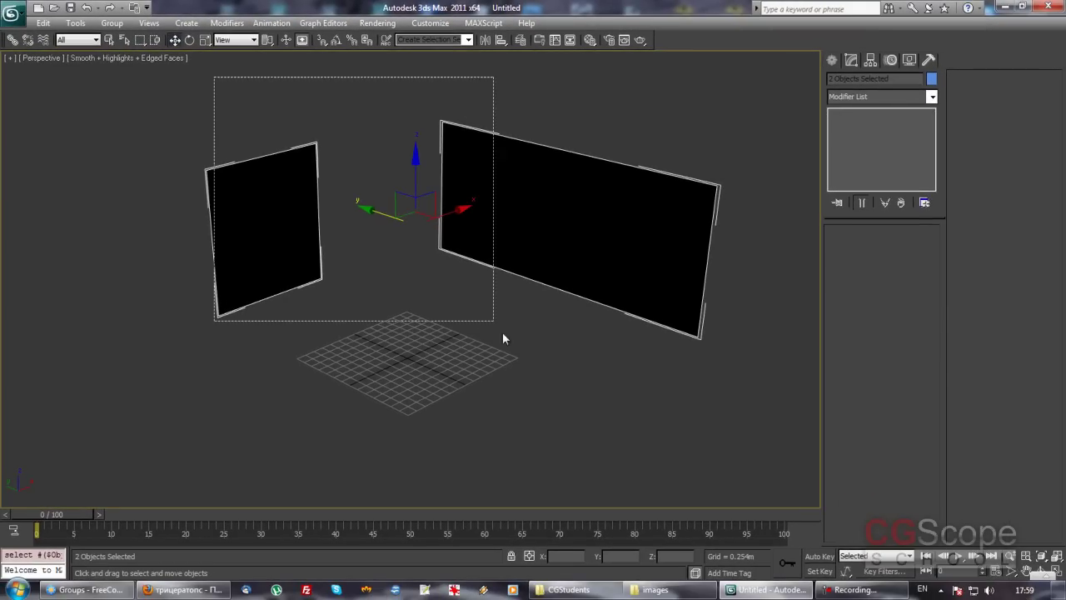
{"action": "left_click", "coordinate": [871, 61]}
{"action": "left_click", "coordinate": [883, 143]}
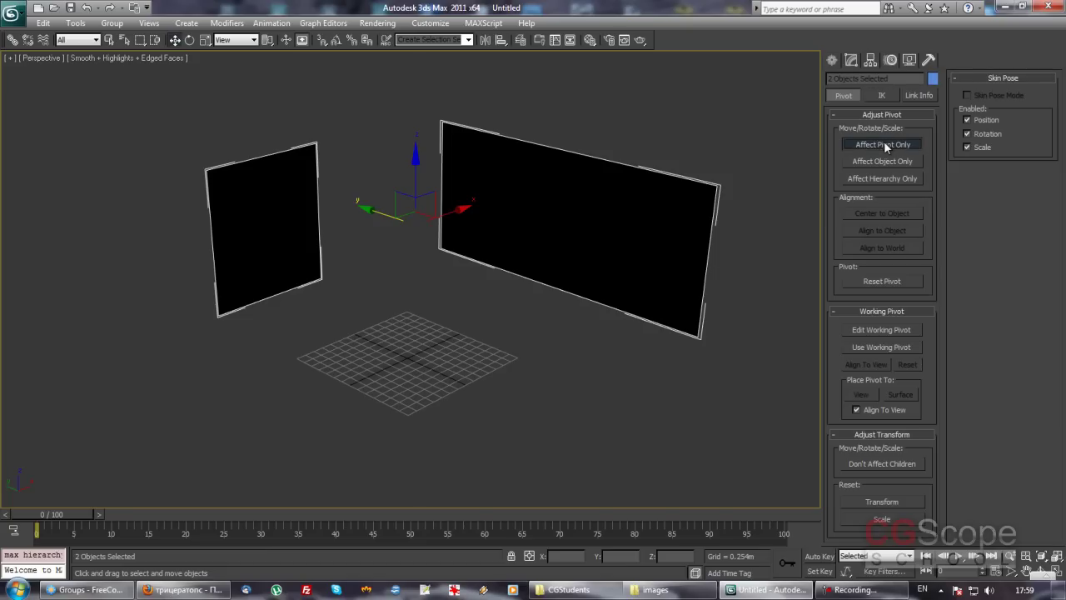
{"action": "left_click", "coordinate": [882, 212]}
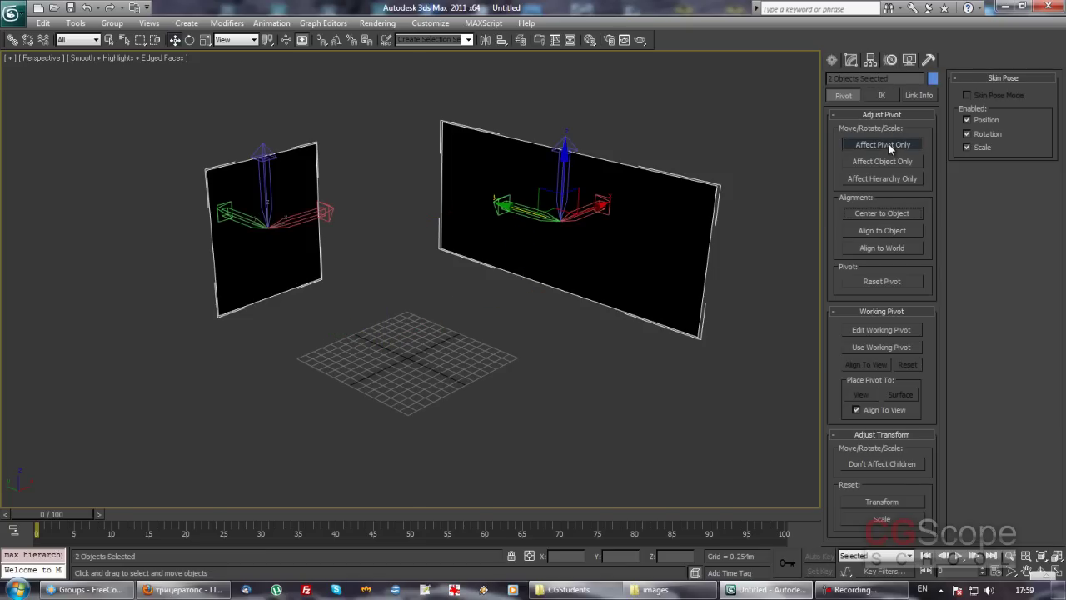
{"action": "left_click", "coordinate": [888, 143]}
{"action": "middle_click_drag", "start_coordinate": [638, 257], "coordinate": [593, 222], "text": "alt"}
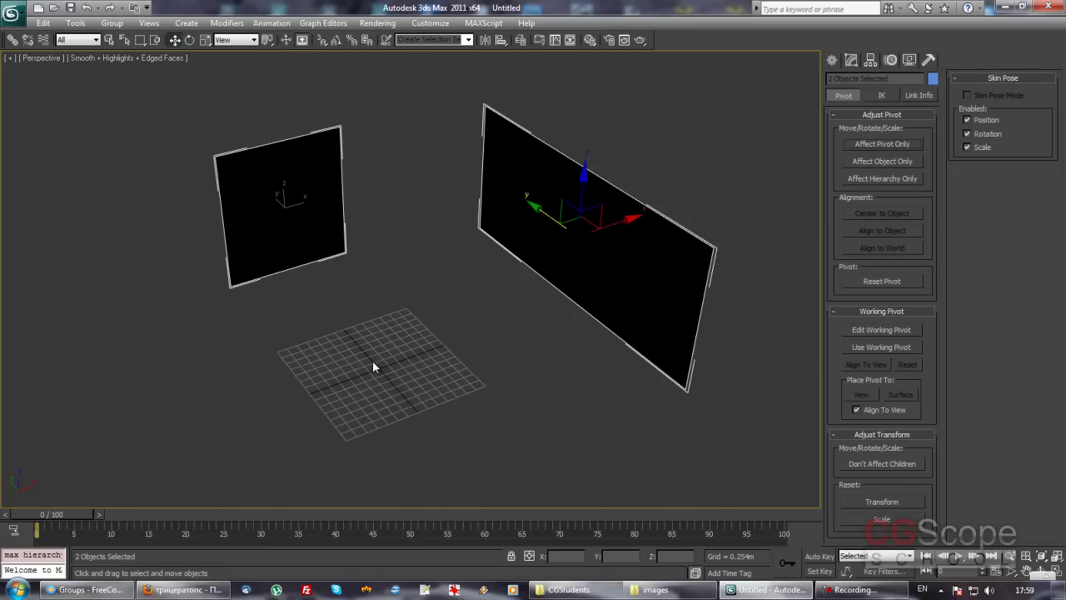
{"action": "left_click_drag", "start_coordinate": [616, 222], "coordinate": [670, 211]}
{"action": "key", "text": "ctrl+z"}
Step: Rename the small end wall front_view
{"action": "left_click", "coordinate": [453, 301]}
{"action": "mouse_move", "coordinate": [463, 262]}
{"action": "middle_mouse_down", "text": "alt"}
{"action": "mouse_move", "coordinate": [474, 260]}
{"action": "mouse_move", "coordinate": [405, 264]}
{"action": "middle_mouse_up", "text": "alt"}
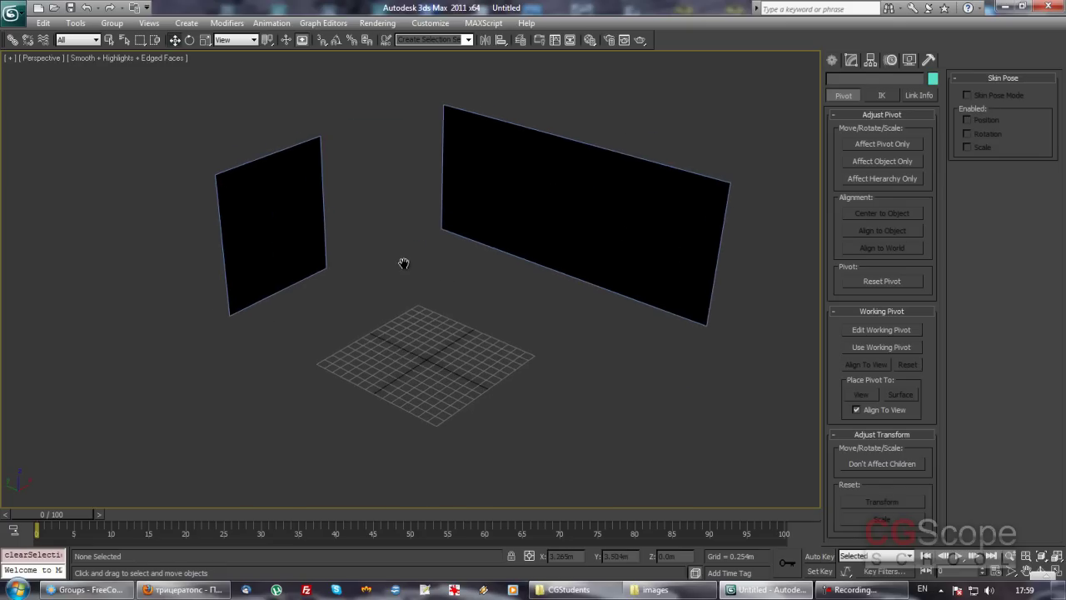
{"action": "left_click", "coordinate": [284, 217]}
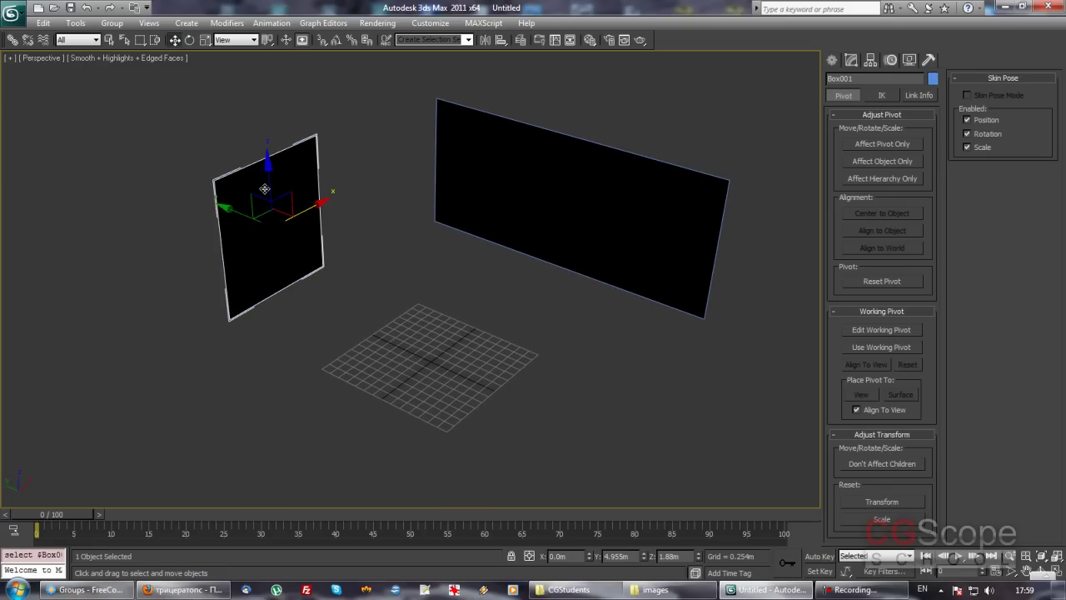
{"action": "left_click_drag", "start_coordinate": [854, 79], "coordinate": [702, 84]}
{"action": "type", "text": "front_view"}
{"action": "key", "text": "Return"}
Step: Rename the large wall side_view
{"action": "left_click", "coordinate": [570, 165]}
{"action": "left_click", "coordinate": [869, 80]}
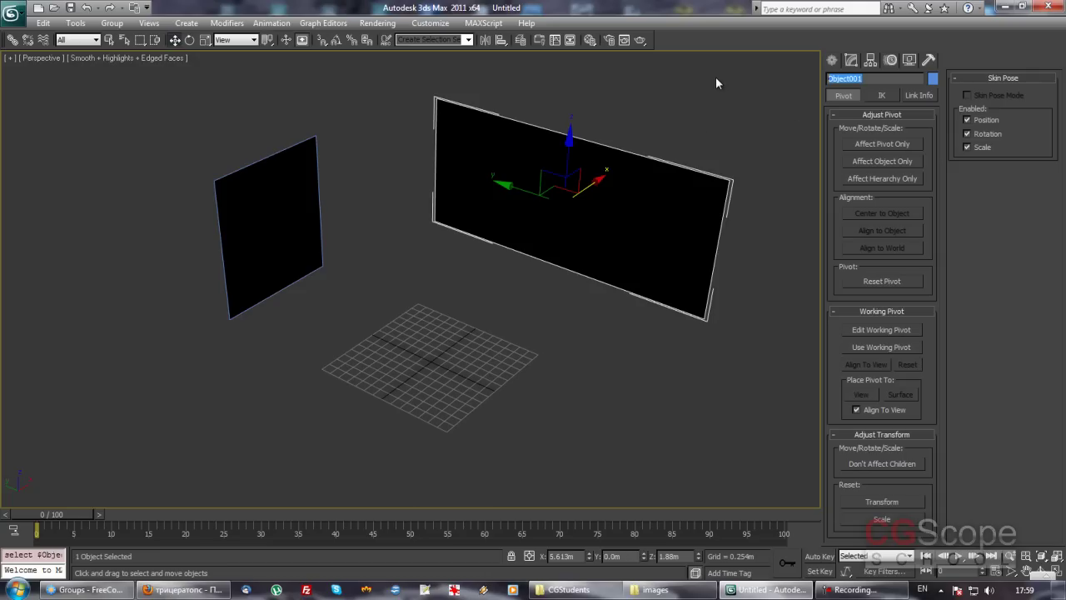
{"action": "type", "text": "side_view"}
{"action": "key", "text": "Return"}
Step: Deselect the planes and switch to the four-viewport layout with Alt+W
{"action": "middle_click_drag", "start_coordinate": [553, 178], "coordinate": [483, 295], "text": "alt"}
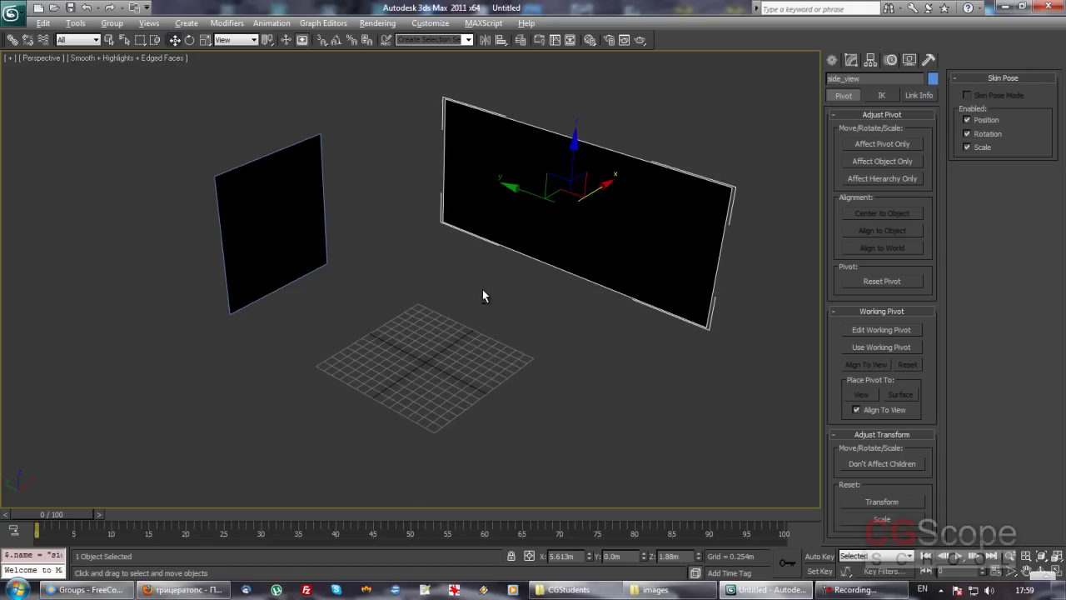
{"action": "left_click", "coordinate": [446, 292]}
{"action": "key", "text": "alt+w"}
Step: Shade the Front and Left viewports with Smooth + Highlights and pan them to frame the planes
{"action": "left_click", "coordinate": [278, 385]}
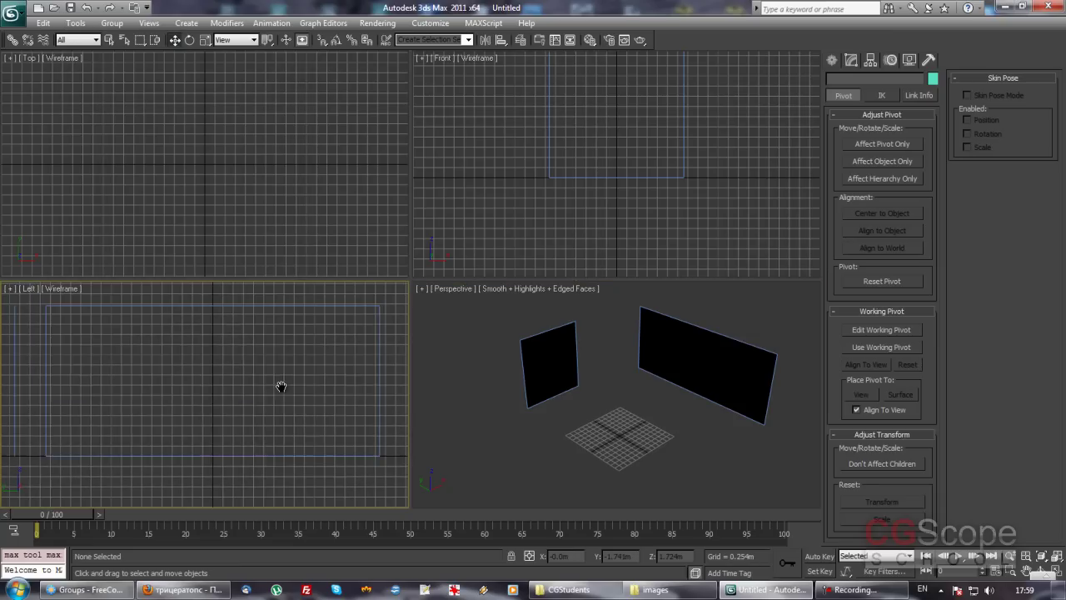
{"action": "left_click", "coordinate": [584, 131]}
{"action": "key", "text": "F3"}
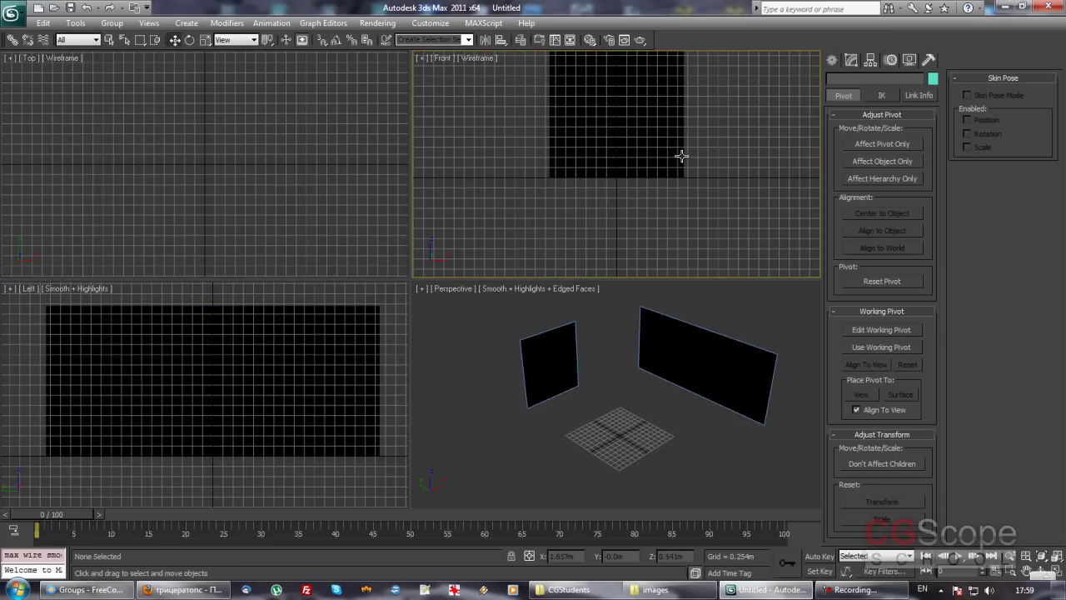
{"action": "middle_click_drag", "start_coordinate": [638, 178], "coordinate": [585, 231]}
{"action": "right_click", "coordinate": [292, 366]}
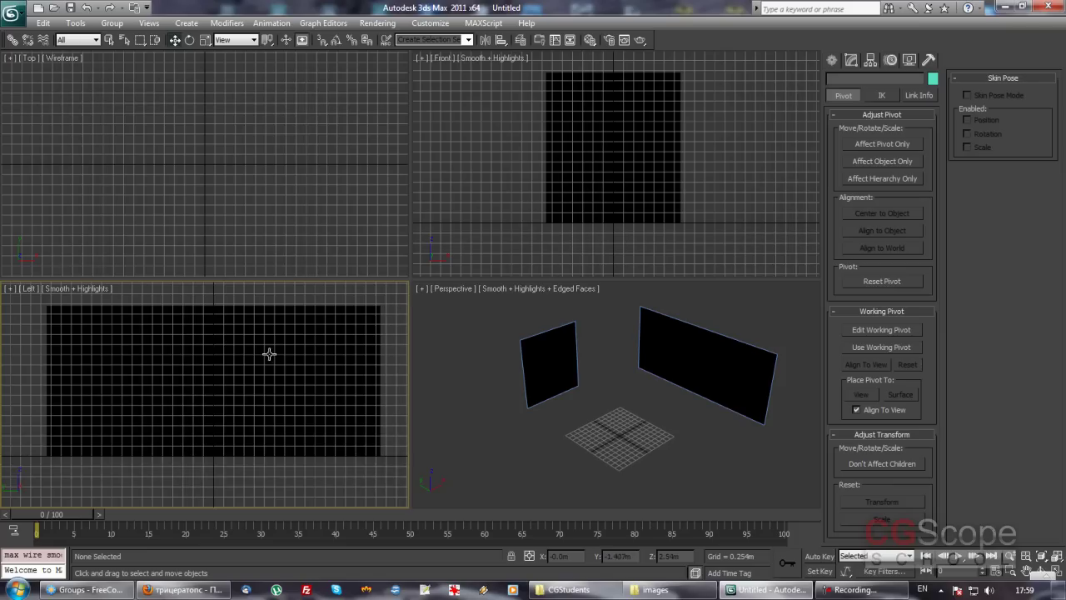
{"action": "middle_click_drag", "start_coordinate": [269, 352], "coordinate": [262, 354]}
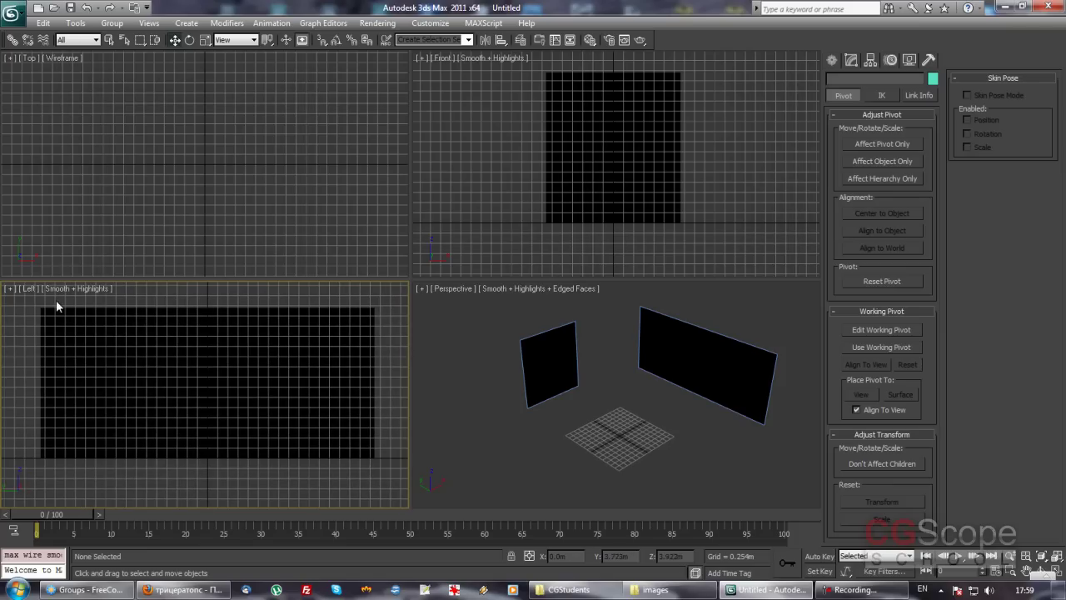
{"action": "middle_click_drag", "start_coordinate": [237, 383], "coordinate": [234, 383]}
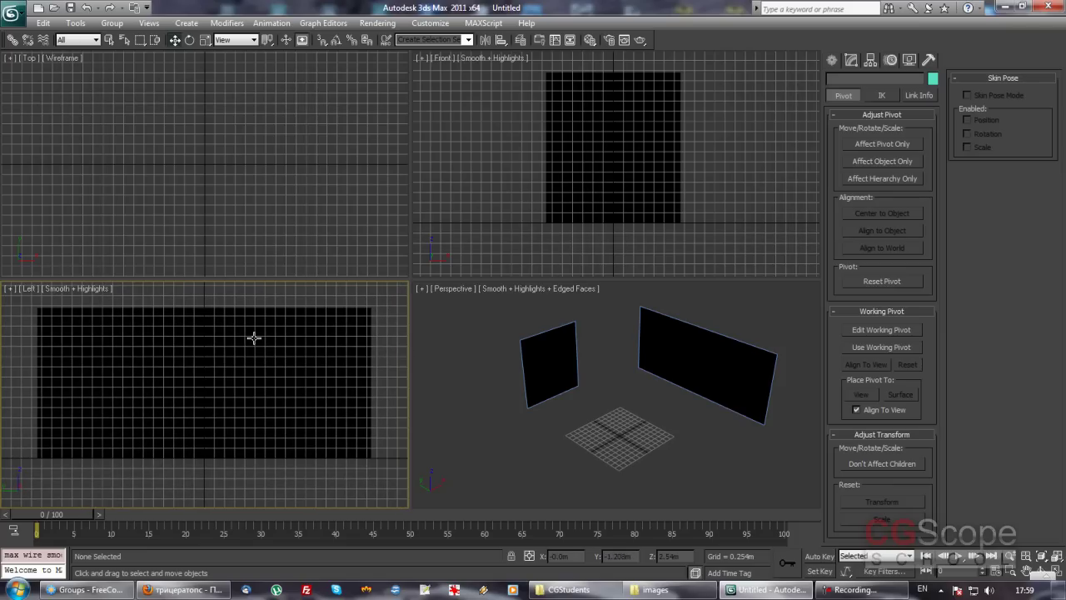
{"action": "left_click", "coordinate": [724, 356]}
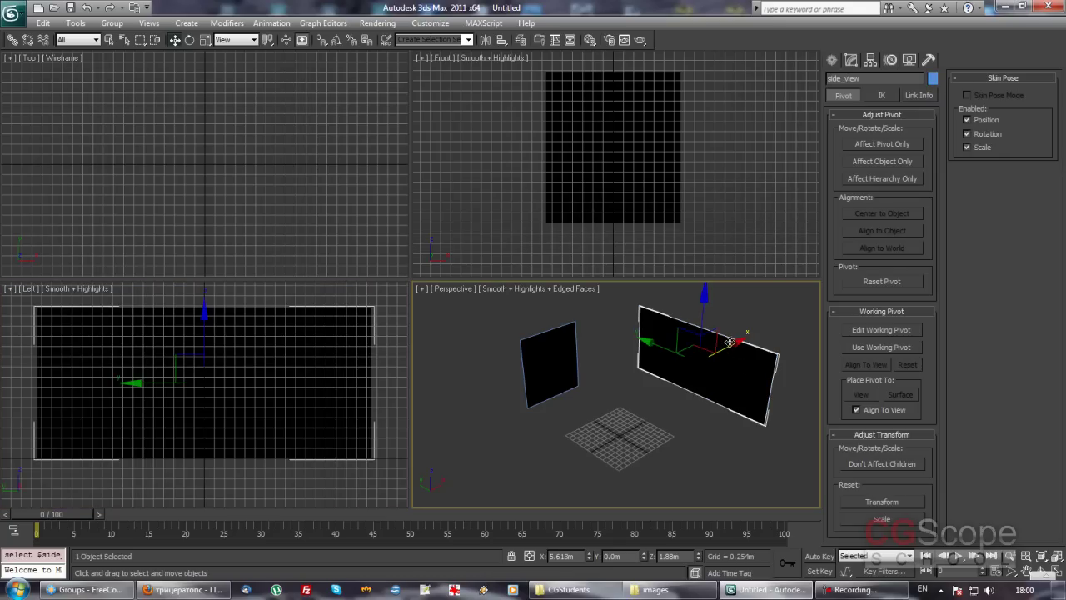
Step: Shift the side_view plane aside and back into place, then select front_view
{"action": "left_click_drag", "start_coordinate": [725, 355], "coordinate": [494, 422]}
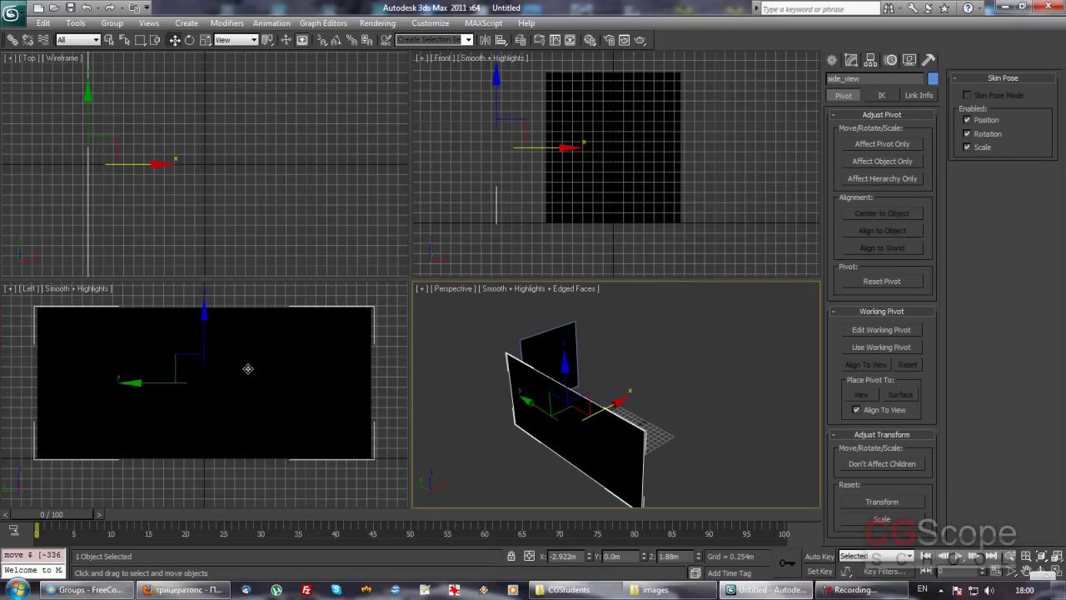
{"action": "middle_click_drag", "start_coordinate": [540, 383], "coordinate": [640, 421], "text": "alt"}
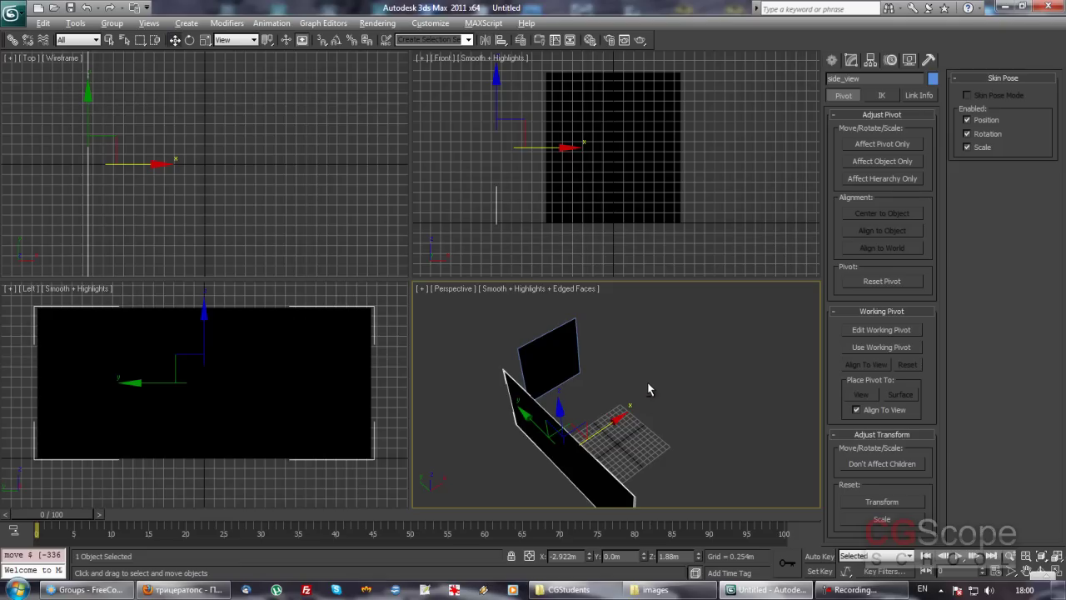
{"action": "mouse_move", "coordinate": [583, 433]}
{"action": "left_mouse_down"}
{"action": "mouse_move", "coordinate": [766, 353]}
{"action": "mouse_move", "coordinate": [692, 379]}
{"action": "left_mouse_up"}
{"action": "middle_click_drag", "start_coordinate": [691, 379], "coordinate": [560, 372], "text": "alt"}
{"action": "left_click", "coordinate": [560, 372]}
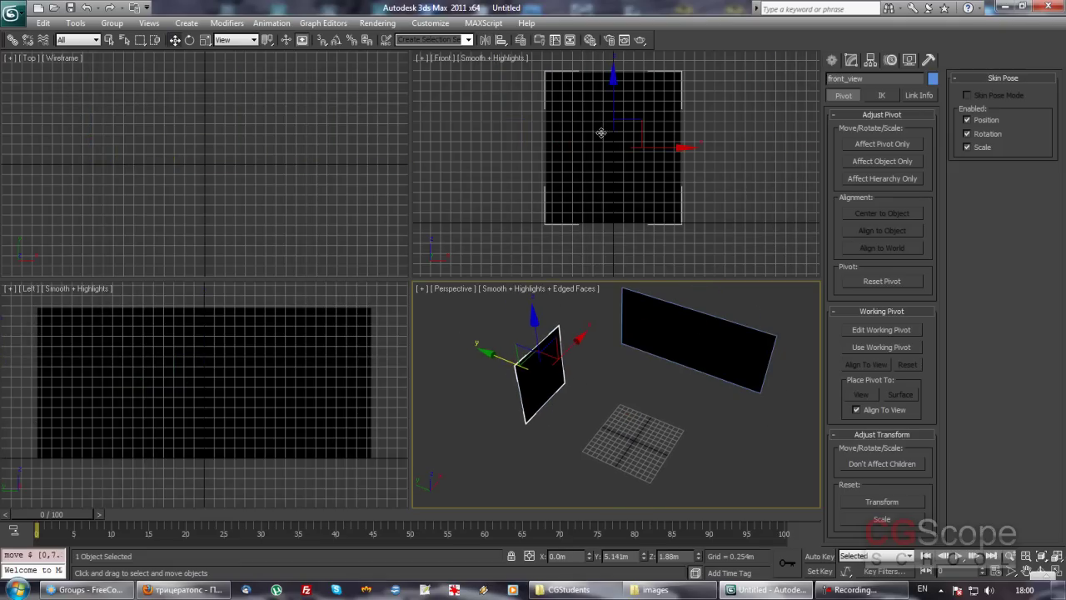
Step: Draw a trial box beside the planes, then delete it and start Save As
{"action": "left_click", "coordinate": [834, 60]}
{"action": "left_click", "coordinate": [857, 146]}
{"action": "mouse_move", "coordinate": [610, 412]}
{"action": "left_mouse_down"}
{"action": "mouse_move", "coordinate": [666, 471]}
{"action": "mouse_move", "coordinate": [663, 427]}
{"action": "left_mouse_up"}
{"action": "left_click", "coordinate": [656, 435]}
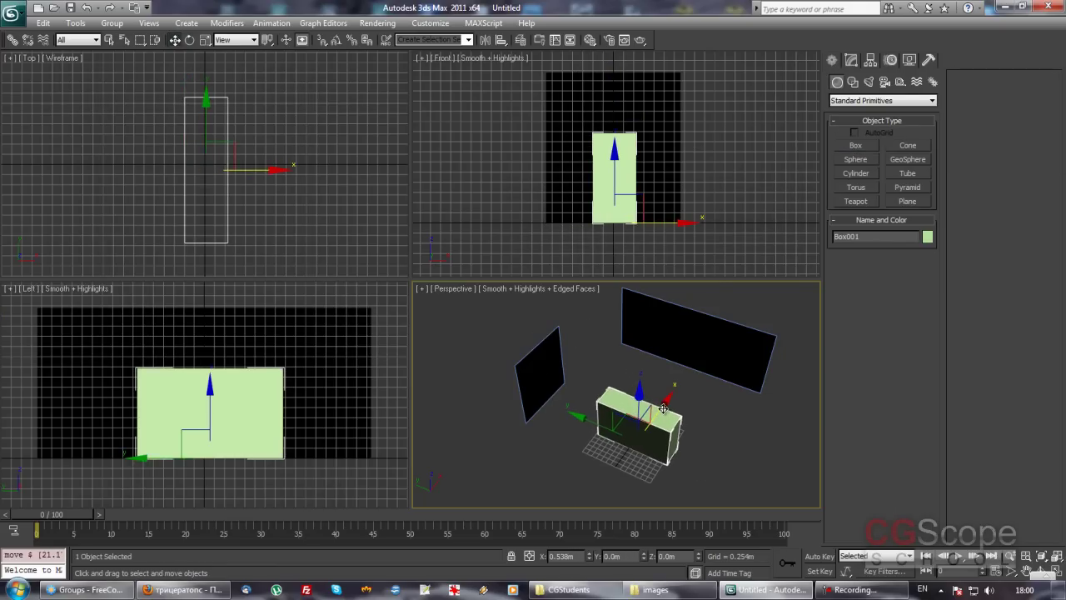
{"action": "right_click", "coordinate": [676, 146]}
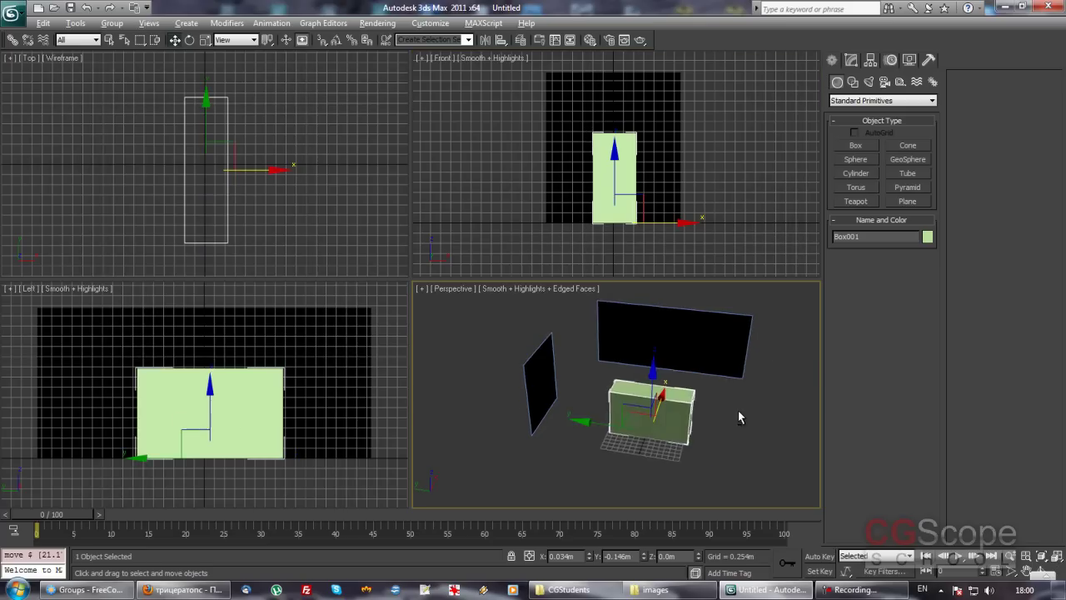
{"action": "middle_click_drag", "start_coordinate": [706, 429], "coordinate": [738, 410], "text": "alt"}
{"action": "left_click", "coordinate": [680, 435]}
{"action": "left_click", "coordinate": [621, 407]}
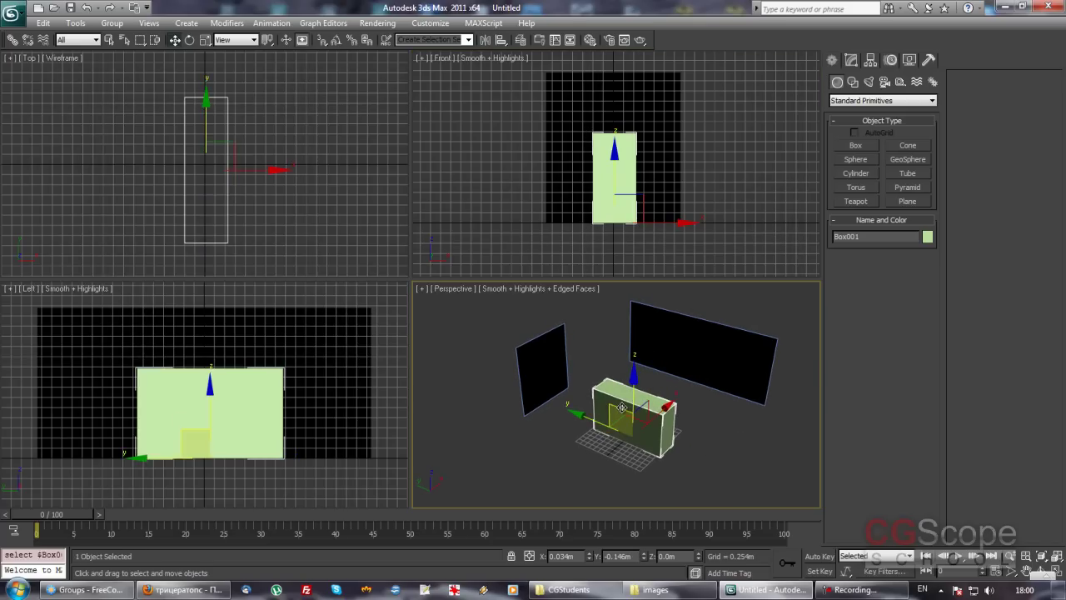
{"action": "key", "text": "Delete"}
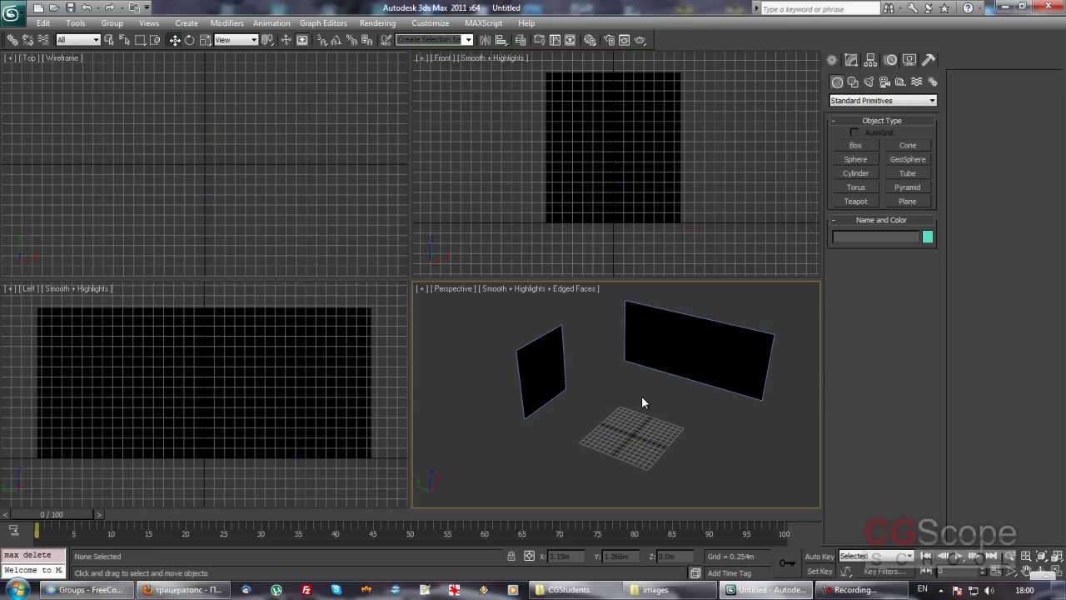
{"action": "key", "text": "ctrl+s"}
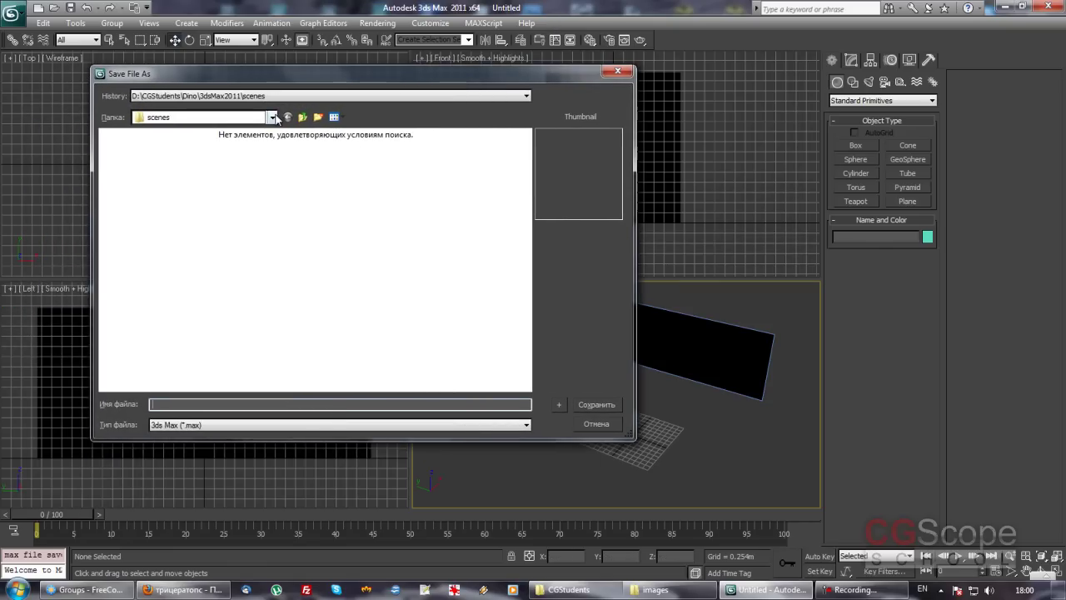
Step: Save the scene into the Dino scenes folder as 01_base_plane_setup_01.max
{"action": "left_click", "coordinate": [275, 119]}
{"action": "left_click", "coordinate": [197, 239]}
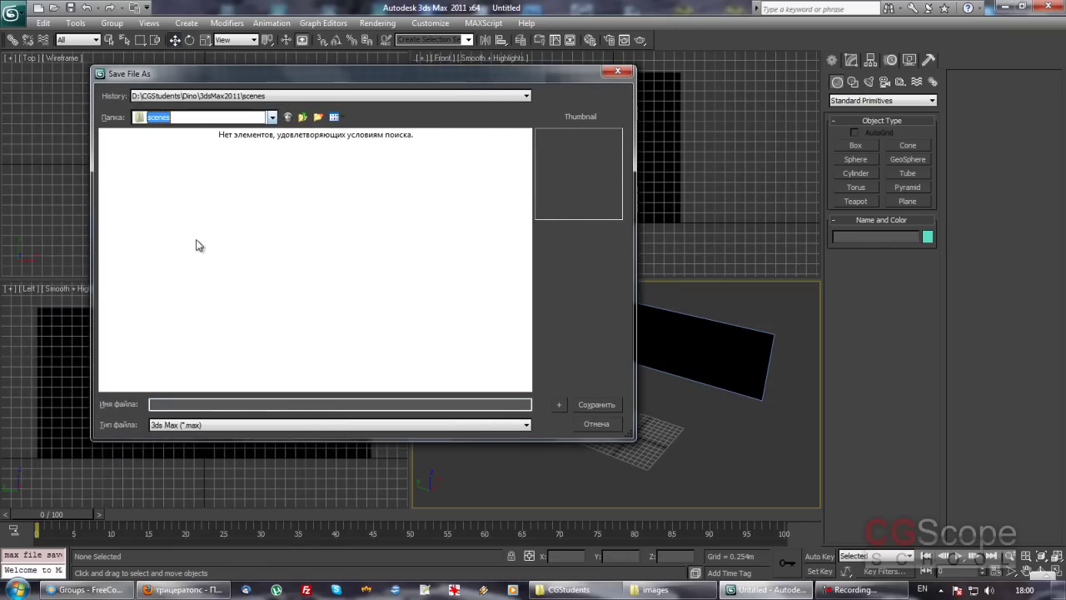
{"action": "left_click", "coordinate": [188, 404]}
{"action": "type", "text": "01_base_plane_setup_01"}
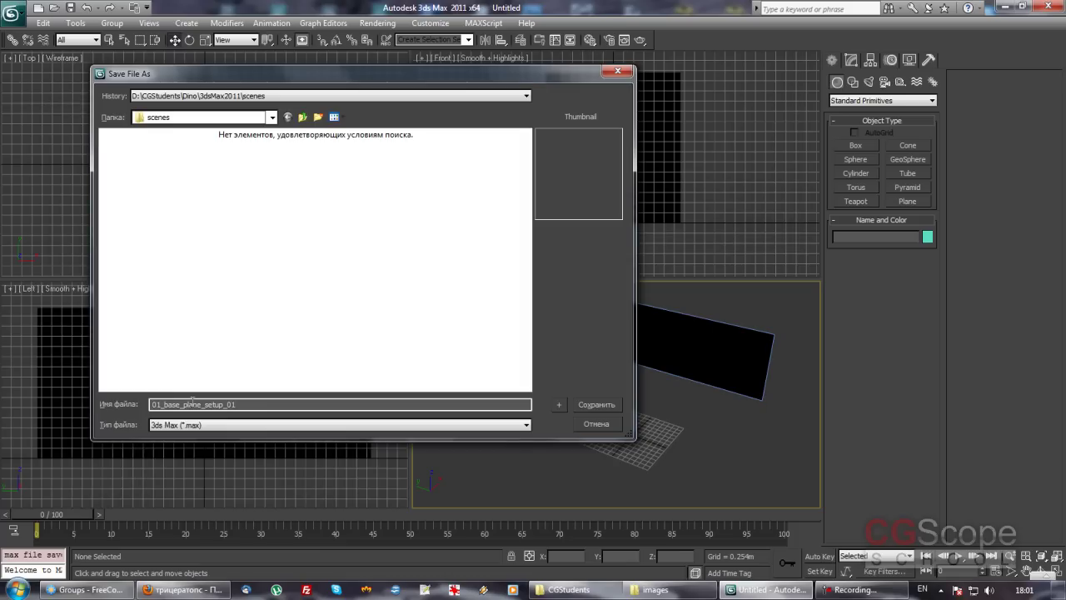
{"action": "key", "text": "ctrl+a"}
{"action": "key", "text": "Home"}
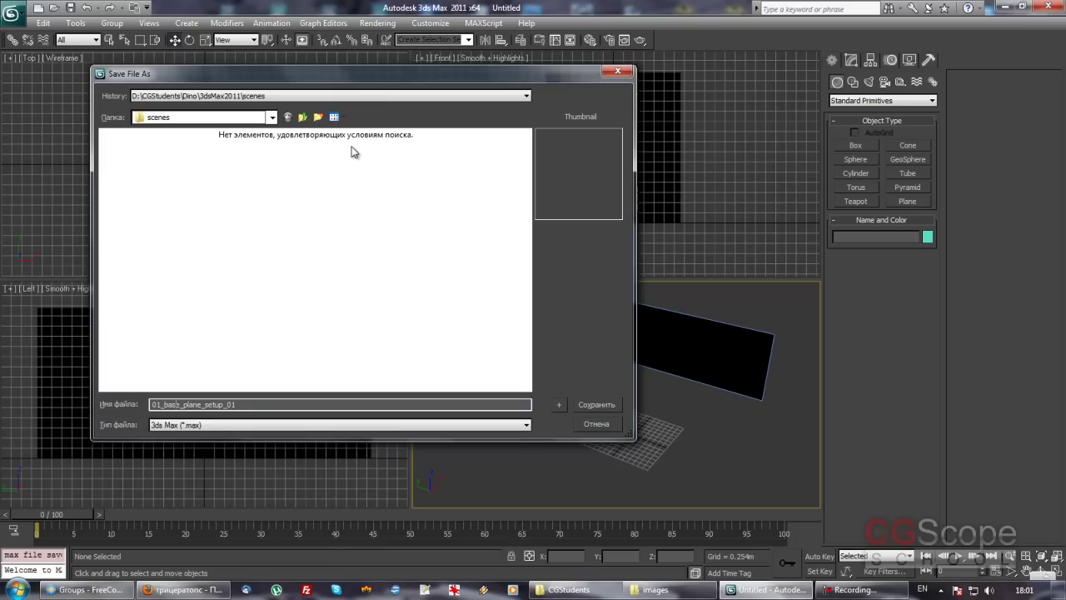
{"action": "left_click", "coordinate": [612, 406]}
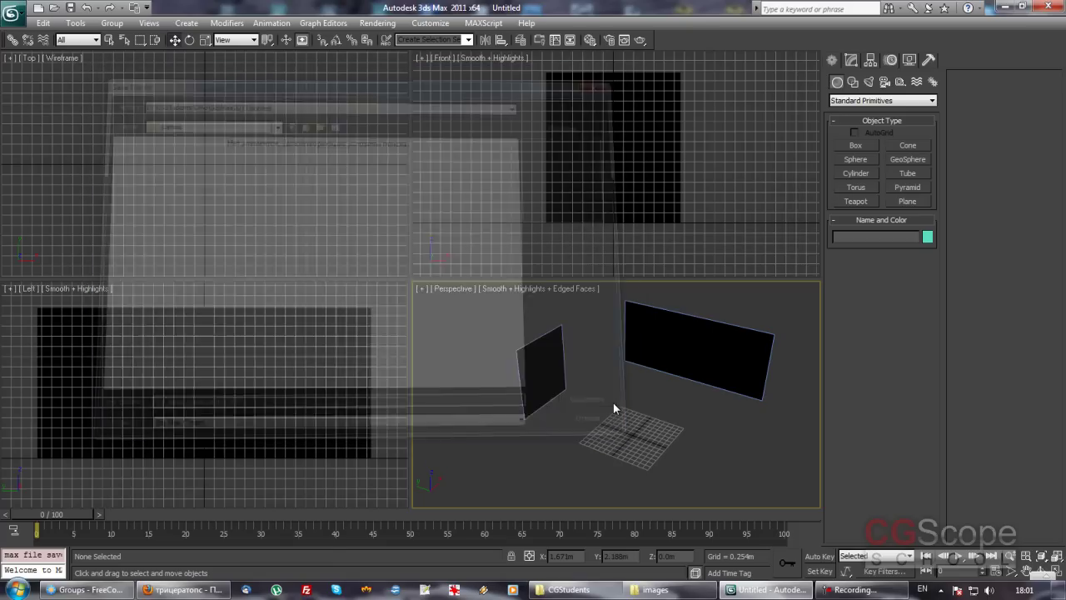
{"action": "mouse_move", "coordinate": [614, 422]}
{"action": "middle_mouse_down", "text": "alt"}
{"action": "mouse_move", "coordinate": [625, 399]}
{"action": "mouse_move", "coordinate": [644, 401]}
{"action": "middle_mouse_up", "text": "alt"}
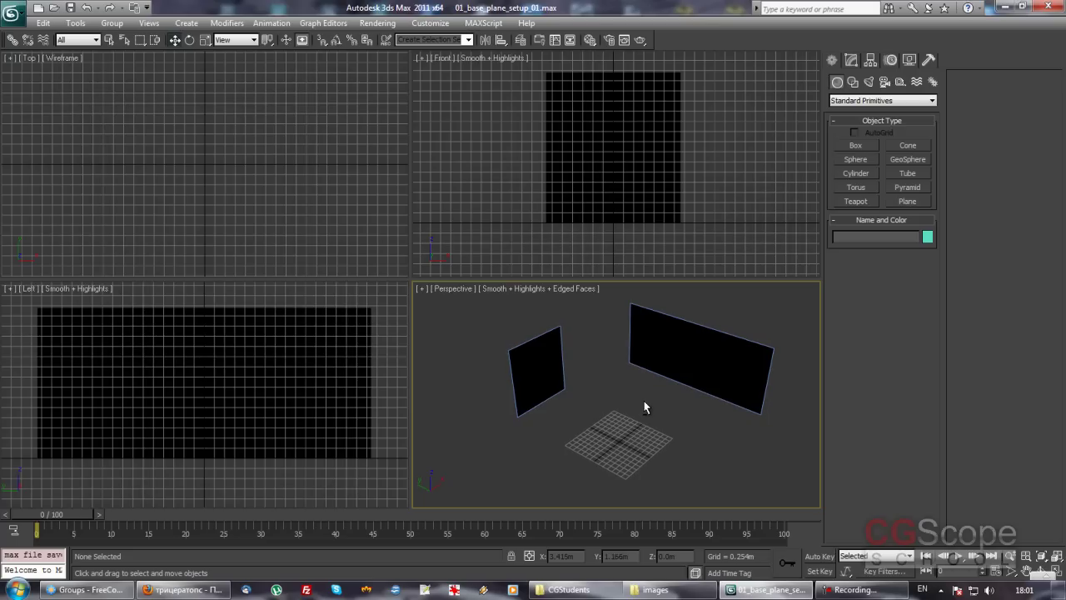
{"action": "middle_click_drag", "start_coordinate": [646, 373], "coordinate": [632, 397], "text": "alt"}
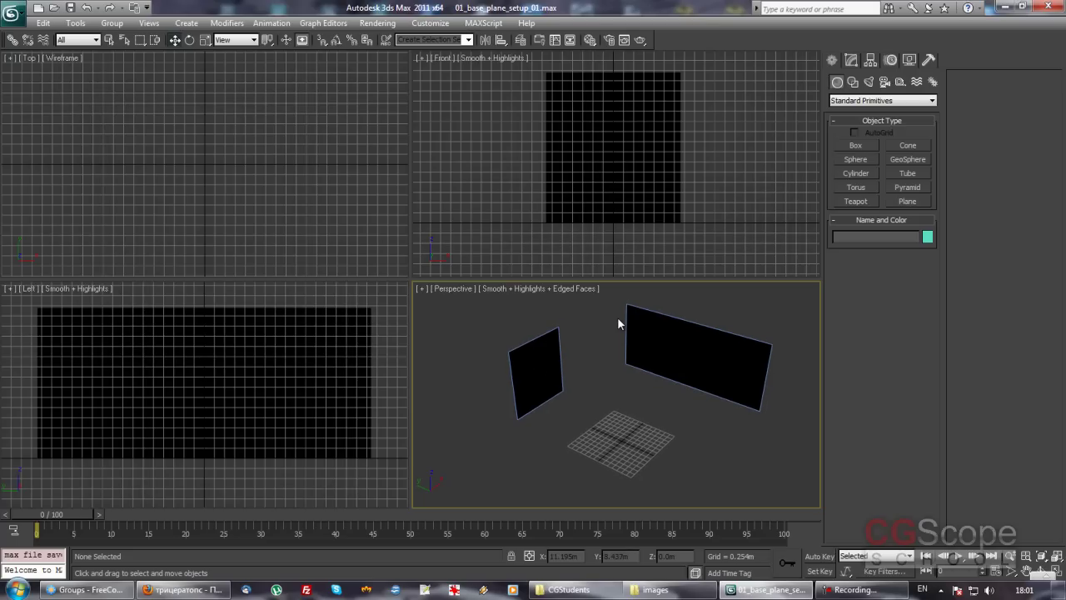
Step: Open the Material Editor with M and name the first two slots front_mat and side_mat
{"action": "key", "text": "m"}
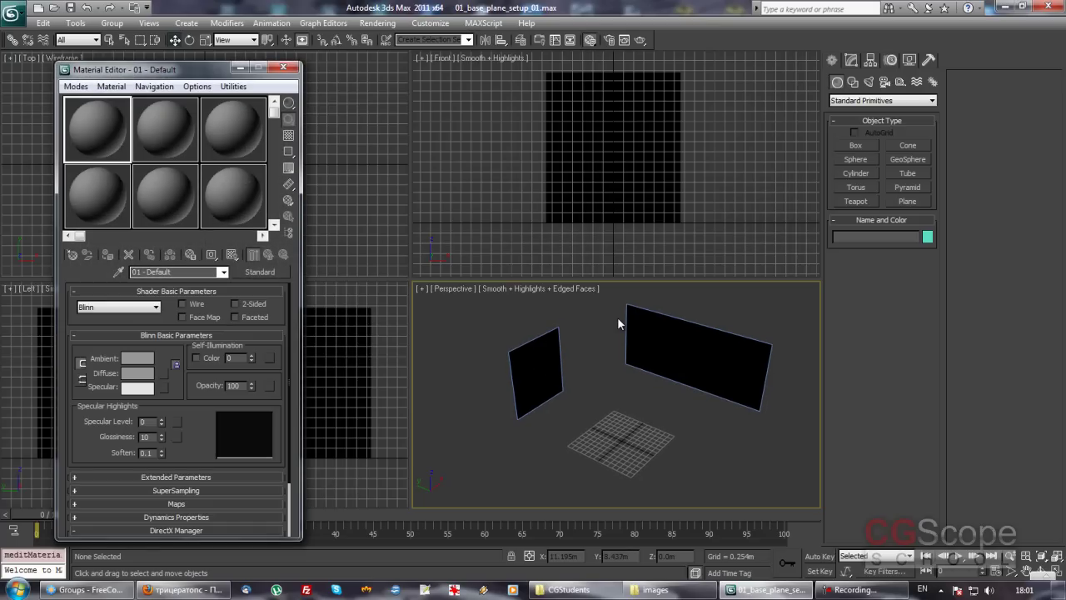
{"action": "left_click_drag", "start_coordinate": [207, 71], "coordinate": [214, 65]}
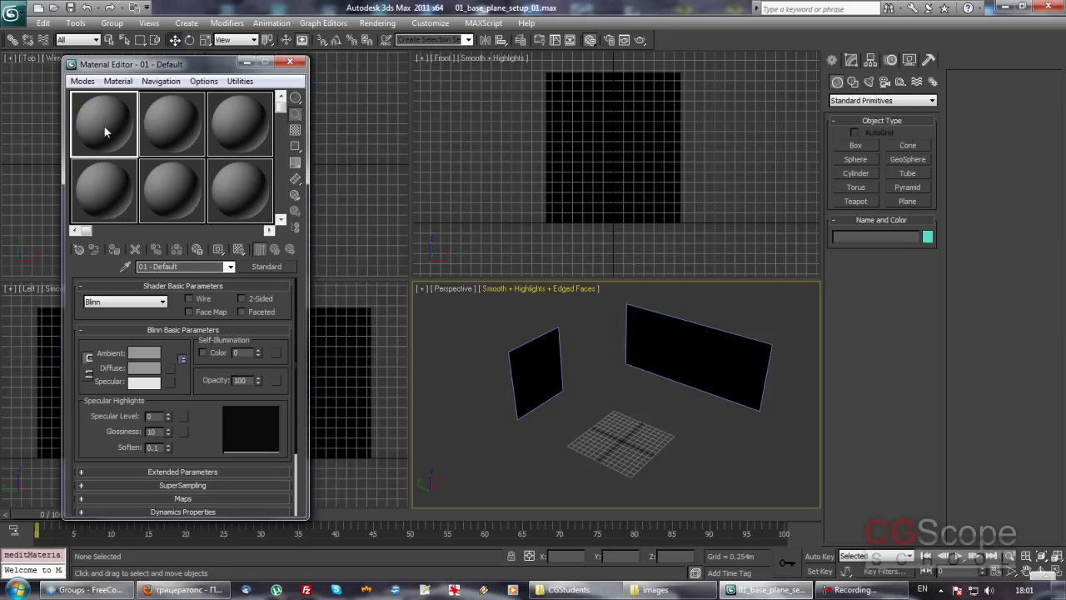
{"action": "left_click_drag", "start_coordinate": [196, 266], "coordinate": [59, 269]}
{"action": "type", "text": "front_mat"}
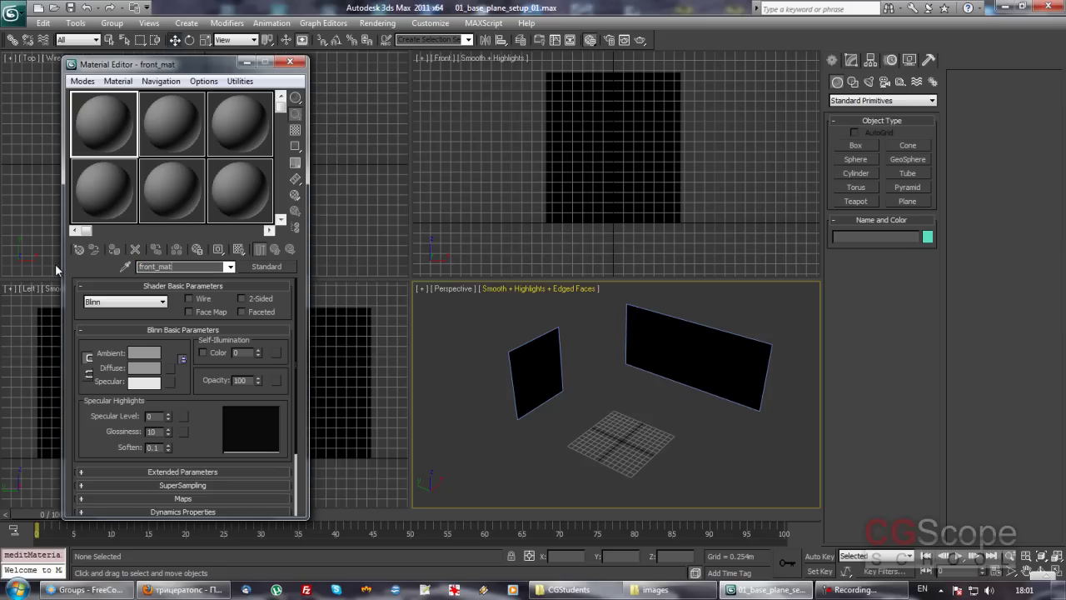
{"action": "left_click", "coordinate": [178, 123]}
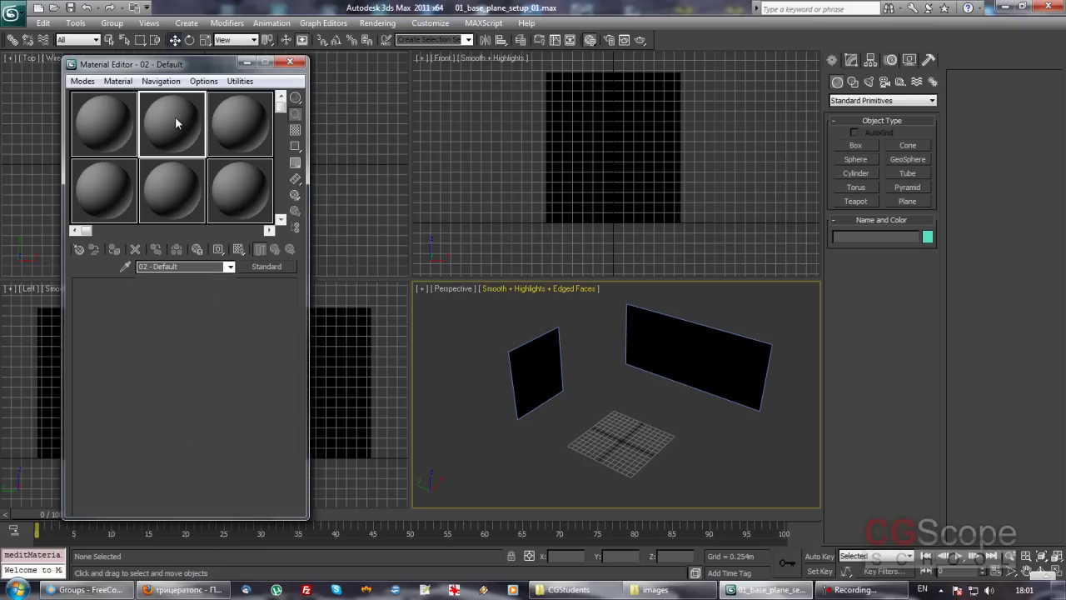
{"action": "left_click", "coordinate": [190, 263]}
{"action": "type", "text": "side_mat"}
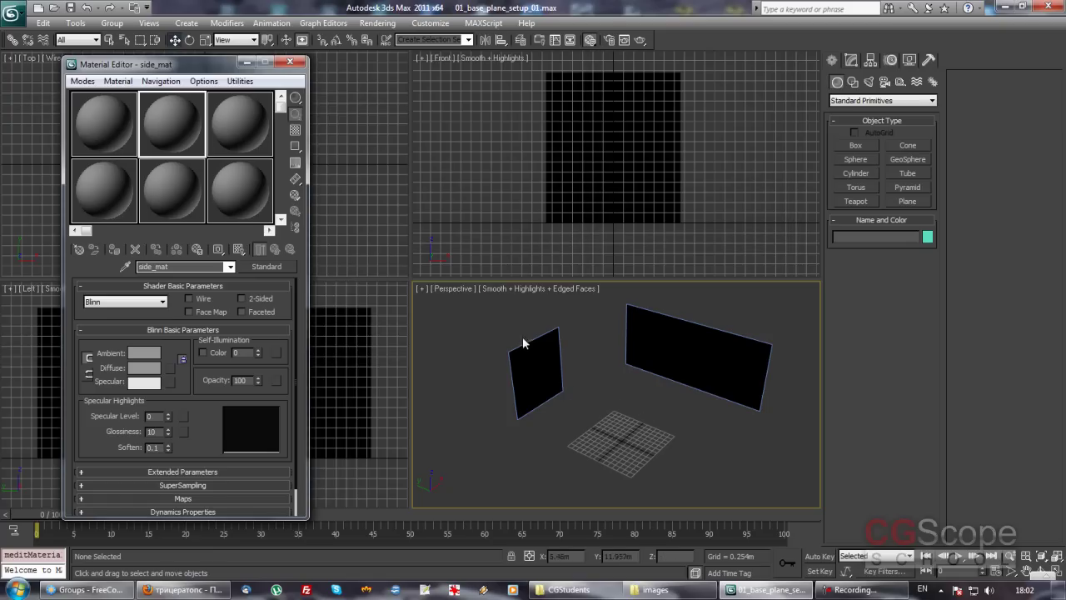
Step: Assign front_mat to the front_view plane and side_mat to the side_view plane
{"action": "left_click", "coordinate": [96, 119]}
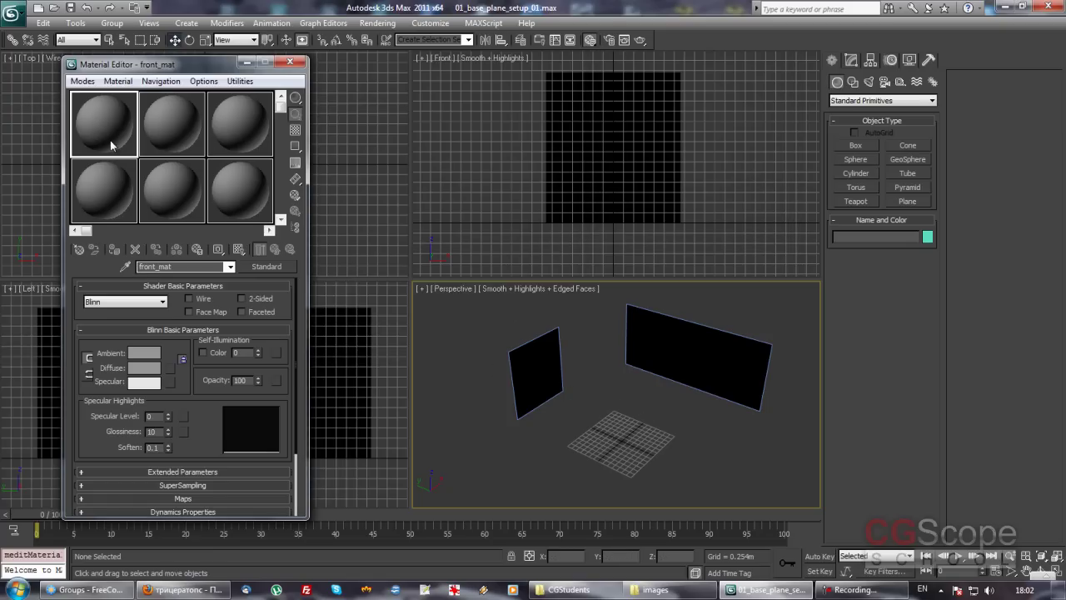
{"action": "left_click_drag", "start_coordinate": [483, 315], "coordinate": [543, 426]}
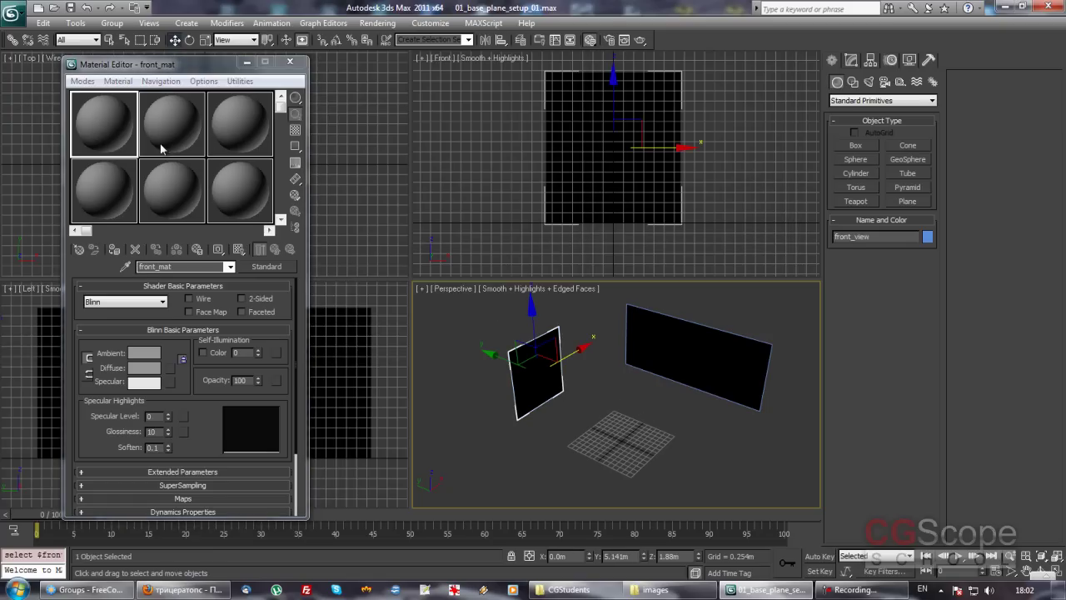
{"action": "left_click", "coordinate": [99, 120]}
{"action": "left_click", "coordinate": [116, 251]}
{"action": "left_click_drag", "start_coordinate": [714, 410], "coordinate": [625, 351]}
{"action": "left_click", "coordinate": [172, 129]}
{"action": "left_click", "coordinate": [114, 250]}
Step: Flip the front_view plane's polygon normal in Editable Poly Polygon mode
{"action": "left_click", "coordinate": [594, 401]}
{"action": "middle_click_drag", "start_coordinate": [595, 400], "coordinate": [631, 412], "text": "alt"}
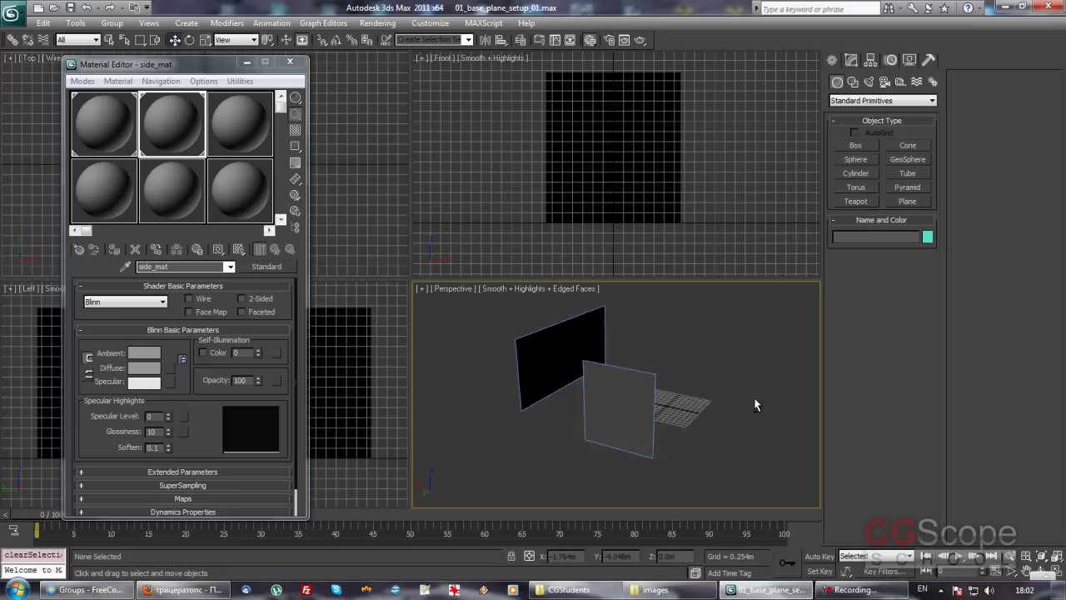
{"action": "mouse_move", "coordinate": [537, 372]}
{"action": "middle_mouse_down", "text": "alt"}
{"action": "mouse_move", "coordinate": [767, 419]}
{"action": "mouse_move", "coordinate": [643, 425]}
{"action": "middle_mouse_up", "text": "alt"}
{"action": "left_click", "coordinate": [541, 363]}
{"action": "middle_click_drag", "start_coordinate": [614, 388], "coordinate": [752, 220], "text": "alt"}
{"action": "left_click", "coordinate": [850, 63]}
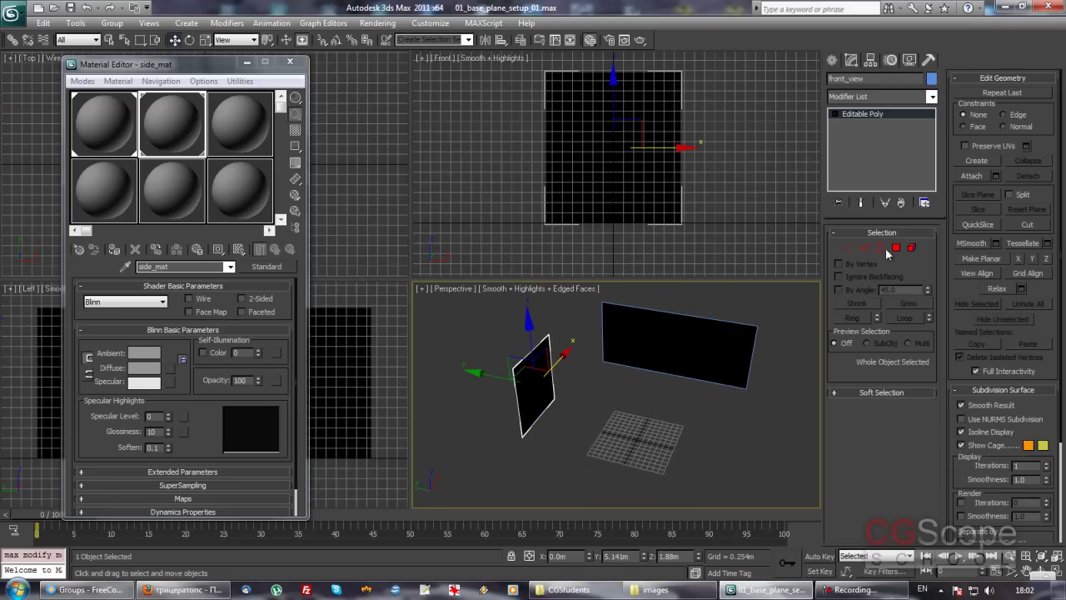
{"action": "left_click", "coordinate": [895, 247]}
{"action": "left_click_drag", "start_coordinate": [841, 325], "coordinate": [841, 323]}
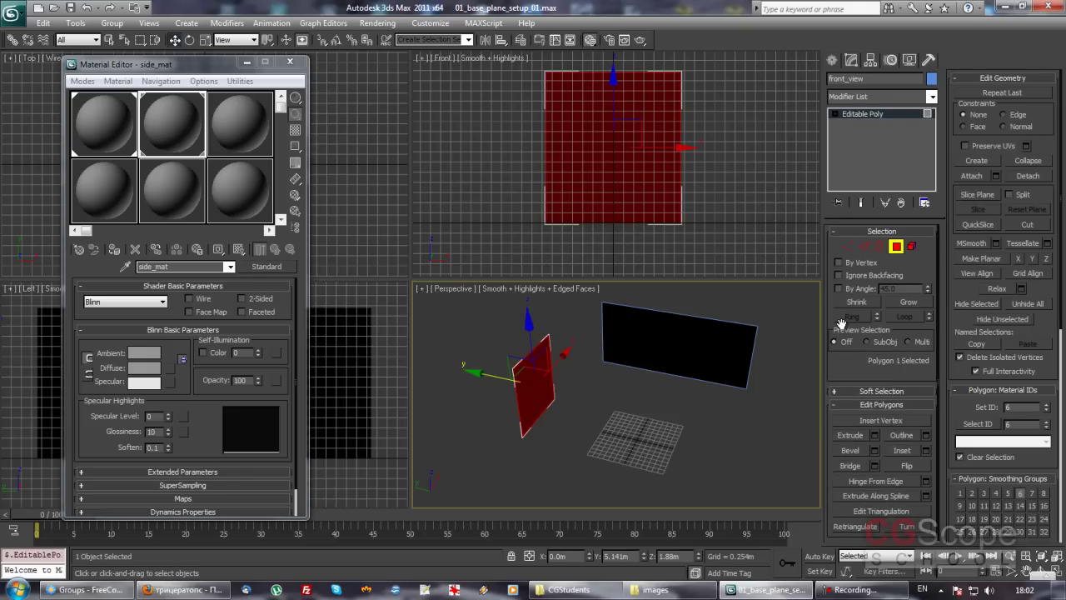
{"action": "left_click", "coordinate": [899, 468]}
{"action": "left_click", "coordinate": [895, 247]}
{"action": "left_click", "coordinate": [771, 411]}
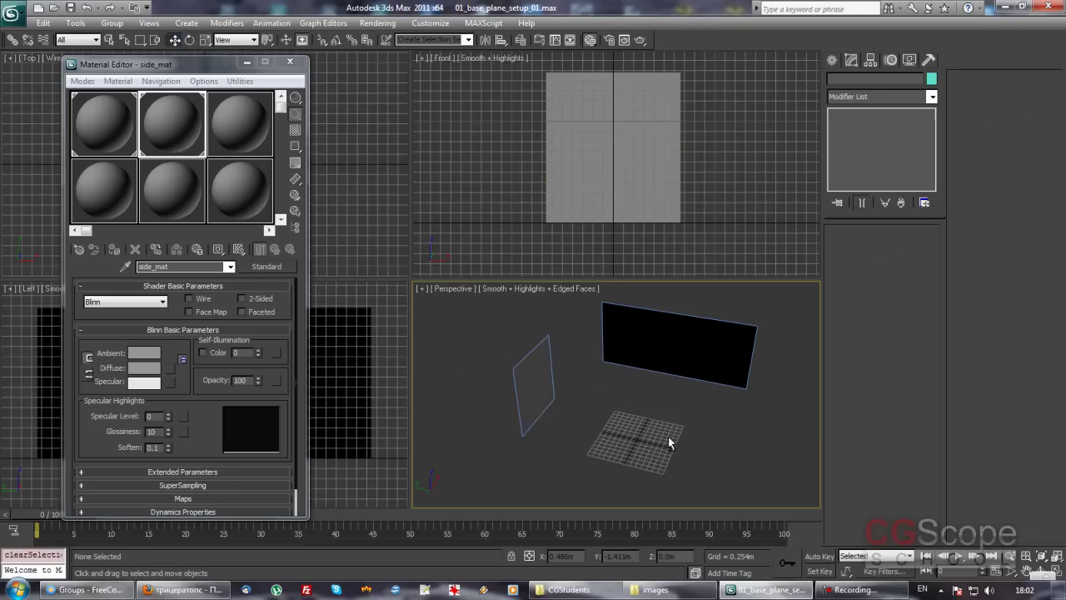
Step: Flip the side_view plane's polygon normal so it also displays grey
{"action": "left_click", "coordinate": [673, 347]}
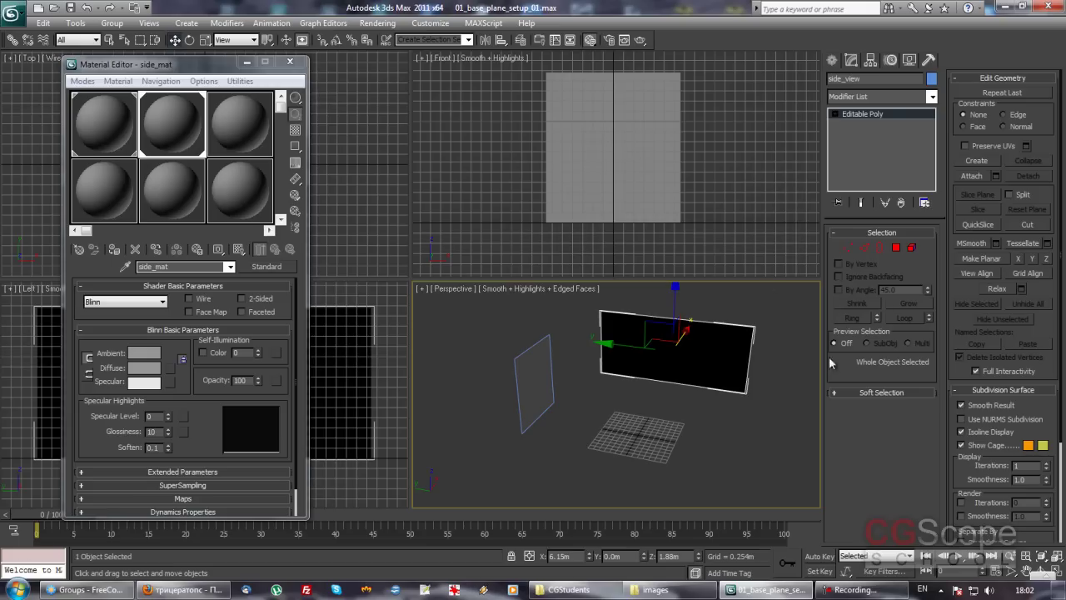
{"action": "left_click", "coordinate": [895, 247]}
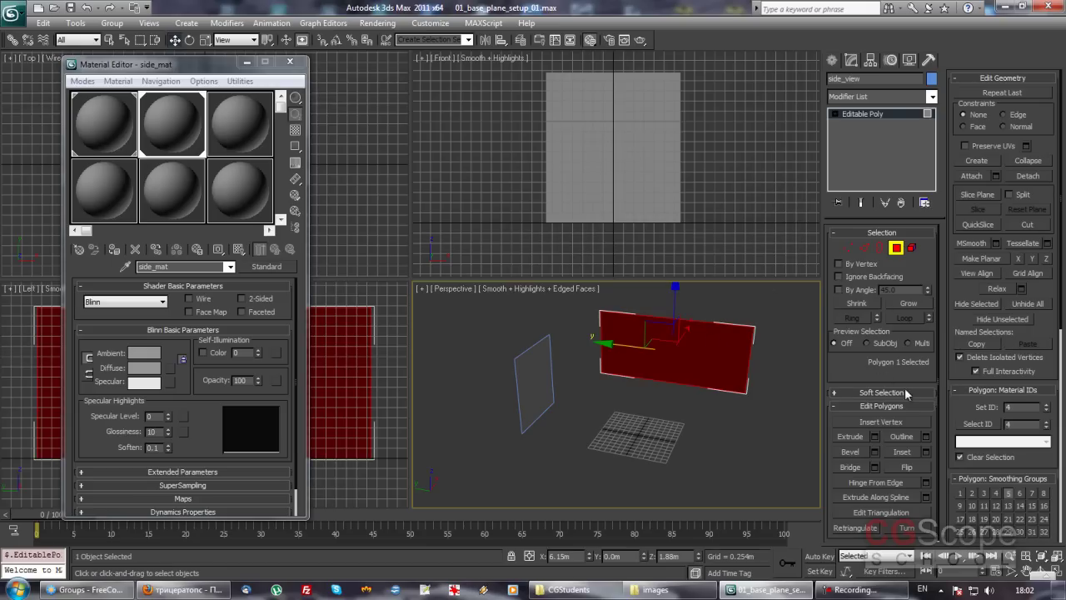
{"action": "left_click", "coordinate": [901, 464]}
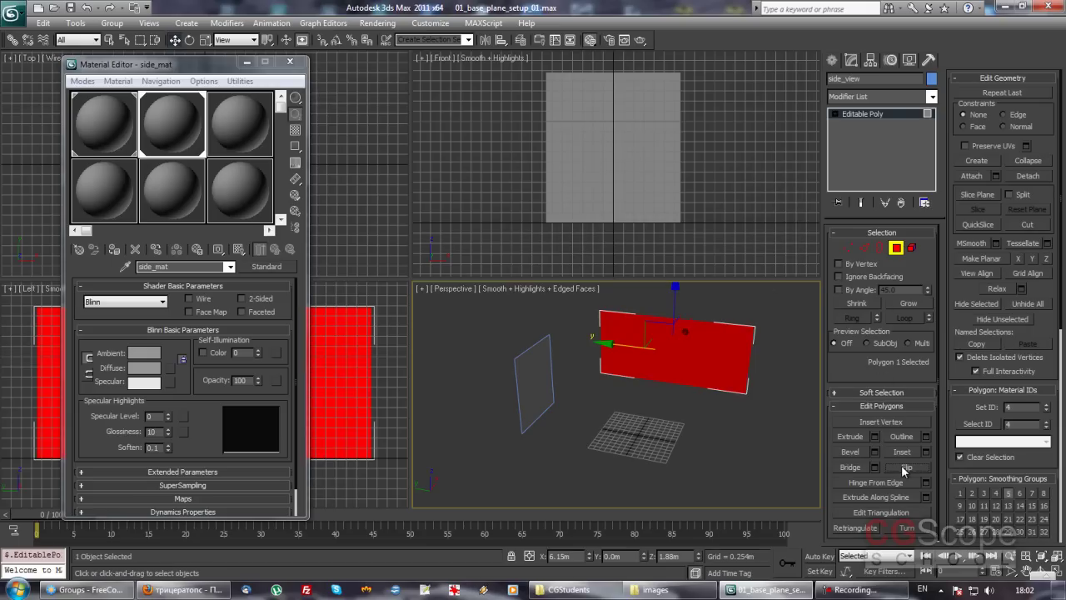
{"action": "left_click", "coordinate": [895, 250]}
{"action": "left_click", "coordinate": [718, 456]}
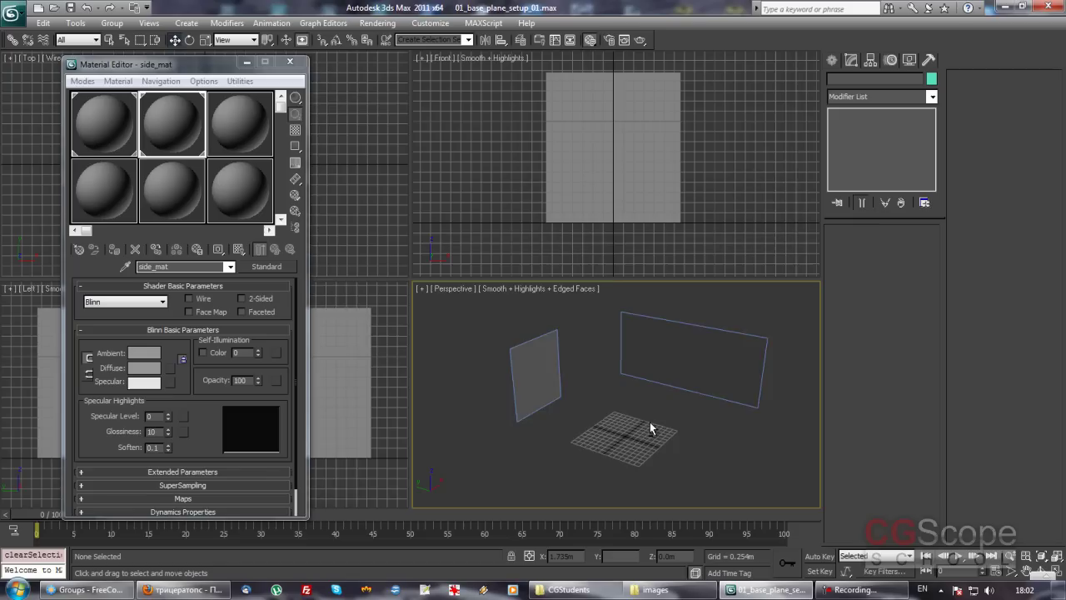
{"action": "middle_click_drag", "start_coordinate": [658, 394], "coordinate": [660, 396], "text": "alt"}
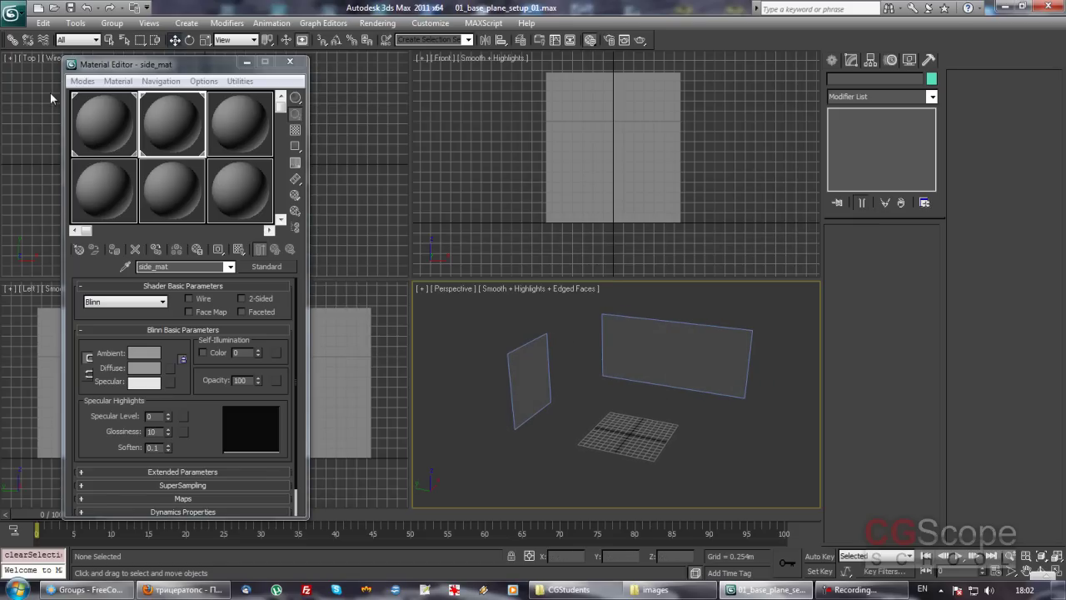
{"action": "left_click", "coordinate": [104, 118]}
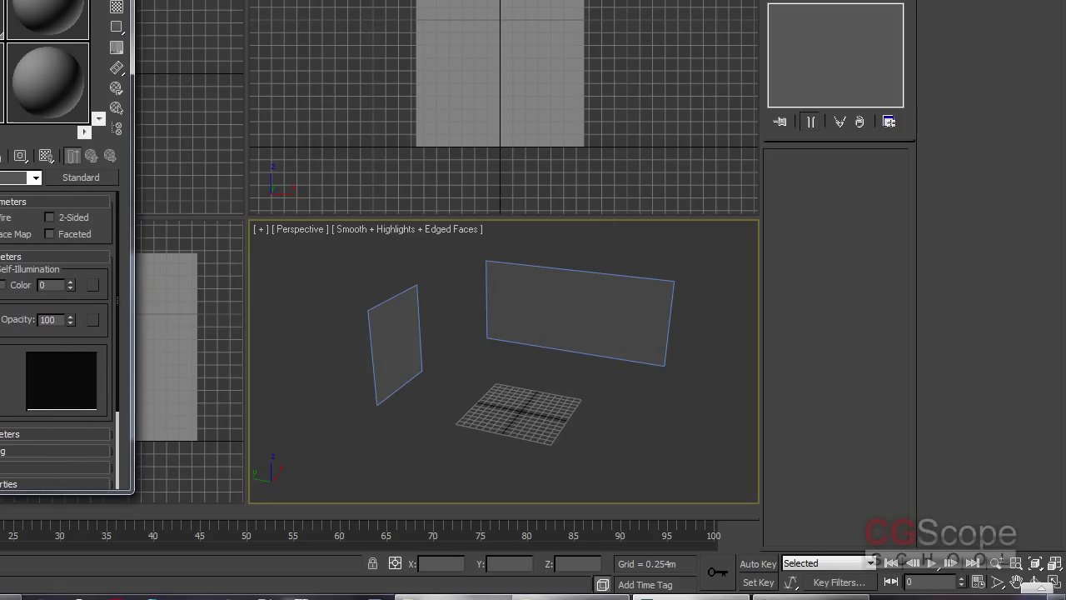
Step: Expand front_mat's Maps rollout and bring the Diffuse map slot into view
{"action": "left_click_drag", "start_coordinate": [1, 345], "coordinate": [1, 268]}
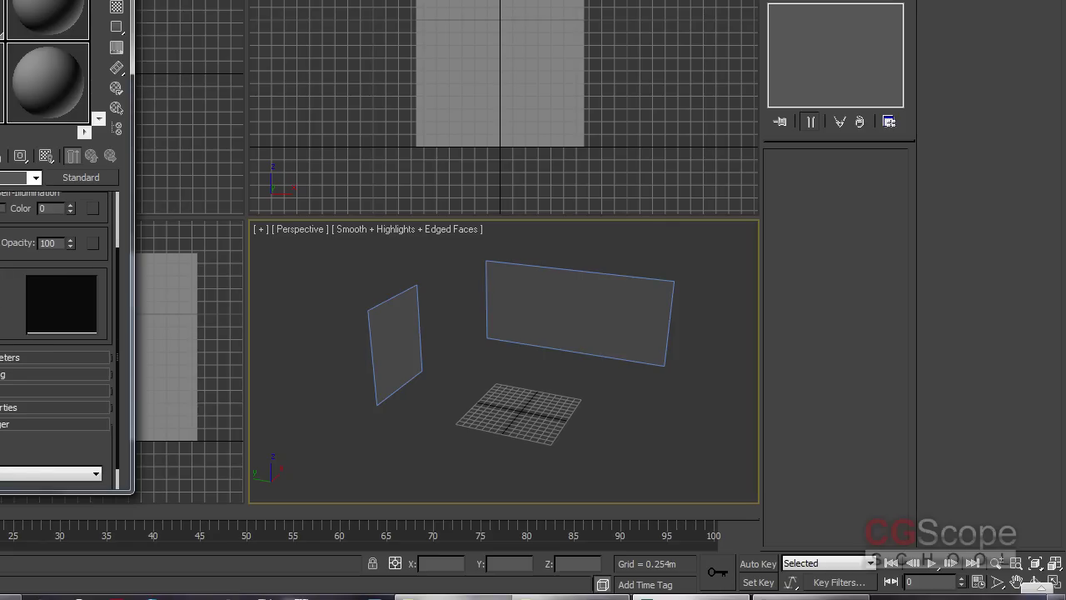
{"action": "scroll", "coordinate": [58, 334], "scroll_direction": "up", "scroll_amount": 2}
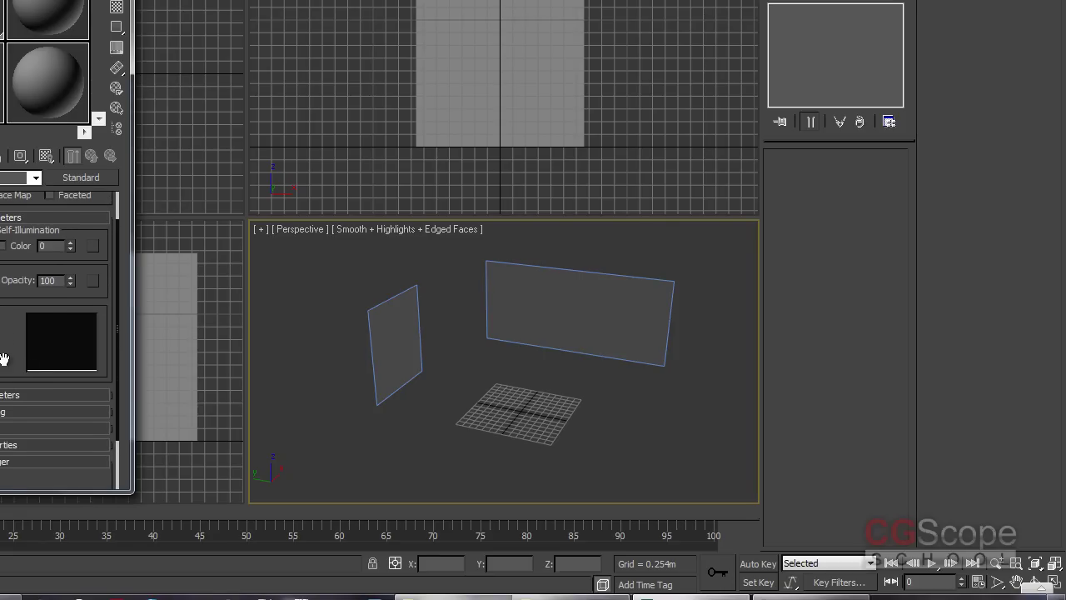
{"action": "scroll", "coordinate": [3, 358], "scroll_direction": "down", "scroll_amount": 2}
{"action": "left_click", "coordinate": [4, 391]}
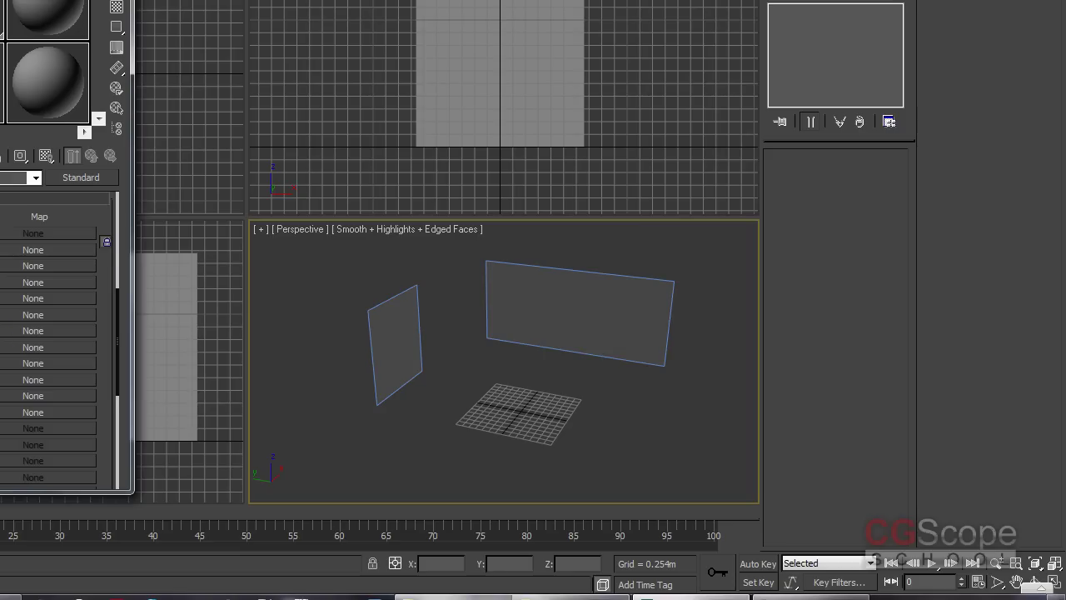
{"action": "scroll", "coordinate": [59, 334], "scroll_direction": "up", "scroll_amount": 1}
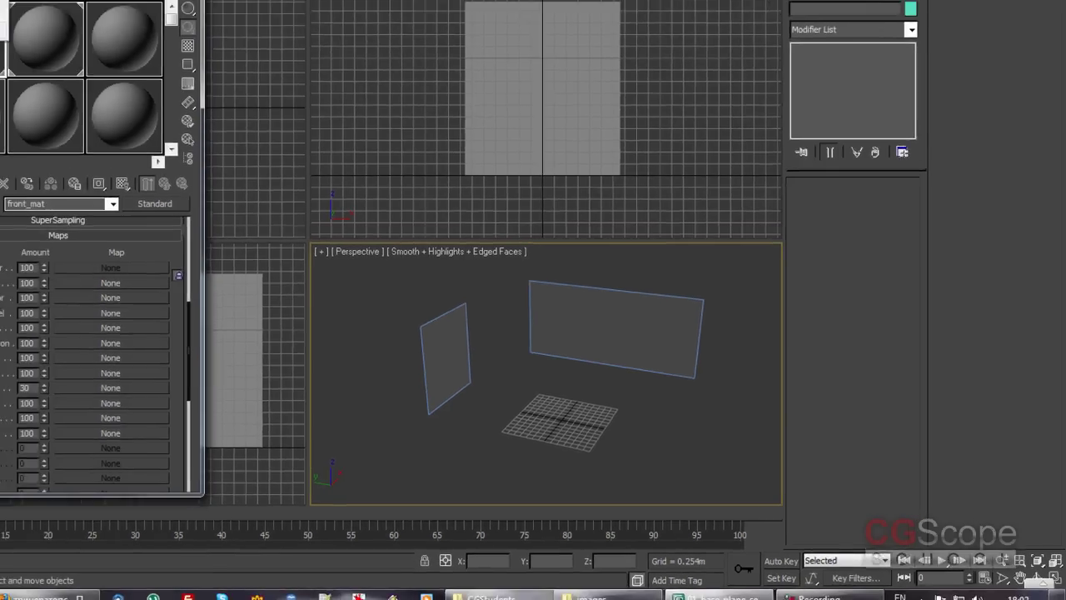
{"action": "left_click", "coordinate": [93, 62]}
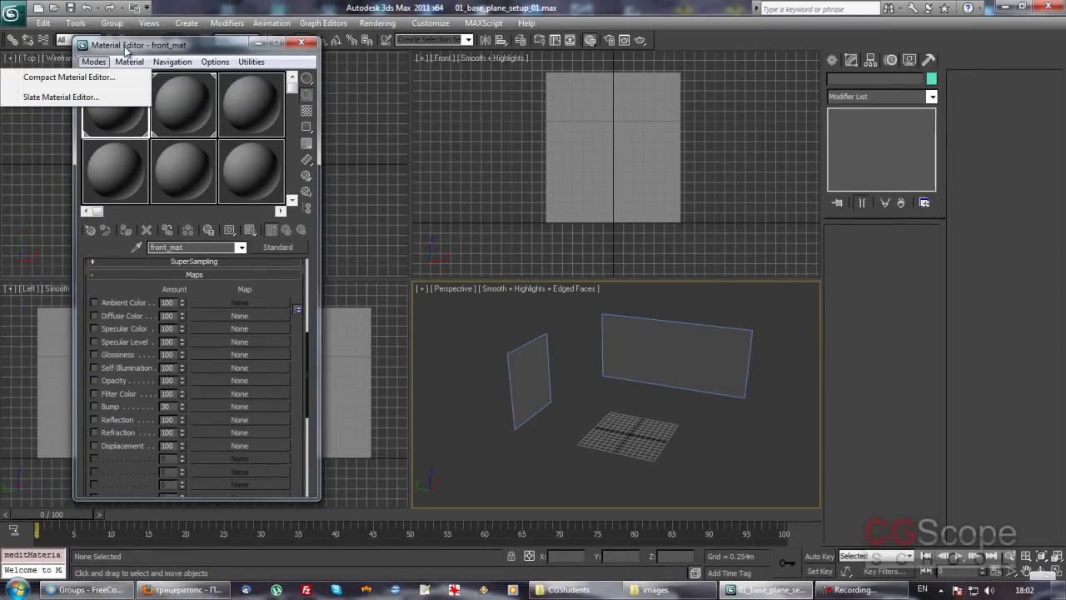
{"action": "left_click", "coordinate": [80, 81]}
{"action": "scroll", "coordinate": [225, 350], "scroll_direction": "up", "scroll_amount": 10}
{"action": "scroll", "coordinate": [215, 381], "scroll_direction": "up", "scroll_amount": 1}
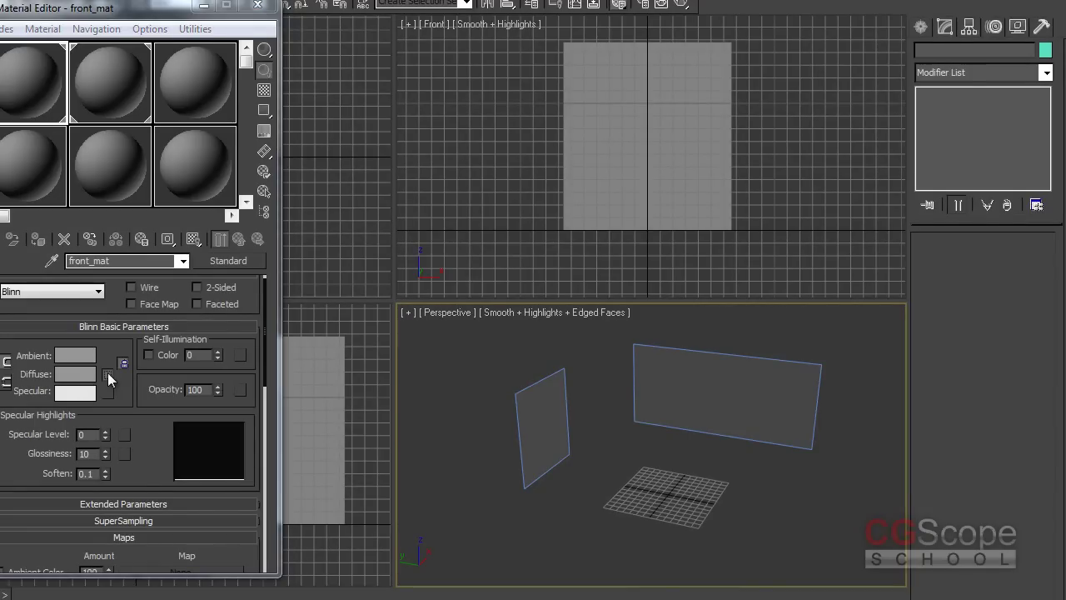
Step: Assign a Bitmap map loading dino_front.jpg to front_mat's diffuse colour
{"action": "left_click", "coordinate": [107, 374]}
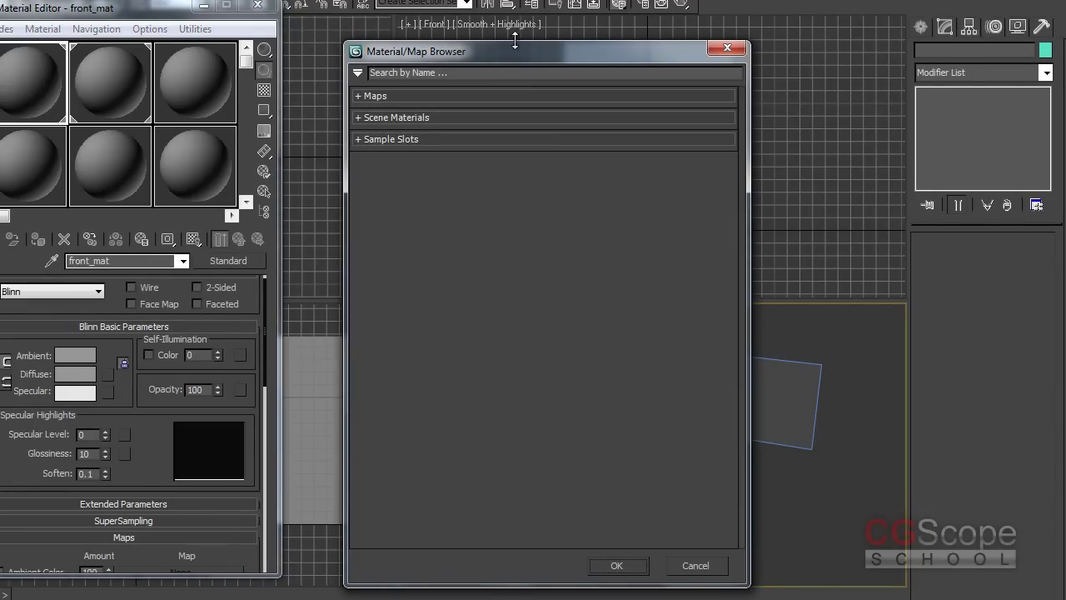
{"action": "left_click", "coordinate": [358, 96]}
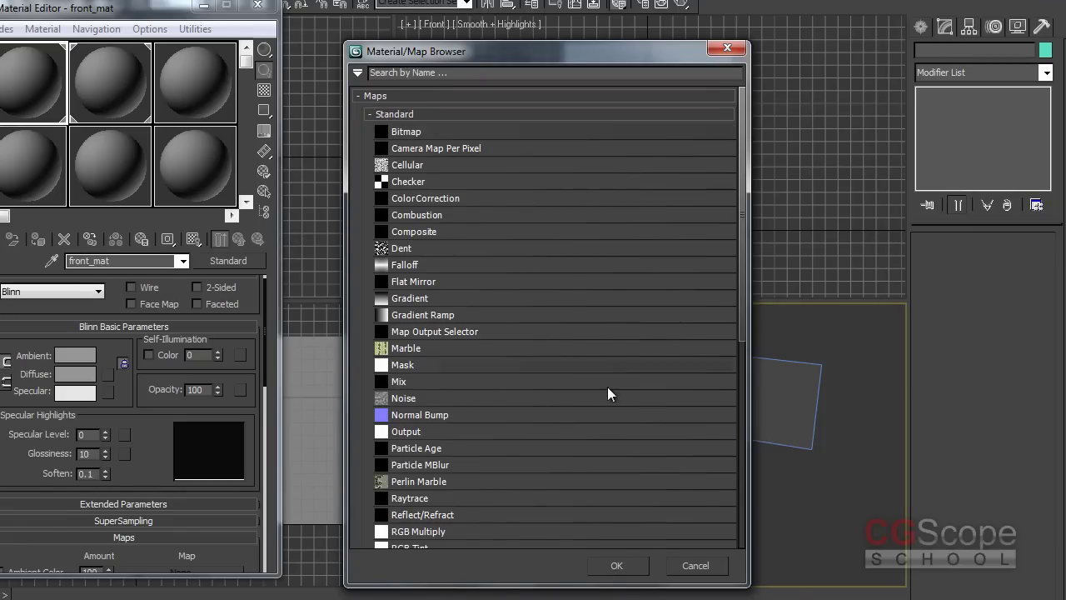
{"action": "left_click", "coordinate": [631, 566]}
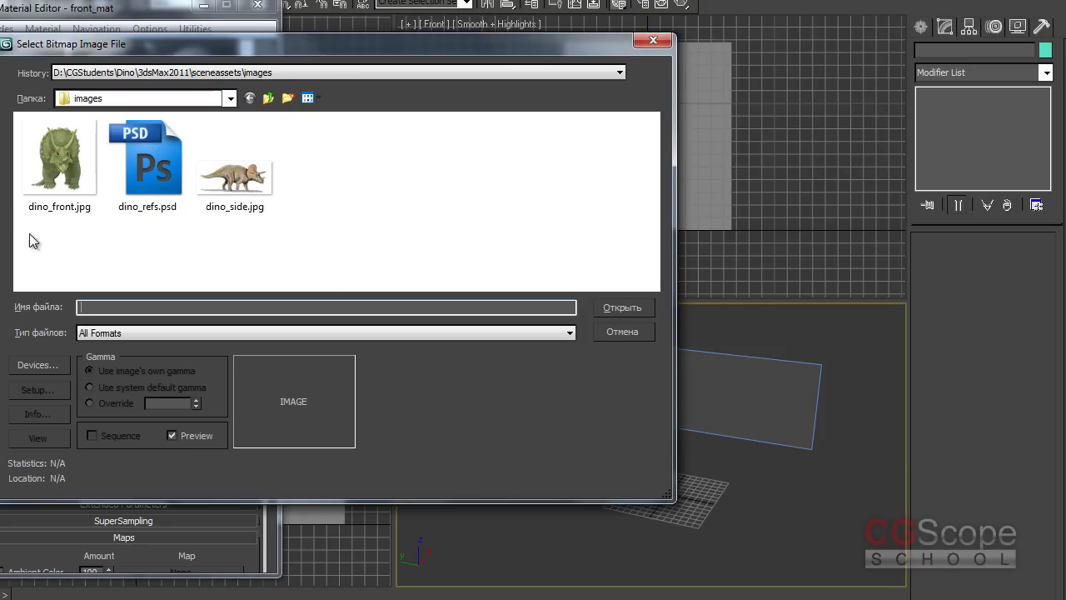
{"action": "left_click", "coordinate": [59, 156]}
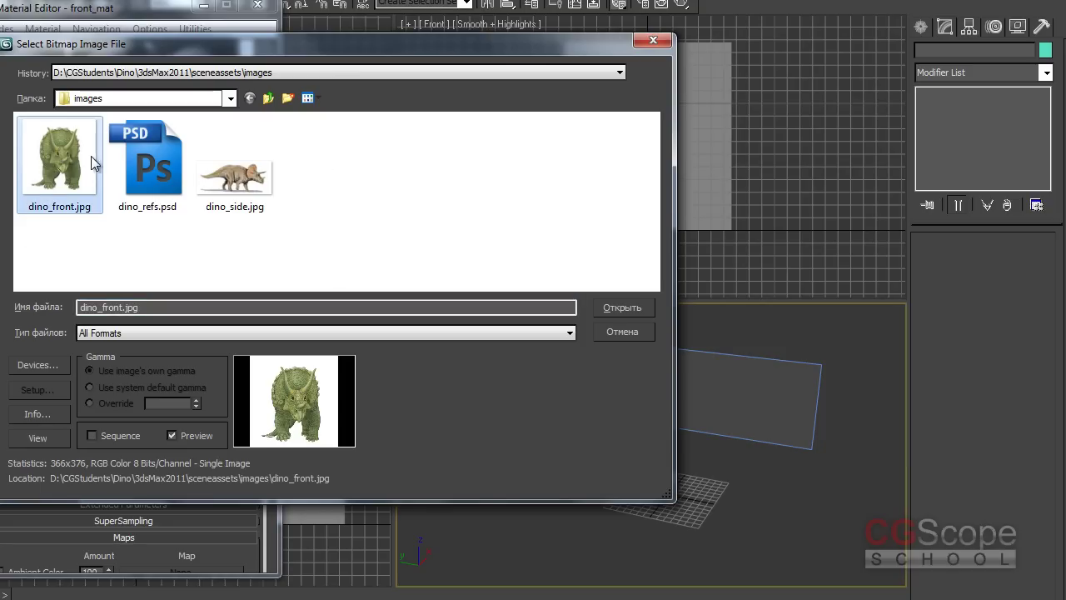
{"action": "left_click", "coordinate": [632, 306]}
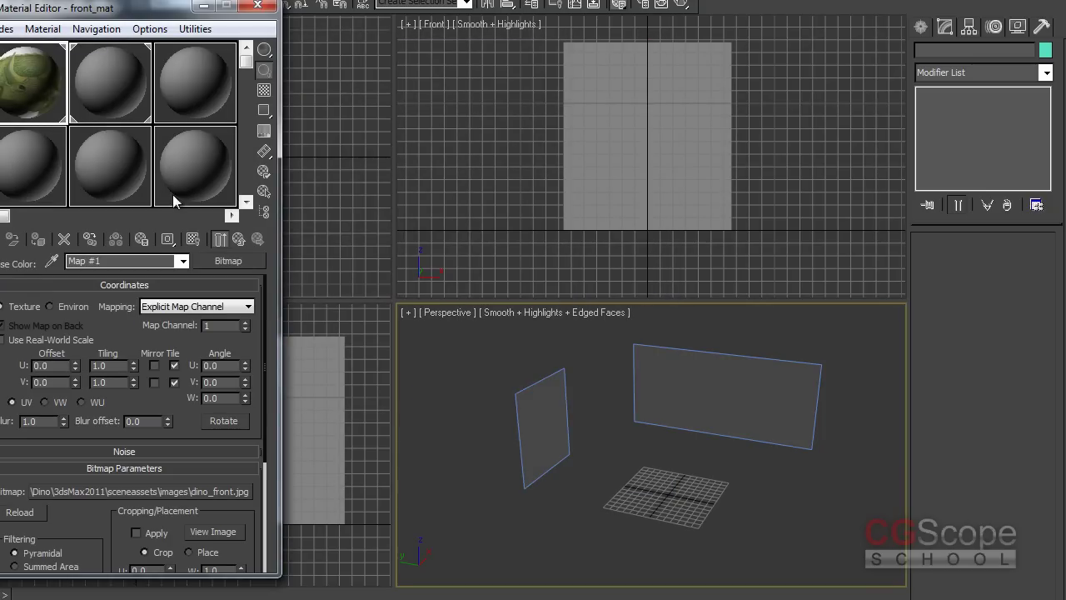
{"action": "scroll", "coordinate": [125, 350], "scroll_direction": "down", "scroll_amount": 5}
{"action": "scroll", "coordinate": [144, 370], "scroll_direction": "up", "scroll_amount": 5}
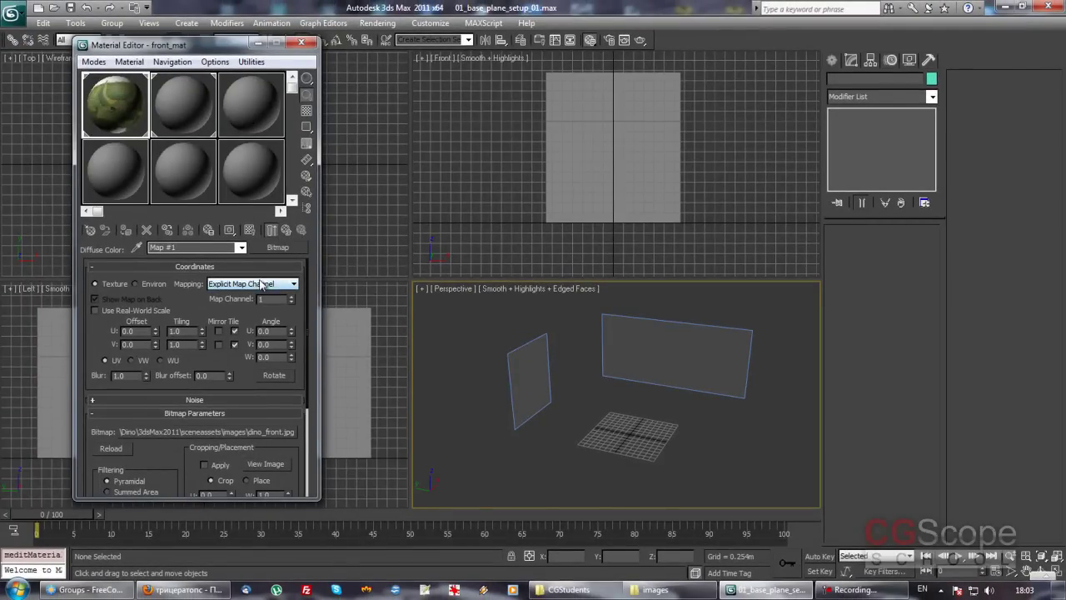
Step: Display the dino_front map on the front plane and raise front_mat self-illumination to 100
{"action": "left_click", "coordinate": [288, 231]}
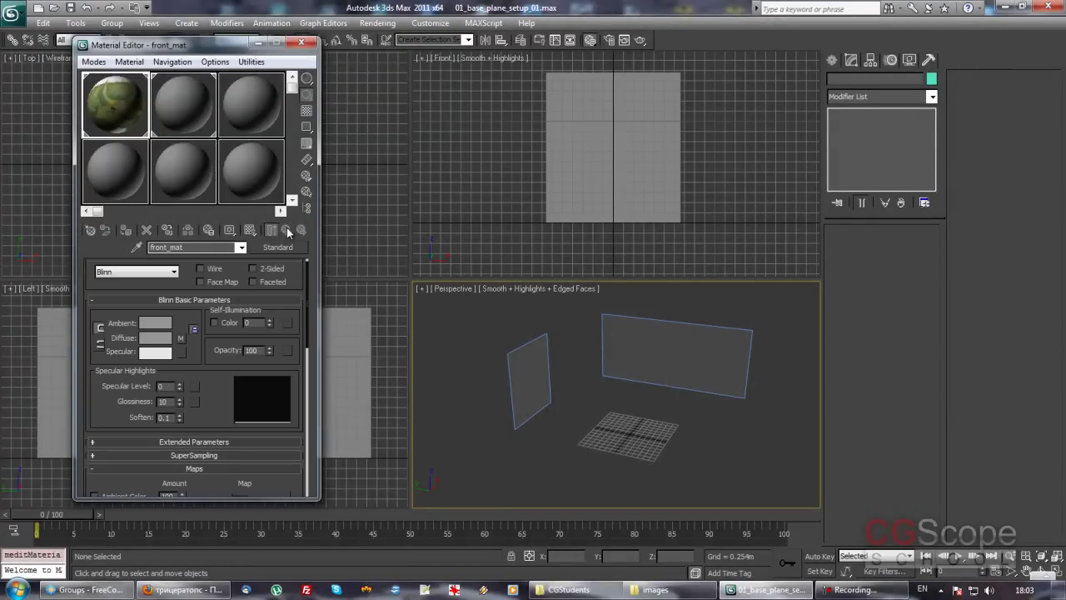
{"action": "left_click_drag", "start_coordinate": [219, 413], "coordinate": [232, 340]}
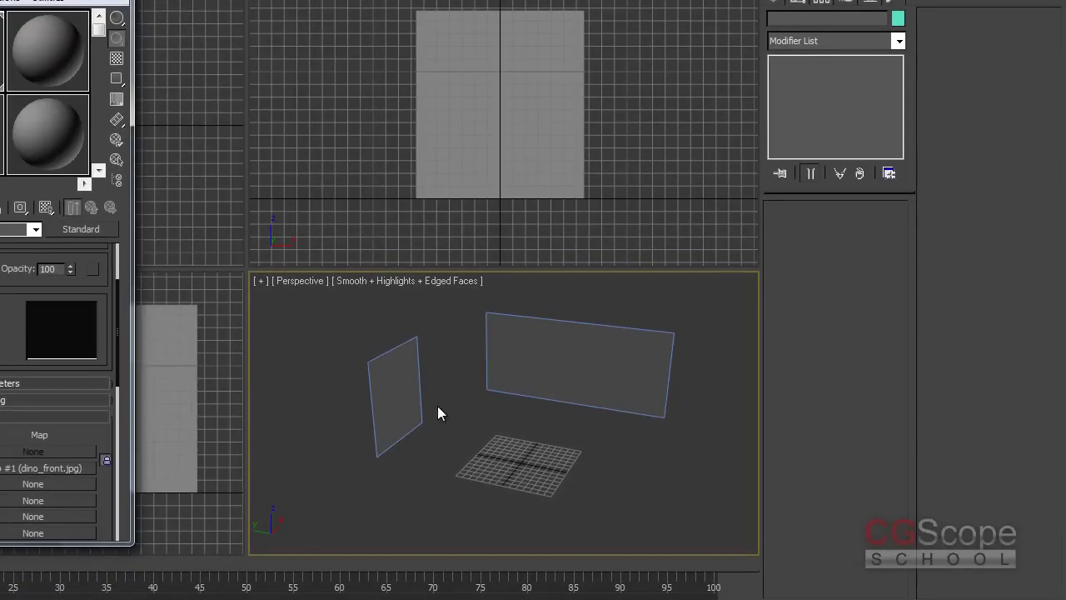
{"action": "middle_click_drag", "start_coordinate": [439, 412], "coordinate": [440, 412], "text": "alt"}
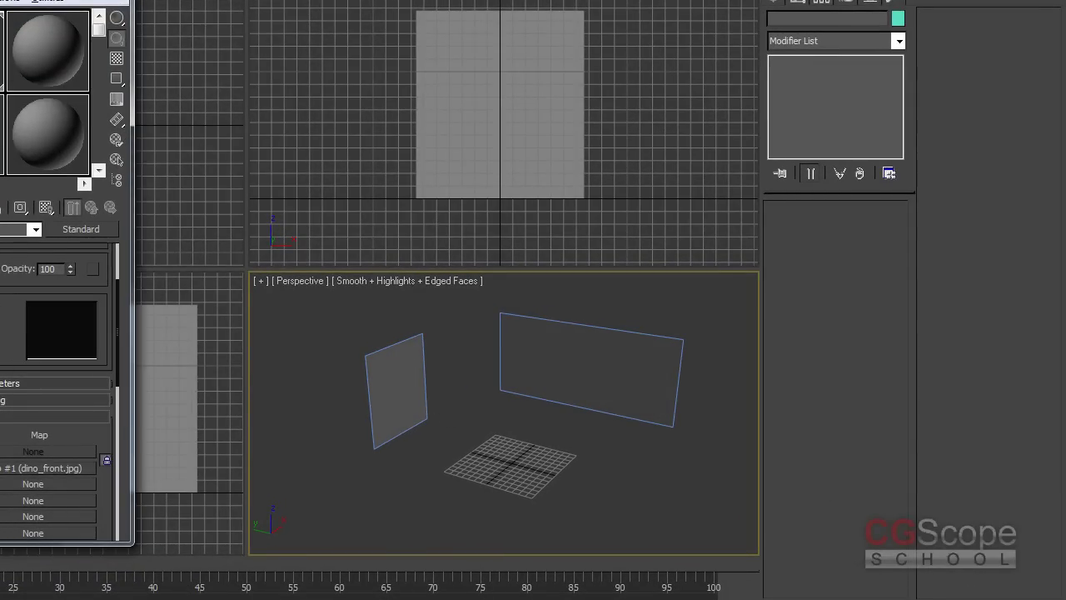
{"action": "left_click", "coordinate": [47, 209]}
{"action": "mouse_move", "coordinate": [544, 430]}
{"action": "middle_mouse_down", "text": "alt"}
{"action": "mouse_move", "coordinate": [488, 428]}
{"action": "mouse_move", "coordinate": [556, 432]}
{"action": "mouse_move", "coordinate": [499, 430]}
{"action": "mouse_move", "coordinate": [552, 428]}
{"action": "mouse_move", "coordinate": [527, 409]}
{"action": "middle_mouse_up", "text": "alt"}
{"action": "left_click_drag", "start_coordinate": [17, 312], "coordinate": [21, 414]}
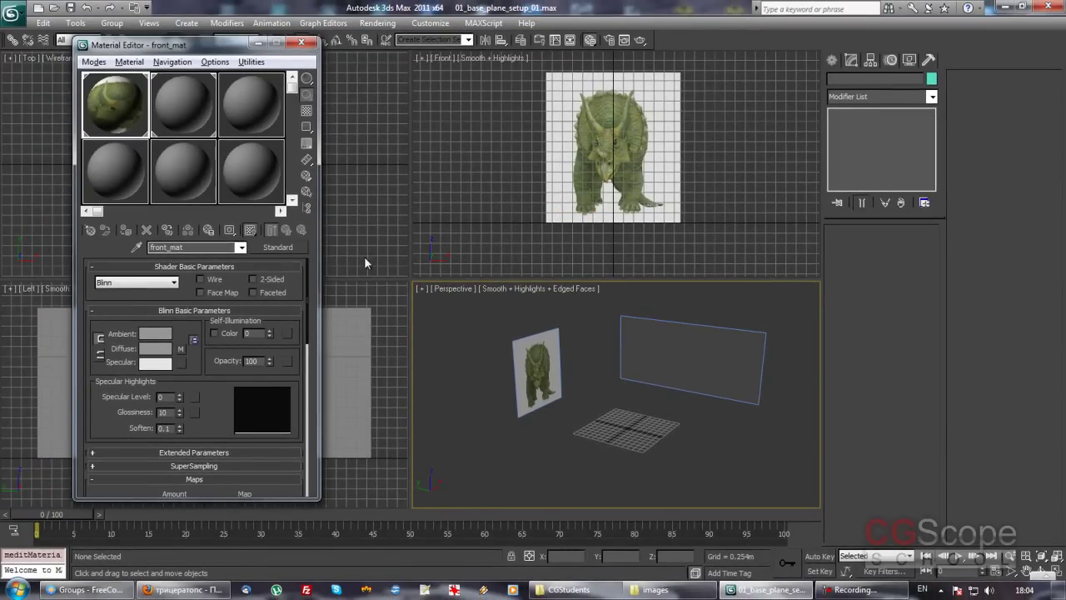
{"action": "left_click_drag", "start_coordinate": [268, 335], "coordinate": [274, 204]}
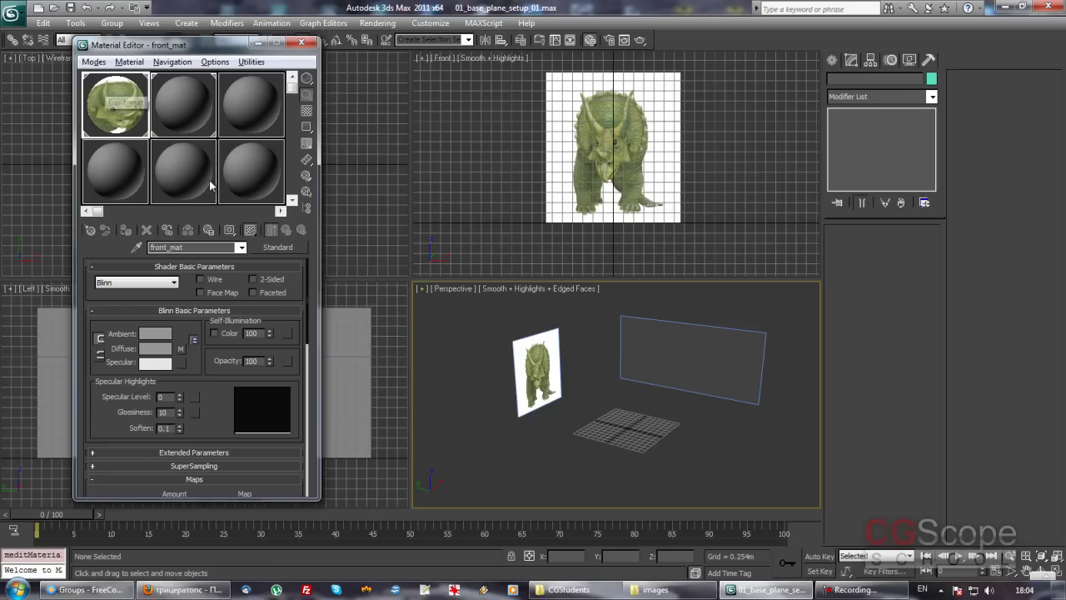
{"action": "mouse_move", "coordinate": [578, 389]}
{"action": "middle_mouse_down", "text": "alt"}
{"action": "mouse_move", "coordinate": [716, 374]}
{"action": "mouse_move", "coordinate": [557, 396]}
{"action": "middle_mouse_up", "text": "alt"}
{"action": "mouse_move", "coordinate": [658, 441]}
{"action": "middle_mouse_down", "text": "alt"}
{"action": "mouse_move", "coordinate": [875, 442]}
{"action": "mouse_move", "coordinate": [725, 454]}
{"action": "middle_mouse_up", "text": "alt"}
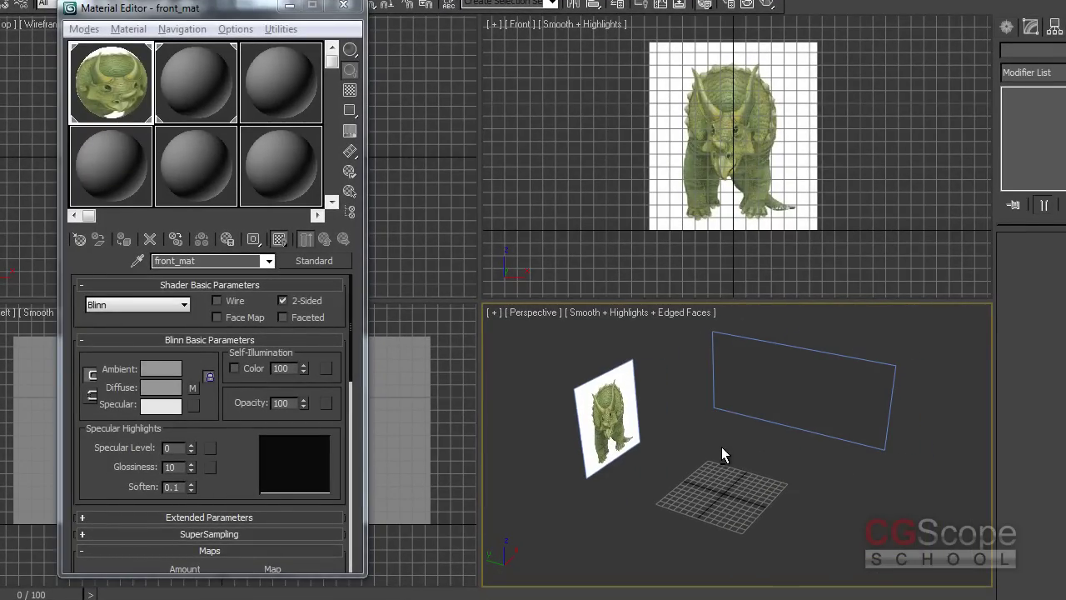
Step: Give side_mat a Bitmap diffuse map loading dino_side.jpg
{"action": "left_click", "coordinate": [192, 69]}
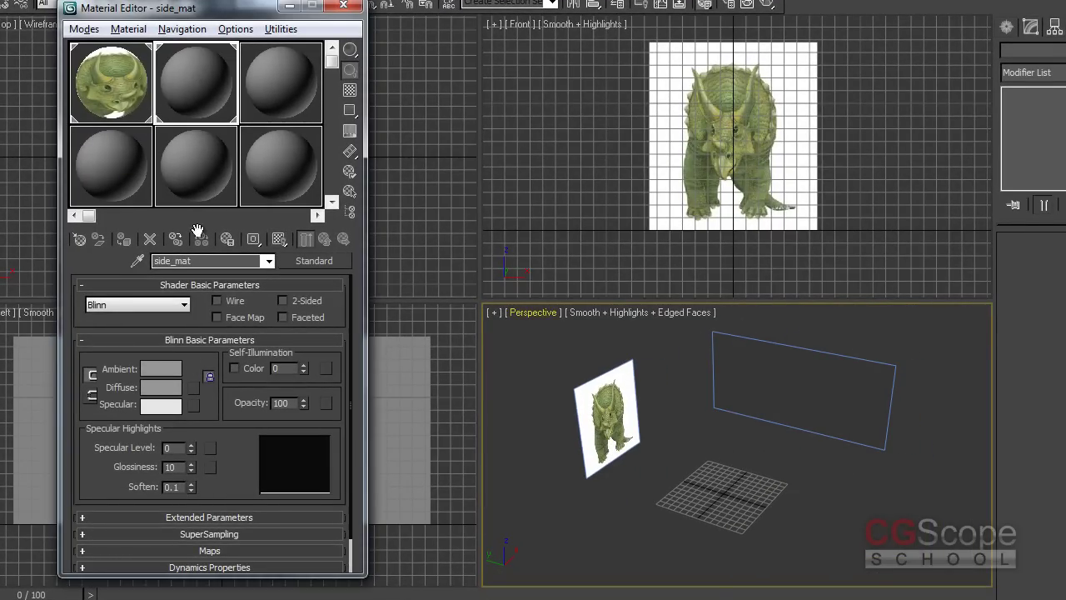
{"action": "left_click", "coordinate": [195, 387]}
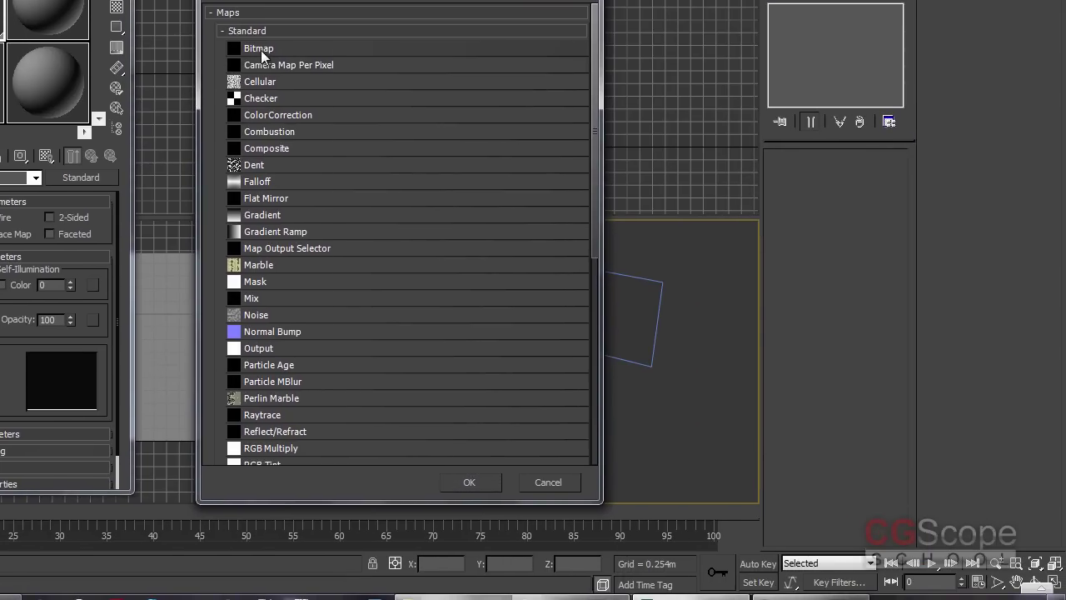
{"action": "double_click", "coordinate": [284, 57]}
{"action": "left_click", "coordinate": [15, 83]}
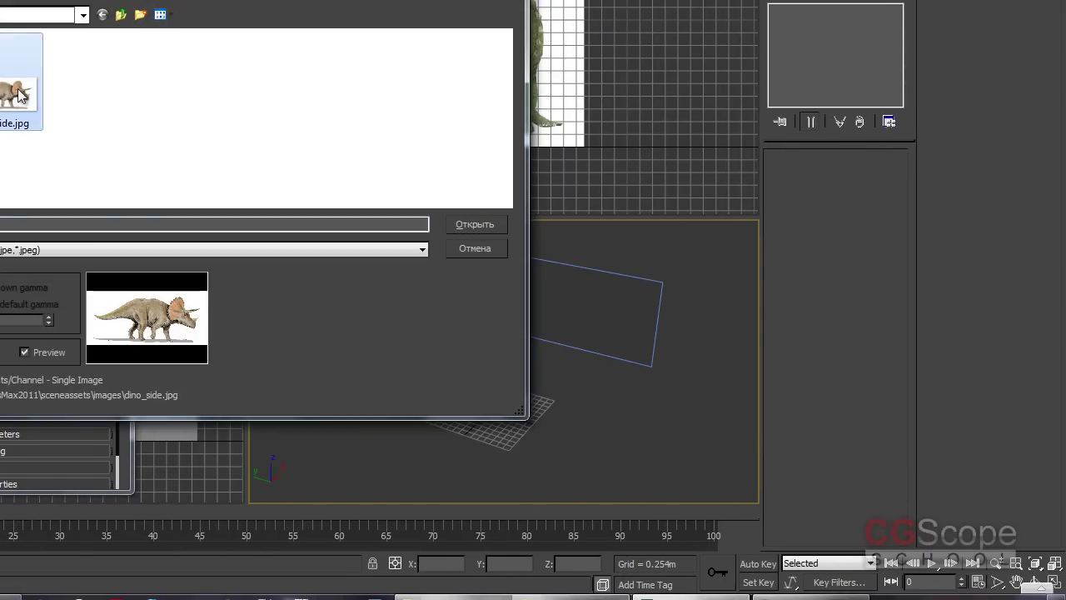
{"action": "left_click", "coordinate": [463, 225]}
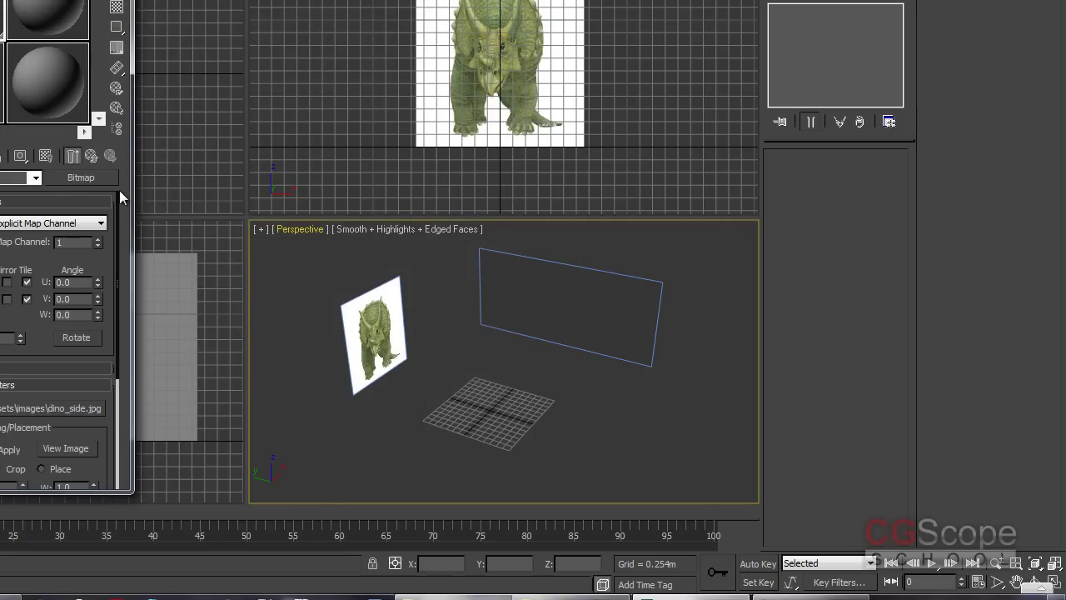
{"action": "left_click", "coordinate": [92, 157]}
Step: Show dino_side on the side plane, with side_mat self-illumination 100 and 2-Sided
{"action": "left_click", "coordinate": [46, 157]}
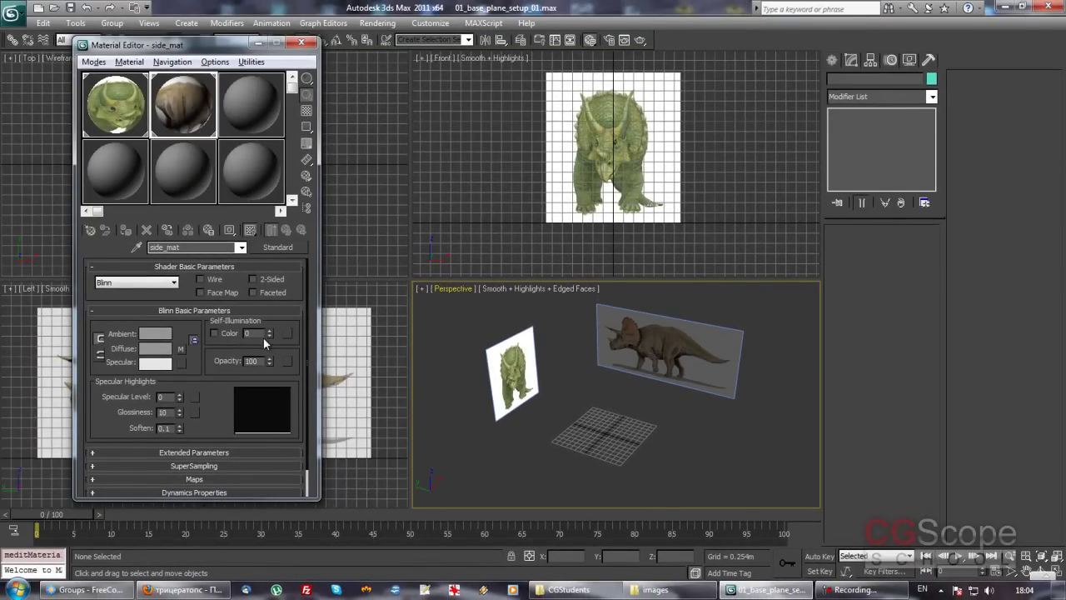
{"action": "left_click_drag", "start_coordinate": [267, 335], "coordinate": [267, 284]}
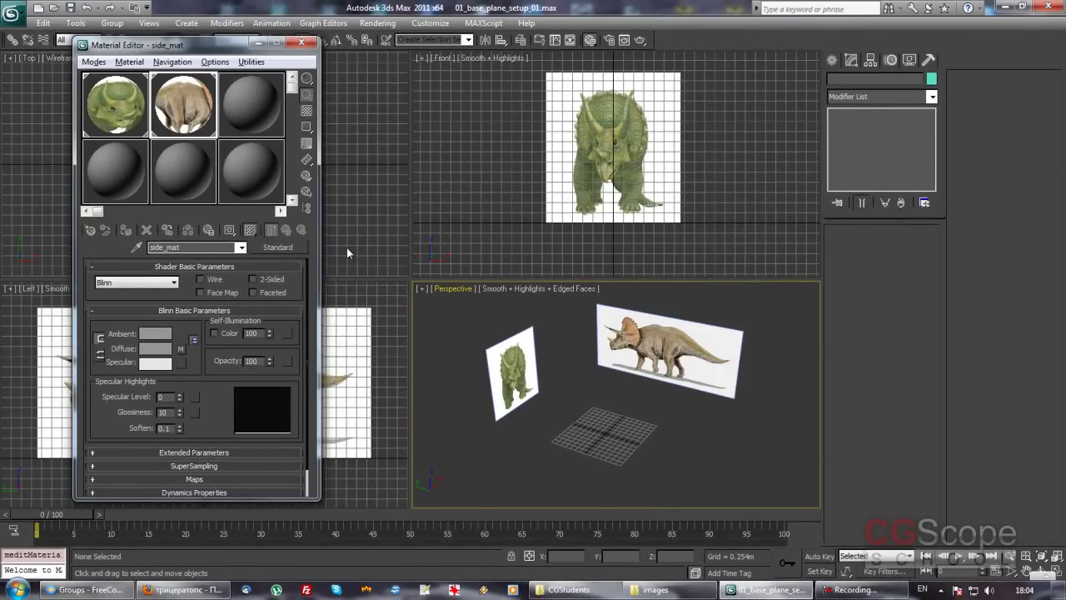
{"action": "left_click", "coordinate": [252, 279]}
{"action": "middle_click_drag", "start_coordinate": [608, 398], "coordinate": [598, 403], "text": "alt"}
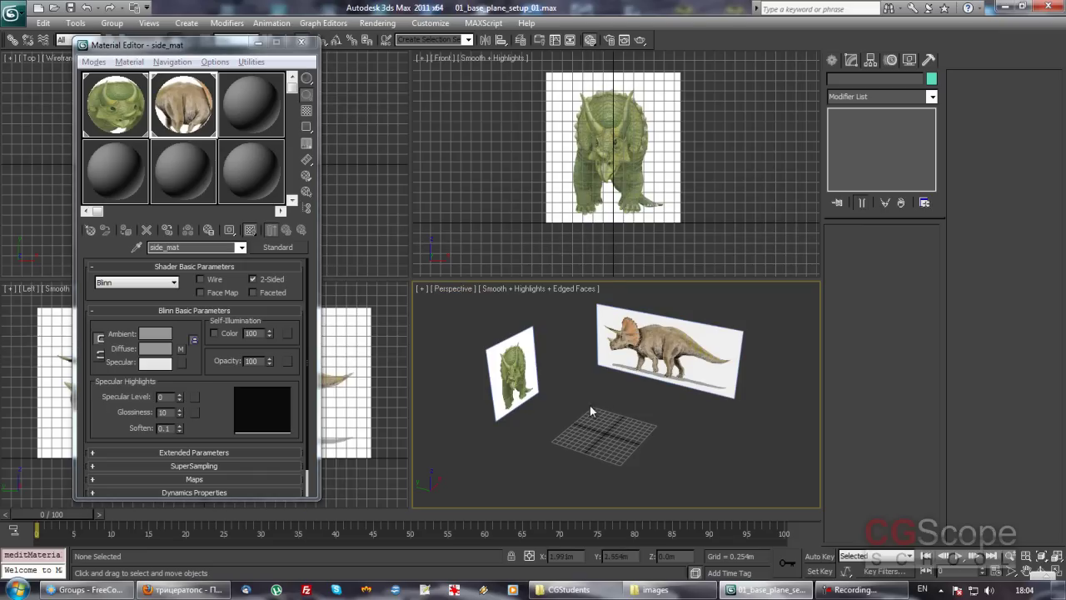
{"action": "right_click", "coordinate": [269, 337]}
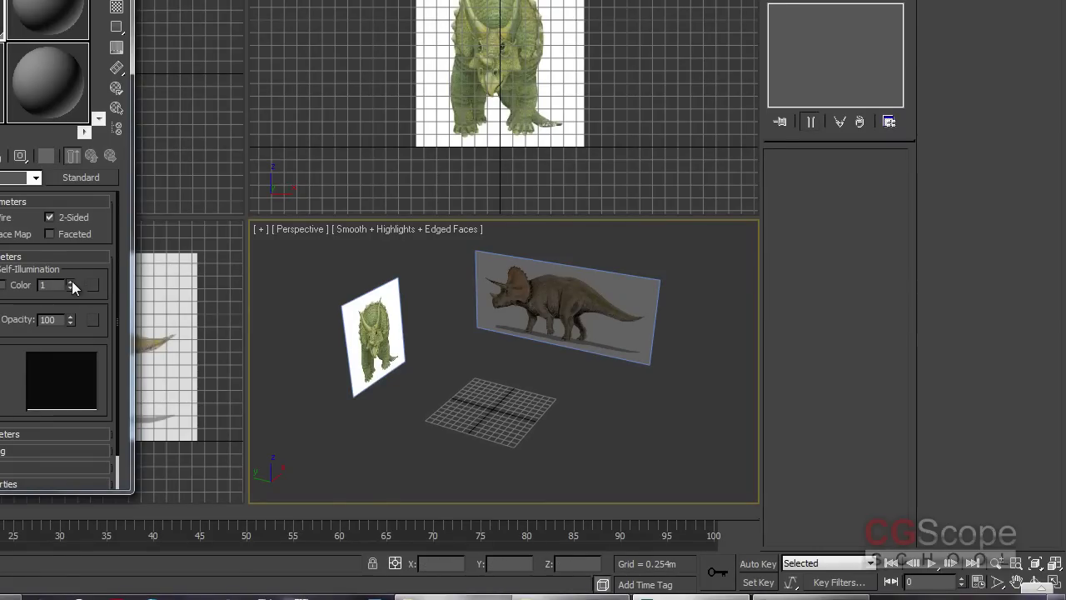
{"action": "left_click_drag", "start_coordinate": [73, 283], "coordinate": [119, 101]}
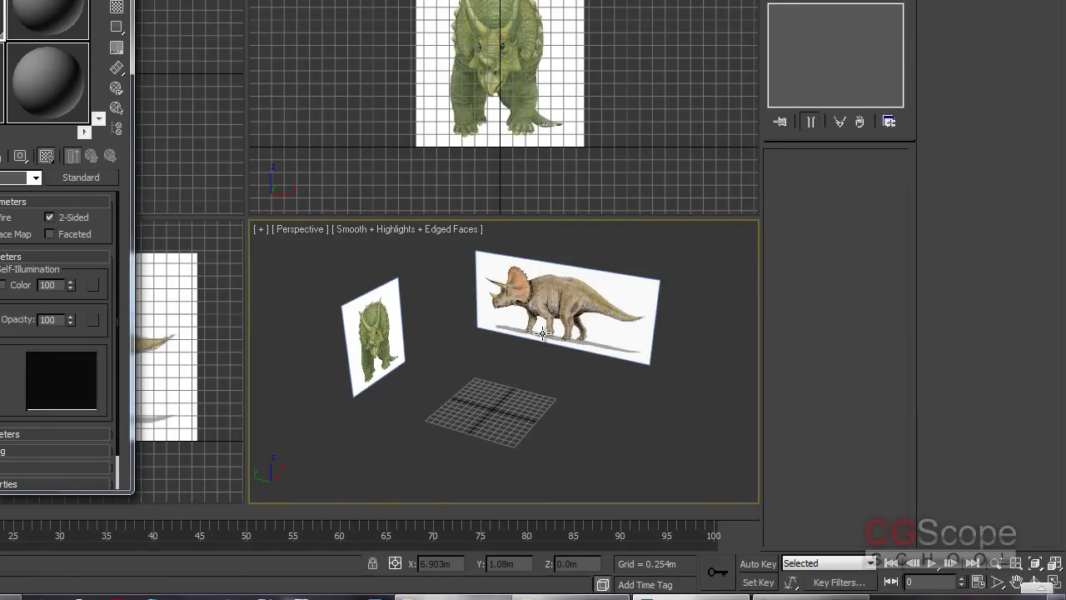
{"action": "mouse_move", "coordinate": [564, 369]}
{"action": "middle_mouse_down"}
{"action": "mouse_move", "coordinate": [606, 326]}
{"action": "mouse_move", "coordinate": [548, 371]}
{"action": "middle_mouse_up"}
Step: Close the Material Editor, activate Perspective, and place the Layer Manager over the top views
{"action": "left_click", "coordinate": [323, 40]}
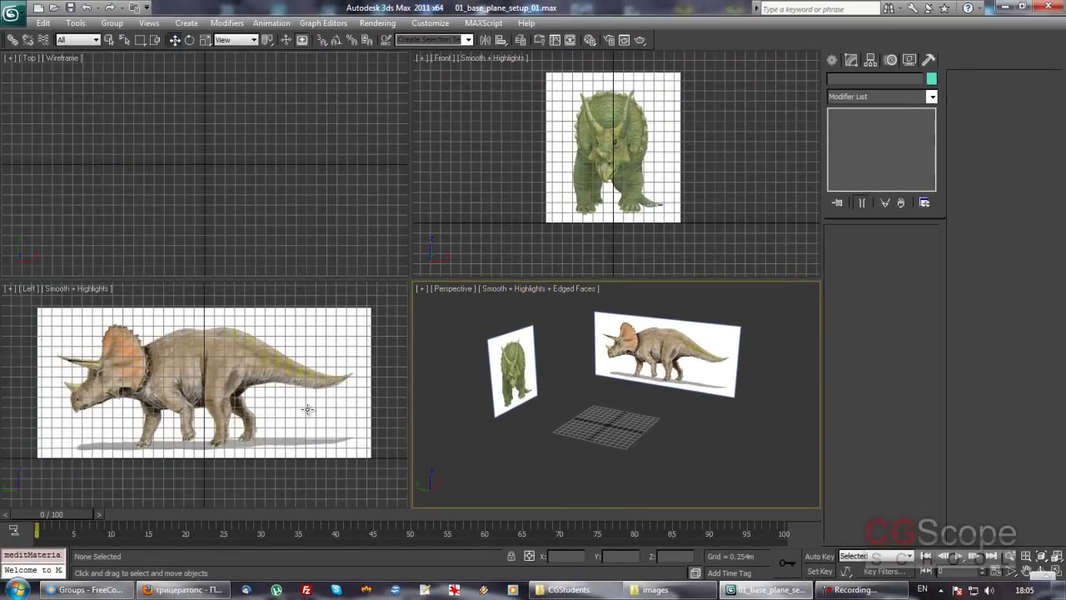
{"action": "middle_click_drag", "start_coordinate": [267, 368], "coordinate": [276, 399]}
{"action": "left_click", "coordinate": [639, 401]}
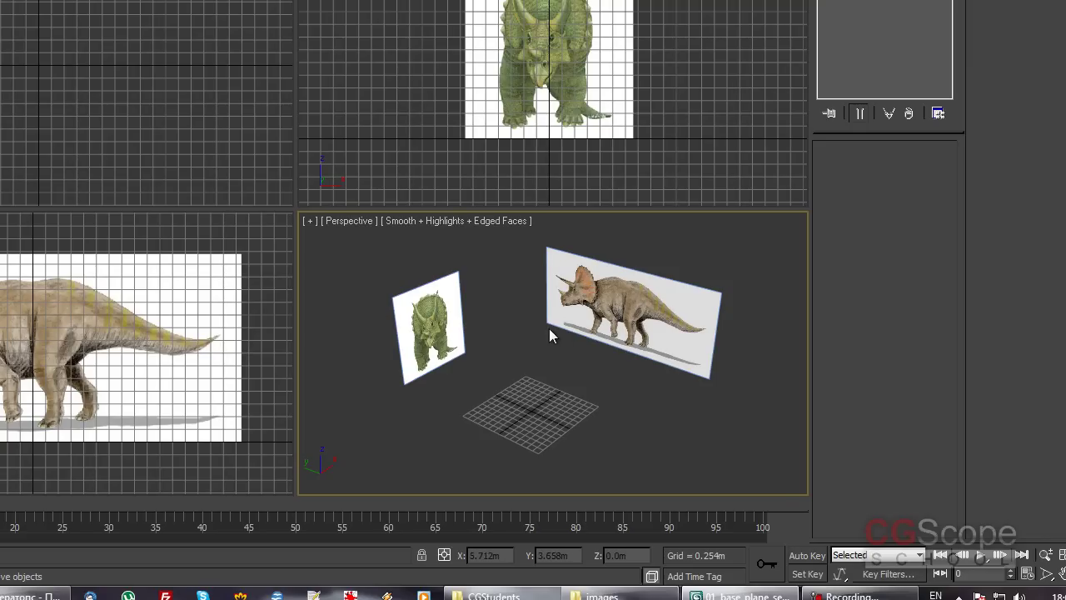
{"action": "left_click", "coordinate": [567, 310]}
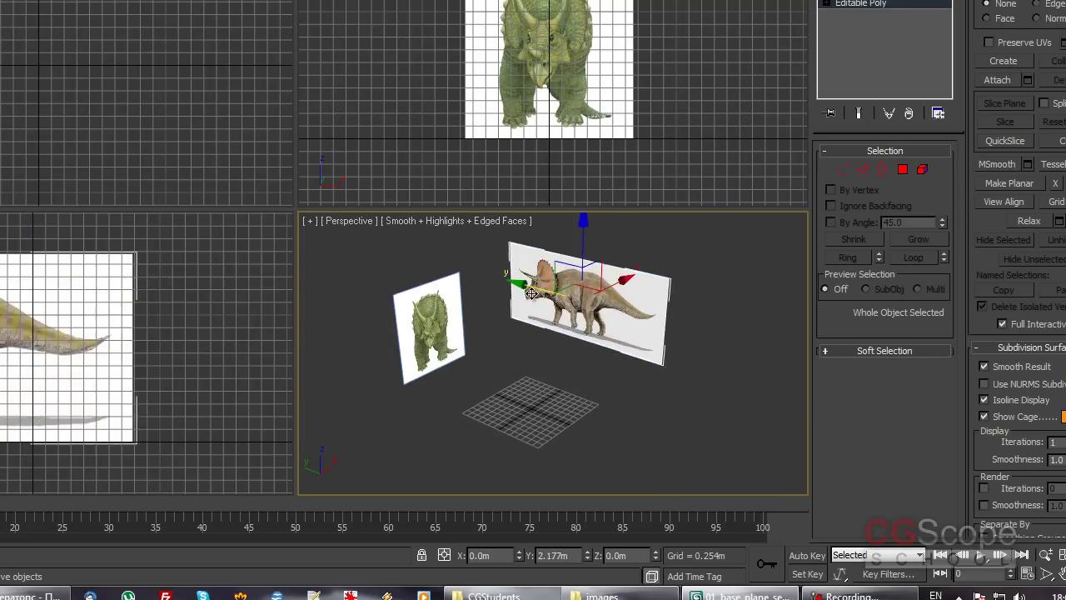
{"action": "left_click", "coordinate": [557, 365]}
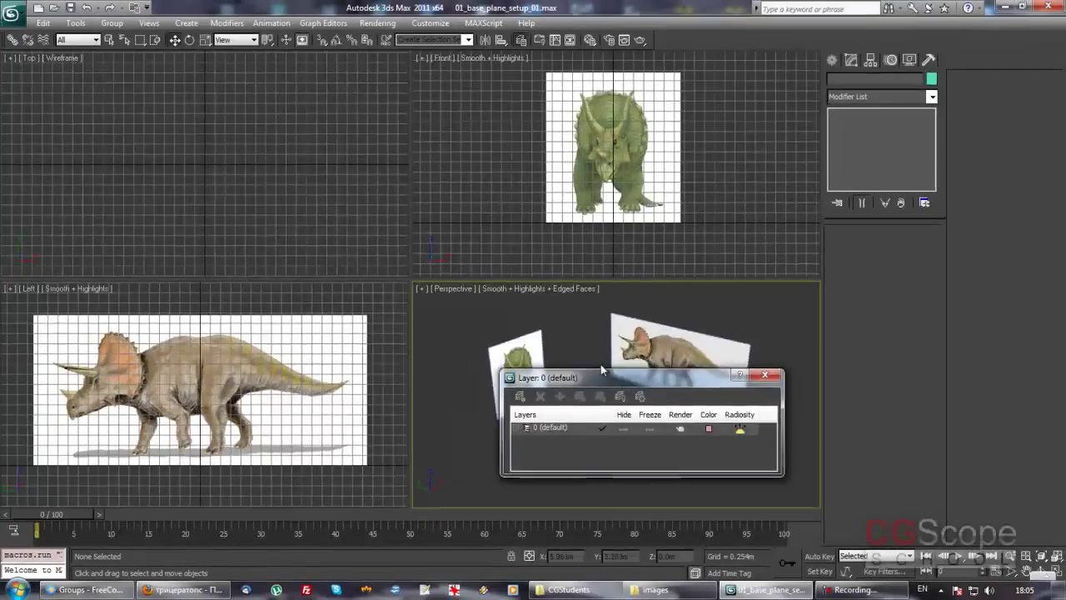
{"action": "left_click_drag", "start_coordinate": [606, 371], "coordinate": [357, 166]}
{"action": "left_click_drag", "start_coordinate": [521, 263], "coordinate": [526, 280]}
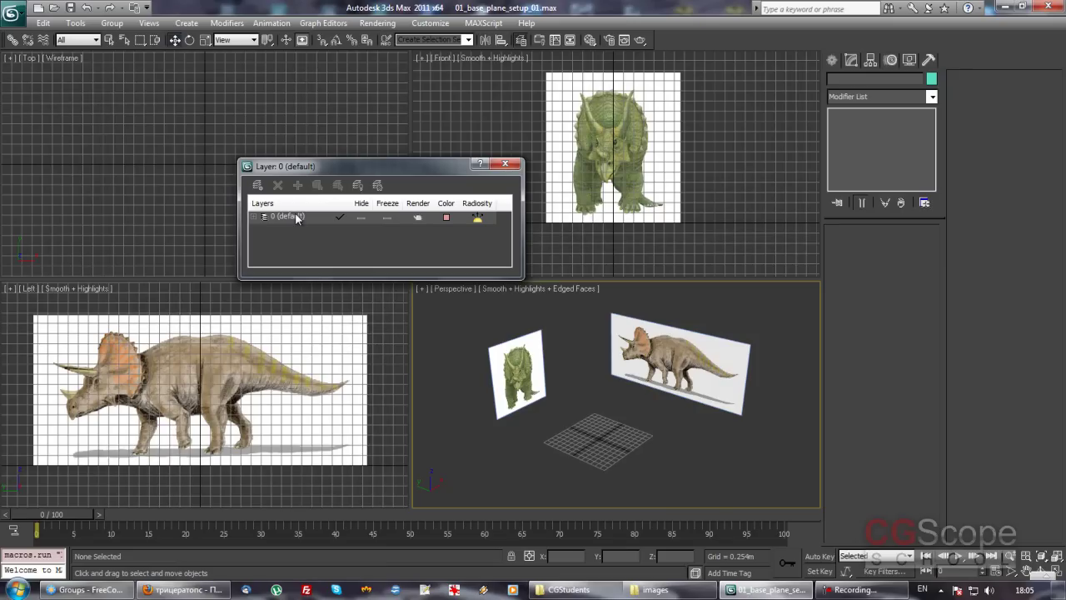
Step: Create Layer001 and move both triceratops image planes onto it
{"action": "left_click", "coordinate": [258, 185]}
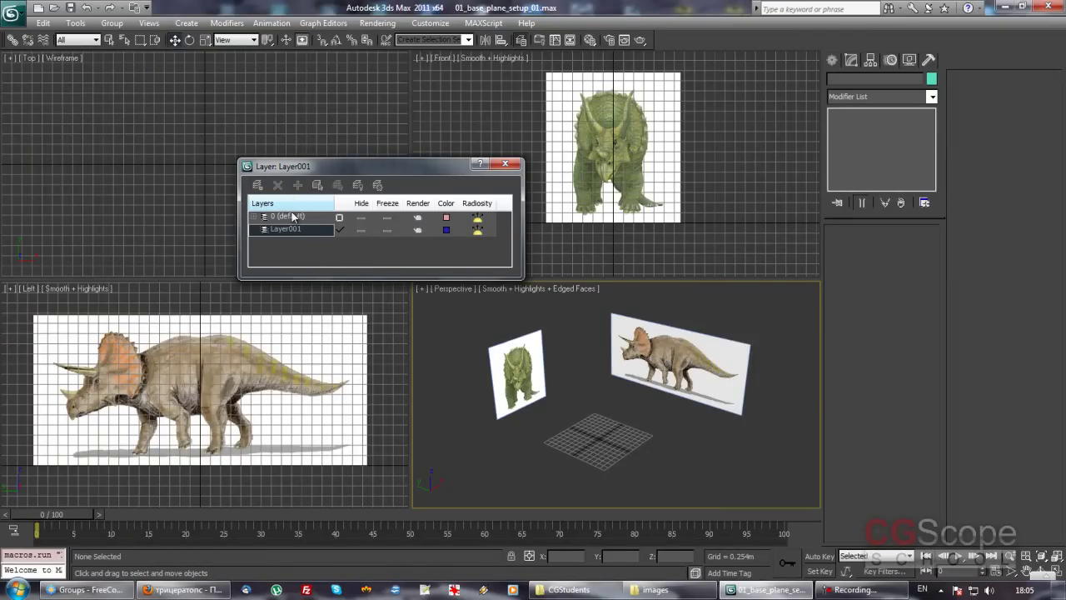
{"action": "left_click_drag", "start_coordinate": [520, 333], "coordinate": [695, 441]}
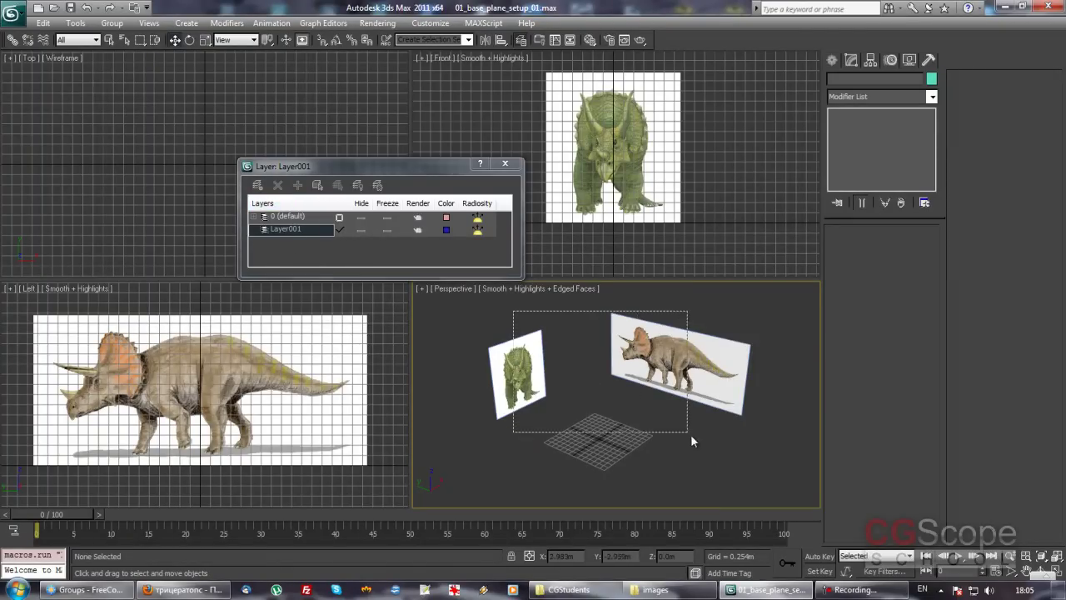
{"action": "left_click", "coordinate": [298, 186]}
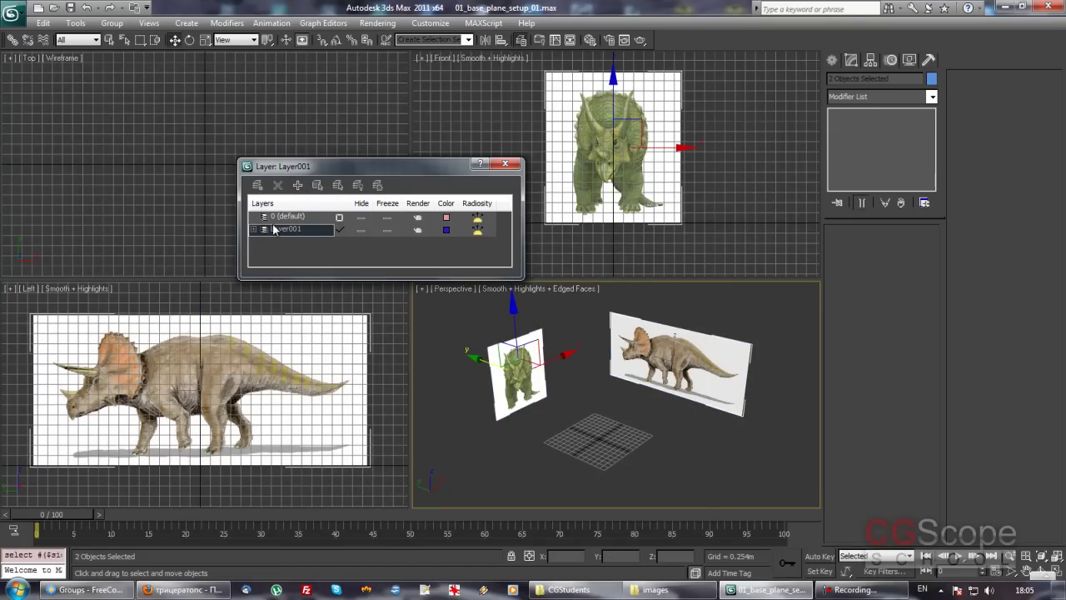
Step: Test hiding and freezing Layer001, then make 0 (default) the current layer
{"action": "left_click", "coordinate": [363, 229]}
{"action": "left_click", "coordinate": [361, 229]}
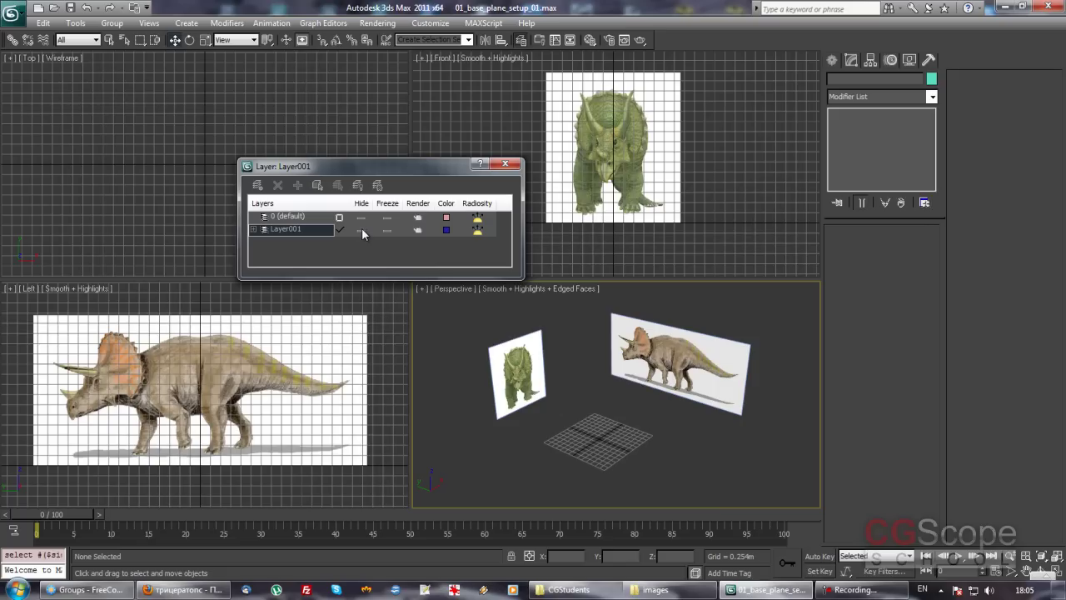
{"action": "left_click", "coordinate": [353, 256]}
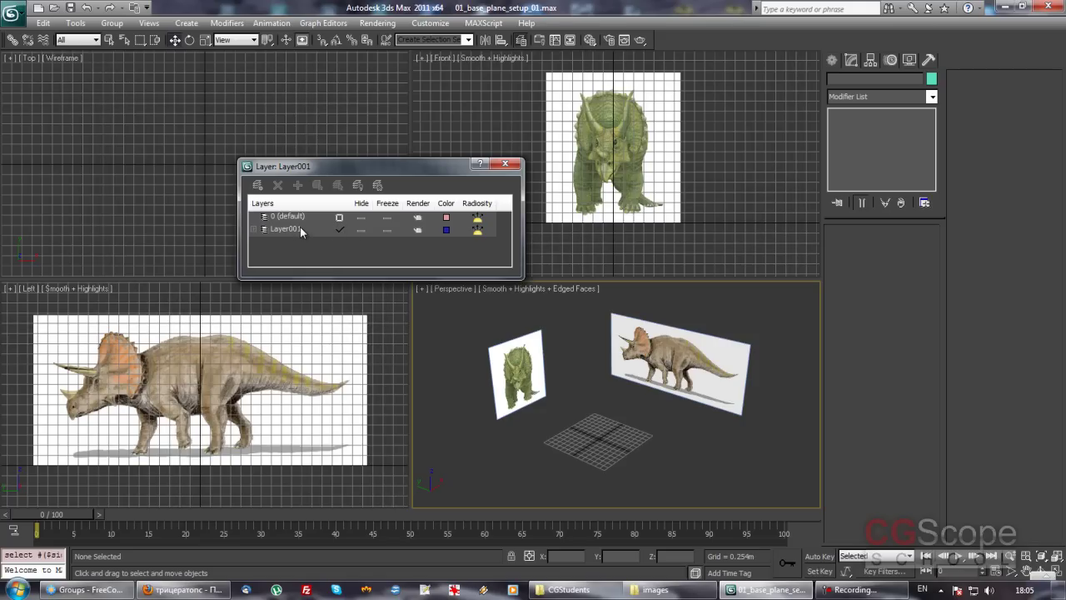
{"action": "left_click", "coordinate": [361, 231]}
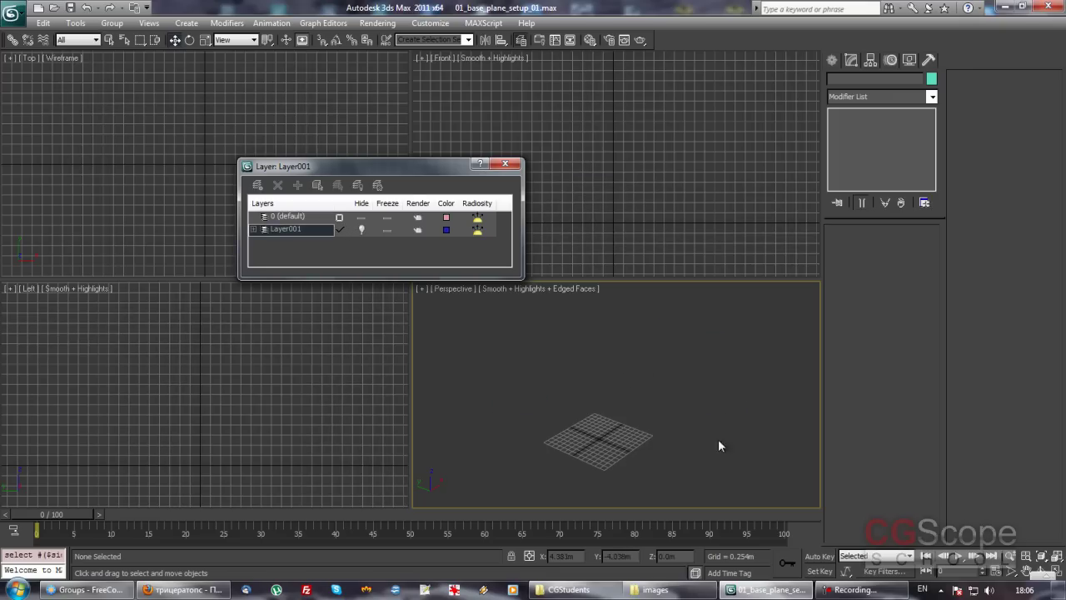
{"action": "left_click", "coordinate": [361, 231]}
{"action": "left_click", "coordinate": [339, 218]}
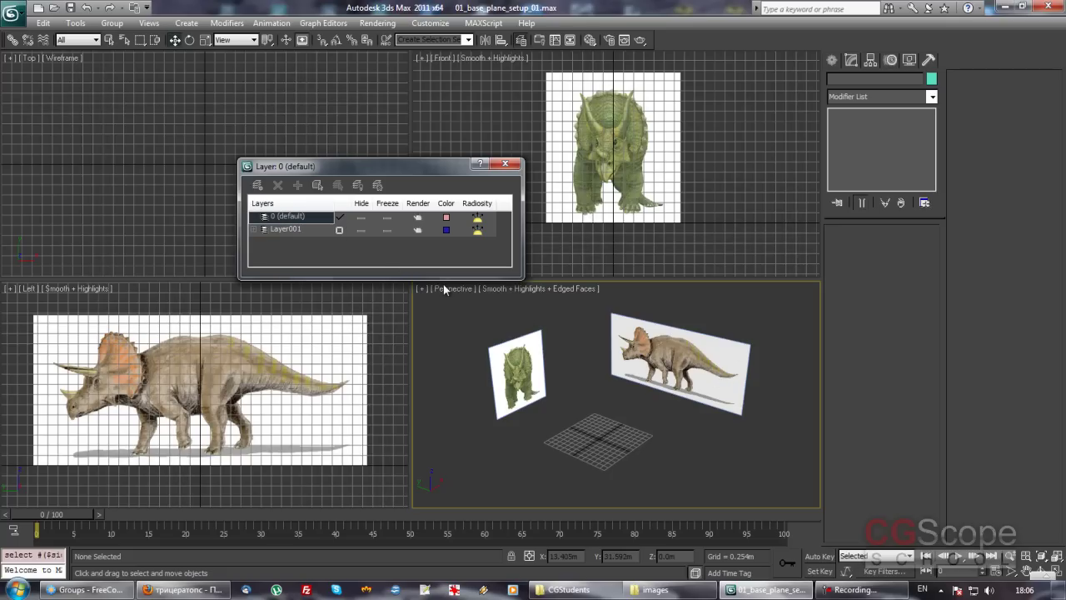
{"action": "left_click", "coordinate": [387, 230]}
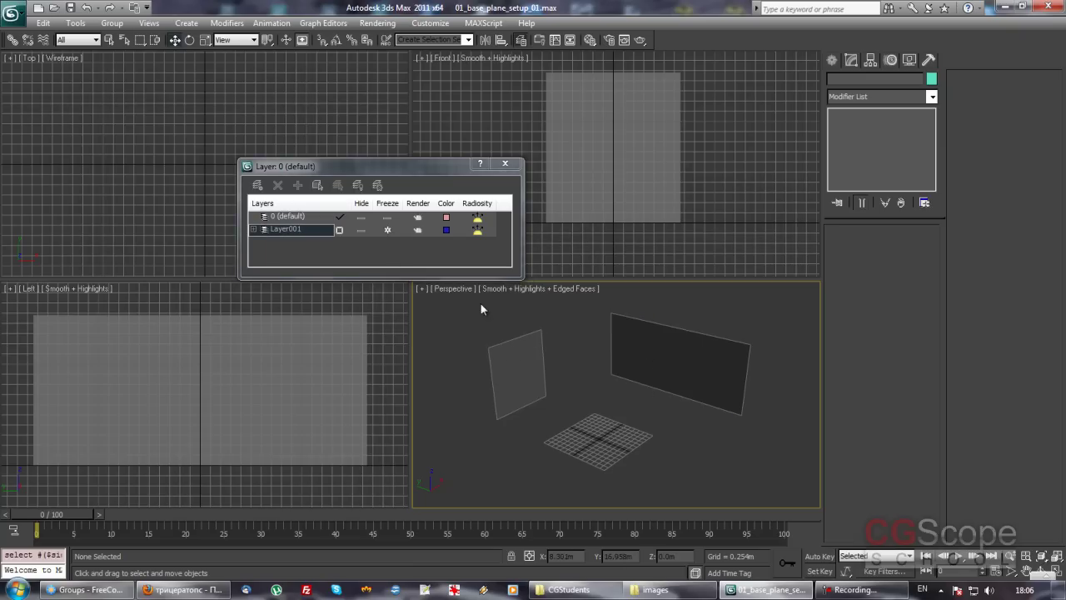
{"action": "left_click", "coordinate": [387, 231]}
{"action": "left_click_drag", "start_coordinate": [517, 317], "coordinate": [681, 412]}
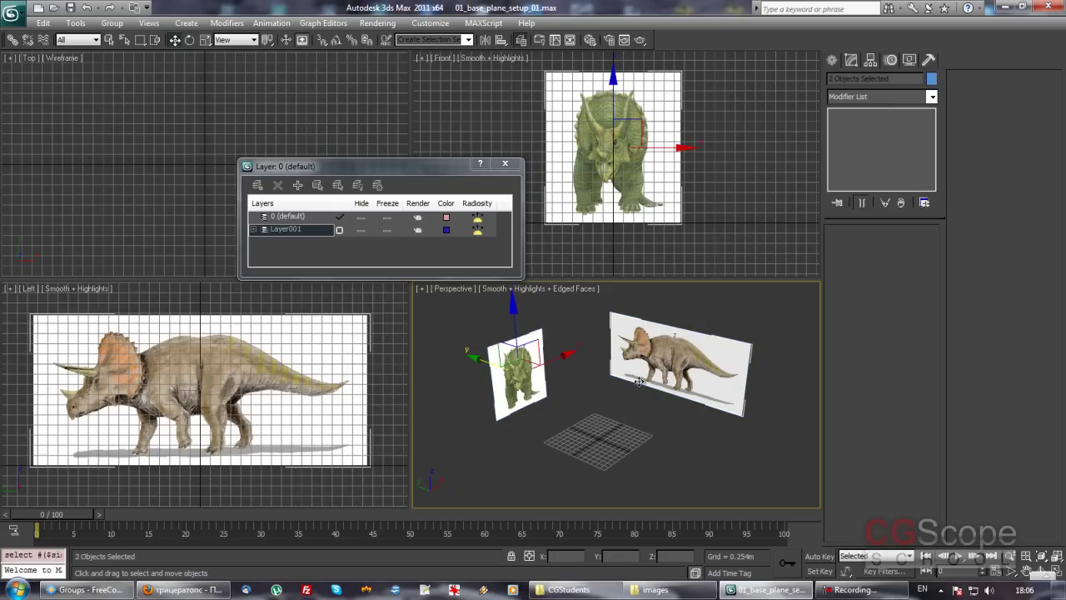
Step: Uncheck Show Frozen in Gray in Object Properties for both triceratops planes
{"action": "left_click_drag", "start_coordinate": [515, 315], "coordinate": [666, 421]}
{"action": "right_click", "coordinate": [647, 376]}
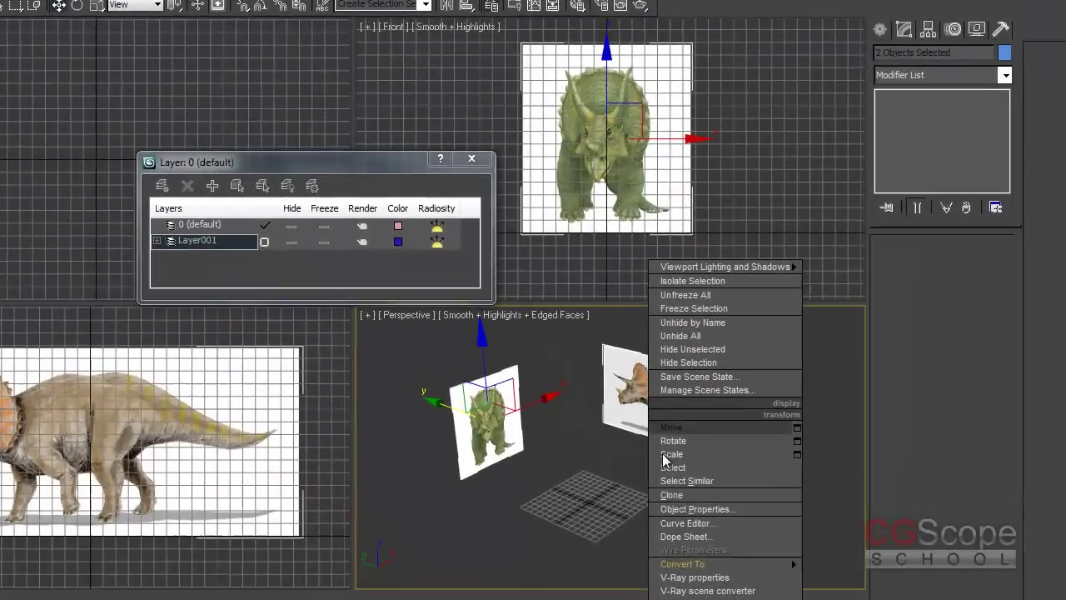
{"action": "left_click", "coordinate": [711, 510]}
{"action": "left_click_drag", "start_coordinate": [585, 65], "coordinate": [721, 44]}
{"action": "left_click", "coordinate": [586, 421]}
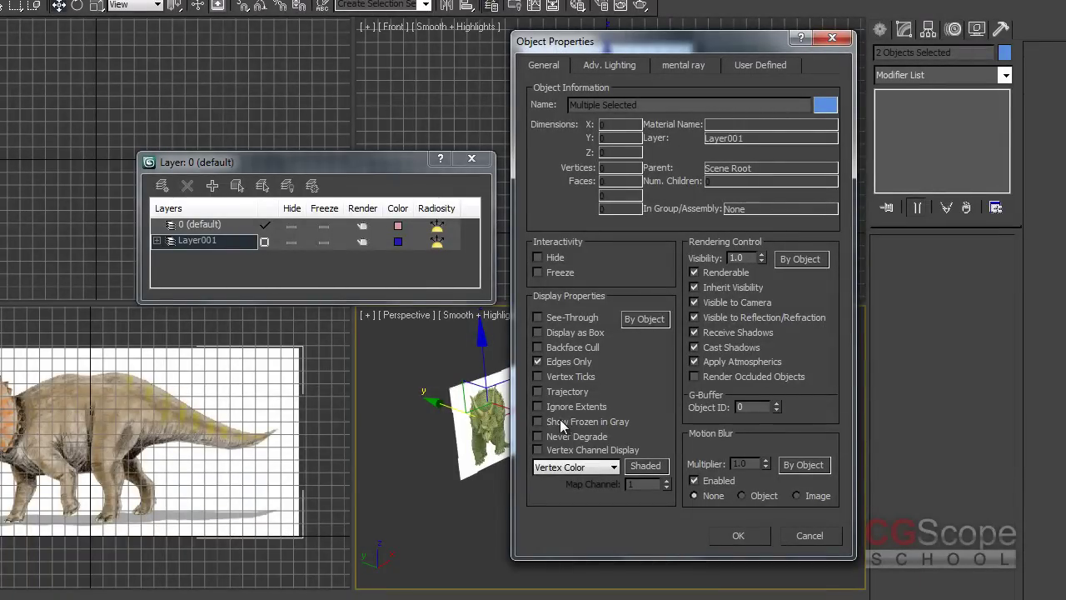
{"action": "left_click", "coordinate": [738, 535]}
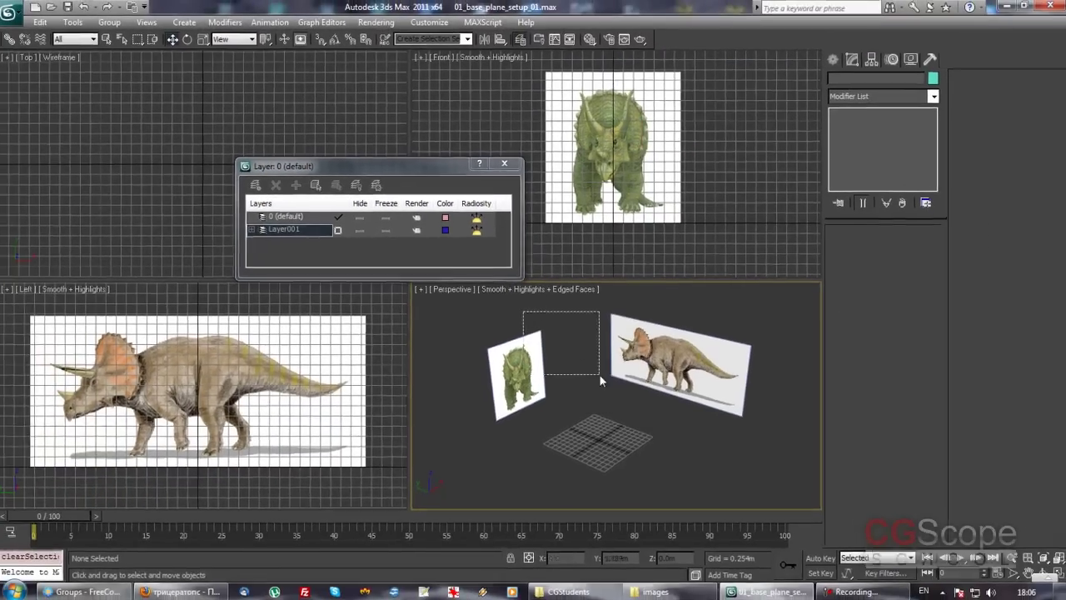
Step: Reopen Object Properties for both planes and confirm Show Frozen in Gray is off
{"action": "left_click_drag", "start_coordinate": [600, 375], "coordinate": [601, 376]}
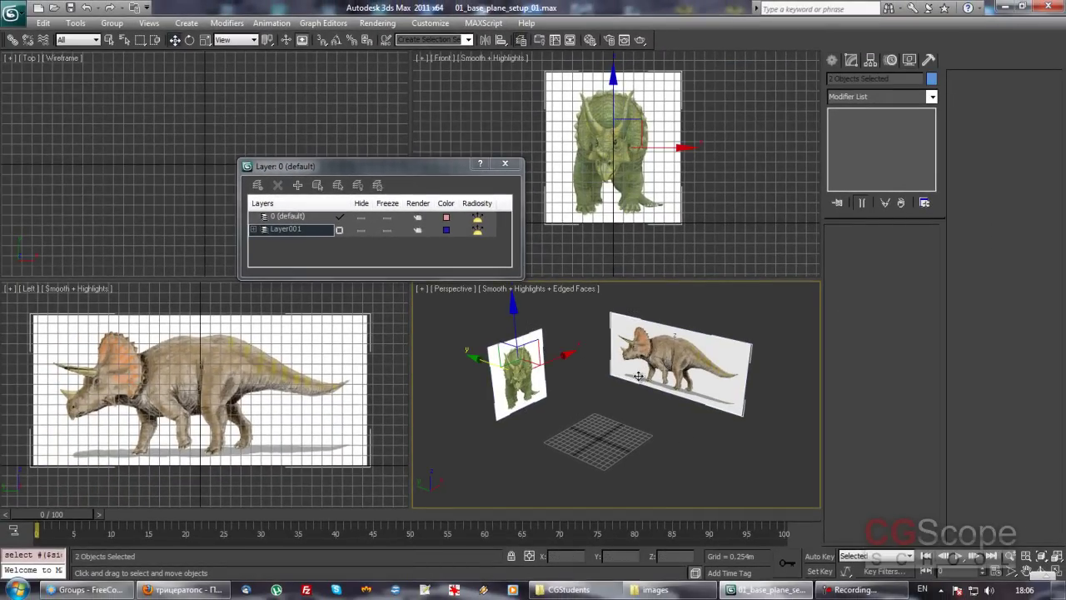
{"action": "right_click", "coordinate": [640, 364]}
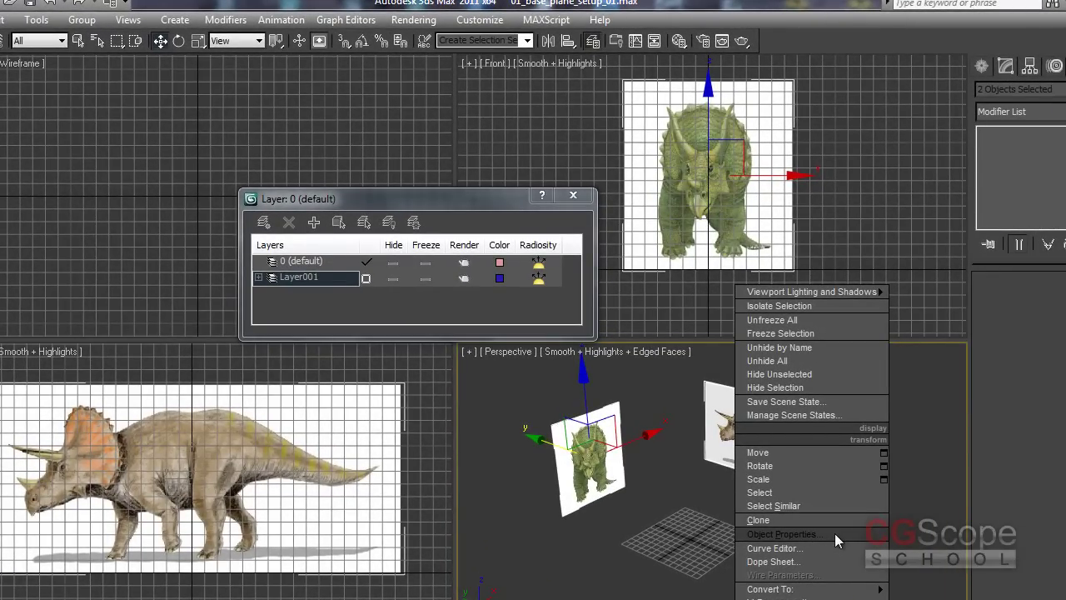
{"action": "left_click", "coordinate": [835, 533]}
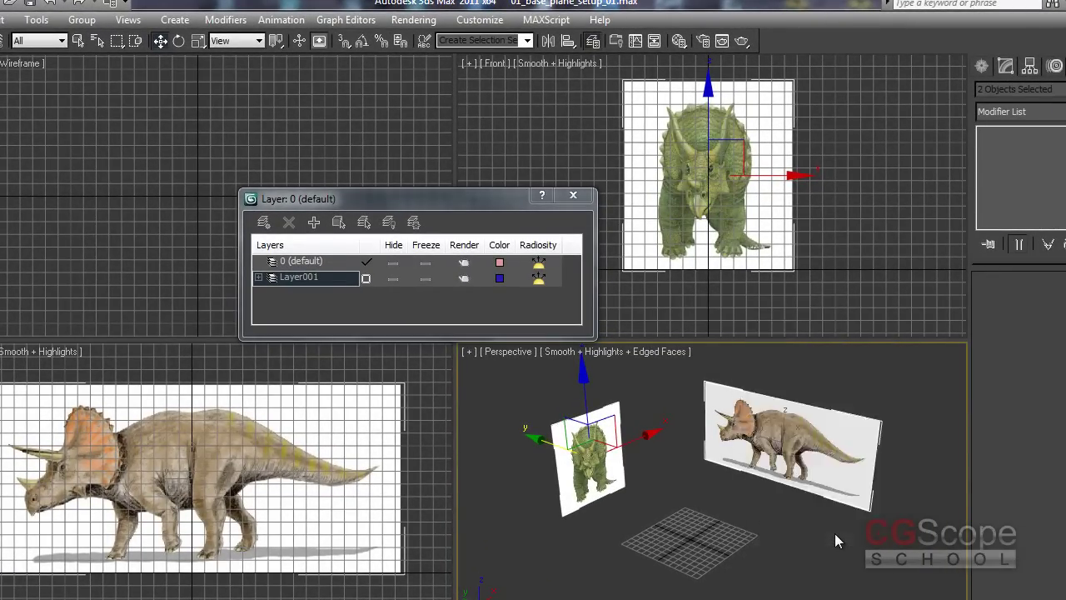
{"action": "left_click_drag", "start_coordinate": [830, 83], "coordinate": [386, 82]}
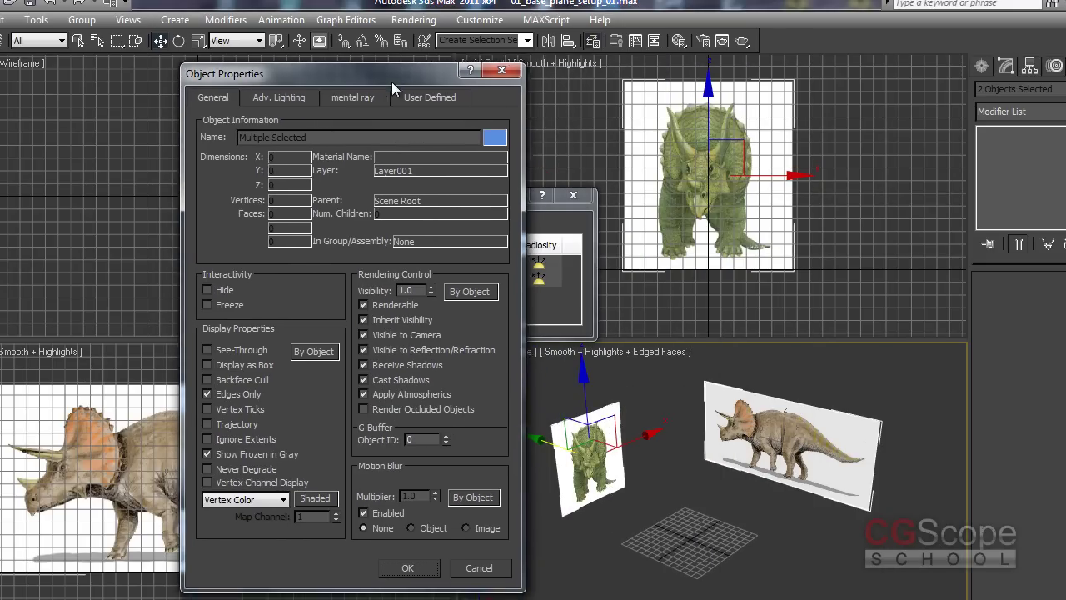
{"action": "left_click", "coordinate": [220, 460]}
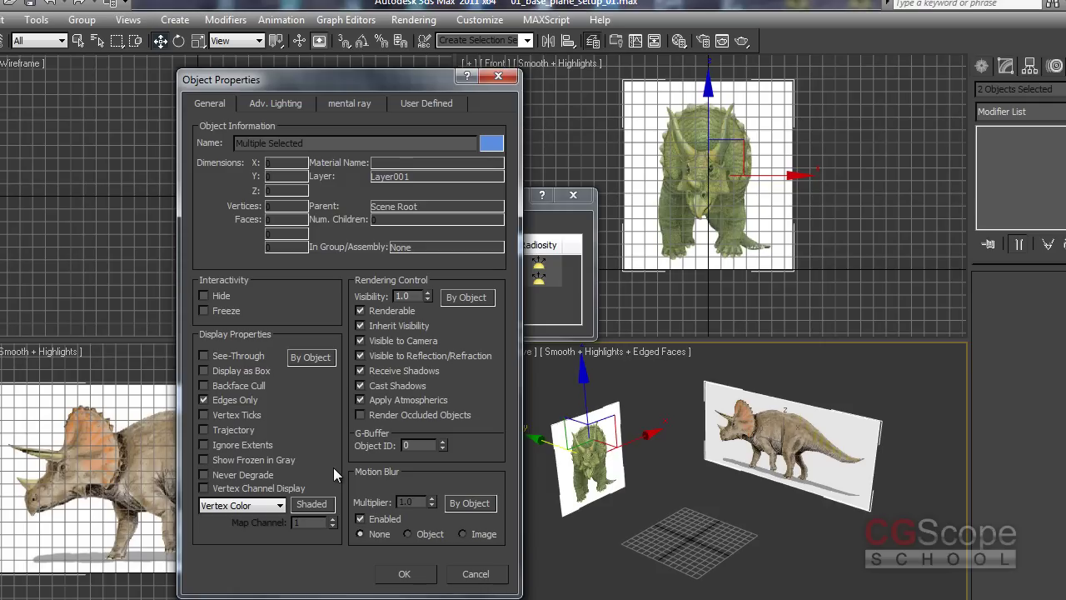
{"action": "left_click", "coordinate": [423, 574]}
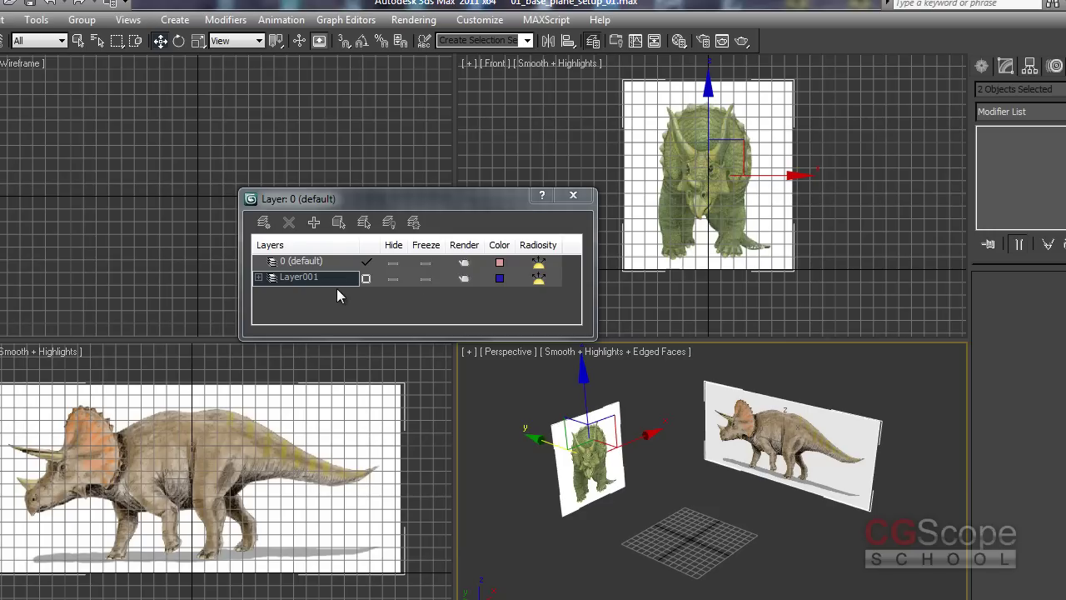
Step: Rename Layer001 to plans
{"action": "double_click", "coordinate": [304, 278]}
{"action": "key", "text": "Return"}
{"action": "left_click", "coordinate": [309, 277]}
{"action": "left_click", "coordinate": [304, 280]}
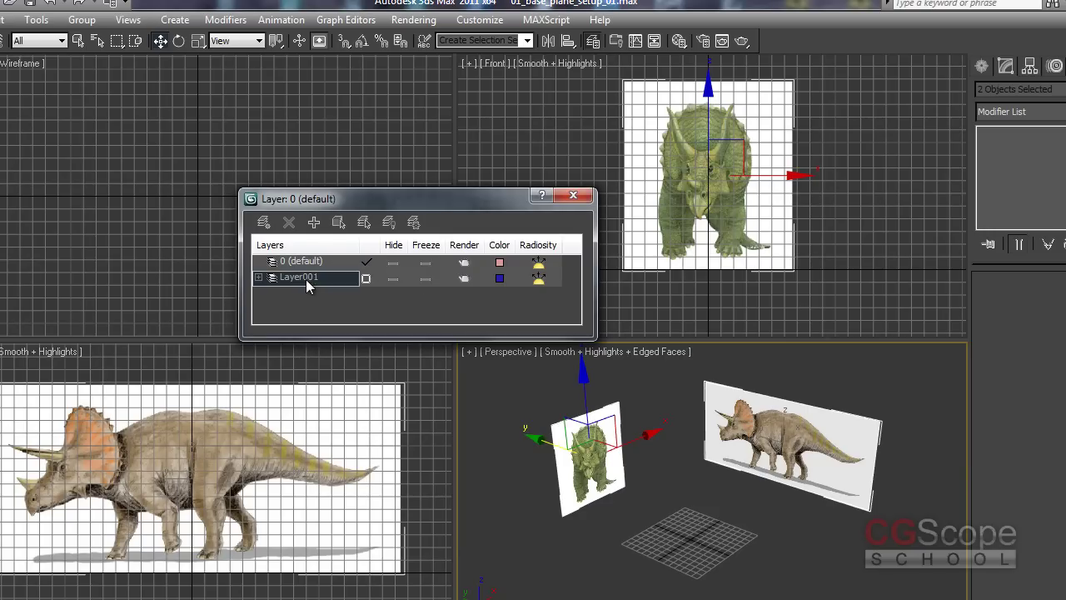
{"action": "type", "text": "plans"}
{"action": "key", "text": "Return"}
Step: Freeze the plans layer, close the Layer Manager, and check the planes stay coloured
{"action": "left_click", "coordinate": [426, 277]}
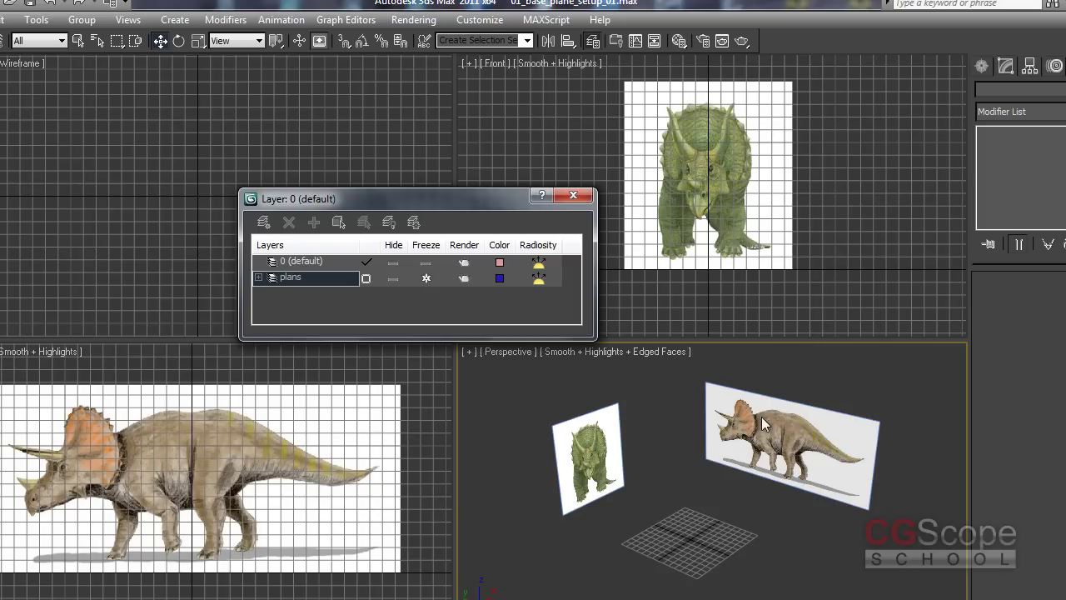
{"action": "left_click", "coordinate": [693, 405]}
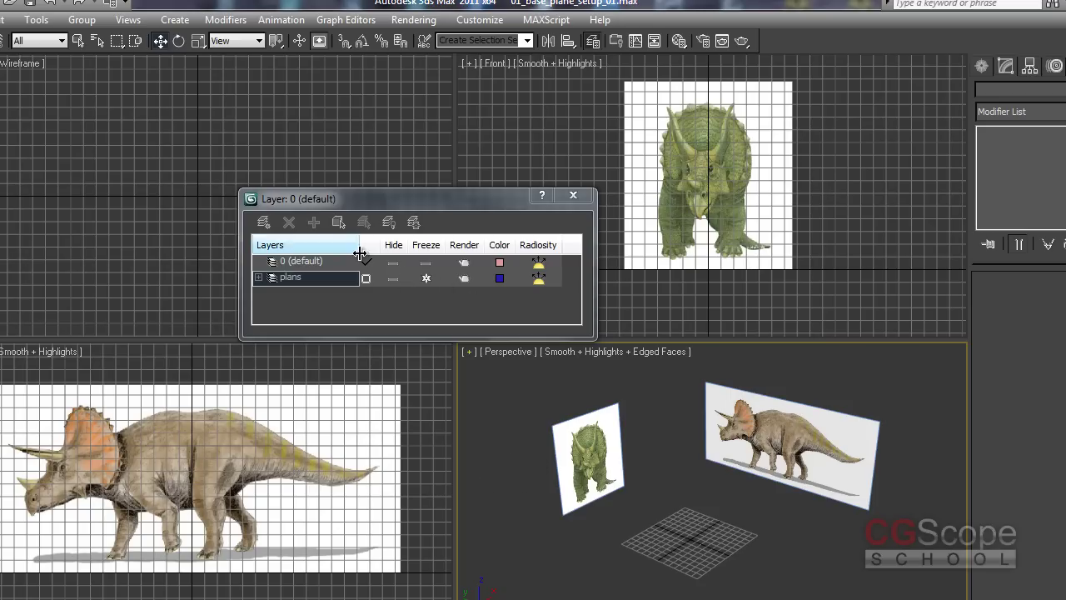
{"action": "left_click", "coordinate": [313, 261]}
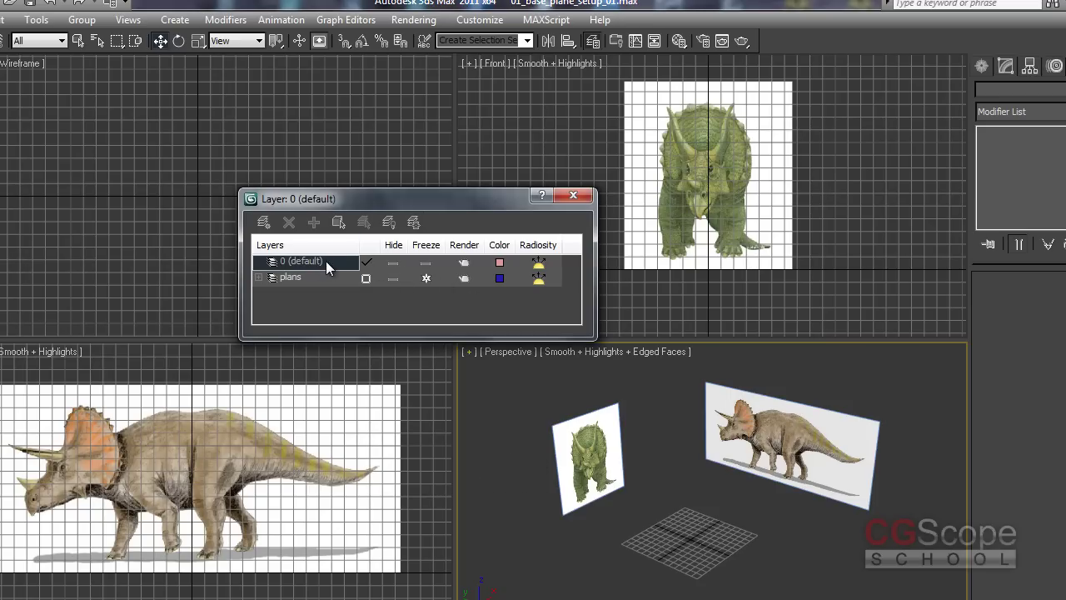
{"action": "left_click_drag", "start_coordinate": [477, 205], "coordinate": [449, 179]}
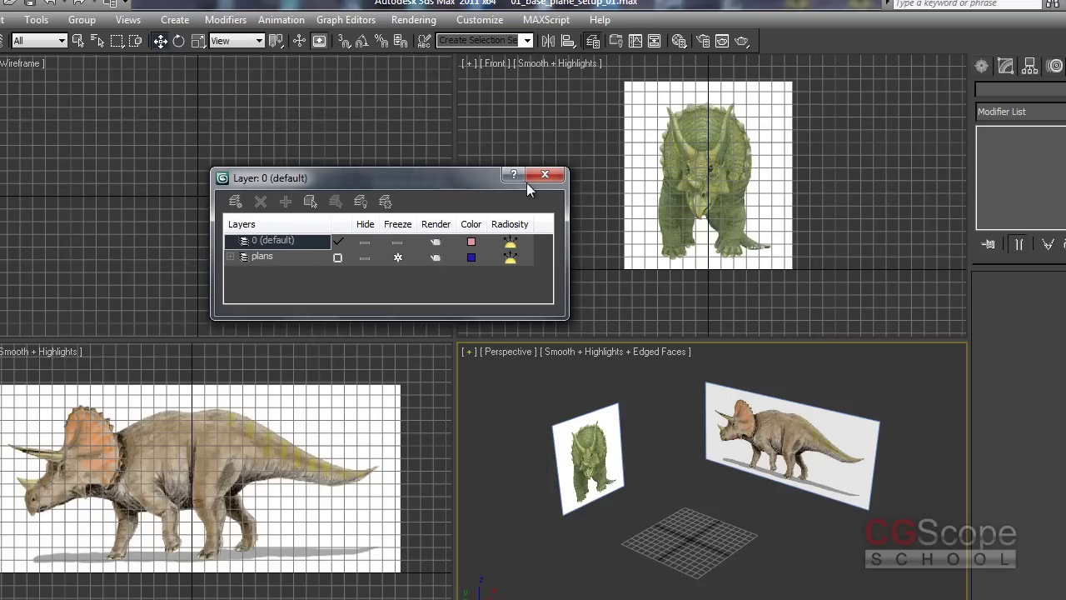
{"action": "left_click", "coordinate": [546, 174]}
{"action": "middle_click_drag", "start_coordinate": [752, 421], "coordinate": [746, 469], "text": "alt"}
{"action": "scroll", "coordinate": [746, 469], "scroll_direction": "up", "scroll_amount": 3}
{"action": "scroll", "coordinate": [745, 469], "scroll_direction": "up", "scroll_amount": 2}
{"action": "middle_click_drag", "start_coordinate": [742, 467], "coordinate": [702, 462], "text": "alt"}
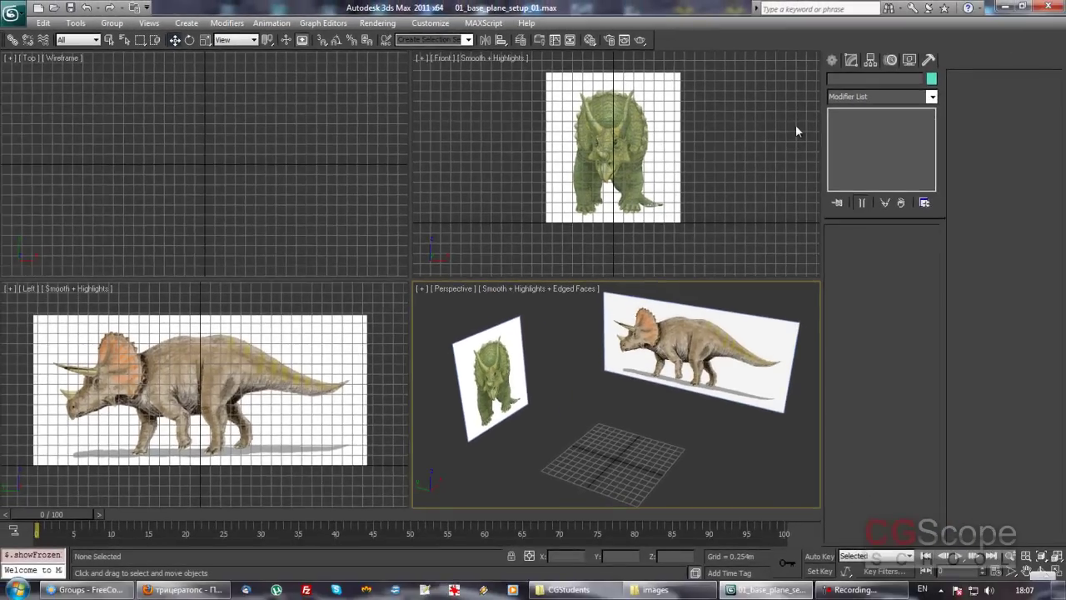
{"action": "left_click", "coordinate": [832, 60]}
{"action": "left_click", "coordinate": [857, 146]}
{"action": "left_click_drag", "start_coordinate": [594, 435], "coordinate": [697, 478]}
{"action": "left_click", "coordinate": [500, 450]}
{"action": "right_click", "coordinate": [469, 447]}
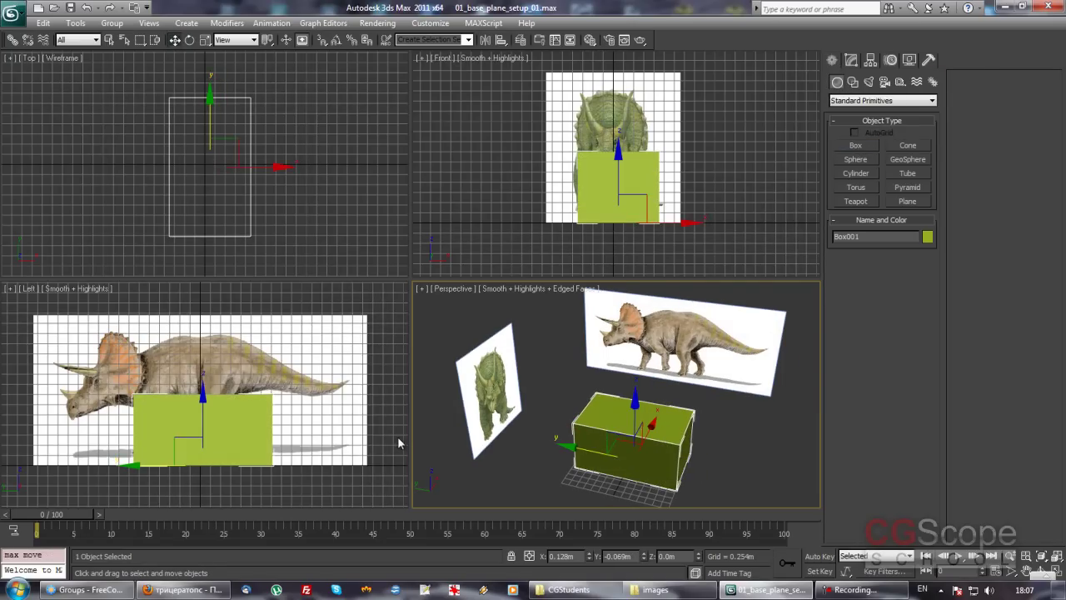
{"action": "right_click", "coordinate": [358, 425]}
{"action": "key", "text": "F4"}
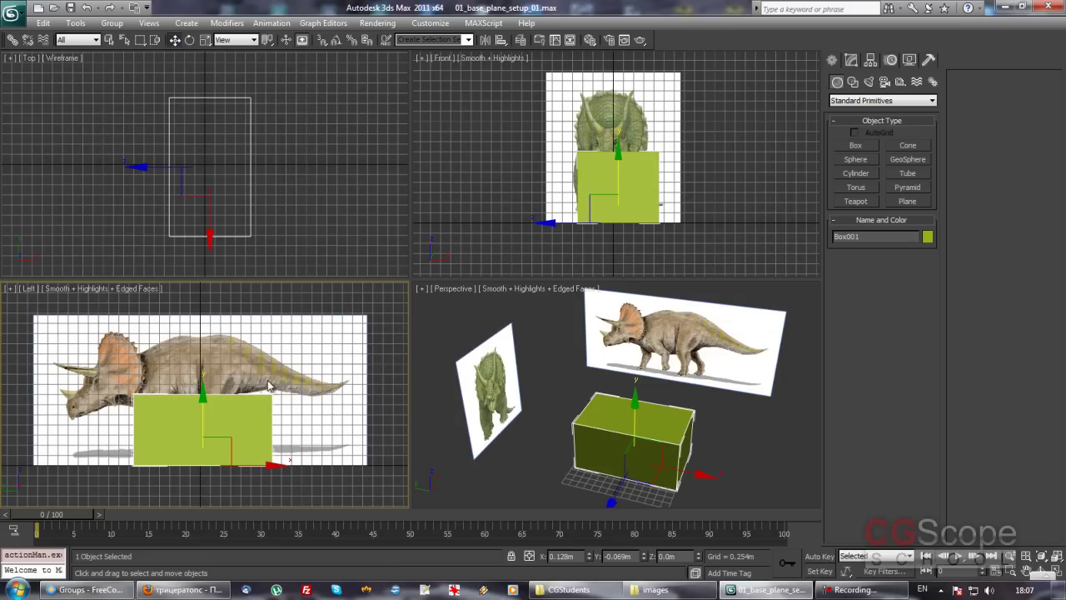
{"action": "mouse_move", "coordinate": [742, 443]}
{"action": "middle_mouse_down", "text": "alt"}
{"action": "mouse_move", "coordinate": [675, 397]}
{"action": "mouse_move", "coordinate": [686, 407]}
{"action": "mouse_move", "coordinate": [707, 385]}
{"action": "middle_mouse_up", "text": "alt"}
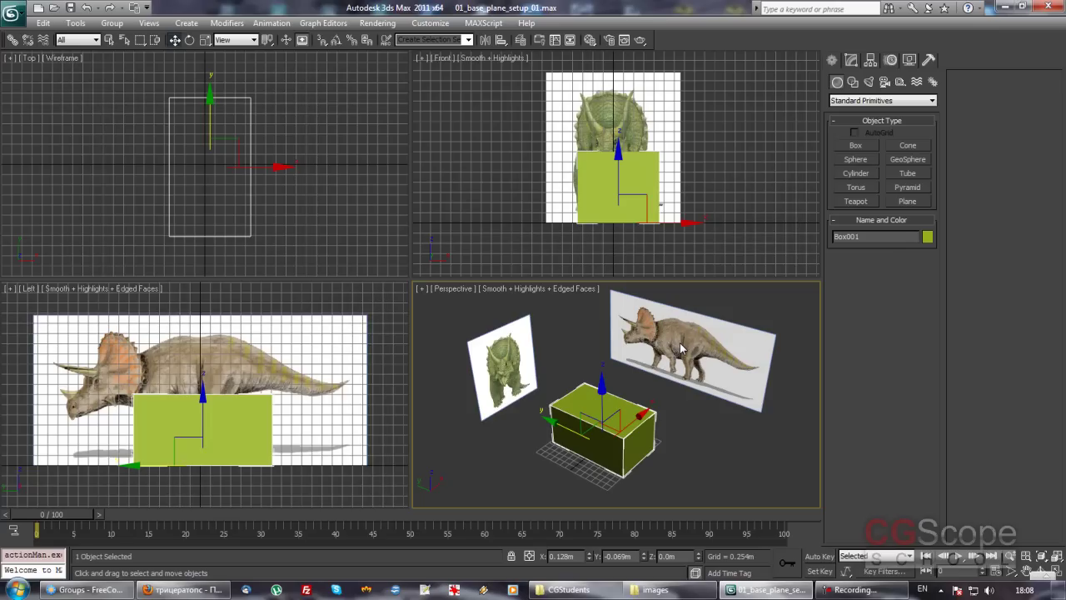
{"action": "mouse_move", "coordinate": [682, 350]}
{"action": "middle_mouse_down", "text": "alt"}
{"action": "mouse_move", "coordinate": [759, 382]}
{"action": "mouse_move", "coordinate": [683, 390]}
{"action": "middle_mouse_up", "text": "alt"}
{"action": "left_click", "coordinate": [617, 419]}
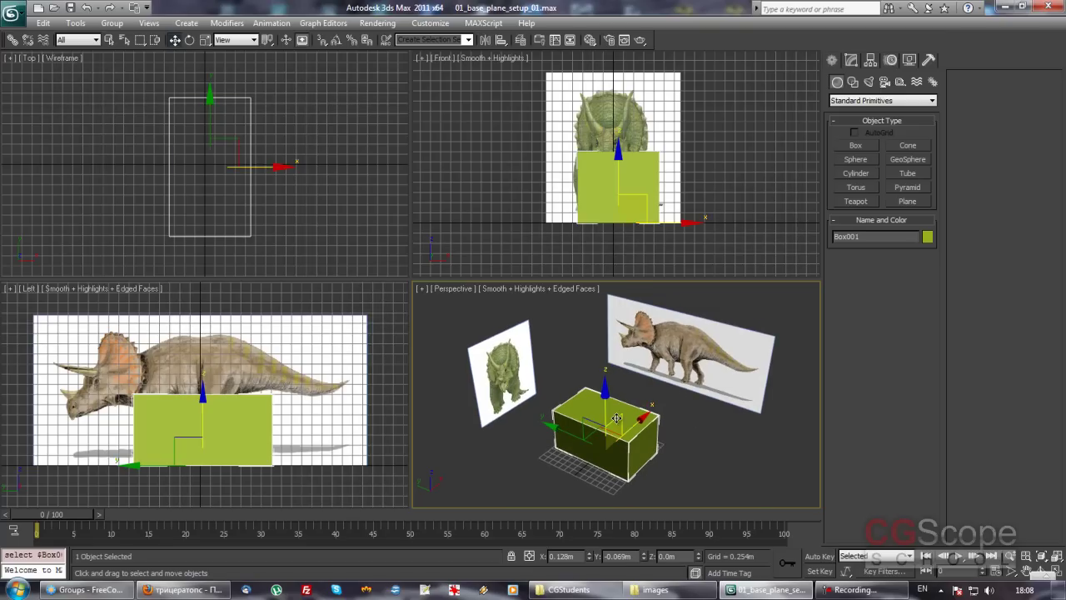
{"action": "key", "text": "Delete"}
{"action": "key", "text": "ctrl+shift+z"}
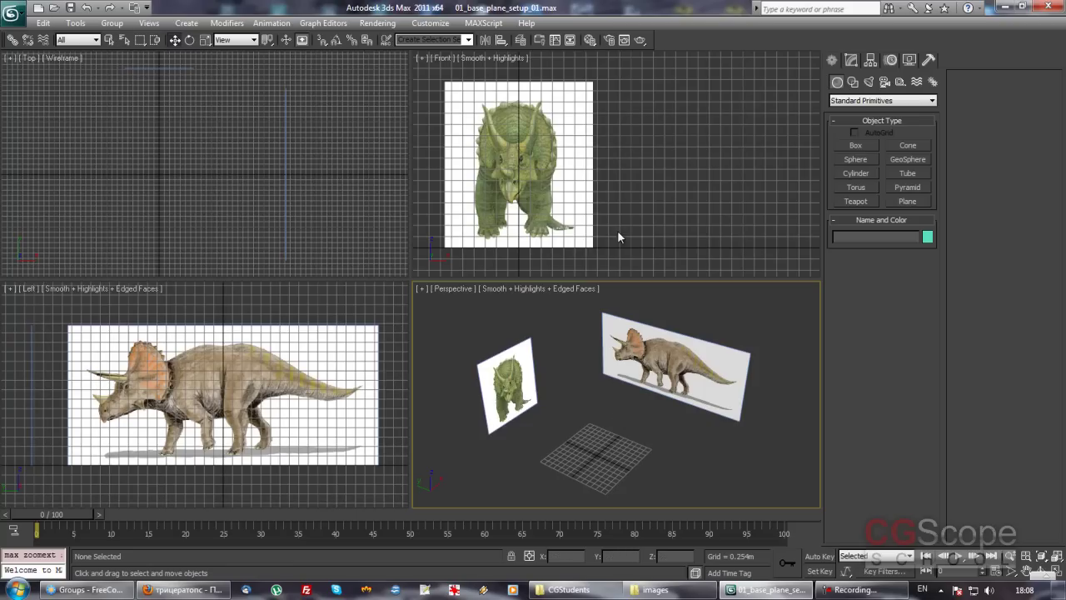
{"action": "left_click", "coordinate": [655, 196]}
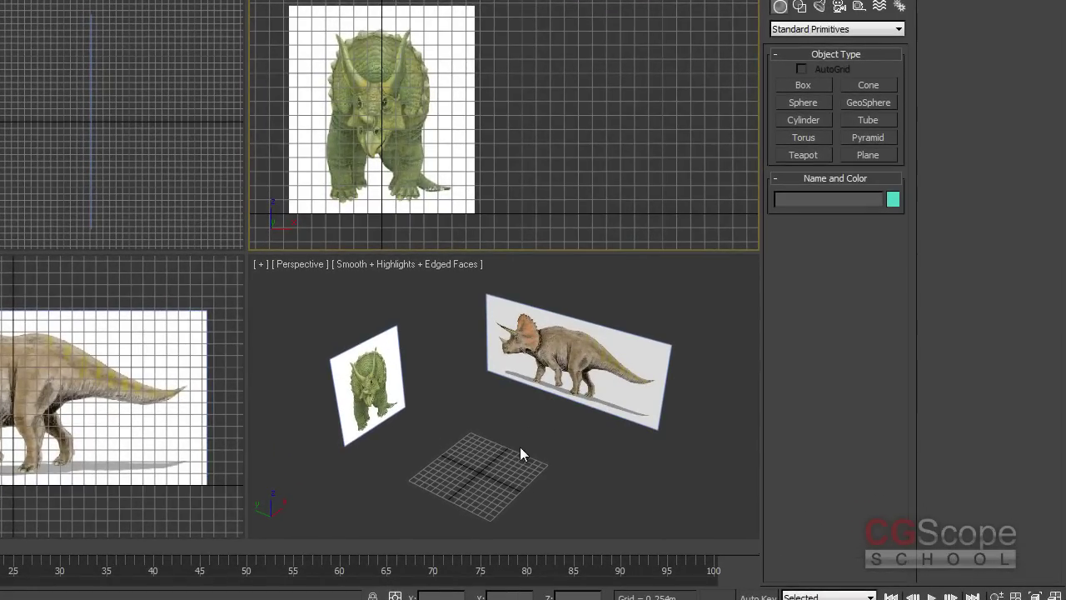
{"action": "right_click", "coordinate": [504, 449]}
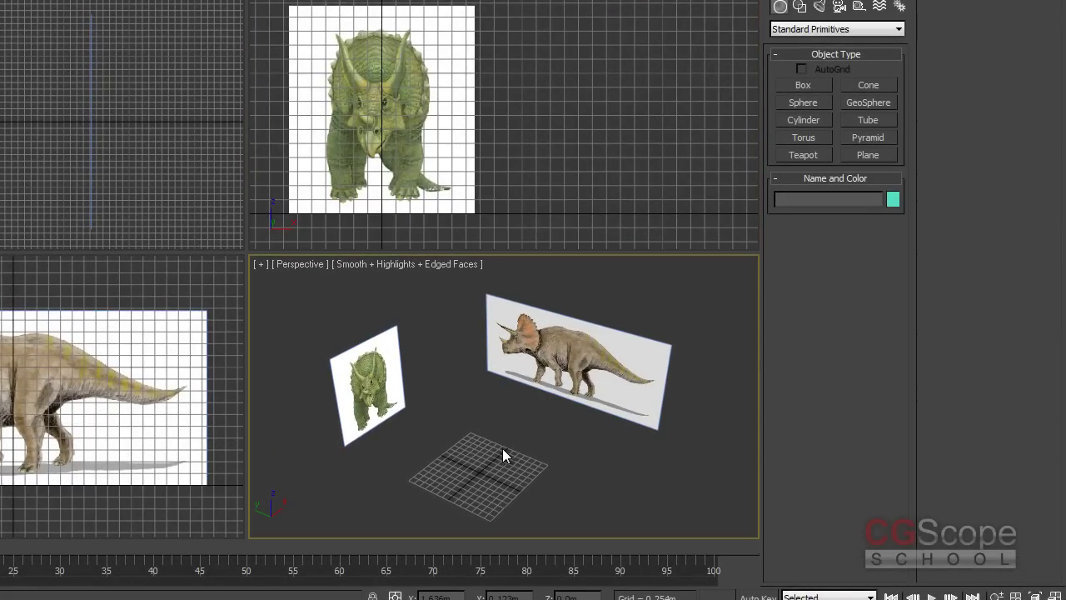